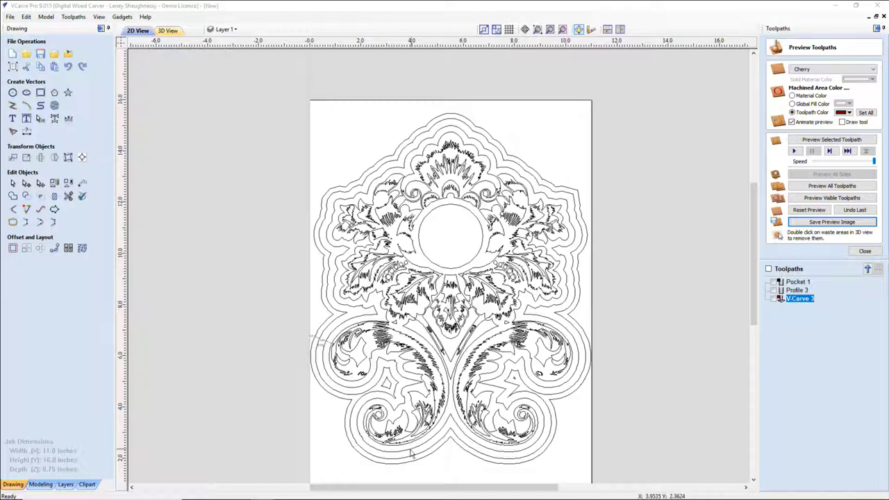
# Step: Maximize the Chrome window showing the Klockit page
pyautogui.scroll(-2, 752, 291)
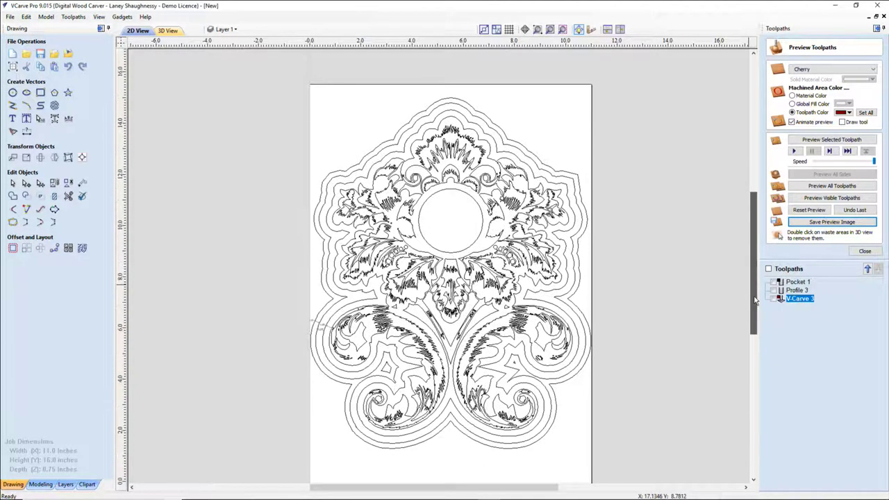
pyautogui.scroll(3, 484, 386)
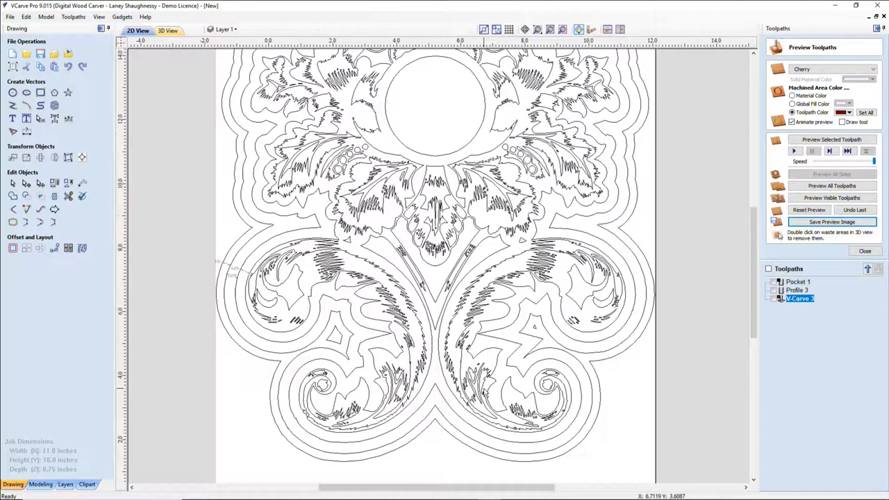
pyautogui.scroll(-2, 484, 388)
pyautogui.scroll(1, 484, 389)
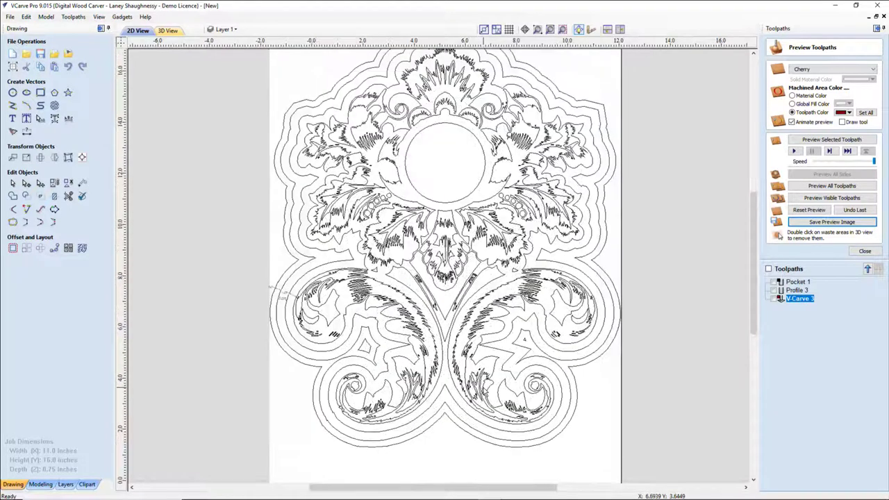
pyautogui.scroll(-1, 486, 387)
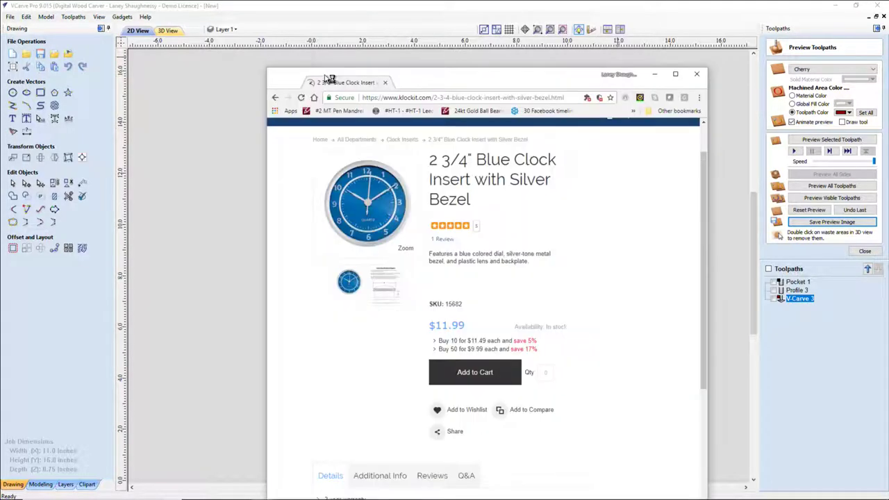
pyautogui.doubleClick(326, 78)
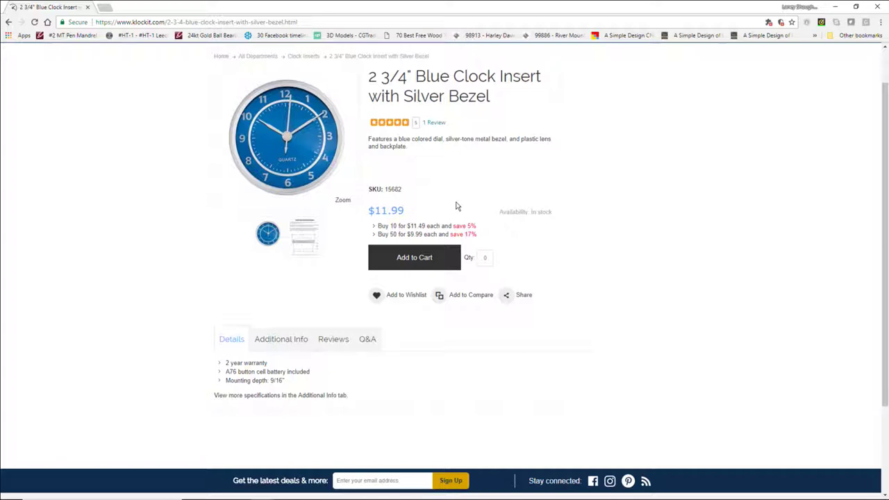
# Step: Return to Clock Inserts and open the 2 3/4" Blue Clock Insert with Silver Bezel page
pyautogui.click(9, 22)
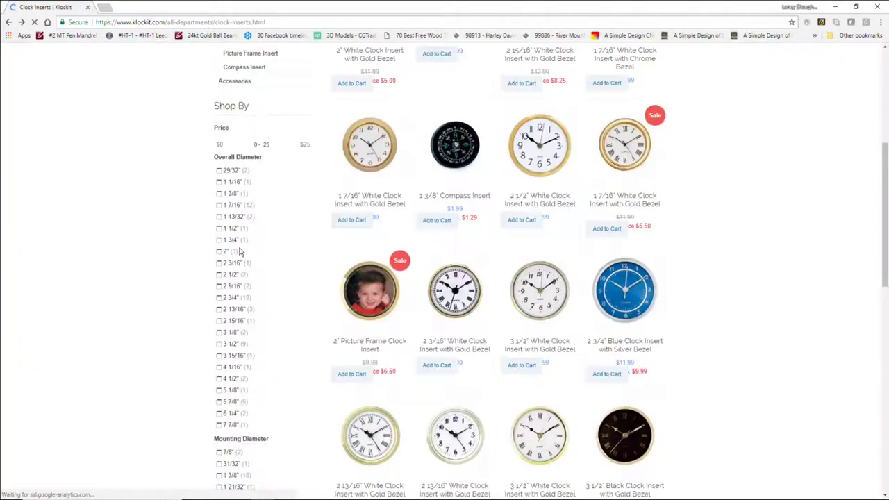
pyautogui.scroll(-2, 477, 241)
pyautogui.scroll(-2, 477, 241)
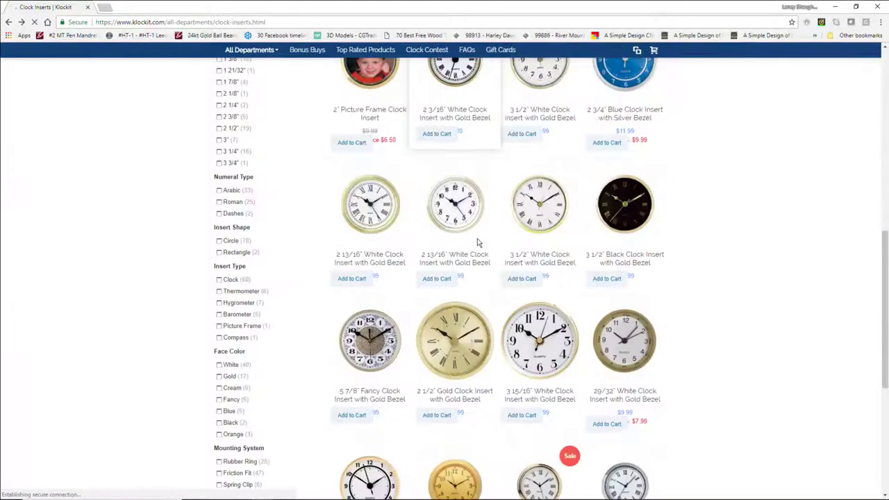
pyautogui.scroll(5, 477, 241)
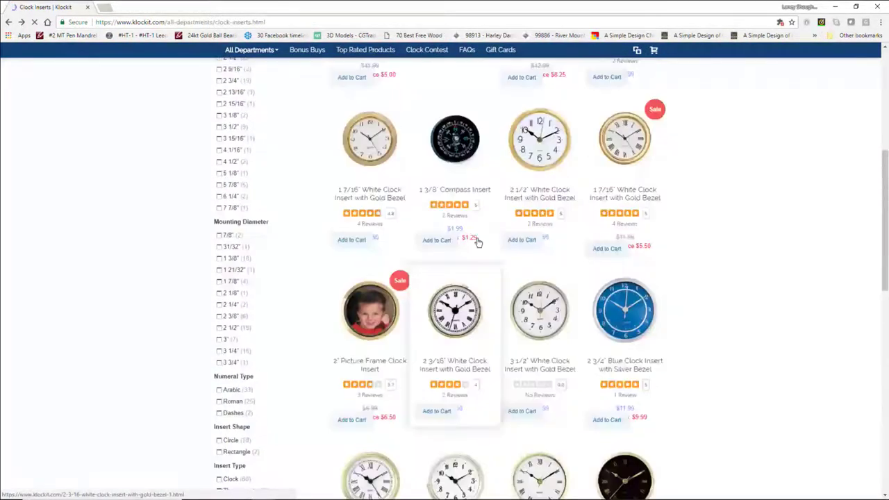
pyautogui.scroll(1, 477, 241)
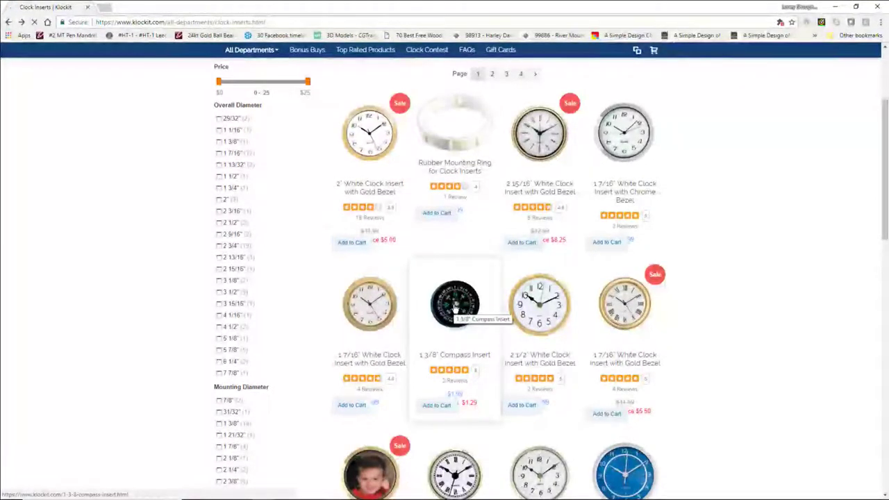
pyautogui.scroll(-4, 455, 308)
pyautogui.scroll(-4, 458, 312)
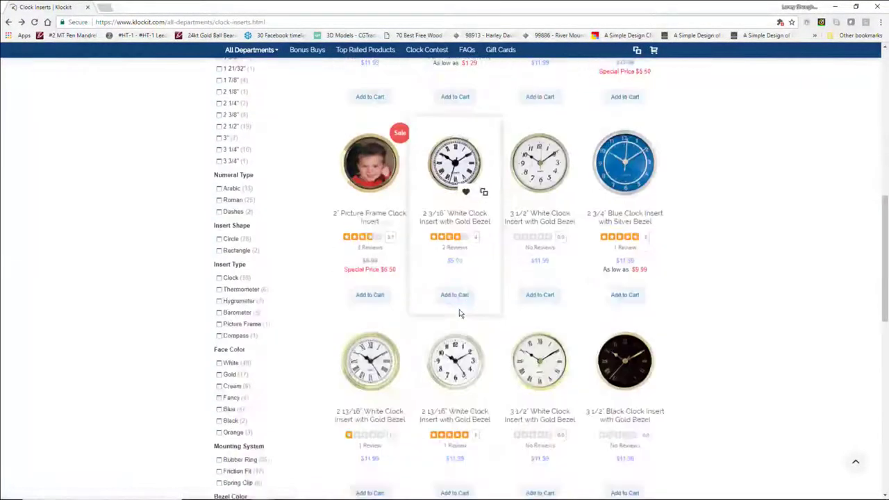
pyautogui.scroll(-2, 458, 312)
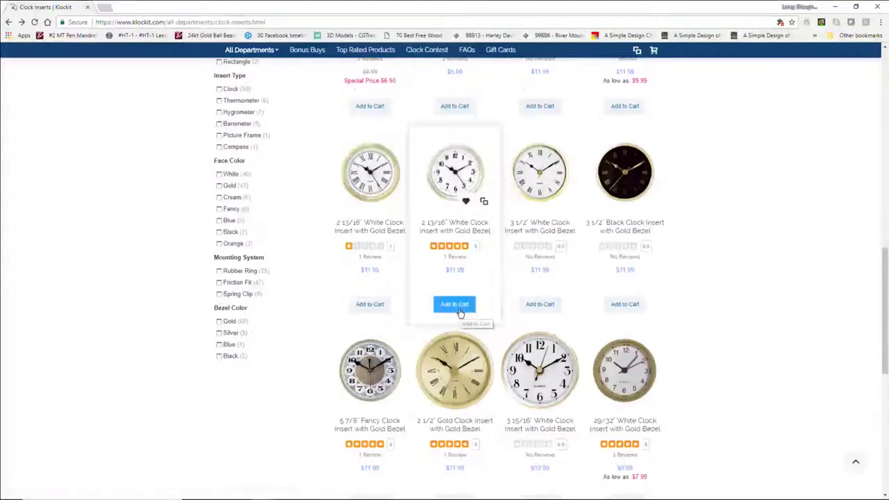
pyautogui.scroll(4, 458, 313)
pyautogui.scroll(3, 459, 312)
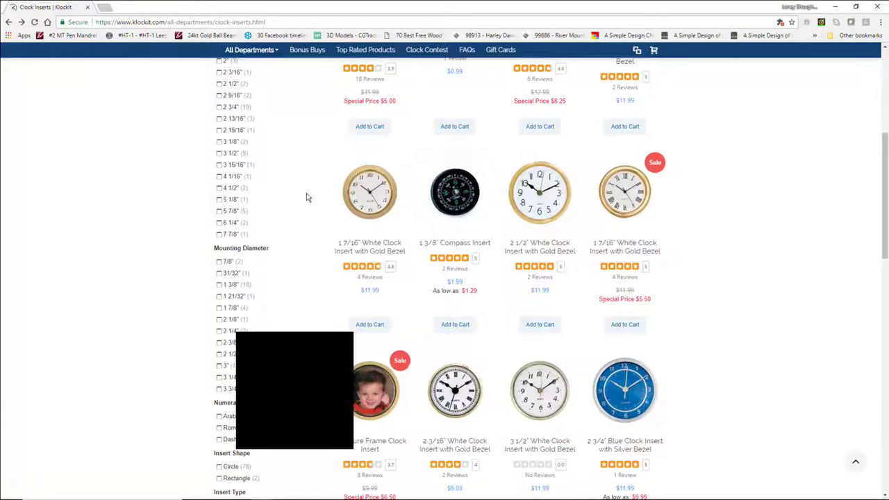
pyautogui.scroll(2, 308, 197)
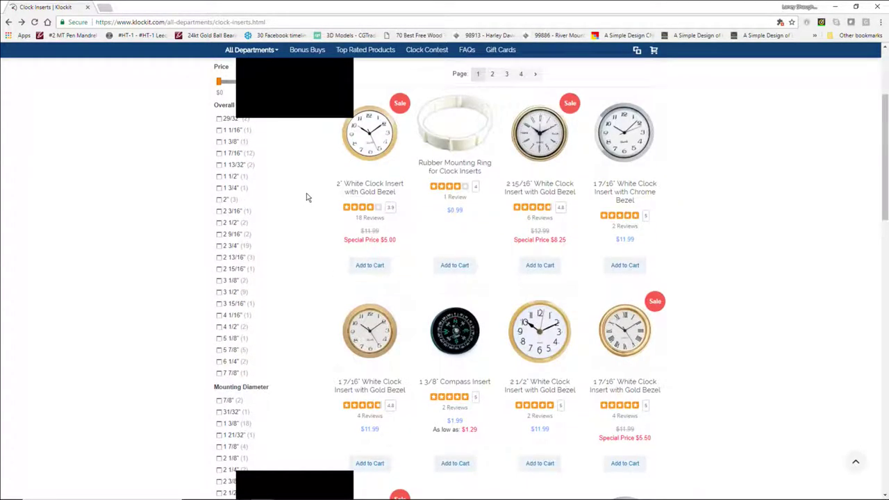
pyautogui.scroll(-2, 308, 197)
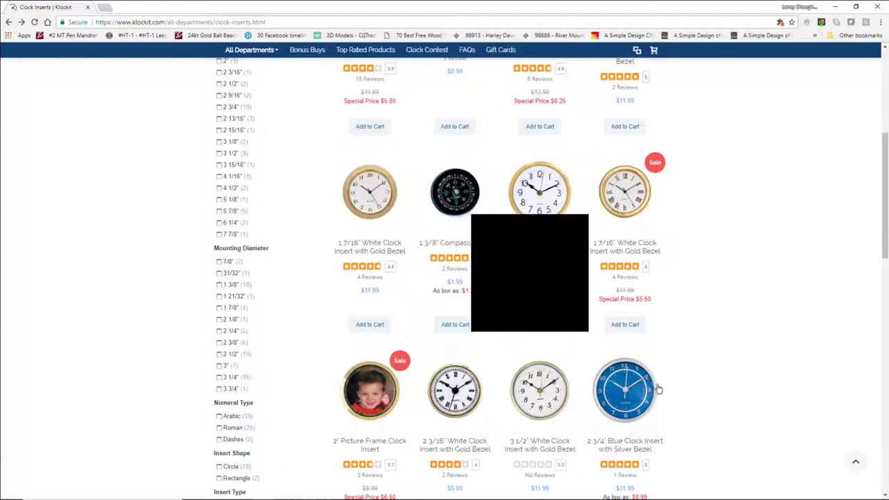
pyautogui.click(623, 386)
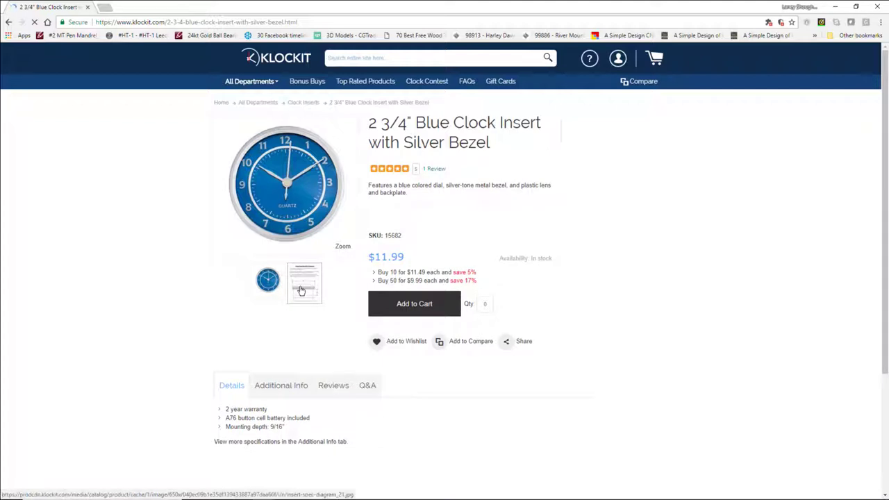
# Step: Display the Insert Specification Diagram as the main picture, reading it enlarged in the lightbox
pyautogui.click(301, 290)
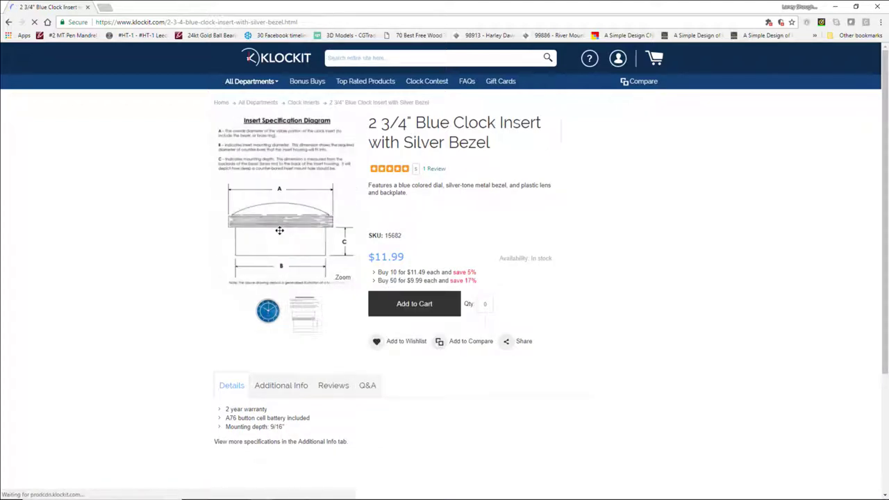
pyautogui.click(343, 279)
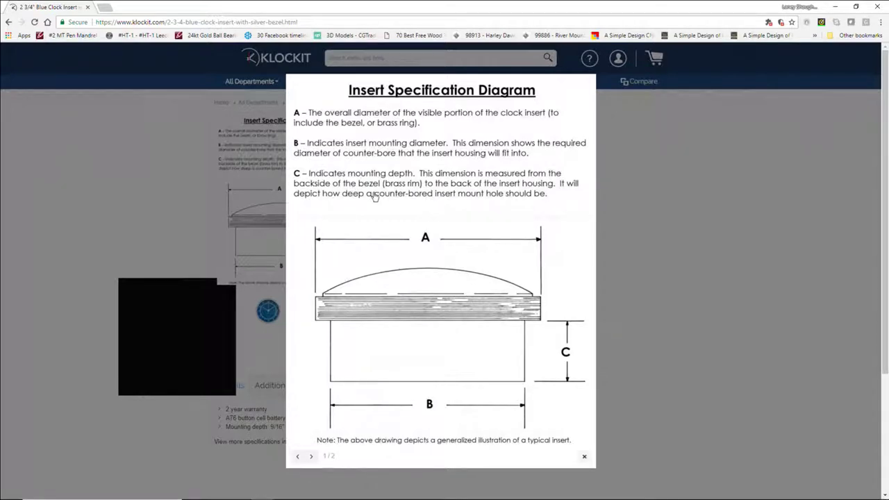
pyautogui.click(115, 189)
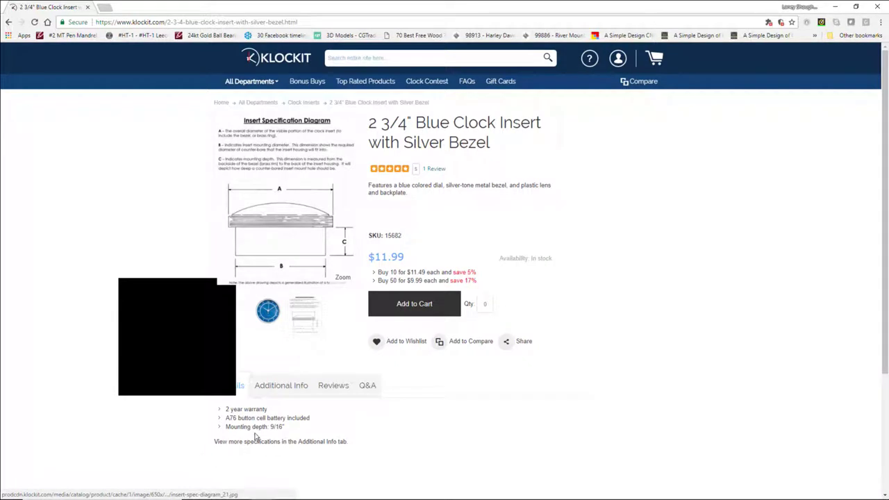
# Step: Check the 9/16" depth, 2 1/2" mounting and 2 3/4" overall diameters, then go back
pyautogui.scroll(-2, 256, 427)
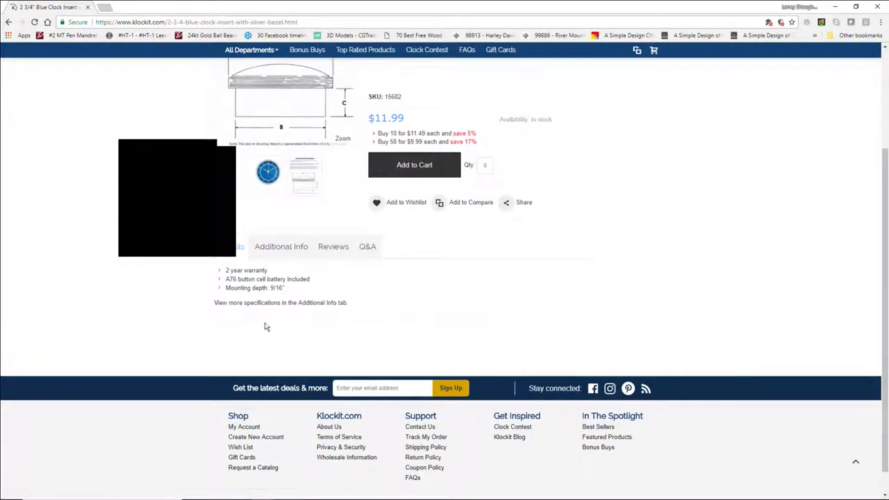
pyautogui.moveTo(237, 291); pyautogui.dragTo(305, 291)
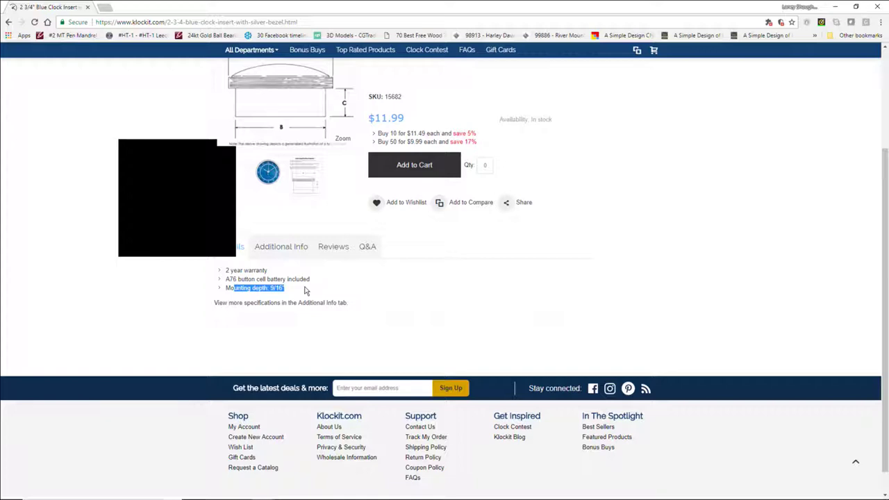
pyautogui.click(282, 248)
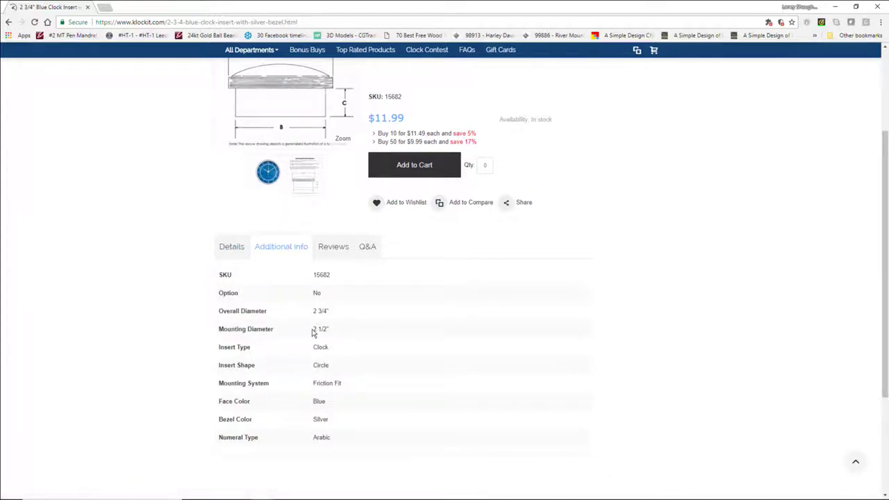
pyautogui.moveTo(315, 328); pyautogui.dragTo(334, 331)
pyautogui.moveTo(314, 310); pyautogui.dragTo(328, 326)
pyautogui.scroll(2, 418, 405)
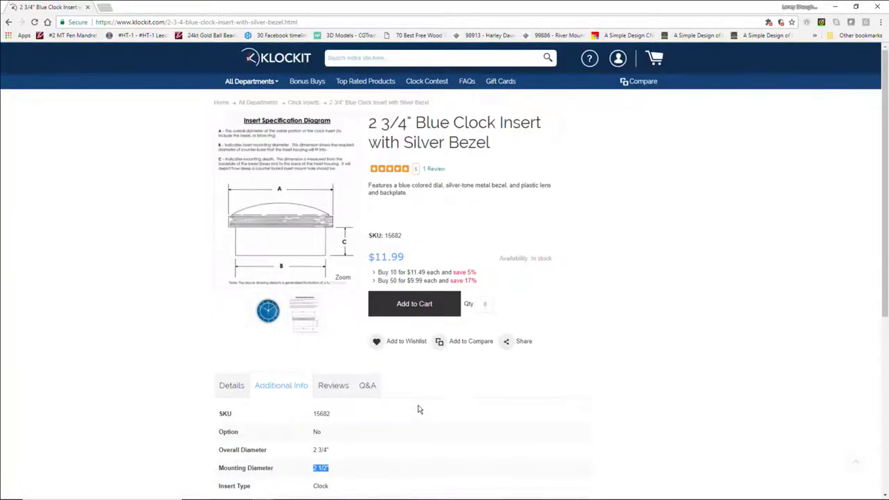
pyautogui.click(8, 22)
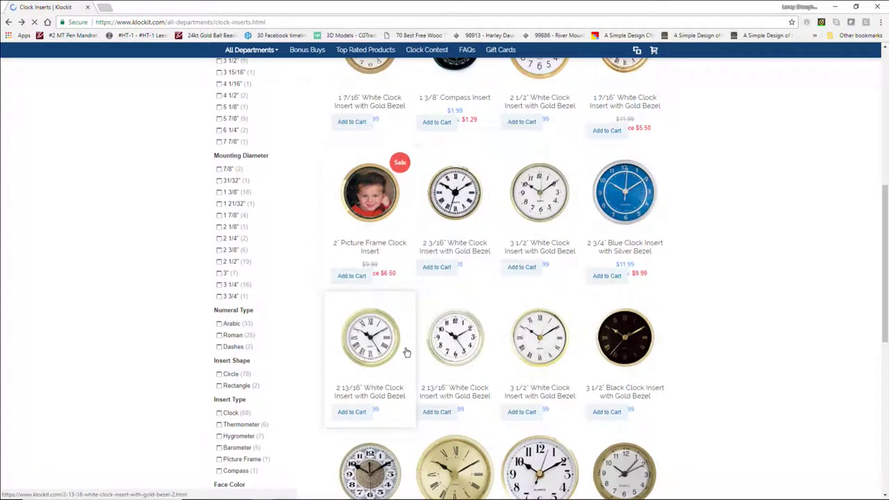
# Step: Open the 5 7/8" Fancy Clock Insert page and note its 15/16" and 5 7/8" specs
pyautogui.scroll(-3, 529, 375)
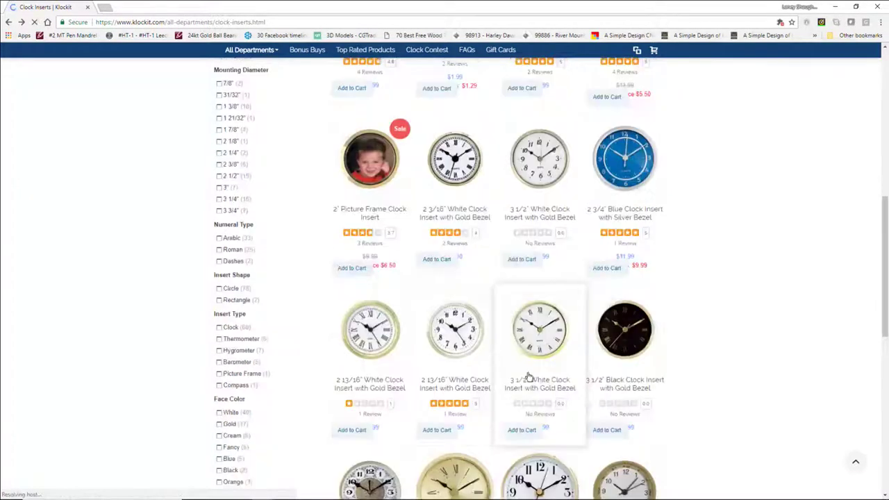
pyautogui.click(364, 428)
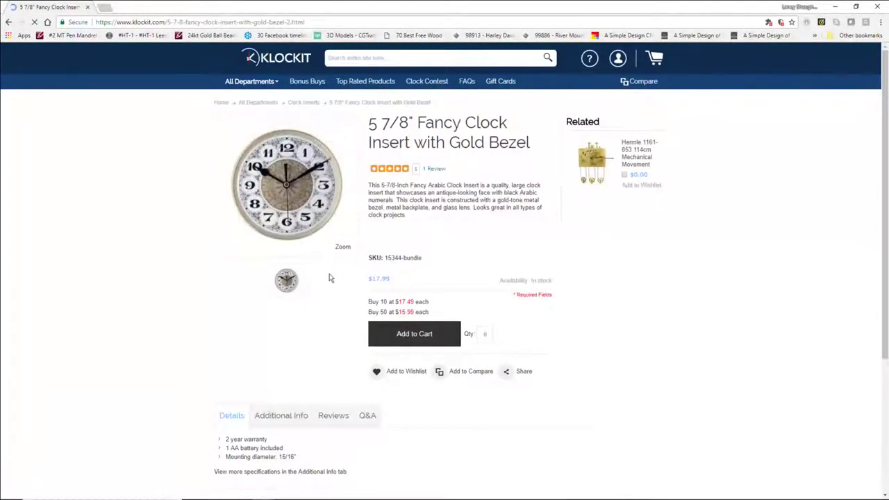
pyautogui.scroll(-2, 273, 408)
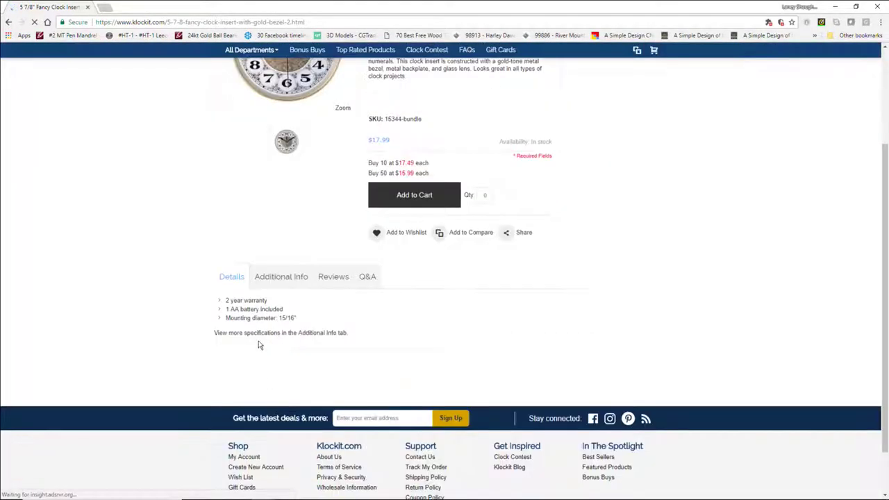
pyautogui.moveTo(257, 318); pyautogui.dragTo(310, 324)
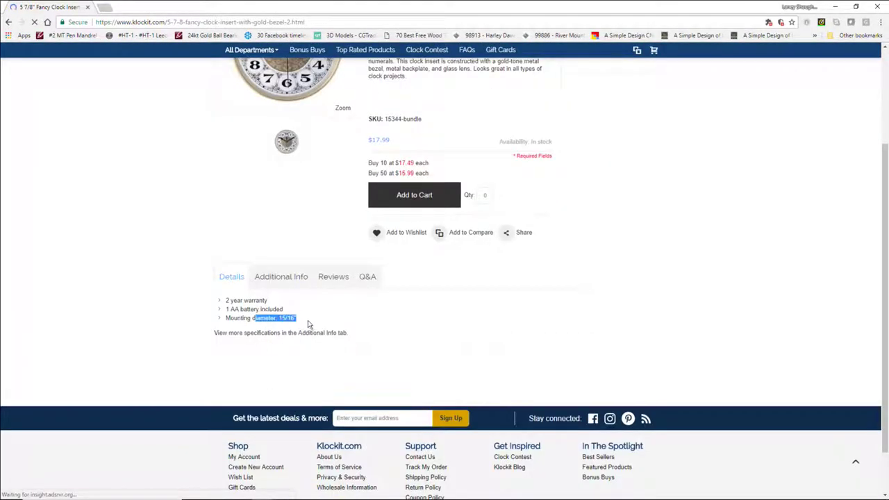
pyautogui.click(292, 278)
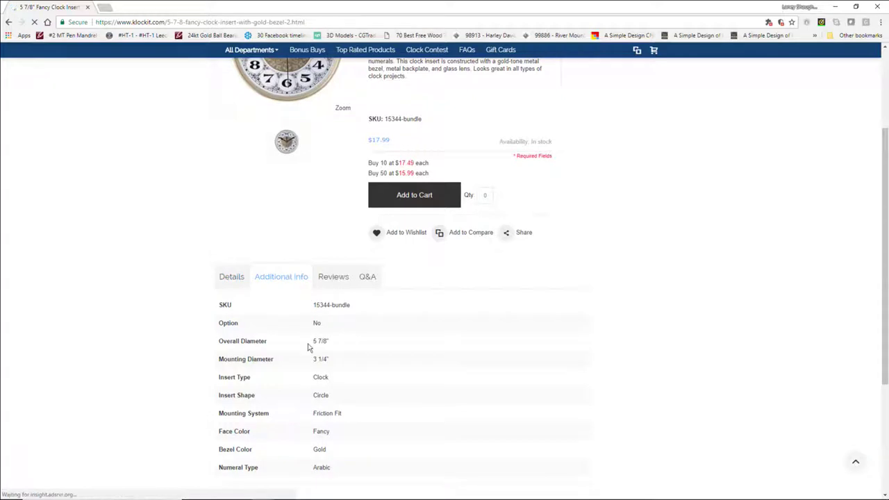
pyautogui.moveTo(311, 342); pyautogui.dragTo(341, 358)
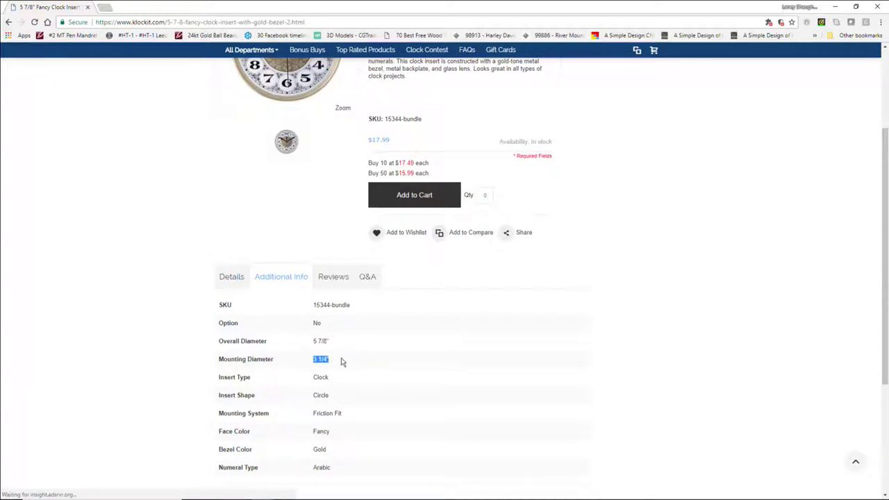
# Step: Confirm the 3 1/4" mounting and 5 7/8" overall diameters, then minimize Chrome
pyautogui.click(227, 281)
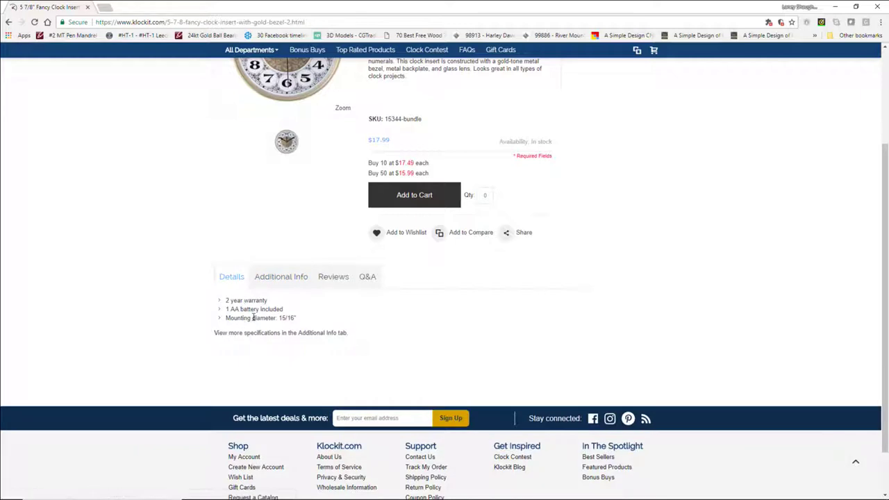
pyautogui.moveTo(252, 318); pyautogui.dragTo(303, 320)
pyautogui.click(274, 277)
pyautogui.moveTo(323, 358); pyautogui.dragTo(281, 359)
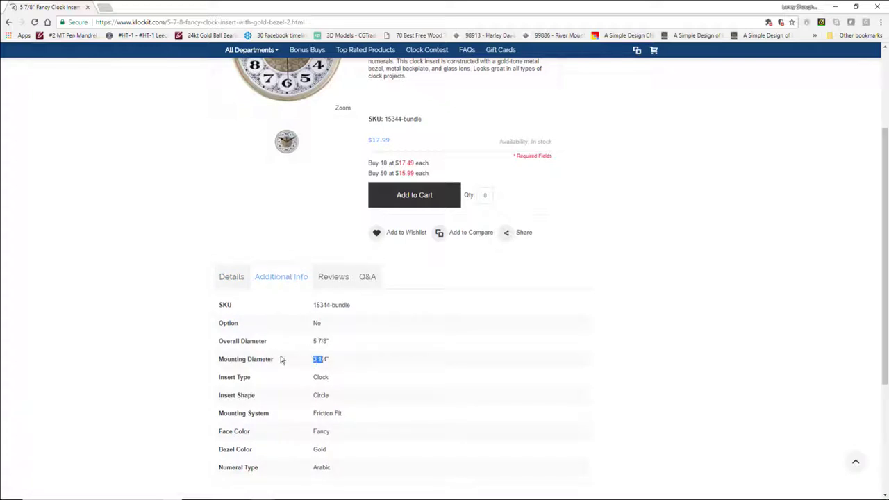
pyautogui.moveTo(337, 341); pyautogui.dragTo(300, 341)
pyautogui.click(843, 6)
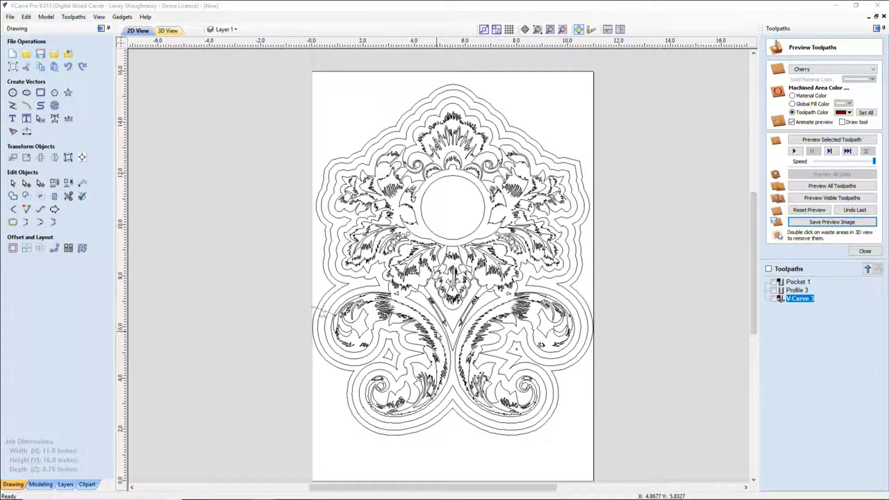
# Step: Read the centre clock circle's size in Set Size as 2.5 by 2.5 inches
pyautogui.click(450, 177)
pyautogui.scroll(3, 452, 192)
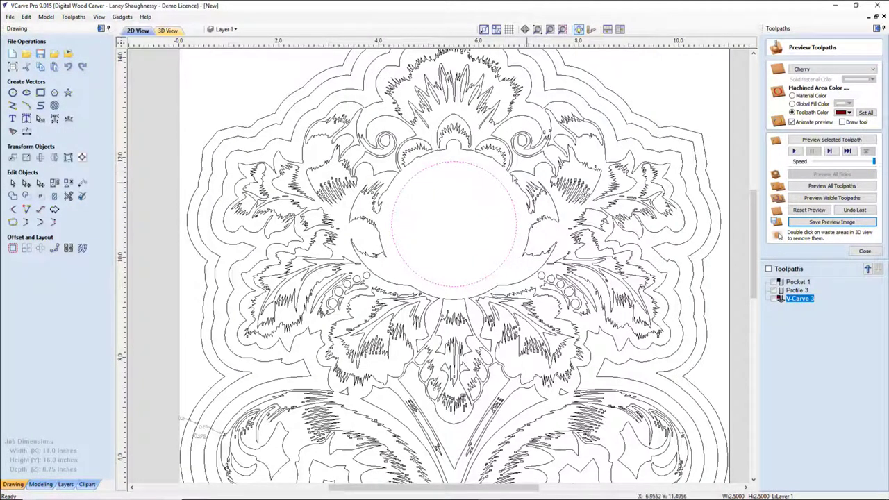
pyautogui.click(26, 158)
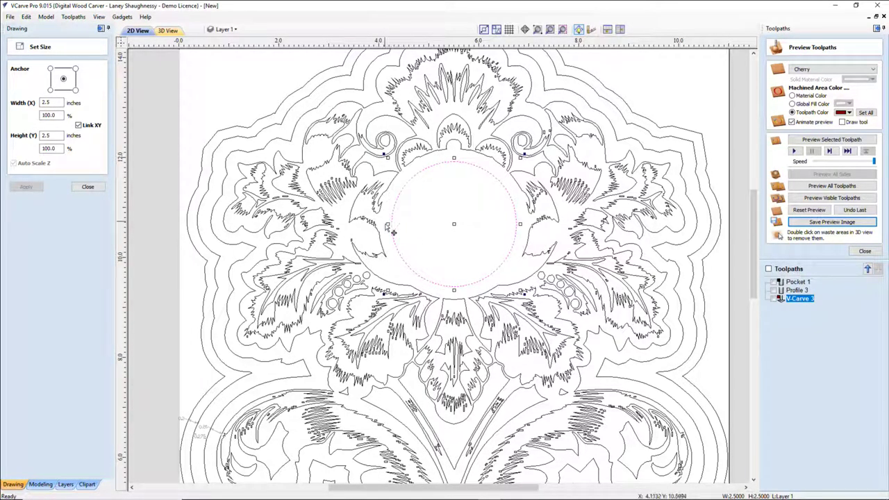
pyautogui.press('Escape')
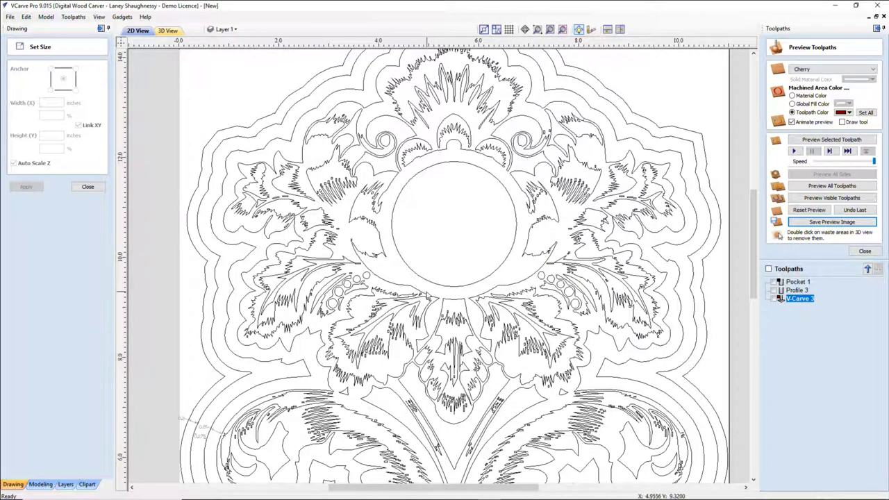
# Step: Select the whole design and read its size of about 10.95 by 13.7 inches
pyautogui.click(391, 186)
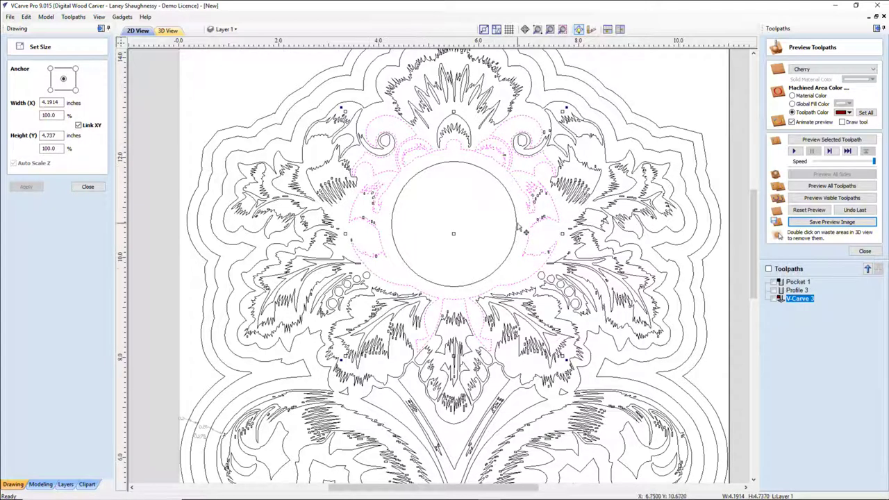
pyautogui.scroll(-5, 521, 226)
pyautogui.scroll(2, 417, 310)
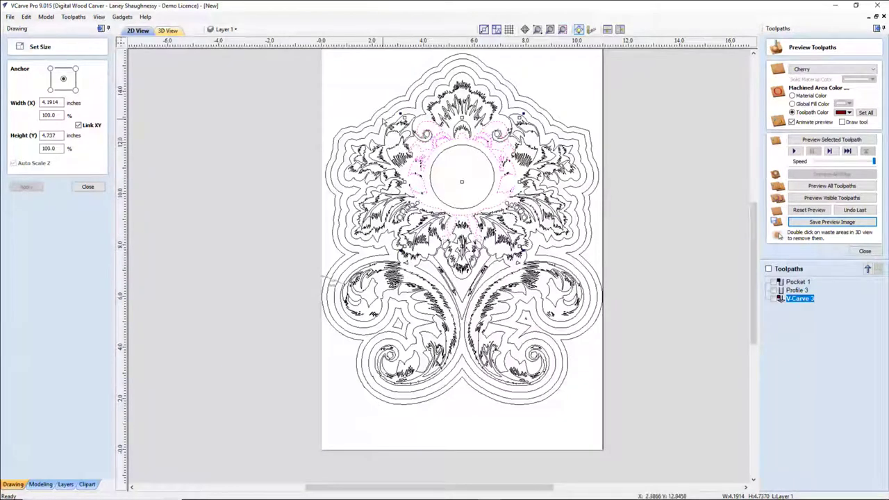
pyautogui.hotkey('ctrl', 'a')
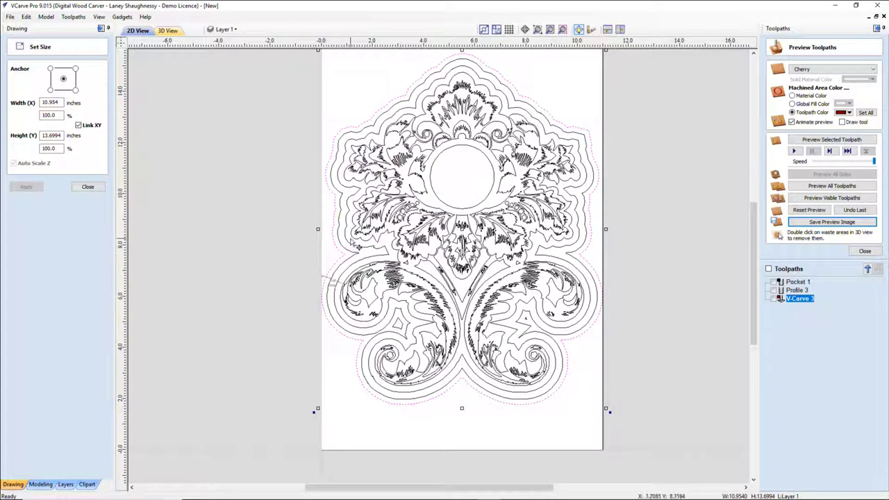
pyautogui.click(351, 247)
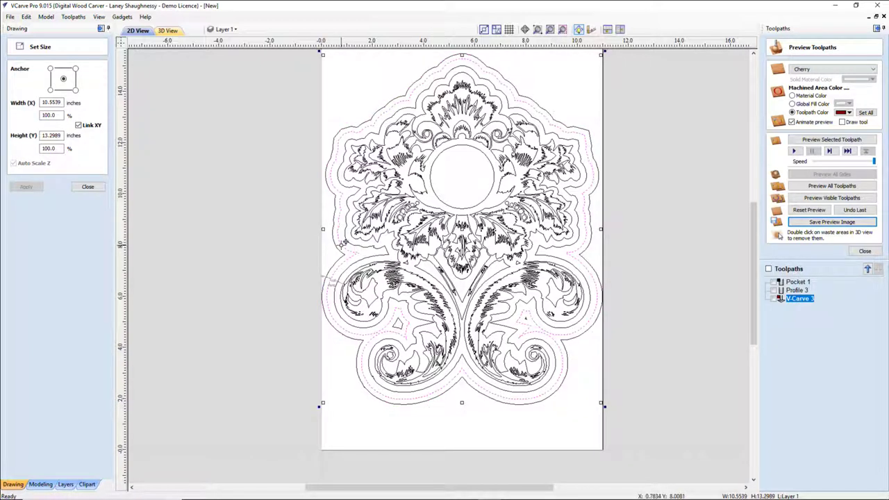
pyautogui.click(437, 248)
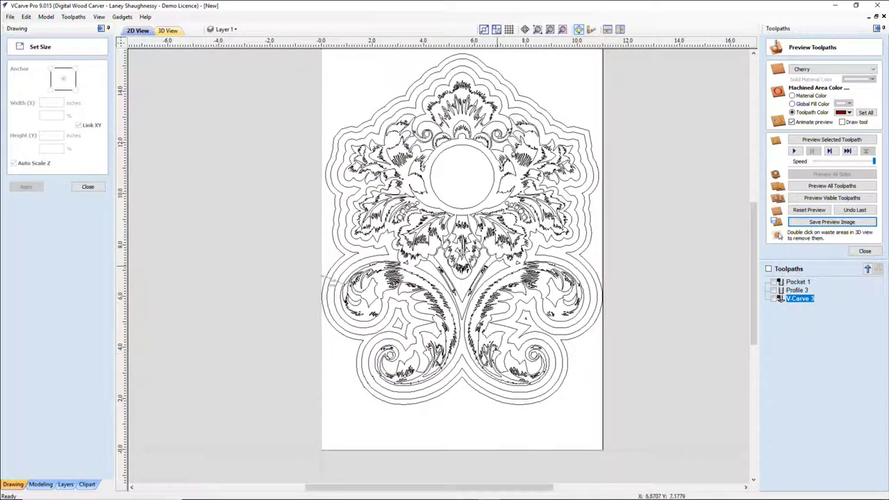
# Step: Switch to the 3D view and tilt the model to preview the cherry carving
pyautogui.scroll(-1, 456, 240)
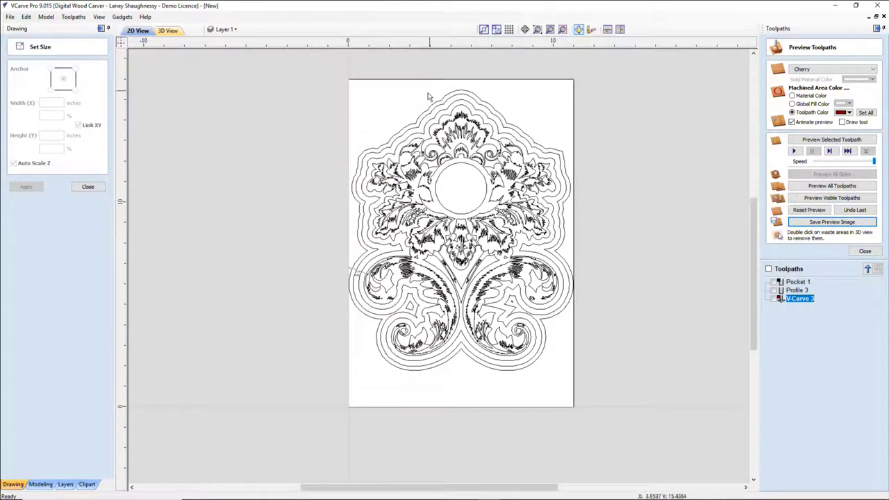
pyautogui.scroll(2, 428, 97)
pyautogui.scroll(-1, 426, 100)
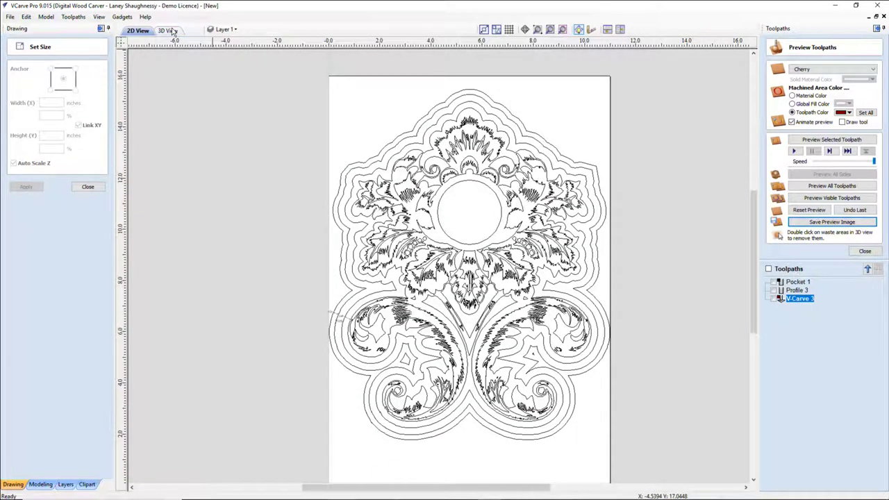
pyautogui.click(173, 32)
pyautogui.moveTo(450, 403); pyautogui.dragTo(474, 324)
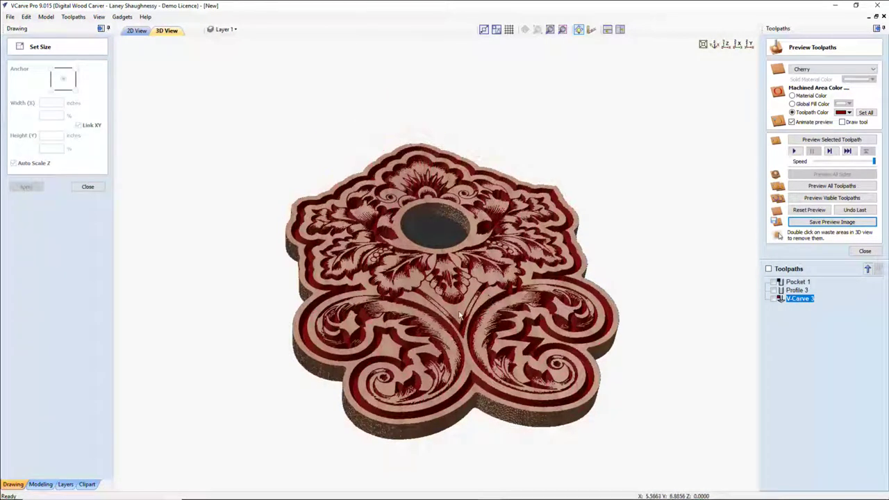
# Step: Fit the model in a top-down view and try the material, global and toolpath shading modes
pyautogui.click(725, 43)
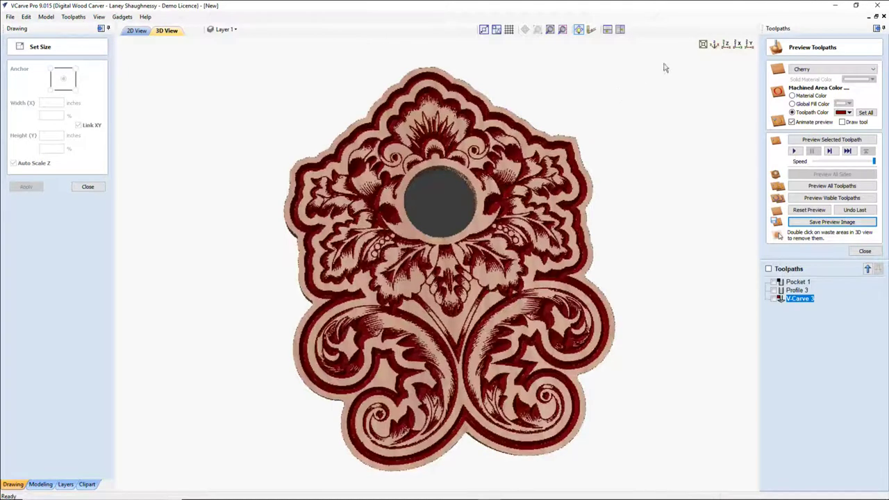
pyautogui.click(725, 45)
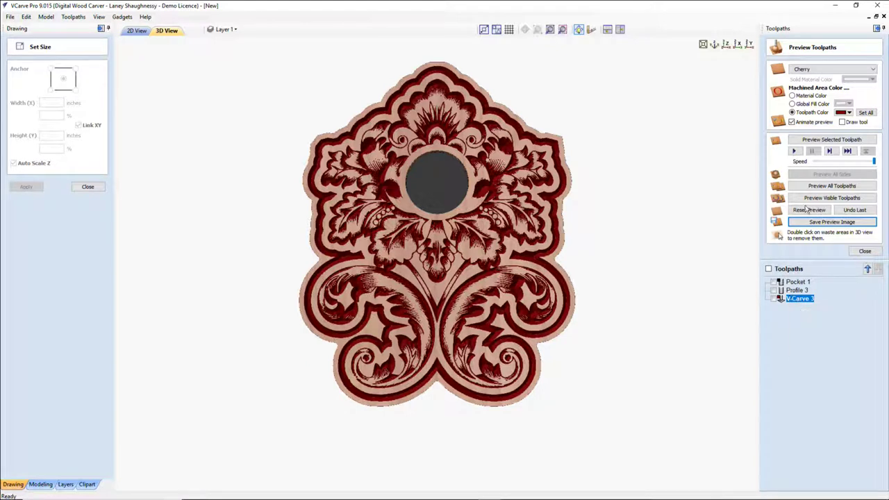
pyautogui.click(792, 96)
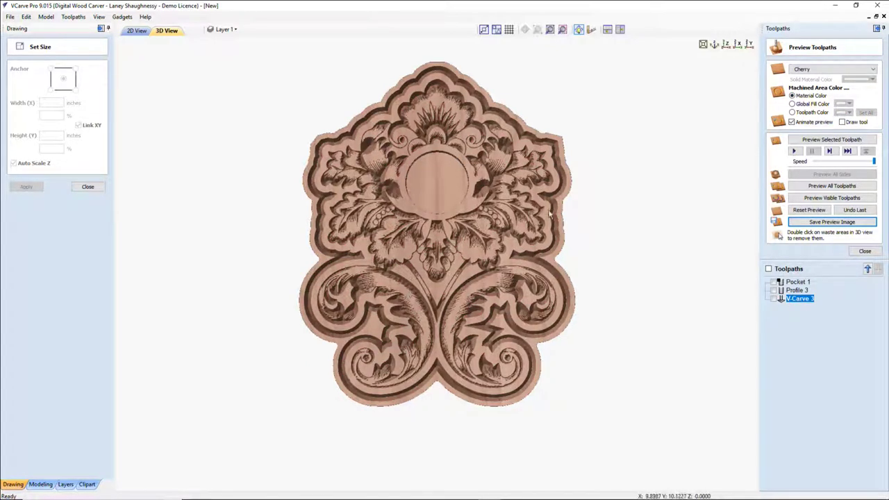
pyautogui.click(792, 103)
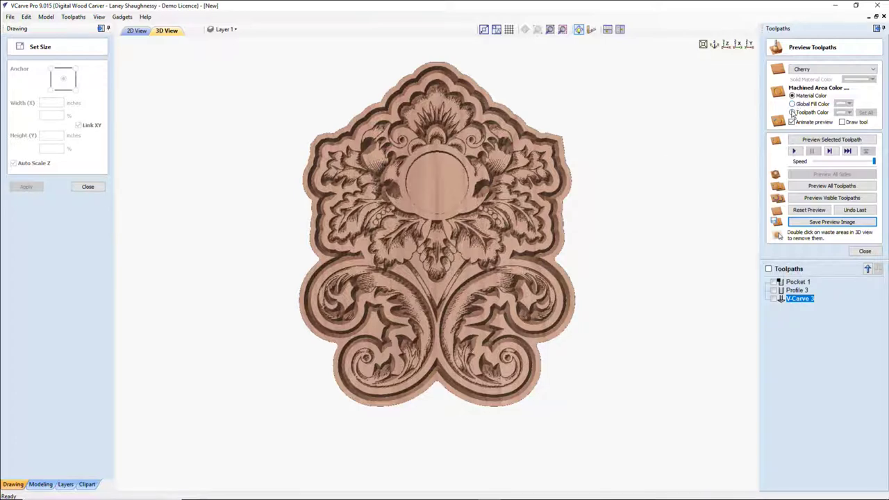
pyautogui.click(791, 111)
# Step: Shade the machined areas with a brown toolpath colour
pyautogui.click(791, 121)
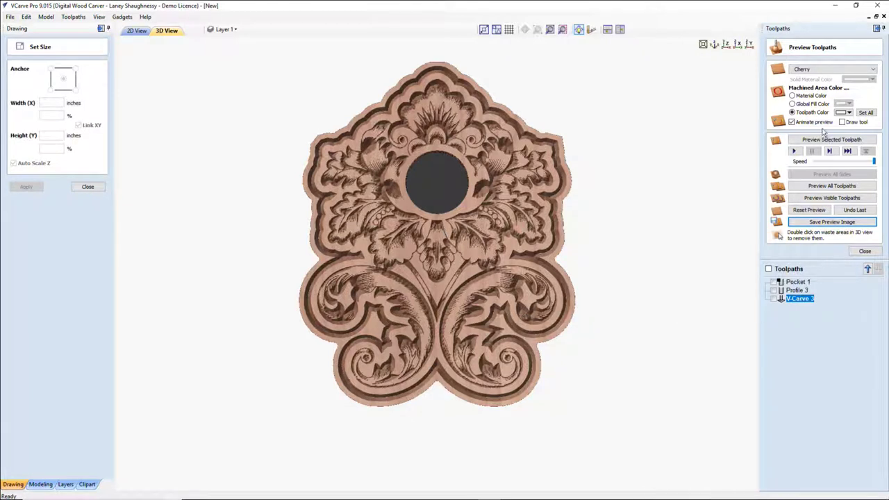
pyautogui.click(849, 113)
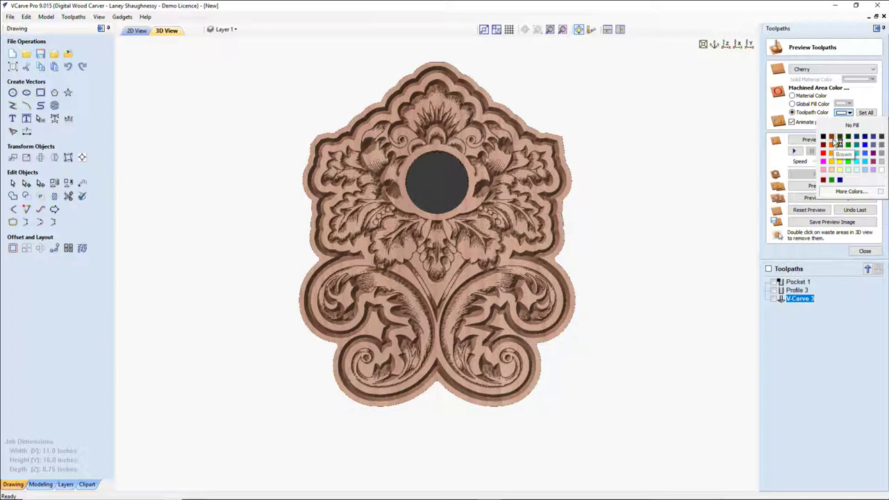
pyautogui.click(836, 142)
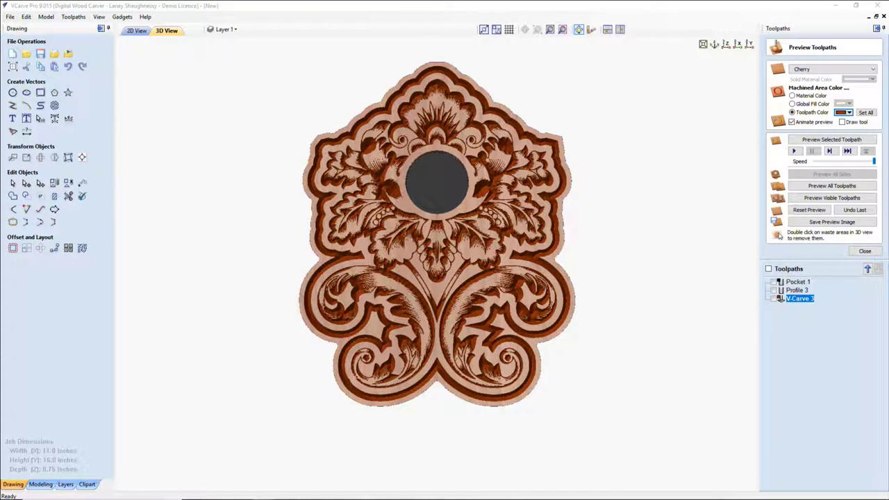
pyautogui.hotkey('alt', 'Tab')
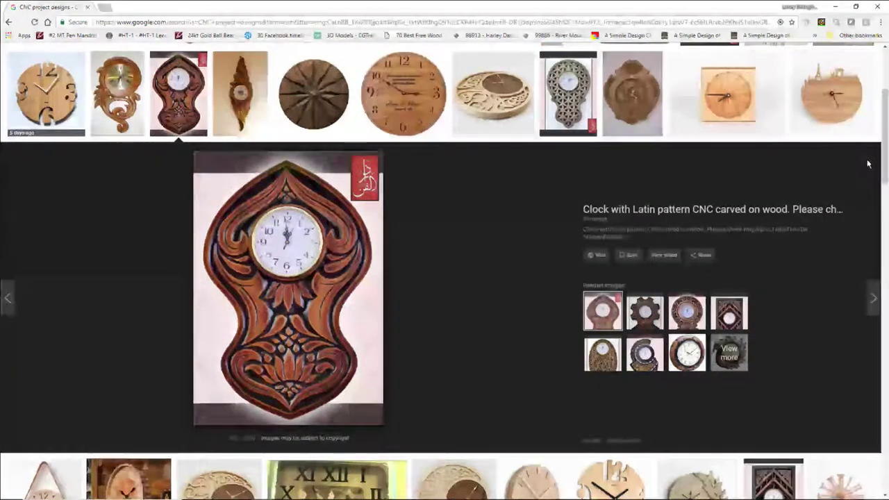
# Step: Close the enlarged Latin-pattern clock preview to reveal the results grid
pyautogui.click(865, 157)
pyautogui.scroll(5, 686, 183)
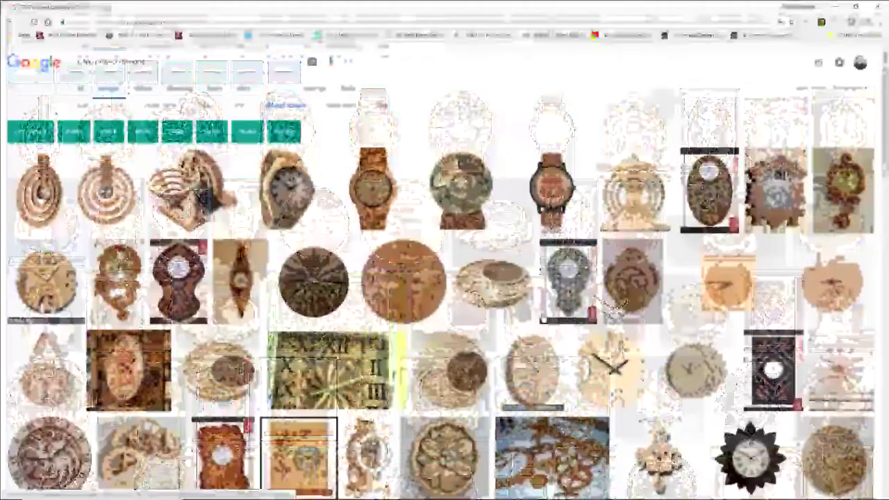
pyautogui.scroll(-5, 541, 315)
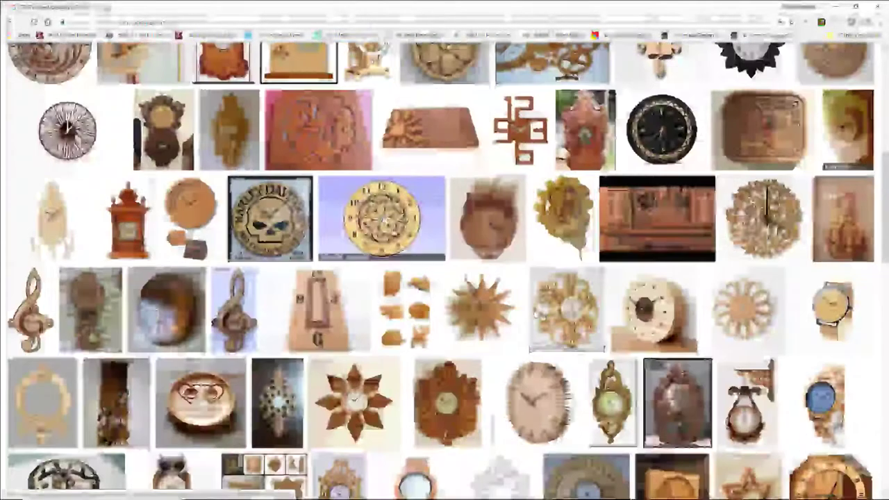
# Step: Preview several carved clocks: gold face, wooden wall clock, dark pendulum clock
pyautogui.click(384, 219)
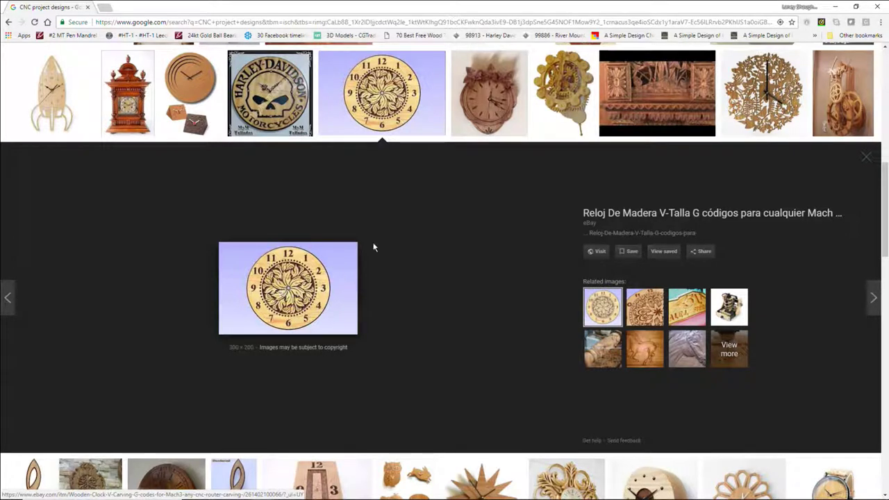
pyautogui.click(497, 102)
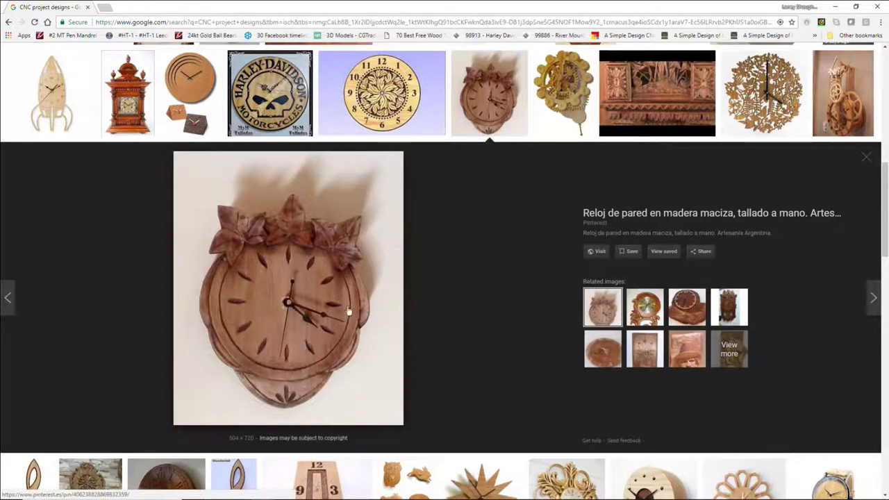
pyautogui.click(640, 312)
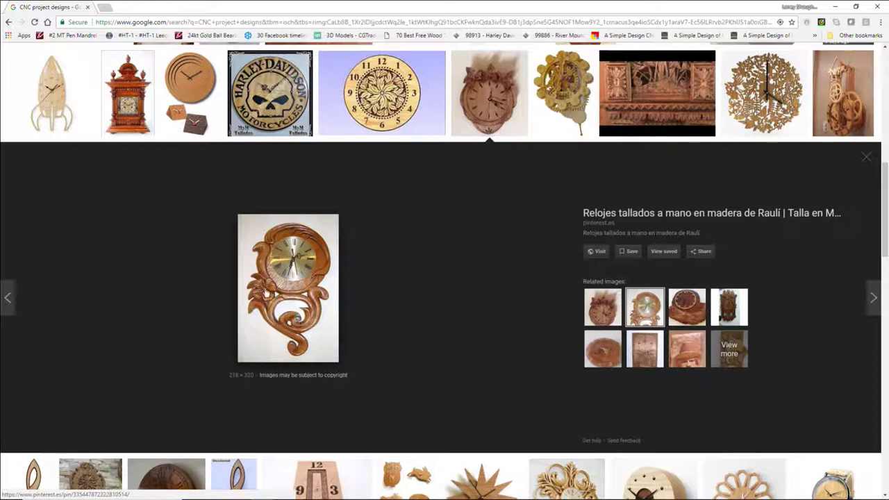
pyautogui.click(730, 302)
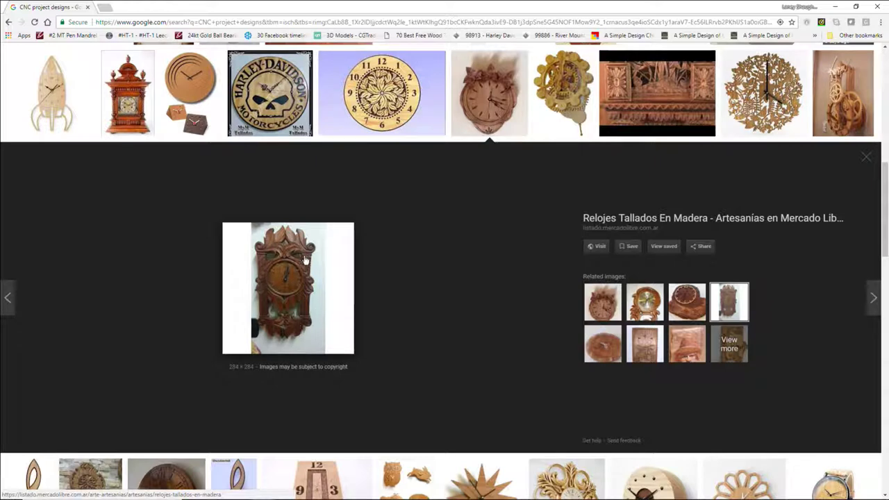
pyautogui.click(645, 341)
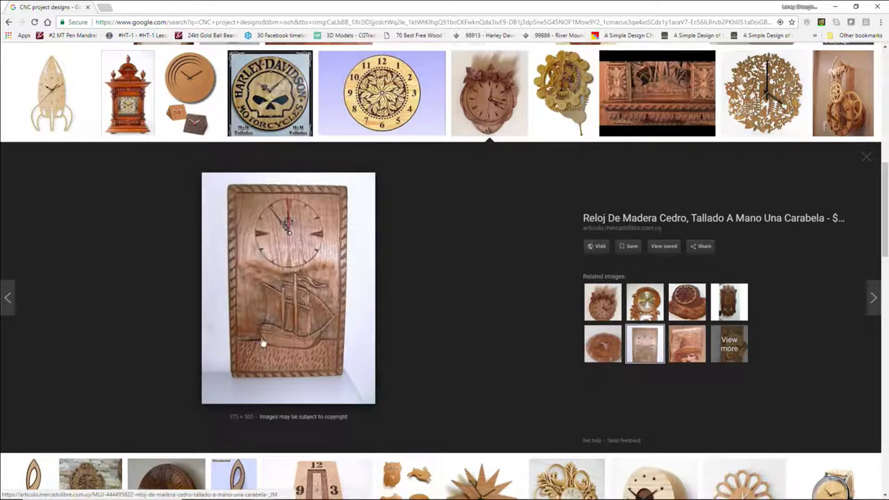
# Step: Close the preview and scroll through the results and back to the top
pyautogui.click(867, 157)
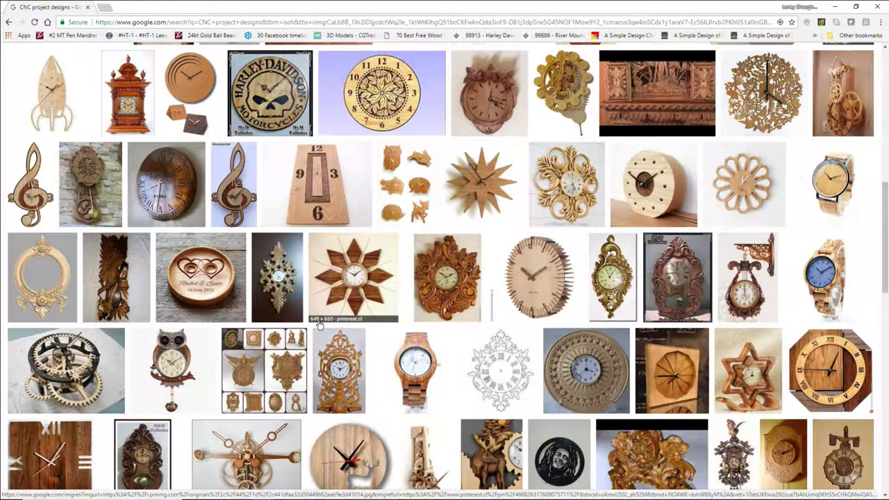
pyautogui.scroll(-3, 319, 325)
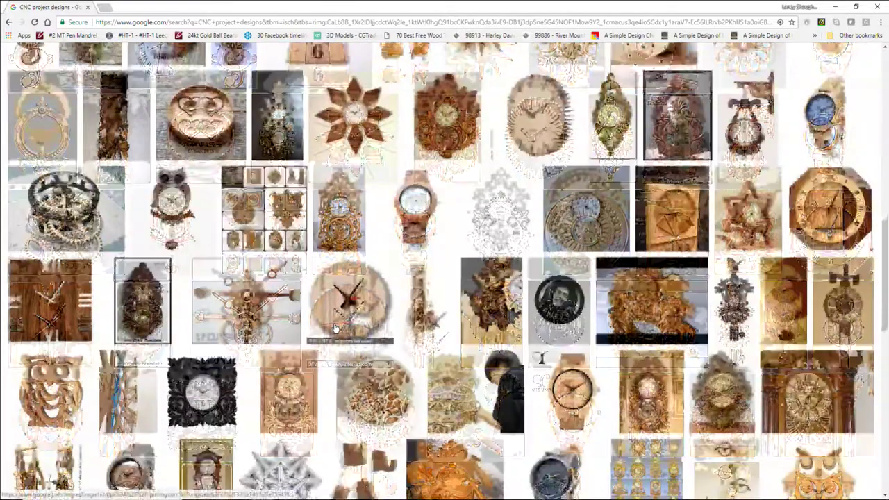
pyautogui.scroll(-1, 335, 329)
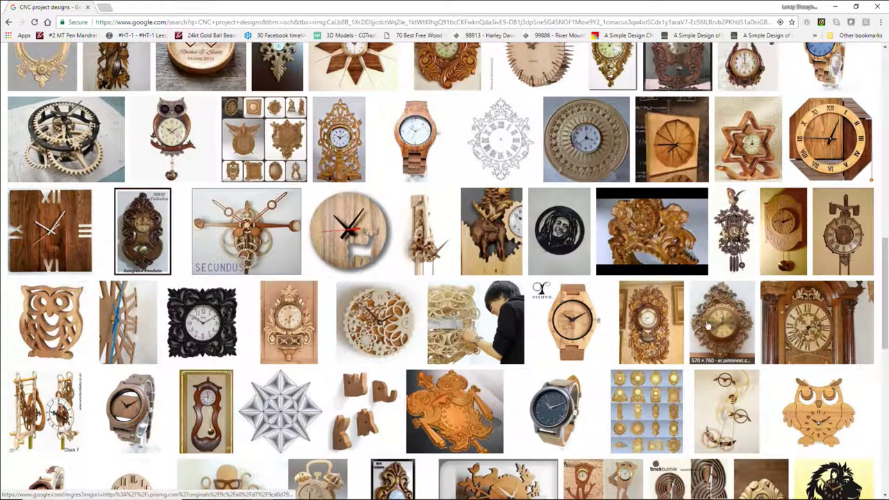
pyautogui.scroll(10, 316, 344)
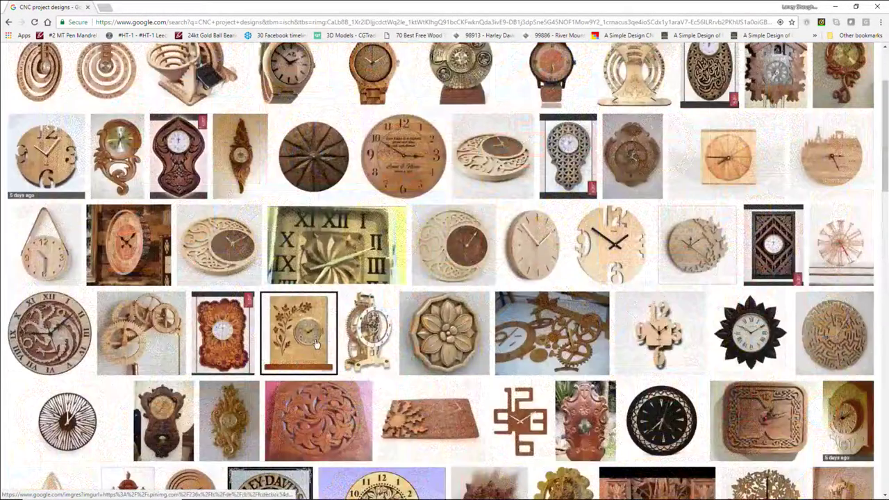
pyautogui.scroll(3, 316, 343)
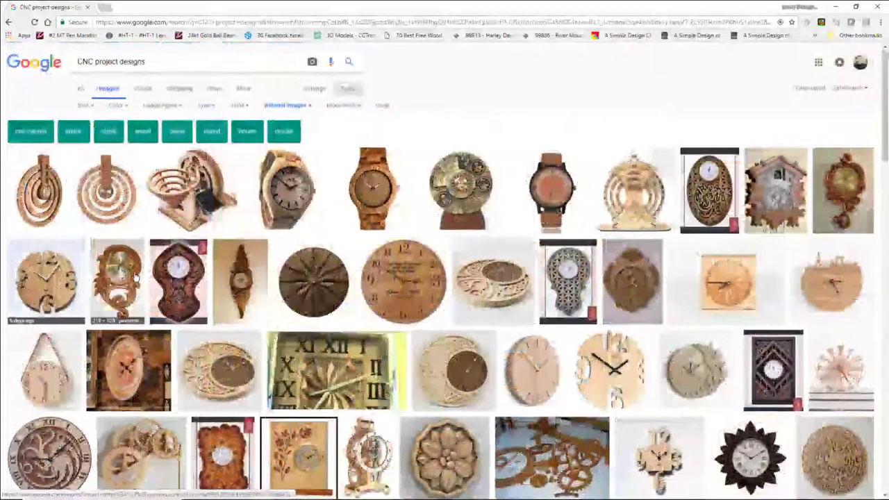
# Step: Compare related carved clocks, including classic, round wall and abstract designs, then close the preview
pyautogui.click(197, 279)
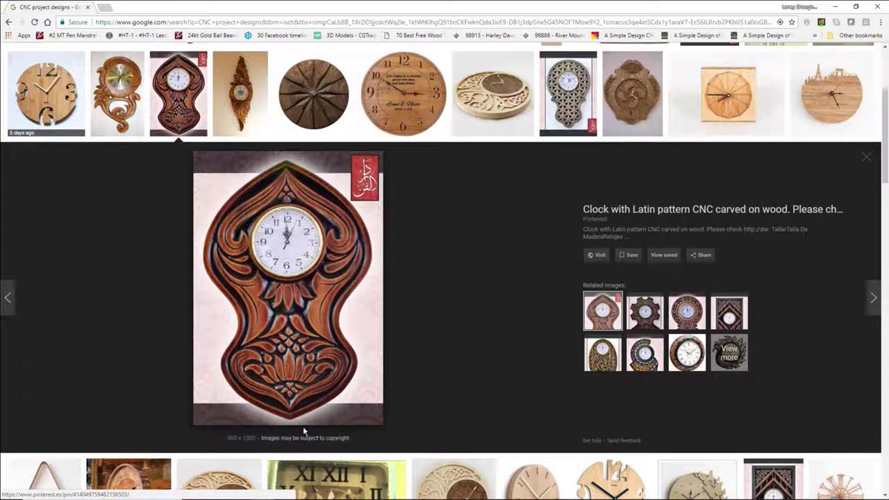
pyautogui.click(654, 321)
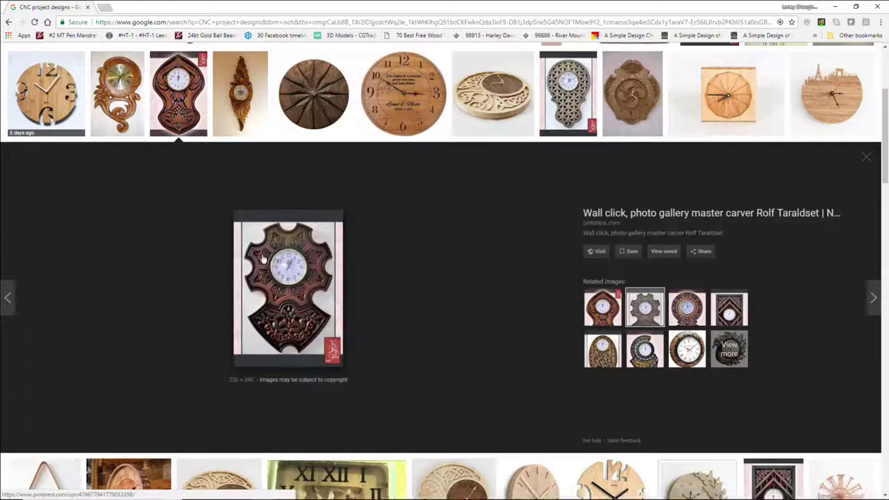
pyautogui.click(603, 351)
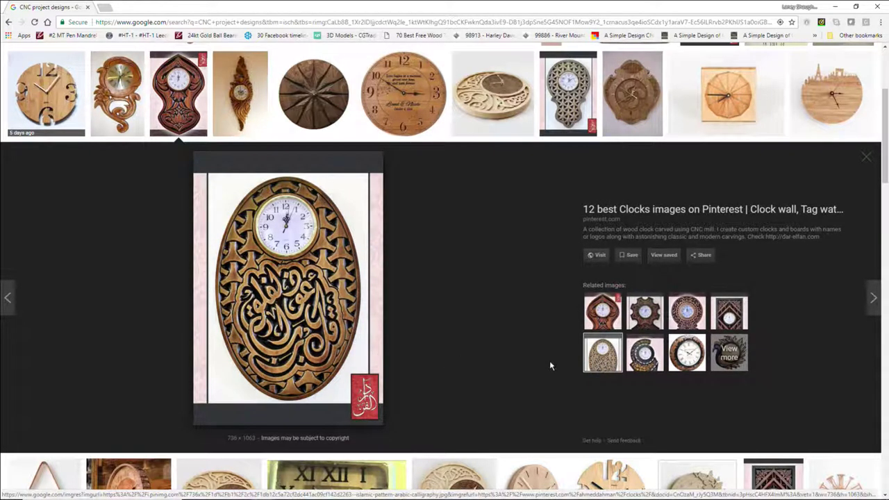
pyautogui.click(687, 311)
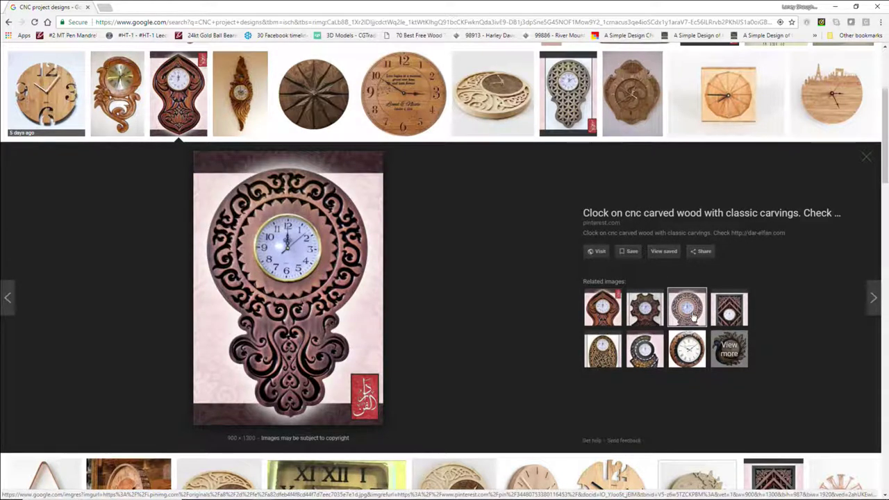
pyautogui.click(693, 361)
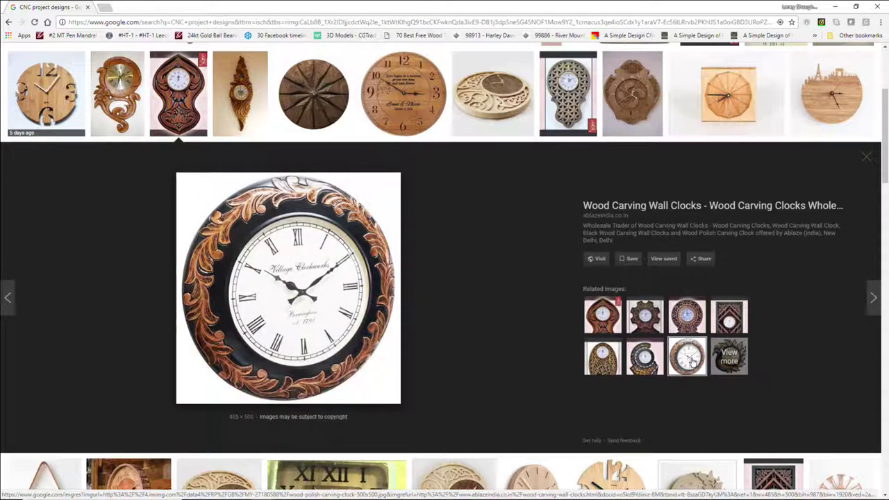
pyautogui.click(645, 359)
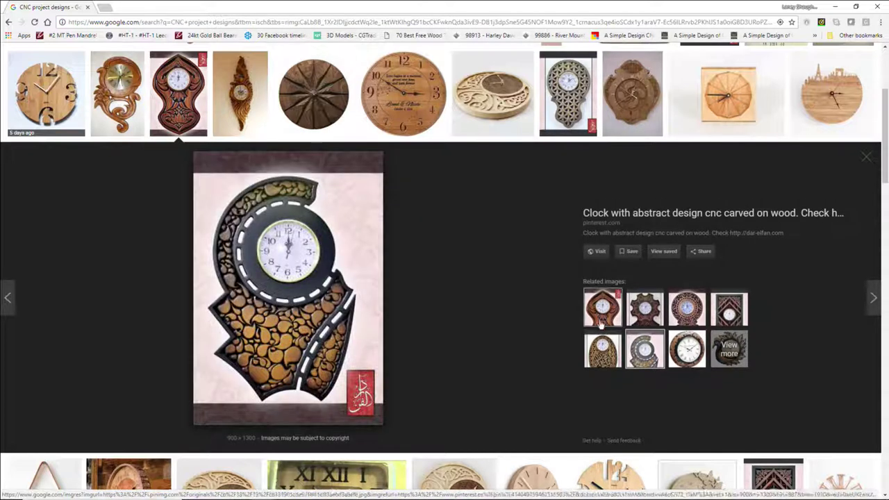
pyautogui.click(602, 321)
pyautogui.click(865, 159)
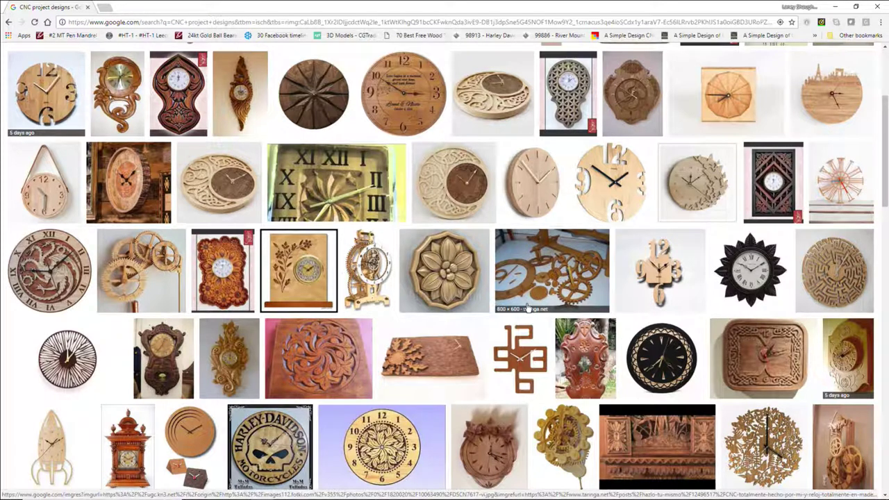
# Step: Preview the ornate gold clock, close it, and minimize Chrome
pyautogui.scroll(-2, 528, 308)
pyautogui.scroll(-3, 528, 308)
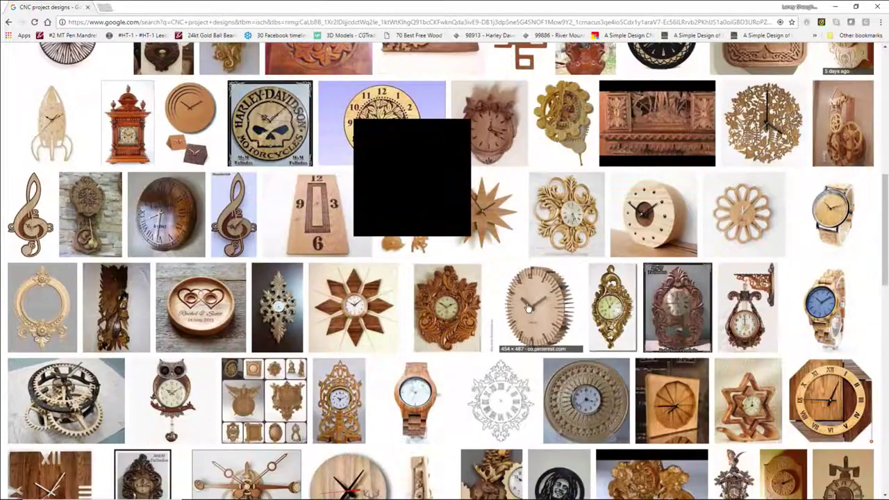
pyautogui.click(591, 228)
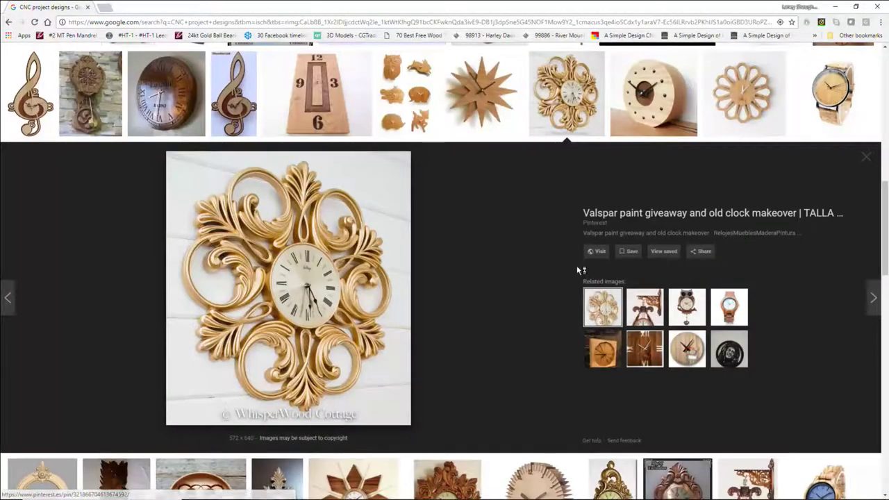
pyautogui.click(864, 159)
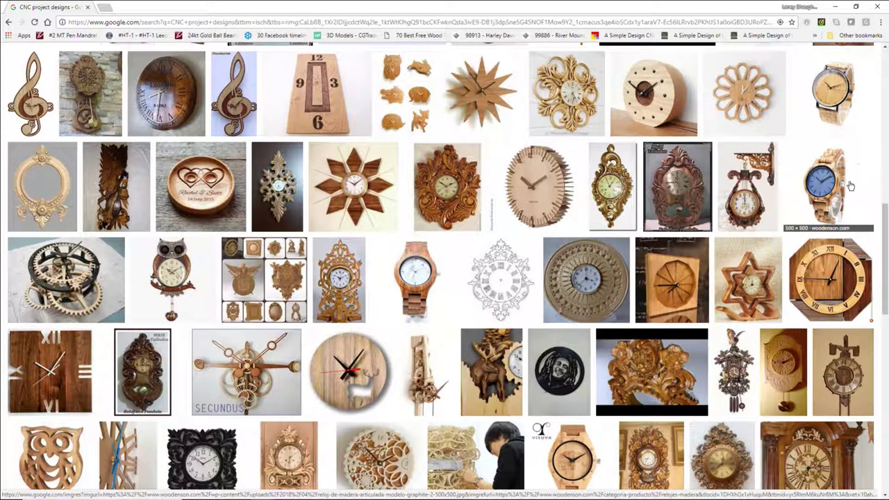
pyautogui.click(837, 7)
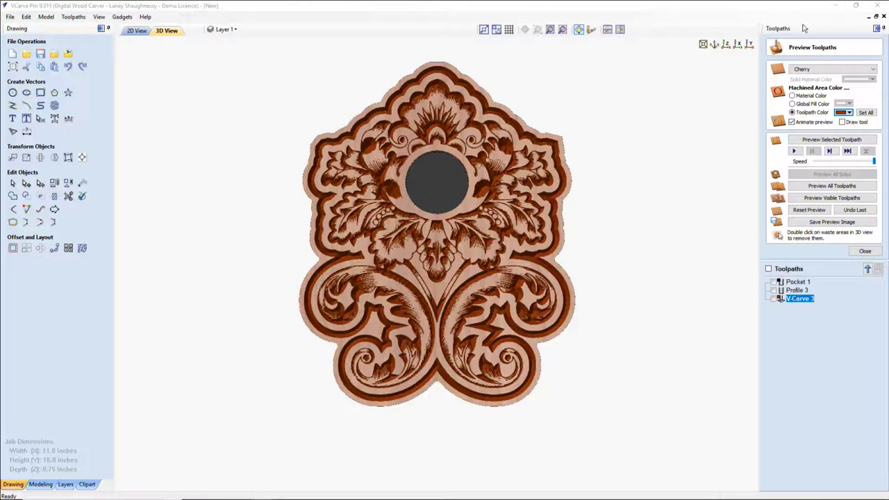
# Step: In 2D View, add a layer named 'Class Layer' and hide Layer 1
pyautogui.click(137, 30)
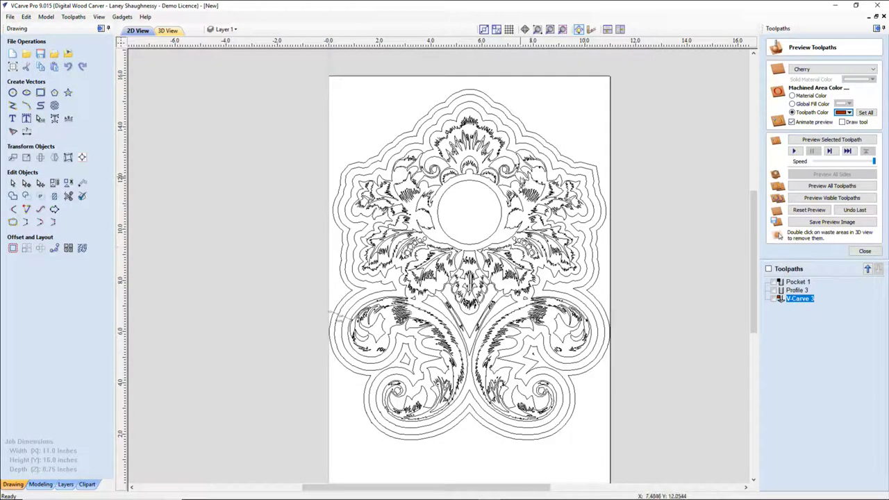
pyautogui.click(229, 29)
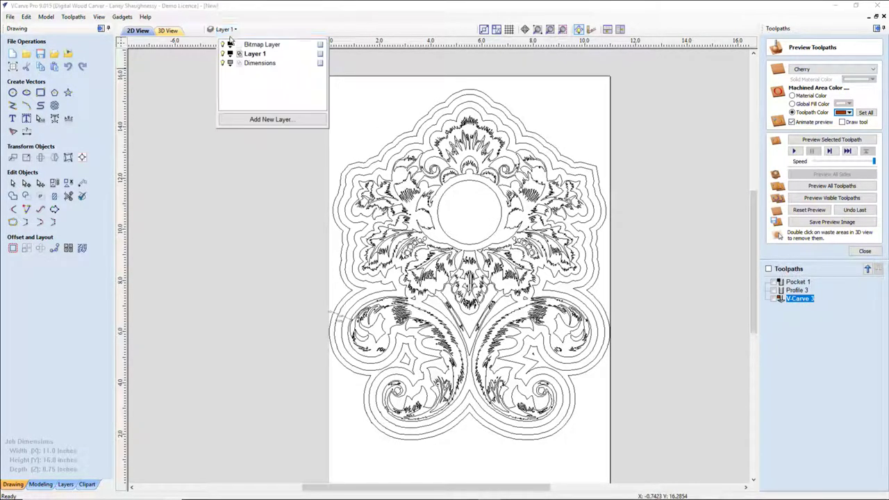
pyautogui.click(238, 122)
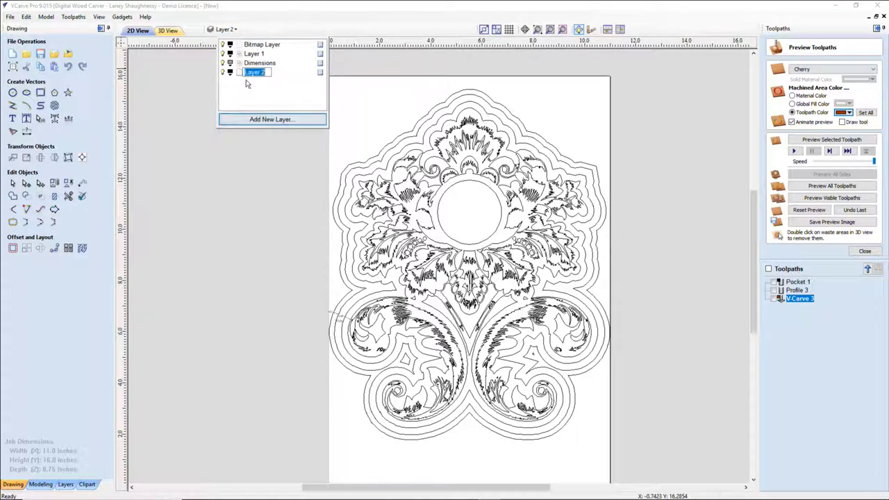
pyautogui.write('Class L')
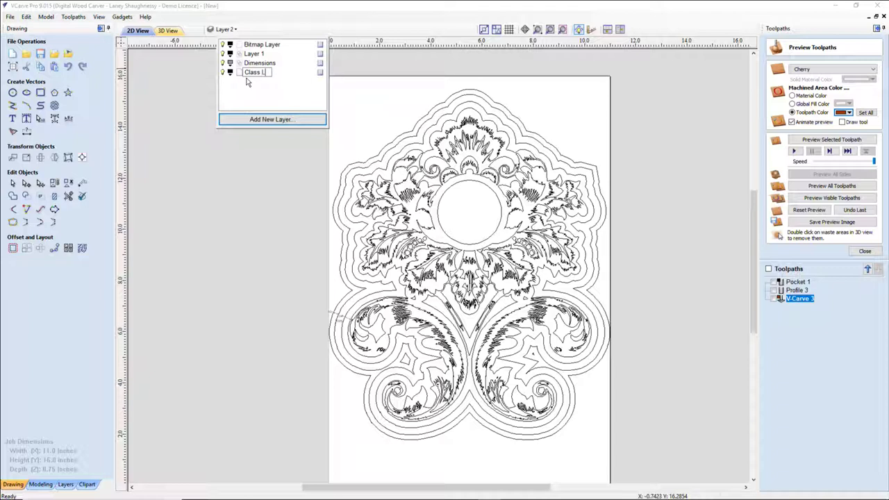
pyautogui.write('ayer')
pyautogui.press('Return')
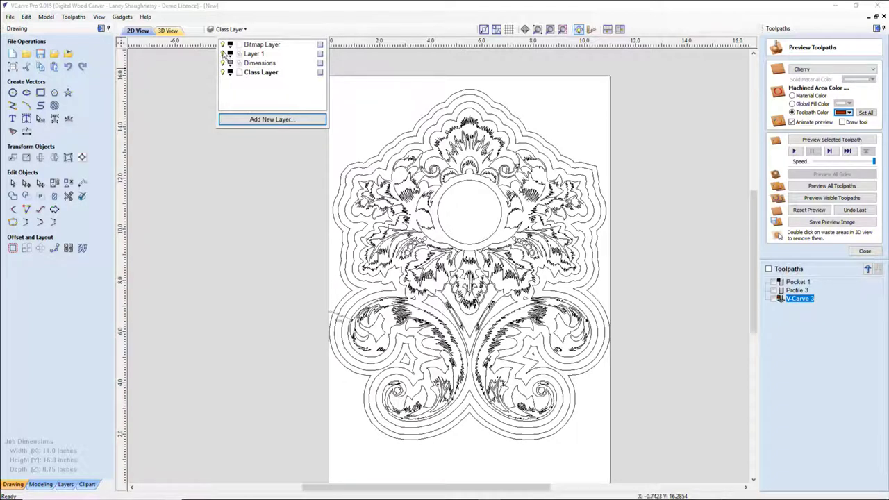
pyautogui.click(223, 54)
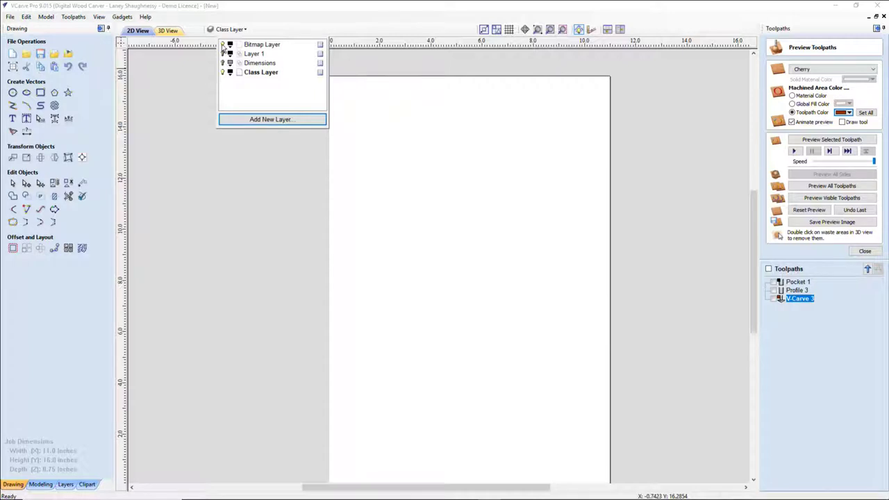
# Step: Import 813317456.jpg from the handyProjects folder and zoom in on the damask motifs
pyautogui.click(250, 235)
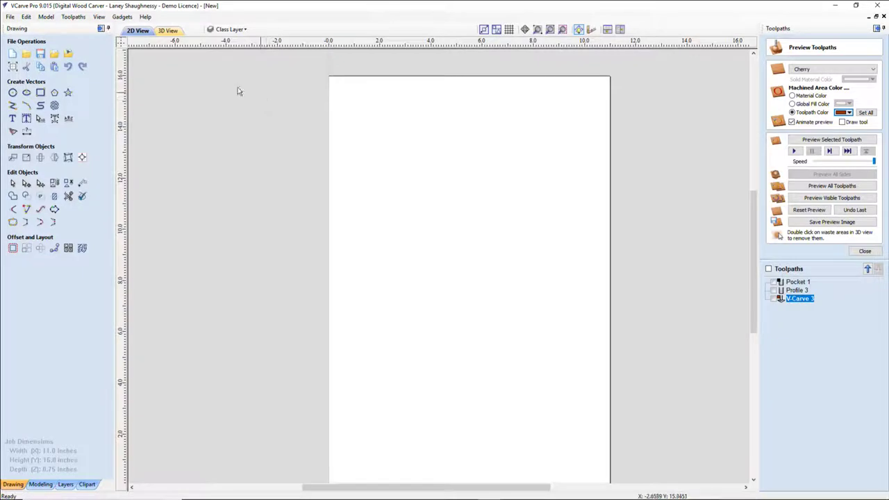
pyautogui.click(68, 55)
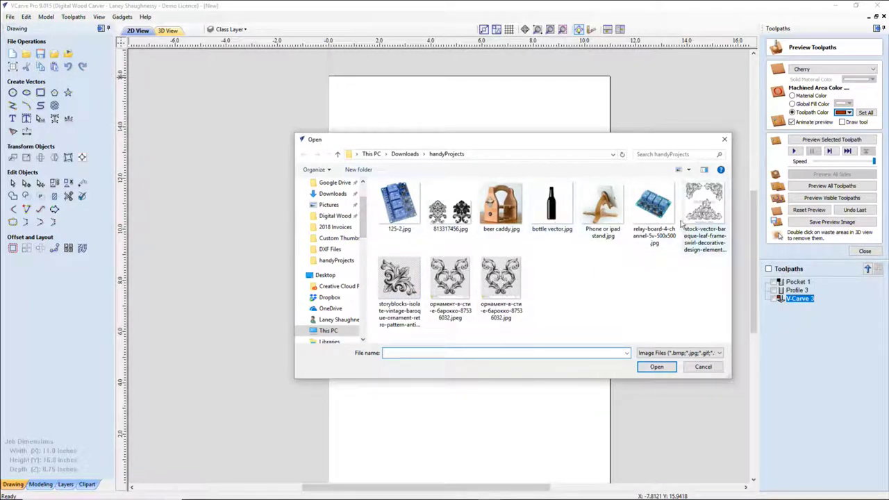
pyautogui.click(450, 209)
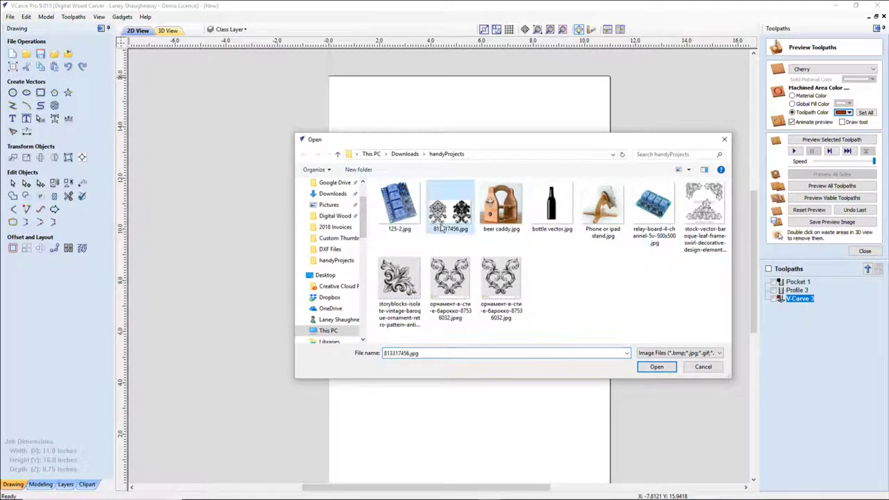
pyautogui.click(656, 367)
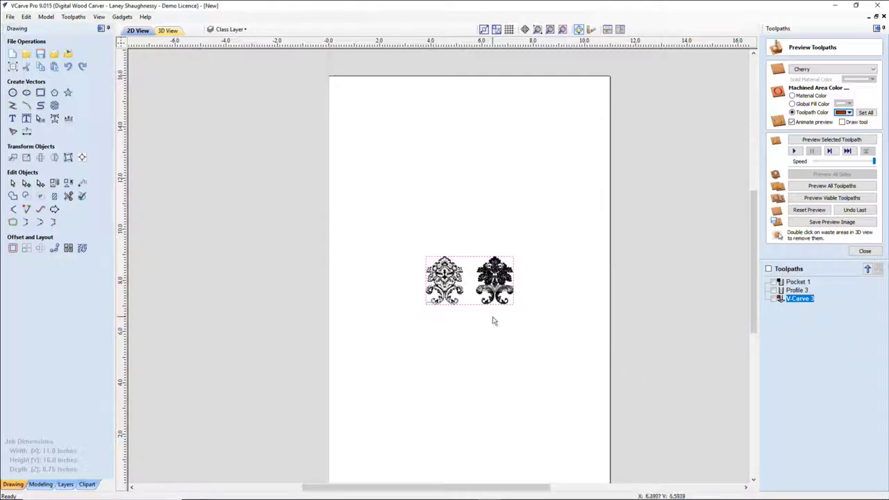
pyautogui.click(550, 30)
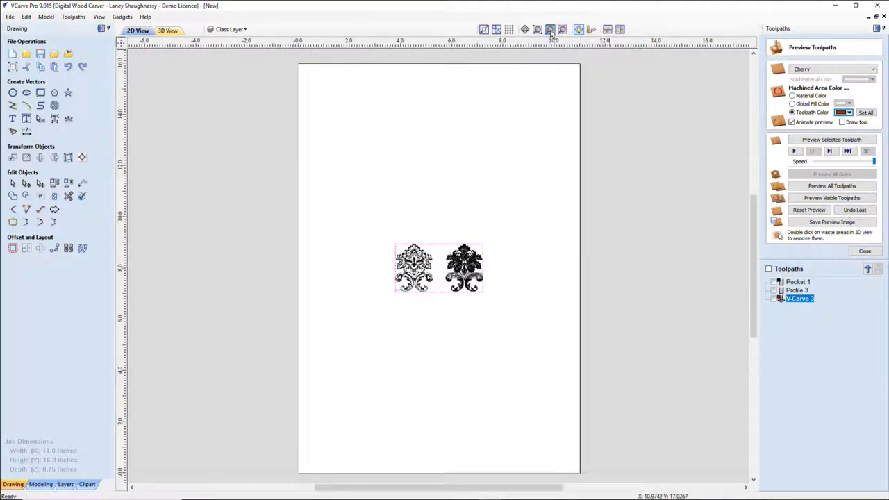
pyautogui.click(562, 30)
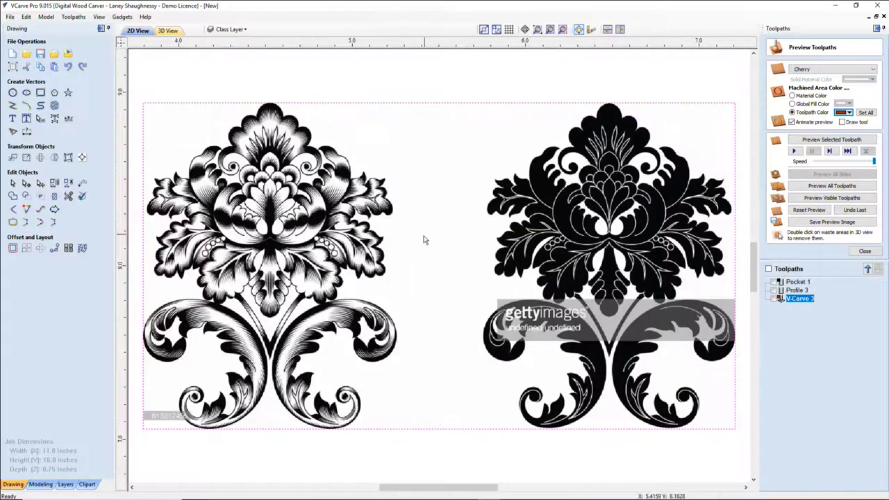
pyautogui.scroll(-3, 410, 260)
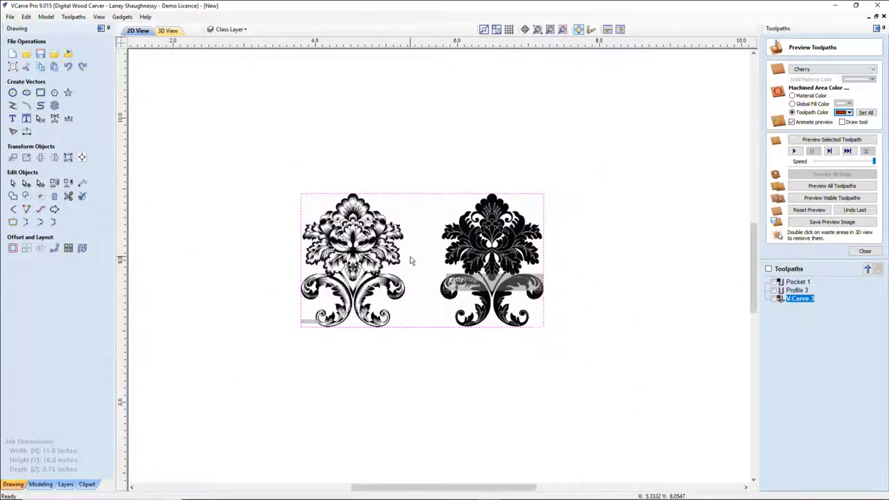
pyautogui.scroll(-1, 411, 260)
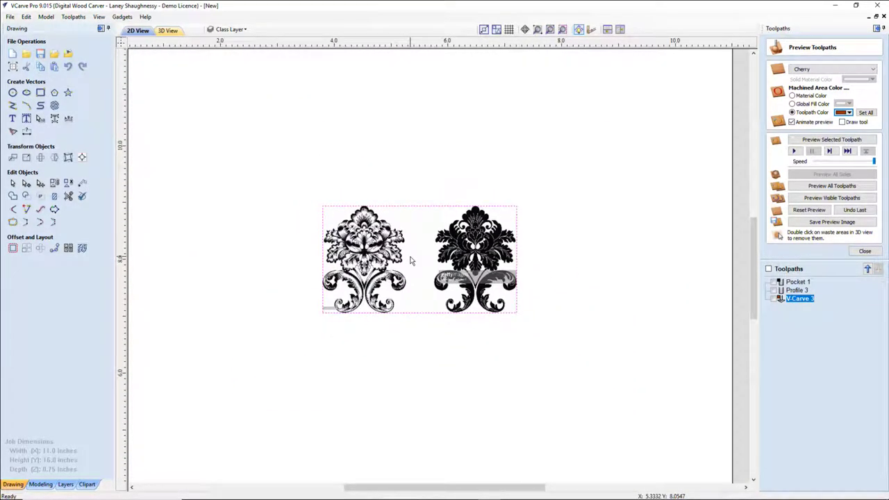
# Step: In Trace Bitmap, set Bitmap Fading to 0% and tune the threshold up to 0.73
pyautogui.click(12, 131)
pyautogui.scroll(3, 369, 257)
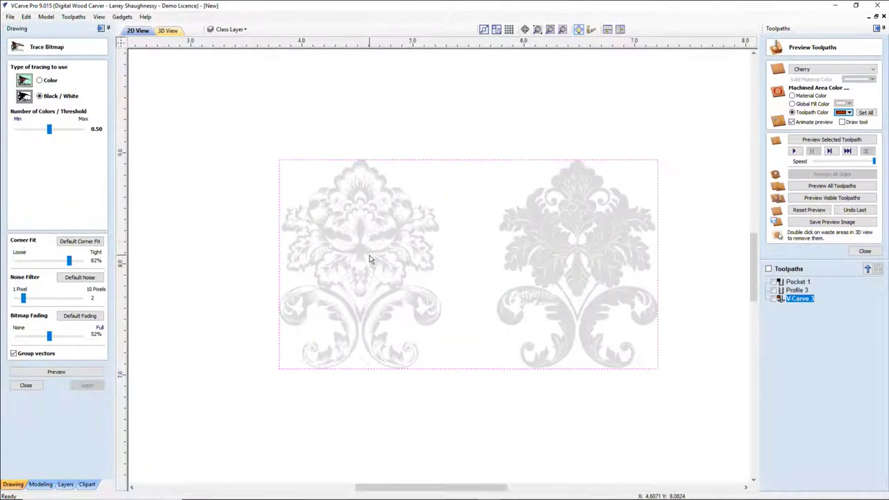
pyautogui.scroll(2, 369, 259)
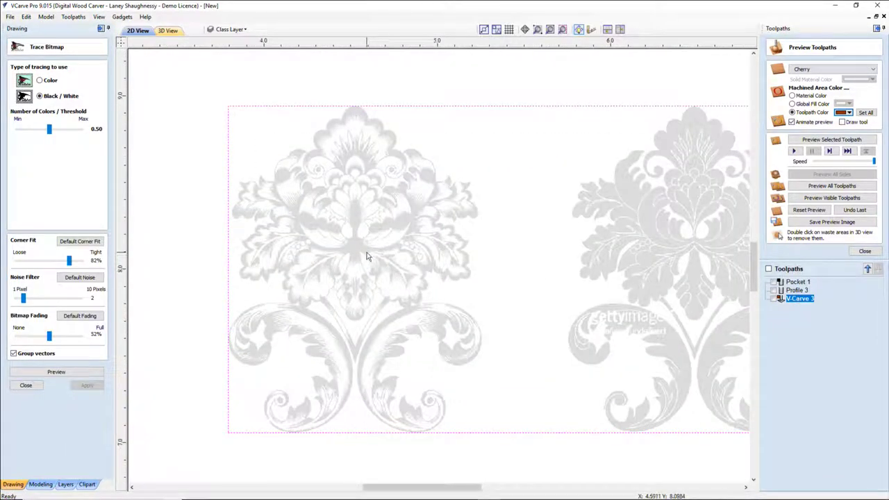
pyautogui.scroll(1, 368, 257)
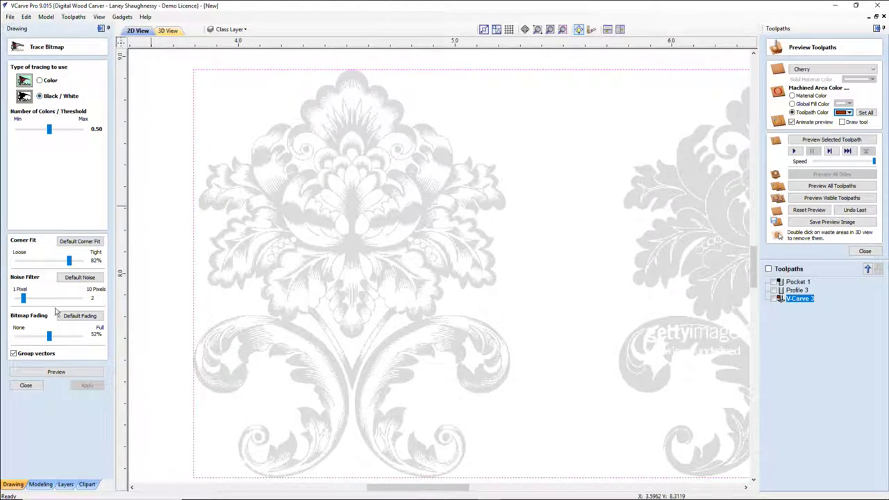
pyautogui.moveTo(48, 336); pyautogui.dragTo(3, 336)
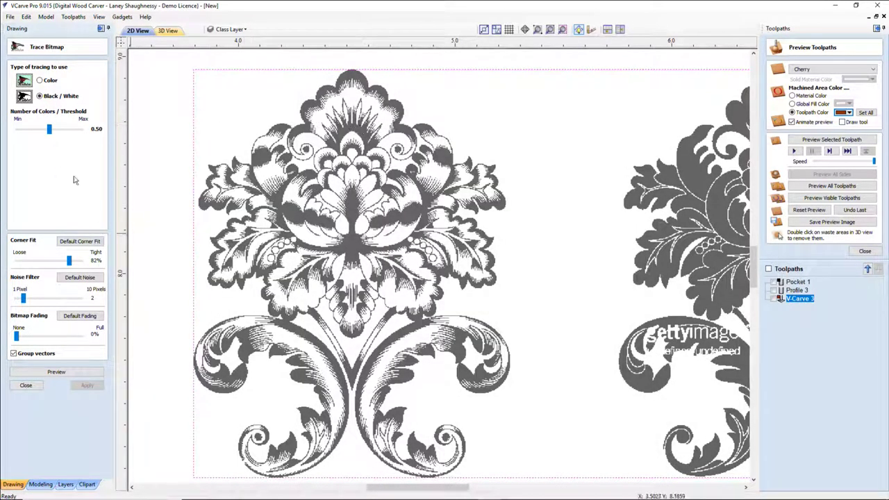
pyautogui.moveTo(48, 130)
pyautogui.mouseDown()
pyautogui.moveTo(77, 131)
pyautogui.moveTo(3, 137)
pyautogui.moveTo(39, 140)
pyautogui.mouseUp()
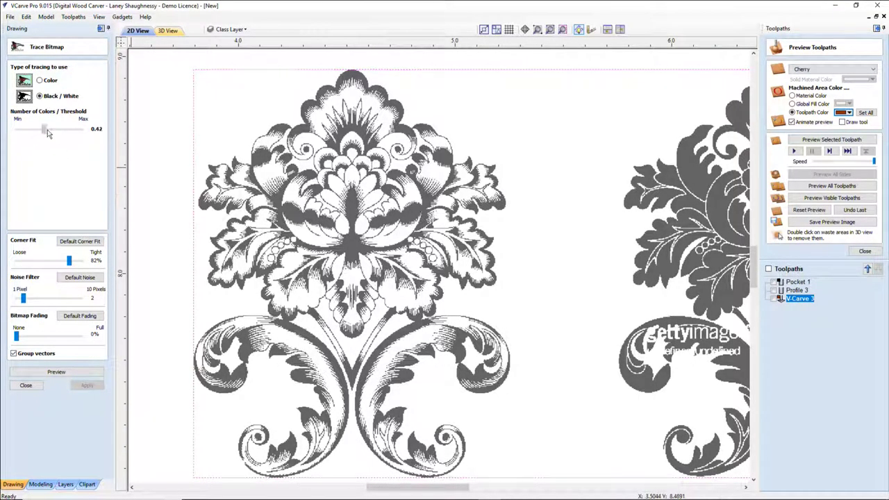
pyautogui.moveTo(44, 129); pyautogui.dragTo(49, 132)
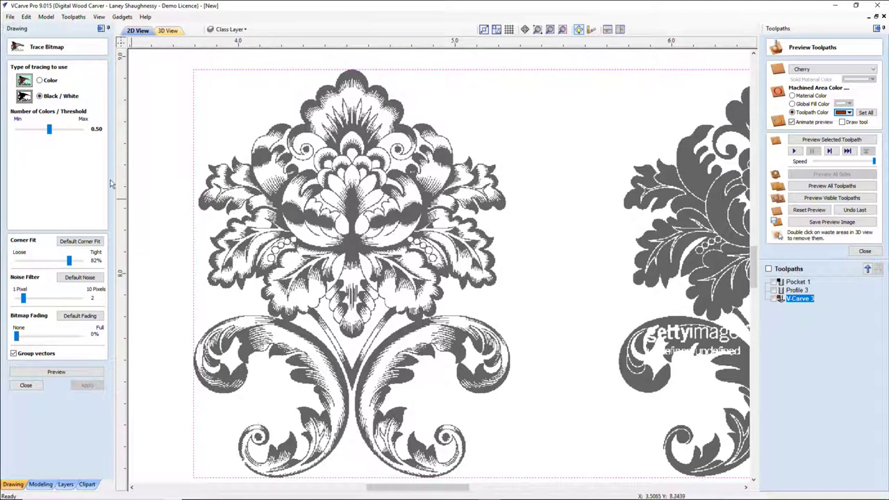
pyautogui.moveTo(48, 132)
pyautogui.mouseDown()
pyautogui.moveTo(61, 133)
pyautogui.moveTo(30, 130)
pyautogui.moveTo(60, 133)
pyautogui.mouseUp()
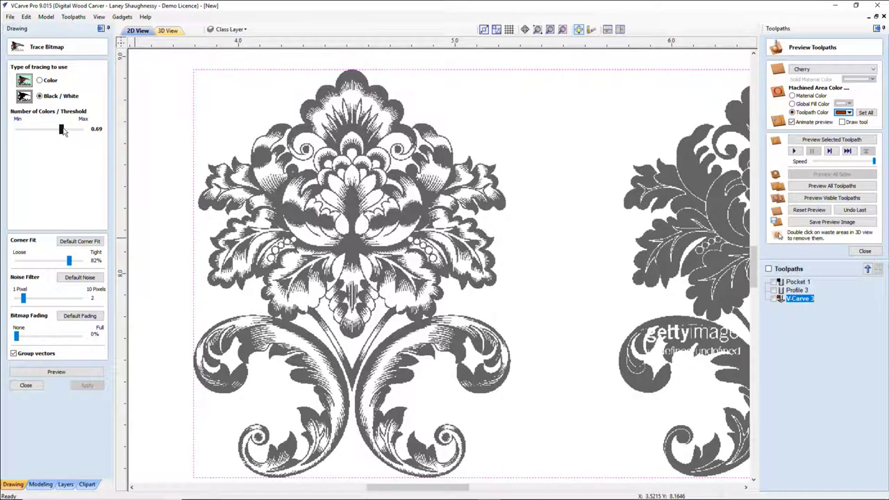
pyautogui.moveTo(62, 131); pyautogui.dragTo(63, 131)
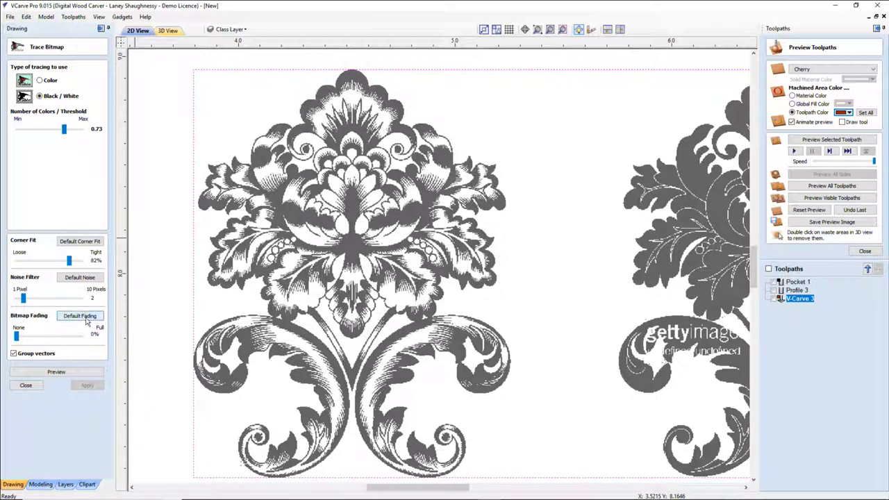
# Step: Raise the noise filter to 9 and preview the black-and-white trace over the bitmap
pyautogui.moveTo(23, 298); pyautogui.dragTo(67, 297)
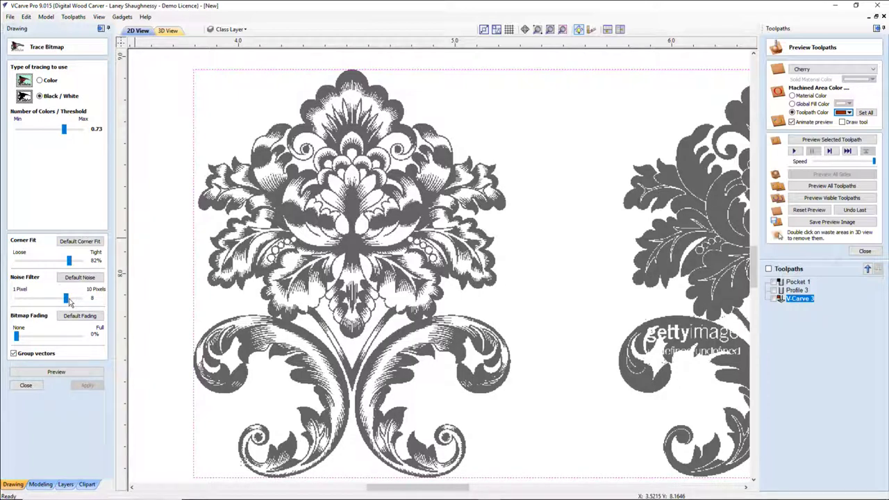
pyautogui.click(71, 298)
pyautogui.click(79, 241)
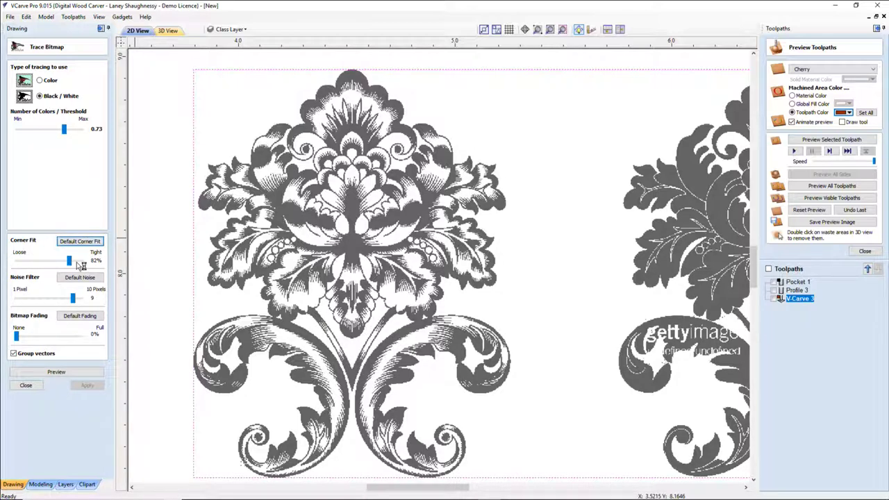
pyautogui.click(56, 373)
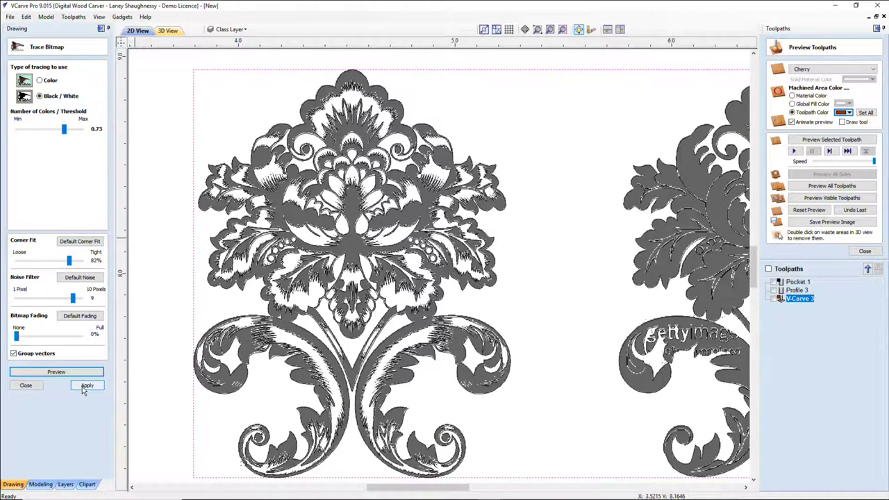
# Step: Create the traced vectors, close Trace Bitmap, and hide the Bitmap Layer
pyautogui.click(84, 386)
pyautogui.click(26, 387)
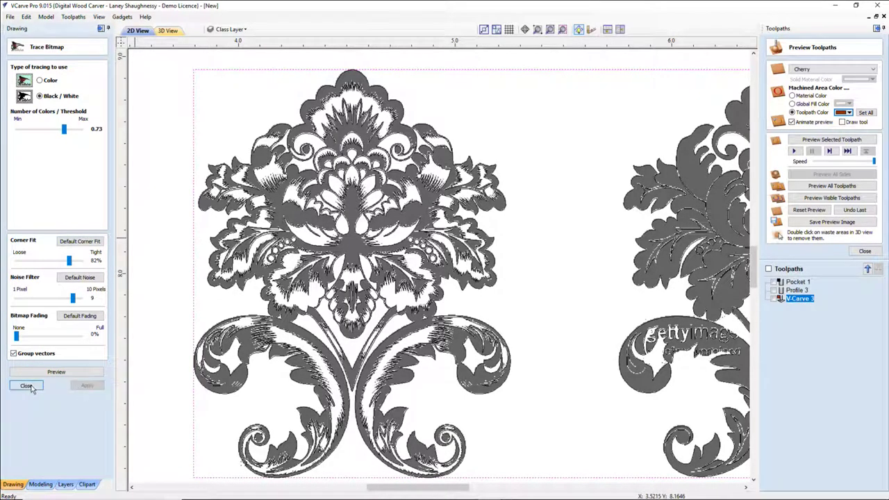
pyautogui.click(258, 29)
pyautogui.click(223, 45)
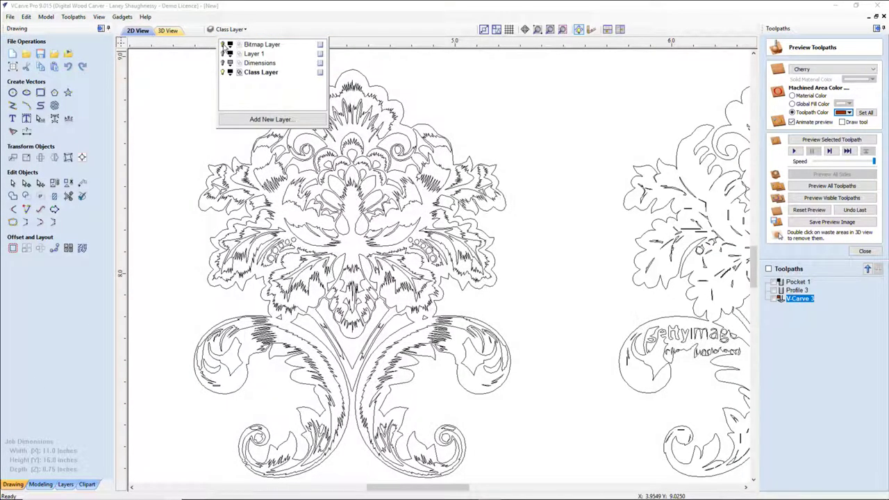
pyautogui.click(186, 190)
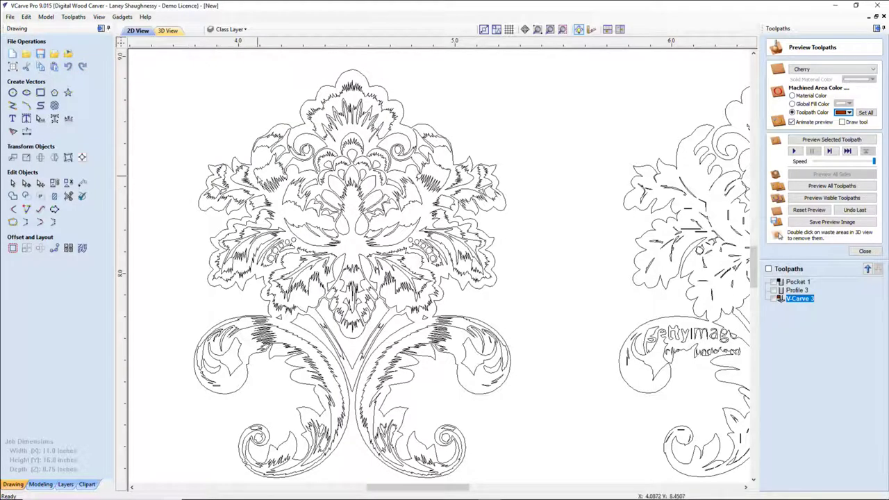
# Step: Ungroup the traced vectors and delete the right-hand damask
pyautogui.click(261, 181)
pyautogui.click(68, 182)
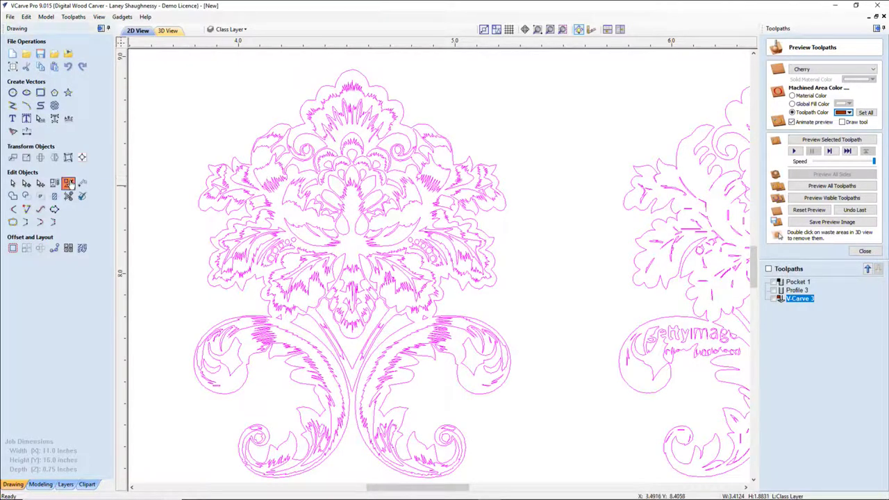
pyautogui.click(165, 217)
pyautogui.scroll(-3, 168, 214)
pyautogui.scroll(-1, 253, 147)
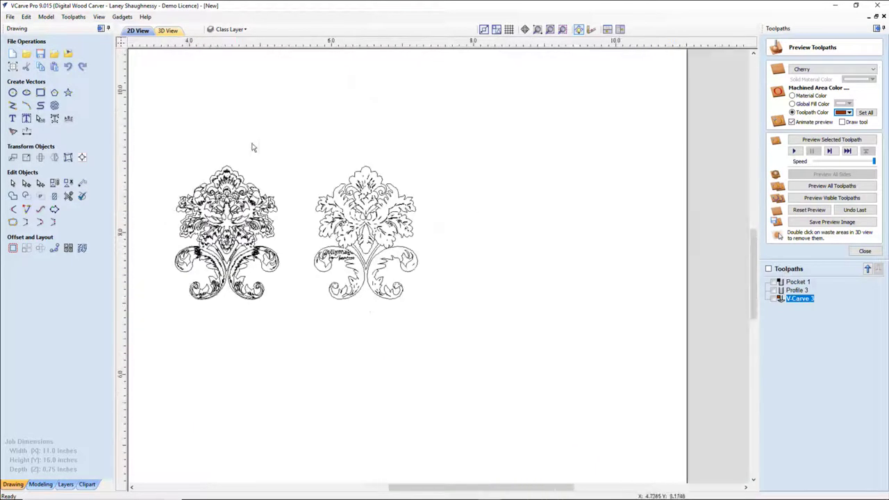
pyautogui.moveTo(445, 372); pyautogui.dragTo(285, 155)
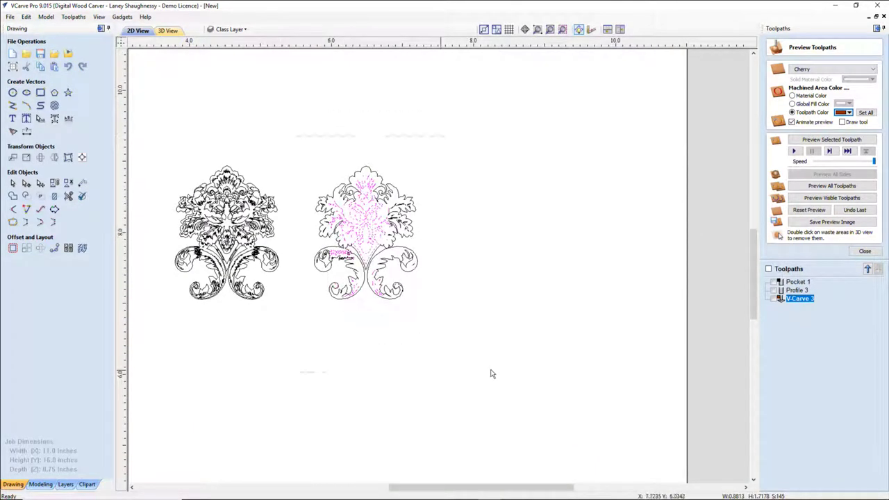
pyautogui.press('Delete')
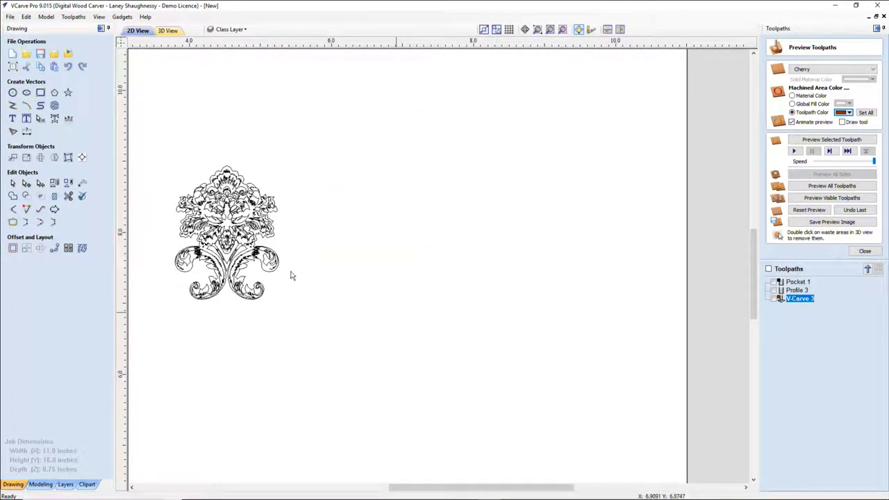
# Step: Group all of the left damask's vectors into one object
pyautogui.scroll(3, 203, 250)
pyautogui.scroll(2, 173, 255)
pyautogui.scroll(-5, 173, 254)
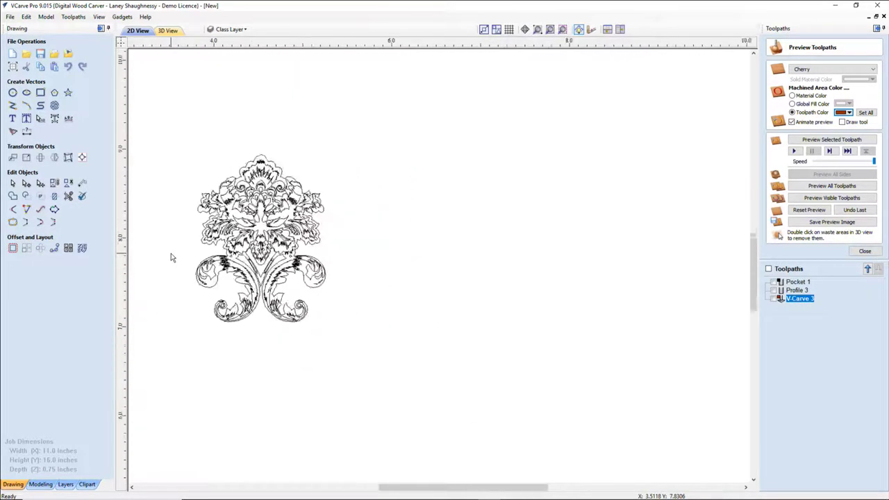
pyautogui.moveTo(168, 161); pyautogui.dragTo(325, 321)
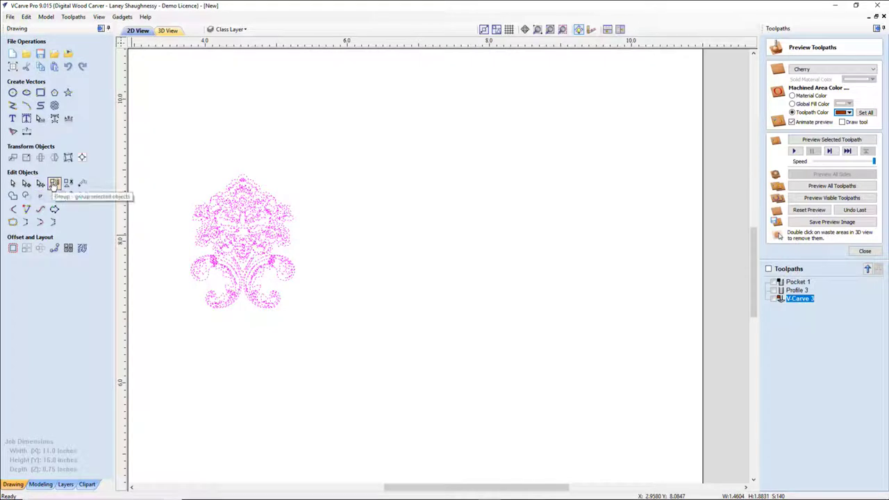
pyautogui.click(68, 183)
# Step: Enlarge the damask group to about 9.39 by 12.10 inches on the job sheet
pyautogui.scroll(-3, 198, 272)
pyautogui.scroll(1, 207, 267)
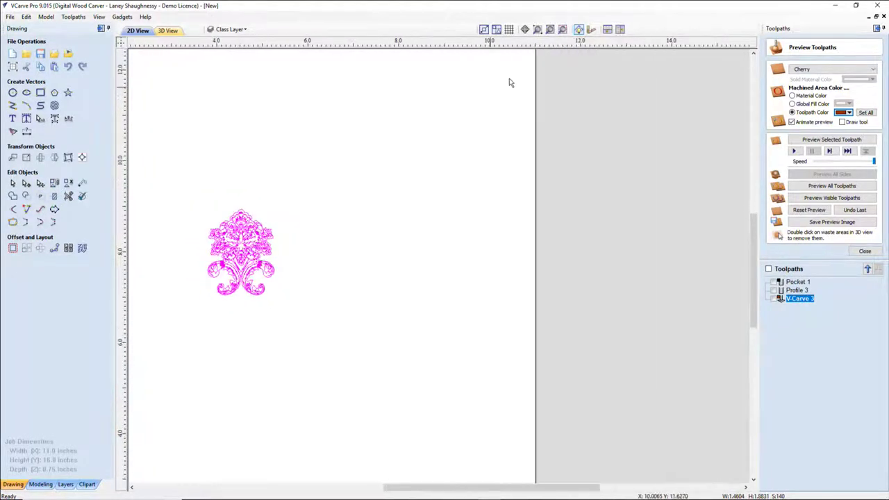
pyautogui.click(549, 30)
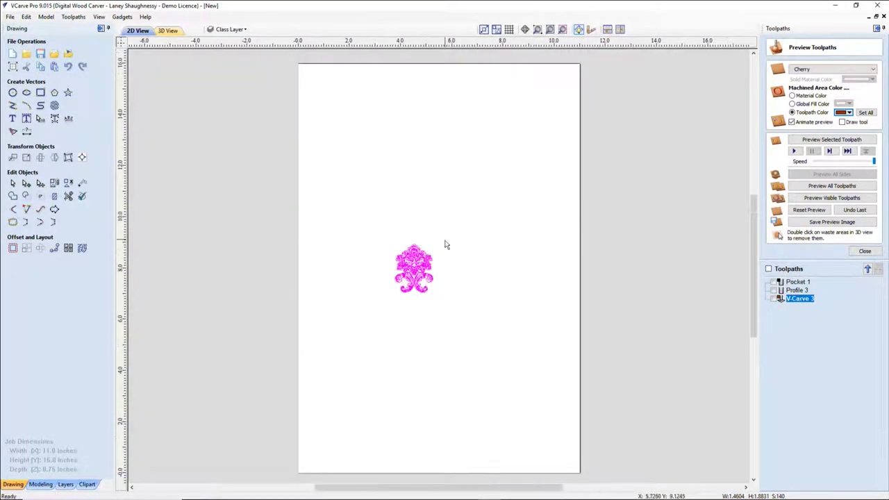
pyautogui.click(410, 272)
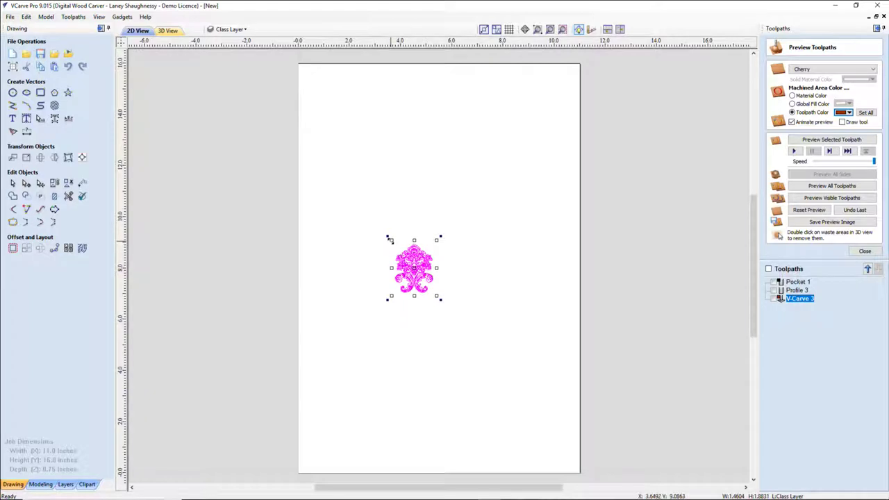
pyautogui.moveTo(389, 239); pyautogui.dragTo(296, 123)
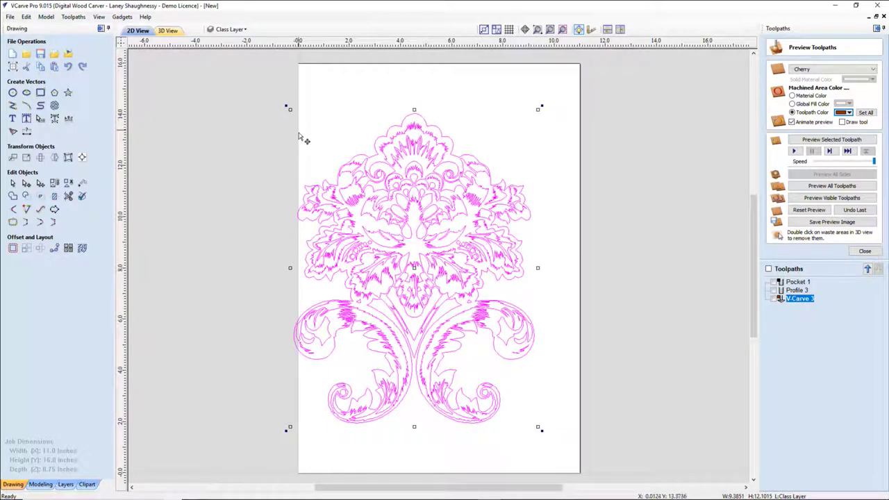
pyautogui.click(81, 159)
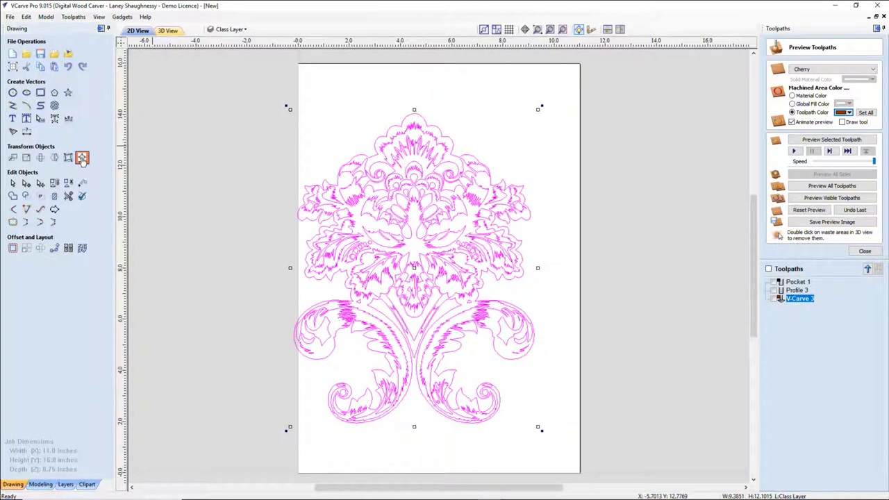
# Step: Align the damask to the material centre, then bring up the 11 by 16-inch Job Setup
pyautogui.click(57, 80)
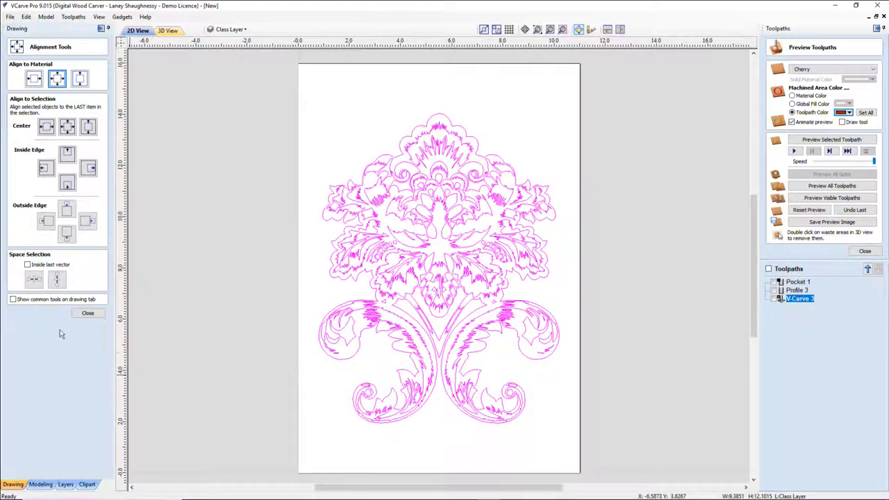
pyautogui.click(88, 313)
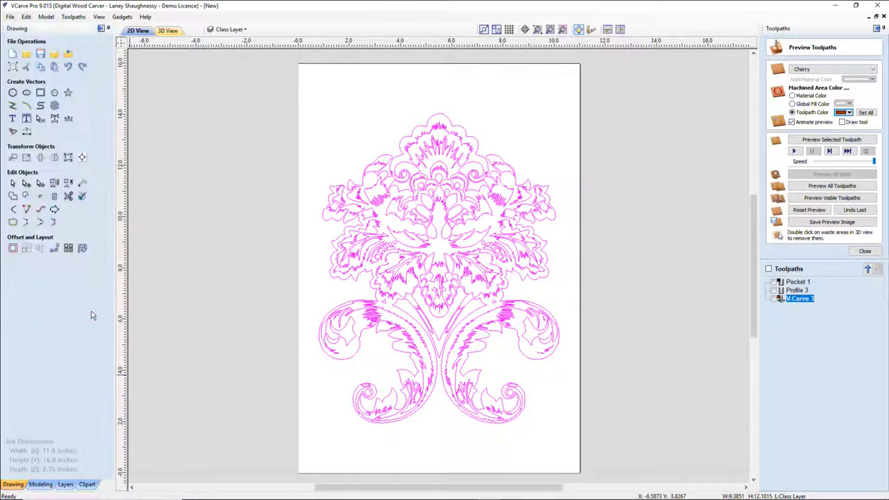
pyautogui.click(12, 67)
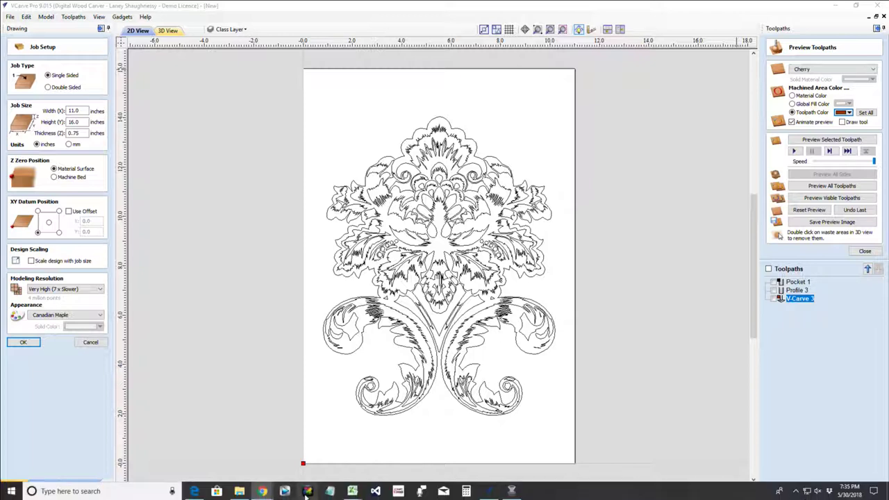
pyautogui.moveTo(263, 493)
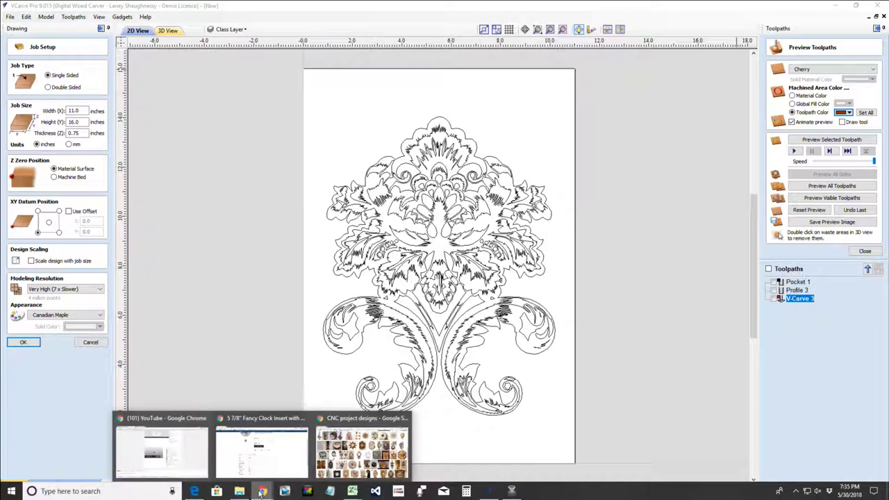
# Step: From the Fancy Clock Insert page, search the Klockit catalogue for 'Digital'
pyautogui.click(237, 460)
pyautogui.scroll(2, 239, 412)
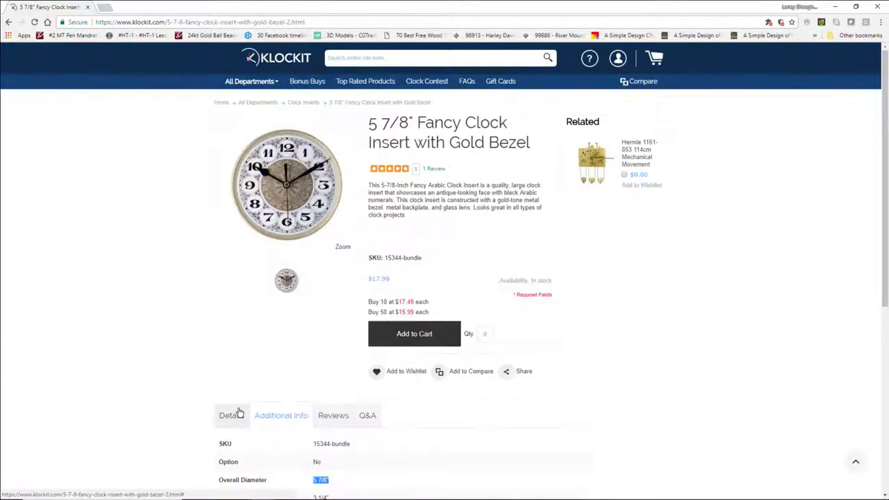
pyautogui.moveTo(244, 82)
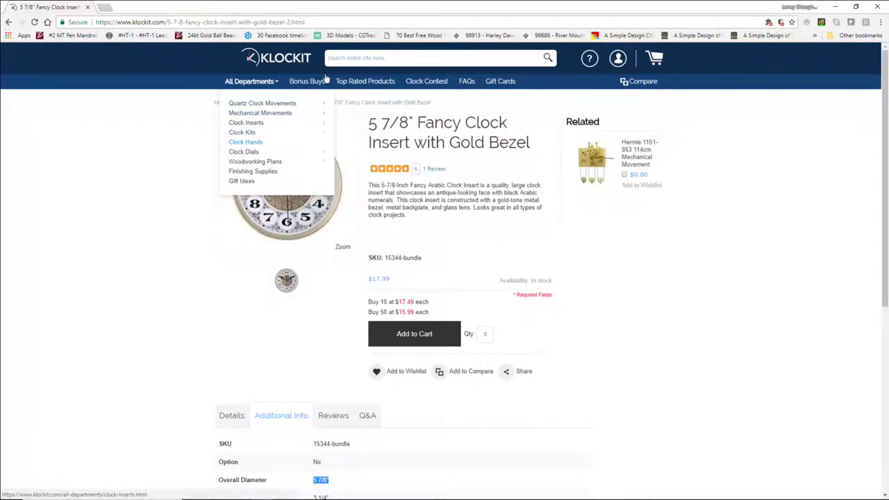
pyautogui.click(347, 56)
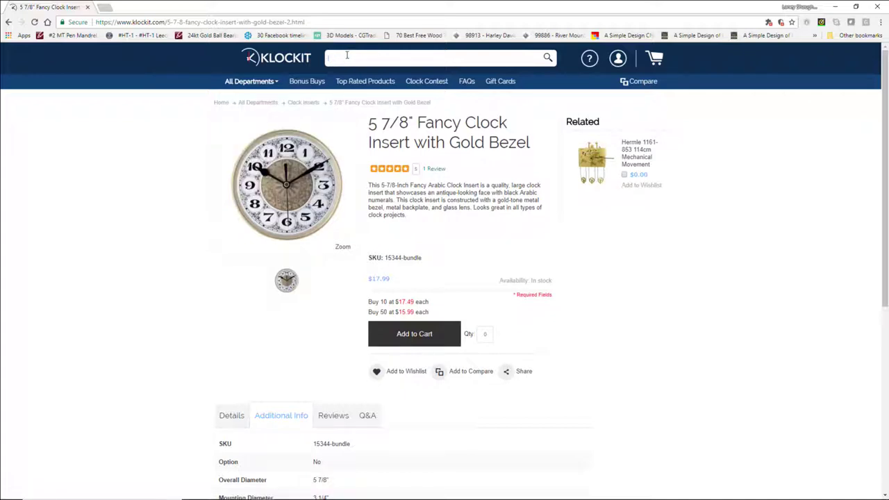
pyautogui.write('Digital')
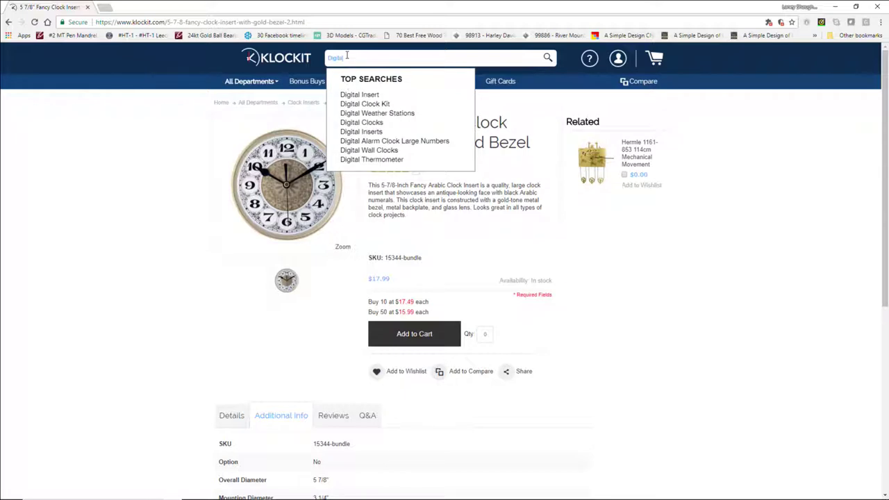
pyautogui.press('Return')
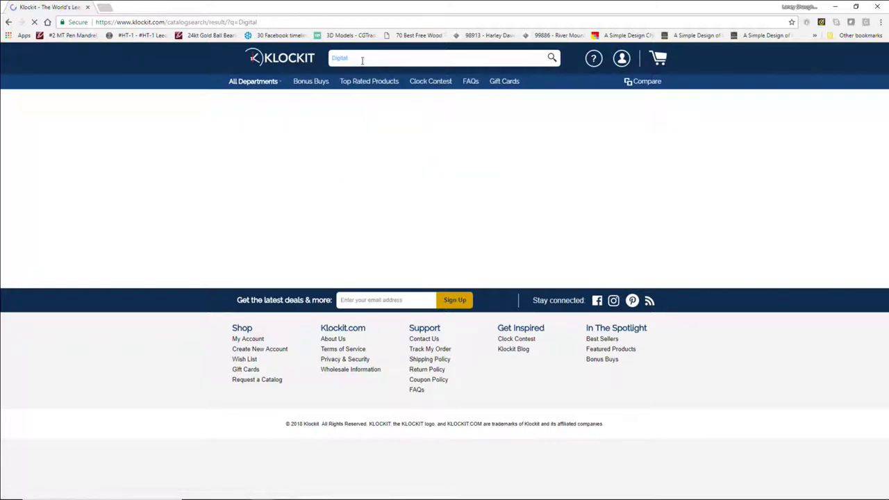
# Step: Refine the search to the 'Digital Insert' suggestion and open a blank browser tab
pyautogui.click(361, 61)
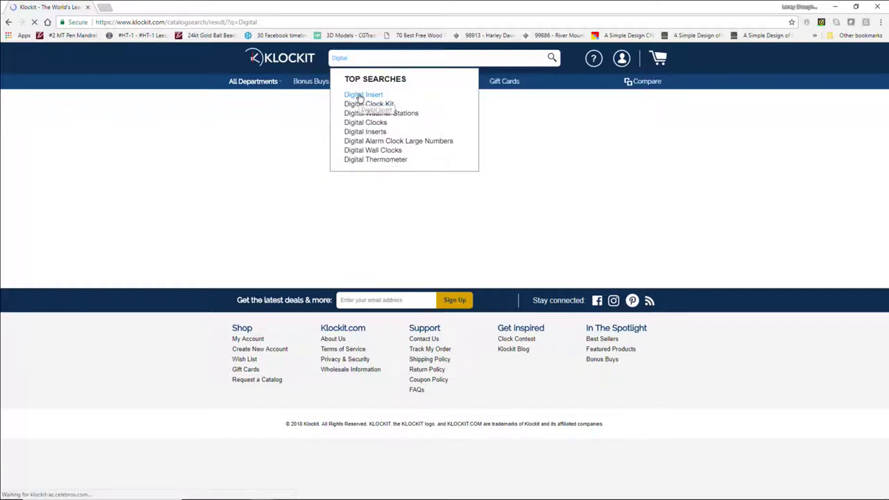
pyautogui.click(360, 96)
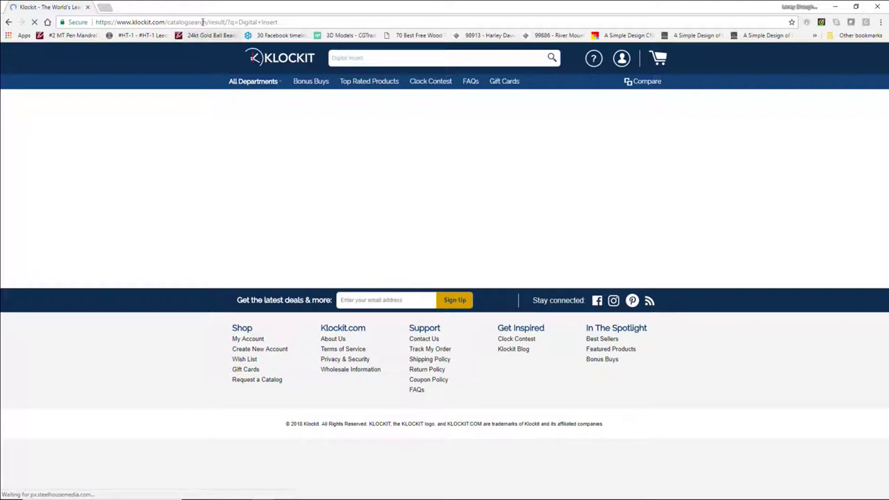
pyautogui.click(104, 8)
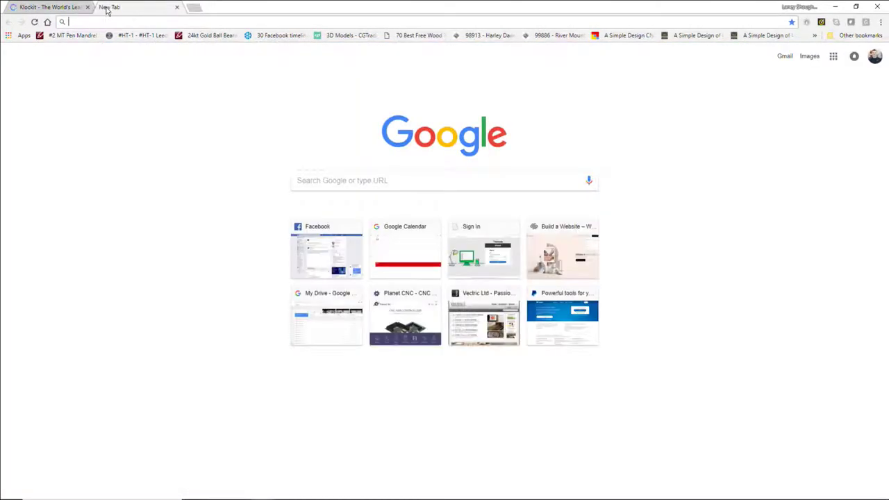
# Step: Google 'Digital Clock Inserts' to get results with shopping listings and a clockparts.com ad
pyautogui.write('Digital')
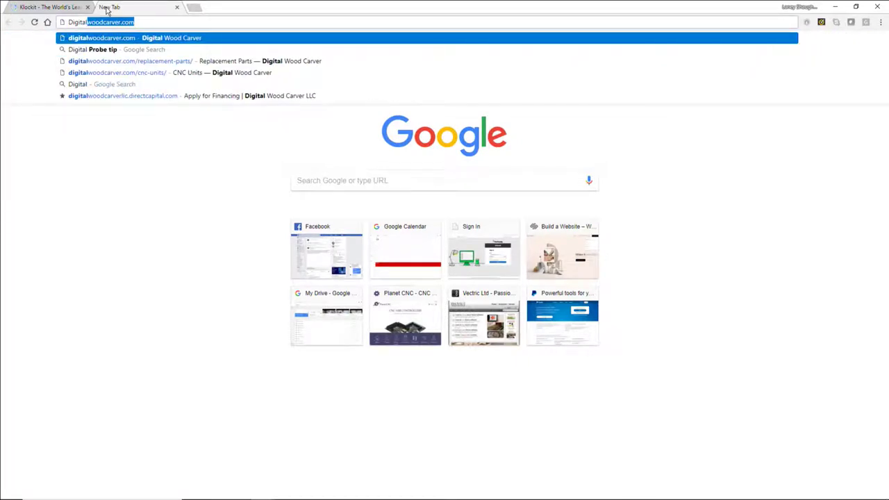
pyautogui.write(' Clock Inserts')
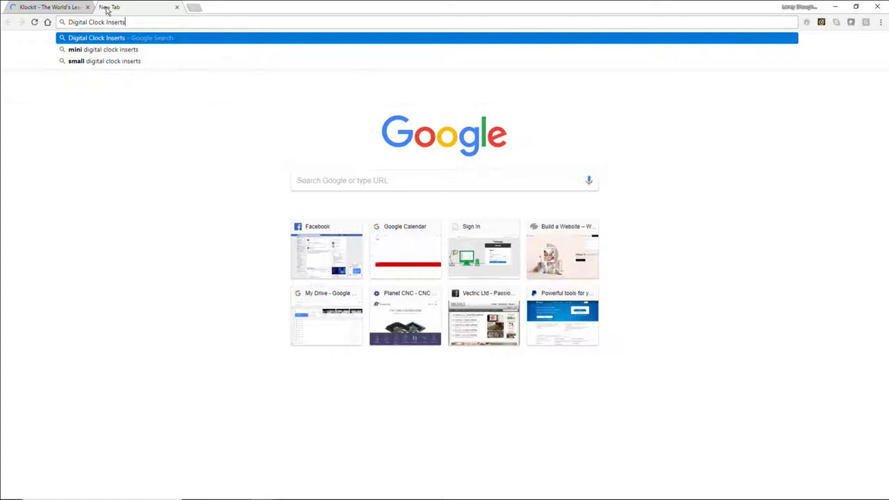
pyautogui.press('Return')
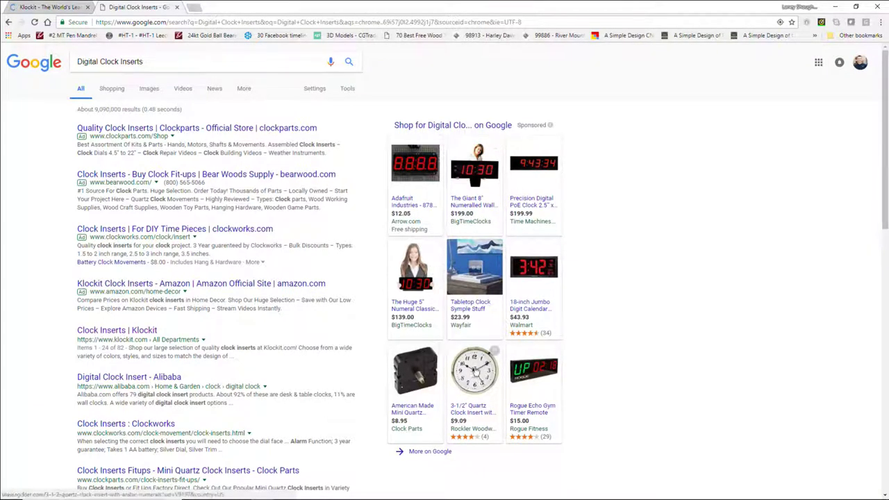
pyautogui.moveTo(476, 379)
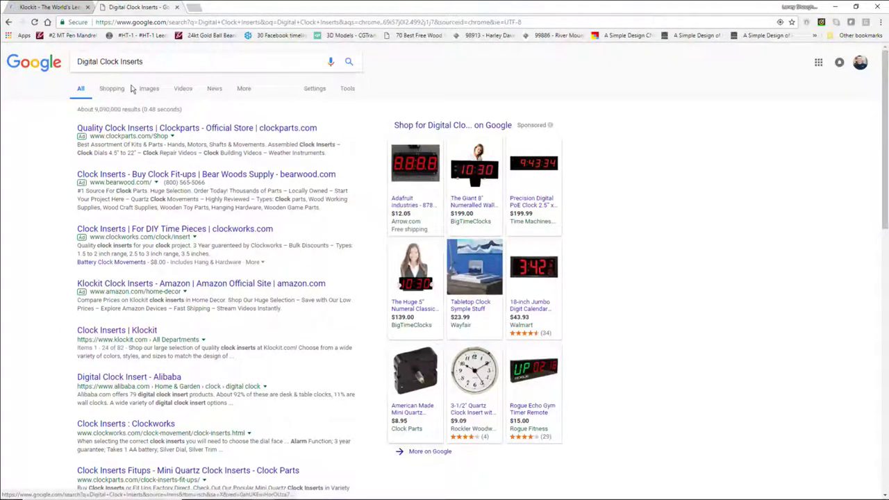
# Step: Open the ClockParts.com store and reach Atomic LCD Clocks via a 'Digita' site search
pyautogui.click(118, 131)
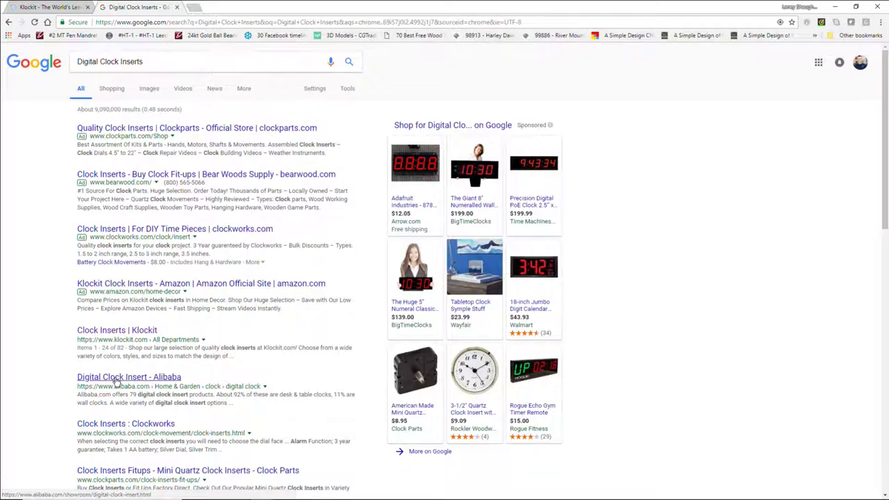
pyautogui.click(156, 129)
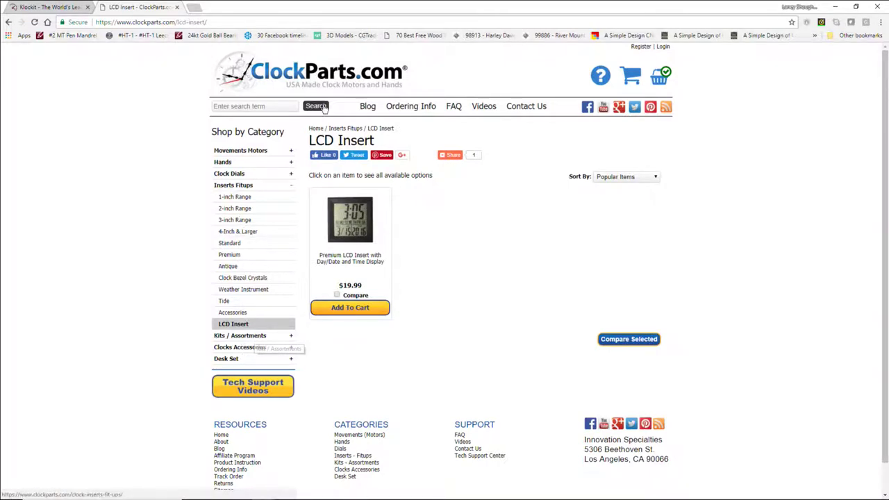
pyautogui.click(245, 106)
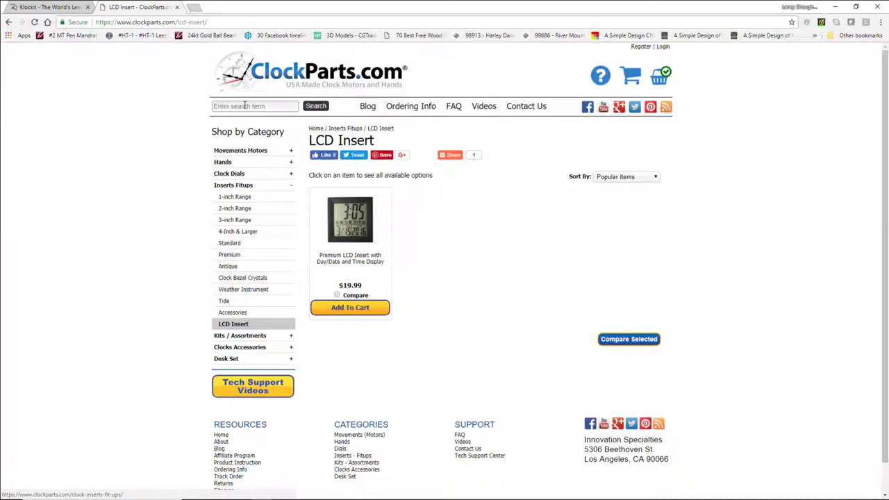
pyautogui.write('Digit')
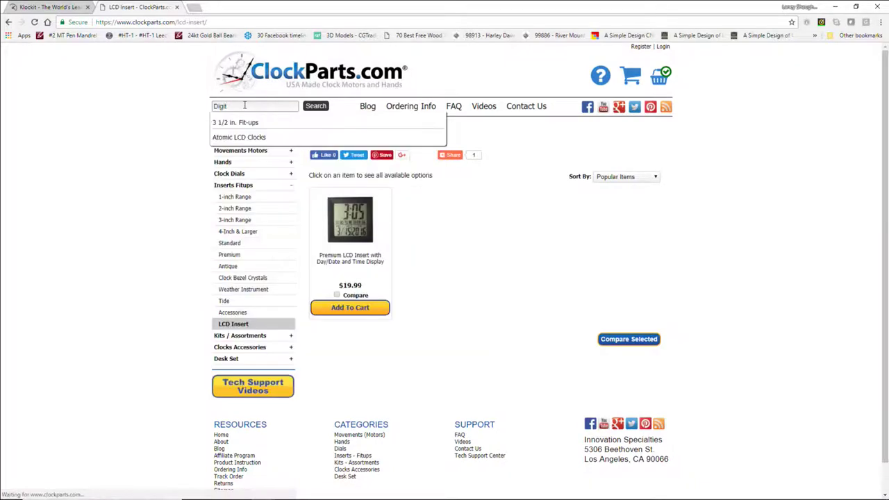
pyautogui.write('al')
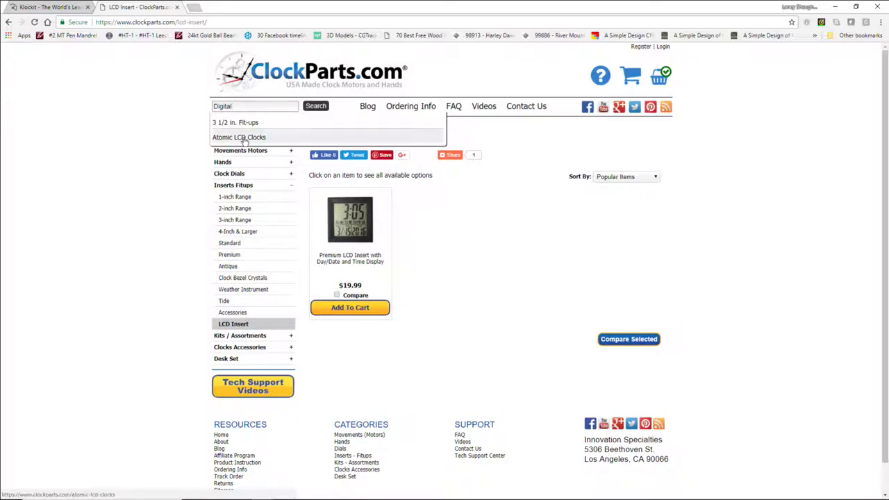
pyautogui.click(241, 139)
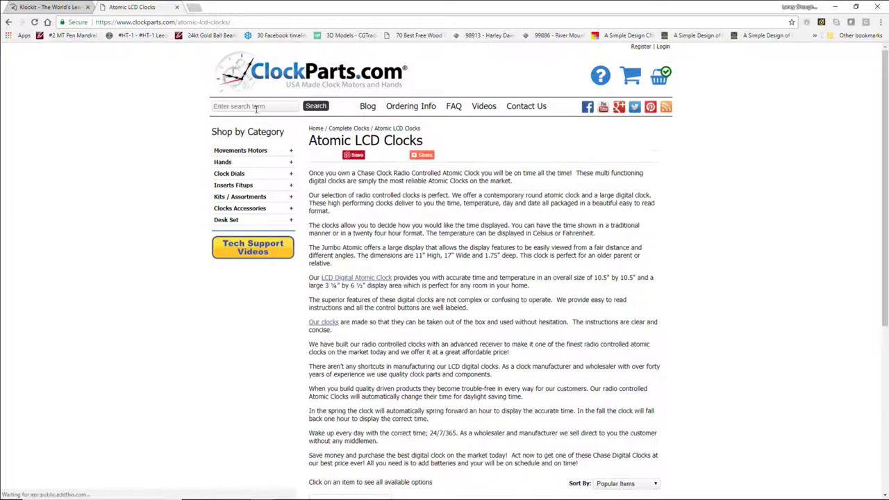
# Step: Search the ClockParts.com catalogue for 'lcd', then retype the search as 'ccd'
pyautogui.click(256, 107)
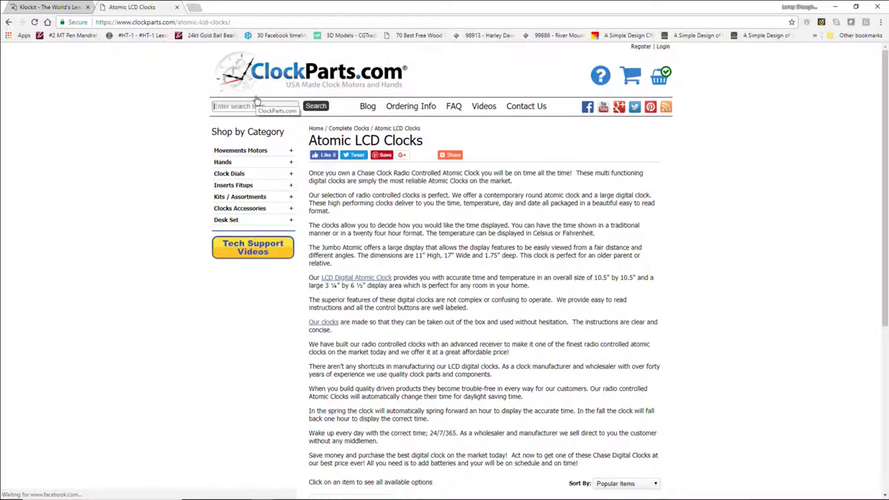
pyautogui.write('lcd')
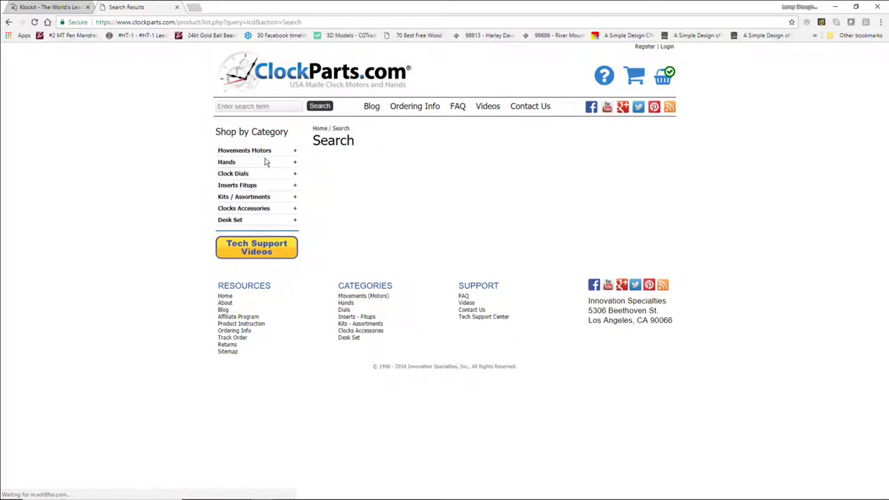
pyautogui.click(234, 106)
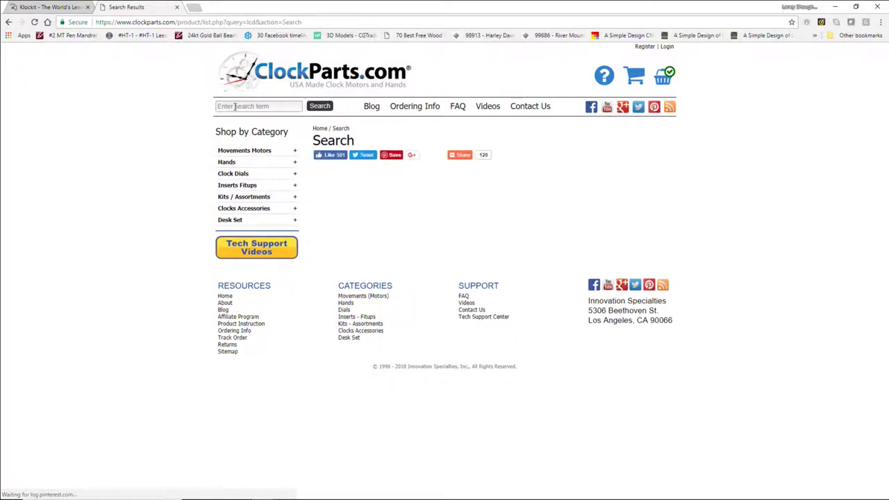
pyautogui.write('c')
pyautogui.write('cd')
# Step: Open the Premium LCD Insert page and view its side, front and back photos enlarged
pyautogui.click(254, 171)
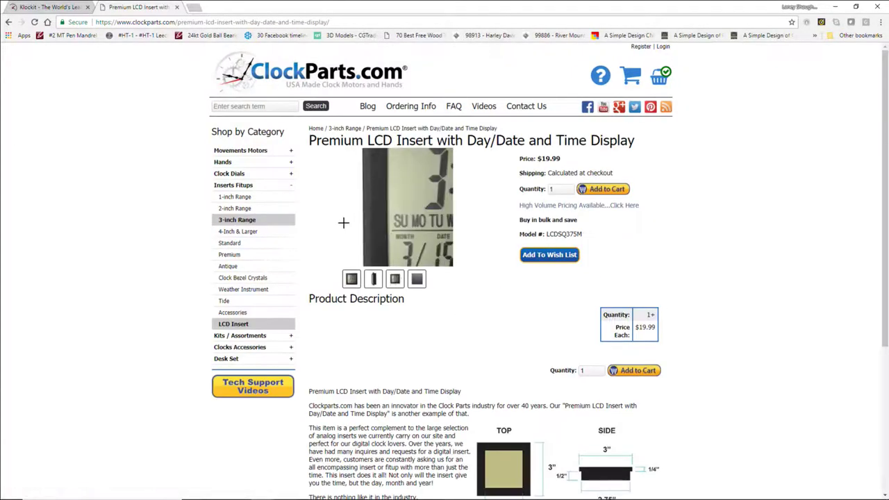
pyautogui.click(371, 281)
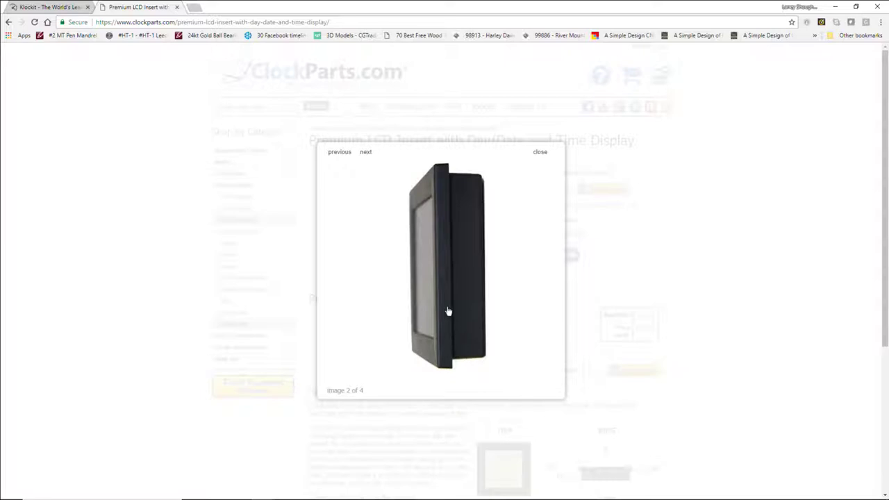
pyautogui.click(338, 153)
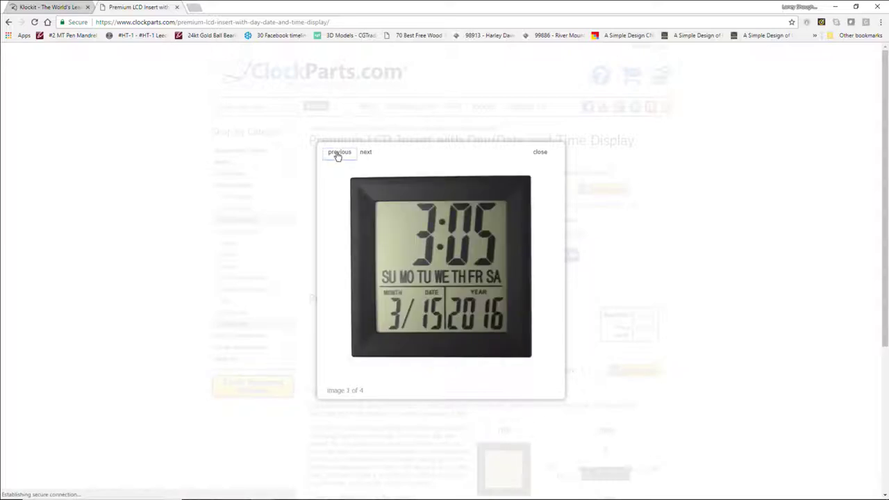
pyautogui.click(338, 154)
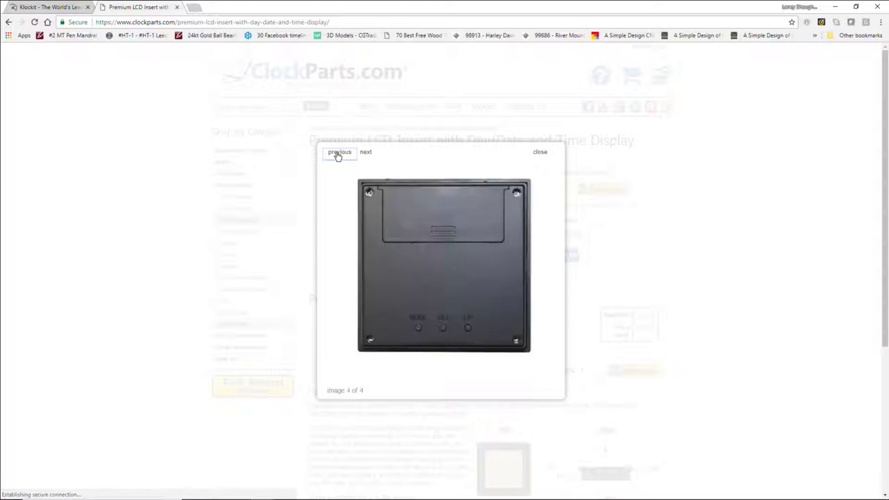
pyautogui.click(363, 153)
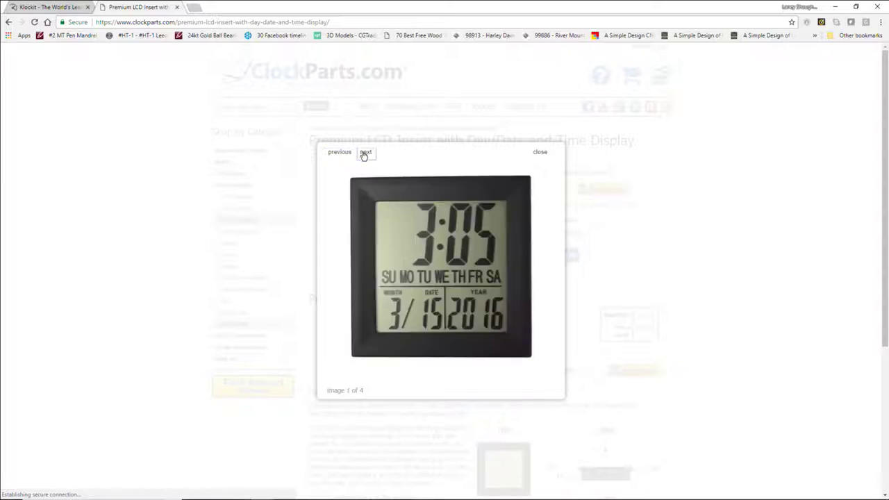
pyautogui.click(537, 151)
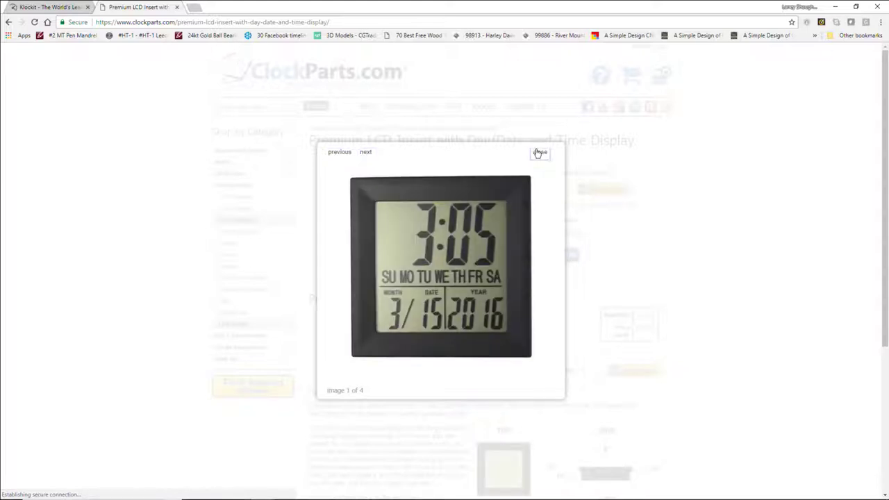
# Step: Check the insert's description and back-view photo, then close the ClockParts.com tab
pyautogui.scroll(-4, 489, 271)
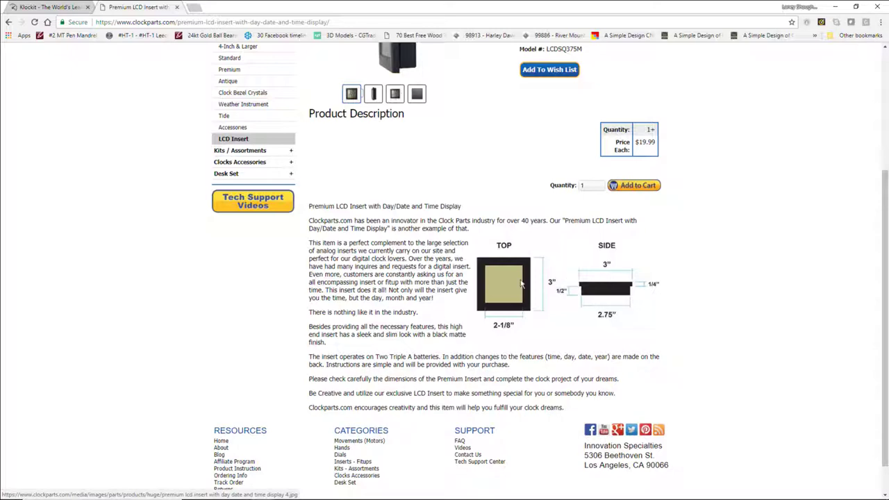
pyautogui.scroll(2, 521, 284)
pyautogui.click(420, 241)
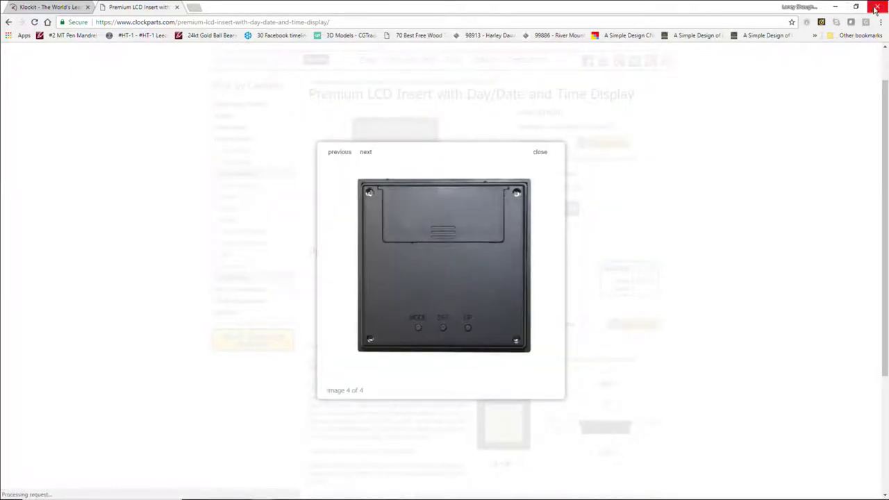
pyautogui.click(177, 7)
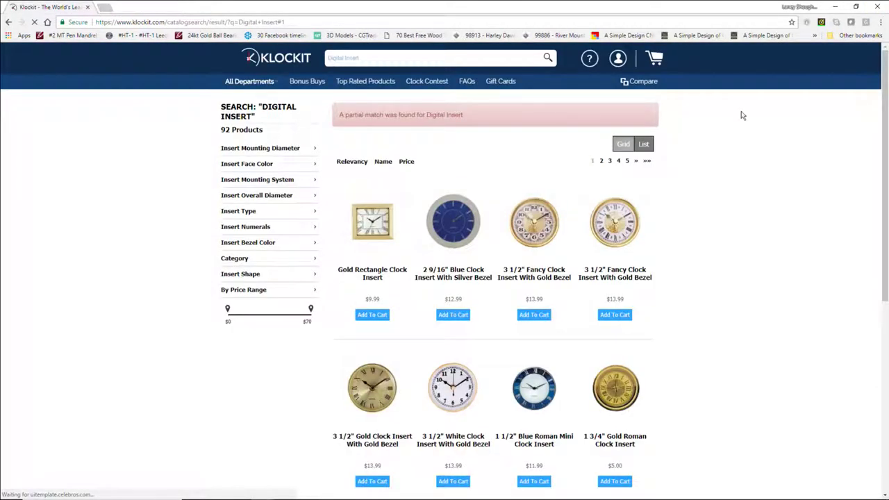
# Step: Return to VCarve Pro and accept the Job Setup settings
pyautogui.click(833, 7)
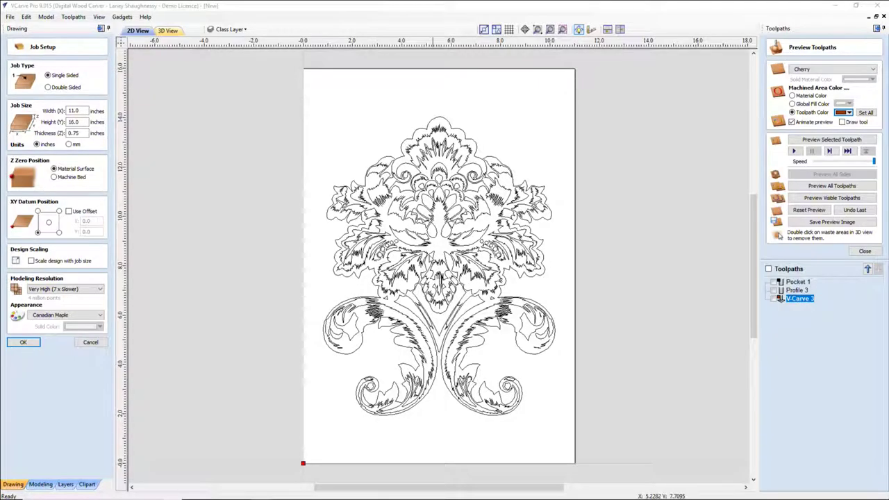
pyautogui.scroll(1, 417, 236)
pyautogui.click(11, 343)
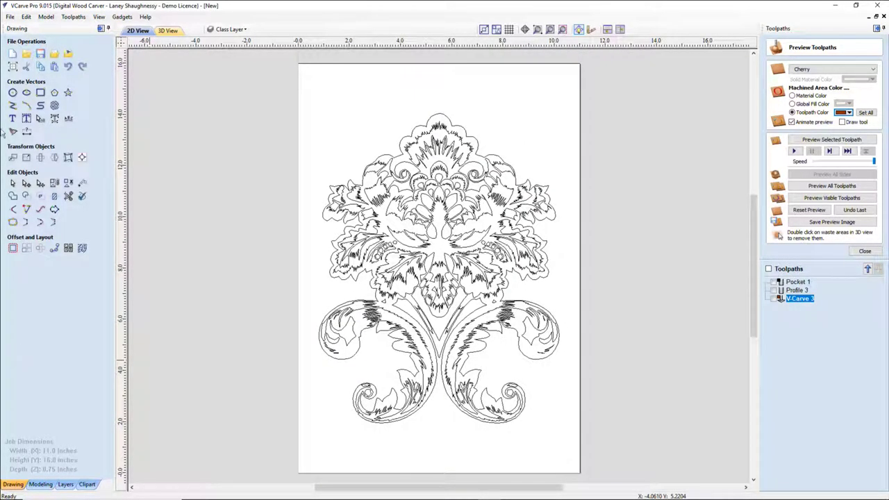
# Step: Draw a 2.5-inch diameter circle at the damask's centre
pyautogui.click(14, 93)
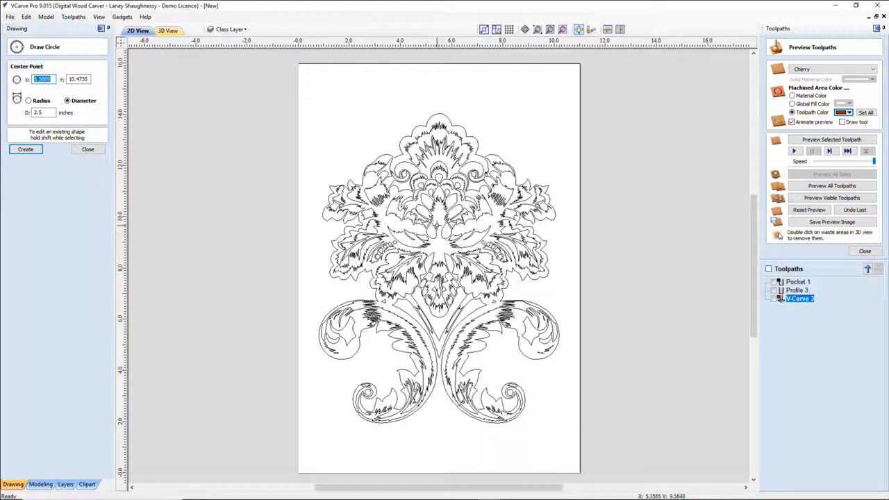
pyautogui.click(442, 225)
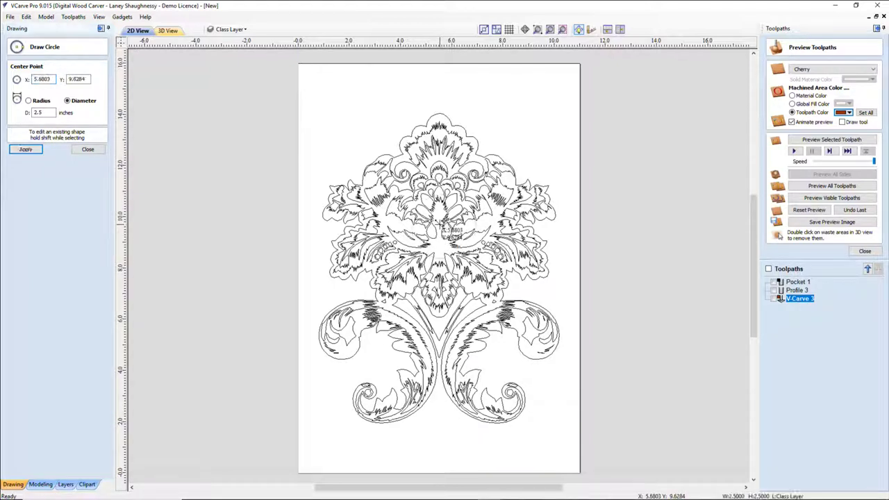
pyautogui.click(81, 151)
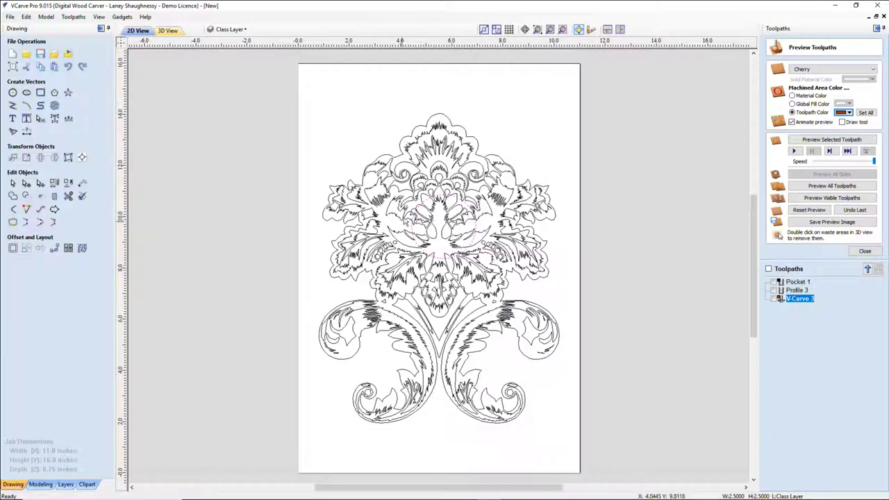
pyautogui.scroll(5, 570, 240)
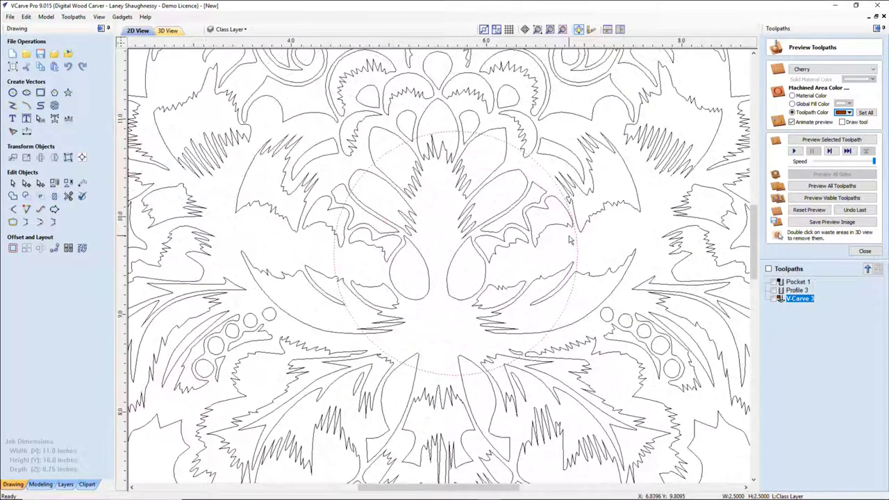
pyautogui.scroll(-5, 570, 240)
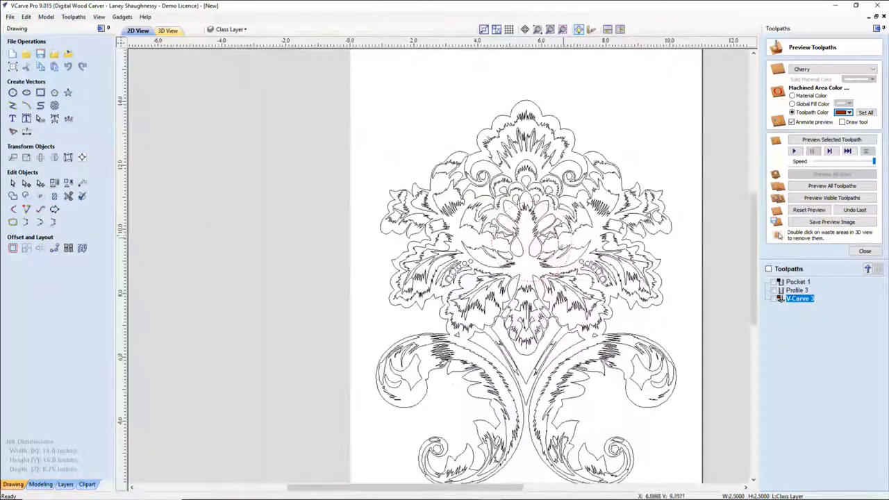
# Step: Select the whole damask design and align it to the material centre
pyautogui.click(82, 157)
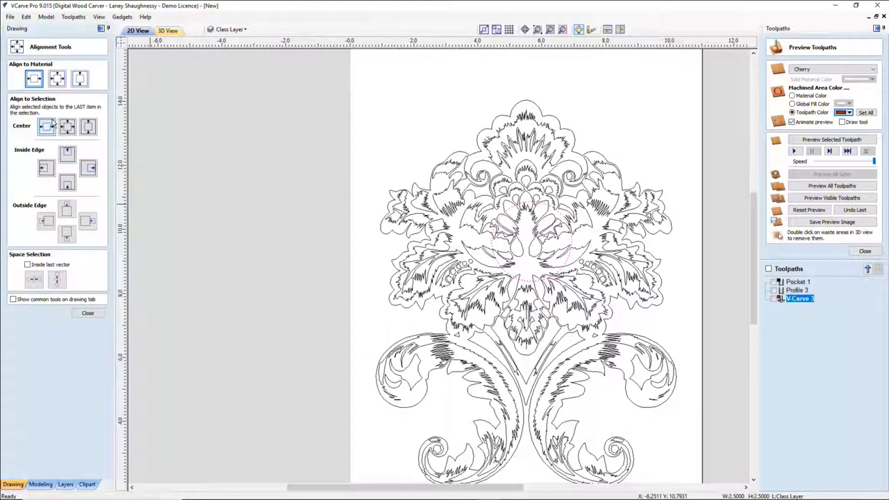
pyautogui.click(33, 78)
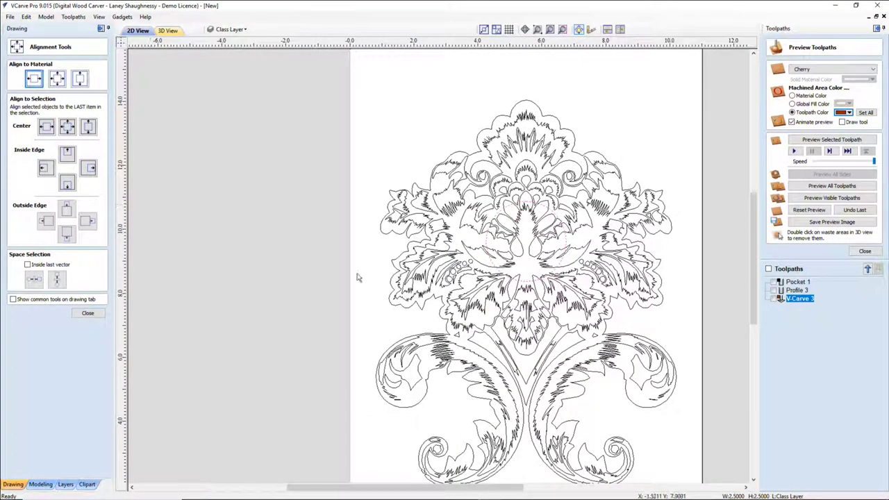
pyautogui.click(408, 237)
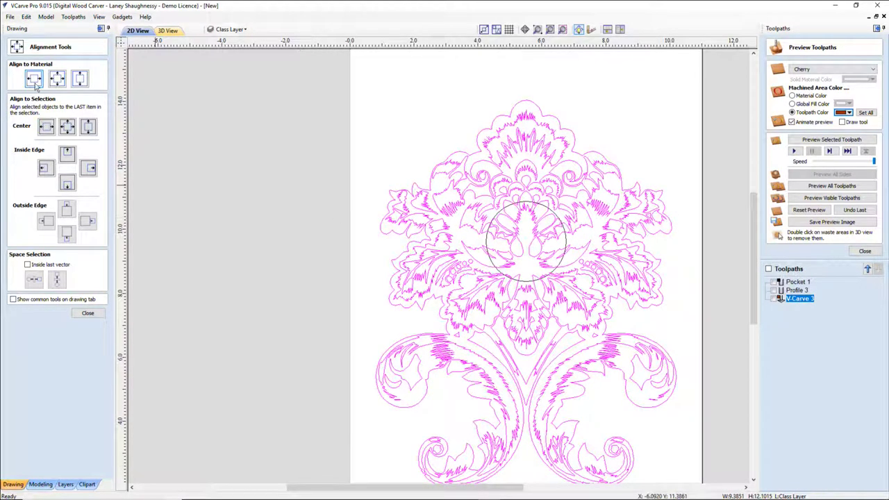
pyautogui.click(55, 79)
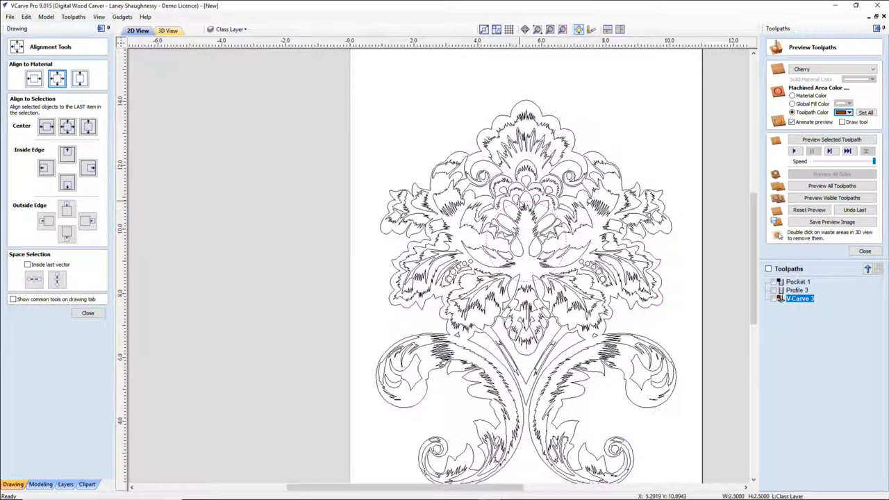
# Step: Nudge the 2.5-inch circle upward until it sits over the flower's centre
pyautogui.click(522, 202)
pyautogui.scroll(2, 533, 226)
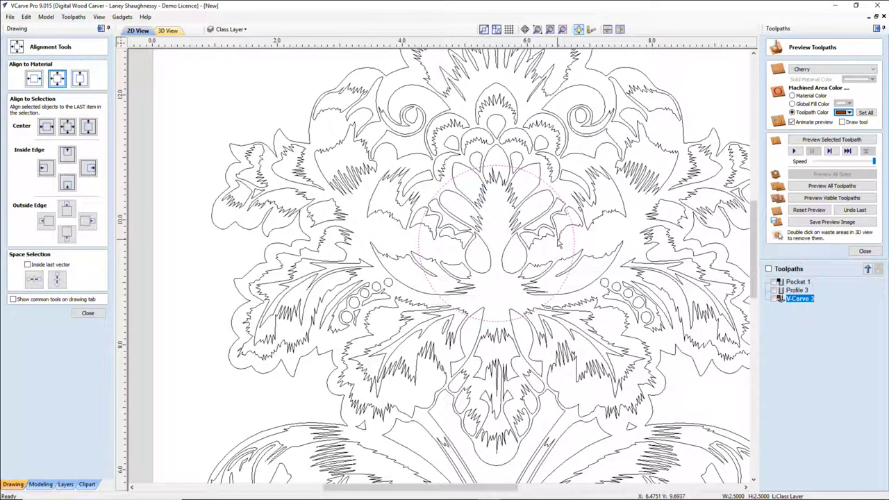
pyautogui.press('Up')
pyautogui.press('Up')
pyautogui.press('Up')
pyautogui.press('Up')
pyautogui.press('Up')
pyautogui.press('Down')
pyautogui.press('Down')
pyautogui.press('Down')
pyautogui.press('Up')
pyautogui.press('Up')
pyautogui.press('Up')
pyautogui.press('Up')
pyautogui.press('Up')
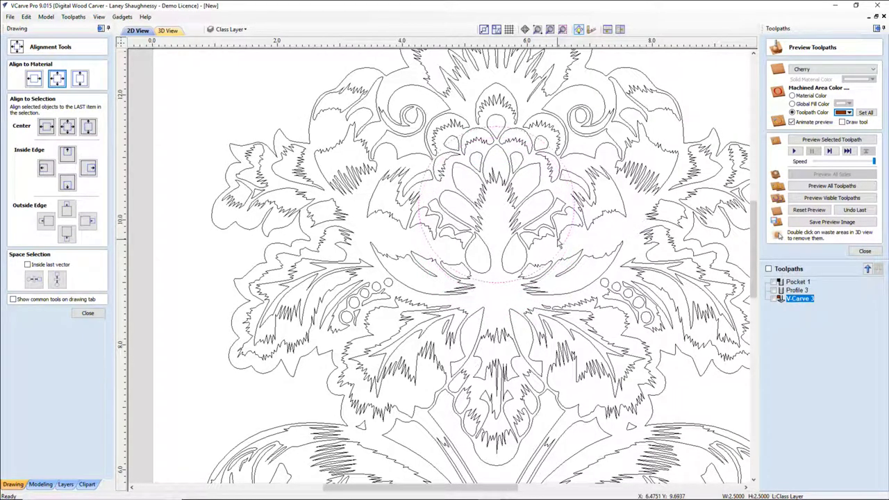
pyautogui.press('Up')
pyautogui.press('Up')
pyautogui.press('Up')
pyautogui.press('Up')
pyautogui.press('Up')
pyautogui.press('Up')
pyautogui.press('Up')
pyautogui.press('Down')
pyautogui.press('Down')
pyautogui.press('Down')
pyautogui.press('Down')
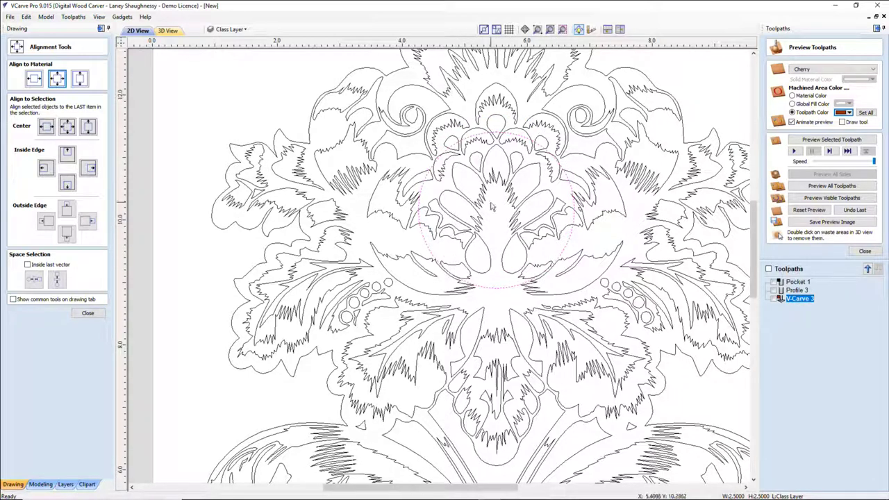
pyautogui.scroll(-1, 491, 202)
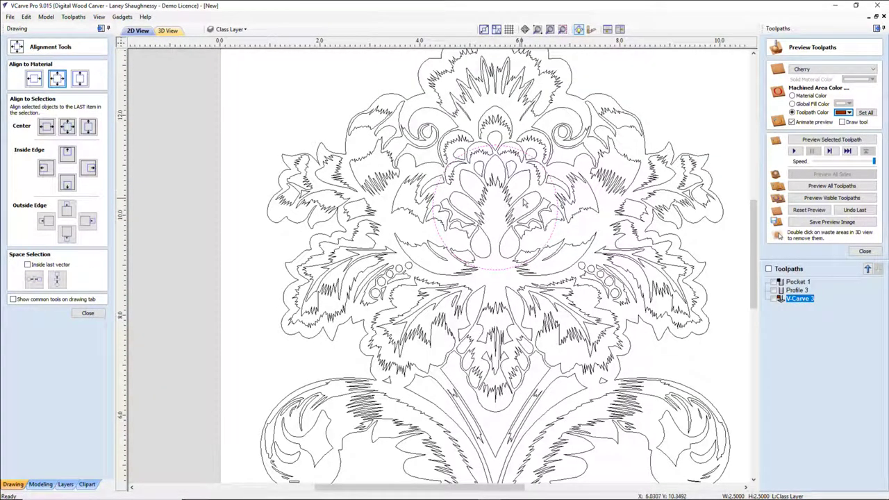
pyautogui.scroll(-1, 515, 200)
pyautogui.scroll(-1, 512, 200)
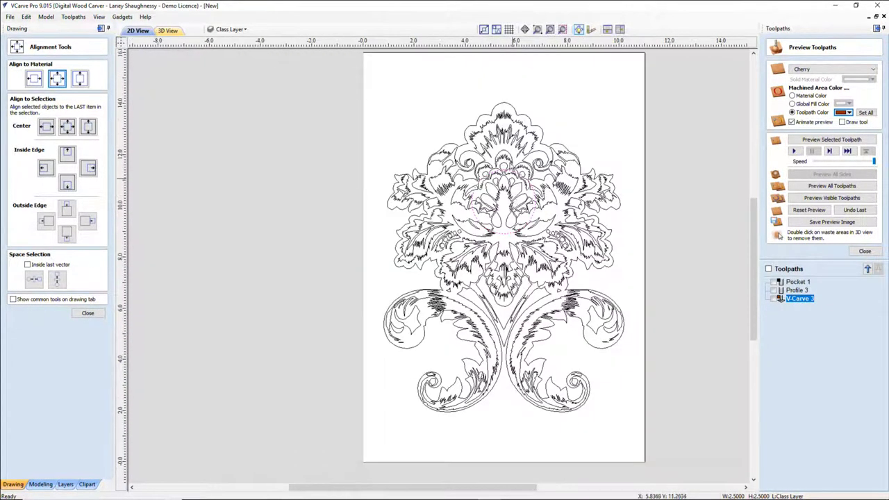
pyautogui.scroll(3, 518, 199)
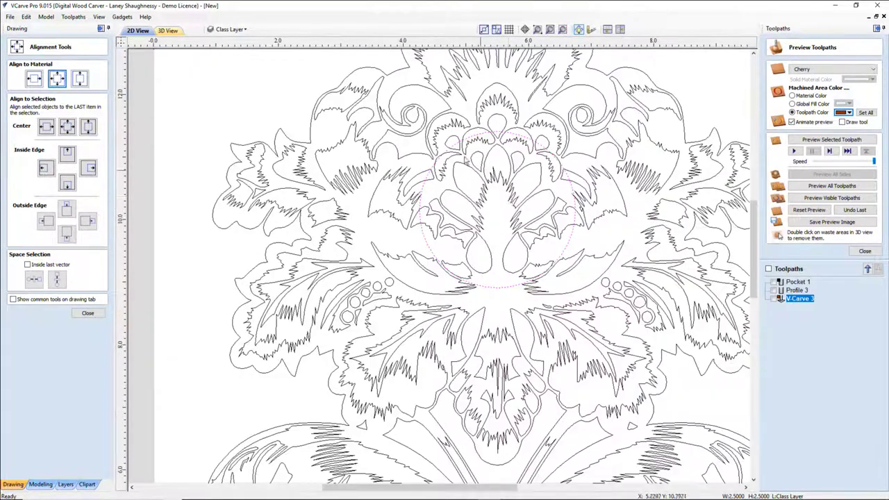
# Step: Offset the 2.5-inch clock circle outwards by 0.25 inch to create a surrounding circle
pyautogui.click(87, 313)
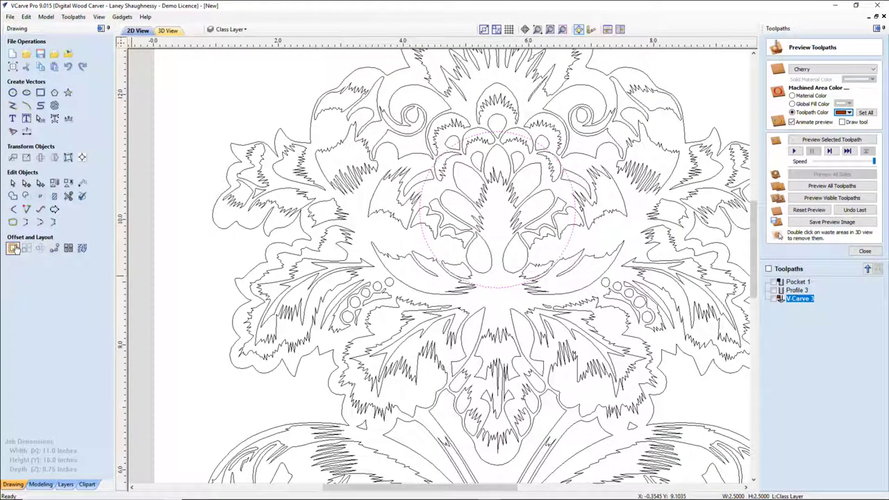
pyautogui.click(13, 248)
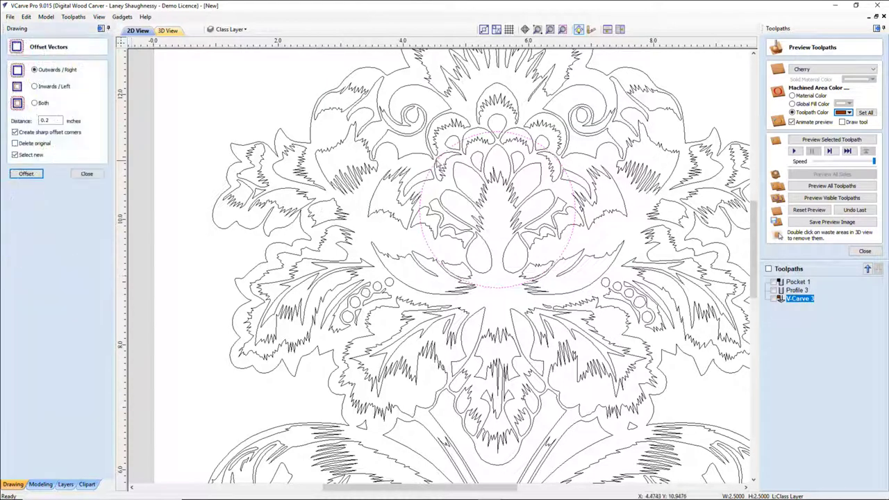
pyautogui.click(53, 120)
pyautogui.click(61, 122)
pyautogui.click(25, 174)
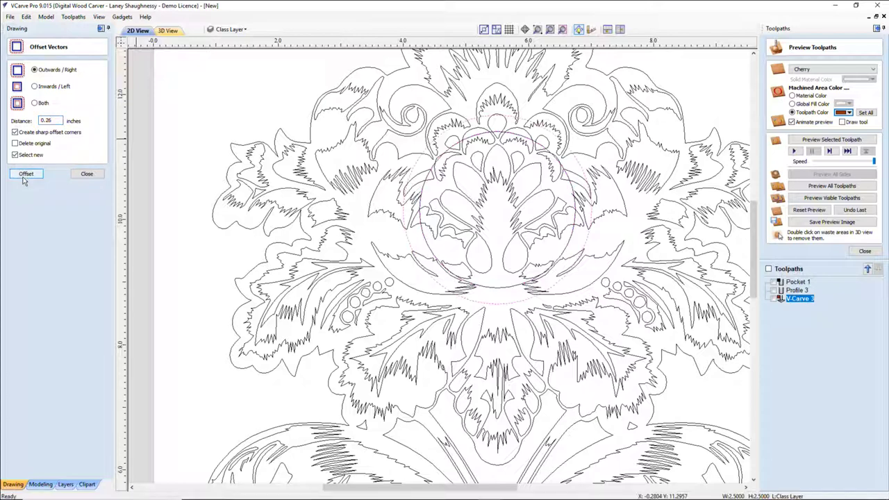
pyautogui.click(87, 175)
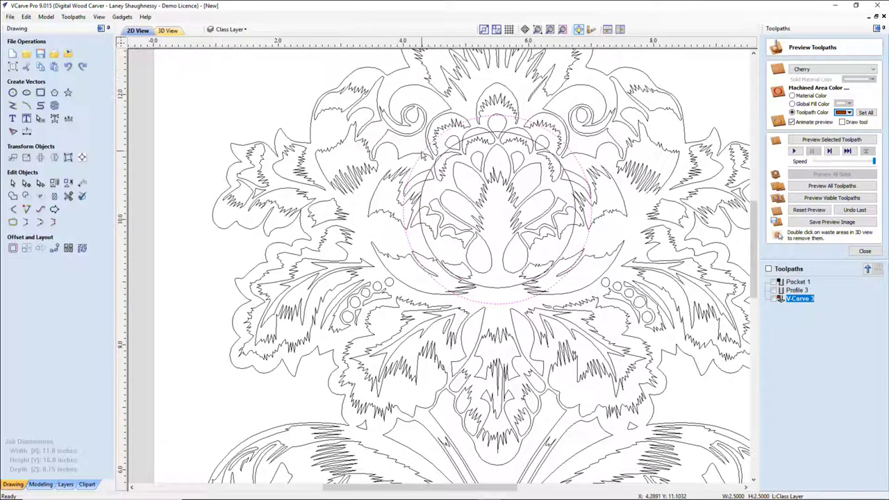
# Step: Select the outer and inner clock circles together
pyautogui.click(423, 156)
pyautogui.scroll(2, 424, 157)
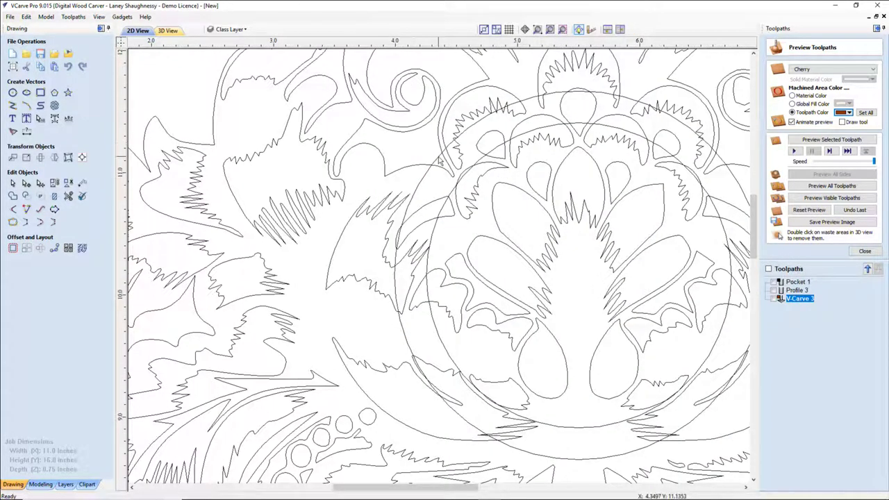
pyautogui.click(440, 161)
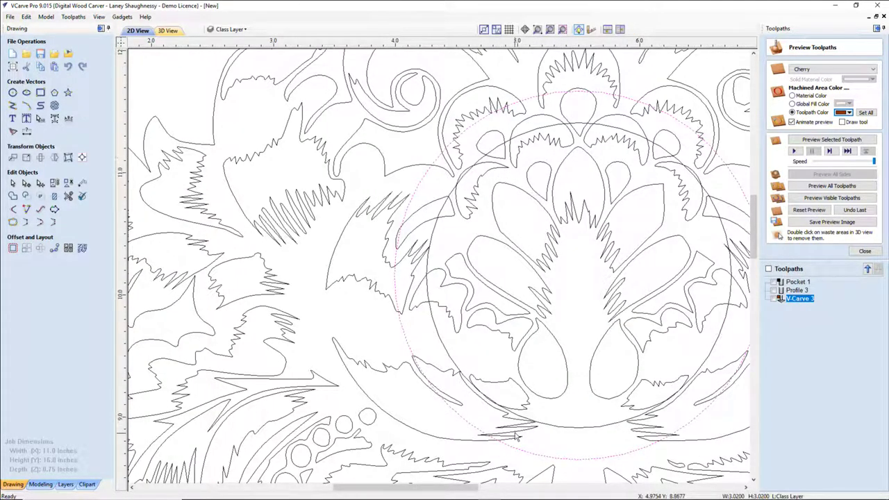
pyautogui.keyDown('shift'); pyautogui.click(439, 339); pyautogui.keyUp('shift')
# Step: Move the two circles onto a new red layer named 'Clock Boundary'
pyautogui.rightClick(439, 340)
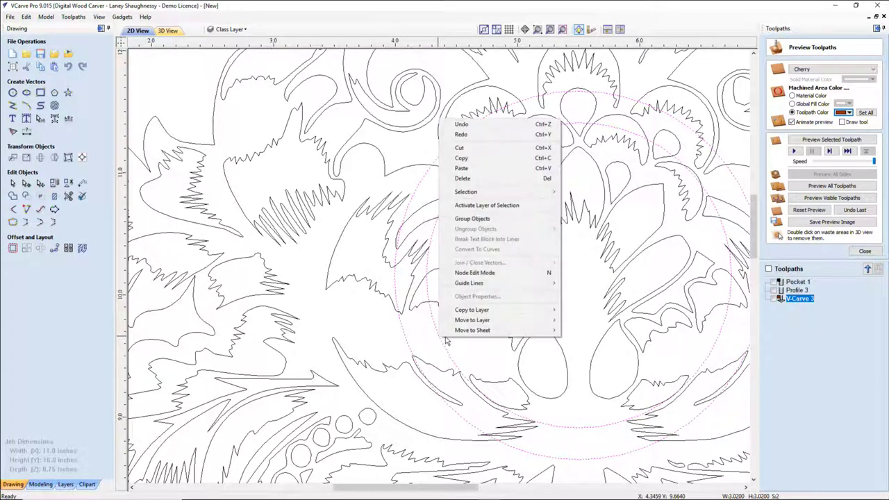
pyautogui.moveTo(457, 313)
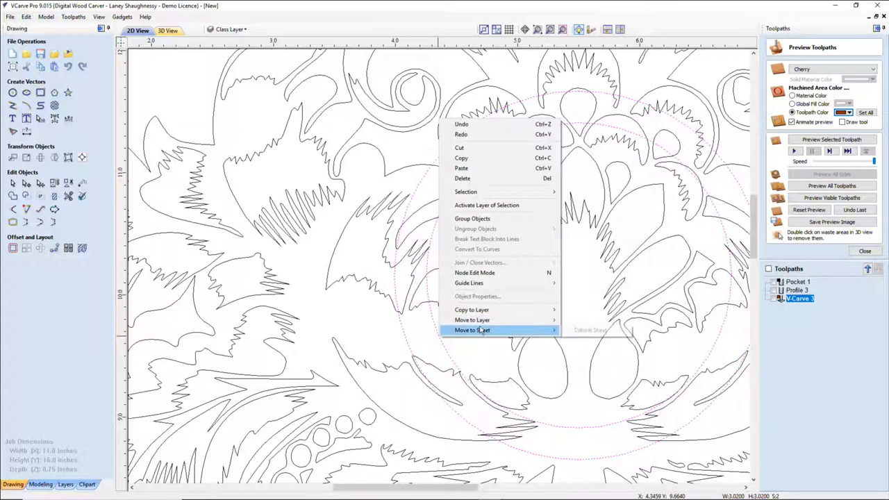
pyautogui.moveTo(506, 320)
pyautogui.click(597, 363)
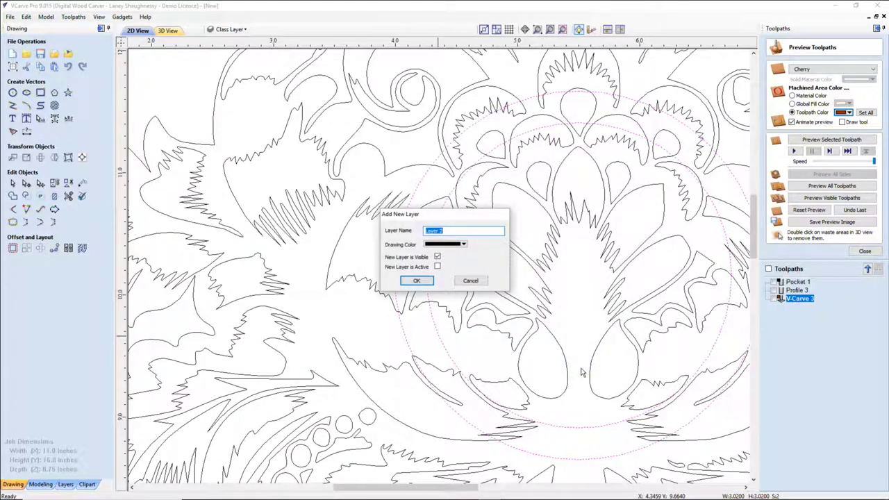
pyautogui.write('Clock Boundary')
pyautogui.click(463, 246)
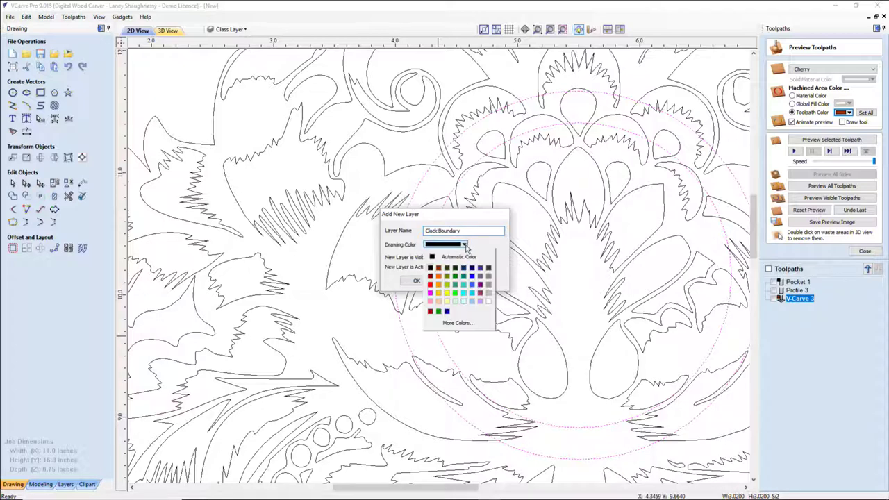
pyautogui.click(431, 284)
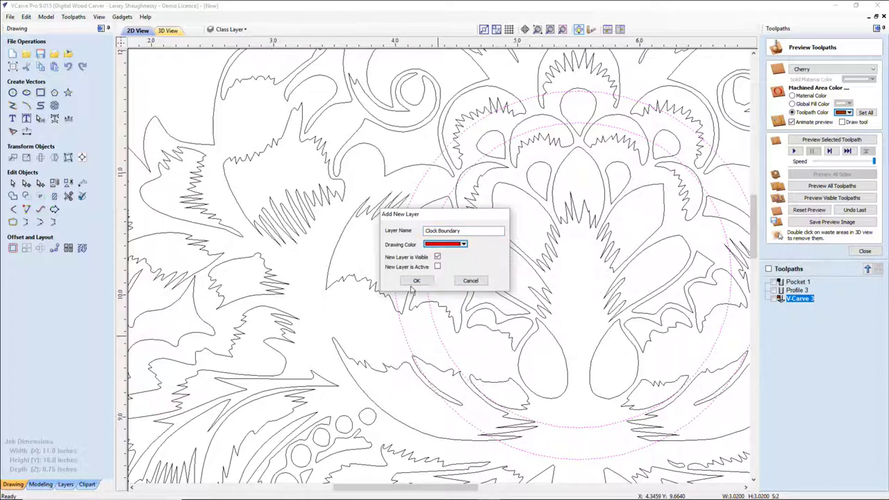
pyautogui.click(415, 284)
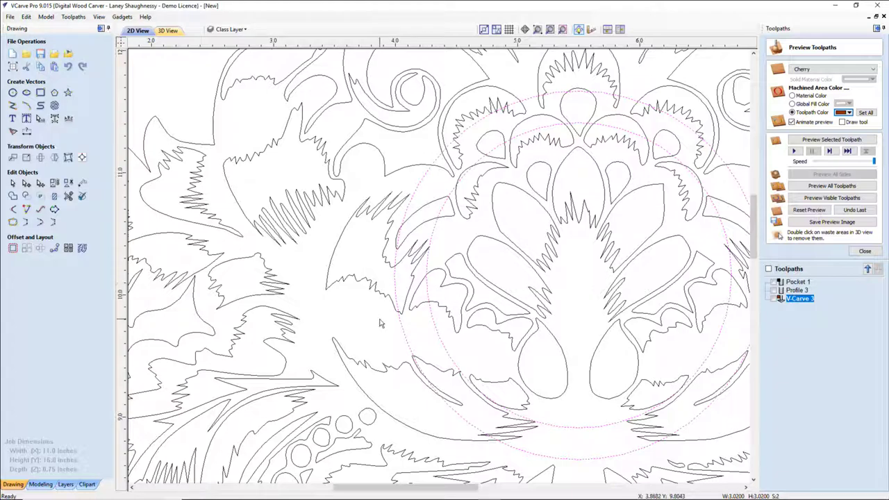
pyautogui.click(381, 319)
pyautogui.scroll(-2, 428, 307)
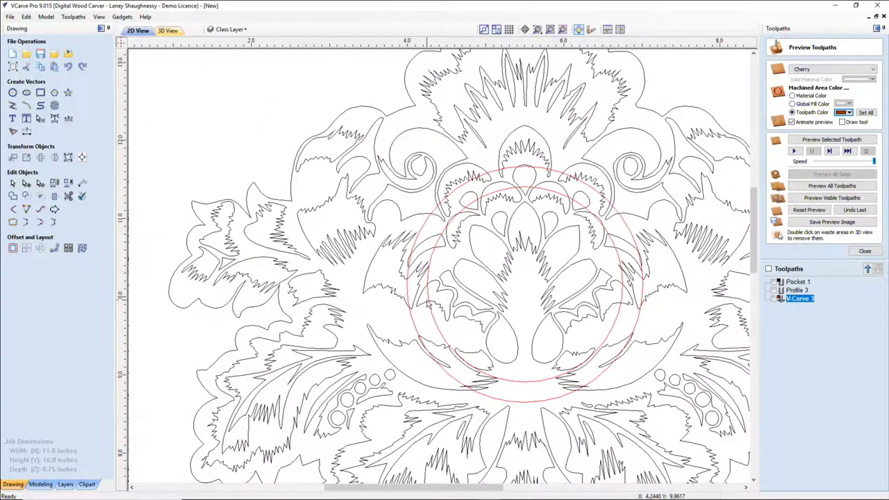
pyautogui.scroll(2, 425, 306)
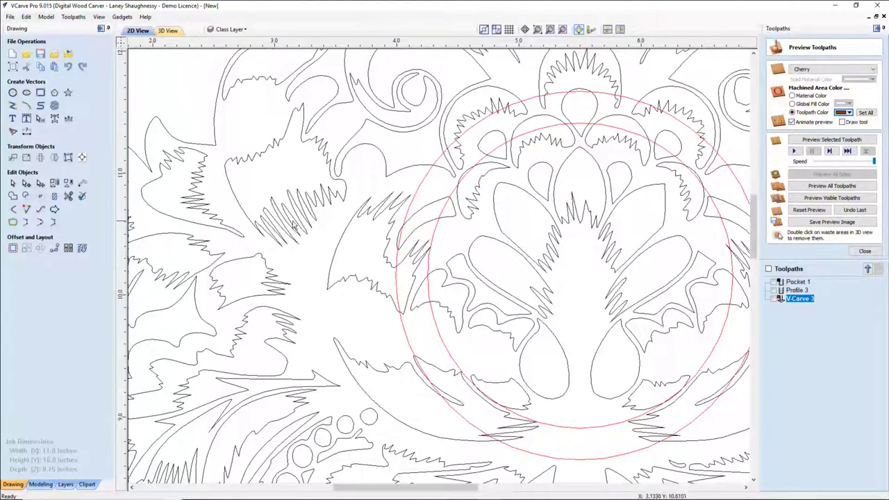
# Step: Select every damask vector with Ctrl+A, along with the large outer clock circle
pyautogui.hotkey('ctrl', 'a')
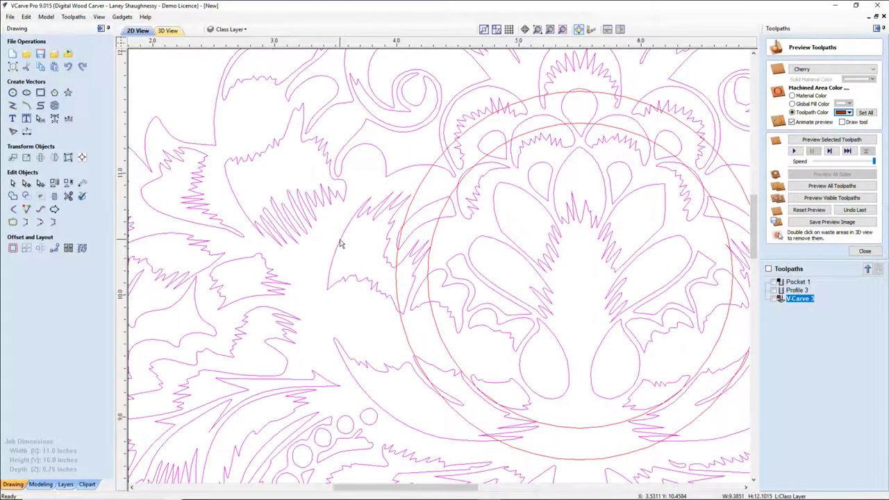
pyautogui.scroll(-6, 340, 243)
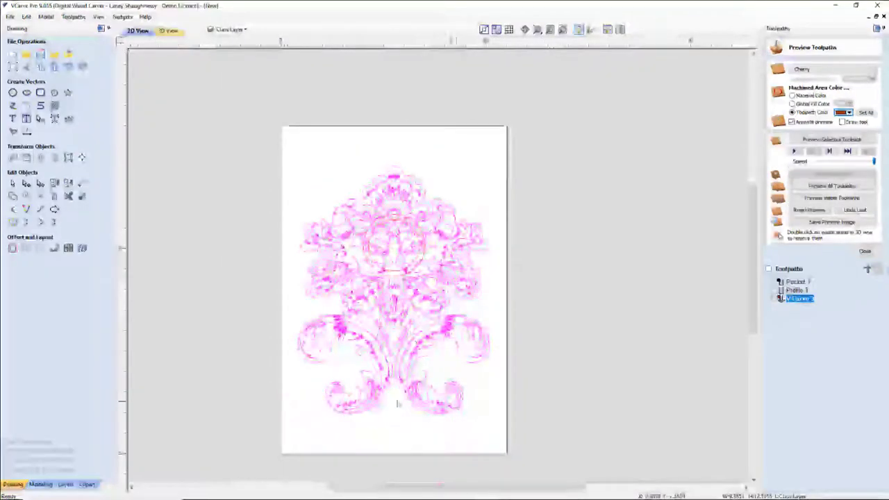
pyautogui.scroll(4, 304, 277)
pyautogui.scroll(4, 414, 236)
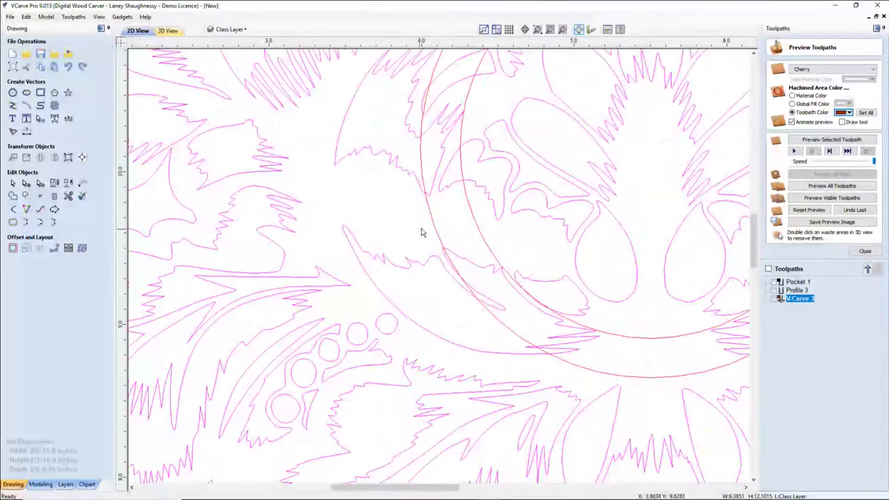
pyautogui.click(434, 226)
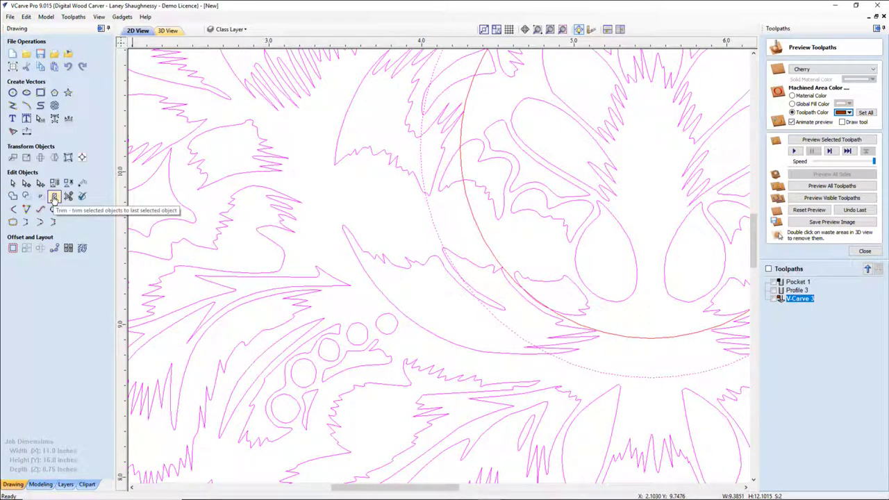
# Step: Trim the damask lines inside the outer circle using Clear inside boundary
pyautogui.click(54, 198)
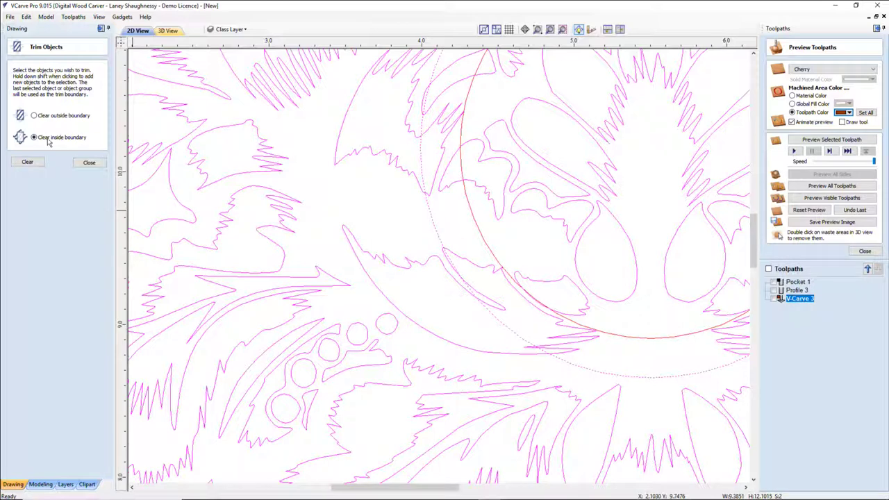
pyautogui.click(403, 222)
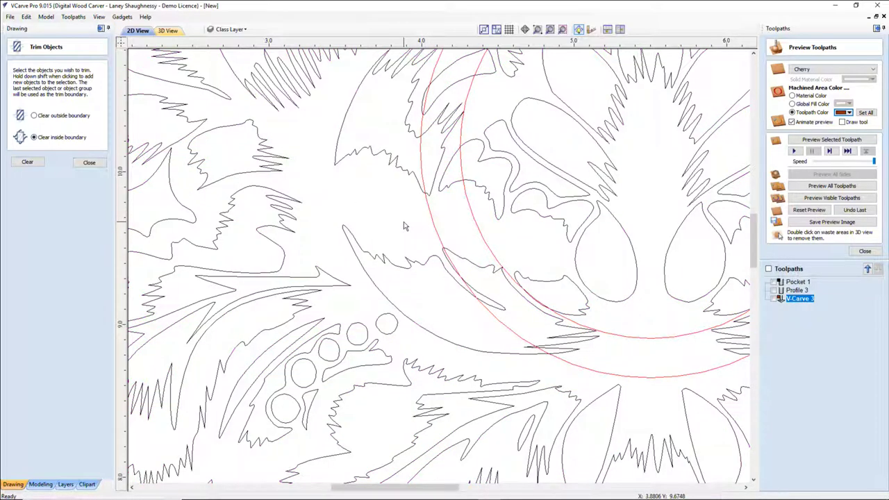
pyautogui.click(380, 156)
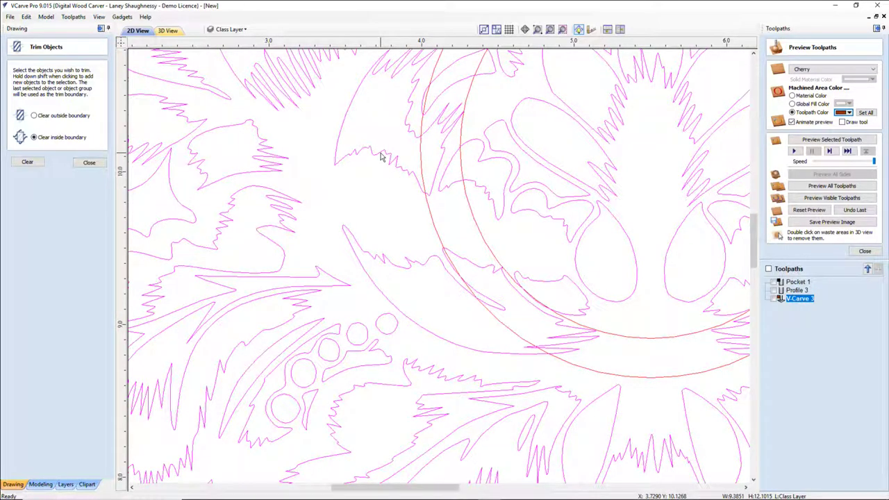
pyautogui.click(430, 217)
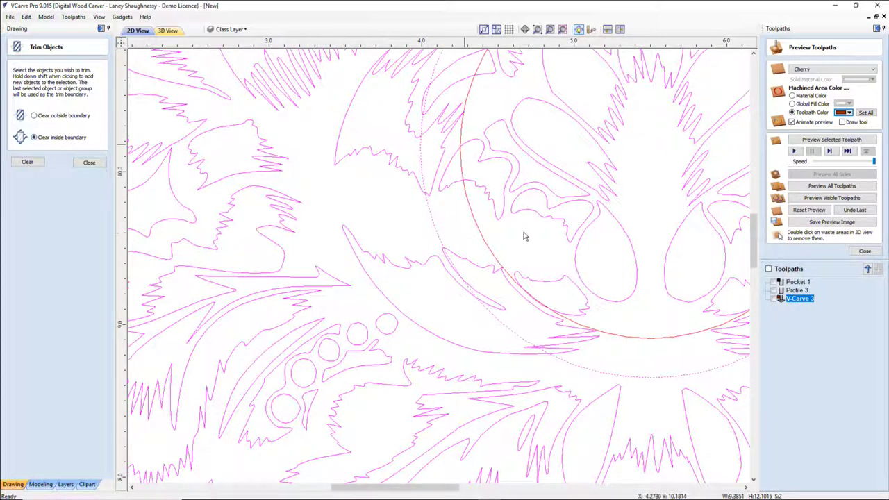
pyautogui.click(28, 162)
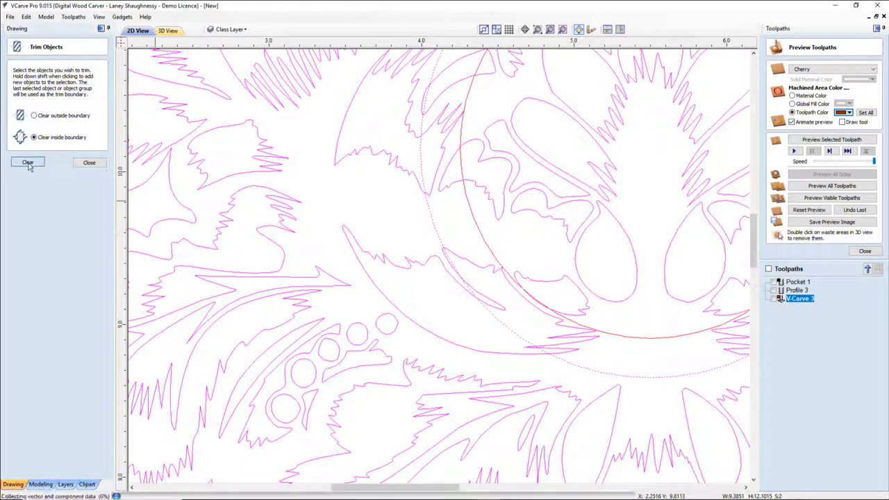
# Step: Check the leftover outer and inner clock circles and close Trim Objects
pyautogui.scroll(-5, 489, 338)
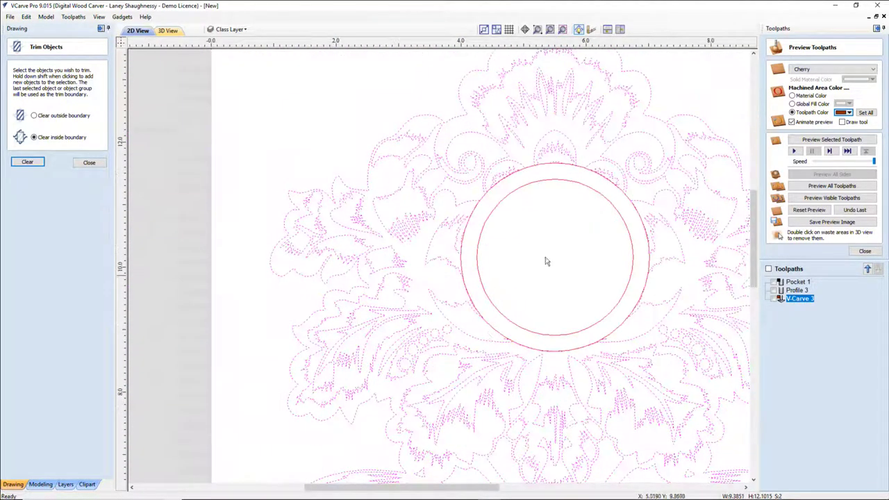
pyautogui.scroll(4, 555, 246)
pyautogui.scroll(2, 555, 247)
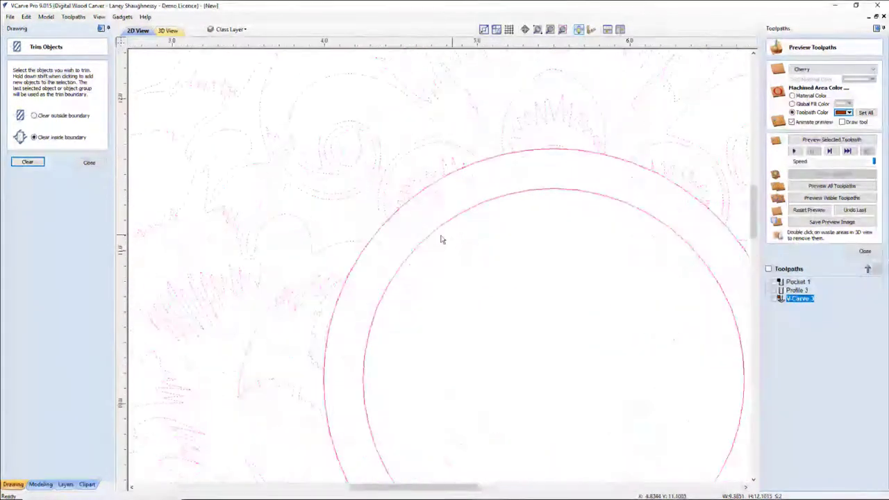
pyautogui.click(374, 241)
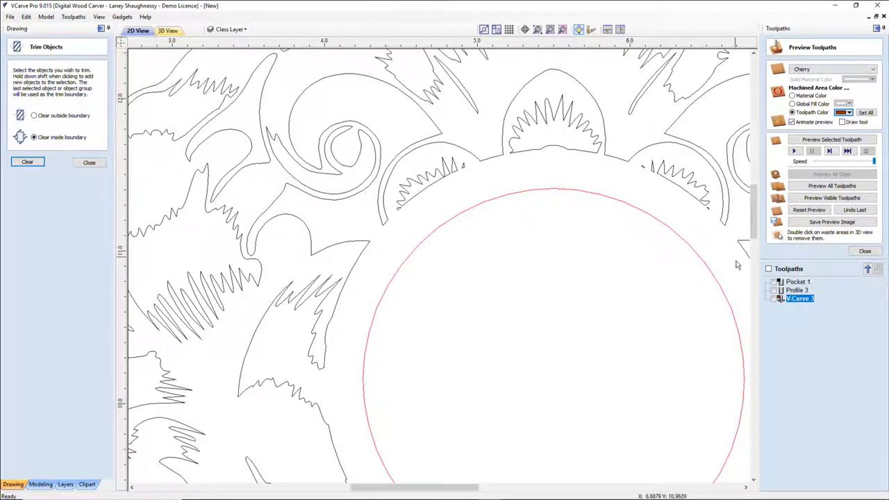
pyautogui.scroll(-2, 698, 254)
pyautogui.scroll(-1, 698, 255)
pyautogui.scroll(4, 625, 182)
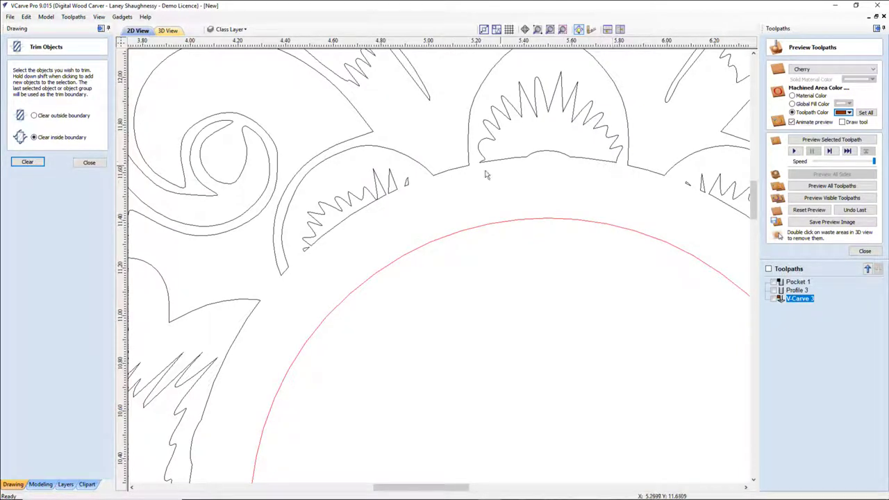
pyautogui.click(443, 239)
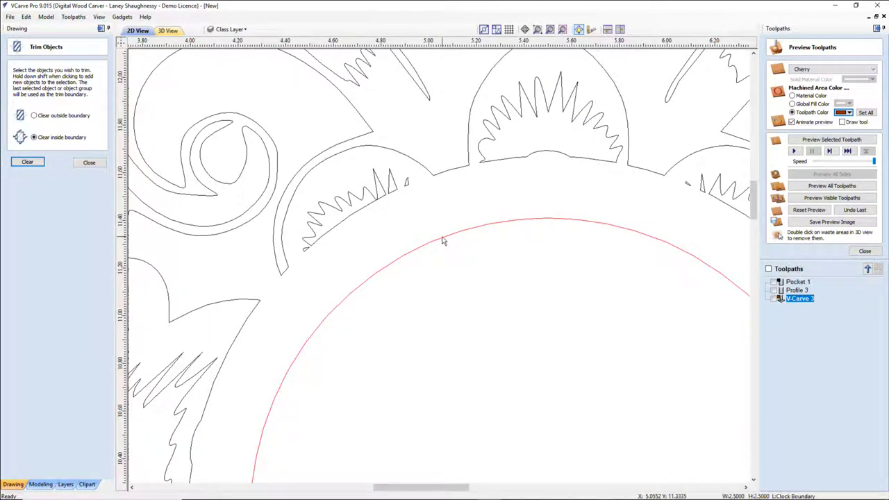
pyautogui.click(89, 162)
# Step: Offset the inner clock circle 0.25 inch outward onto the Clock Boundary layer
pyautogui.click(12, 249)
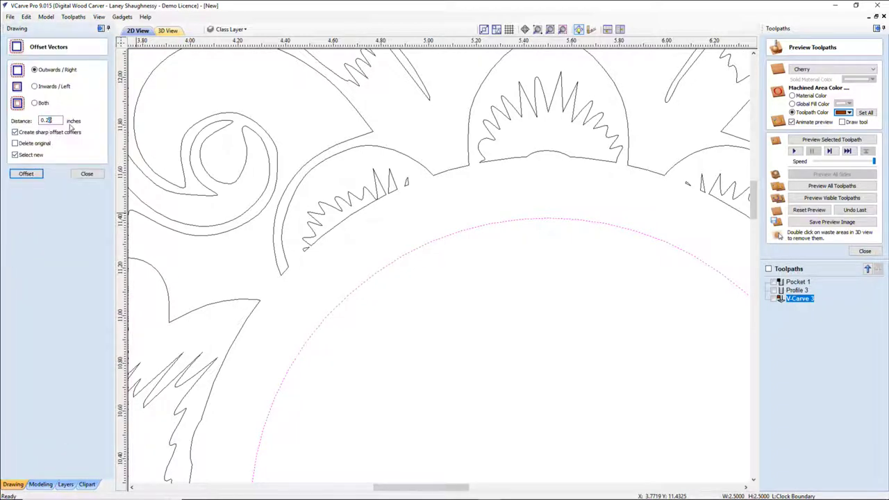
pyautogui.click(25, 174)
pyautogui.click(229, 30)
pyautogui.click(268, 81)
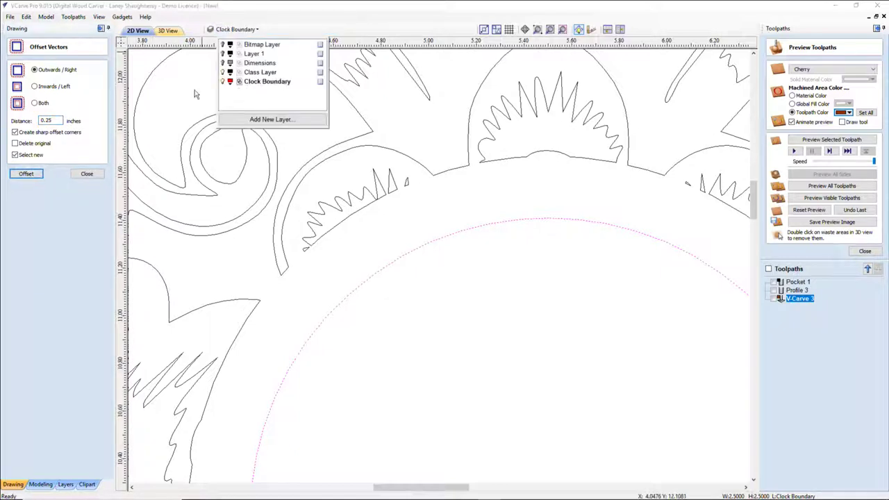
pyautogui.click(25, 173)
# Step: Select the new offset circle and close Offset Vectors
pyautogui.scroll(5, 470, 168)
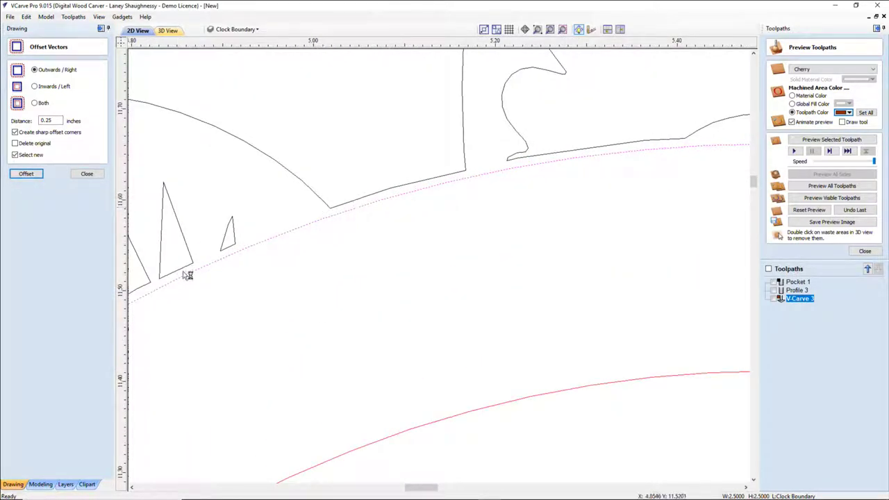
pyautogui.scroll(-3, 448, 184)
pyautogui.scroll(-4, 448, 200)
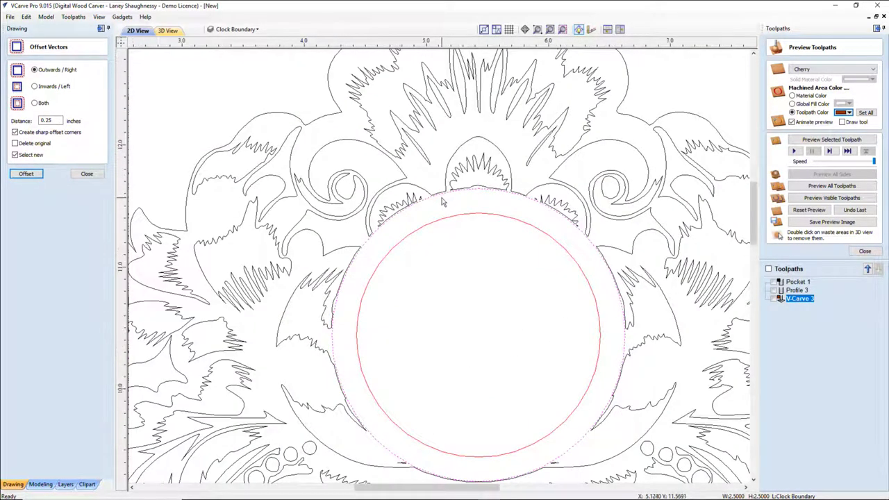
pyautogui.scroll(7, 444, 199)
pyautogui.click(430, 180)
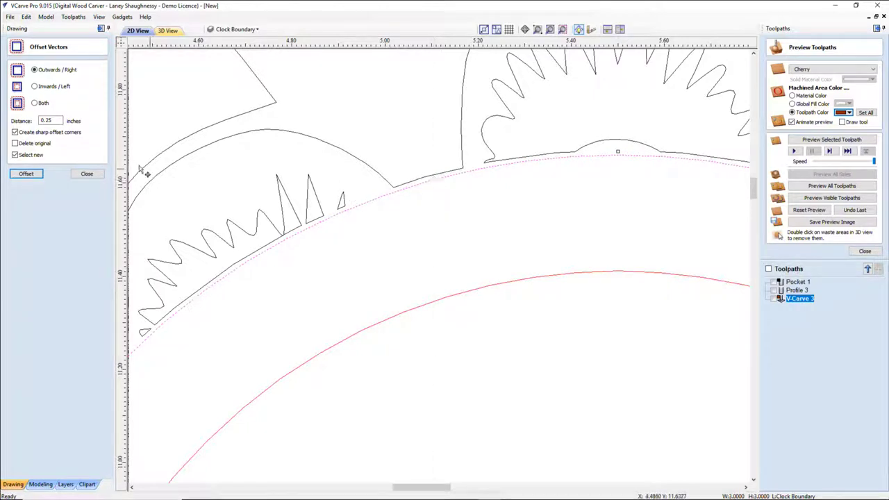
pyautogui.click(87, 174)
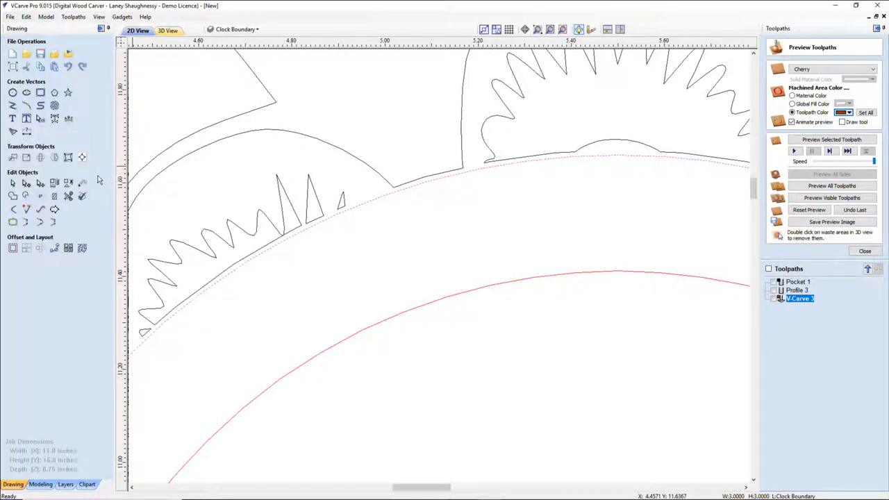
# Step: Inspect the left, top and right zigzag fragments along the circle's top edge
pyautogui.scroll(-2, 423, 210)
pyautogui.scroll(-2, 425, 212)
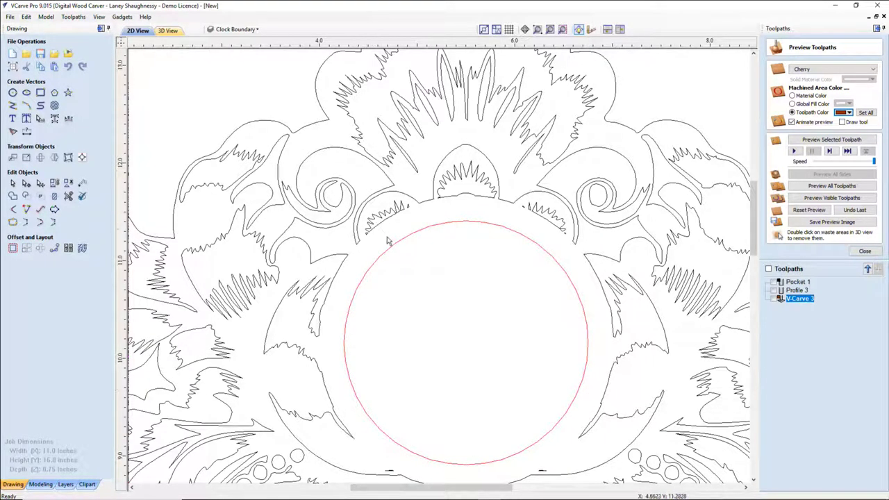
pyautogui.scroll(3, 425, 275)
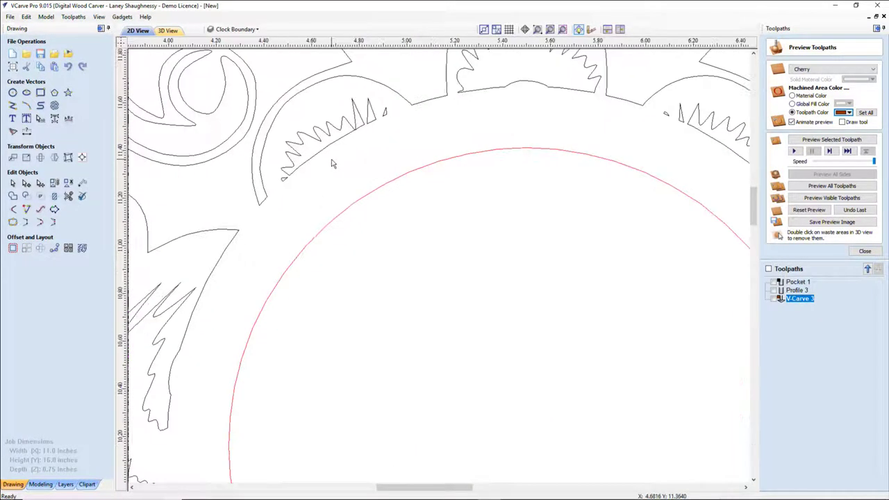
pyautogui.click(324, 152)
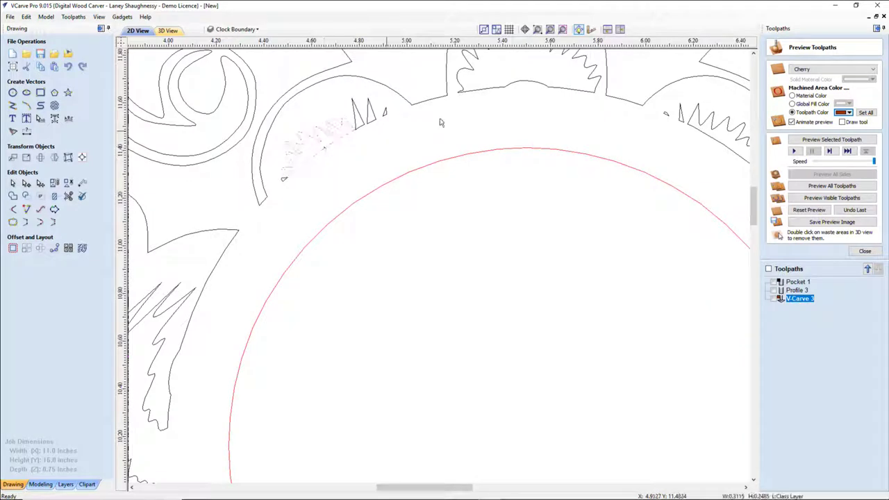
pyautogui.click(514, 85)
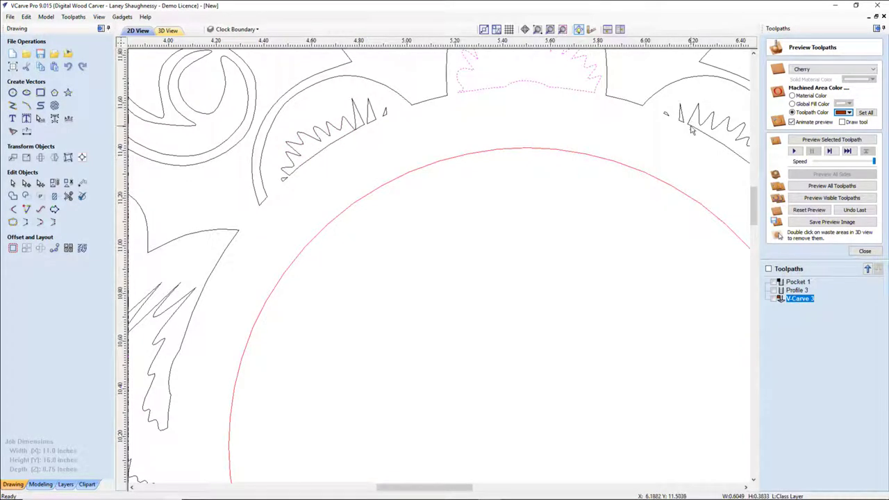
pyautogui.click(691, 130)
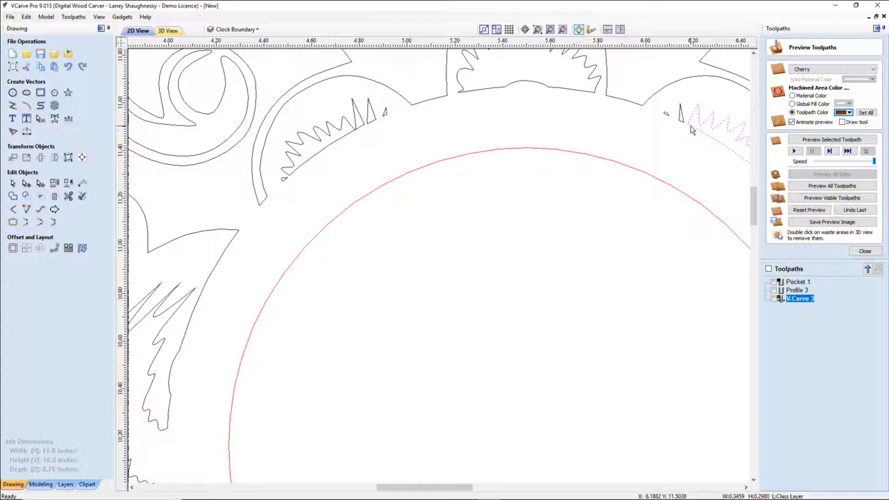
pyautogui.scroll(-4, 691, 130)
pyautogui.scroll(-3, 643, 172)
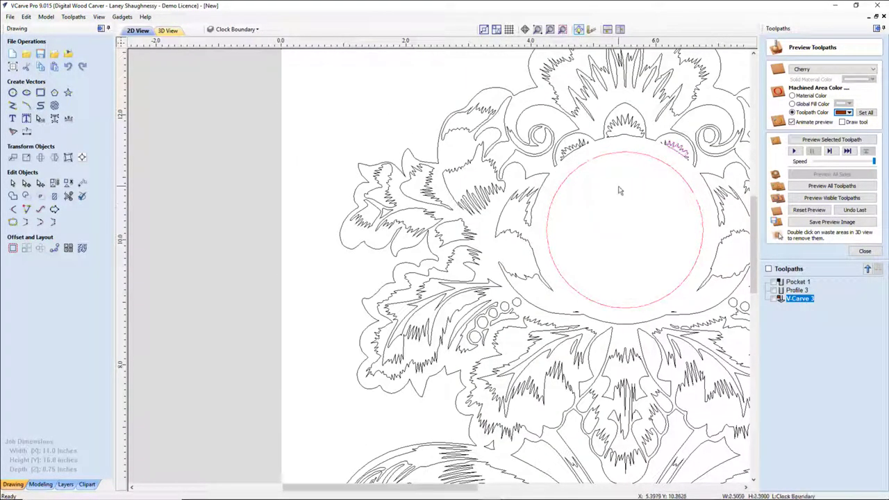
pyautogui.scroll(-1, 618, 189)
pyautogui.scroll(1, 662, 264)
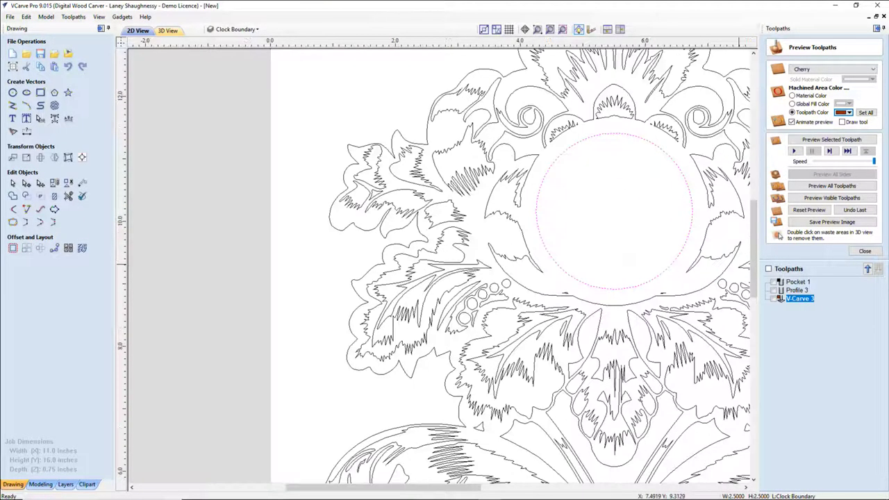
# Step: Delete the Pocket 1, Profile 3 and remaining V-Carve 3 toolpaths
pyautogui.rightClick(793, 282)
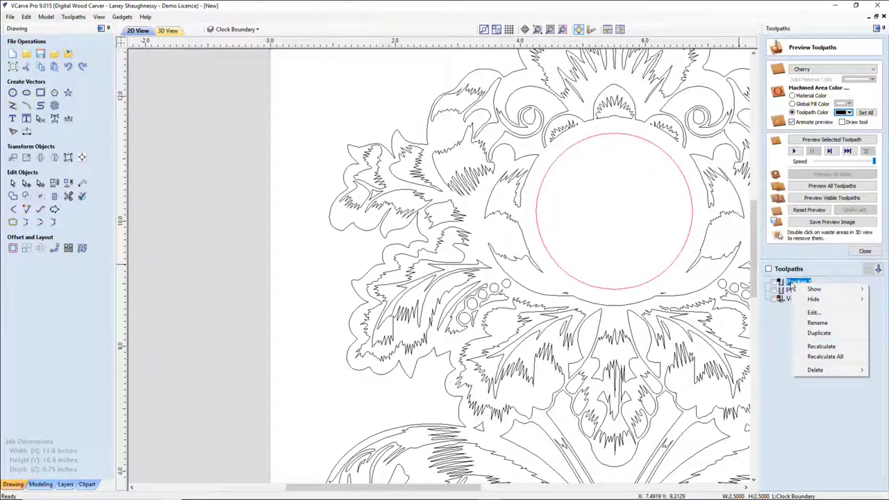
pyautogui.moveTo(808, 375)
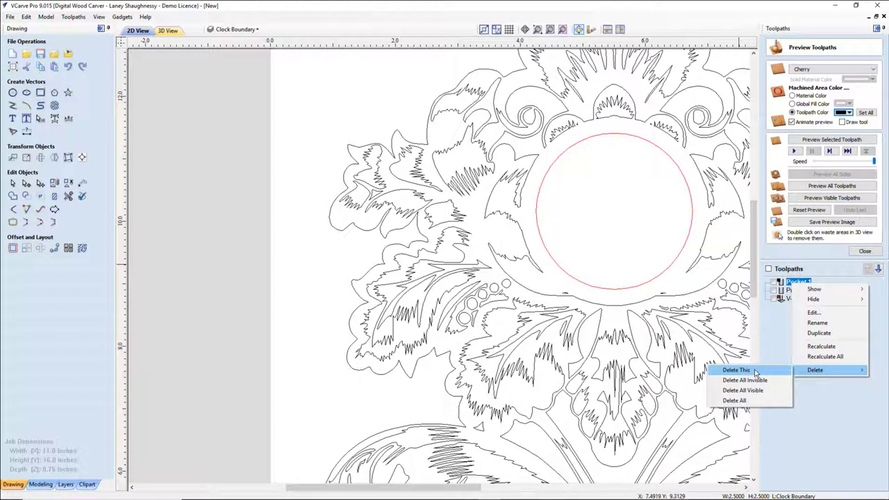
pyautogui.click(755, 373)
pyautogui.rightClick(809, 285)
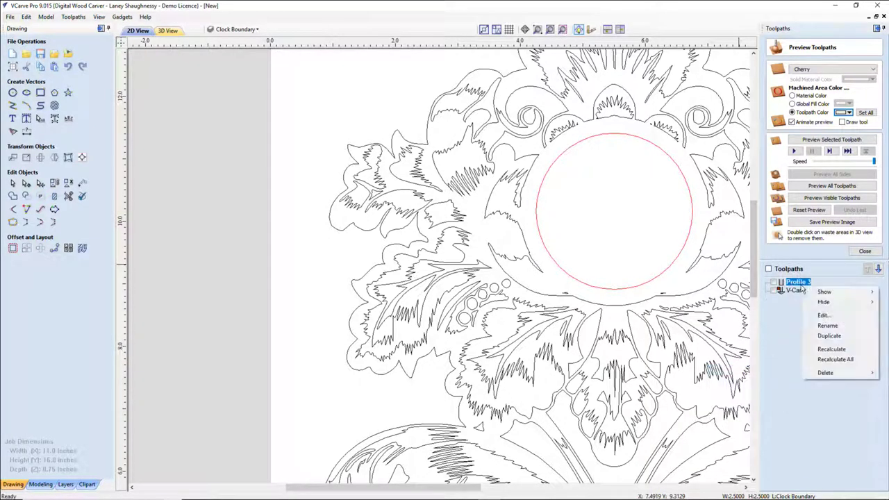
pyautogui.moveTo(825, 373)
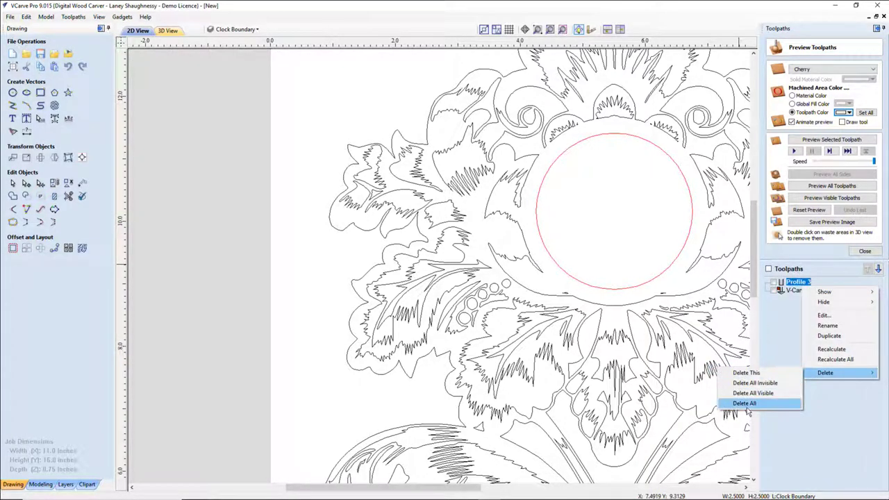
pyautogui.click(747, 372)
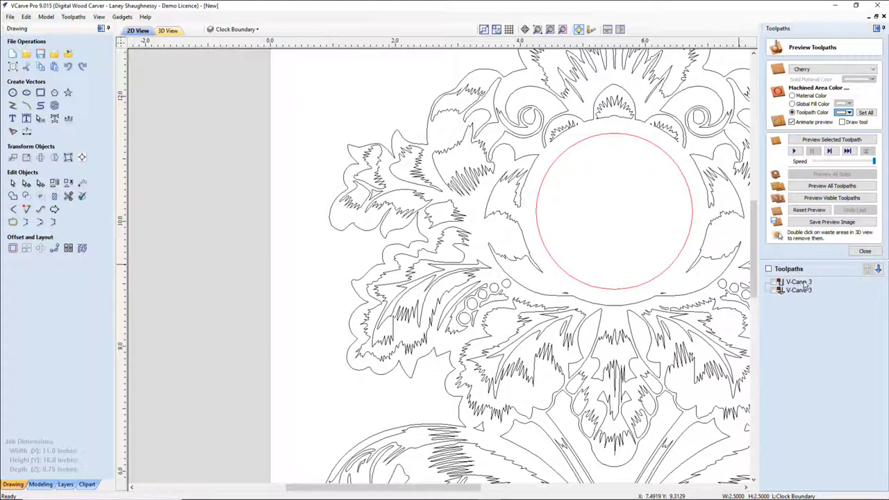
pyautogui.press('Delete')
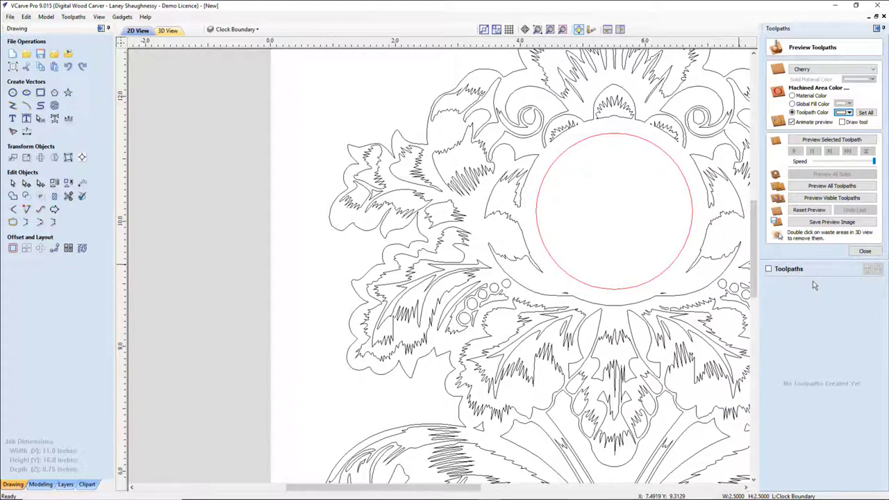
# Step: Create Pocket 1 cutting the red clock circle 0.625 inch deep, then preview it
pyautogui.click(861, 253)
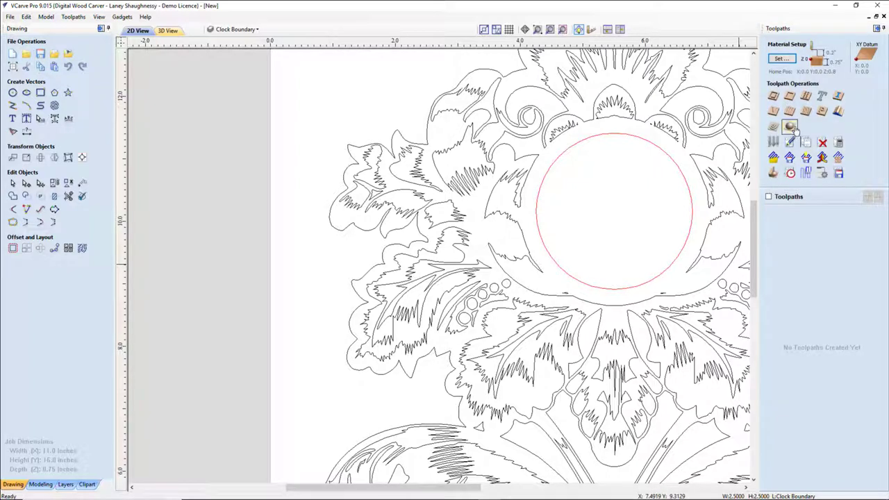
pyautogui.click(671, 159)
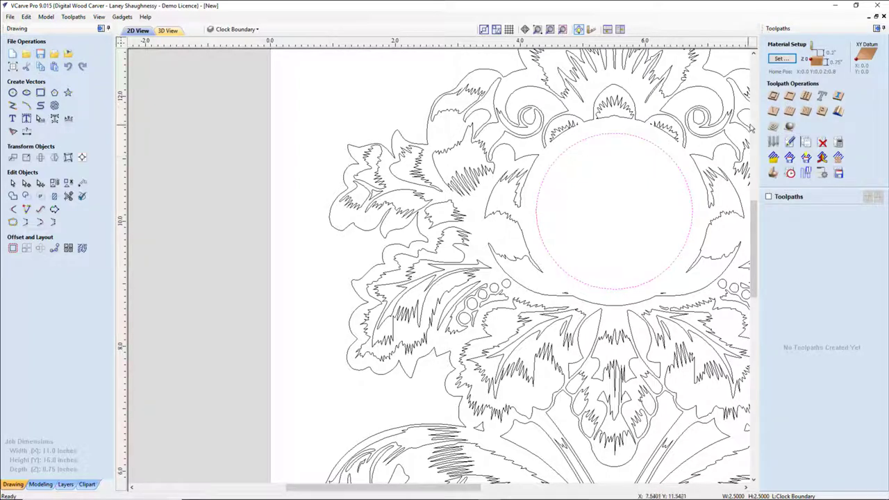
pyautogui.click(789, 98)
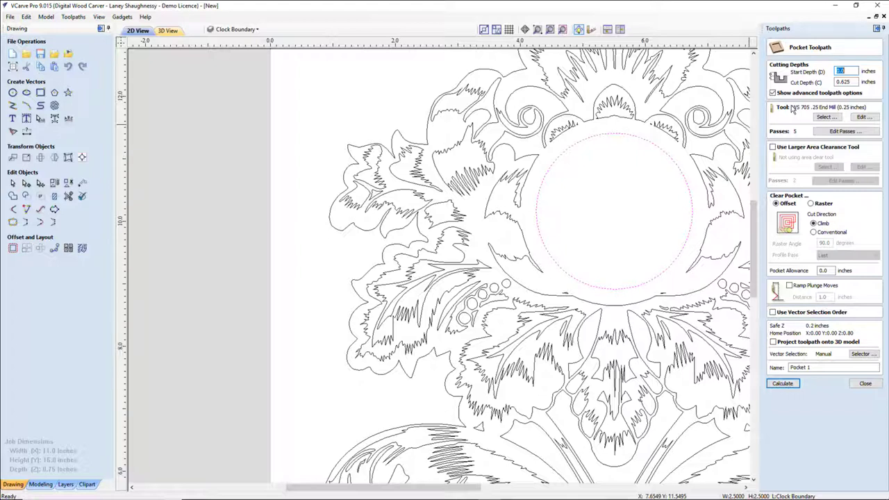
pyautogui.click(779, 385)
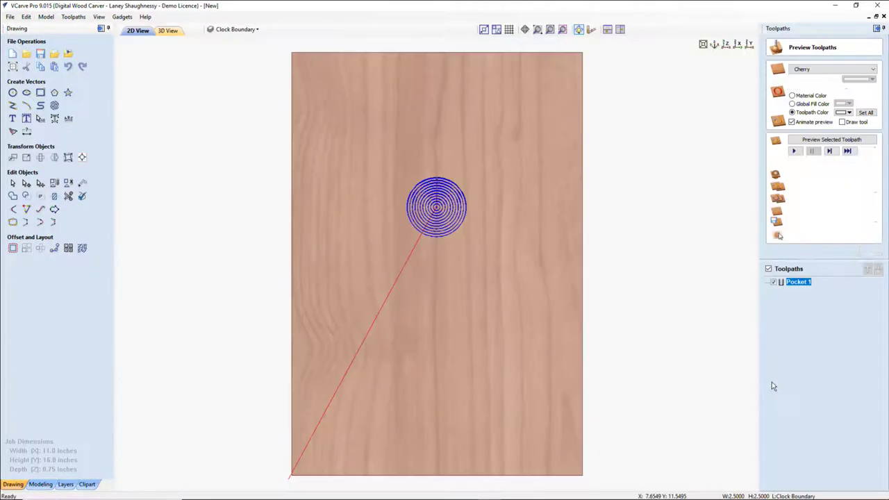
pyautogui.click(795, 150)
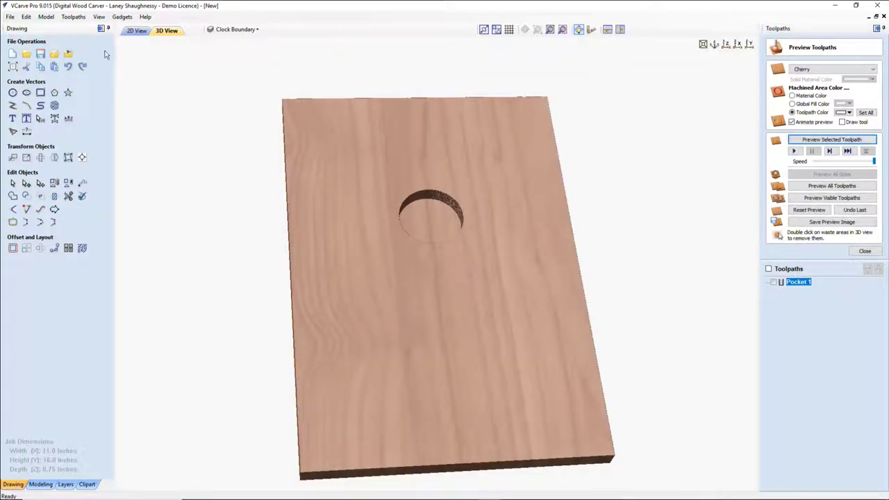
pyautogui.click(137, 31)
pyautogui.scroll(-2, 339, 134)
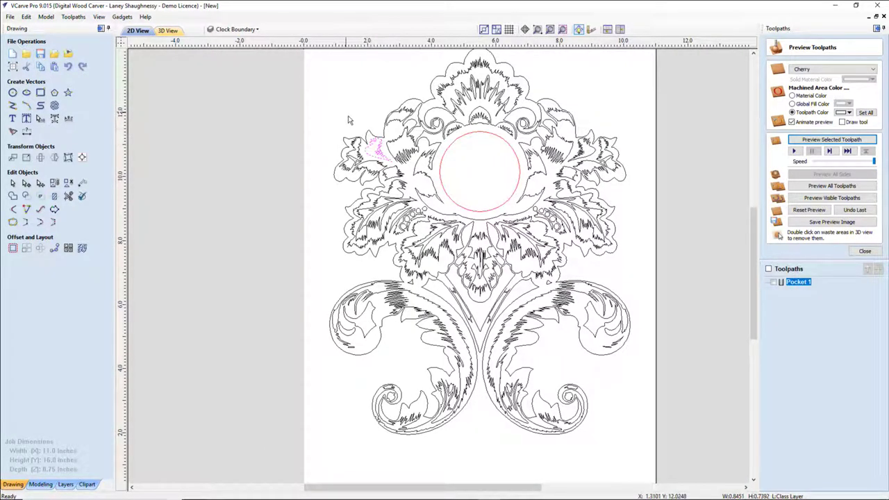
# Step: Select the damask design's outer outline vectors for offsetting
pyautogui.scroll(-2, 327, 77)
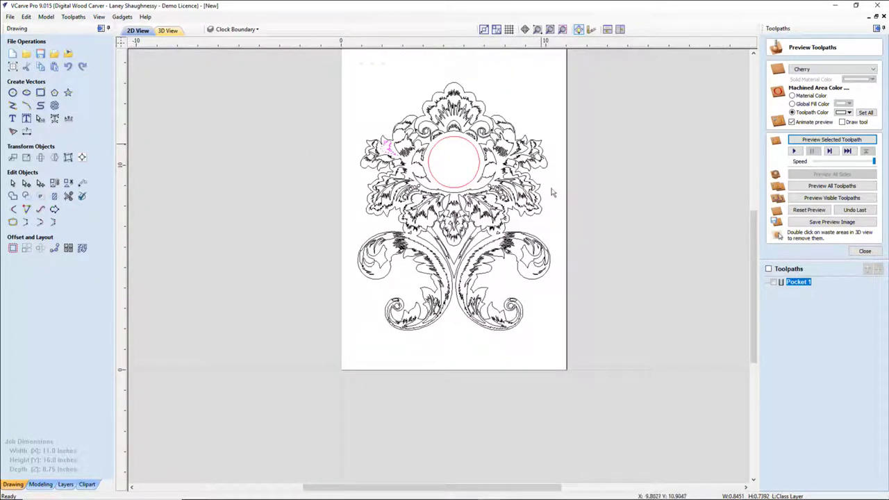
pyautogui.click(386, 271)
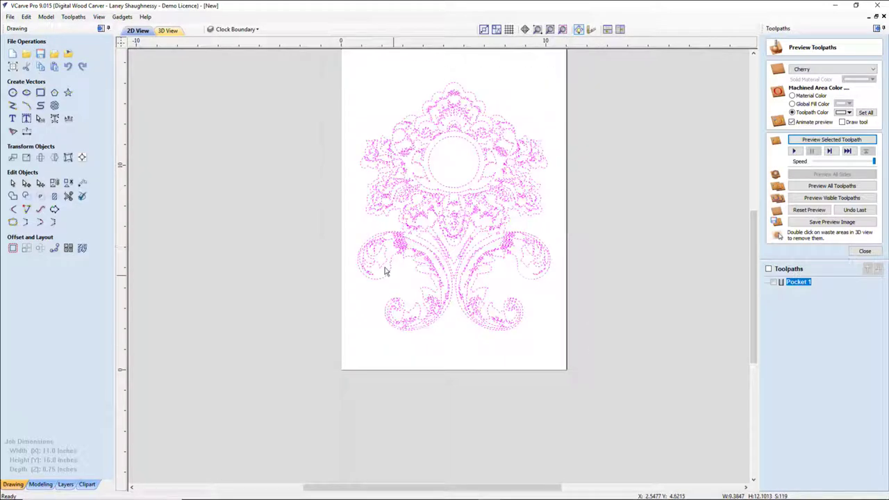
pyautogui.click(387, 97)
pyautogui.scroll(2, 387, 97)
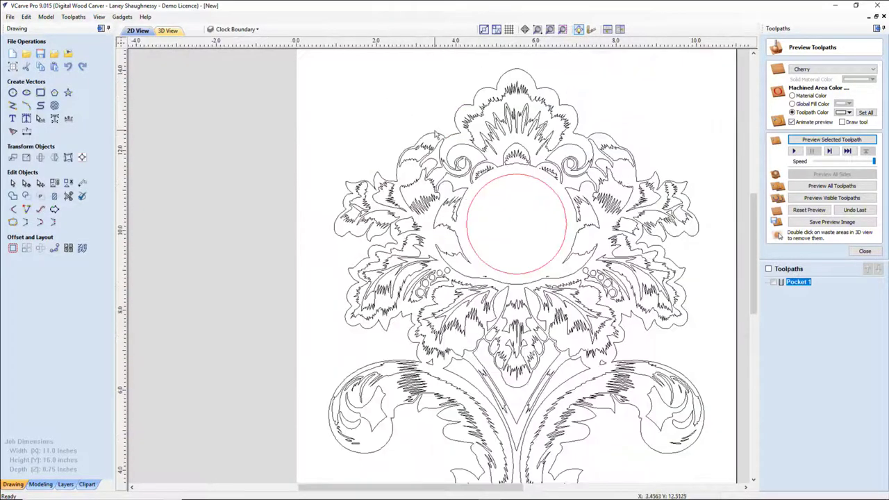
pyautogui.click(434, 138)
pyautogui.scroll(-2, 433, 137)
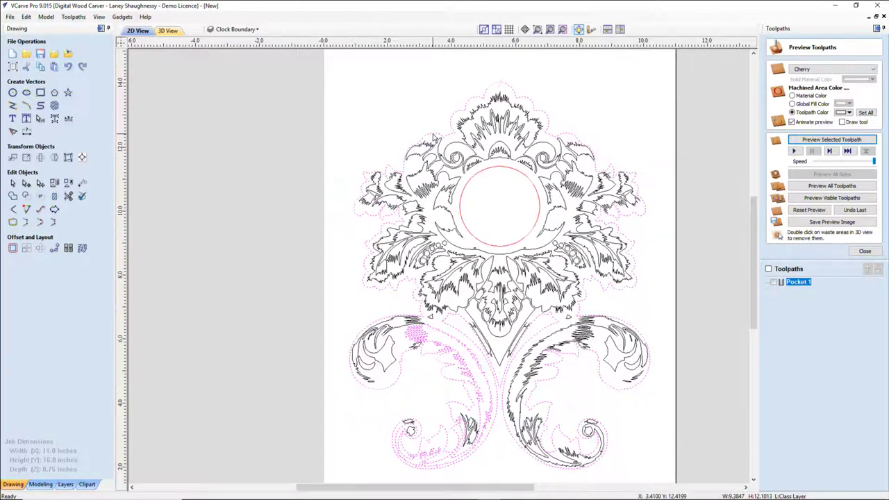
pyautogui.scroll(2, 430, 139)
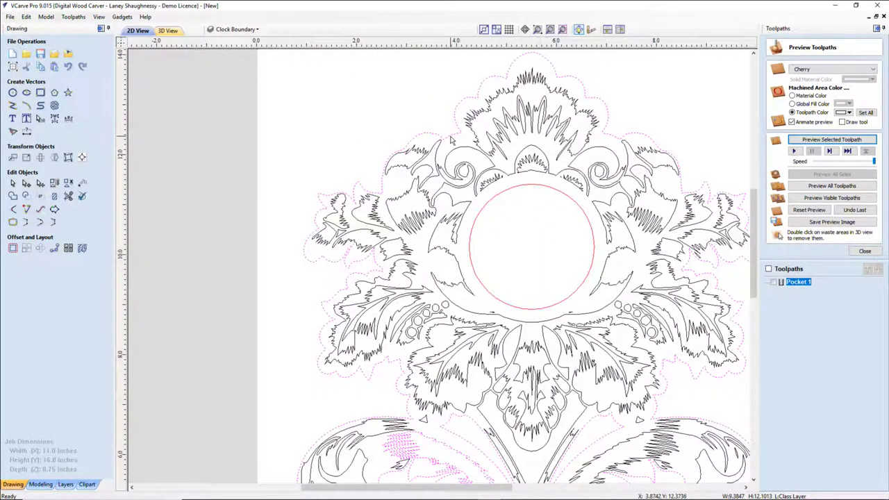
pyautogui.scroll(-2, 450, 139)
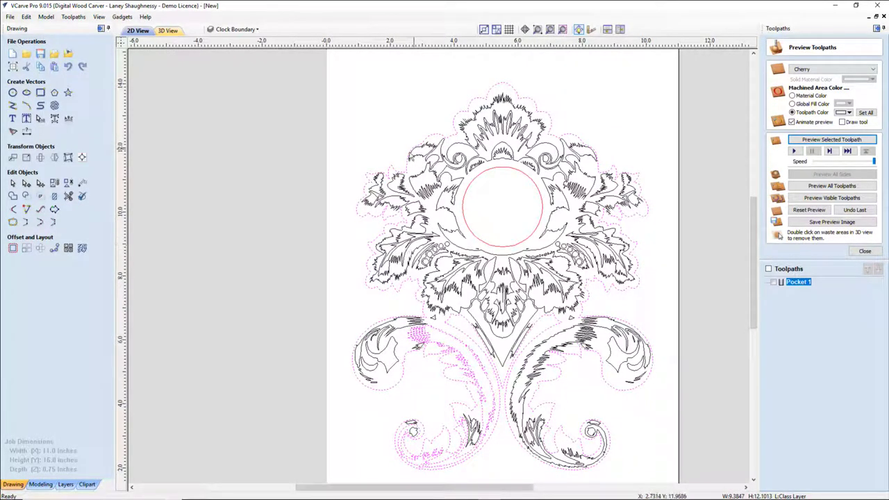
pyautogui.scroll(-1, 412, 154)
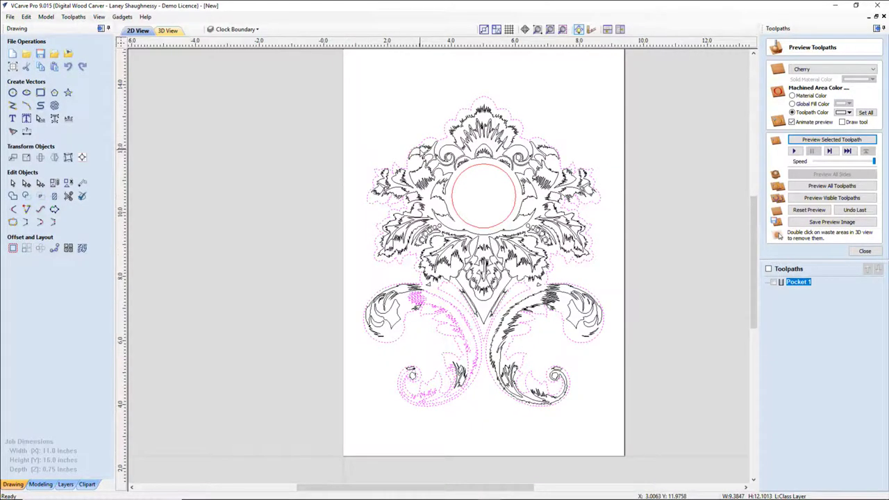
pyautogui.scroll(2, 422, 154)
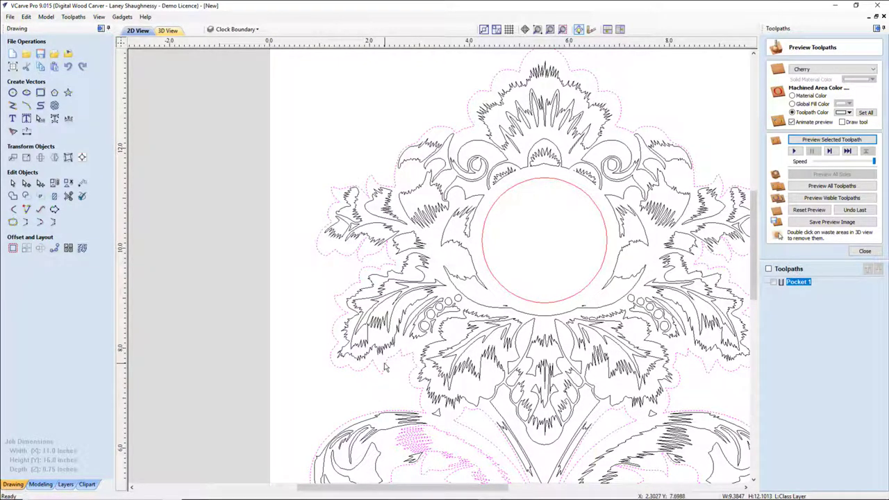
pyautogui.scroll(-1, 386, 362)
pyautogui.scroll(2, 390, 182)
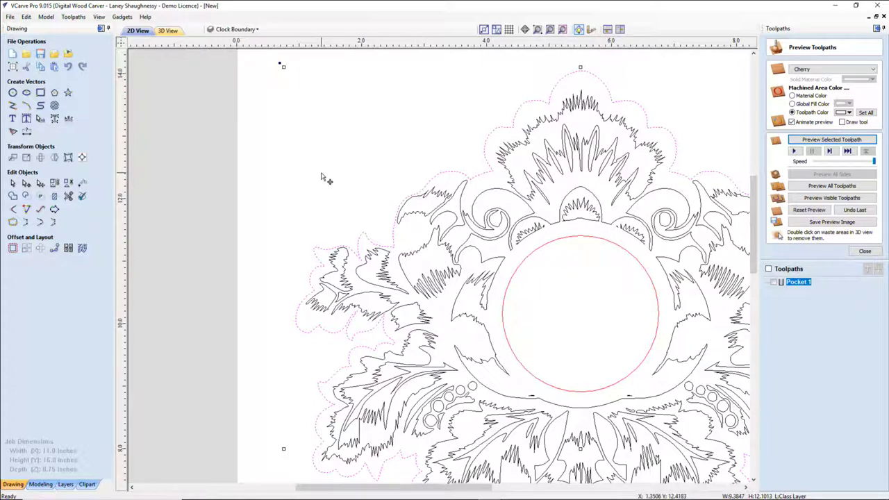
pyautogui.click(12, 248)
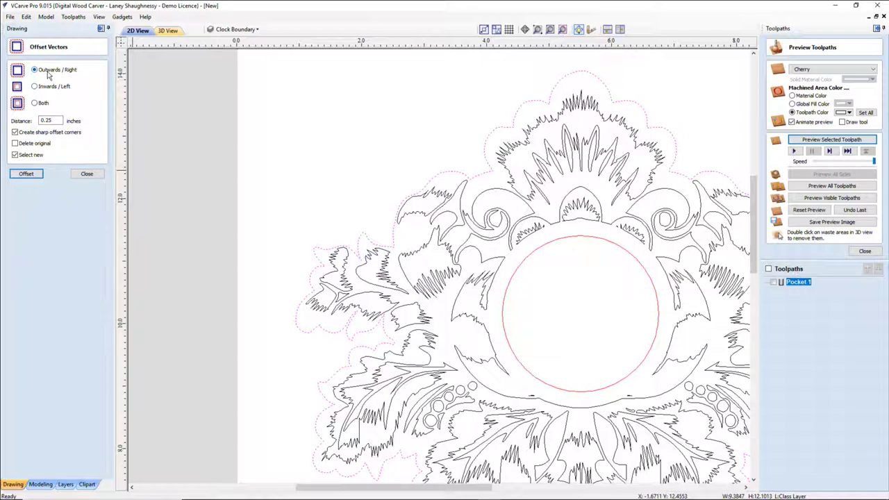
# Step: Offset the damask outline 0.25 inch outward with sharp corners
pyautogui.click(48, 121)
pyautogui.doubleClick(49, 120)
pyautogui.click(25, 174)
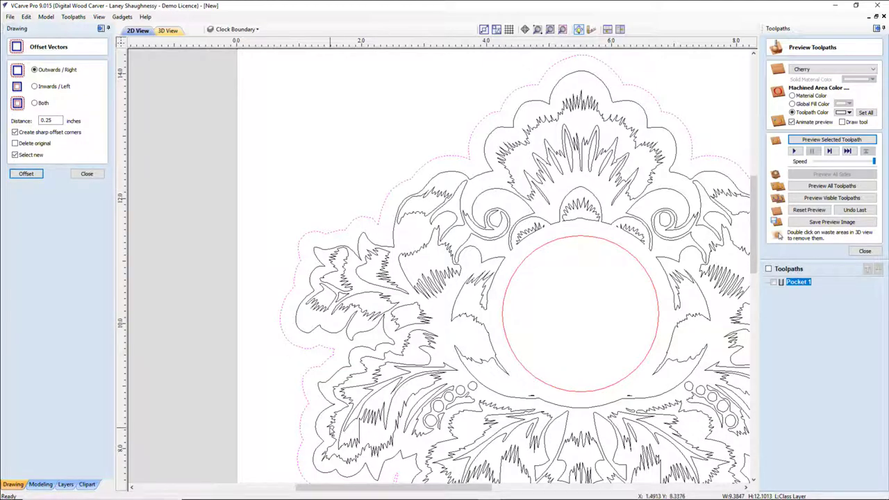
pyautogui.scroll(-3, 333, 426)
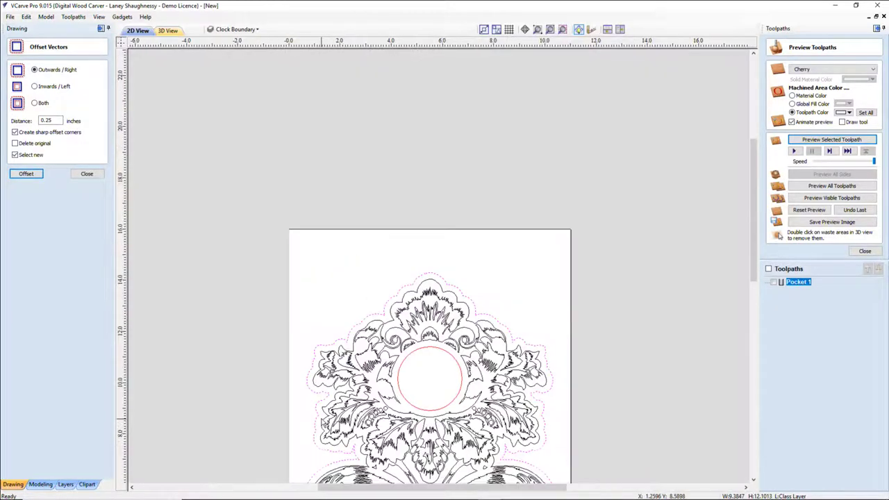
pyautogui.click(550, 30)
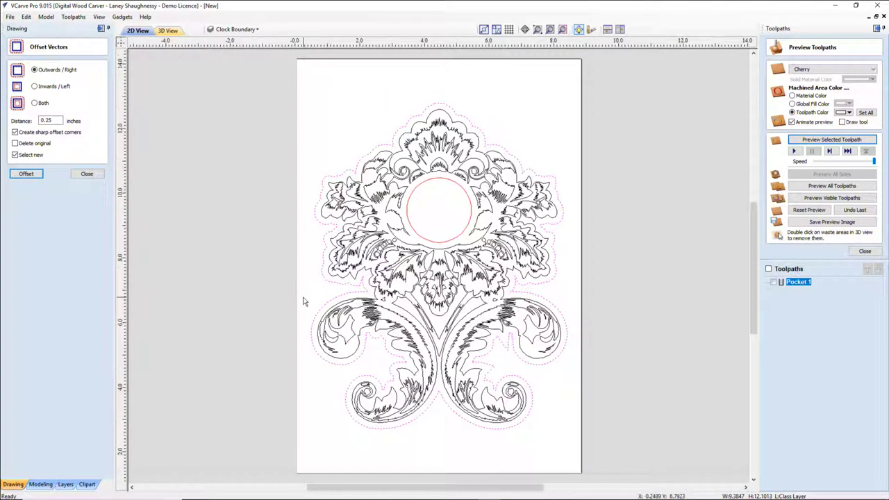
pyautogui.scroll(2, 304, 300)
pyautogui.scroll(-1, 303, 299)
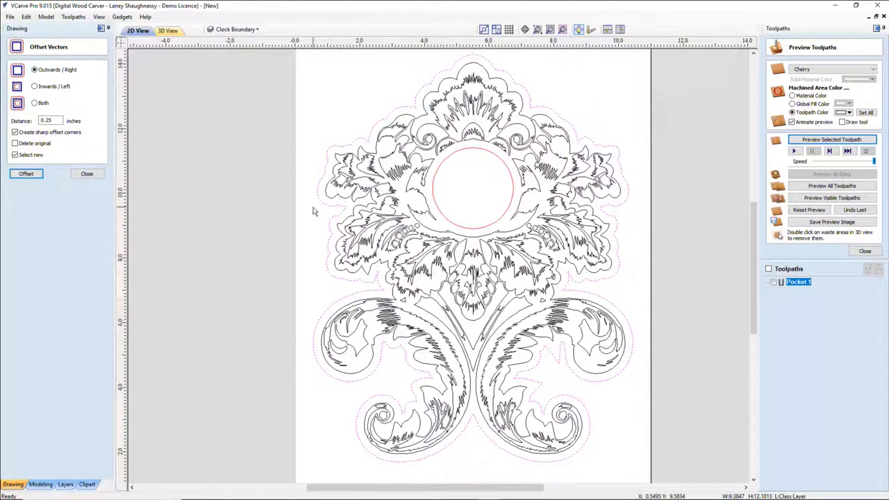
pyautogui.scroll(1, 318, 216)
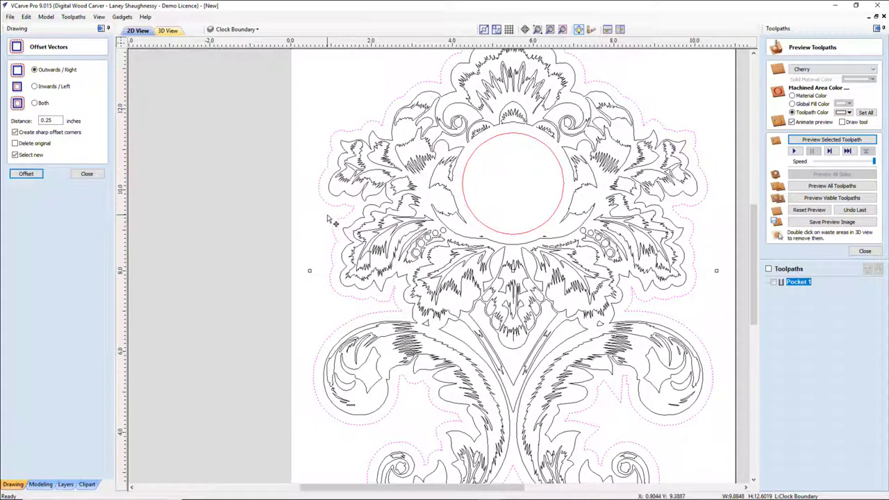
# Step: Add a second outward offset border 0.2 inch beyond the first
pyautogui.click(50, 120)
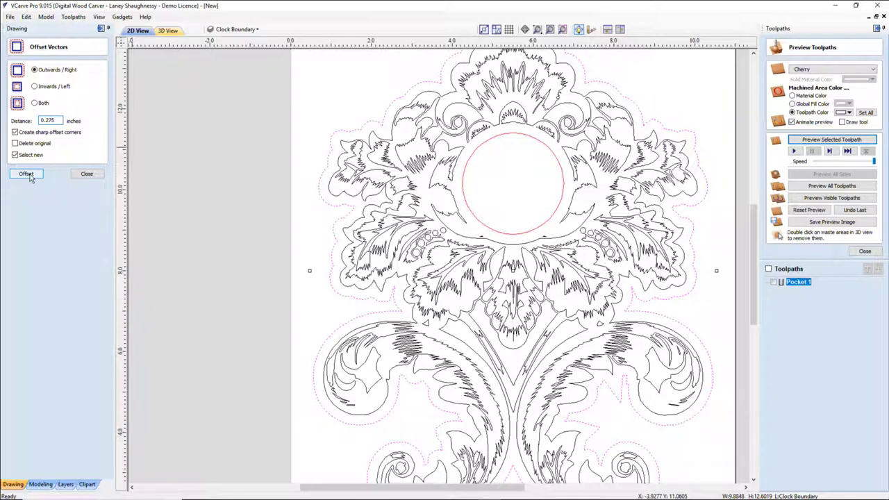
pyautogui.click(27, 173)
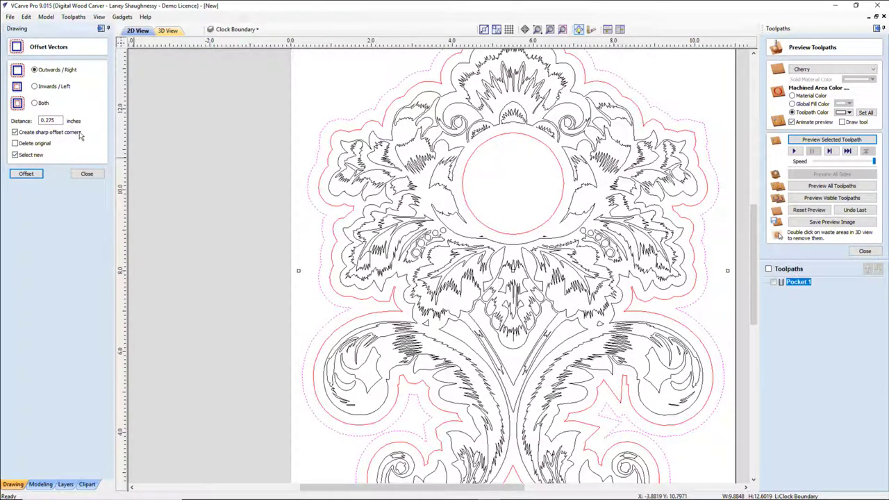
pyautogui.moveTo(49, 120); pyautogui.dragTo(85, 124)
pyautogui.click(25, 174)
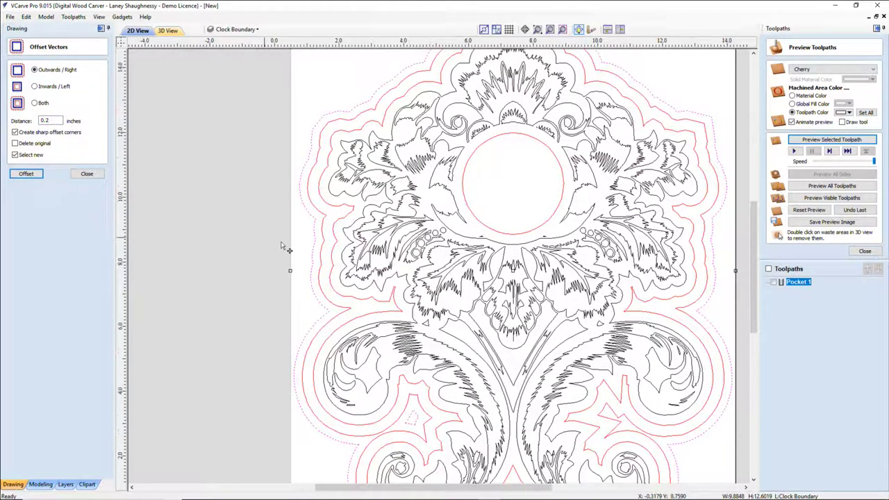
pyautogui.scroll(-2, 283, 246)
pyautogui.scroll(1, 270, 393)
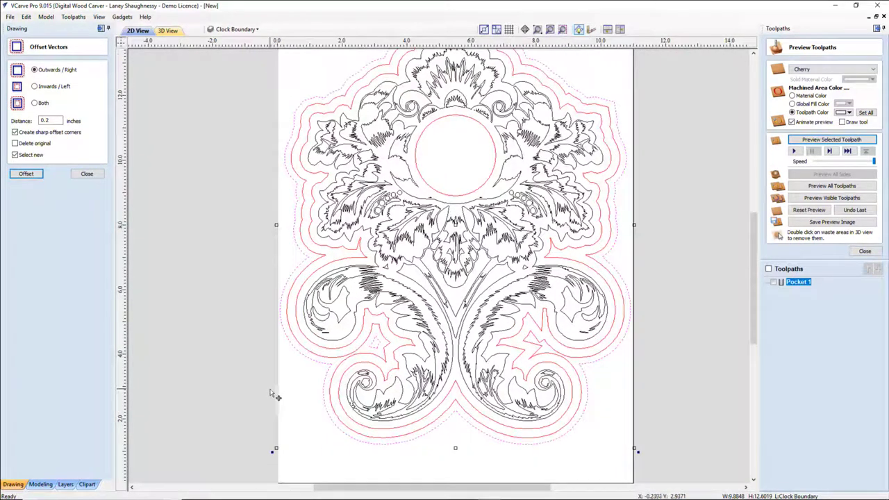
pyautogui.scroll(-1, 271, 393)
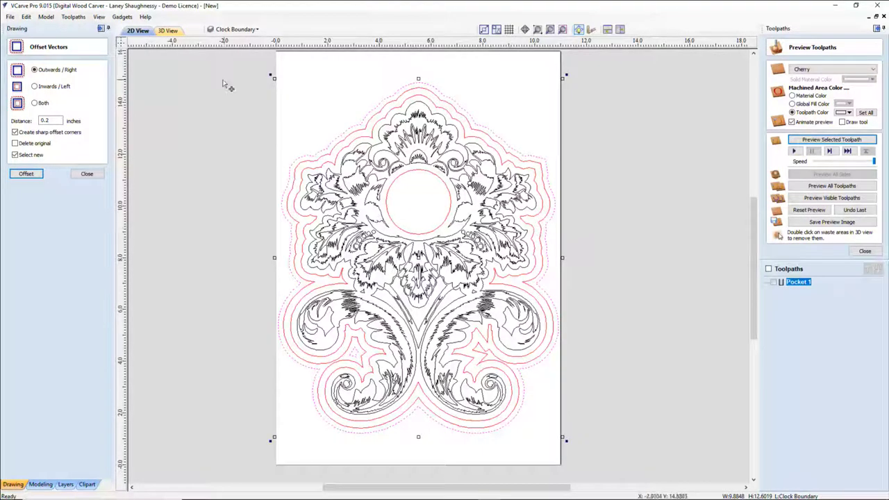
pyautogui.moveTo(237, 70); pyautogui.dragTo(635, 428)
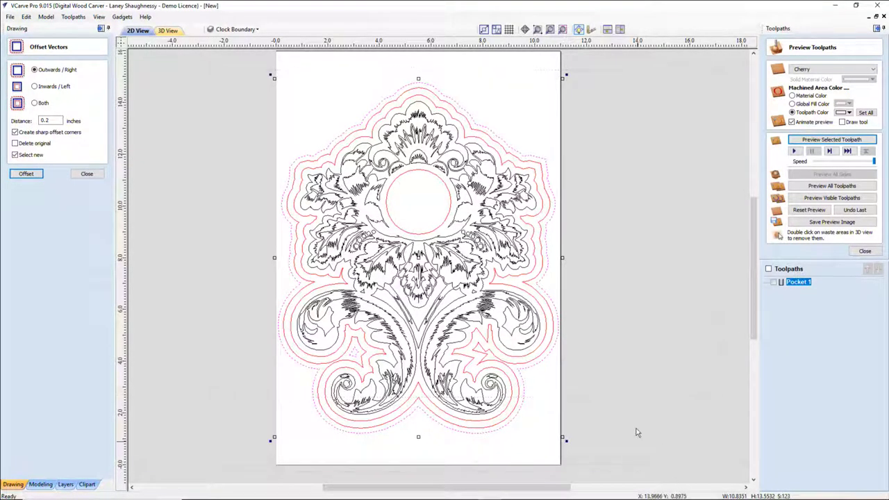
pyautogui.scroll(2, 408, 271)
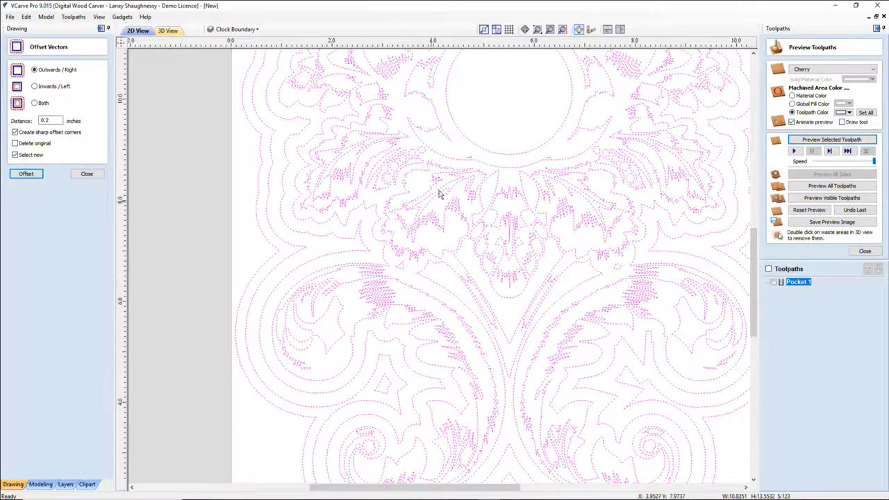
# Step: Deselect the clock circle and the outermost boundary vector from the marquee selection
pyautogui.keyDown('ctrl'); pyautogui.click(488, 153); pyautogui.keyUp('ctrl')
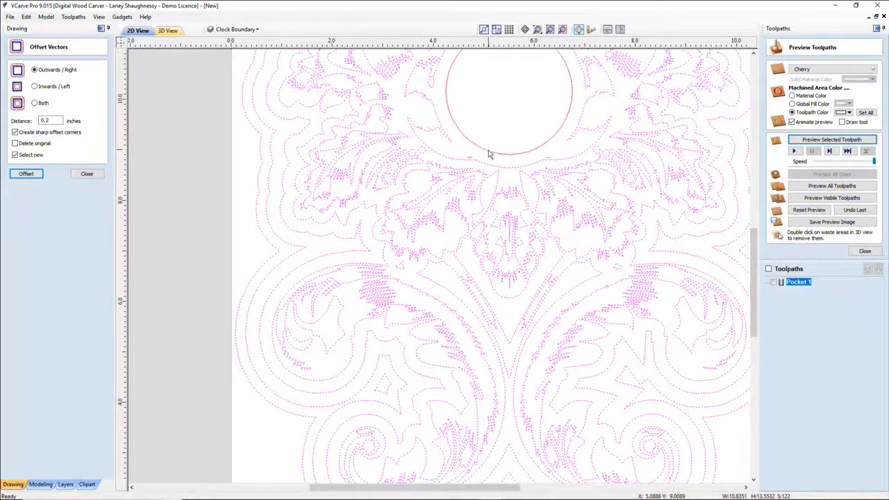
pyautogui.keyDown('ctrl'); pyautogui.click(261, 270); pyautogui.keyUp('ctrl')
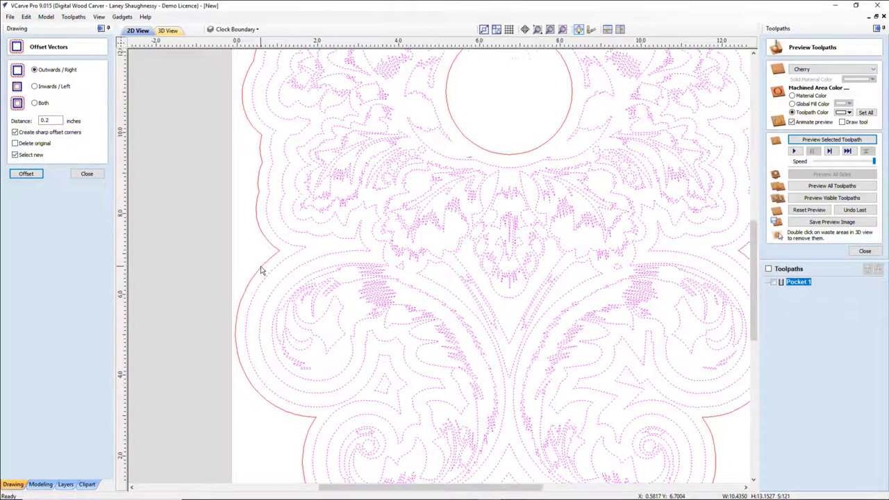
pyautogui.scroll(-2, 262, 270)
pyautogui.scroll(-1, 261, 270)
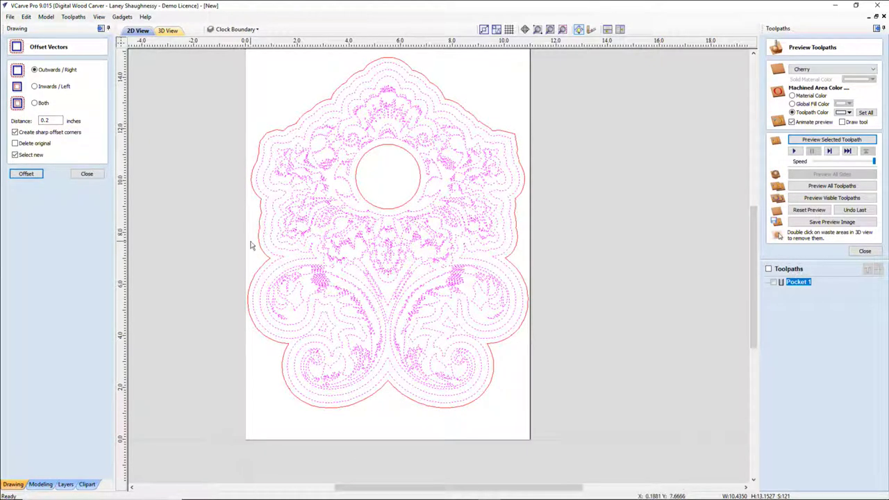
# Step: Close Offset Vectors, reselect only the damask artwork vectors, and close Preview Toolpaths
pyautogui.click(87, 173)
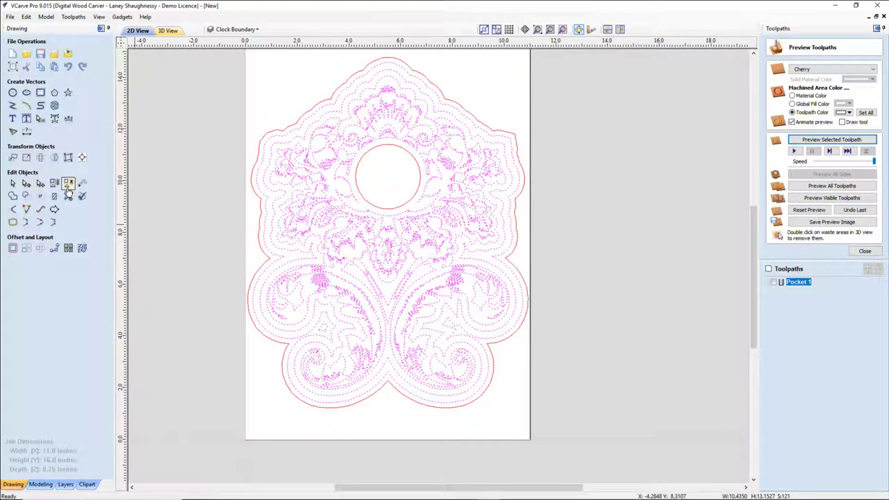
pyautogui.press('Escape')
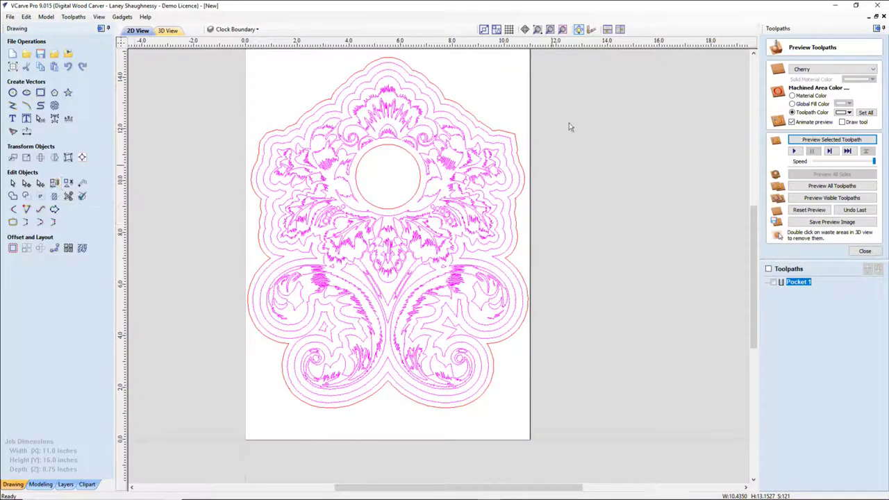
pyautogui.click(416, 98)
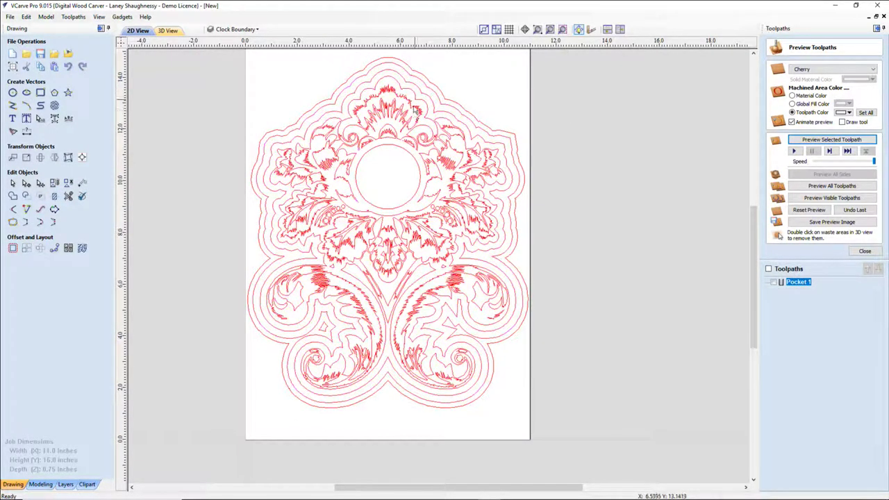
pyautogui.click(348, 129)
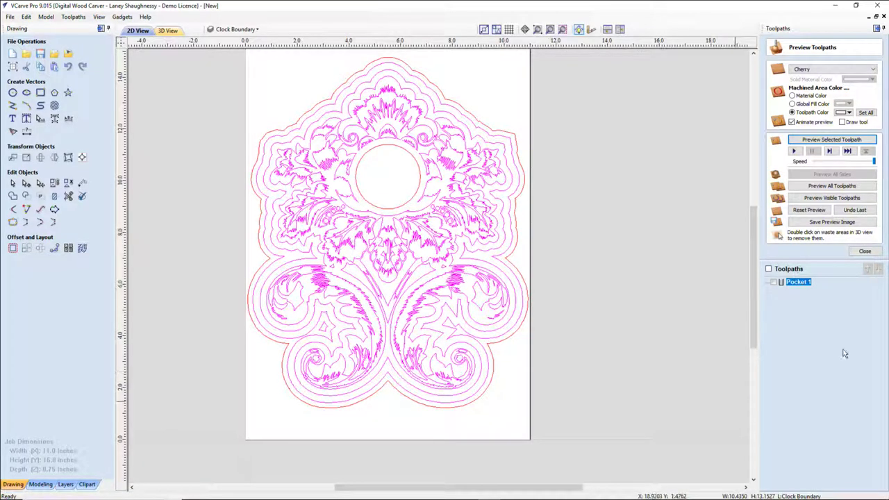
pyautogui.click(865, 251)
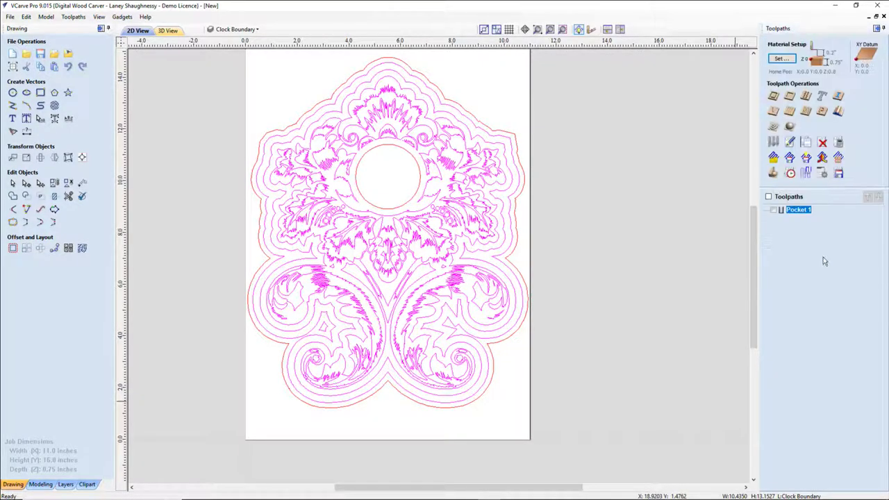
# Step: Calculate a V-carve toolpath on the damask with the 60 deg V-bit and preview it
pyautogui.click(773, 111)
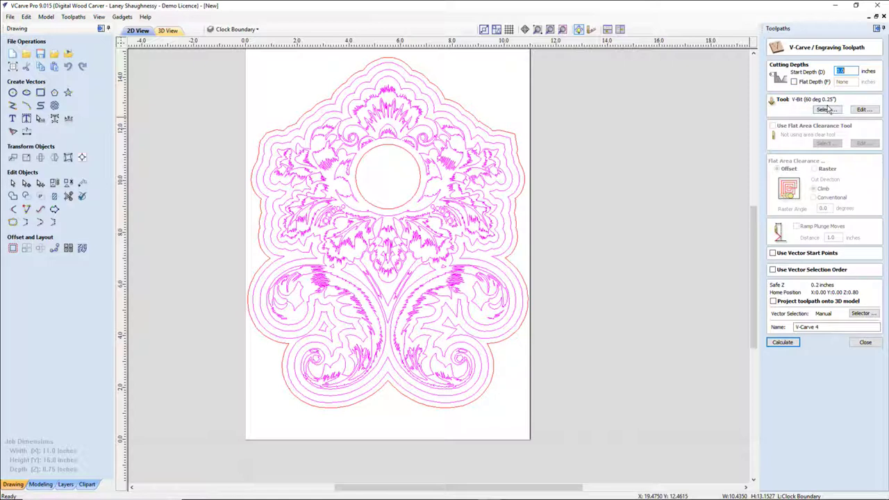
pyautogui.click(782, 346)
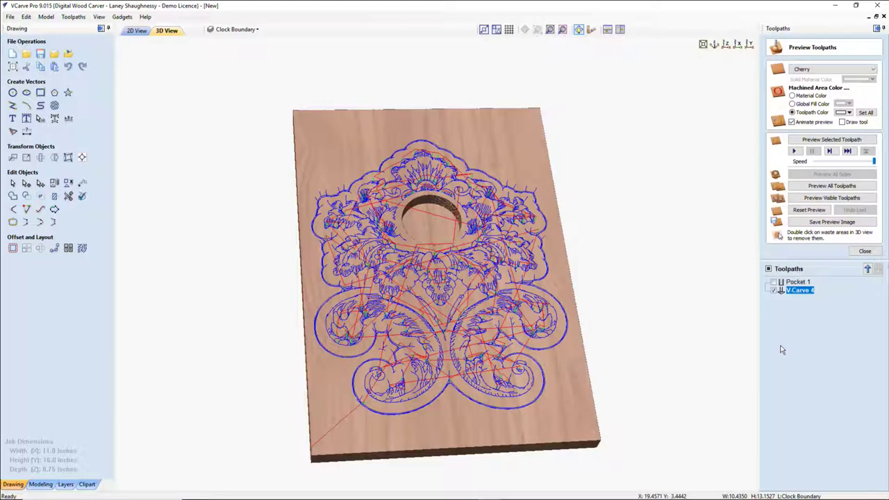
pyautogui.click(821, 140)
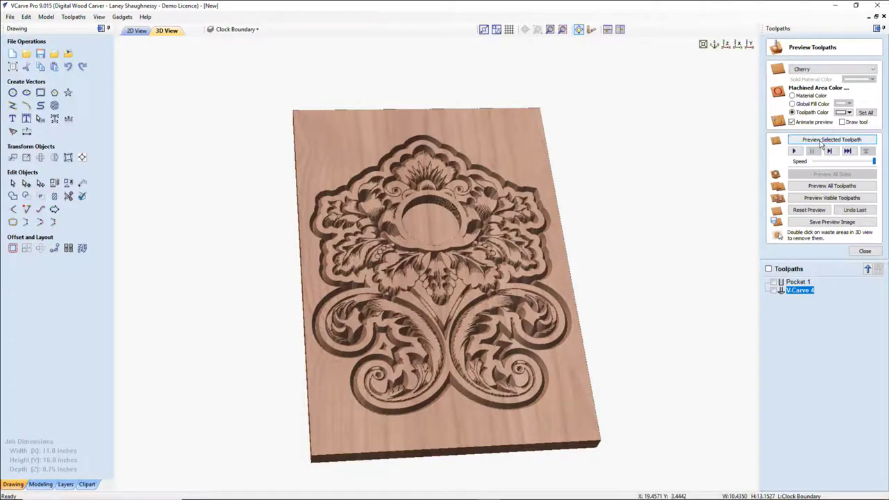
# Step: Zoom and orbit around the V-carved damask in 3D, then return to the 2D View
pyautogui.scroll(3, 351, 392)
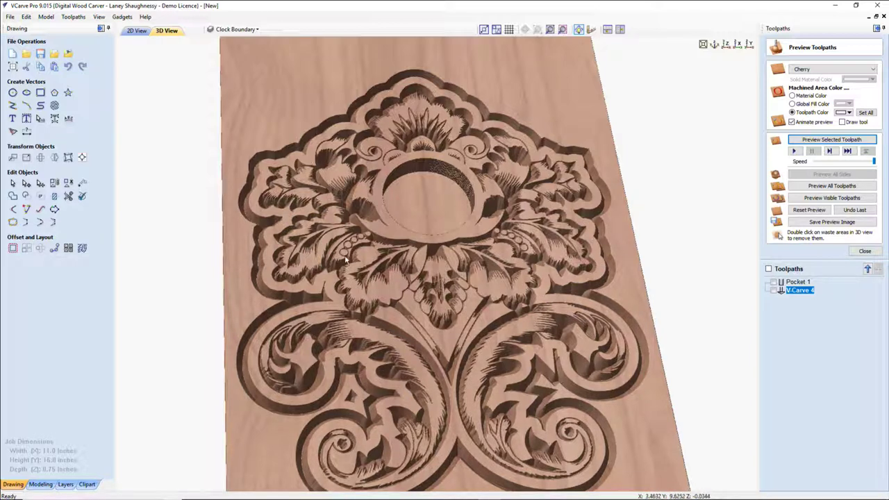
pyautogui.moveTo(346, 258); pyautogui.dragTo(328, 257)
pyautogui.scroll(3, 333, 243)
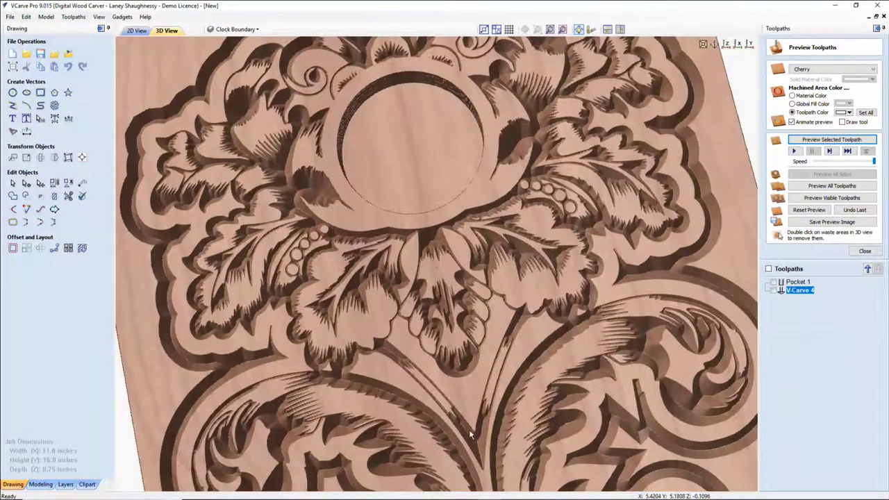
pyautogui.scroll(-5, 469, 429)
pyautogui.moveTo(469, 430); pyautogui.dragTo(410, 359)
pyautogui.scroll(5, 420, 269)
pyautogui.scroll(-4, 410, 359)
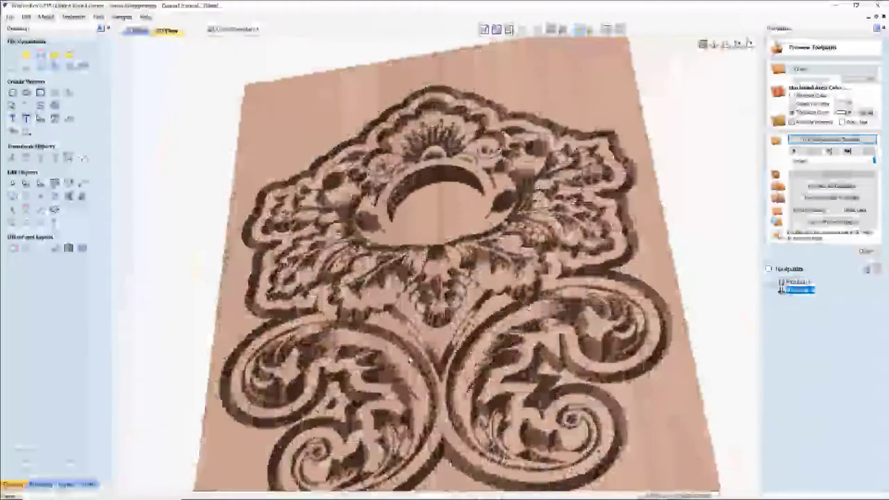
pyautogui.click(136, 31)
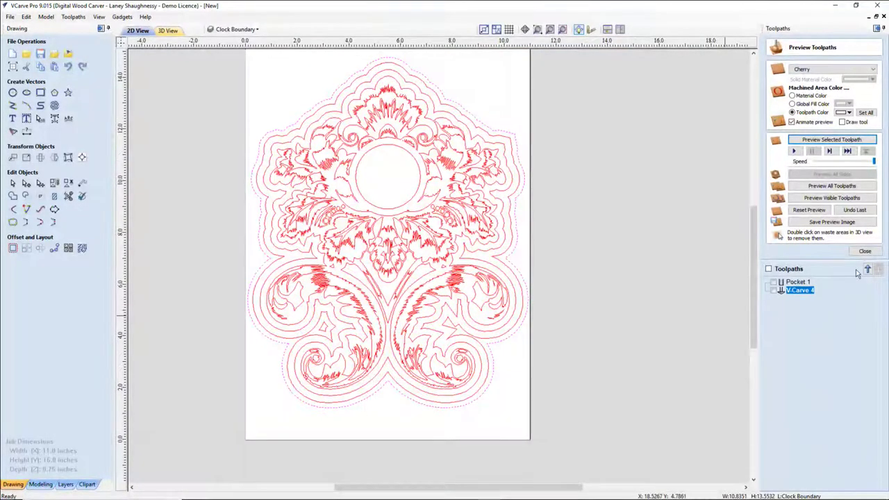
# Step: Add an outside profile toolpath, 0.75 inch deep, with the 0.25-inch end mill
pyautogui.click(865, 251)
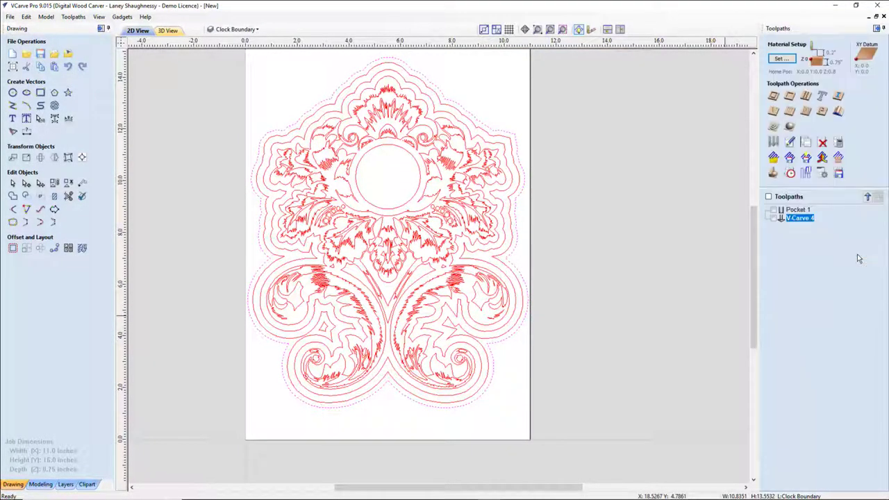
pyautogui.click(773, 95)
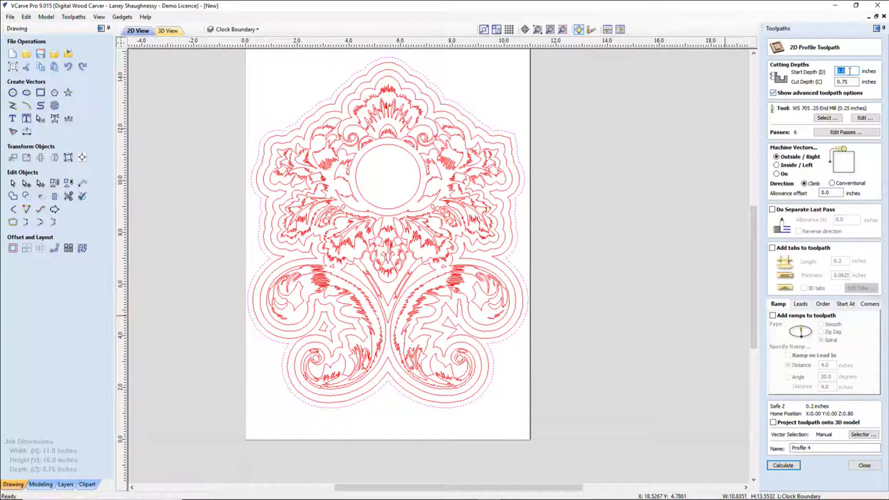
pyautogui.press('Tab')
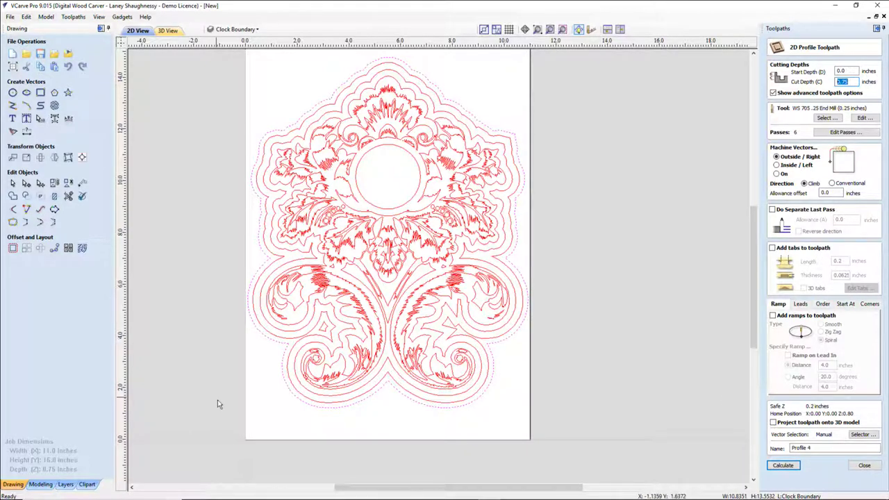
pyautogui.click(783, 465)
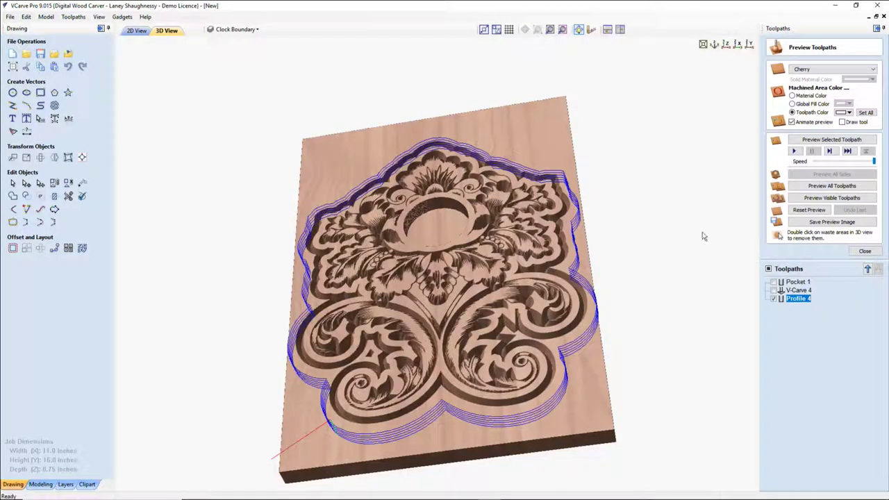
# Step: Preview the profile cut, remove the upper and lower waste, and tilt to inspect the freed plaque
pyautogui.click(804, 141)
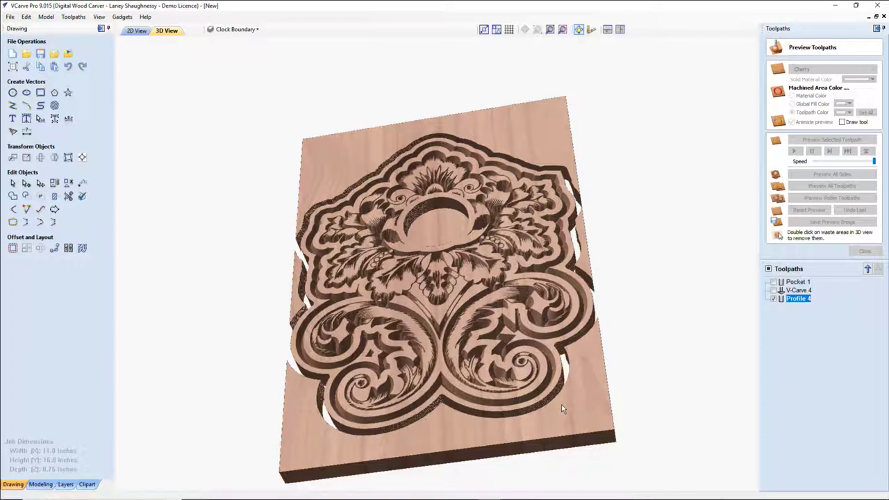
pyautogui.doubleClick(561, 404)
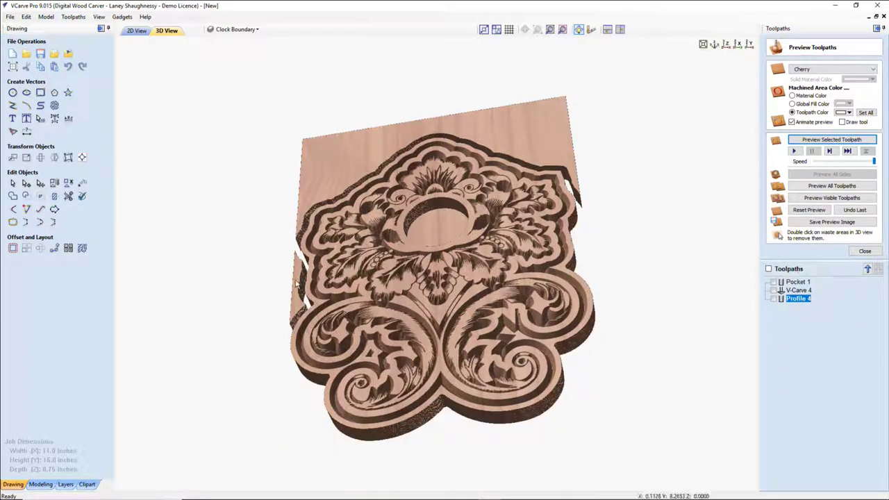
pyautogui.doubleClick(343, 140)
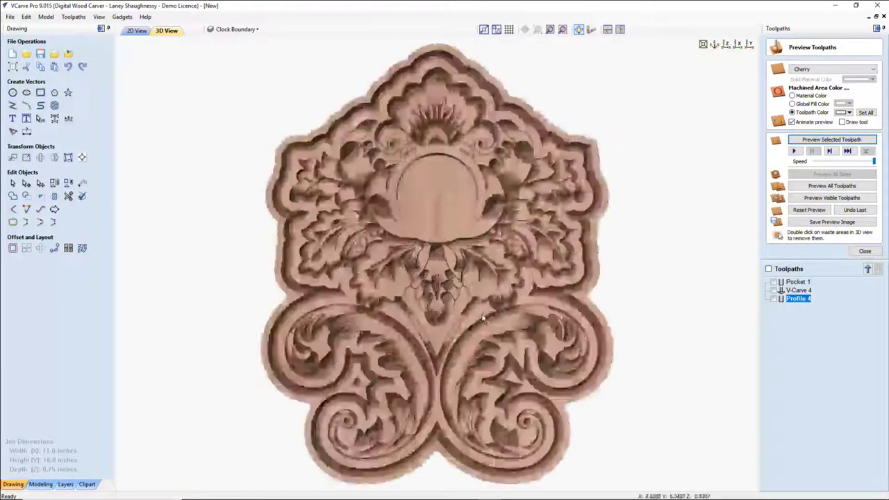
pyautogui.scroll(3, 486, 316)
pyautogui.scroll(-2, 484, 318)
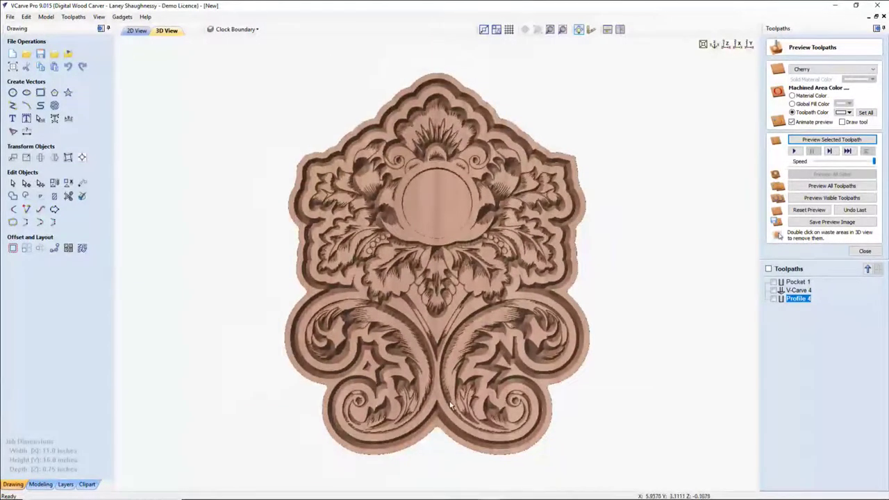
pyautogui.moveTo(450, 406); pyautogui.dragTo(440, 330)
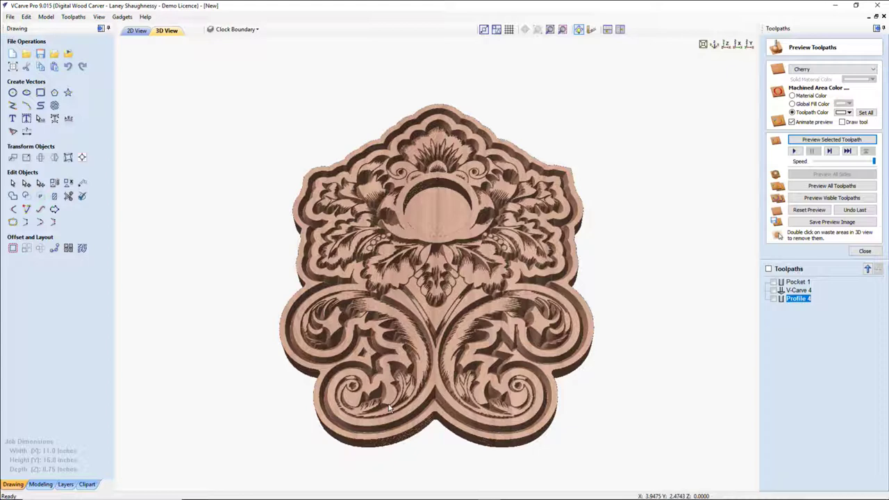
# Step: Leave the 3D carving view and return to the 2D drawing view
pyautogui.press('1')
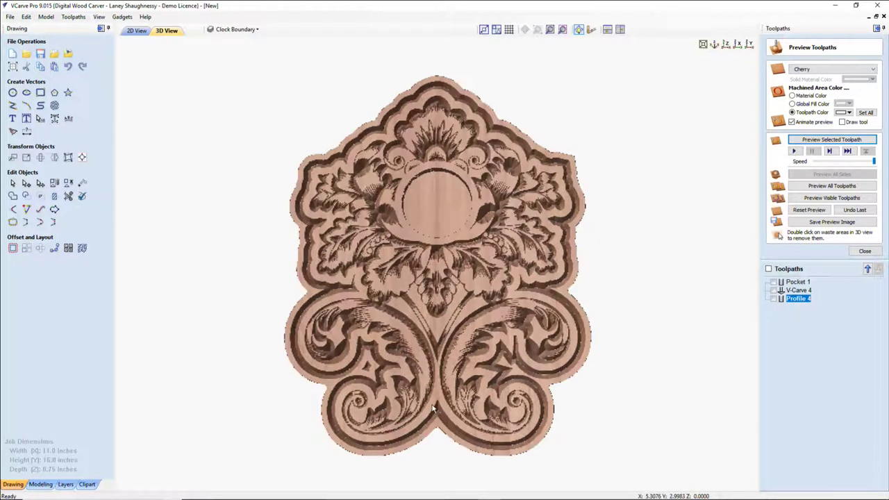
pyautogui.click(136, 31)
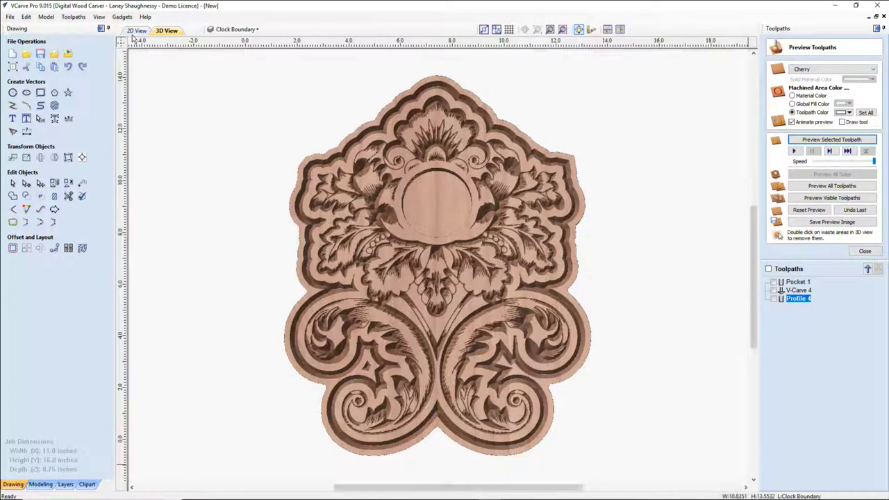
pyautogui.scroll(-2, 263, 229)
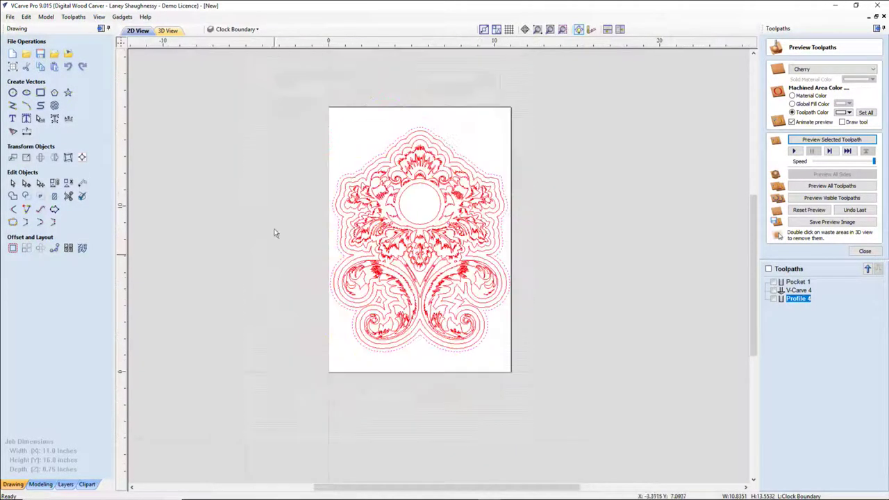
# Step: Hide the Clock Boundary layer and make Class Layer the active layer
pyautogui.click(236, 29)
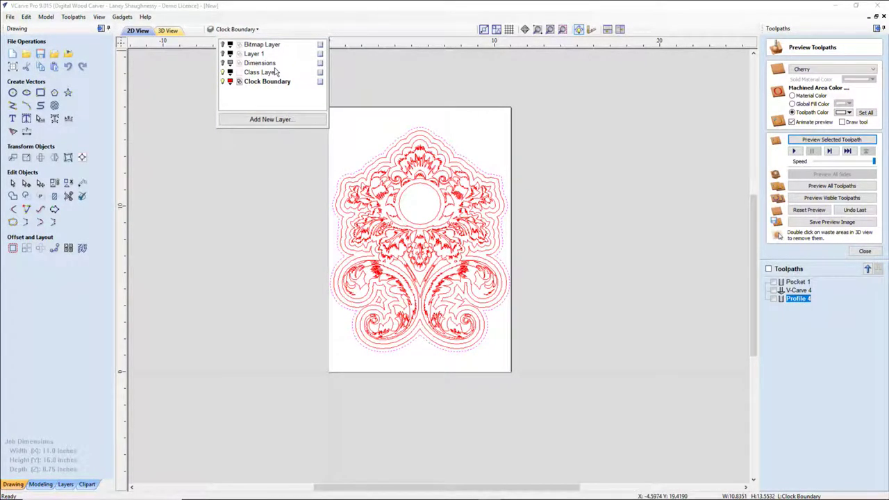
pyautogui.click(223, 81)
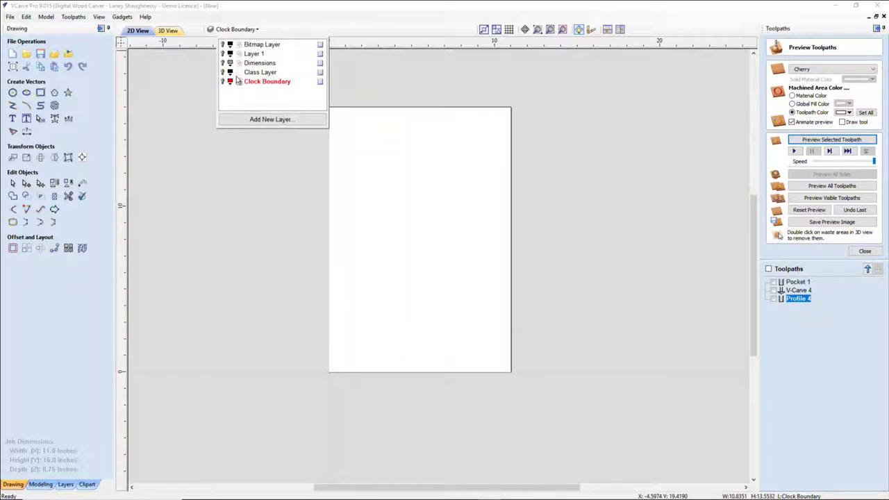
pyautogui.click(247, 72)
pyautogui.click(247, 73)
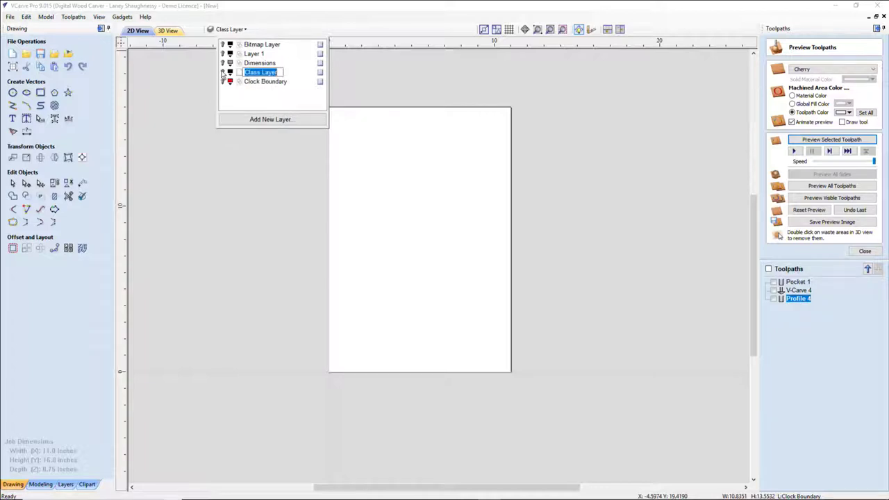
pyautogui.click(373, 201)
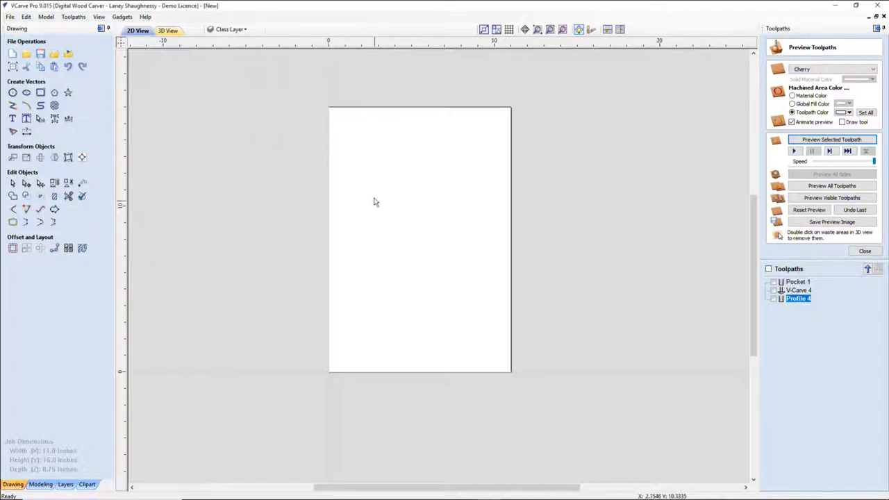
pyautogui.scroll(1, 320, 146)
pyautogui.scroll(1, 320, 146)
pyautogui.scroll(-1, 321, 147)
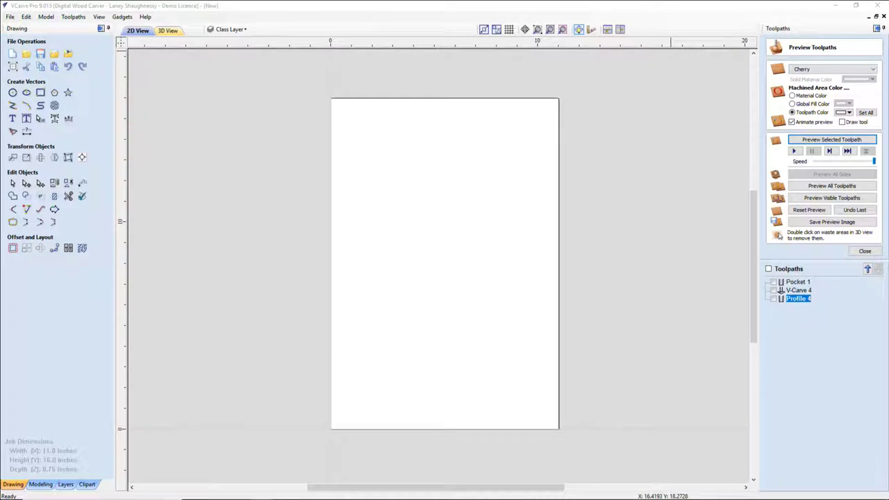
# Step: Maximize Chrome and preview the acanthus scroll from the 'decorative design vector' results
pyautogui.hotkey('alt', 'Tab')
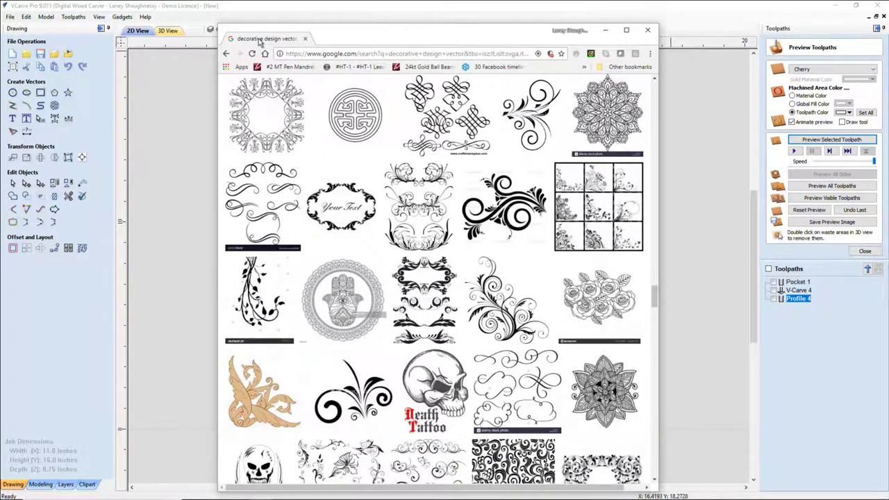
pyautogui.doubleClick(261, 39)
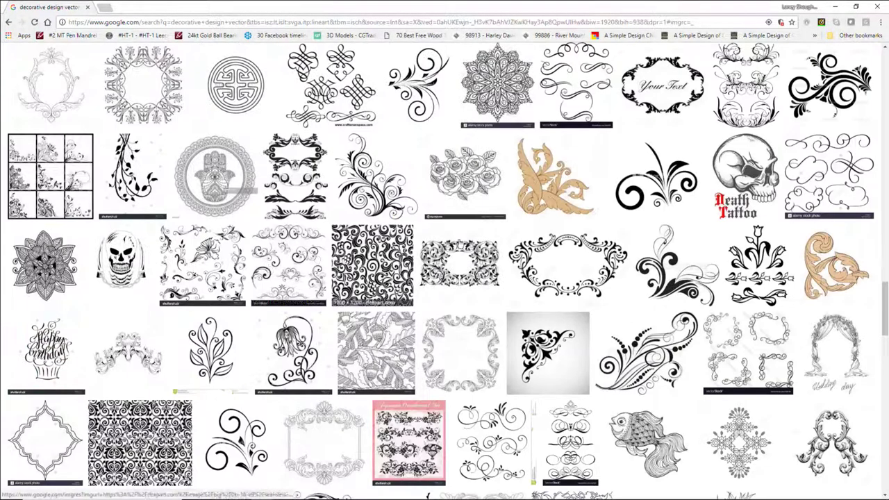
pyautogui.scroll(-7, 445, 271)
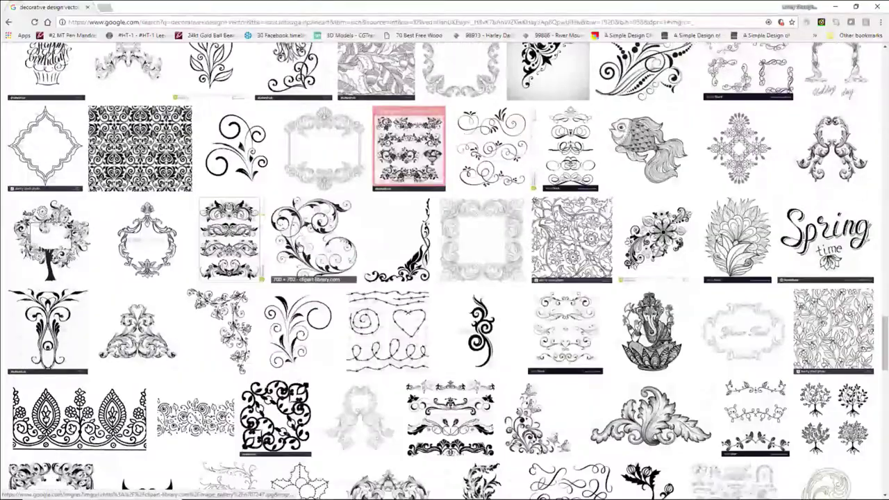
pyautogui.scroll(-1, 375, 246)
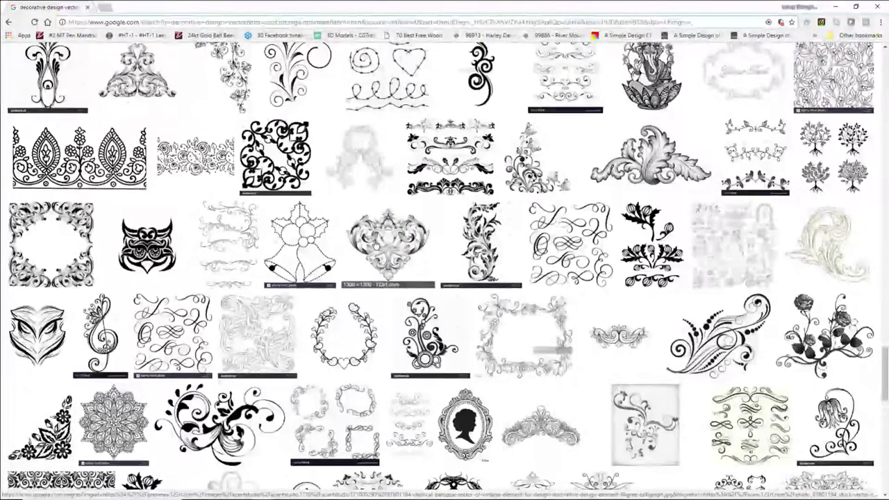
pyautogui.scroll(-2, 375, 246)
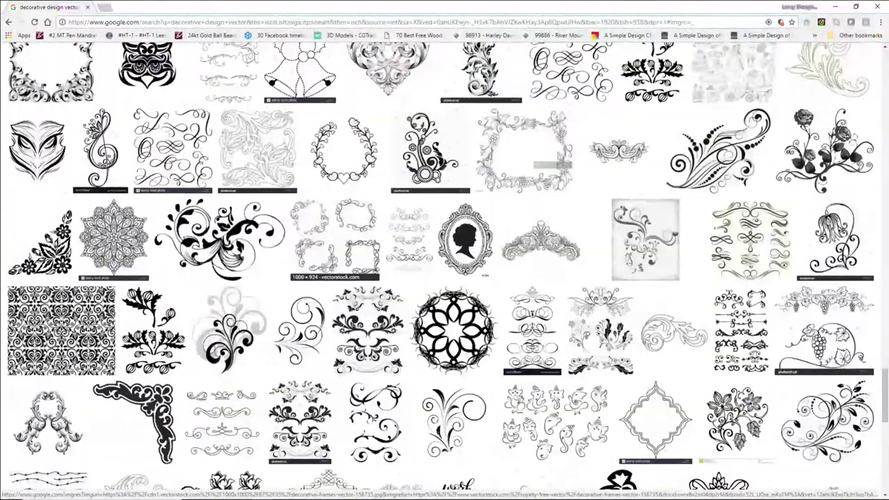
pyautogui.scroll(-3, 375, 245)
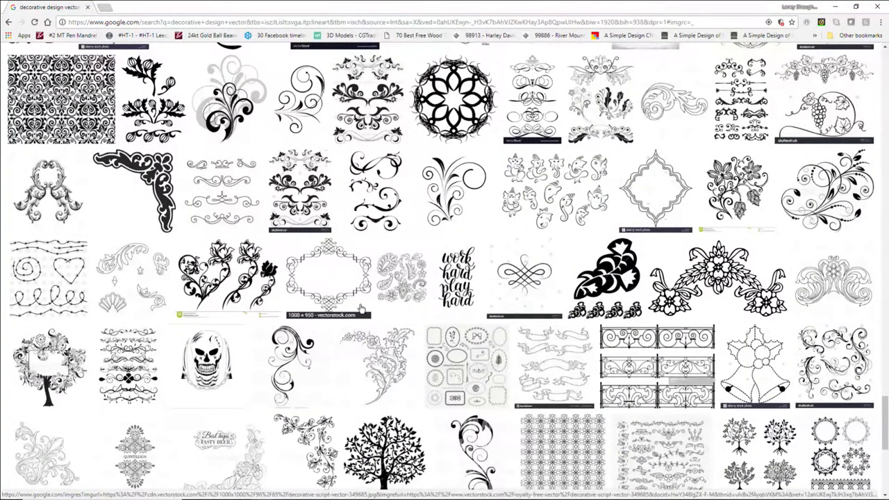
pyautogui.scroll(-5, 360, 309)
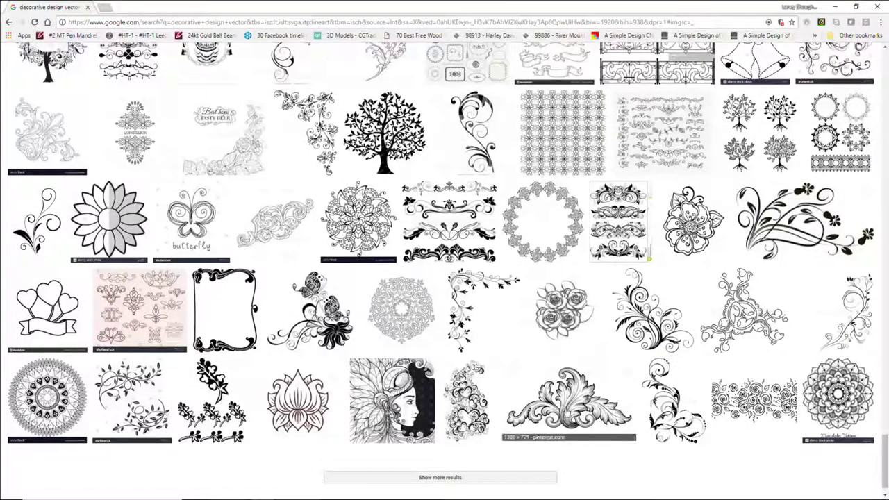
pyautogui.click(561, 406)
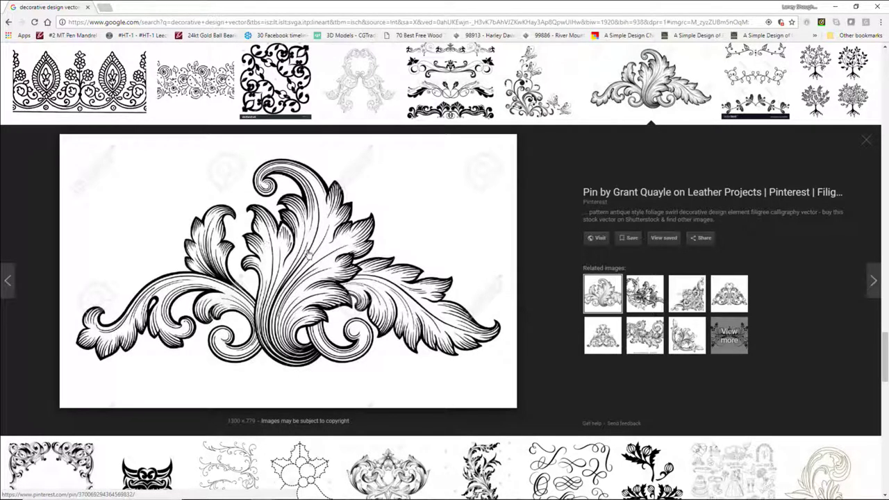
# Step: Look through the baroque corner, frame and border scroll previews, then close the preview
pyautogui.click(685, 297)
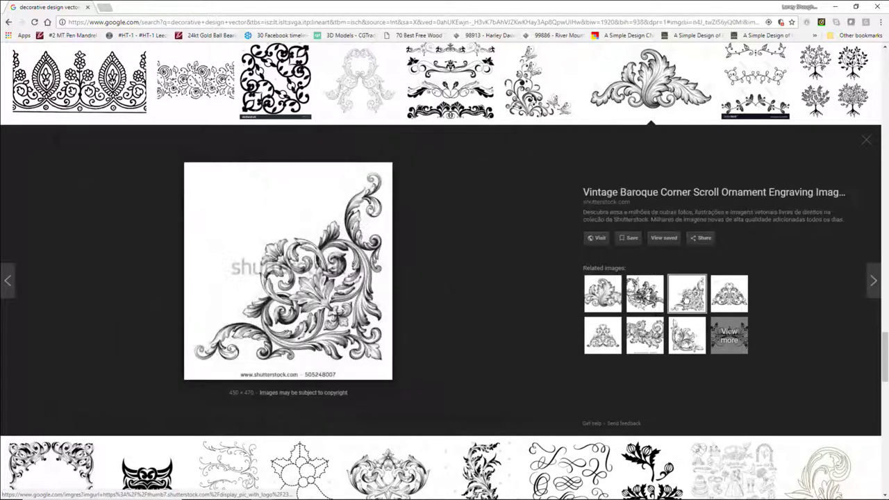
pyautogui.click(620, 336)
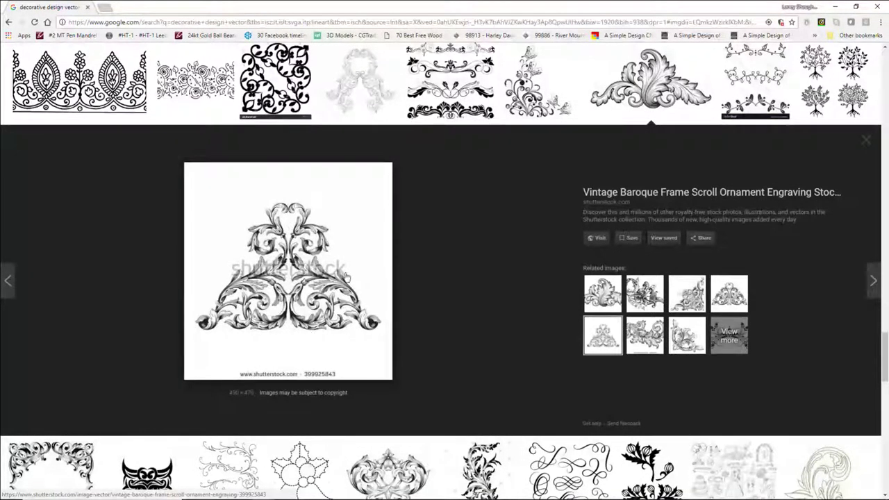
pyautogui.click(644, 336)
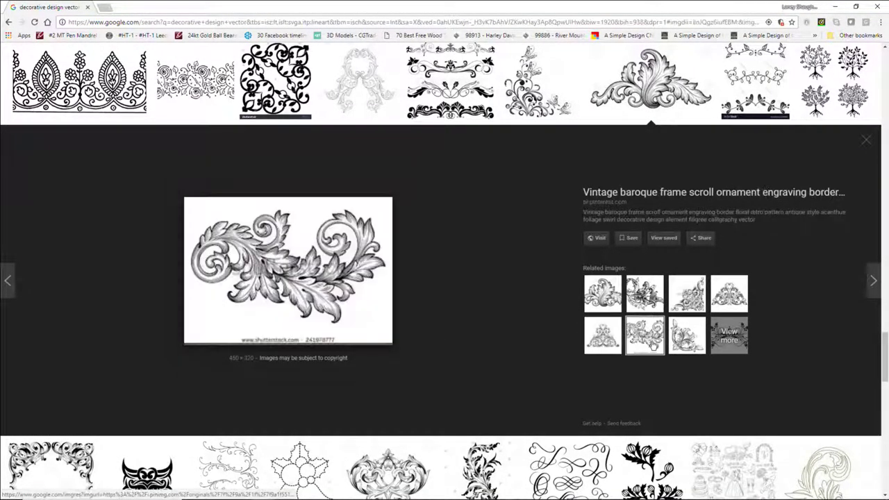
pyautogui.click(866, 140)
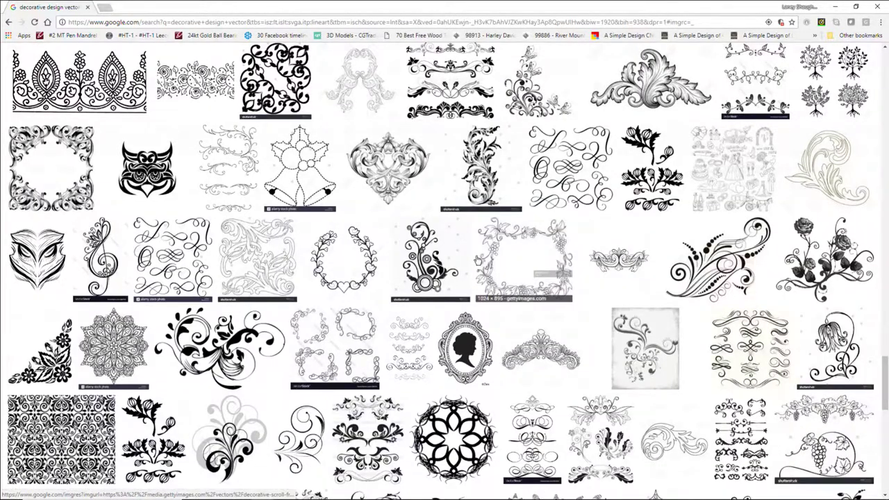
# Step: Open and close the flower mandala preview, then return to the top of the results
pyautogui.scroll(-2, 478, 260)
pyautogui.scroll(-8, 478, 261)
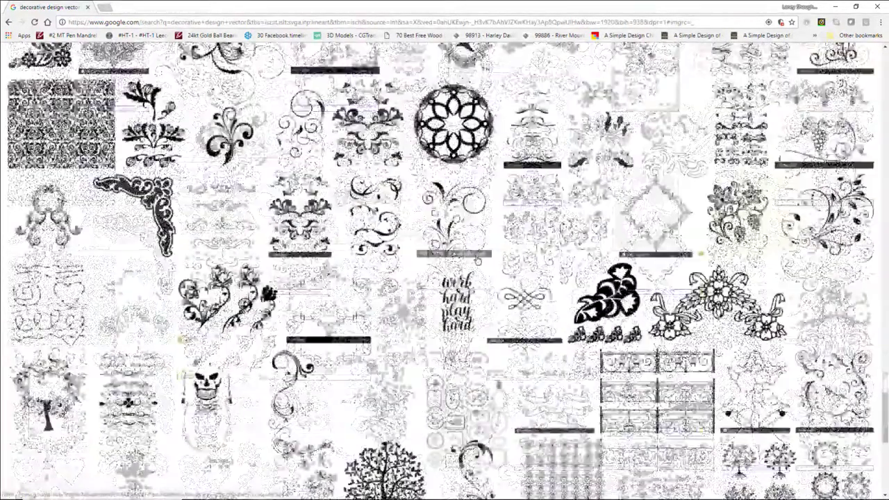
pyautogui.scroll(-3, 477, 260)
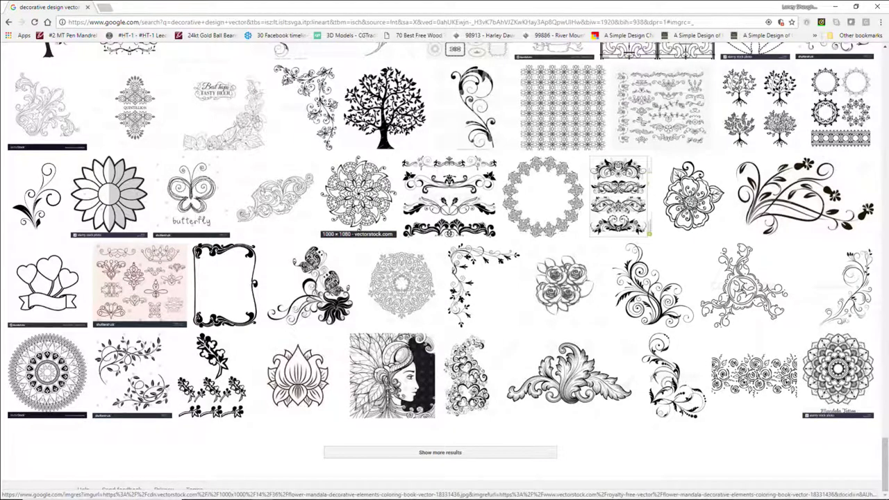
pyautogui.click(355, 200)
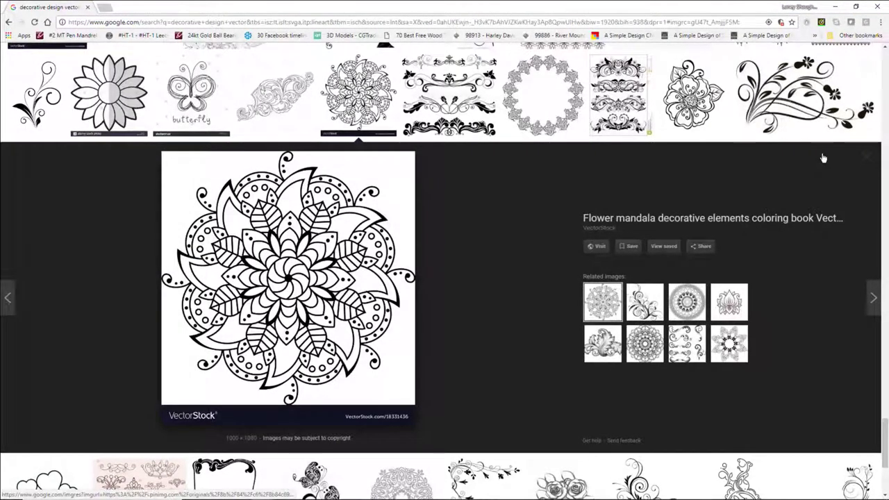
pyautogui.click(865, 157)
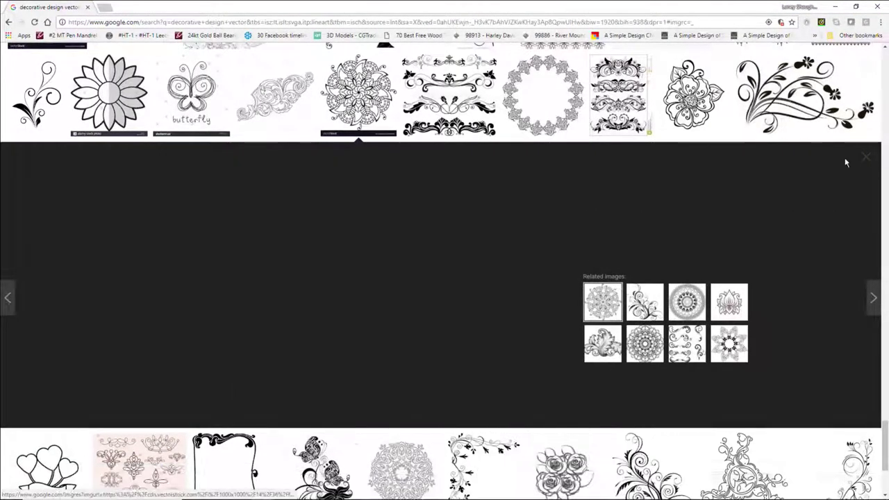
pyautogui.scroll(15, 432, 258)
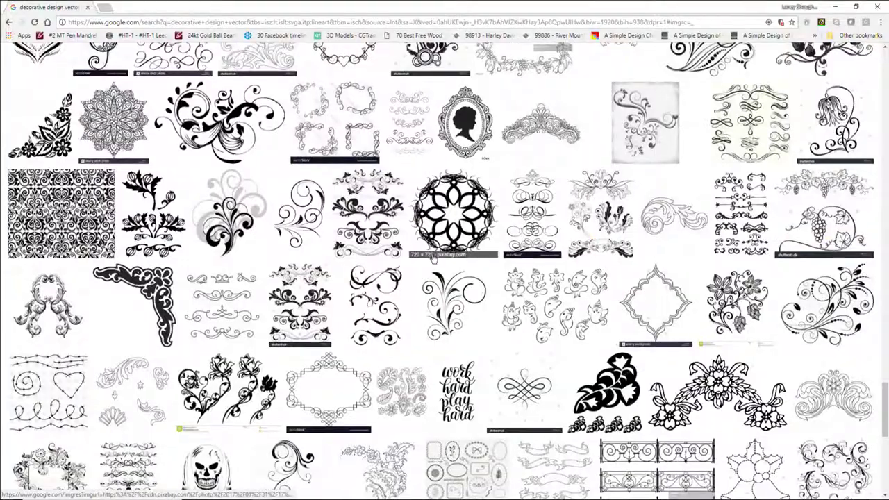
pyautogui.scroll(10, 432, 258)
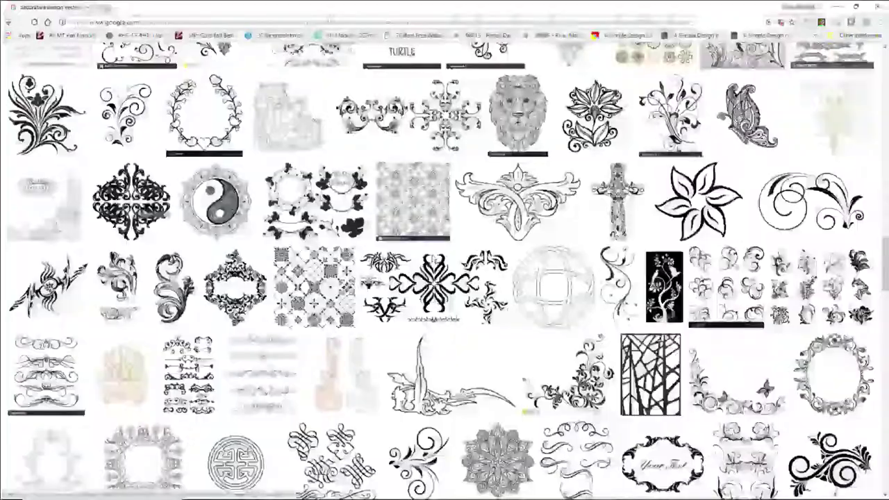
pyautogui.scroll(20, 432, 259)
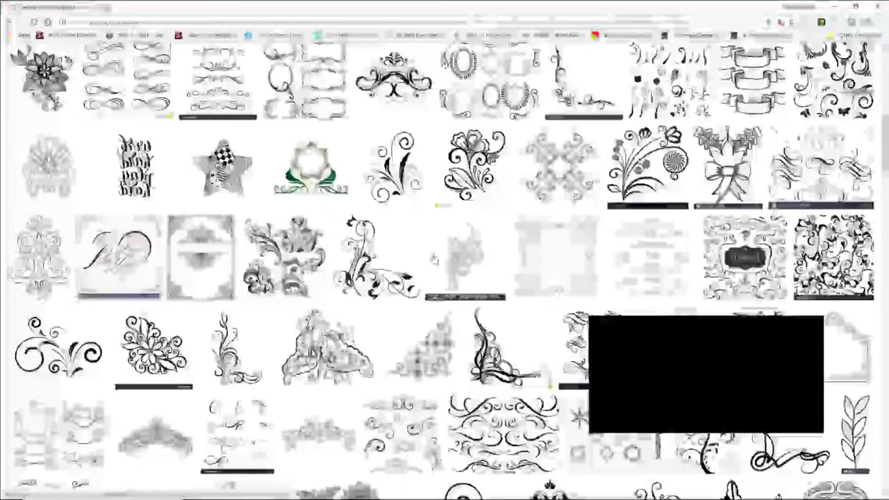
pyautogui.scroll(20, 432, 258)
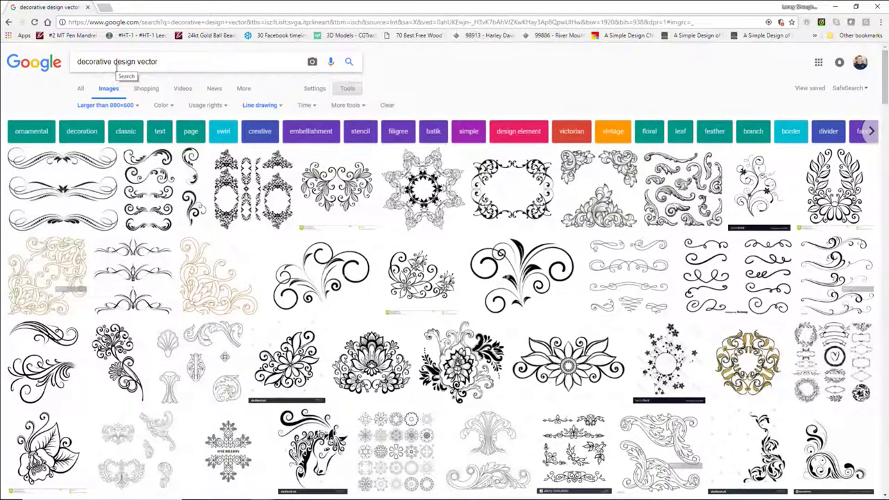
# Step: Browse the star and floral flourish previews to reach the Baroque Leaf Frame Swirl image
pyautogui.click(428, 211)
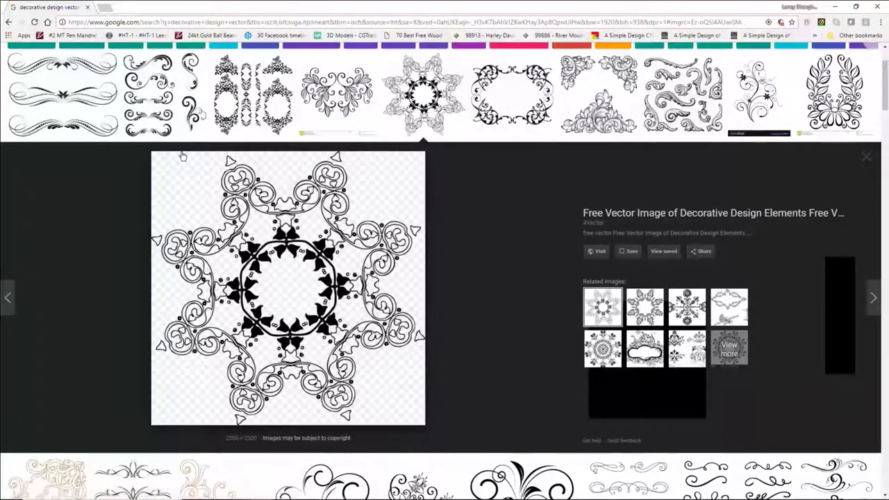
pyautogui.click(633, 316)
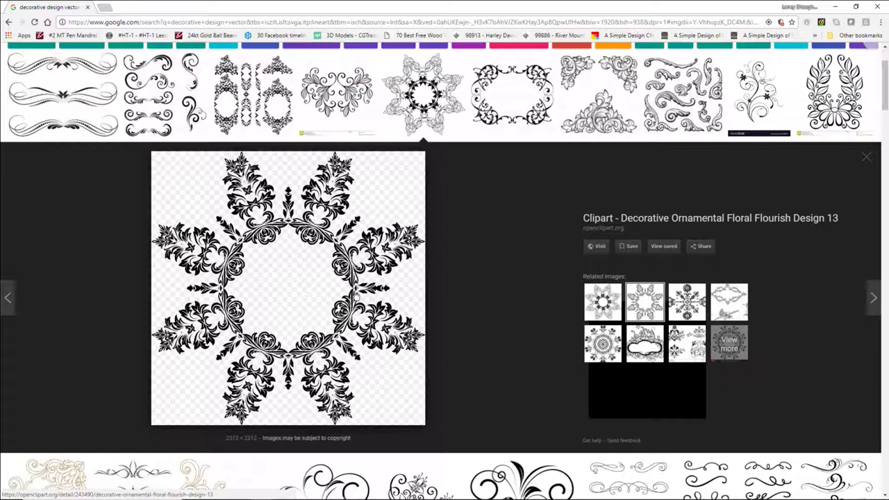
pyautogui.click(601, 130)
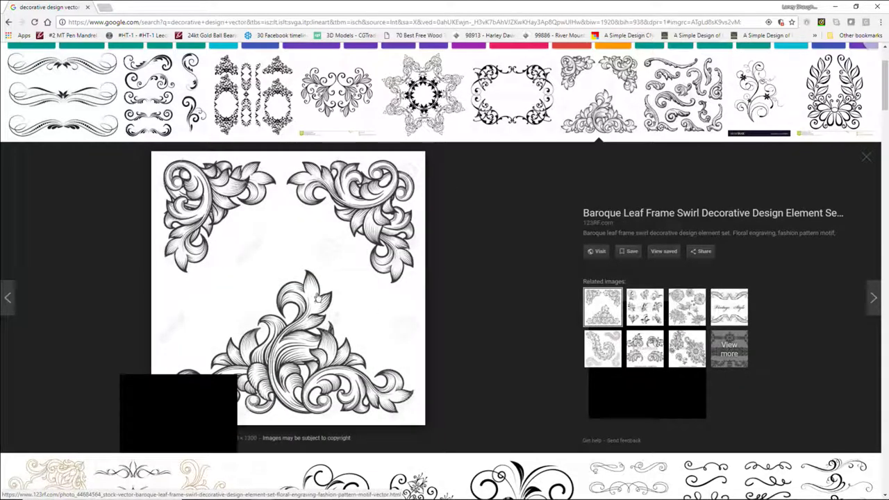
# Step: Save the baroque image as a JPEG into handyProjects and return to VCarve Pro
pyautogui.rightClick(345, 300)
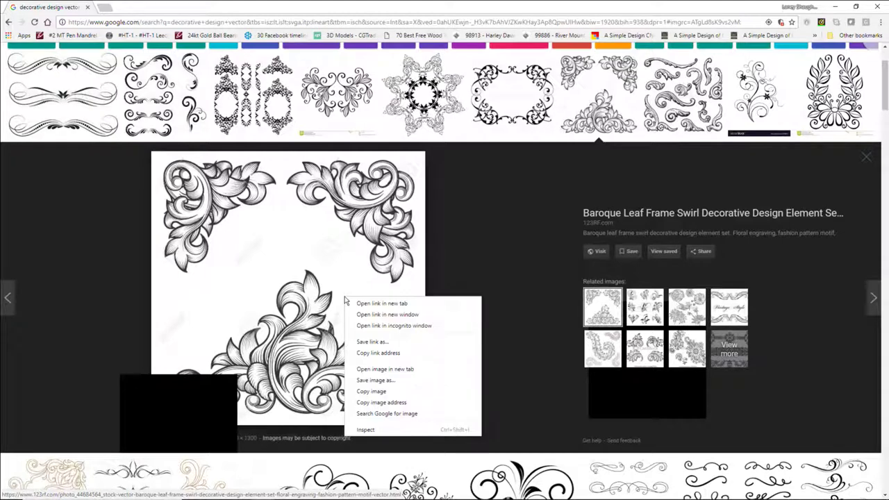
pyautogui.click(369, 380)
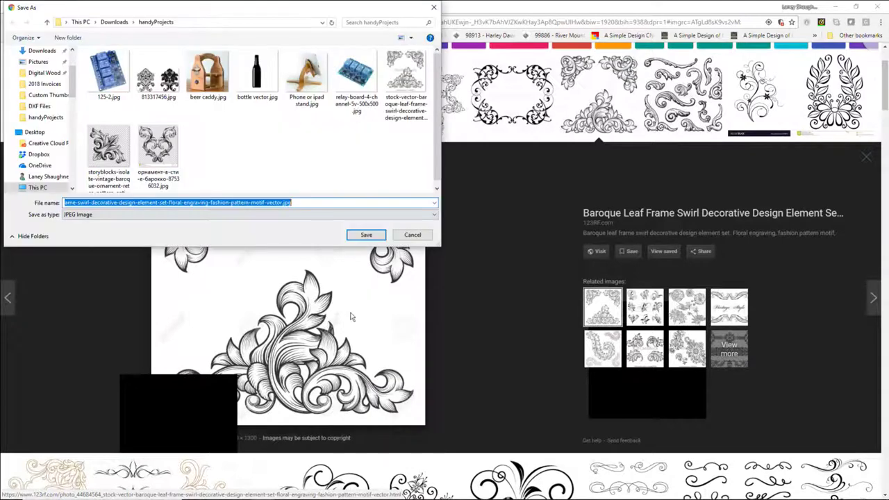
pyautogui.click(366, 236)
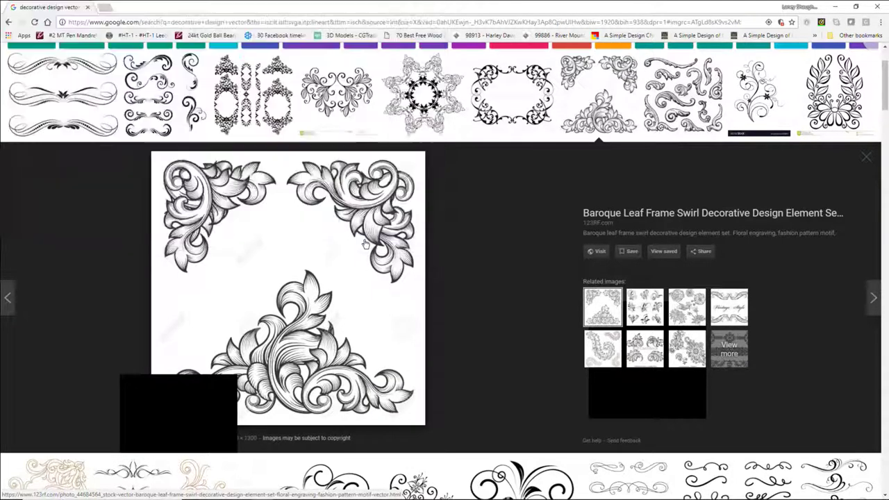
pyautogui.click(565, 479)
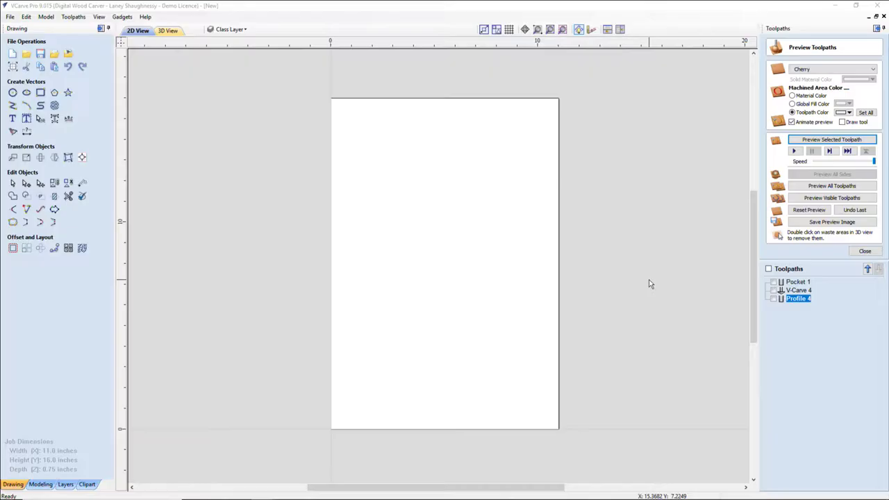
# Step: Import the 44684564-baroque image from handyProjects as a bitmap and zoom to it
pyautogui.click(69, 54)
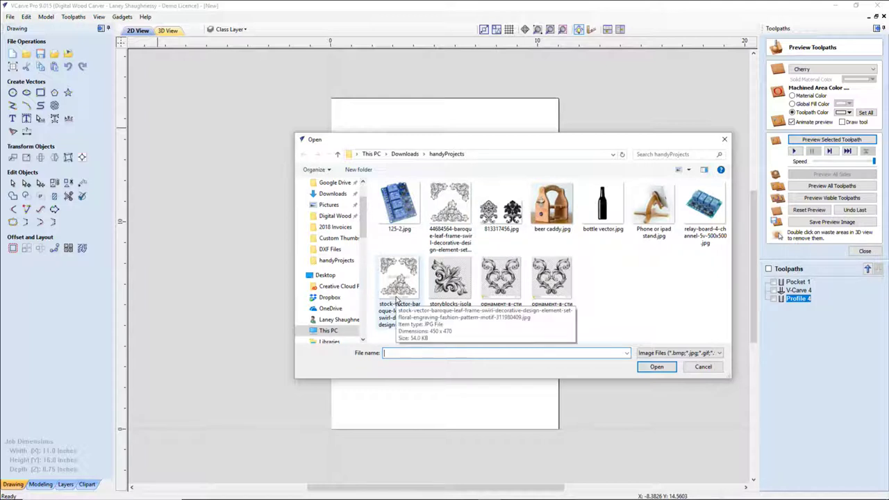
pyautogui.doubleClick(451, 206)
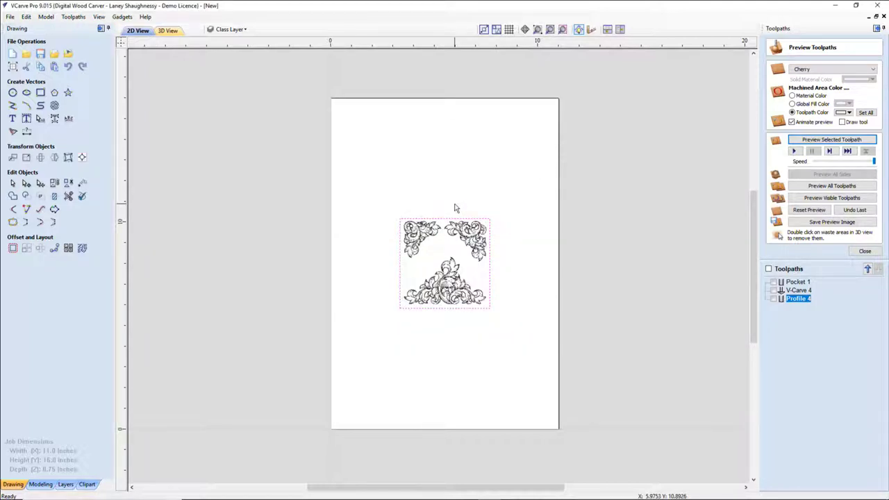
pyautogui.click(561, 30)
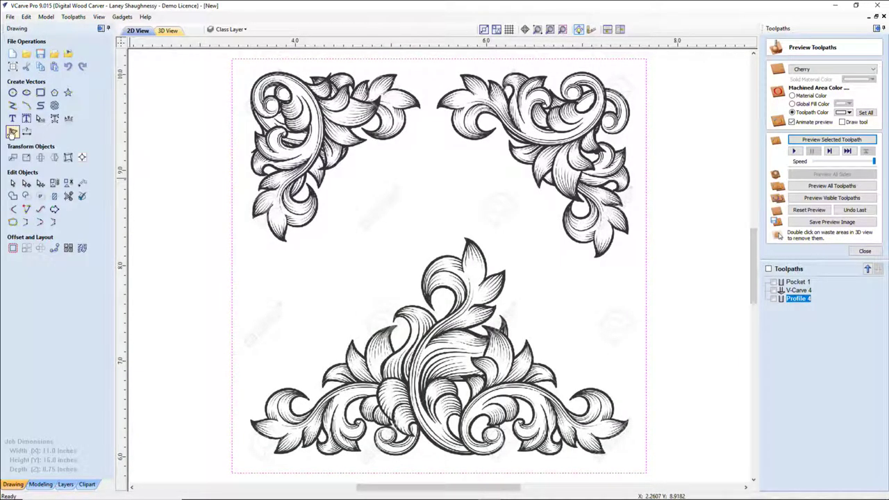
# Step: Turn off the bitmap fading in Trace Bitmap, then close the form
pyautogui.click(12, 132)
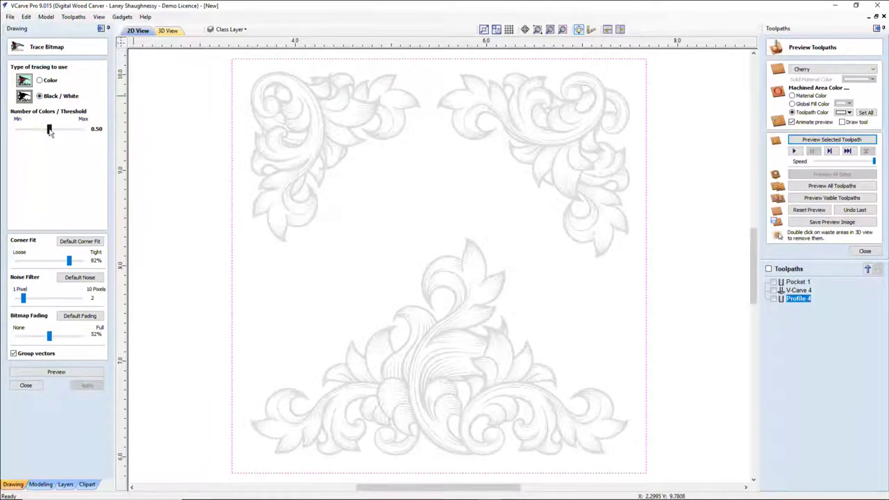
pyautogui.click(15, 334)
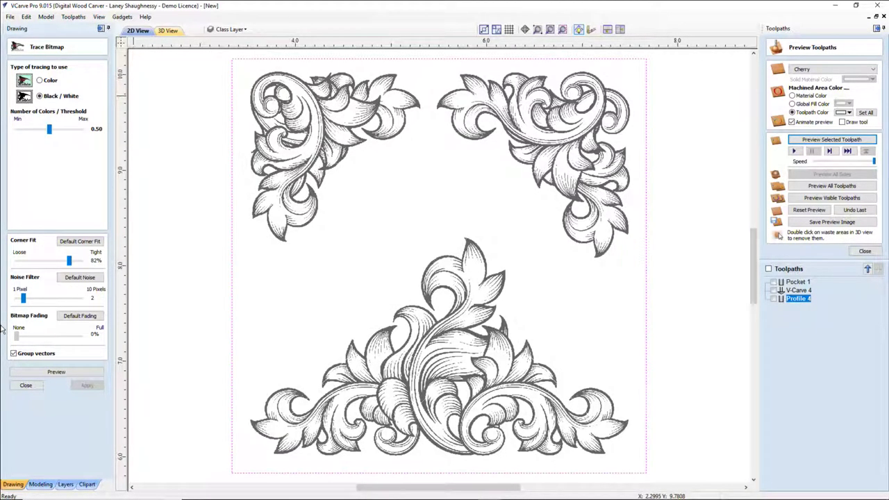
pyautogui.scroll(-3, 438, 210)
pyautogui.scroll(-2, 438, 209)
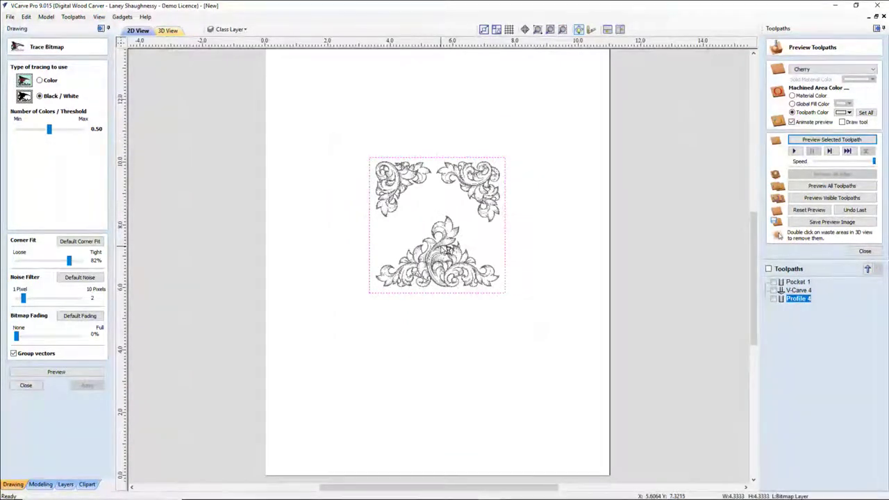
pyautogui.click(26, 386)
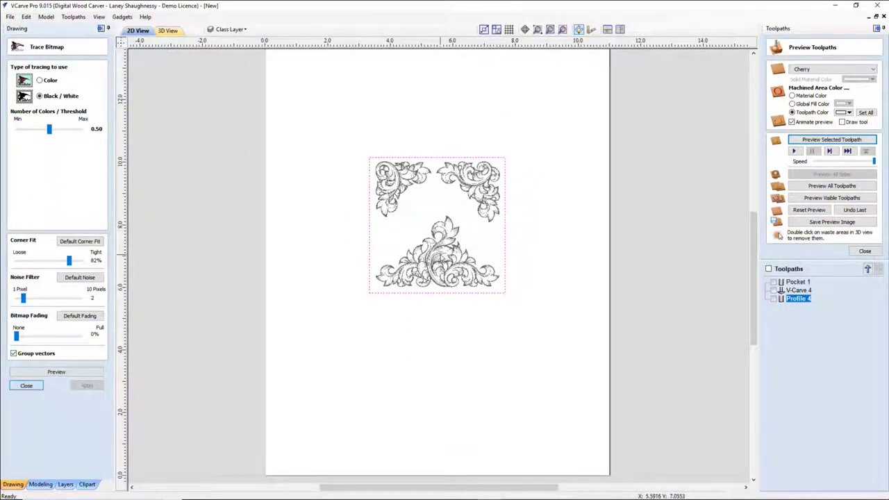
# Step: Move the ornament bitmap aside, delete the two damask images, and place the flourish on the sheet
pyautogui.click(431, 247)
pyautogui.moveTo(431, 247); pyautogui.dragTo(562, 265)
pyautogui.click(421, 237)
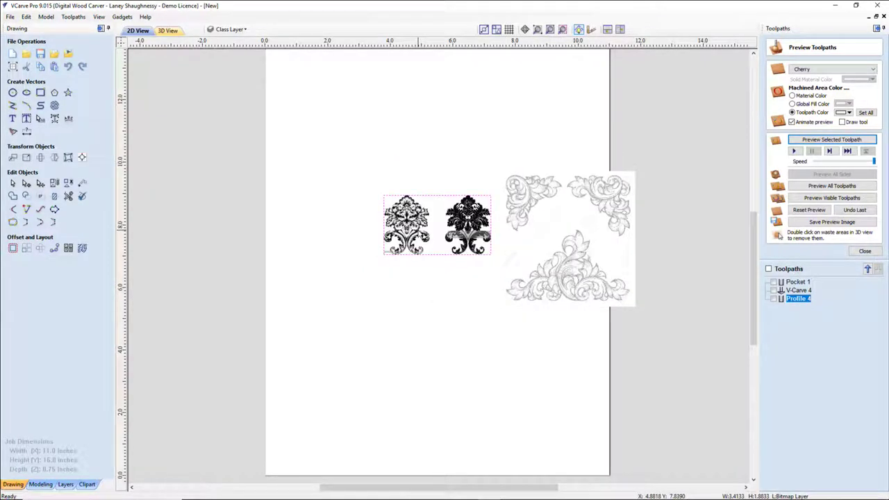
pyautogui.press('Delete')
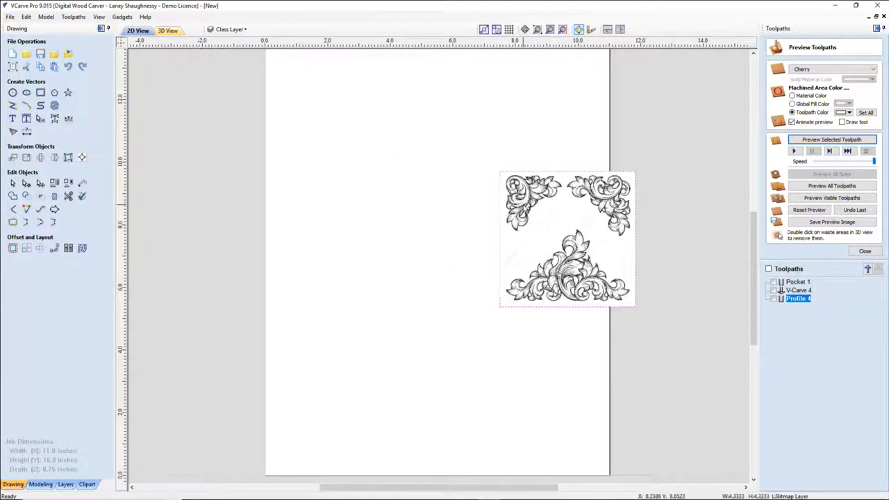
pyautogui.click(522, 206)
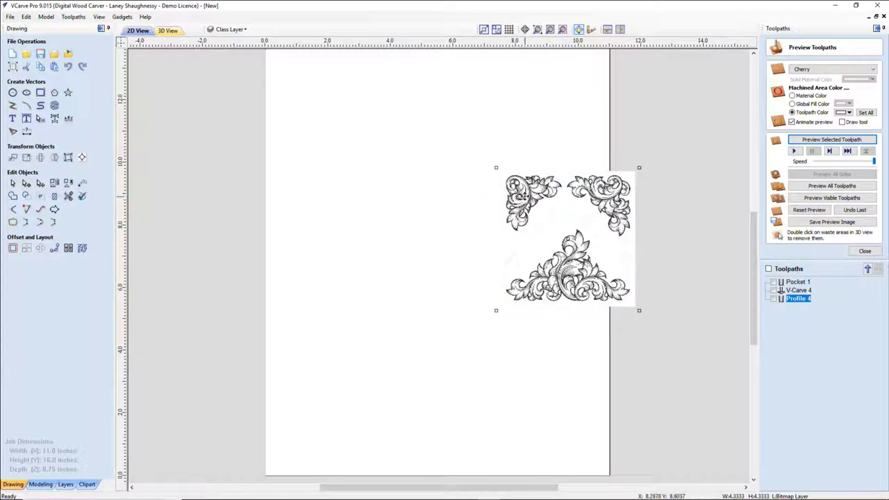
pyautogui.moveTo(525, 196); pyautogui.dragTo(400, 191)
pyautogui.scroll(3, 427, 199)
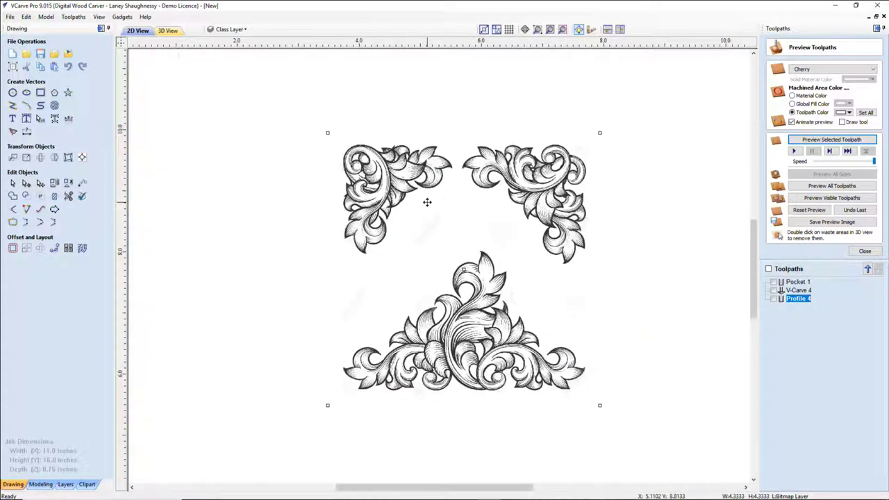
# Step: Trace the flourish bitmap with 0% fading and a 0.82 threshold, previewing the vectors
pyautogui.click(13, 132)
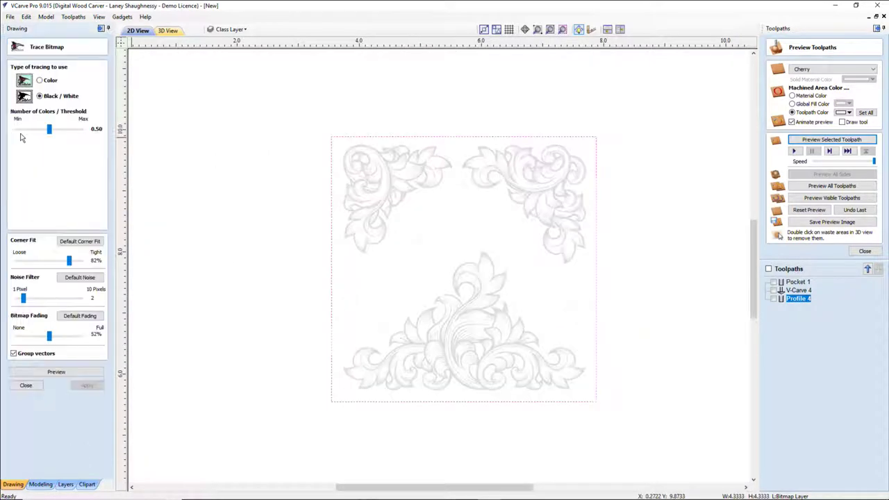
pyautogui.scroll(3, 459, 274)
pyautogui.scroll(1, 458, 275)
pyautogui.scroll(-2, 459, 275)
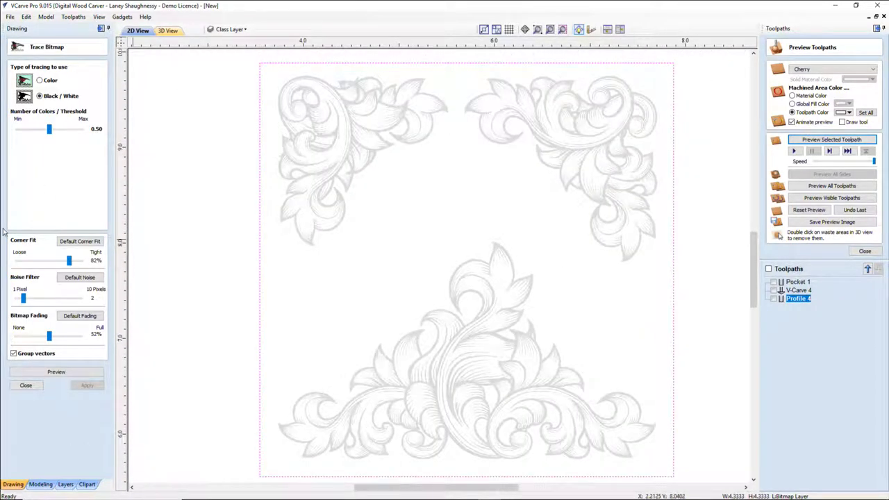
pyautogui.moveTo(49, 335); pyautogui.dragTo(15, 336)
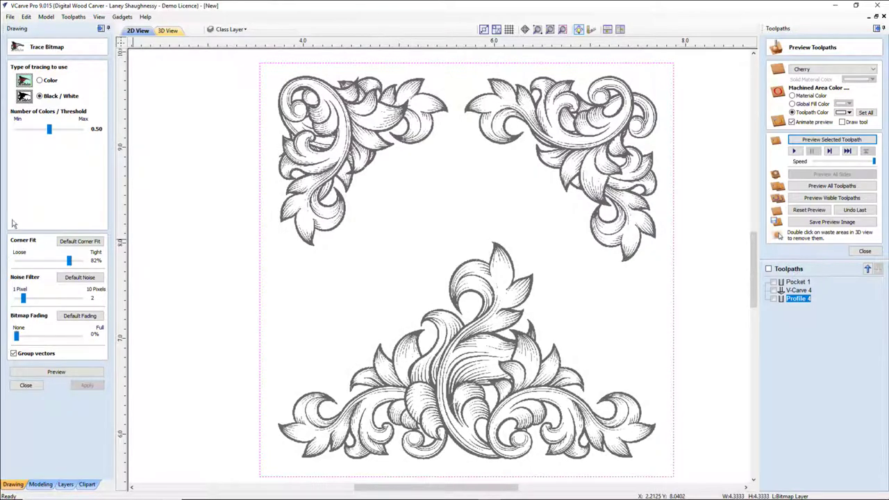
pyautogui.moveTo(49, 132); pyautogui.dragTo(68, 140)
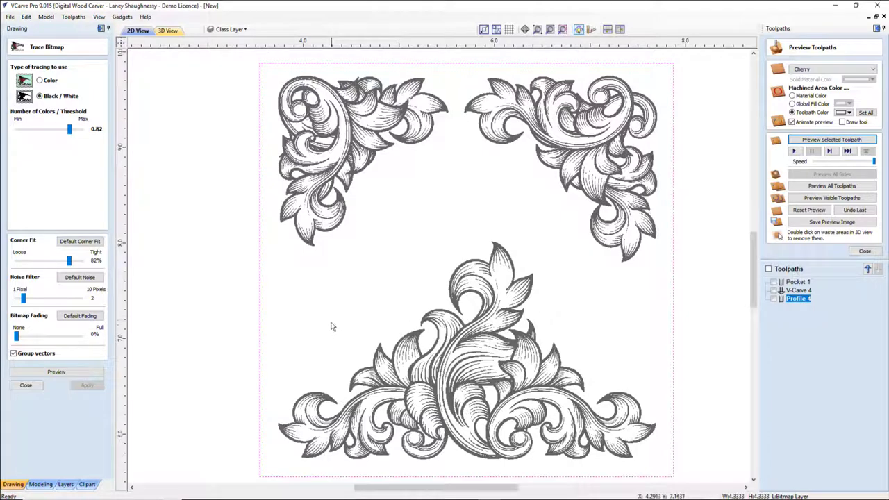
pyautogui.click(65, 373)
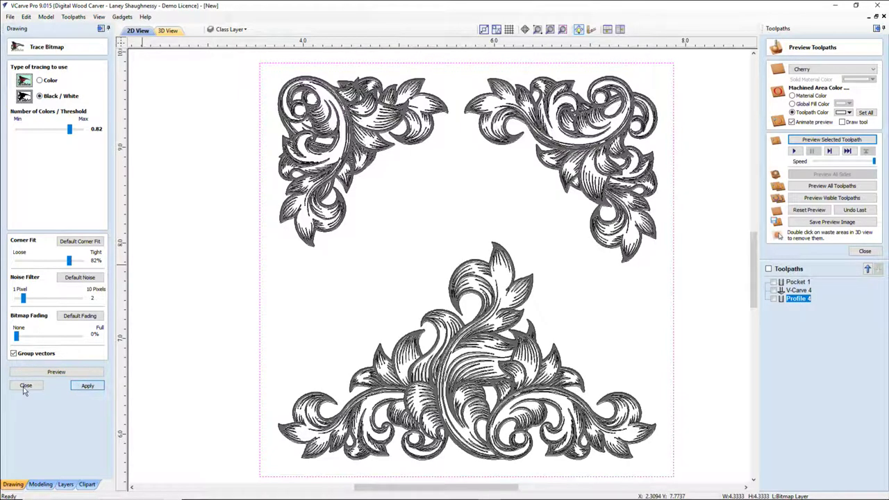
pyautogui.click(25, 387)
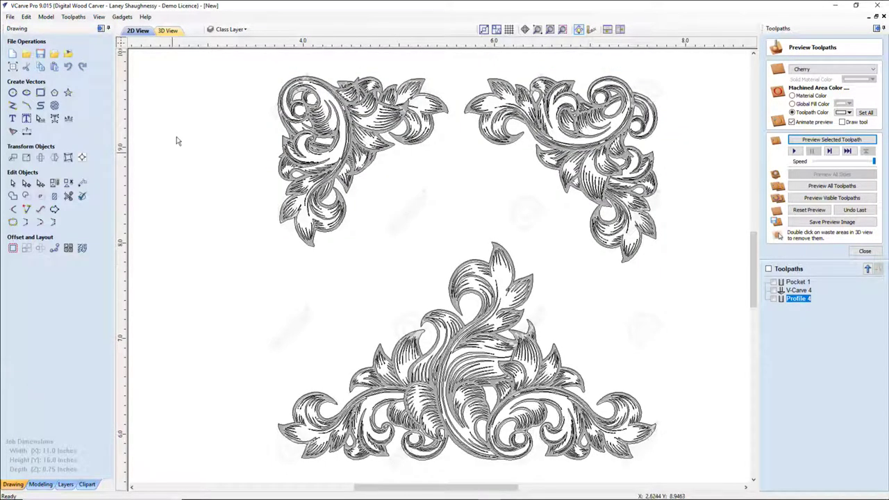
# Step: Hide the Bitmap Layer and ungroup the traced vectors
pyautogui.click(229, 29)
pyautogui.click(222, 44)
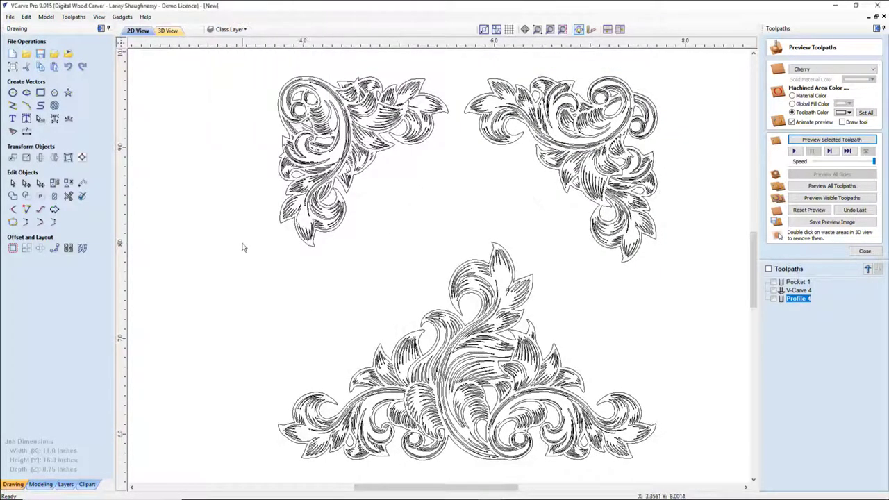
pyautogui.click(313, 212)
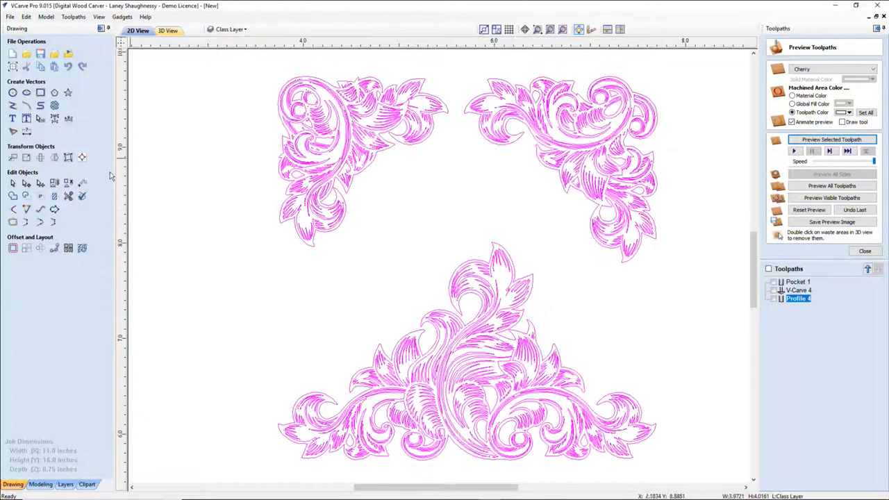
pyautogui.click(68, 184)
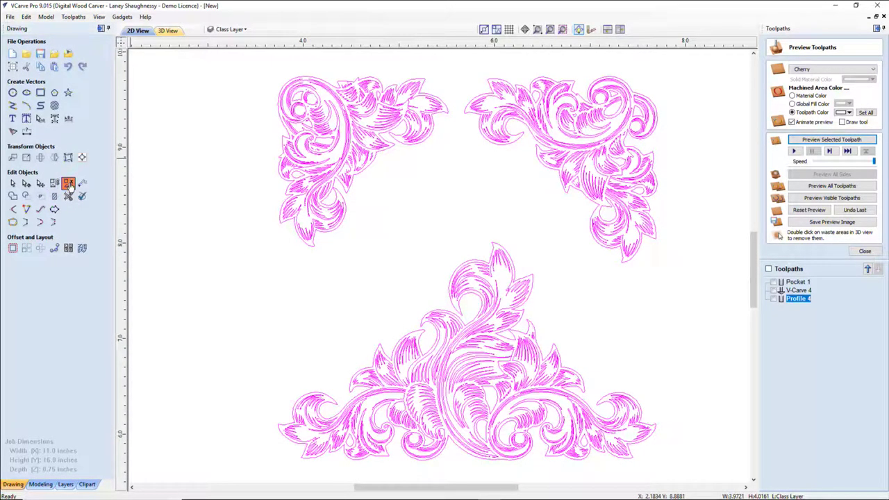
pyautogui.click(221, 101)
# Step: Select the top-left and top-right corner scrolls and the bottom ornament
pyautogui.moveTo(217, 64); pyautogui.dragTo(453, 261)
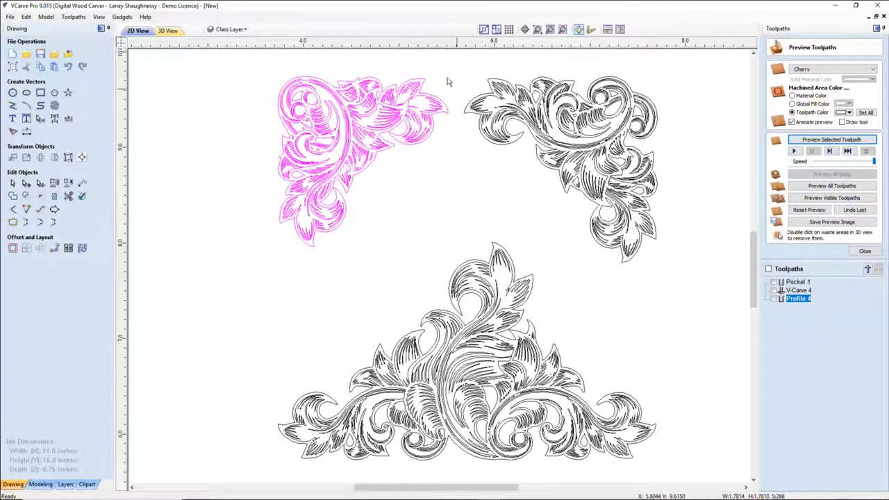
pyautogui.moveTo(453, 56); pyautogui.dragTo(687, 268)
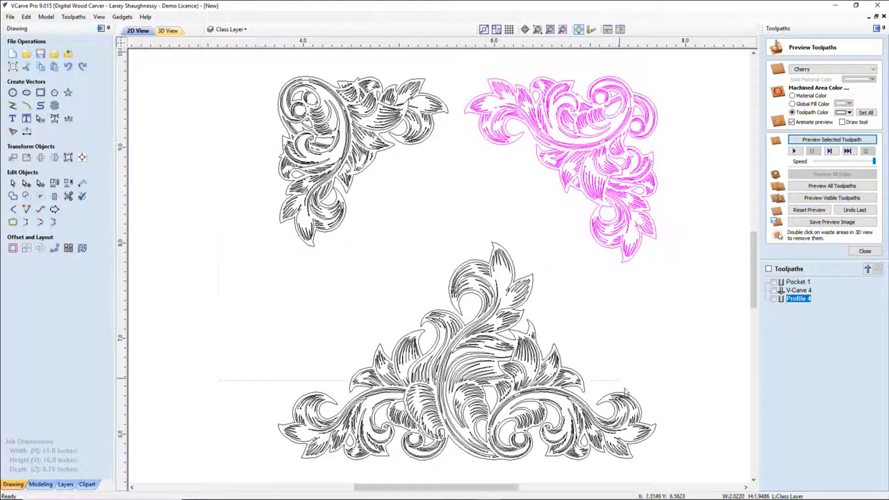
pyautogui.moveTo(625, 392); pyautogui.dragTo(686, 463)
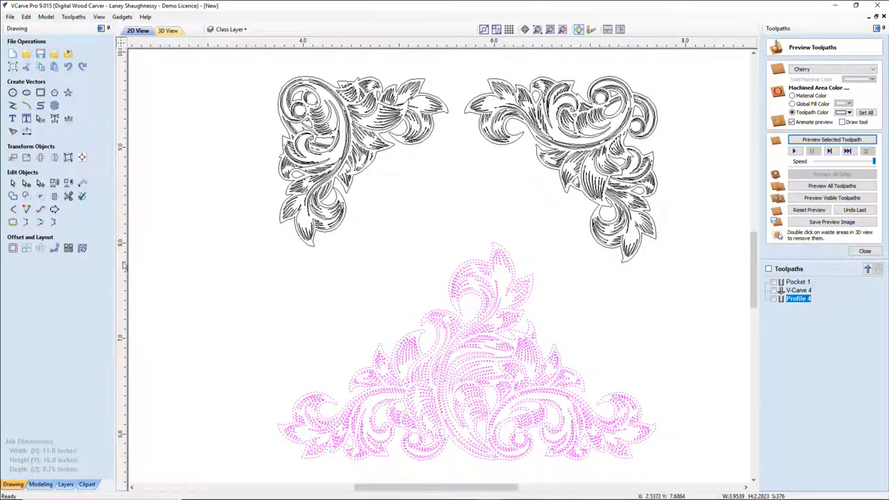
# Step: Select all three ornaments together and scale them up to fill the sheet
pyautogui.scroll(-2, 243, 273)
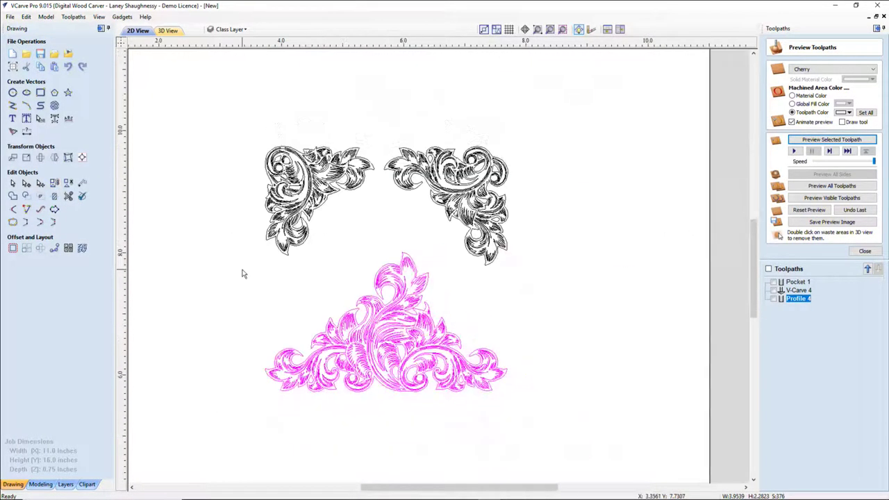
pyautogui.scroll(-4, 244, 274)
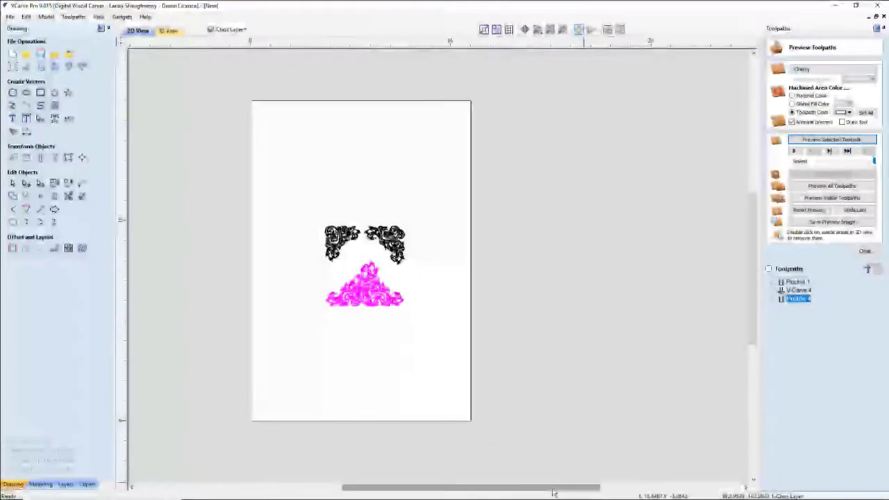
pyautogui.moveTo(553, 492); pyautogui.dragTo(498, 493)
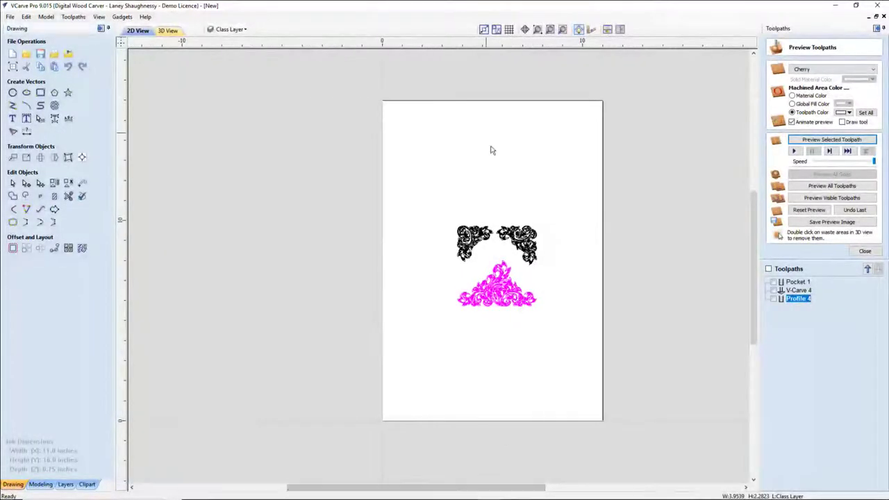
pyautogui.click(467, 239)
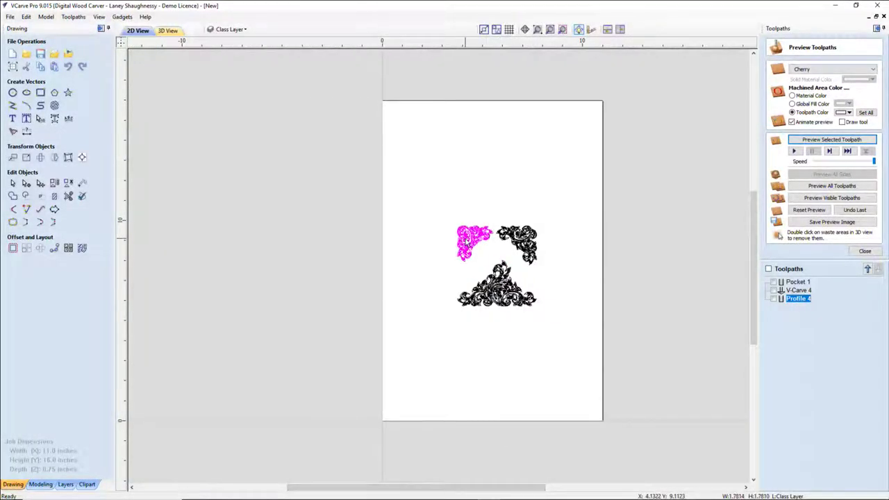
pyautogui.click(467, 238)
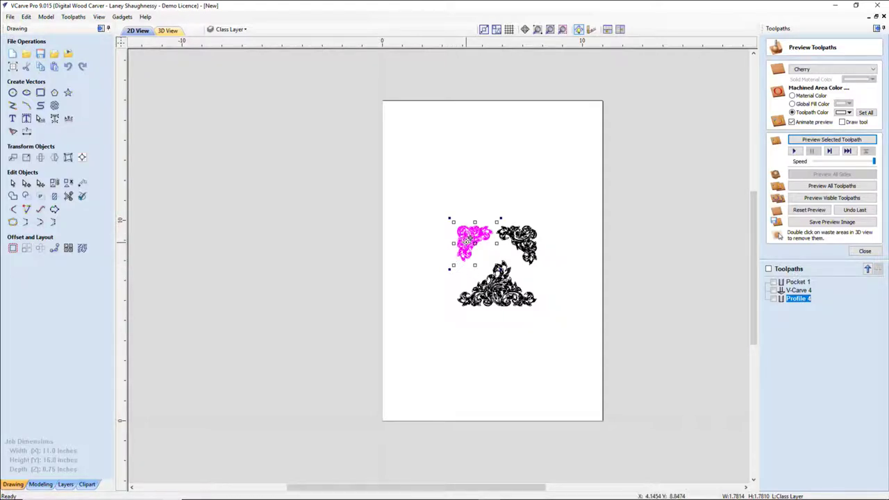
pyautogui.moveTo(434, 209); pyautogui.dragTo(586, 361)
pyautogui.click(471, 240)
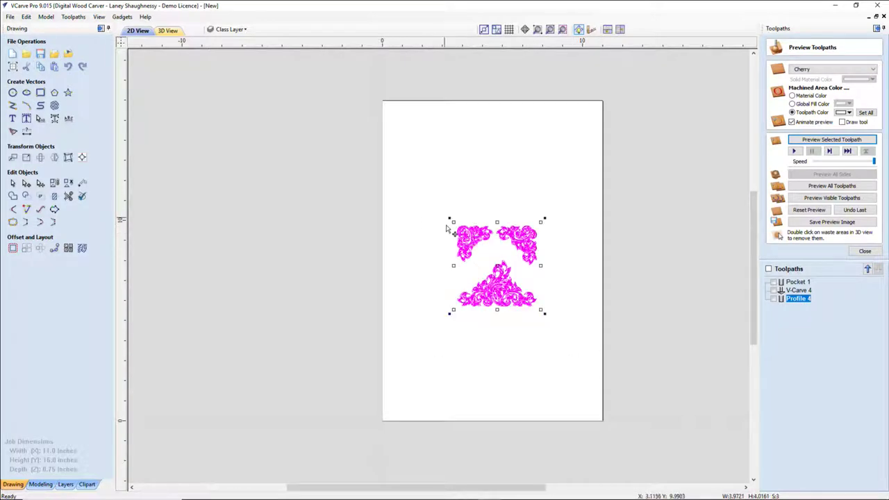
pyautogui.click(432, 190)
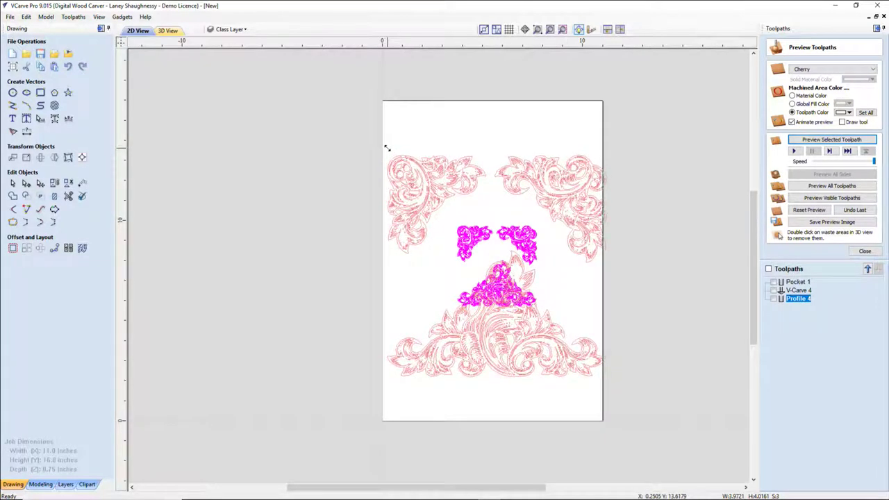
pyautogui.moveTo(387, 148); pyautogui.dragTo(387, 148)
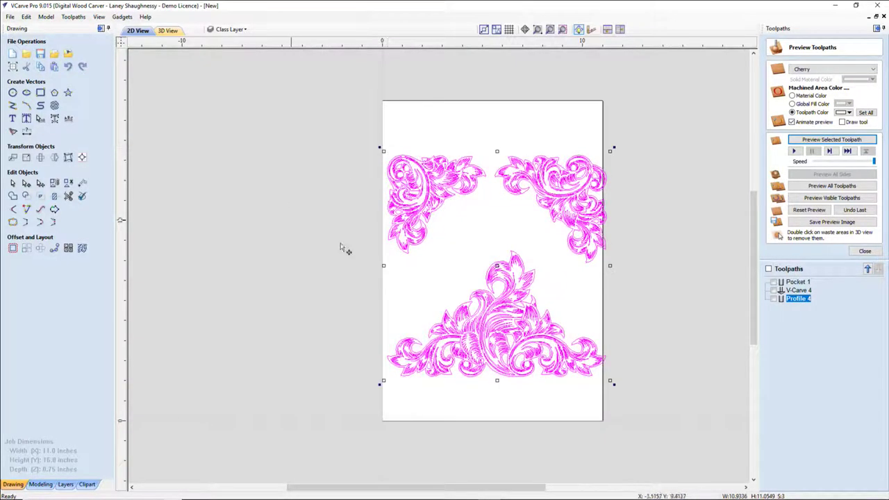
# Step: Align the three ornaments to the material centre and clear the selection
pyautogui.click(82, 157)
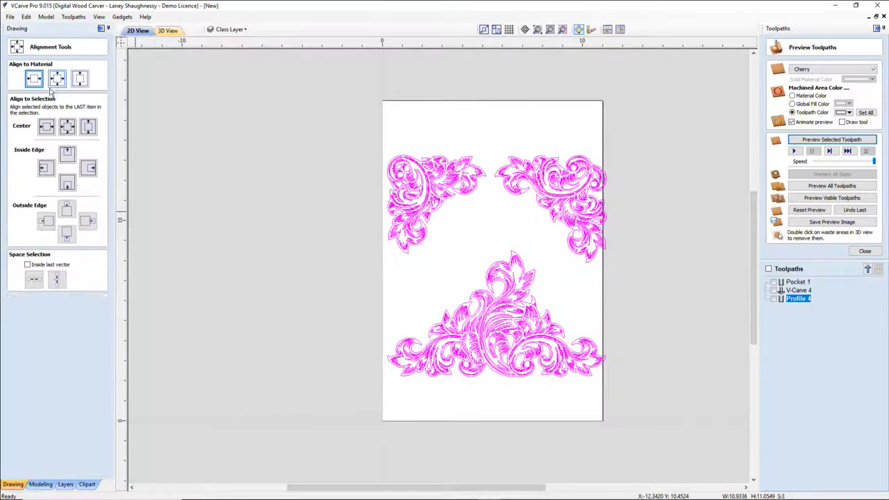
pyautogui.click(60, 79)
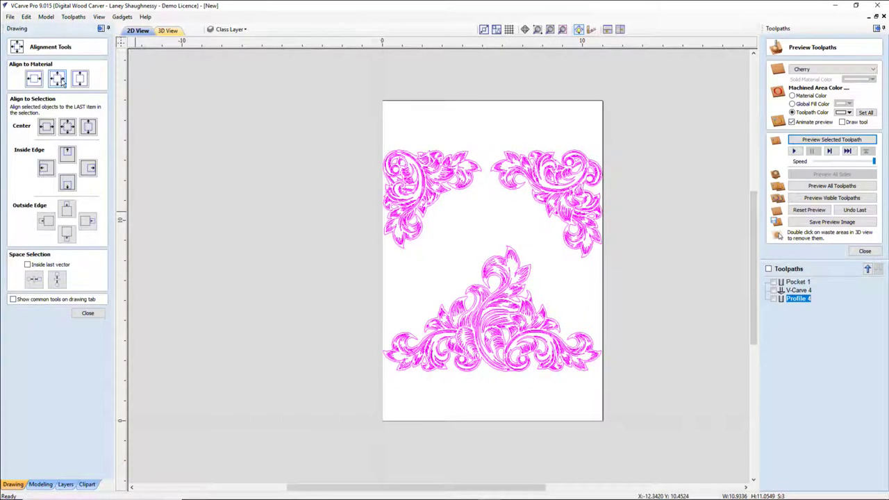
pyautogui.click(87, 313)
pyautogui.click(424, 193)
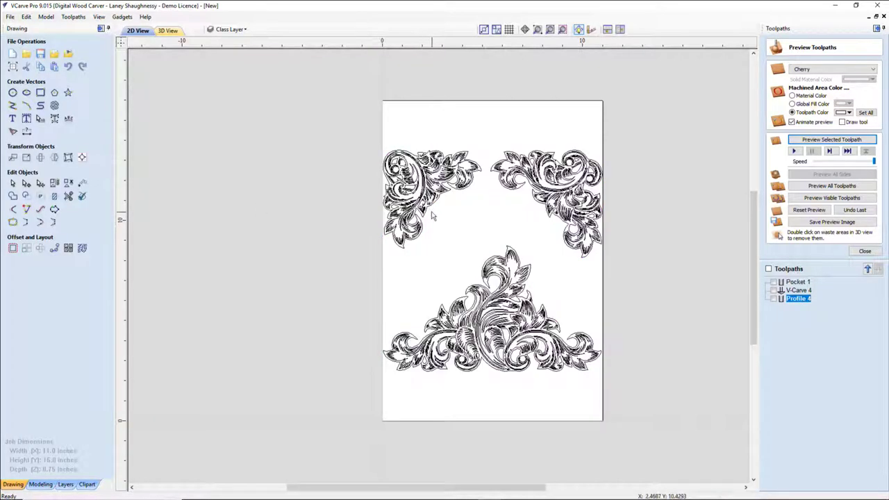
# Step: Select all ornaments with Ctrl+A and shrink the group slightly inward
pyautogui.scroll(-2, 431, 216)
pyautogui.scroll(3, 329, 181)
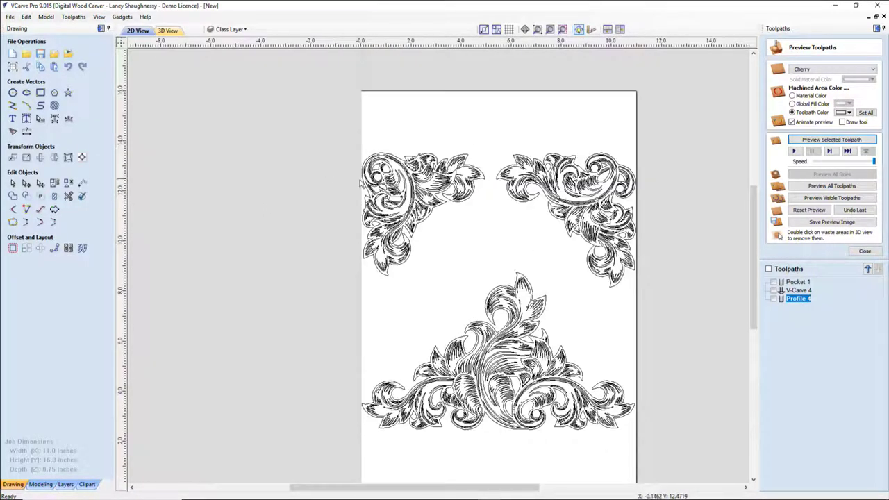
pyautogui.click(411, 190)
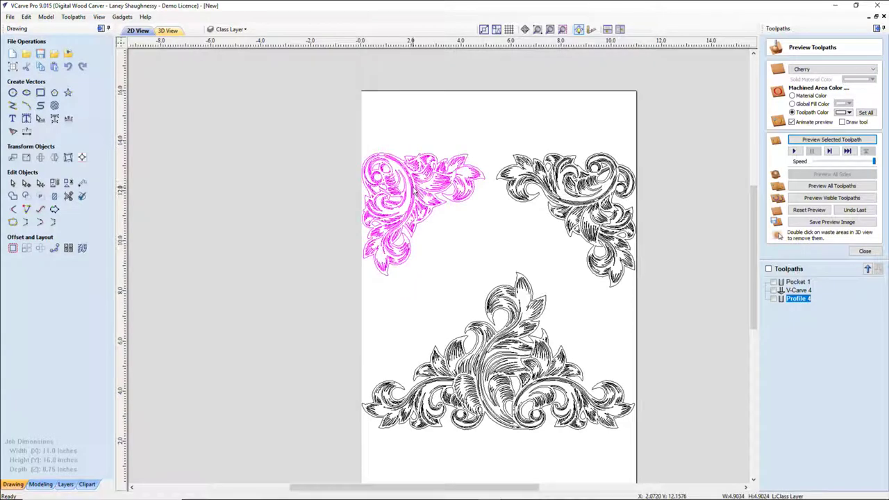
pyautogui.click(414, 191)
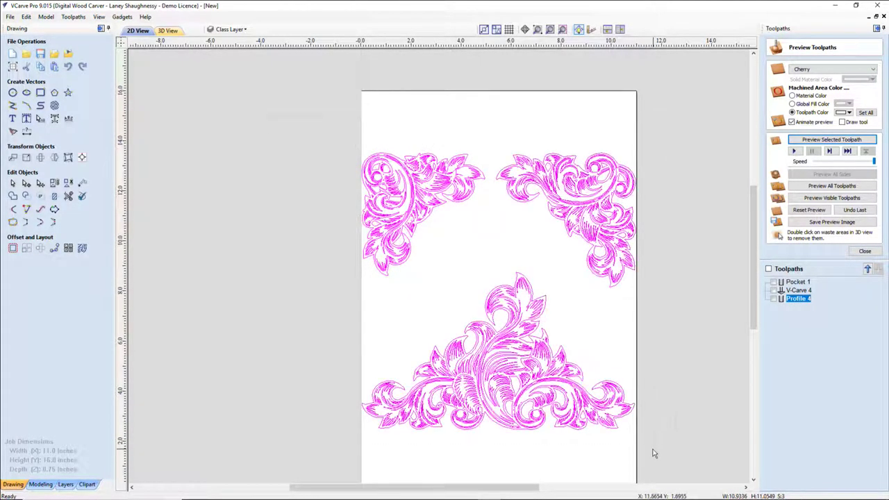
pyautogui.hotkey('ctrl', 'a')
pyautogui.click(393, 221)
pyautogui.click(362, 152)
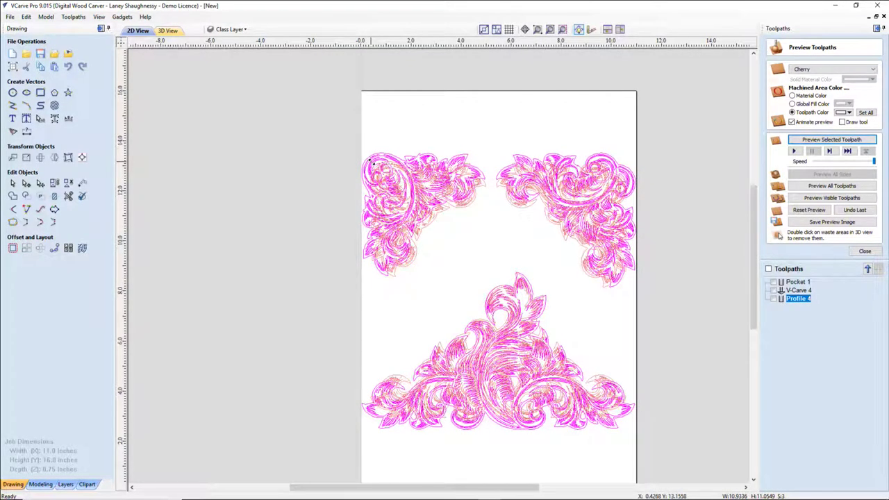
pyautogui.click(436, 255)
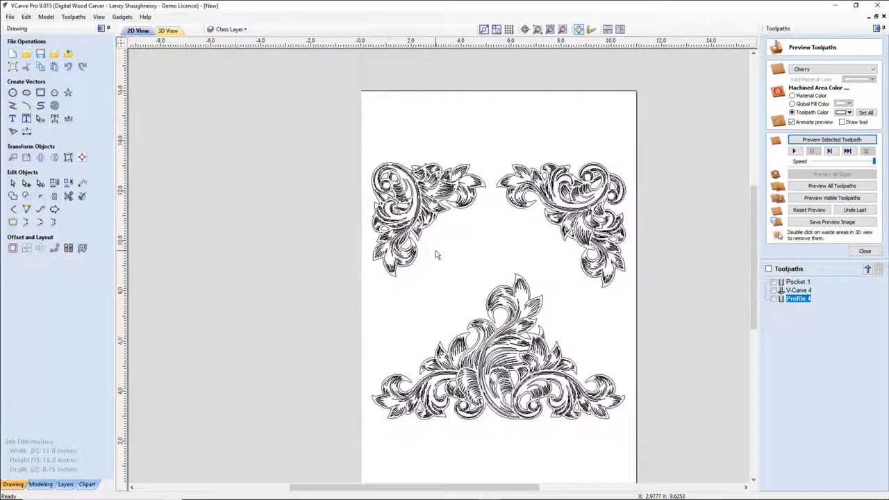
# Step: Select the corner ornaments and zoom in to inspect how they sit near the edges
pyautogui.click(418, 197)
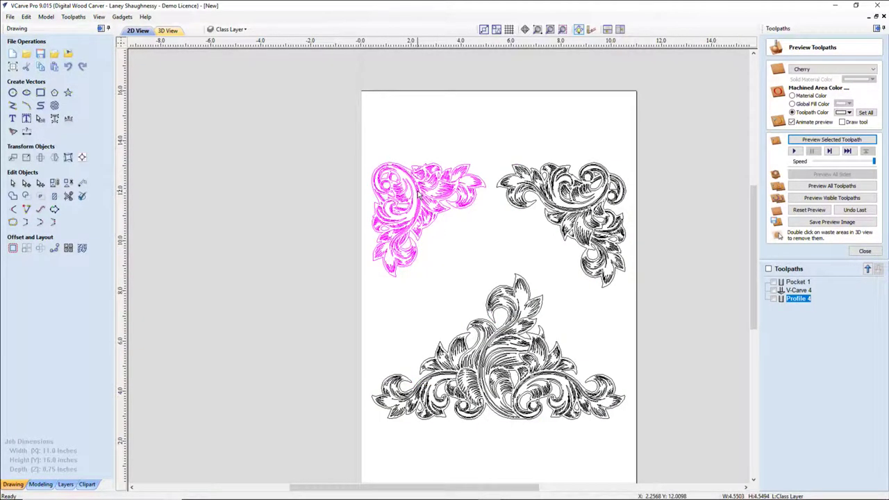
pyautogui.click(584, 216)
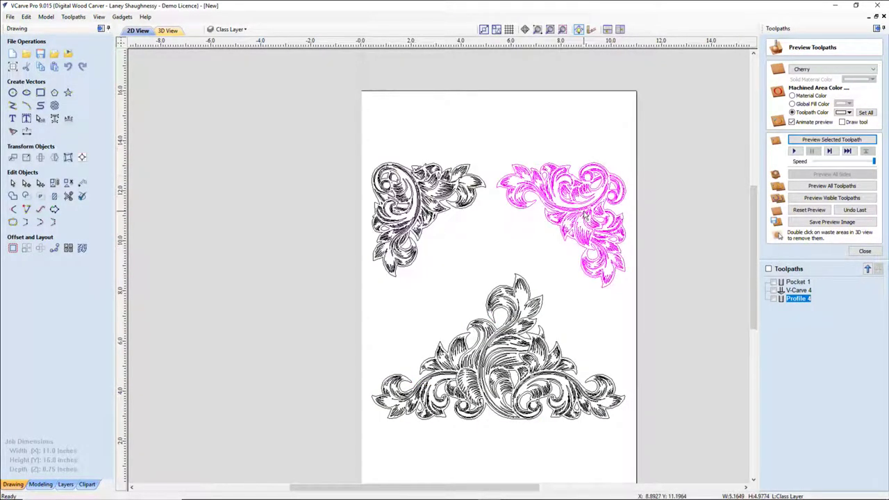
pyautogui.scroll(3, 584, 182)
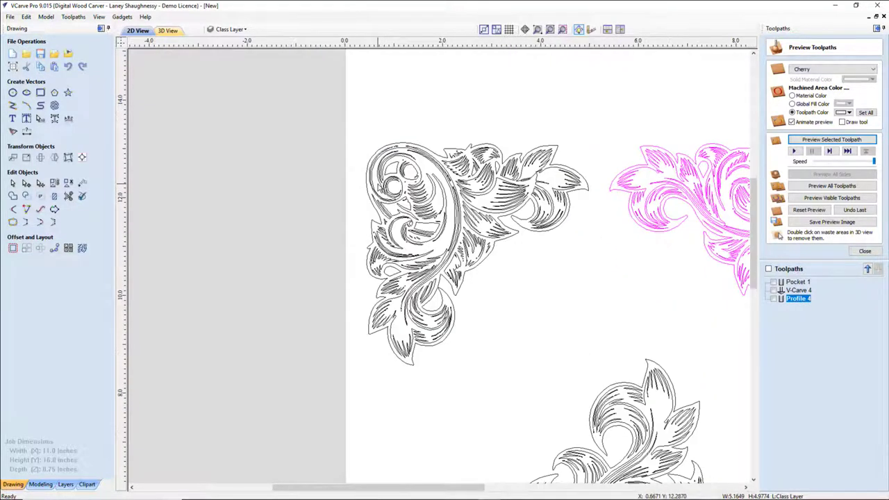
pyautogui.scroll(-3, 606, 194)
pyautogui.scroll(4, 605, 194)
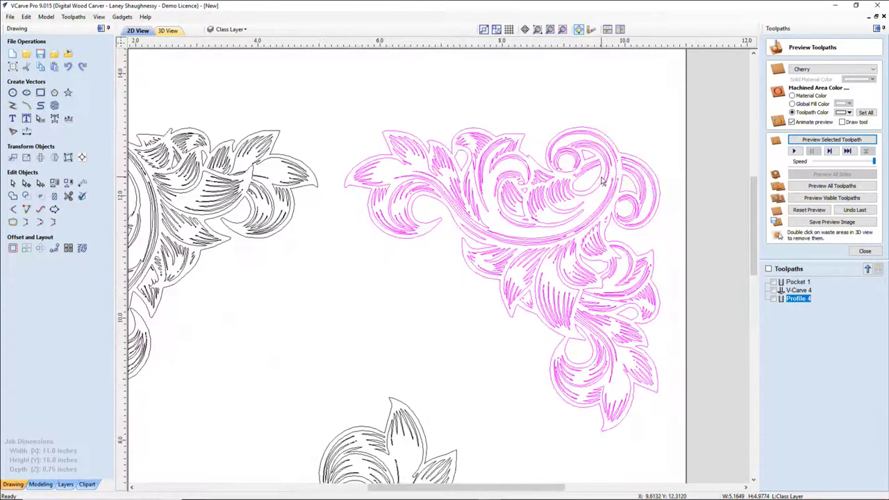
pyautogui.scroll(-3, 598, 180)
pyautogui.scroll(4, 333, 167)
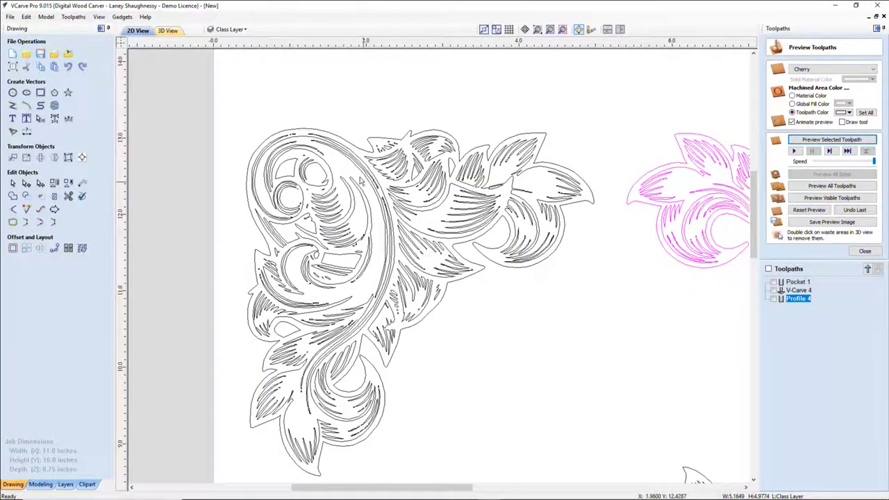
pyautogui.scroll(-4, 327, 265)
pyautogui.scroll(3, 494, 239)
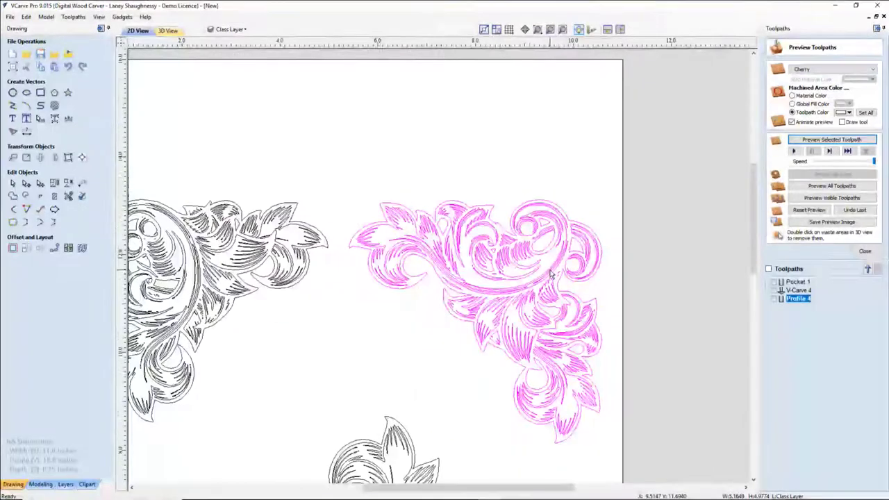
pyautogui.scroll(-2, 550, 275)
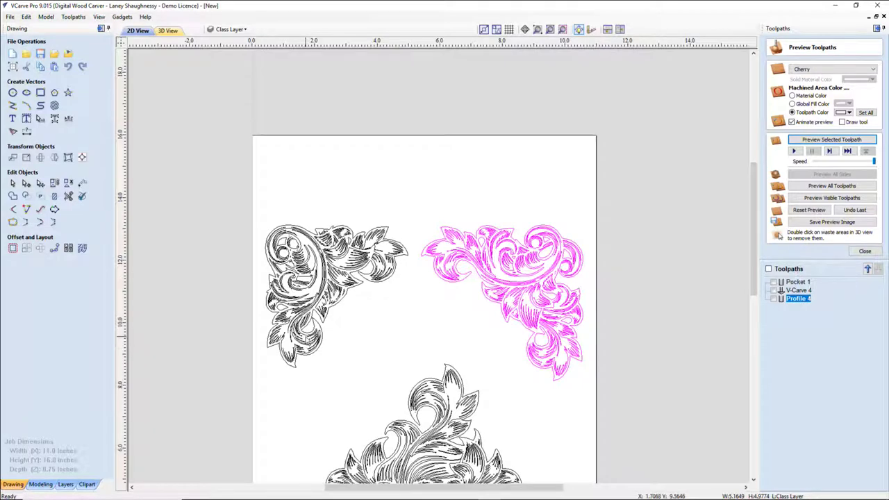
pyautogui.scroll(-2, 346, 324)
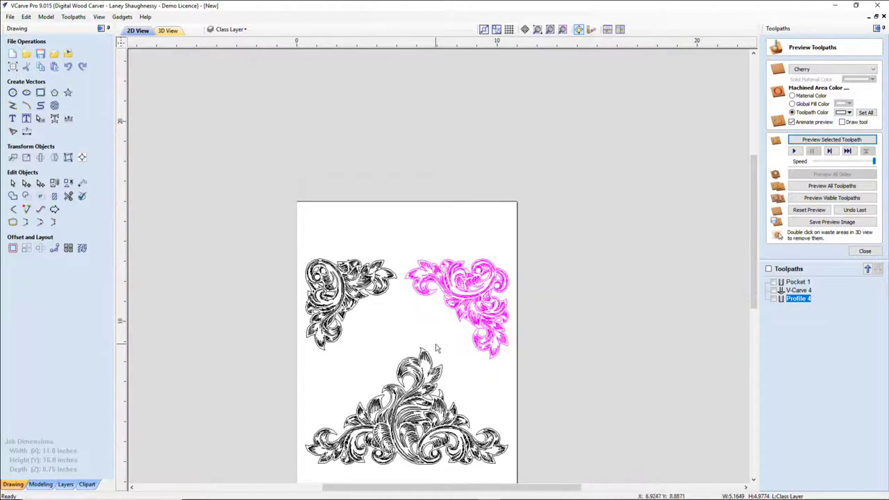
pyautogui.scroll(2, 436, 348)
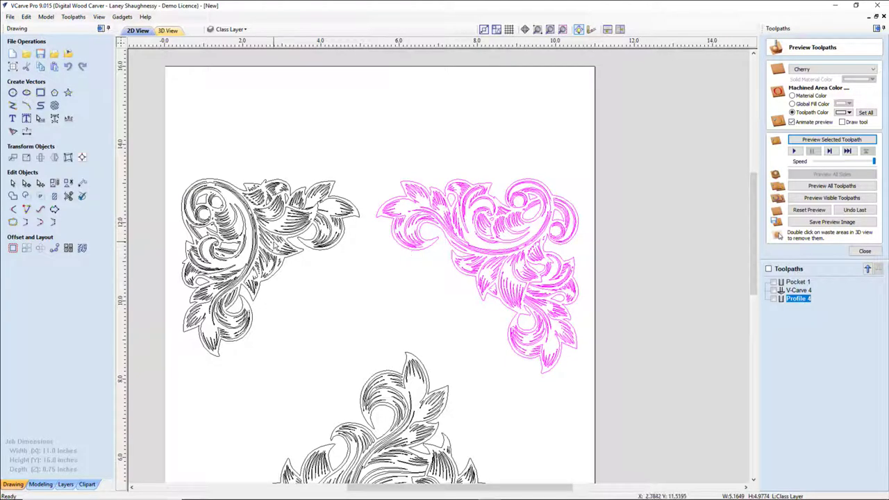
# Step: Select the right corner scroll and nudge it up three arrow-key steps toward the top edge
pyautogui.click(262, 242)
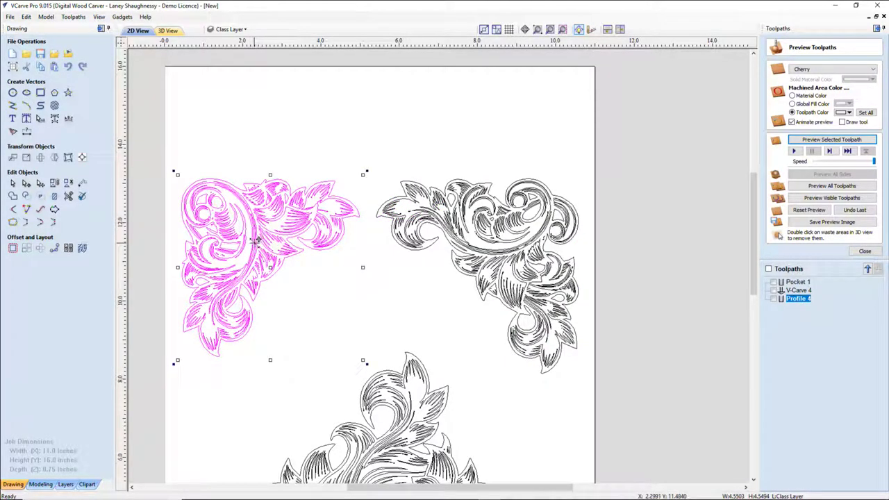
pyautogui.click(637, 159)
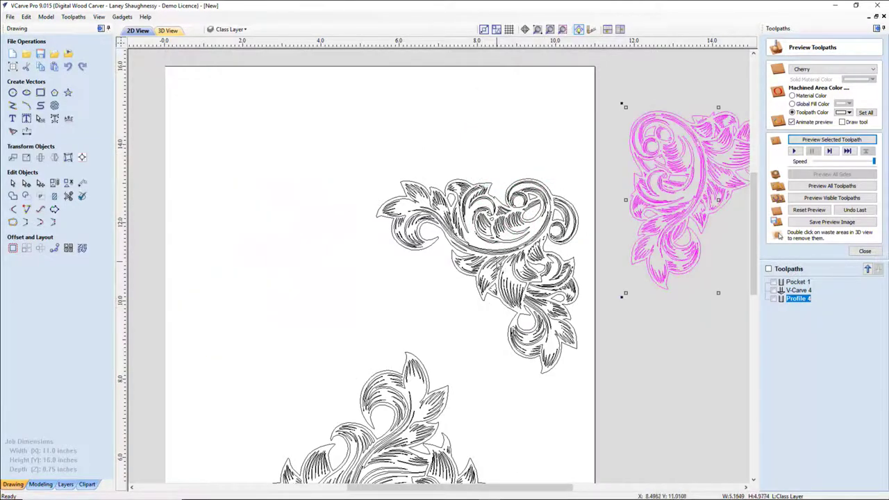
pyautogui.click(501, 265)
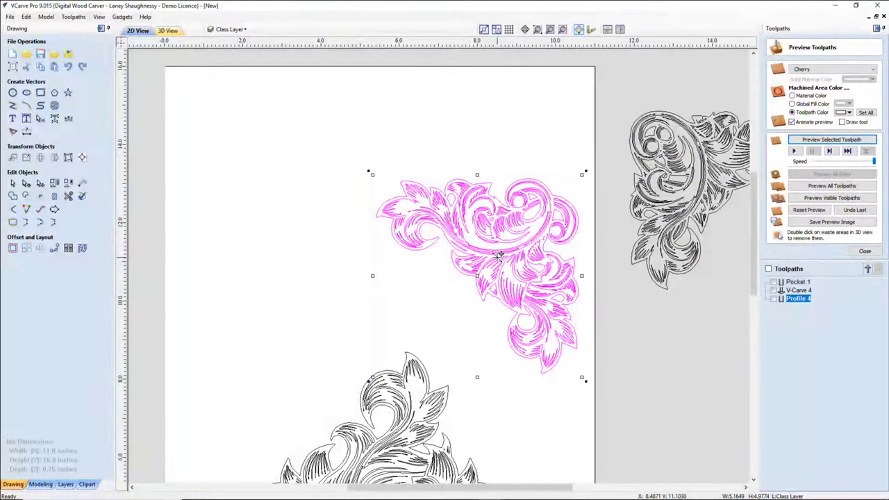
pyautogui.press('Up')
pyautogui.press('Up')
pyautogui.press('Up')
pyautogui.press('Up')
pyautogui.press('Up')
pyautogui.press('Up')
pyautogui.press('Up')
pyautogui.press('Up')
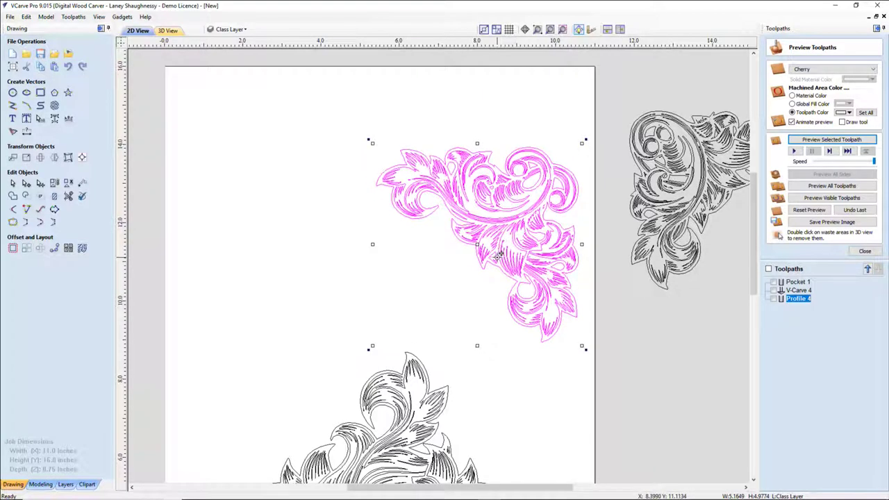
pyautogui.press('Up')
pyautogui.press('Up')
pyautogui.press('Up')
pyautogui.press('Up')
pyautogui.press('Up')
pyautogui.press('Up')
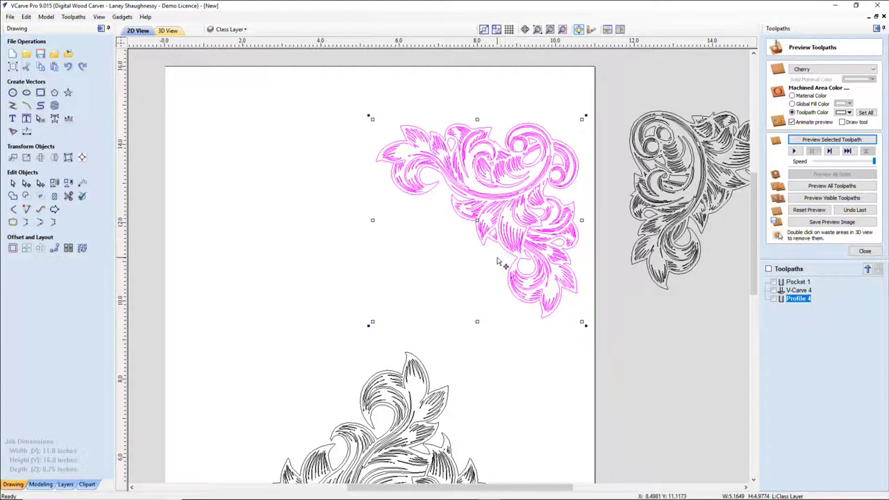
pyautogui.press('Up')
pyautogui.press('Up')
pyautogui.press('Up')
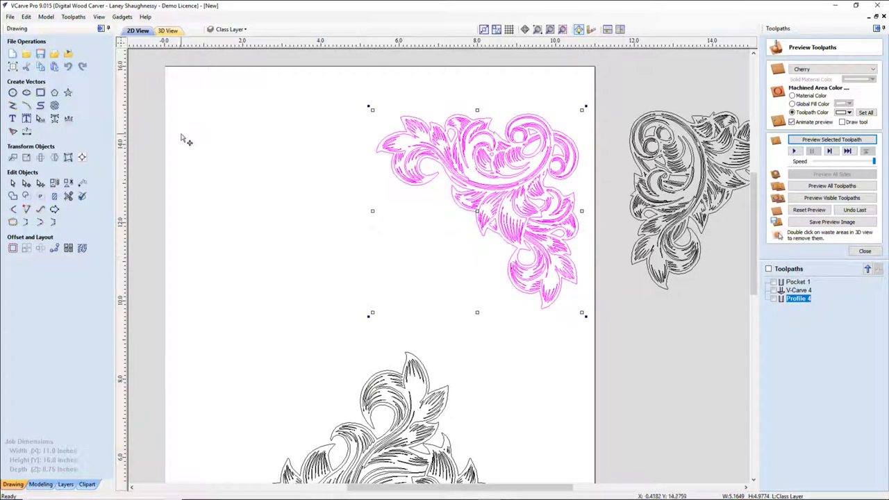
# Step: Create a mirrored copy of the corner scroll on the left, undoing the extra bottom copy
pyautogui.click(56, 158)
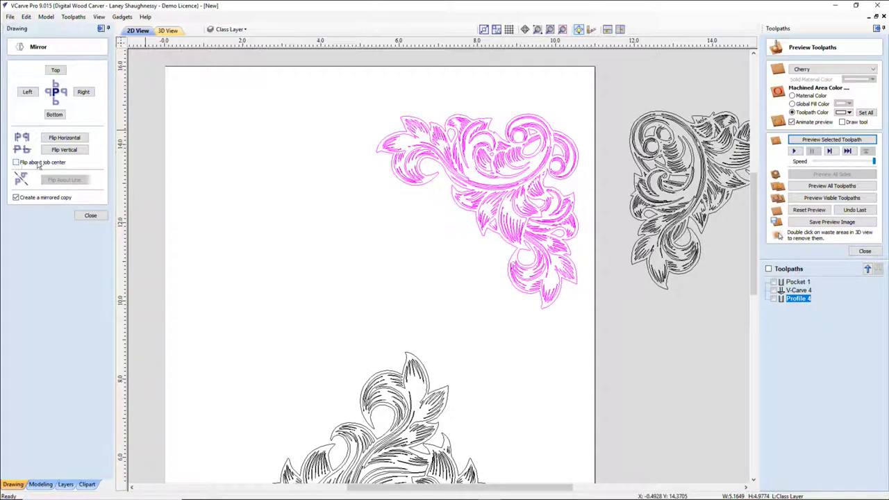
pyautogui.click(27, 92)
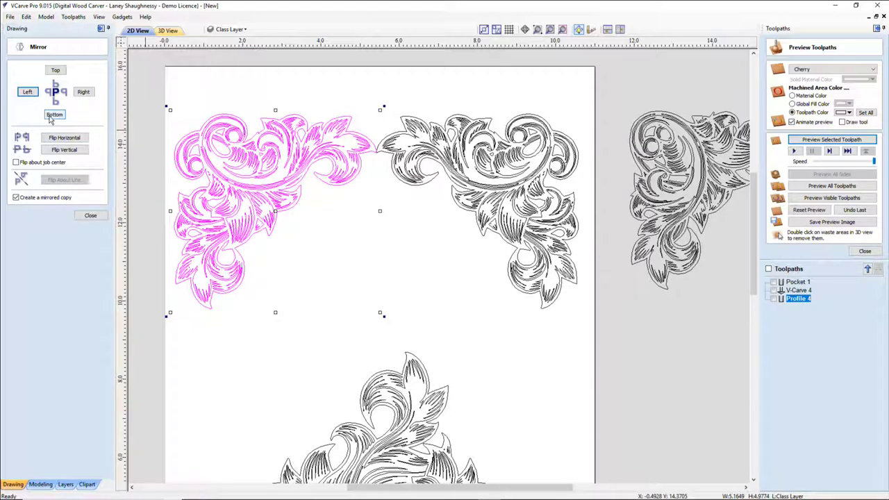
pyautogui.click(54, 114)
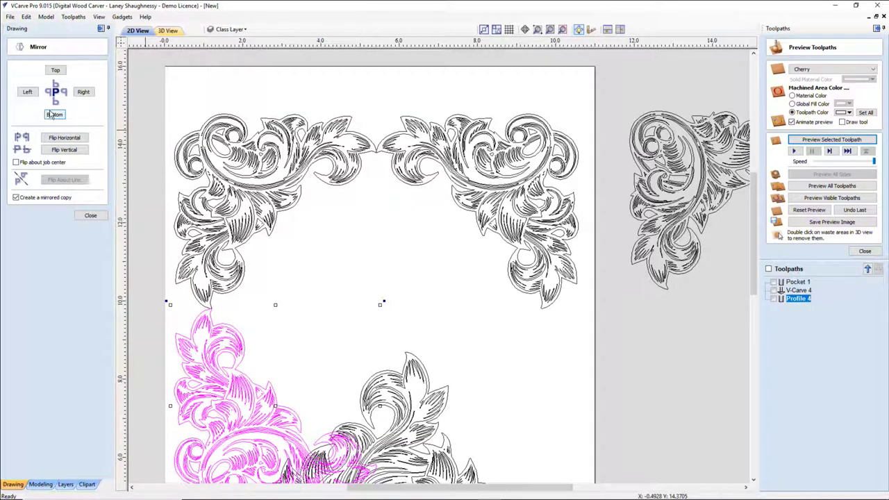
pyautogui.hotkey('ctrl', 'z')
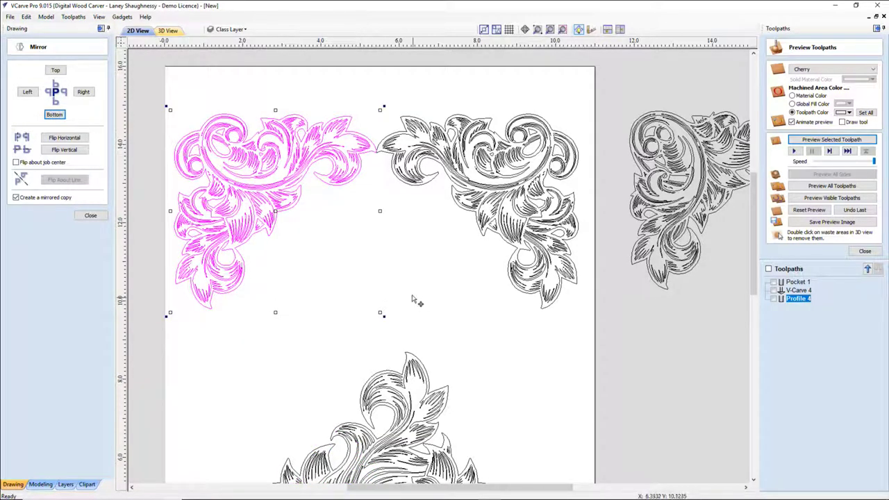
# Step: Flip the bottom ornament vertically in place, without making a copy
pyautogui.scroll(-3, 414, 301)
pyautogui.click(406, 394)
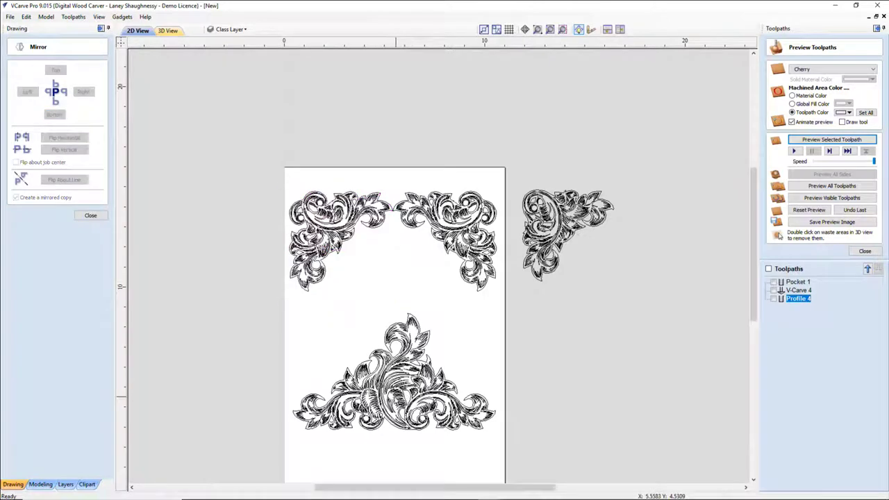
pyautogui.click(396, 393)
pyautogui.scroll(2, 396, 393)
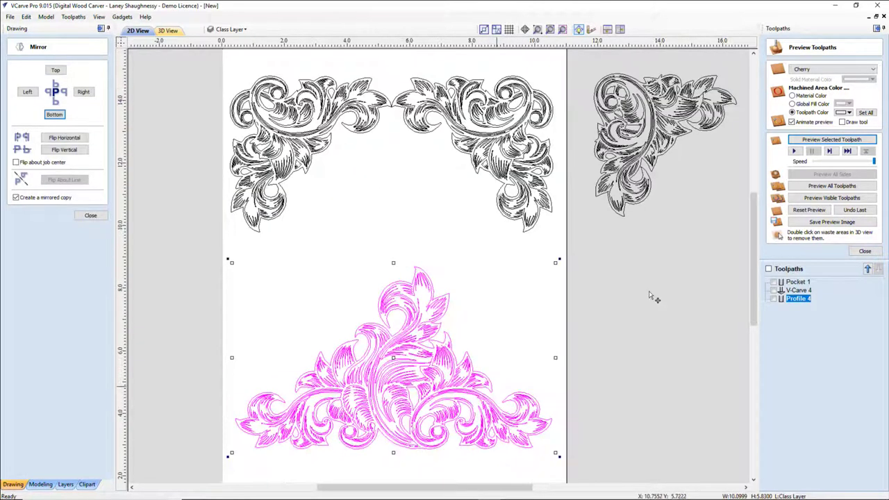
pyautogui.moveTo(753, 235); pyautogui.dragTo(752, 246)
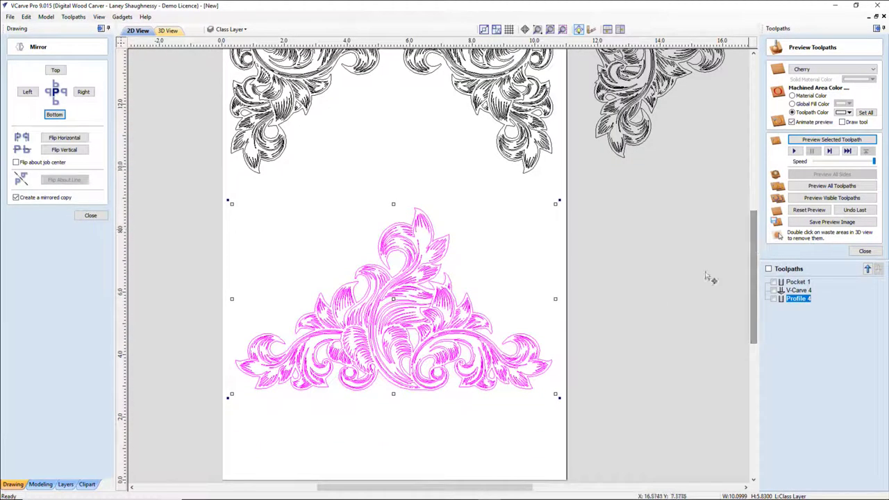
pyautogui.click(550, 30)
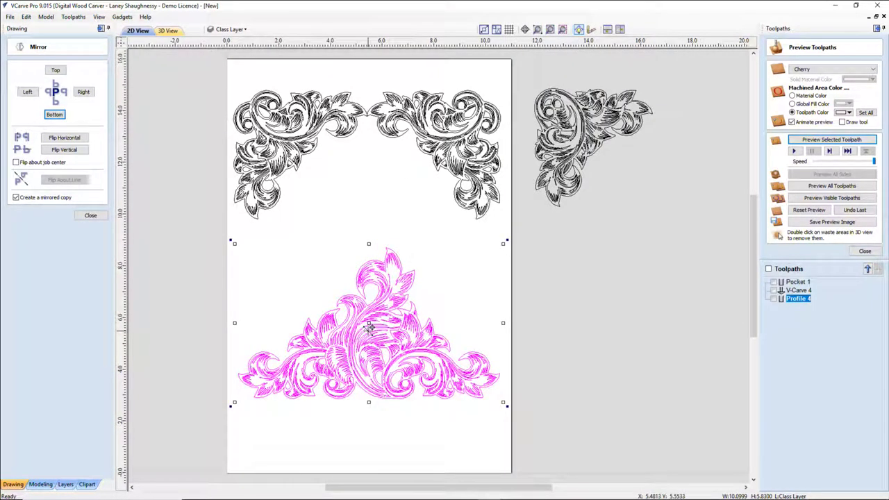
pyautogui.click(16, 197)
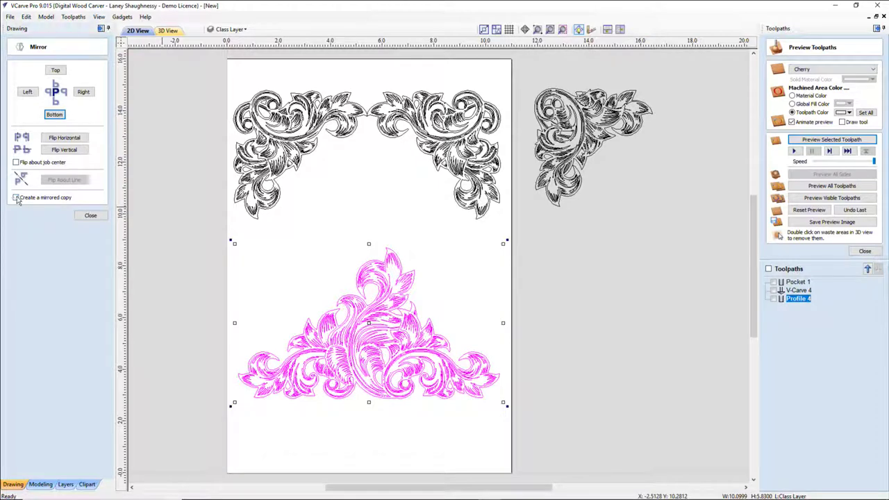
pyautogui.click(61, 150)
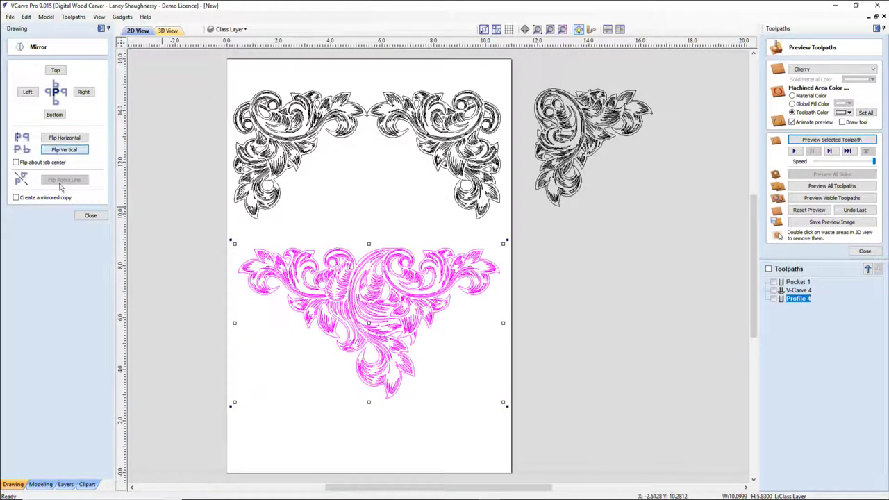
pyautogui.click(90, 215)
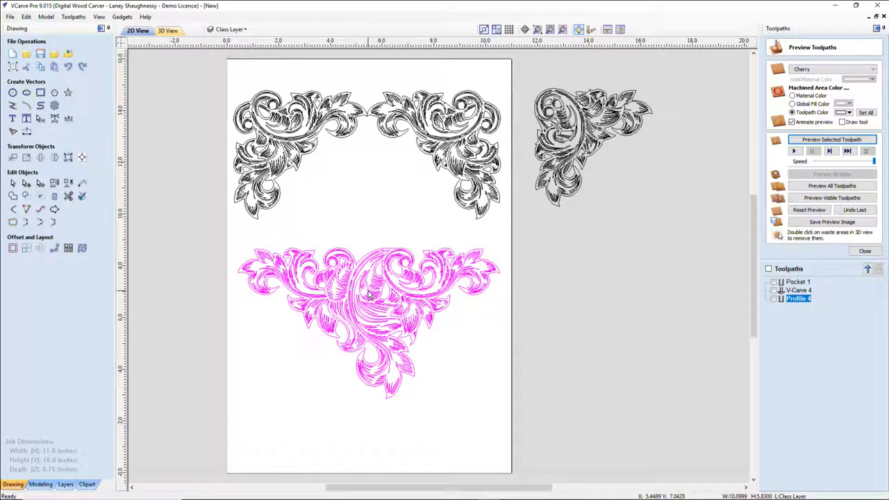
# Step: Drag the flipped ornament down the sheet and center it horizontally on the material
pyautogui.moveTo(370, 288); pyautogui.dragTo(362, 353)
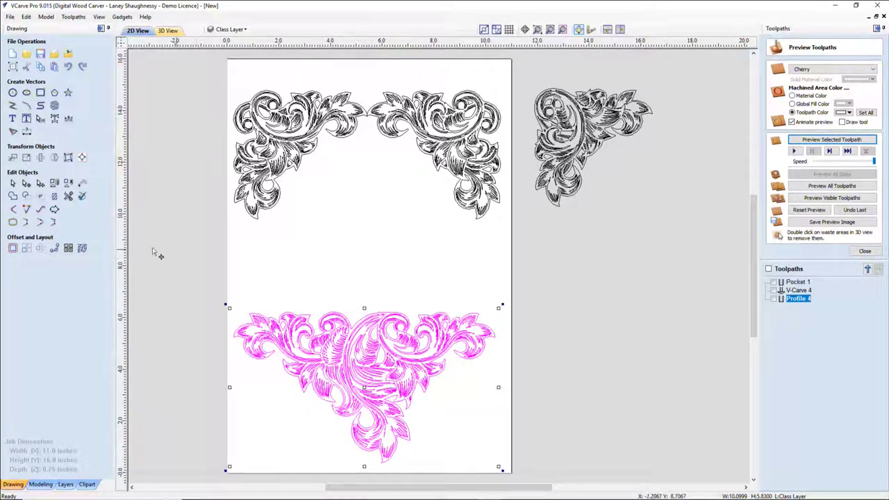
pyautogui.click(82, 158)
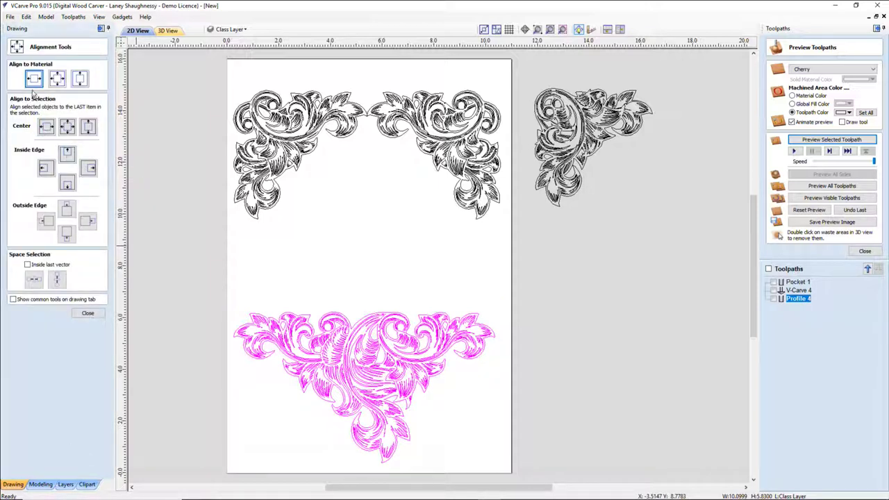
pyautogui.click(34, 79)
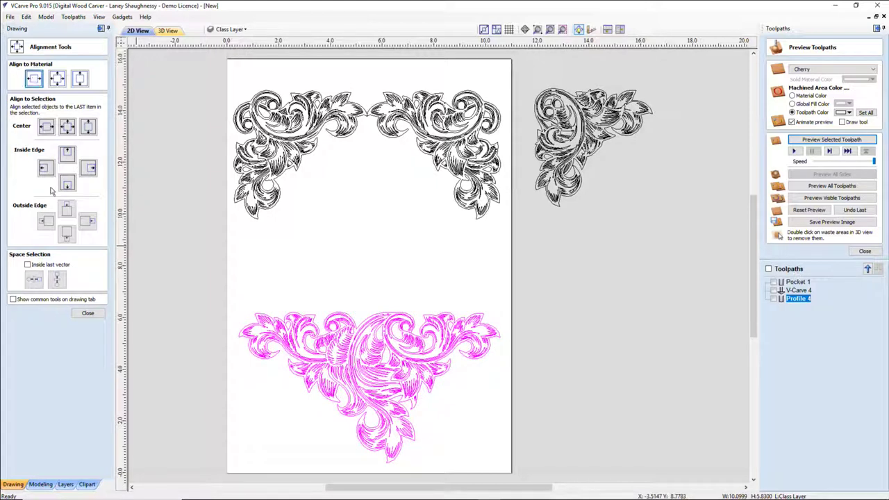
pyautogui.click(88, 314)
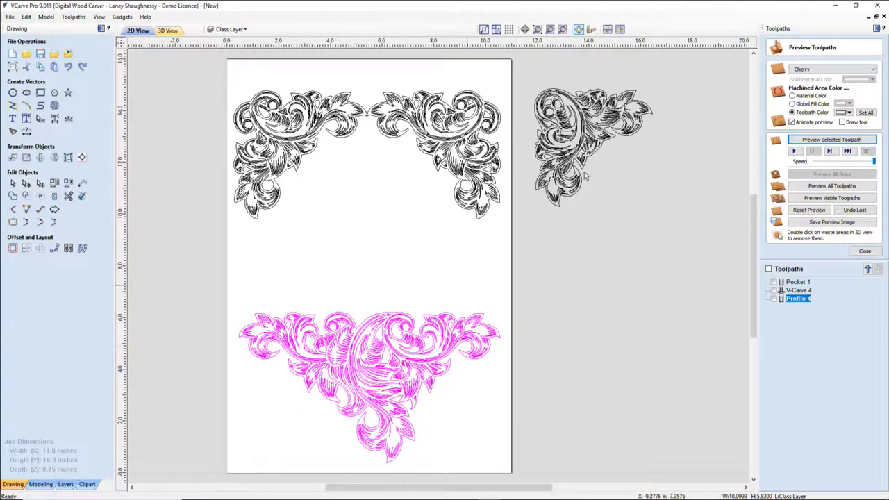
pyautogui.click(578, 144)
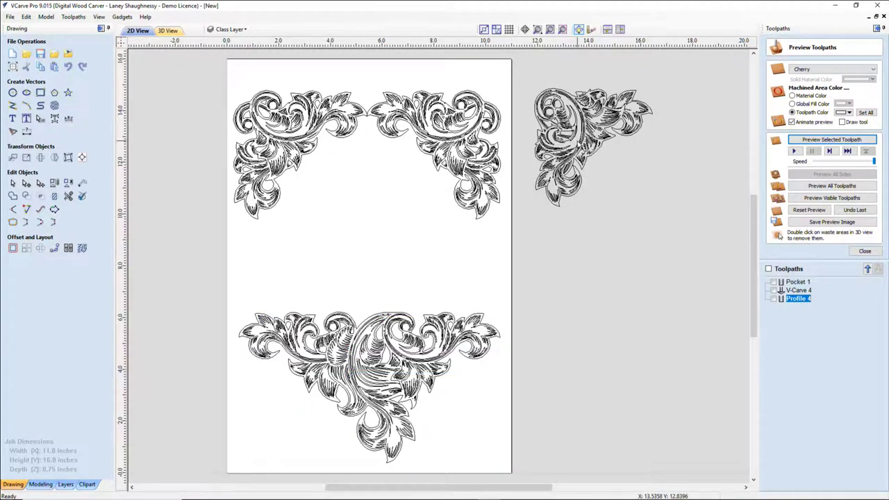
# Step: Move the spare corner scroll from beside the sheet onto its left side
pyautogui.click(585, 142)
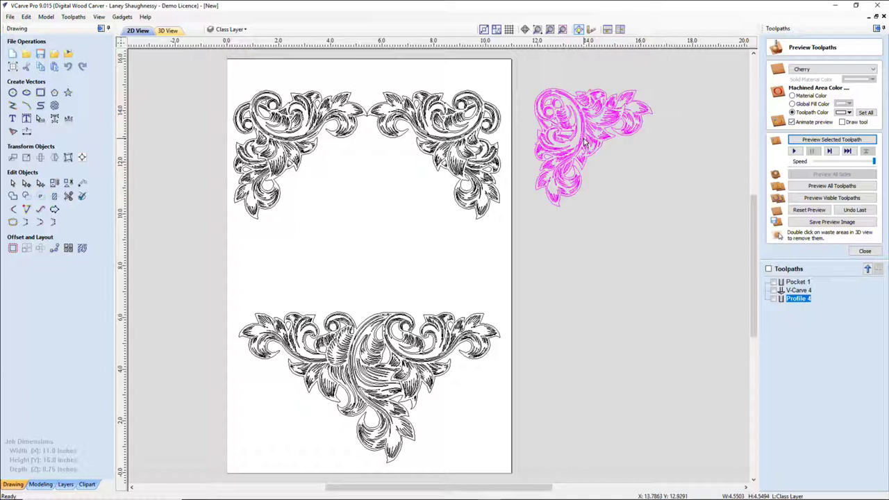
pyautogui.click(589, 145)
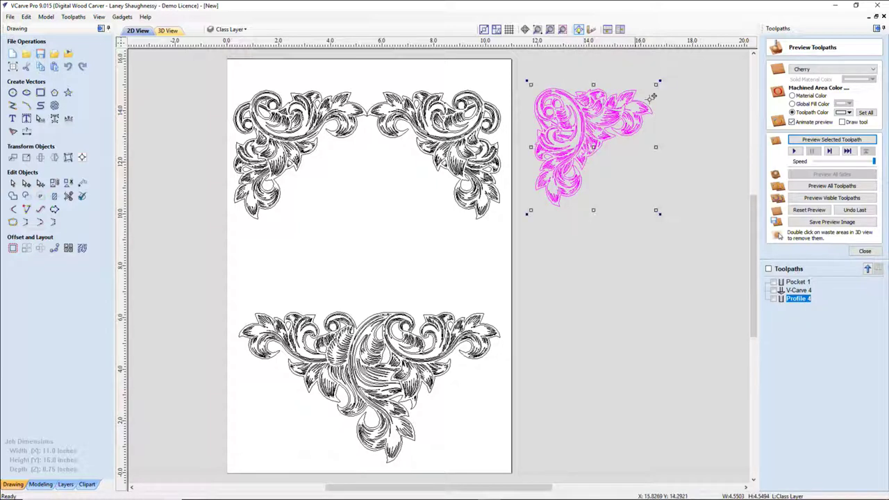
pyautogui.moveTo(593, 146); pyautogui.dragTo(313, 263)
# Step: Rotate the scroll about its centre in three 45° steps
pyautogui.click(40, 158)
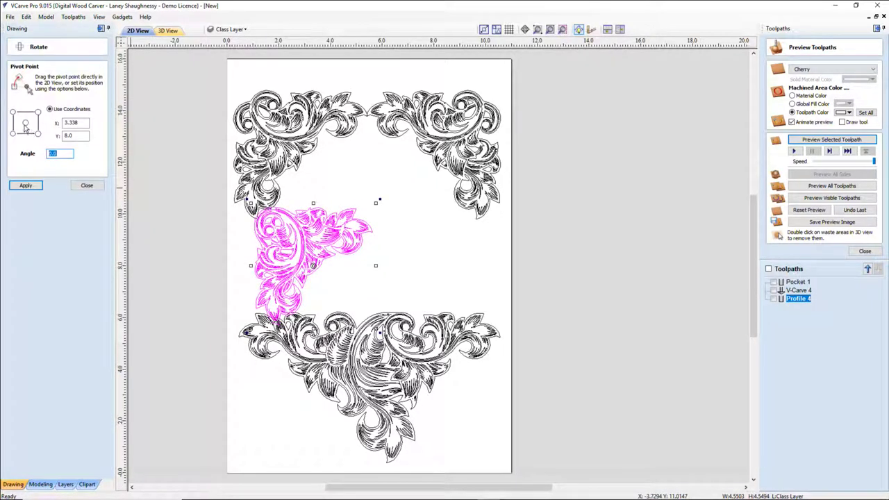
pyautogui.click(25, 122)
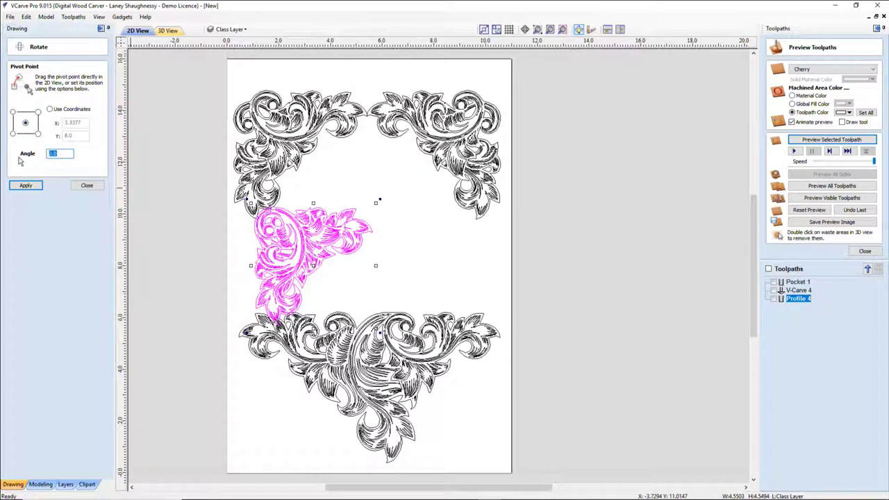
pyautogui.write('45')
pyautogui.press('Return')
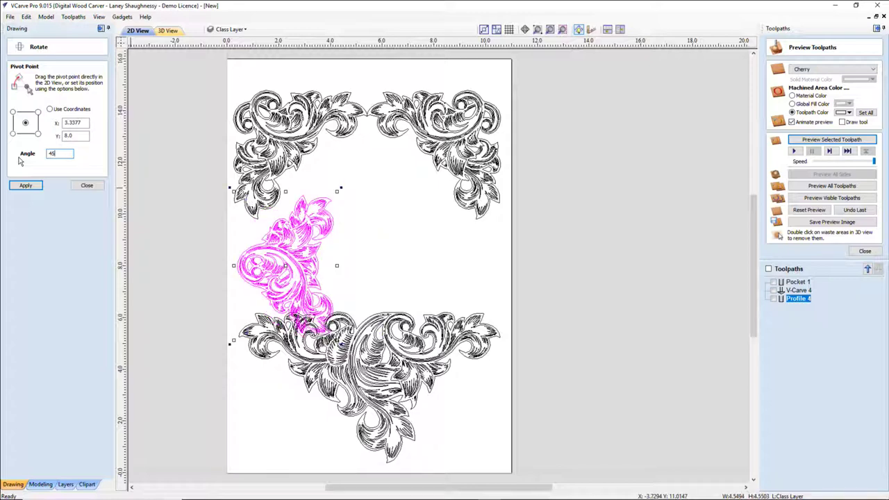
pyautogui.press('Return')
pyautogui.press('Return')
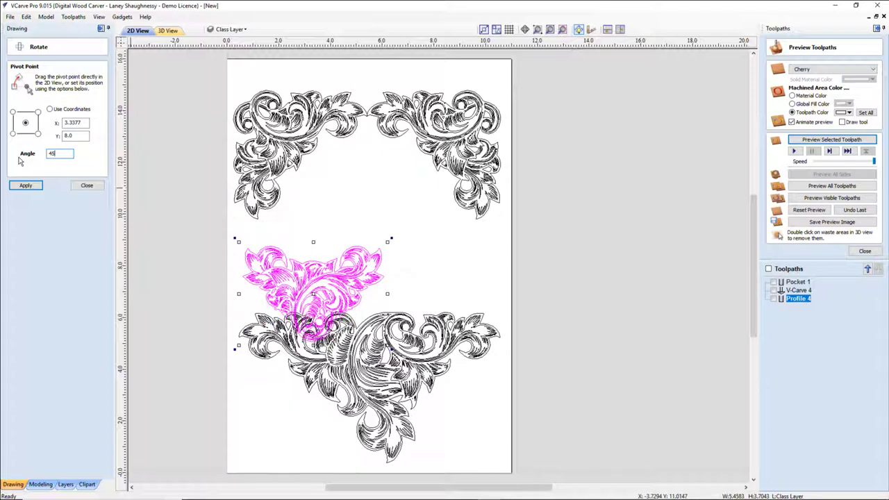
pyautogui.press('Return')
pyautogui.press('Return')
pyautogui.press('Return')
pyautogui.press('Return')
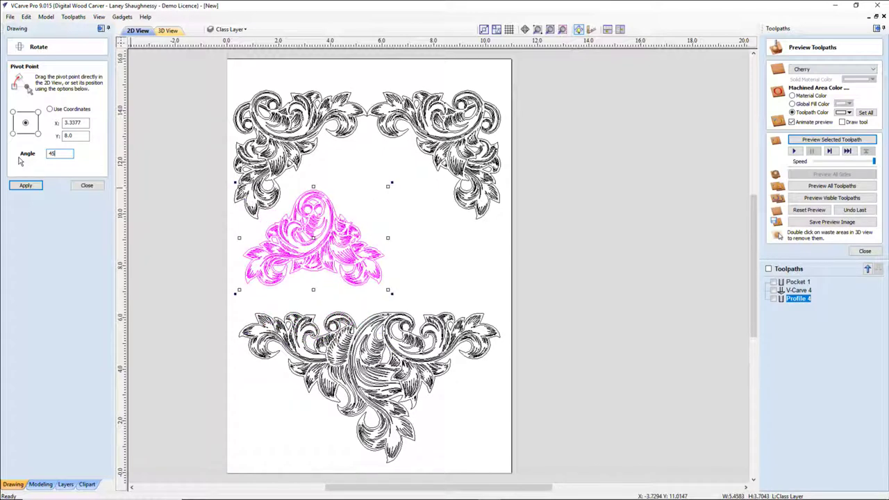
pyautogui.click(82, 187)
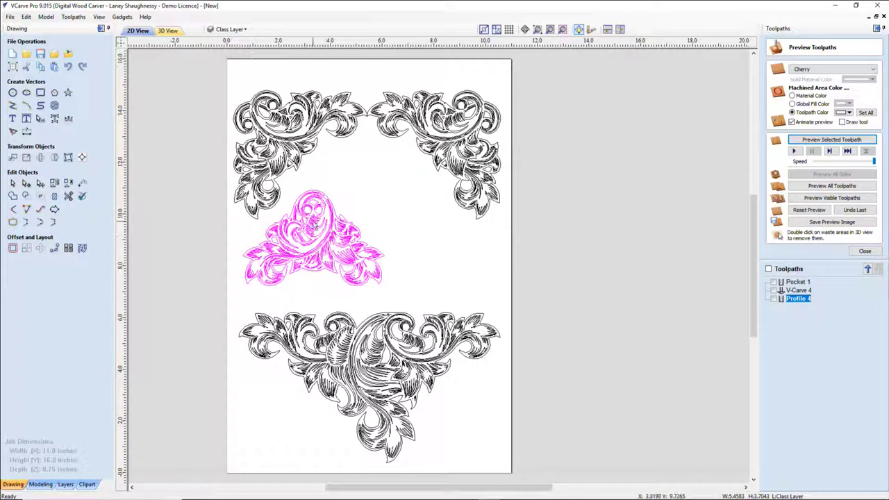
# Step: Reposition the upright side scroll lower and slightly left, nearer the sheet's left edge
pyautogui.moveTo(314, 226); pyautogui.dragTo(316, 242)
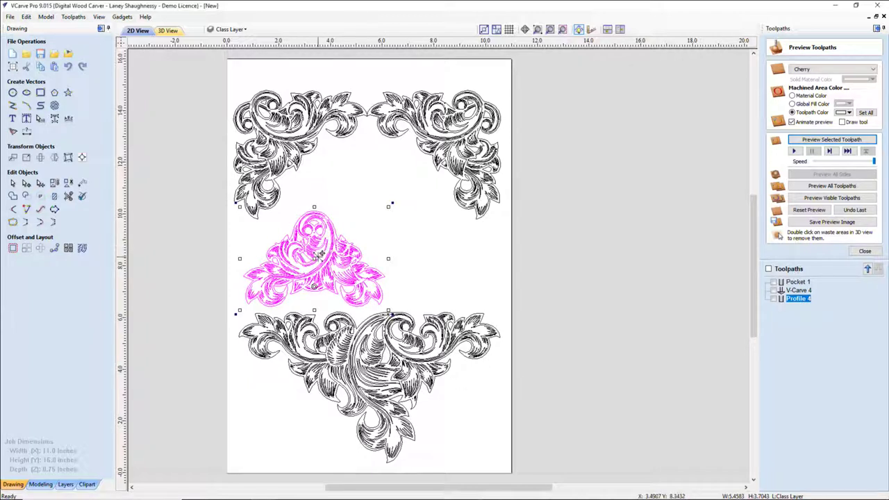
pyautogui.moveTo(317, 255); pyautogui.dragTo(322, 255)
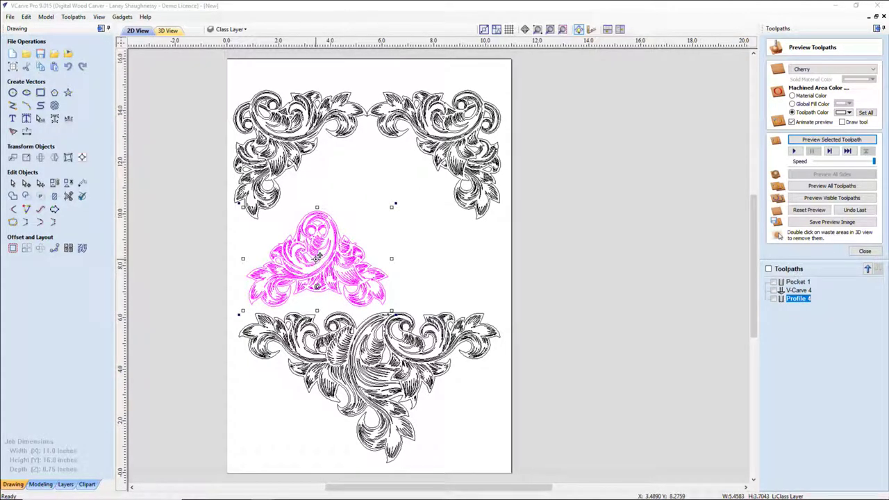
pyautogui.moveTo(316, 257); pyautogui.dragTo(306, 259)
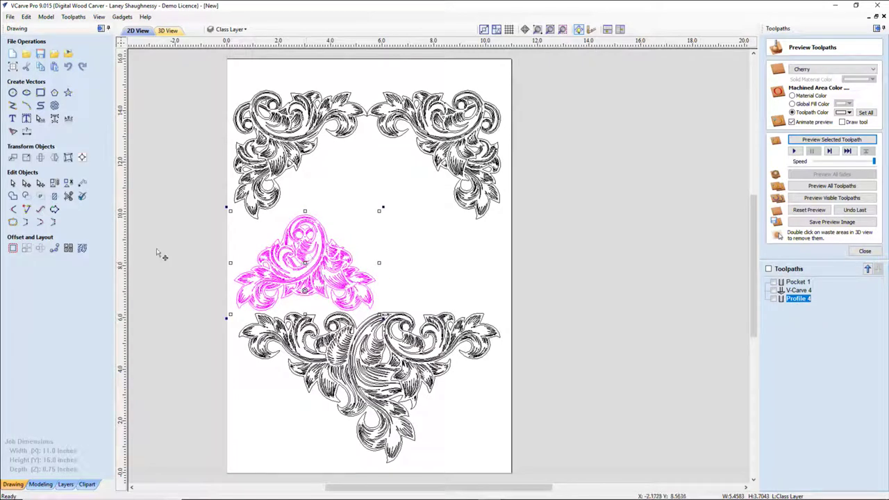
# Step: Create a mirrored copy of the side scroll to its right
pyautogui.click(54, 158)
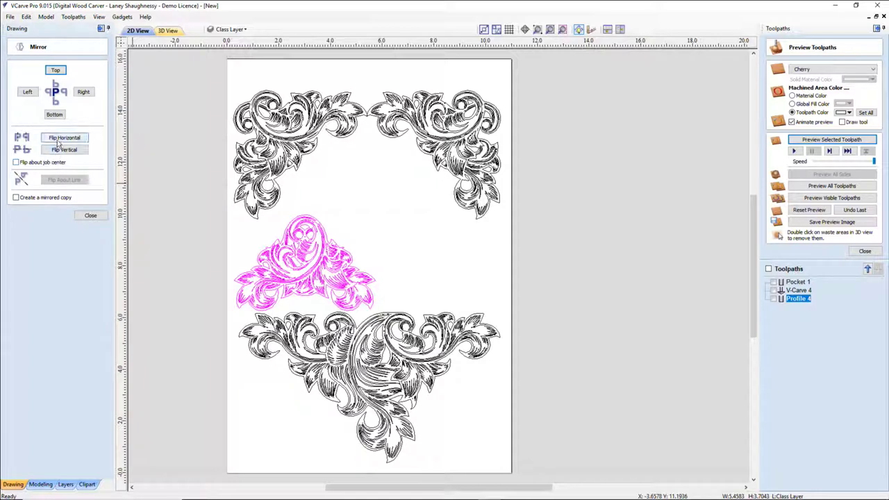
pyautogui.click(16, 197)
pyautogui.click(83, 92)
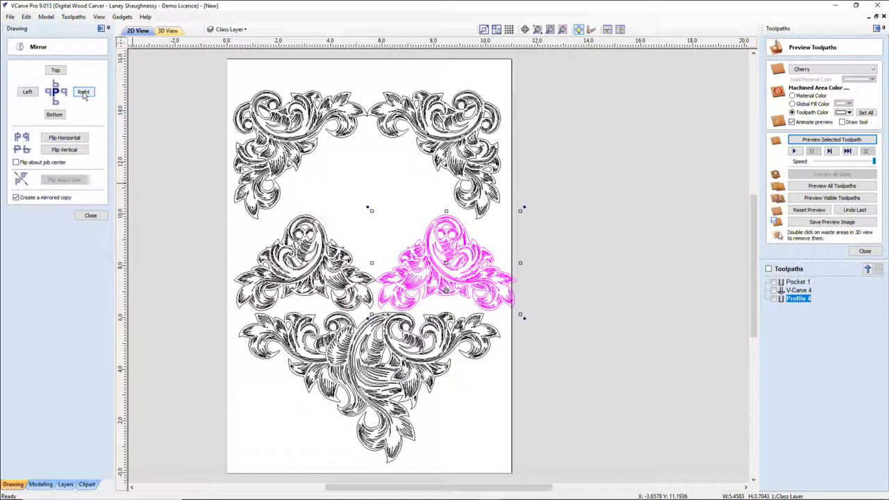
pyautogui.click(91, 216)
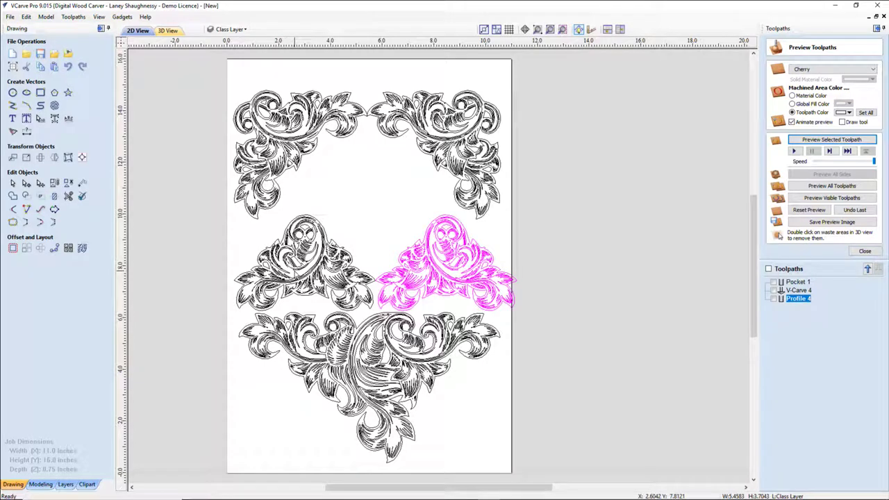
# Step: Center both side scrolls on the material
pyautogui.keyDown('shift'); pyautogui.click(293, 273); pyautogui.keyUp('shift')
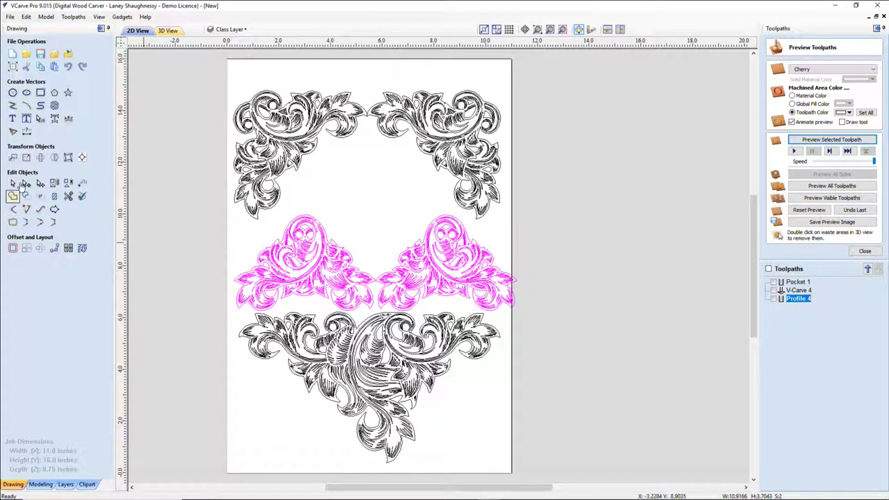
pyautogui.click(82, 157)
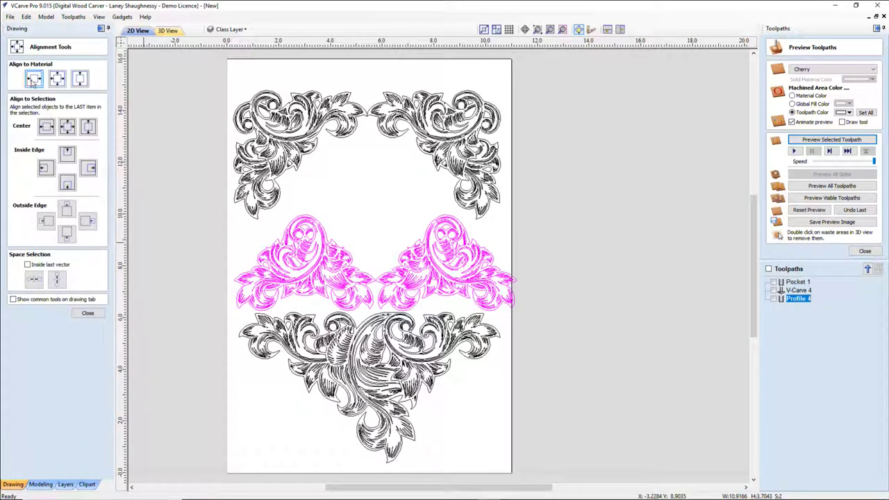
pyautogui.click(33, 79)
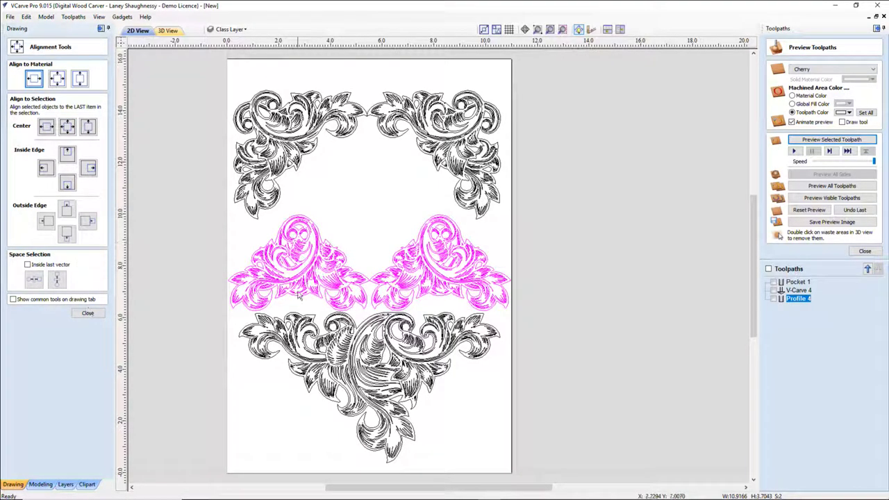
pyautogui.click(323, 273)
# Step: Select both side scrolls and nudge them up two steps
pyautogui.click(321, 269)
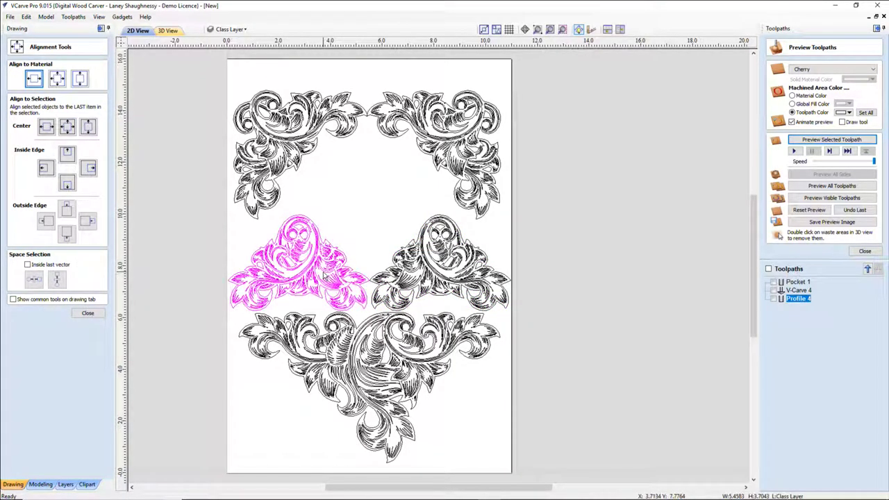
pyautogui.click(295, 309)
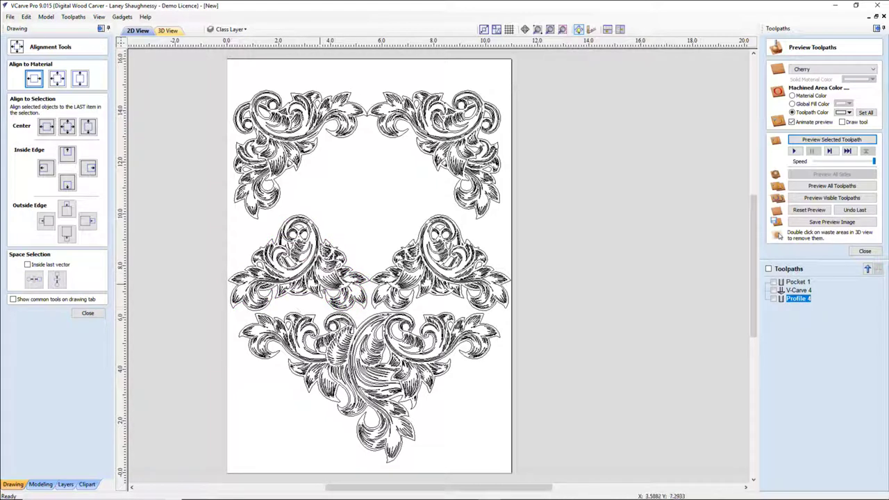
pyautogui.click(321, 285)
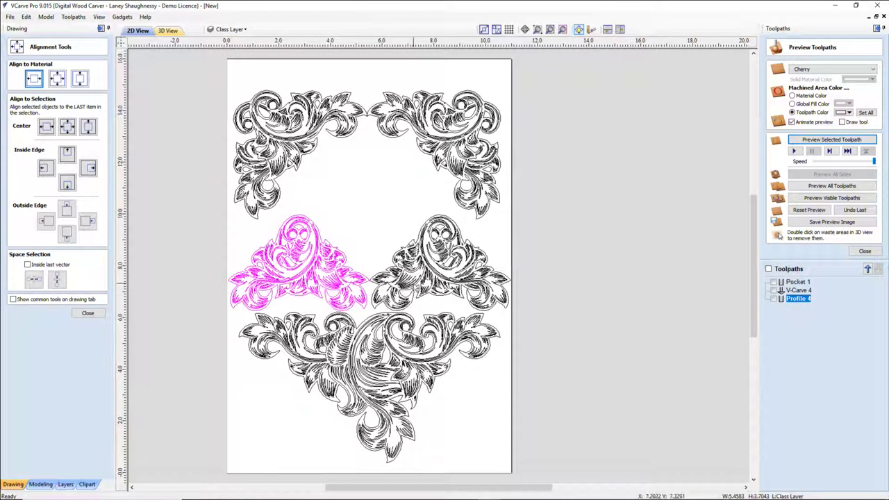
pyautogui.keyDown('shift'); pyautogui.click(415, 274); pyautogui.keyUp('shift')
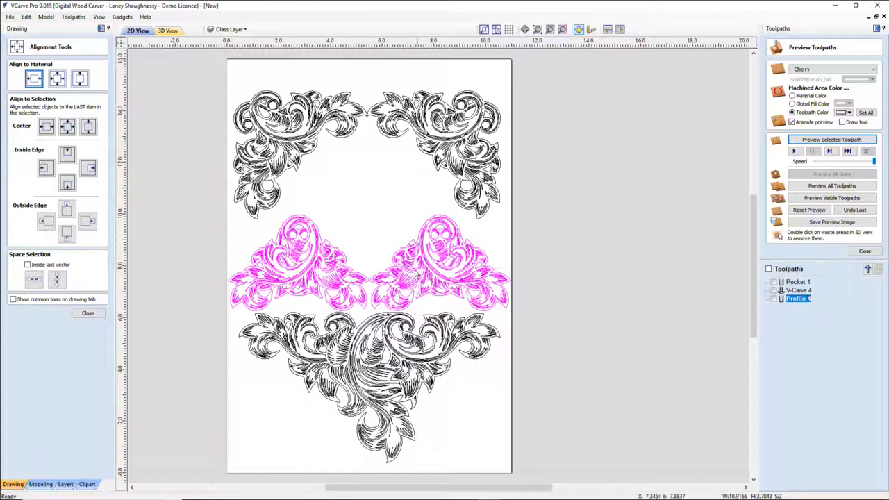
pyautogui.press('Up')
pyautogui.press('Up')
pyautogui.press('Up')
pyautogui.press('Up')
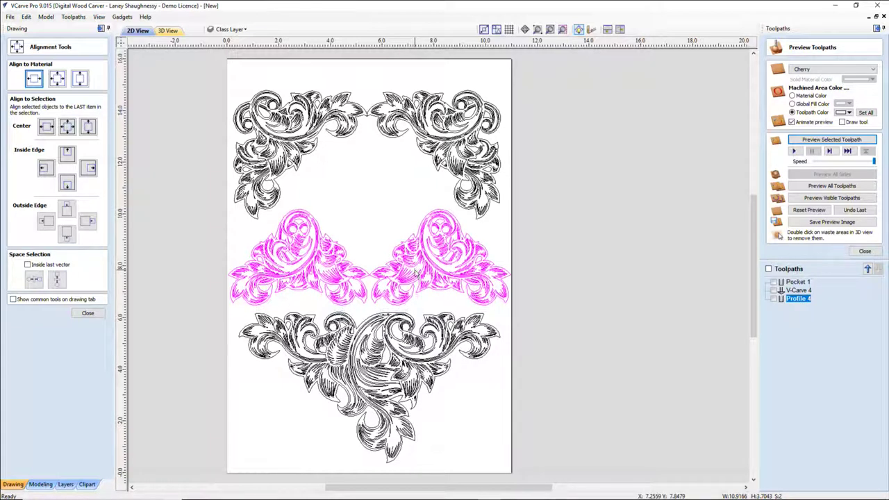
pyautogui.press('Up')
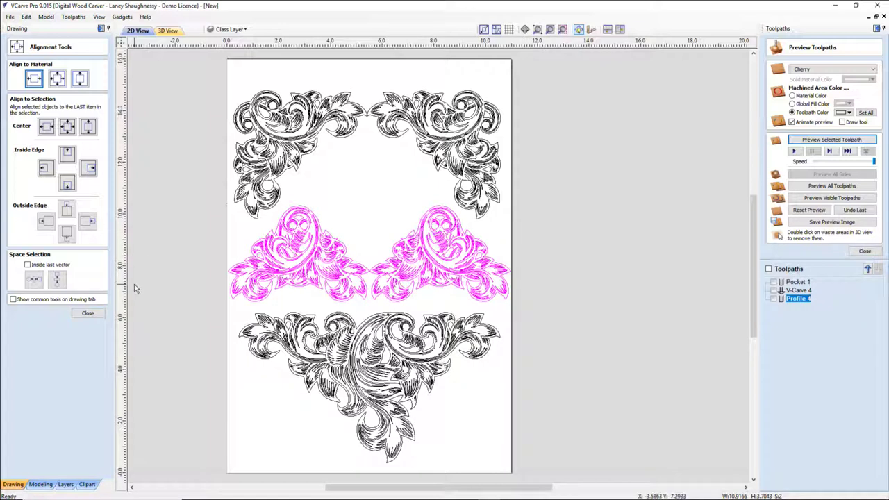
pyautogui.click(88, 313)
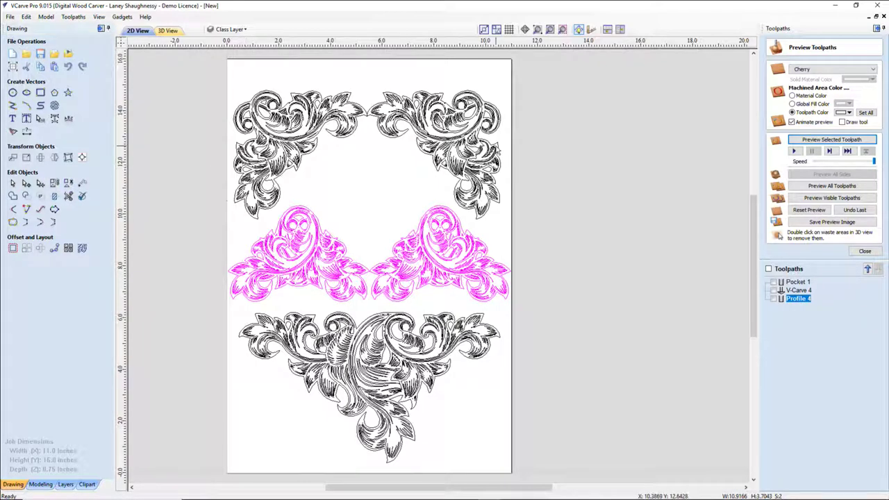
# Step: Center the side scrolls under the top corner pair and center all four on the material
pyautogui.click(484, 111)
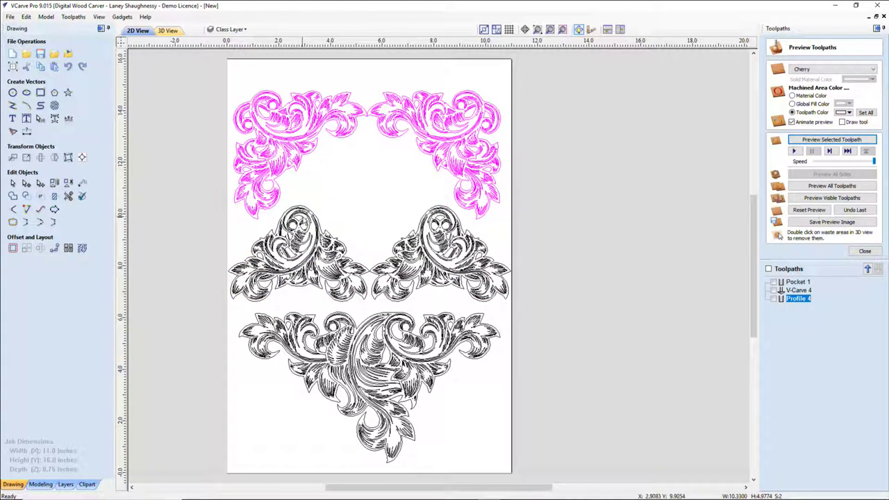
pyautogui.click(301, 212)
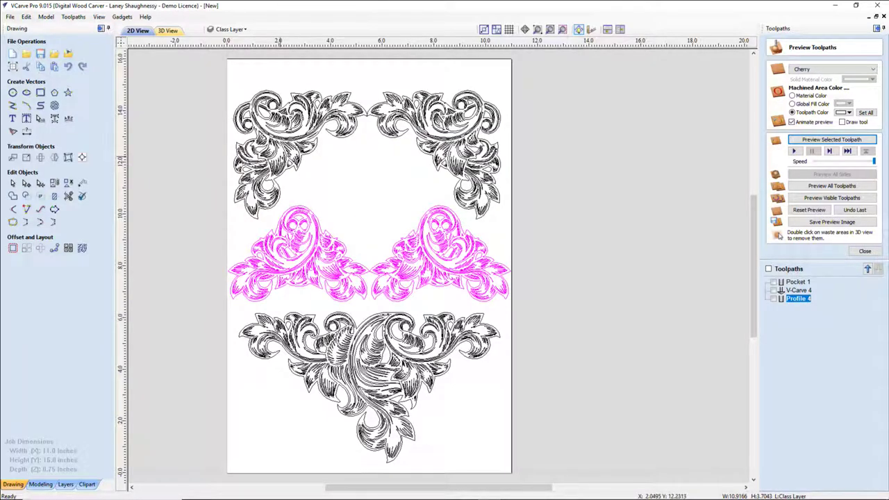
pyautogui.keyDown('shift'); pyautogui.click(280, 161); pyautogui.keyUp('shift')
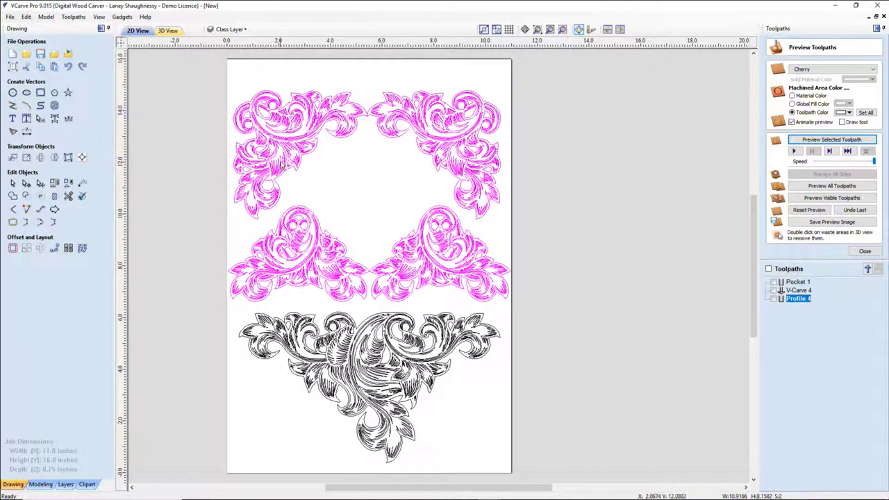
pyautogui.click(81, 157)
pyautogui.click(46, 128)
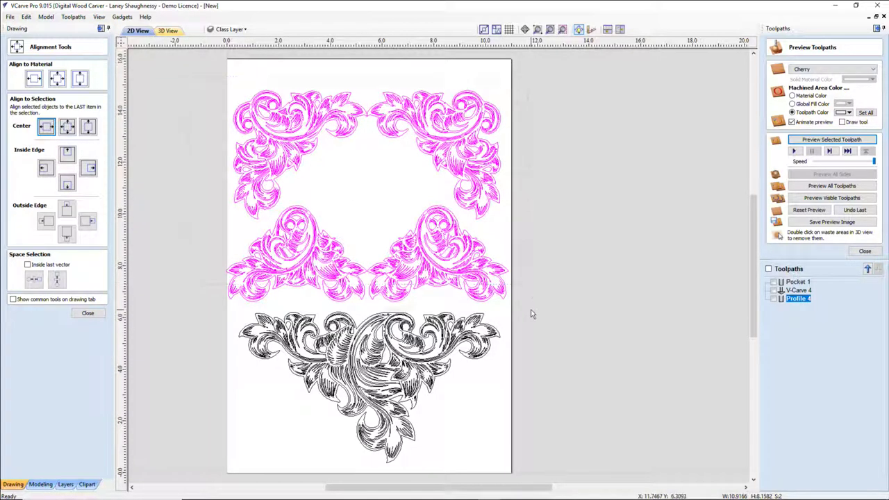
pyautogui.click(35, 79)
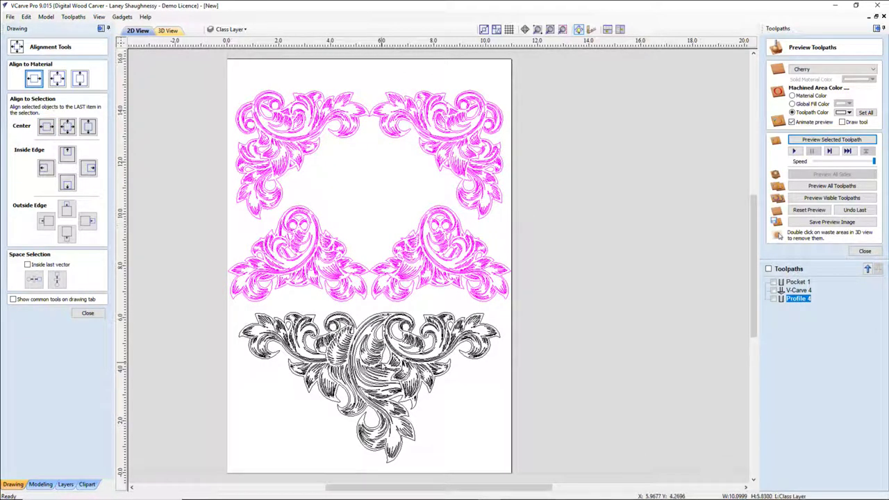
# Step: Nudge the bottom centerpiece up, then move the whole layout up one step
pyautogui.click(384, 366)
pyautogui.scroll(-1, 381, 366)
pyautogui.scroll(1, 381, 366)
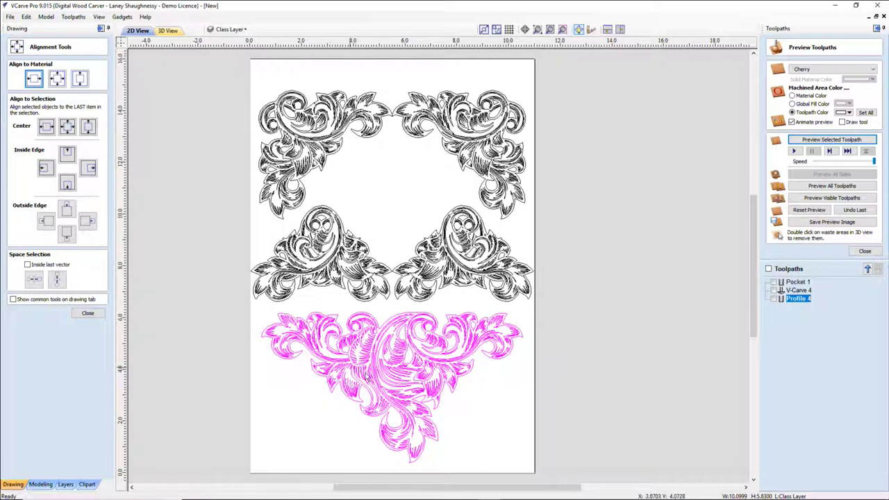
pyautogui.click(410, 375)
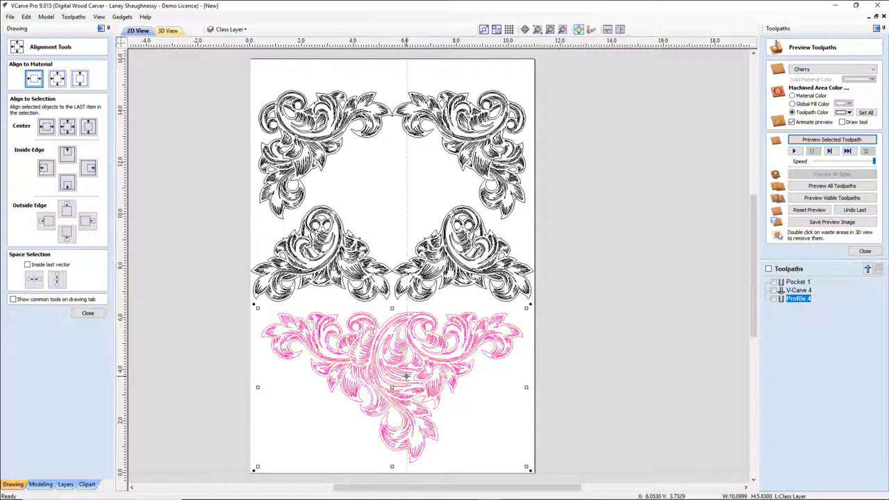
pyautogui.press('Up')
pyautogui.press('Up')
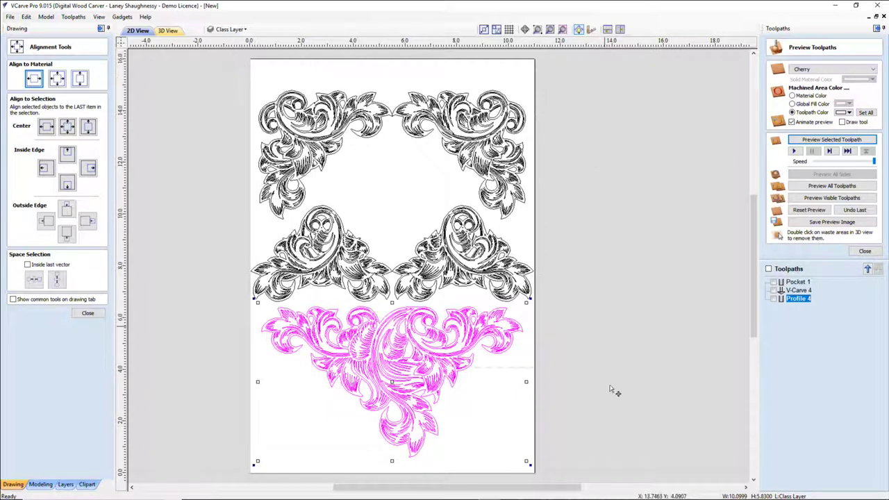
pyautogui.hotkey('ctrl', 'a')
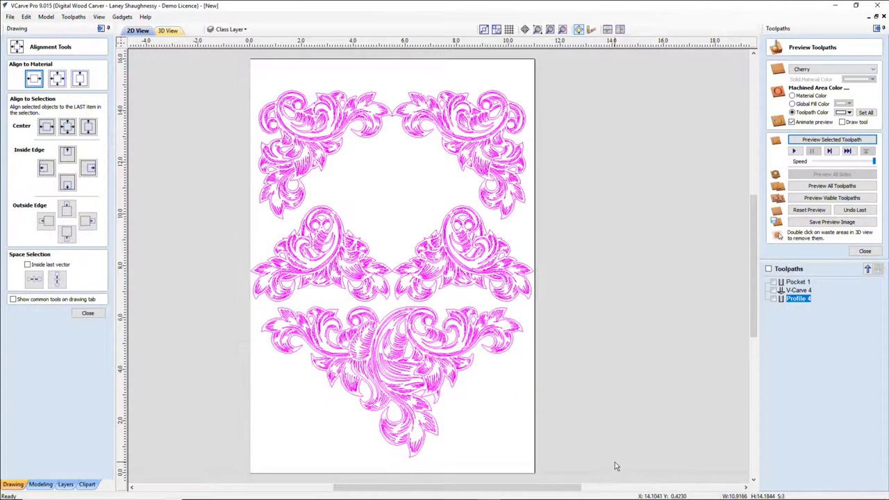
pyautogui.press('Up')
pyautogui.press('Up')
pyautogui.press('Up')
pyautogui.press('Up')
pyautogui.press('Up')
pyautogui.press('Up')
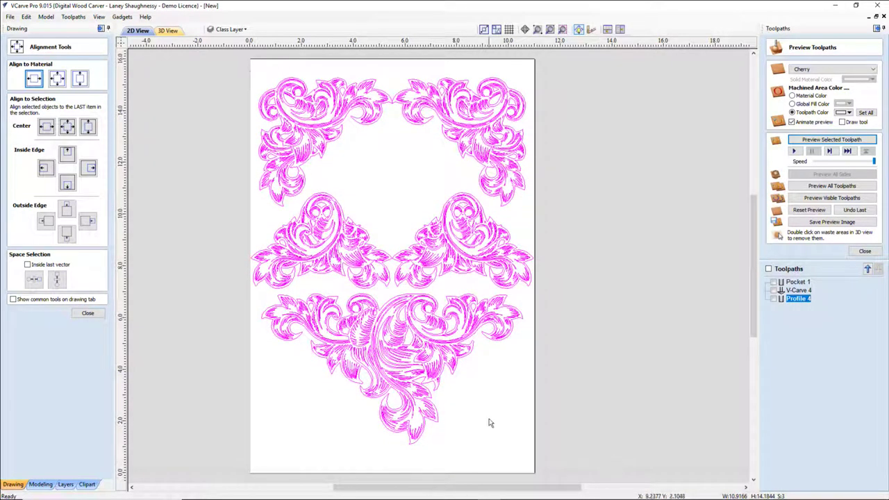
# Step: Center the side scroll pair and bottom centerpiece on each other
pyautogui.click(470, 397)
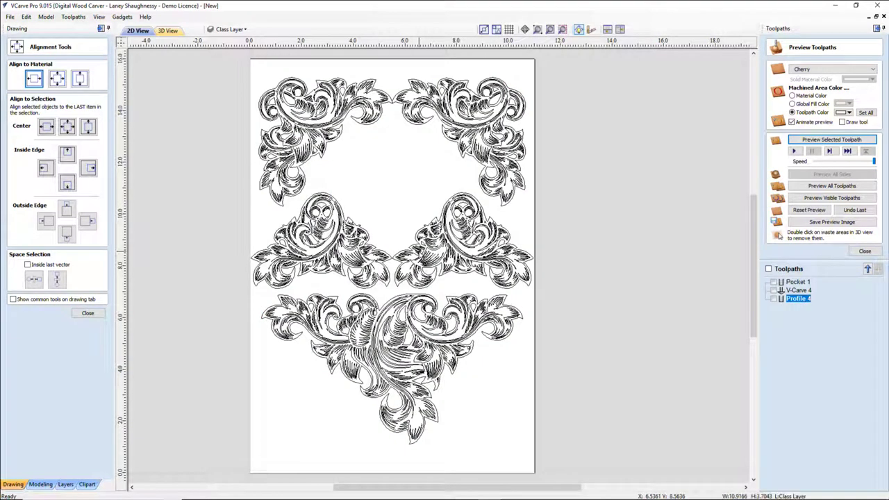
pyautogui.click(418, 252)
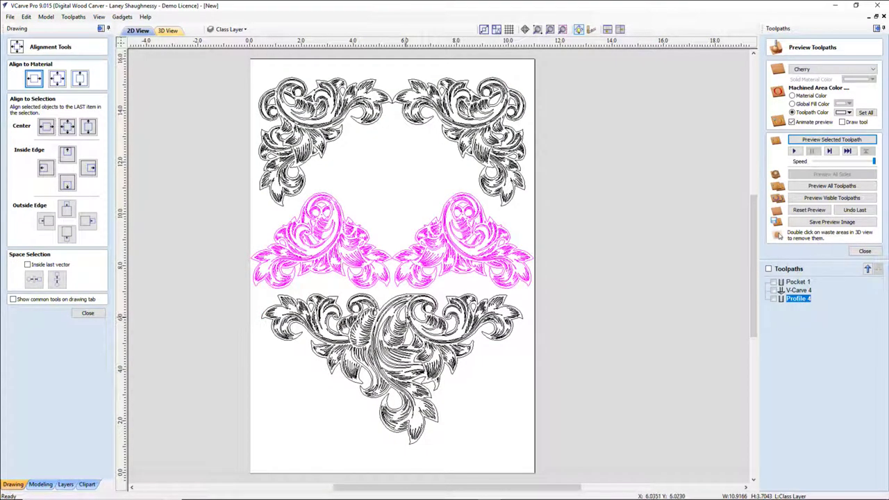
pyautogui.click(406, 315)
pyautogui.keyDown('shift'); pyautogui.click(403, 294); pyautogui.keyUp('shift')
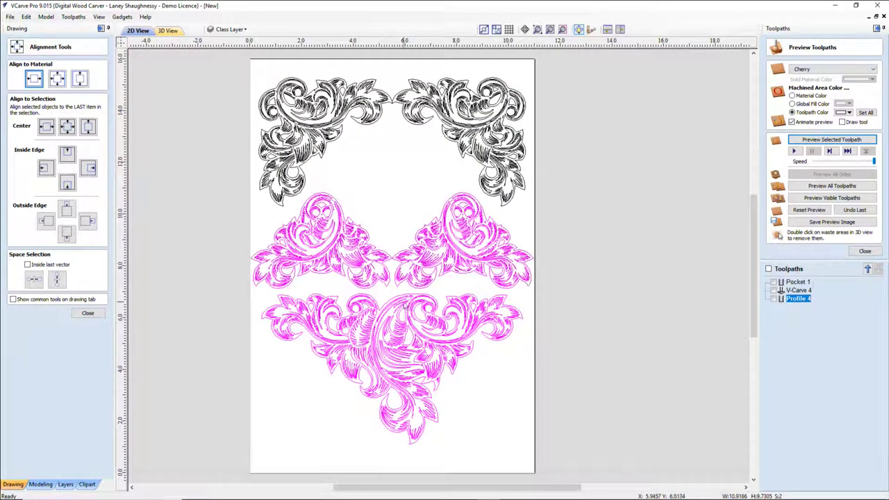
pyautogui.click(46, 128)
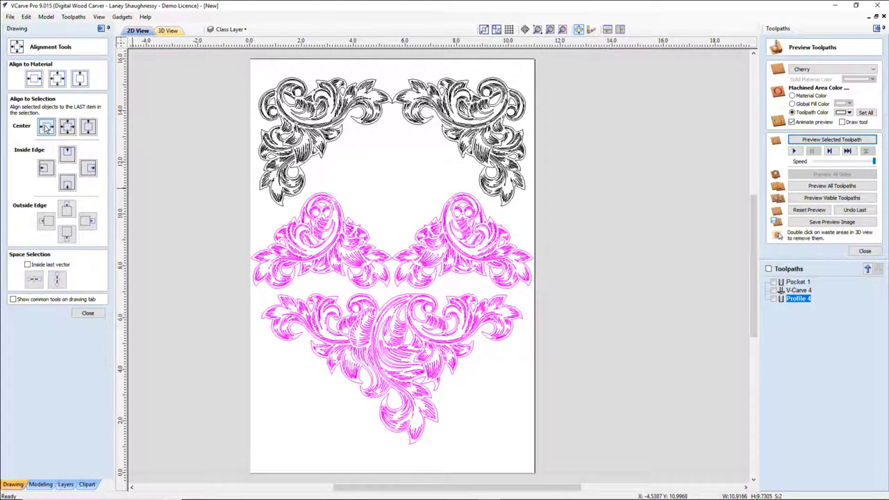
pyautogui.click(312, 119)
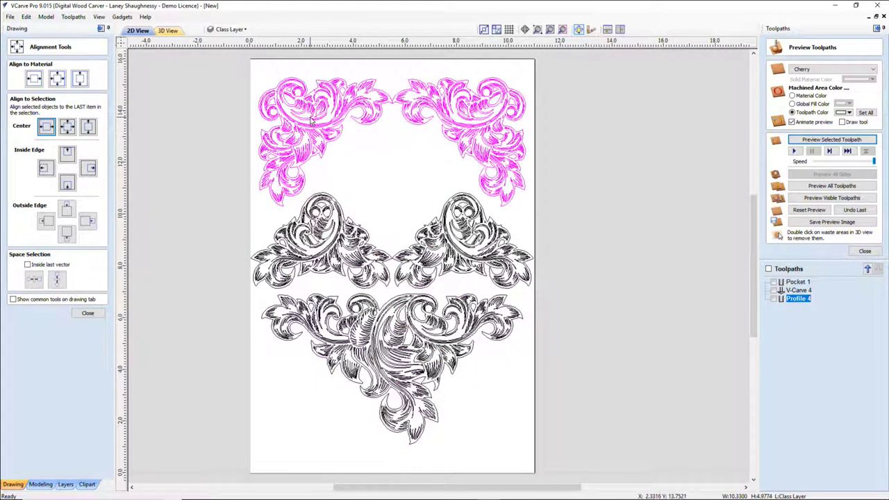
pyautogui.click(87, 312)
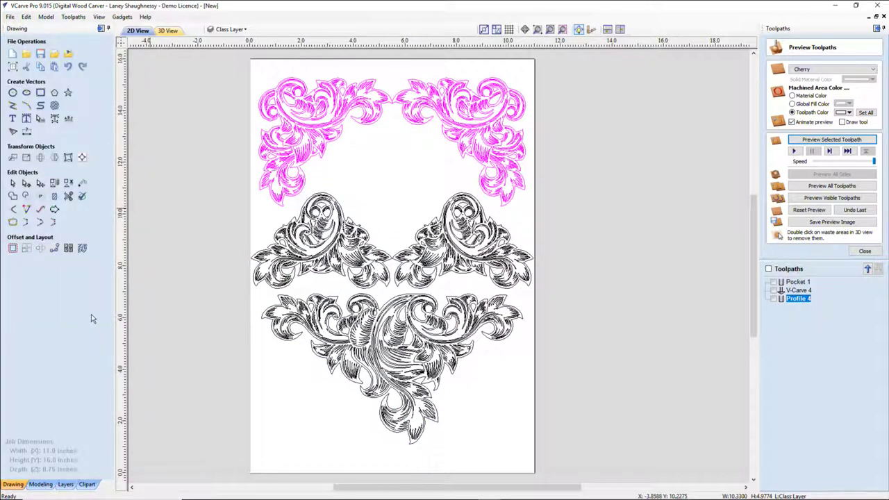
# Step: Mirror copies of the top corner scrolls about the job centre onto the bottom corners
pyautogui.click(54, 158)
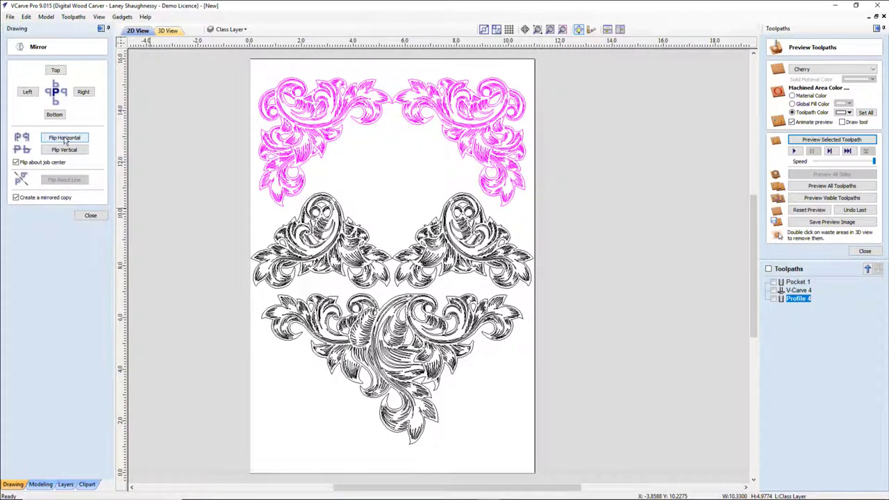
pyautogui.click(64, 138)
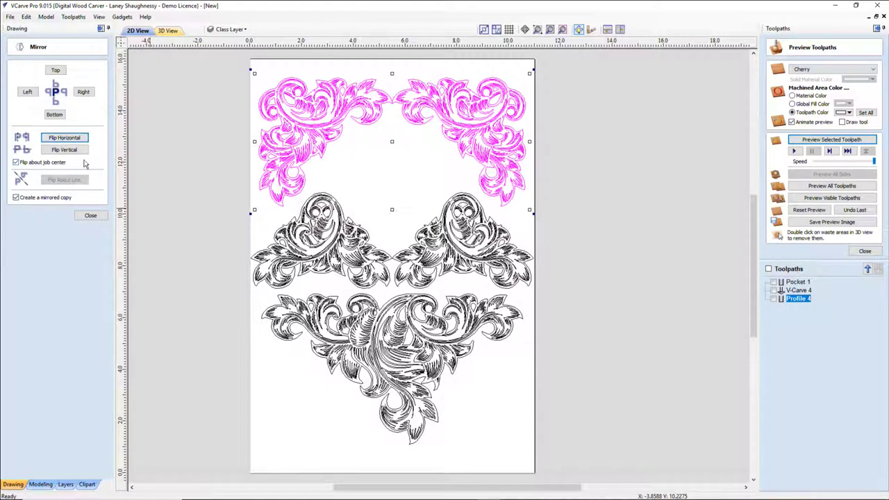
pyautogui.click(91, 216)
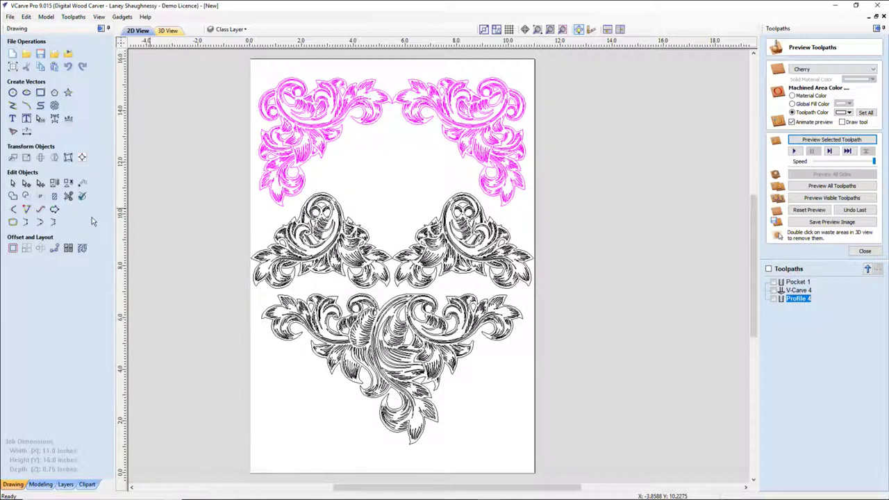
pyautogui.click(54, 157)
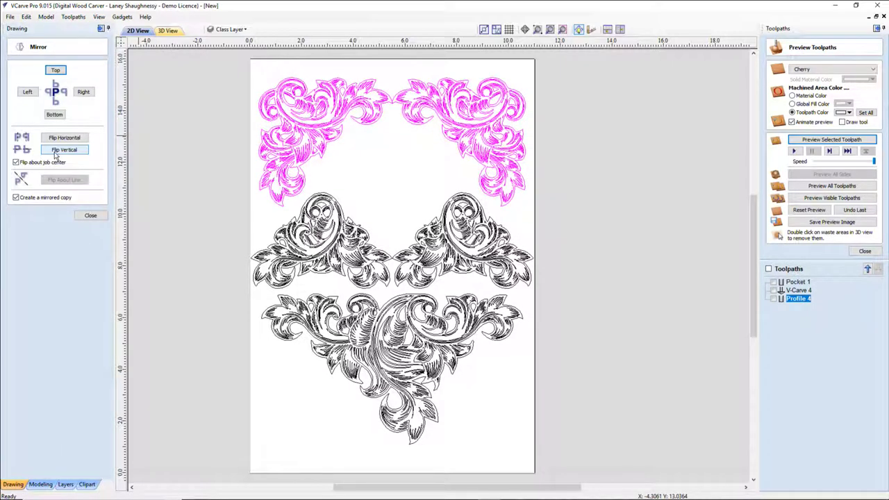
pyautogui.click(55, 153)
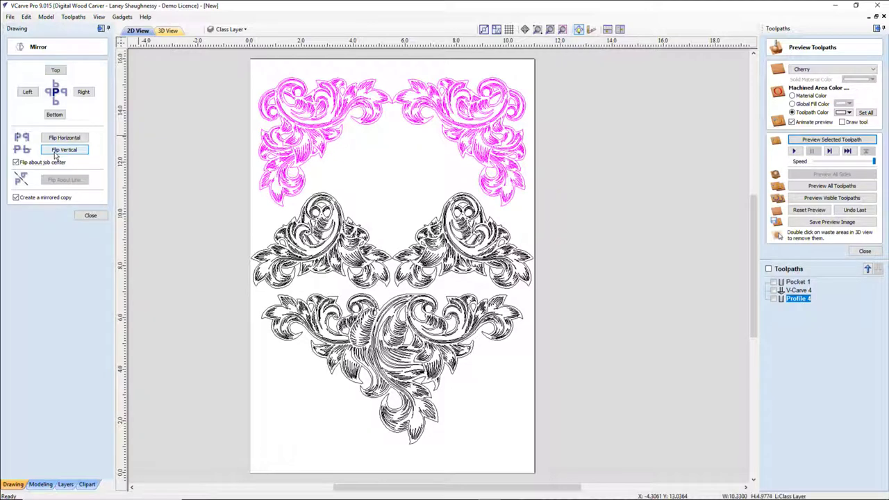
pyautogui.click(90, 215)
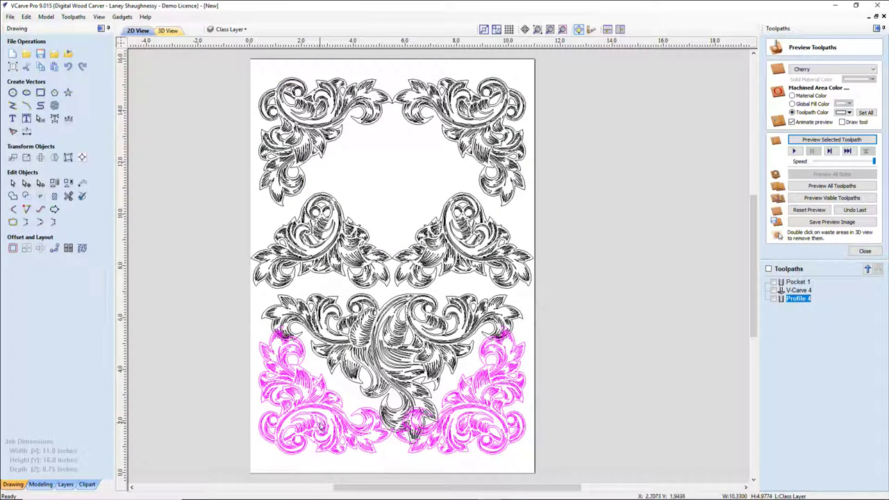
pyautogui.click(319, 421)
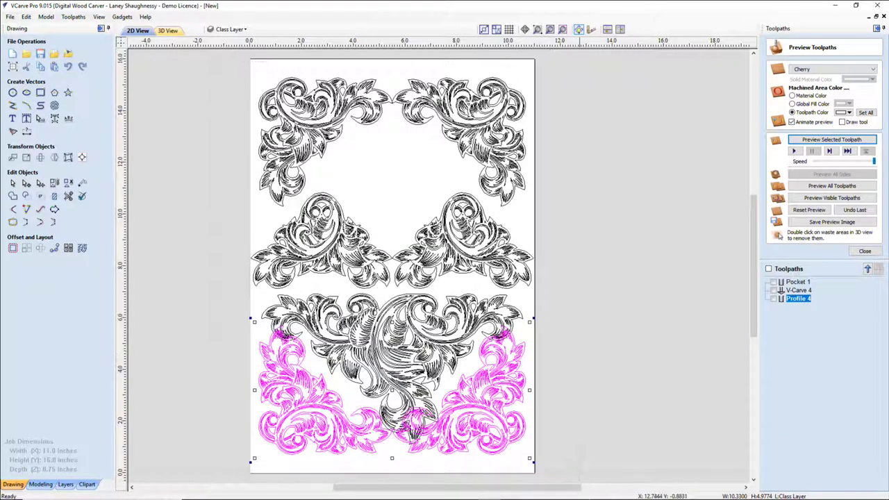
# Step: Nudge the whole design up and drag the bottom corner scrolls down to the bottom edge
pyautogui.hotkey('ctrl', 'a')
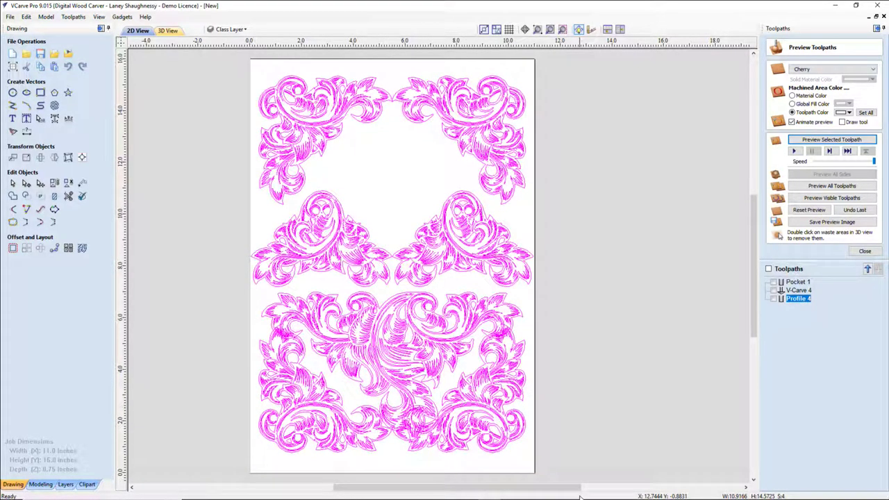
pyautogui.press('Up')
pyautogui.press('Up')
pyautogui.press('Up')
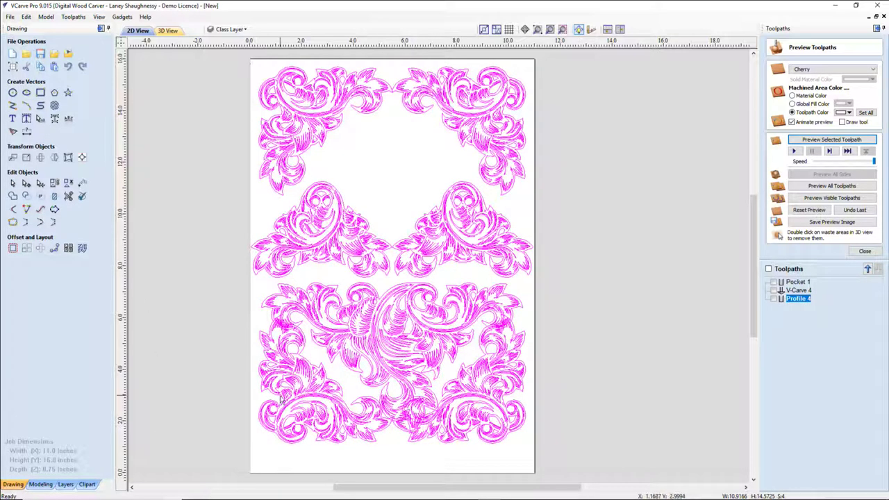
pyautogui.click(276, 436)
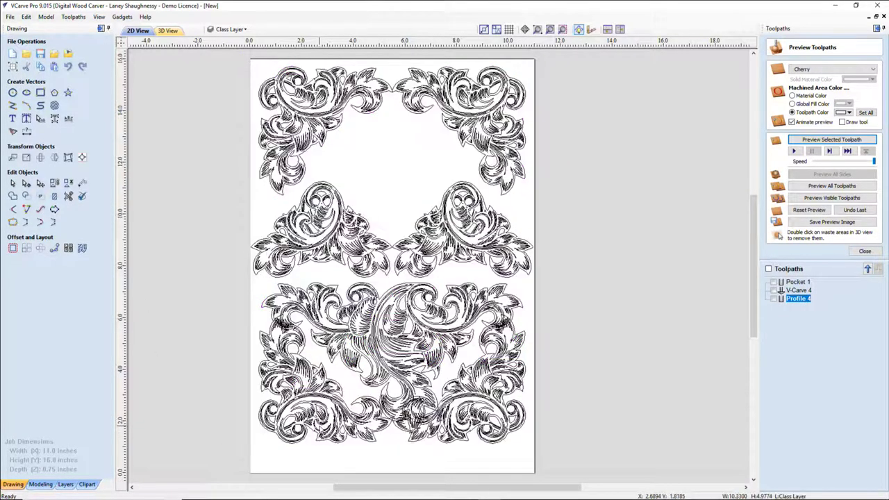
pyautogui.press('Escape')
pyautogui.moveTo(321, 429)
pyautogui.mouseDown()
pyautogui.moveTo(321, 440)
pyautogui.moveTo(321, 431)
pyautogui.mouseUp()
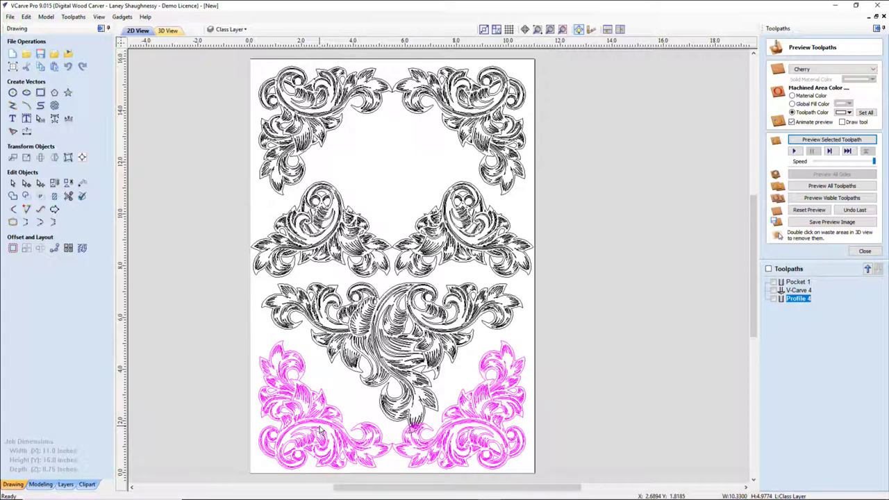
pyautogui.click(371, 415)
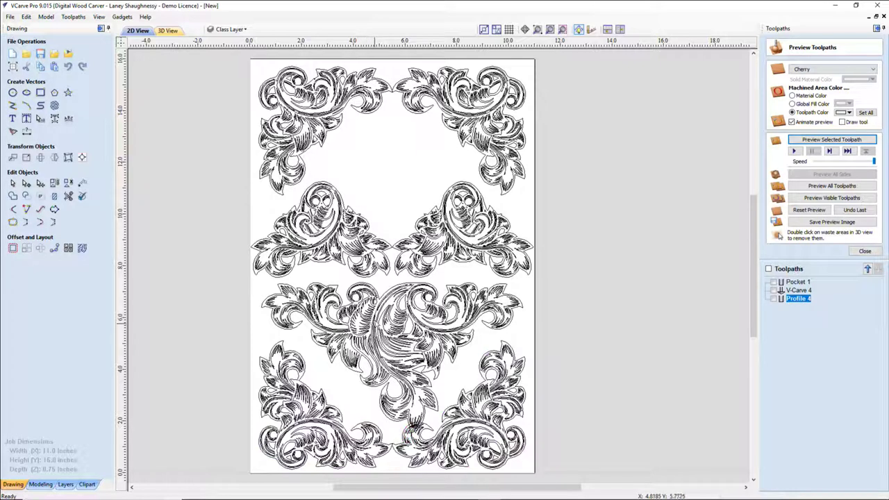
# Step: Nudge the side scroll pair and the centerpiece each up two steps
pyautogui.click(374, 319)
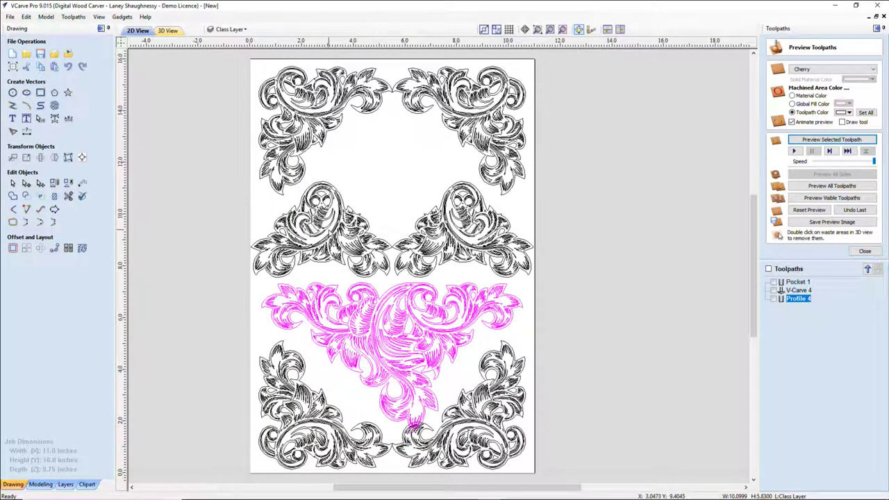
pyautogui.click(329, 233)
pyautogui.press('Up')
pyautogui.press('Up')
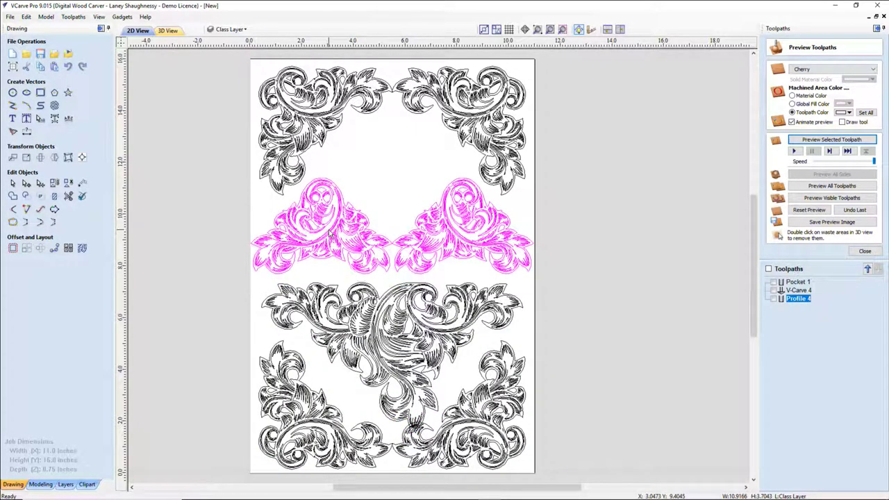
pyautogui.press('Up')
pyautogui.press('Up')
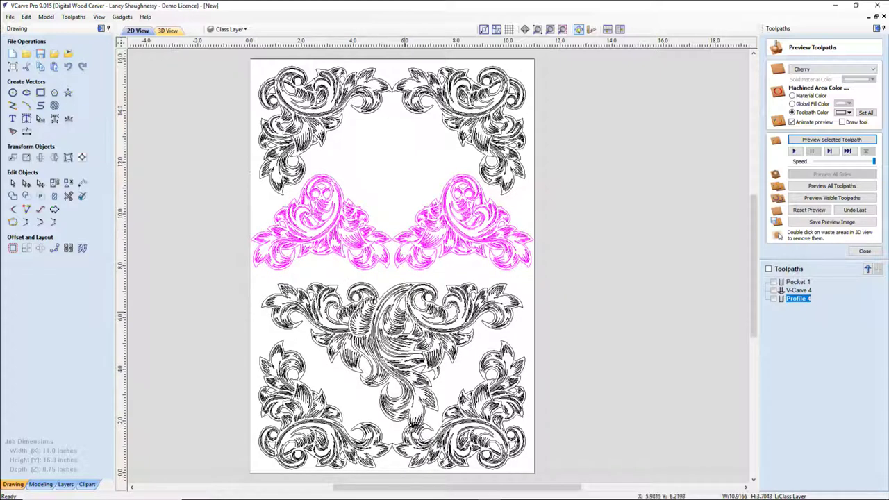
pyautogui.click(406, 315)
pyautogui.press('Up')
pyautogui.press('Up')
pyautogui.press('Up')
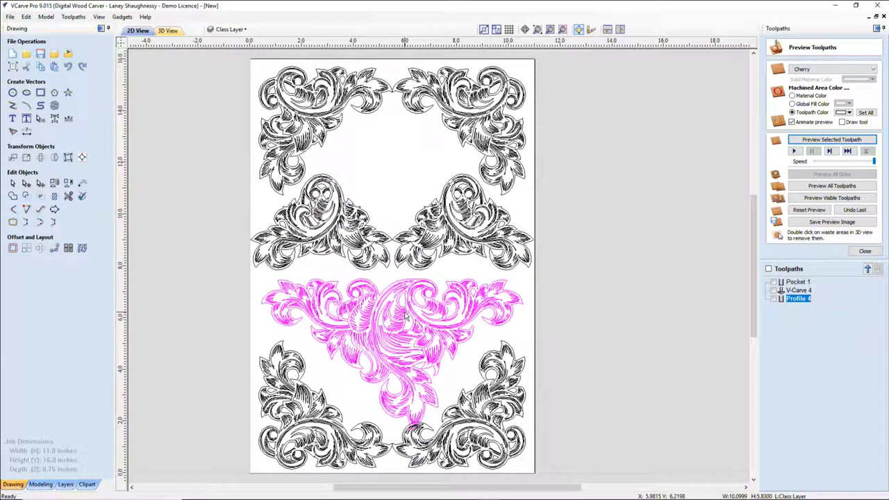
pyautogui.press('Up')
pyautogui.press('Up')
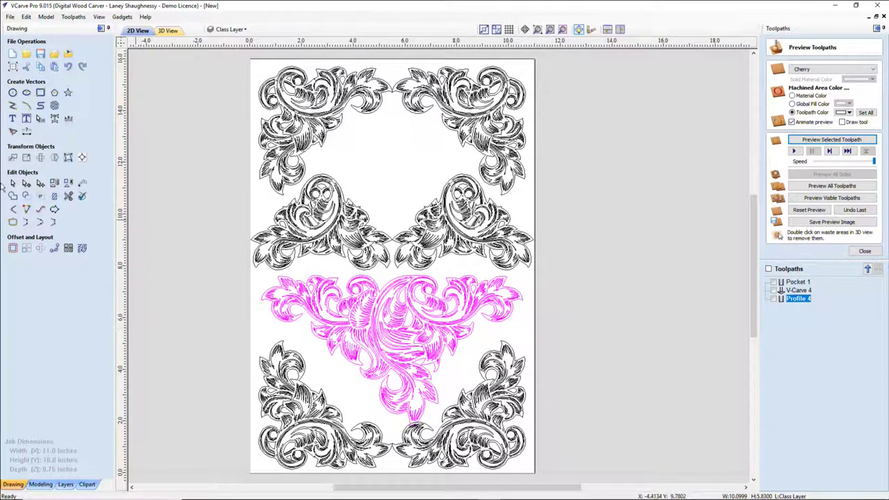
# Step: With copy and job-centre flipping off, flip the centerpiece in place so it hangs downward
pyautogui.click(55, 157)
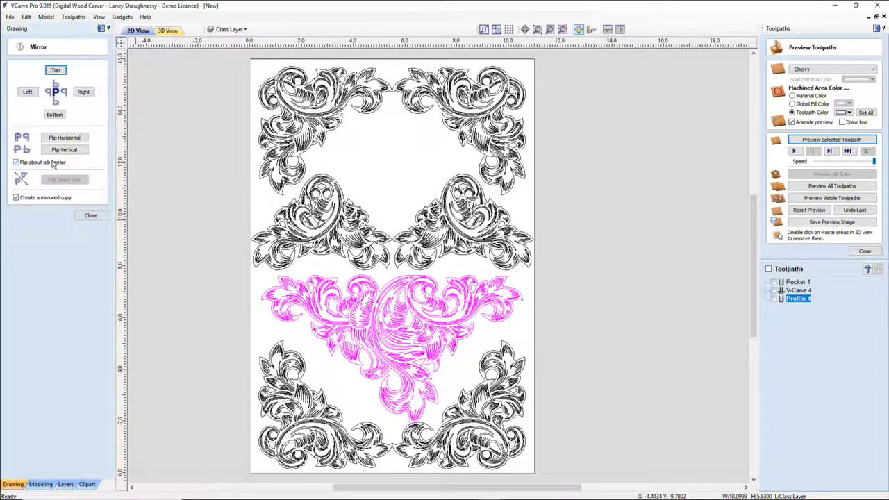
pyautogui.click(15, 197)
pyautogui.click(15, 162)
pyautogui.click(64, 138)
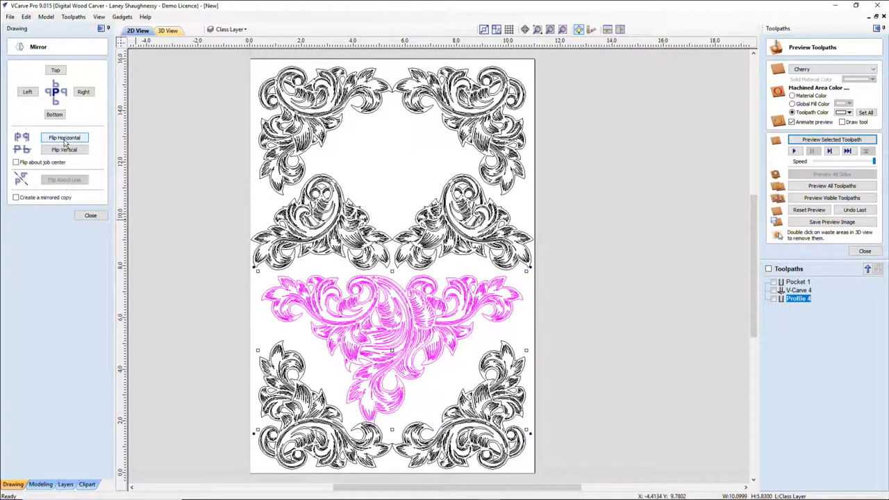
pyautogui.click(65, 150)
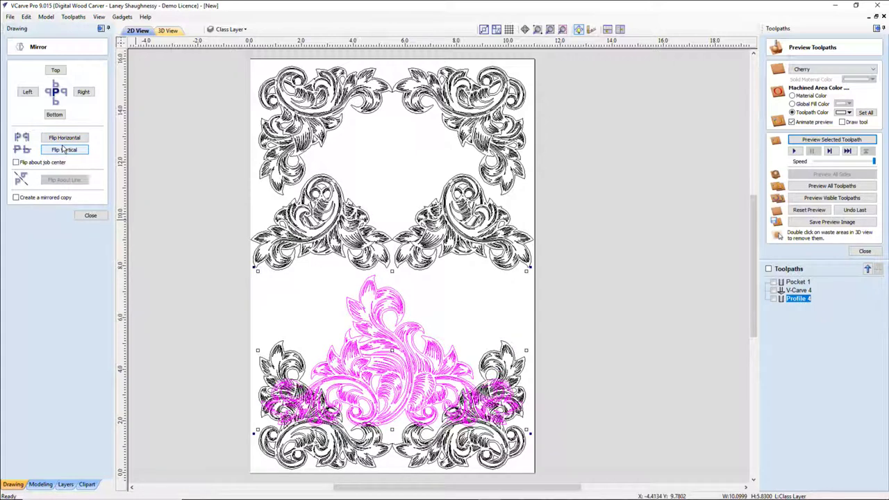
pyautogui.click(63, 149)
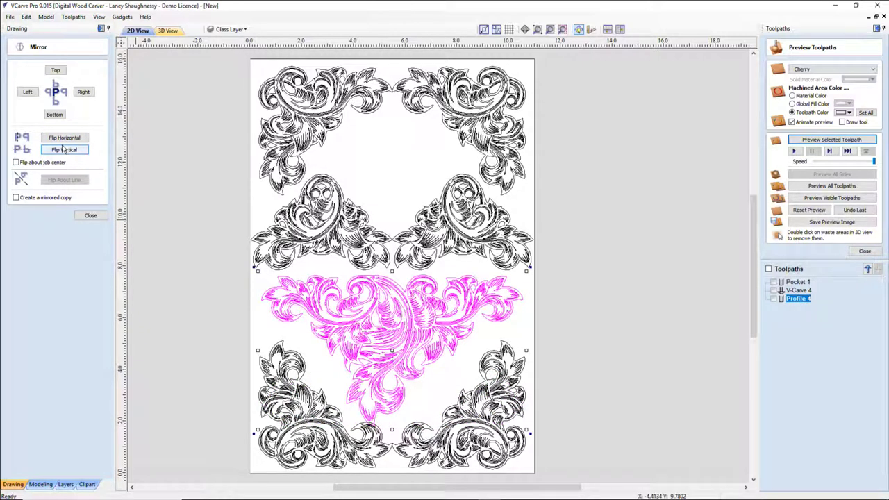
pyautogui.click(63, 149)
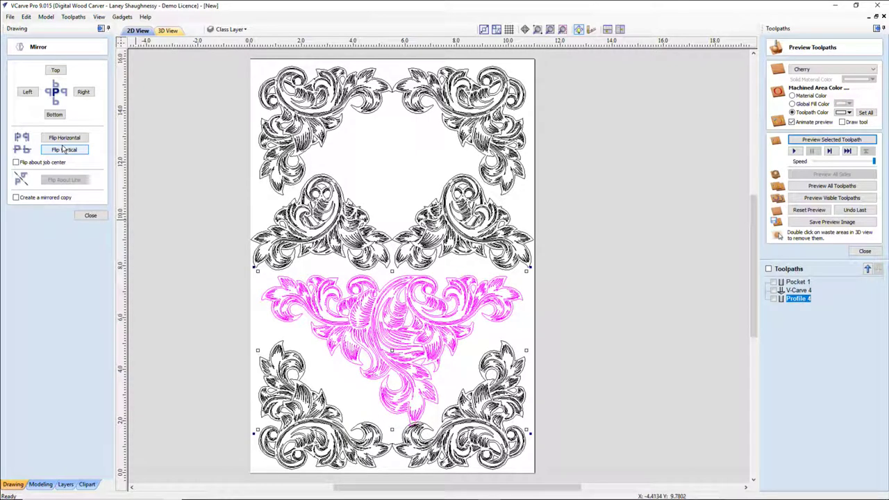
pyautogui.click(63, 149)
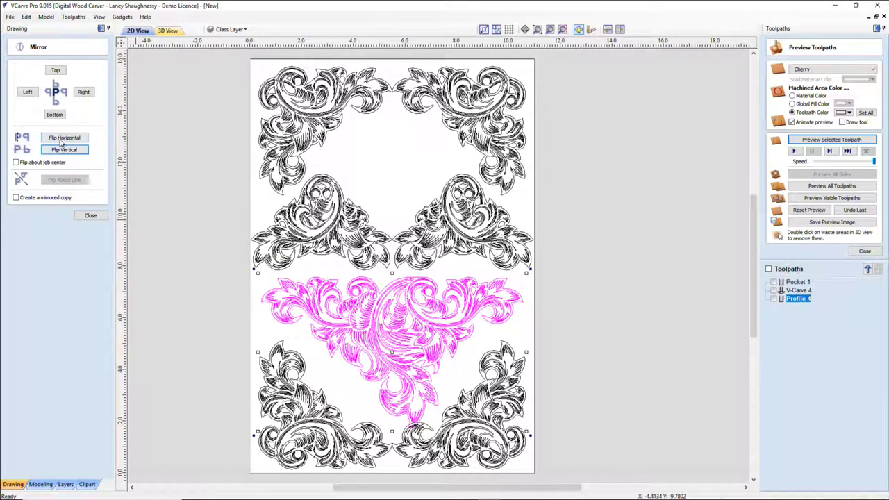
pyautogui.click(90, 215)
# Step: Nudge the centerpiece up, back down two steps, then three steps to the left
pyautogui.click(381, 316)
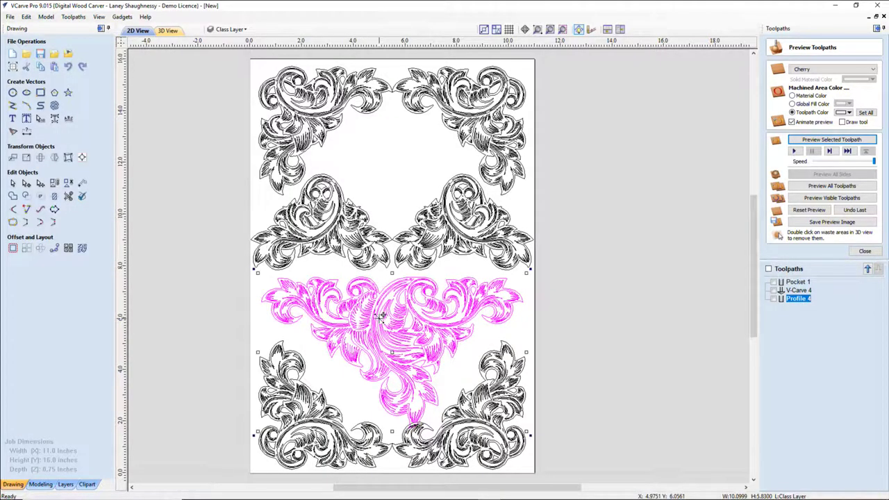
pyautogui.press('Up')
pyautogui.press('Up')
pyautogui.press('Up')
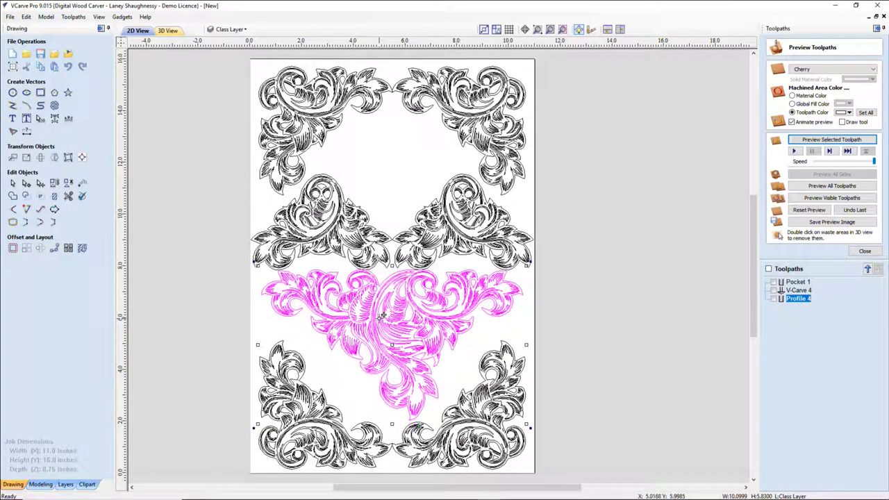
pyautogui.press('Down')
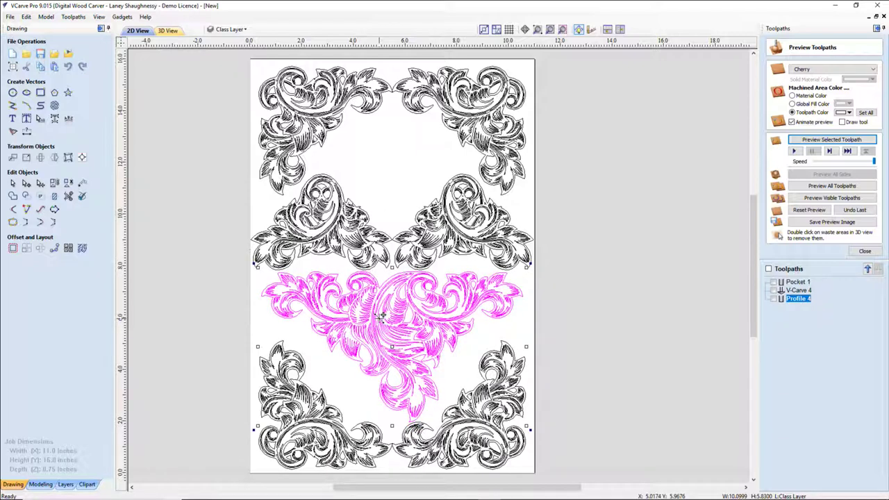
pyautogui.press('Down')
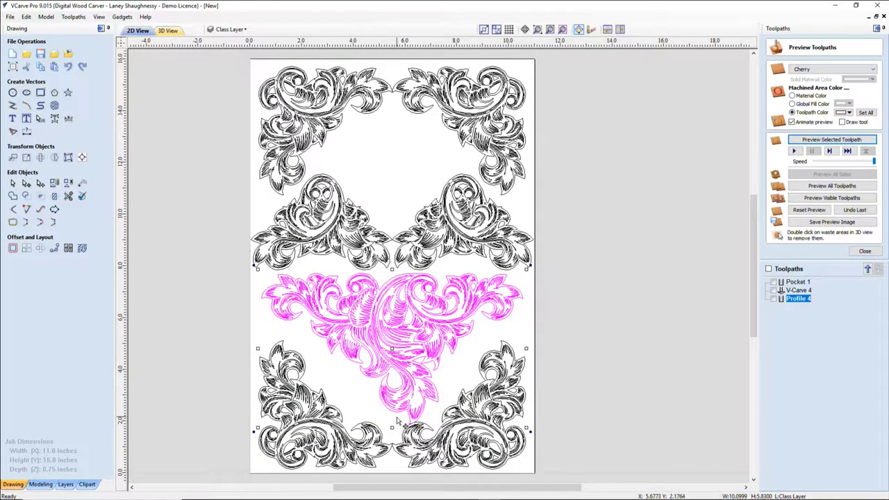
pyautogui.scroll(2, 398, 421)
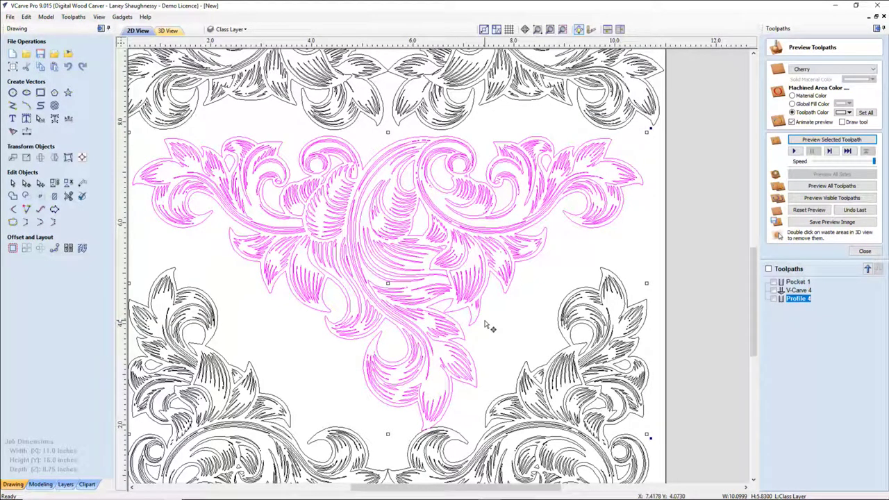
pyautogui.press('Left')
pyautogui.press('Left')
pyautogui.press('Left')
pyautogui.press('Left')
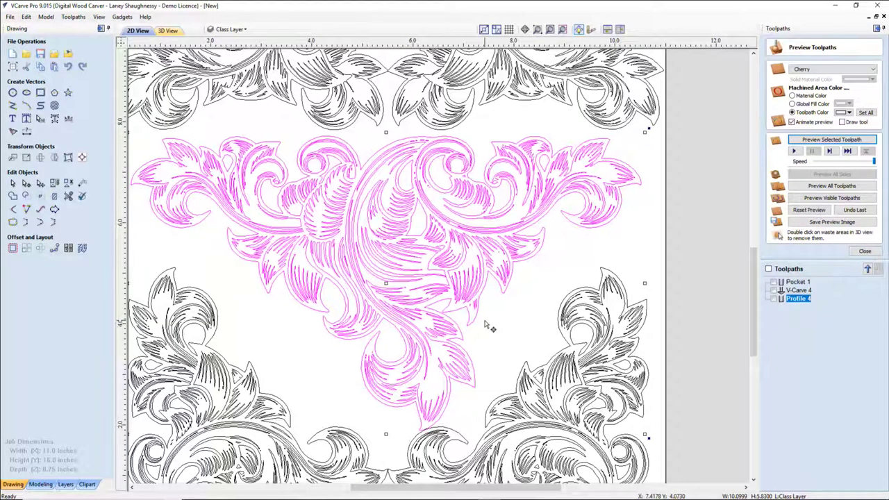
pyautogui.press('Left')
pyautogui.press('Left')
pyautogui.press('Left')
pyautogui.press('Left')
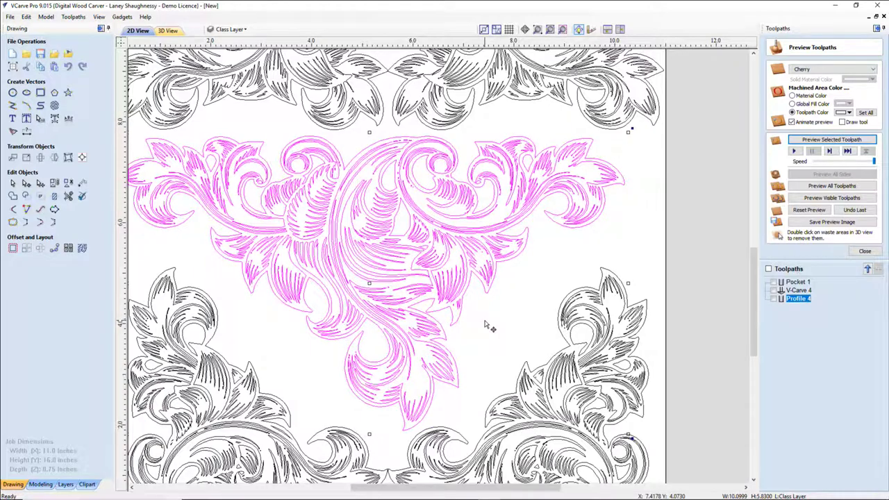
pyautogui.press('Left')
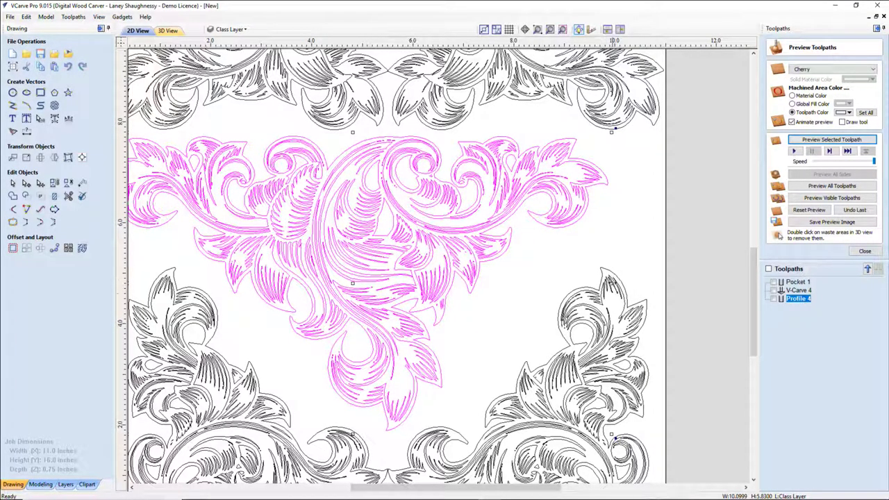
# Step: Stretch the centerpiece wider on the right, then narrow it from its left side
pyautogui.scroll(-3, 611, 285)
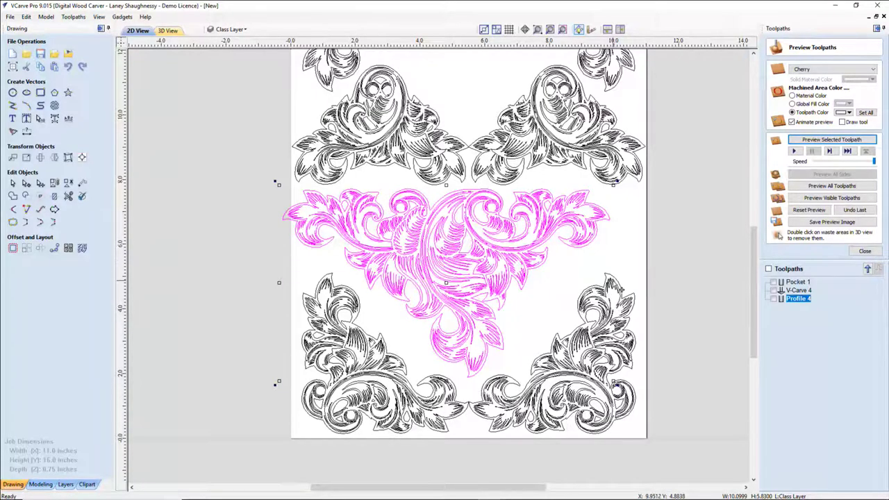
pyautogui.moveTo(615, 281); pyautogui.dragTo(634, 281)
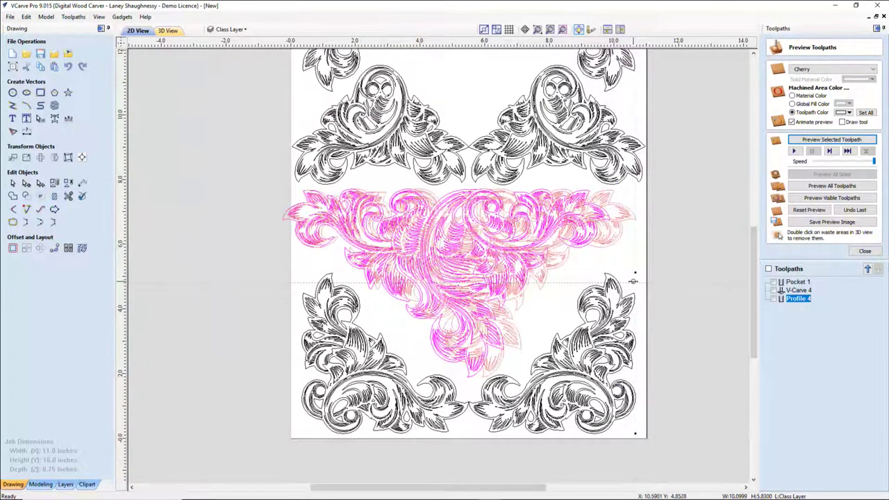
pyautogui.moveTo(631, 281); pyautogui.dragTo(630, 281)
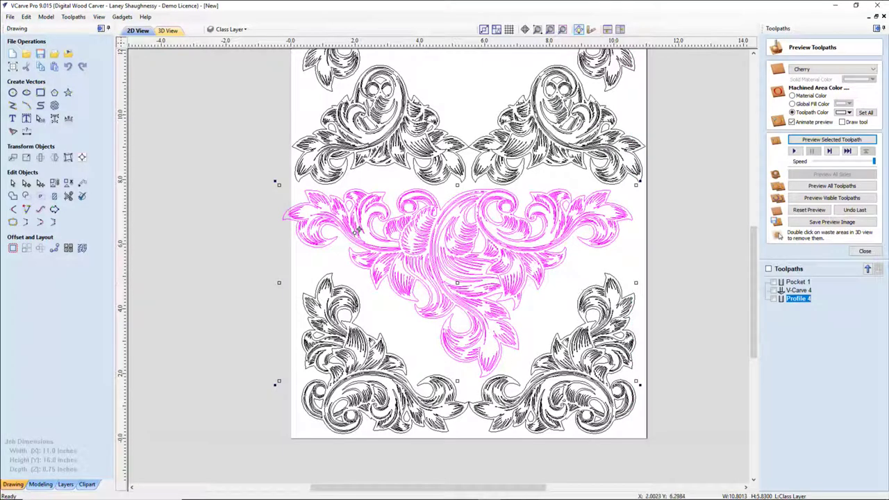
pyautogui.moveTo(279, 283); pyautogui.dragTo(303, 282)
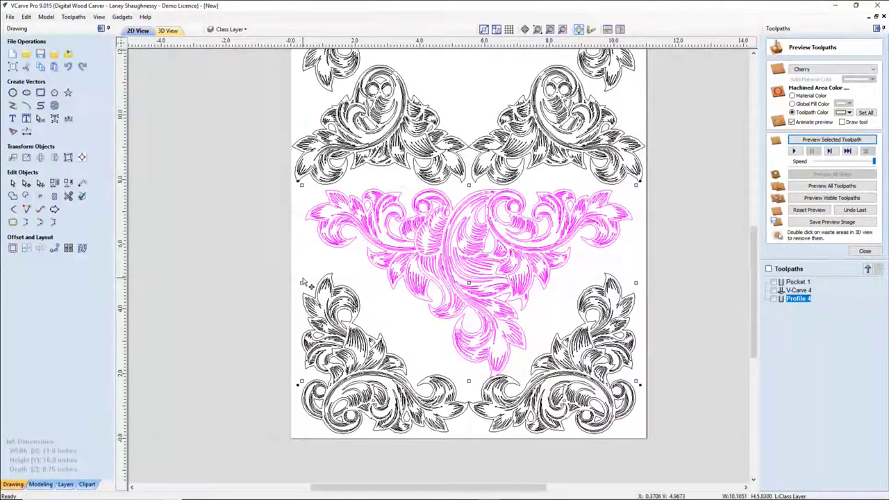
pyautogui.hotkey('ctrl', 'z')
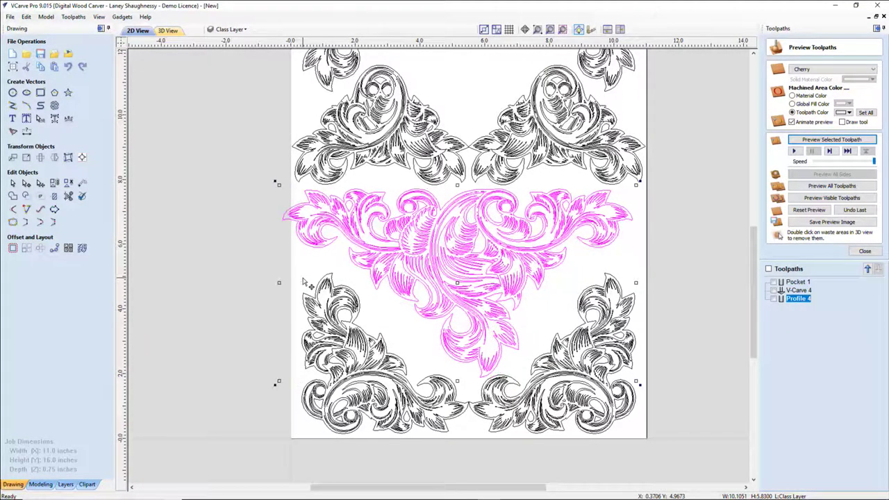
pyautogui.hotkey('ctrl', 'y')
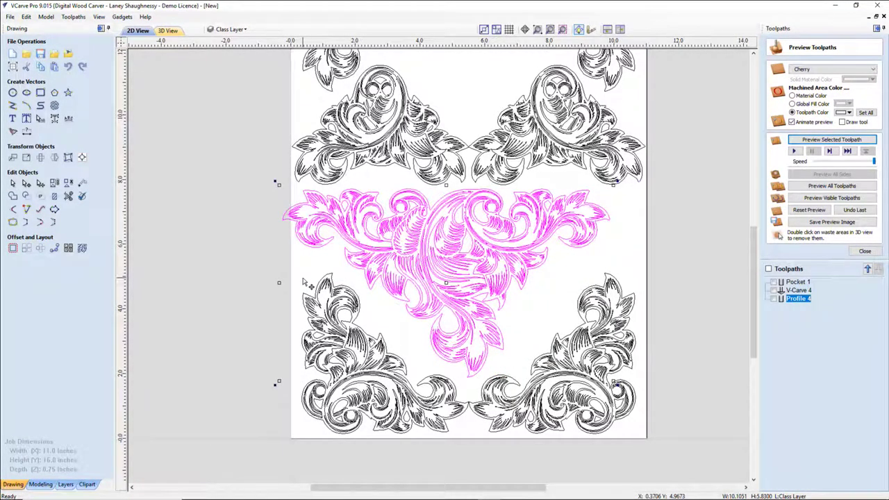
# Step: Nudge the centerpiece right toward the page centre and slightly up
pyautogui.hotkey('ctrl', 'z')
pyautogui.hotkey('ctrl', 'z')
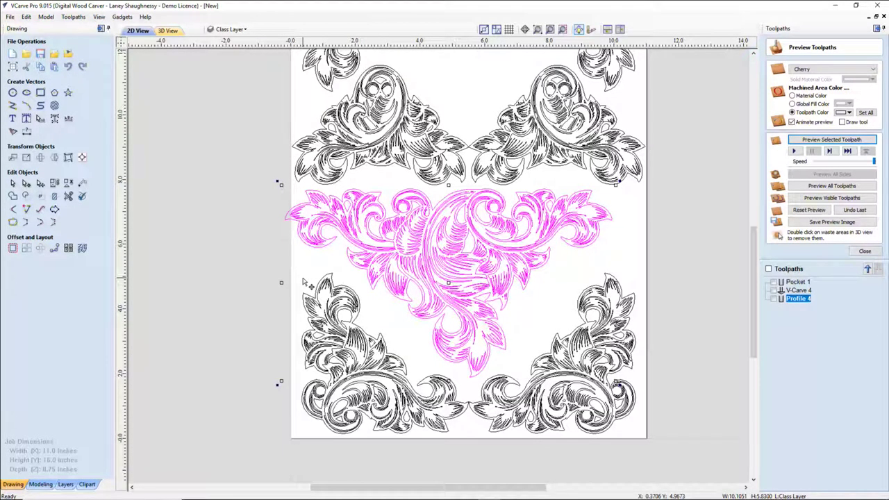
pyautogui.hotkey('ctrl', 'z')
pyautogui.hotkey('ctrl', 'z')
pyautogui.hotkey('ctrl', 'z')
pyautogui.hotkey('ctrl', 'z')
pyautogui.hotkey('ctrl', 'z')
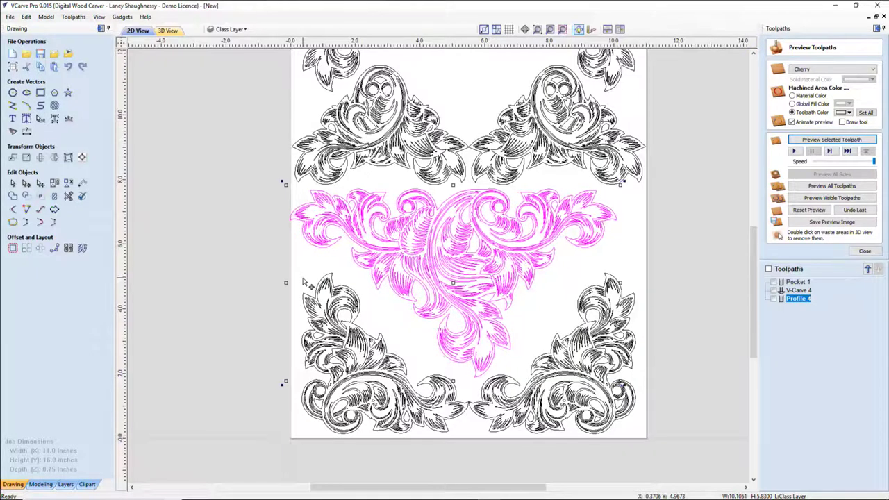
pyautogui.hotkey('ctrl', 'z')
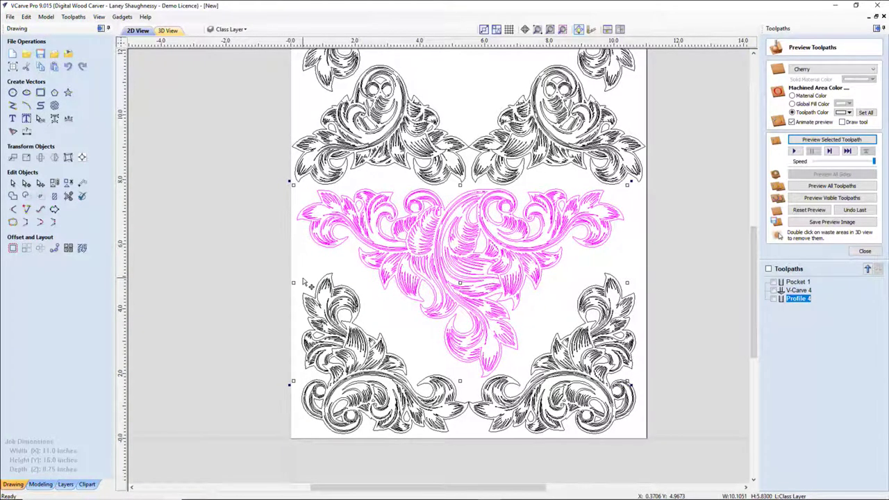
pyautogui.hotkey('ctrl', 'z')
pyautogui.hotkey('ctrl', 'z')
pyautogui.hotkey('ctrl', 'z')
pyautogui.hotkey('ctrl', 'z')
pyautogui.hotkey('ctrl', 'z')
pyautogui.hotkey('ctrl', 'z')
pyautogui.hotkey('ctrl', 'z')
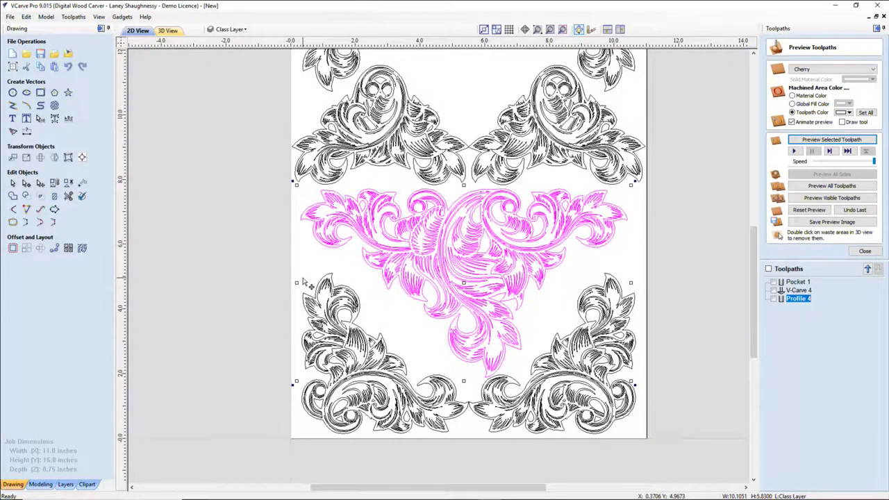
pyautogui.hotkey('ctrl', 'z')
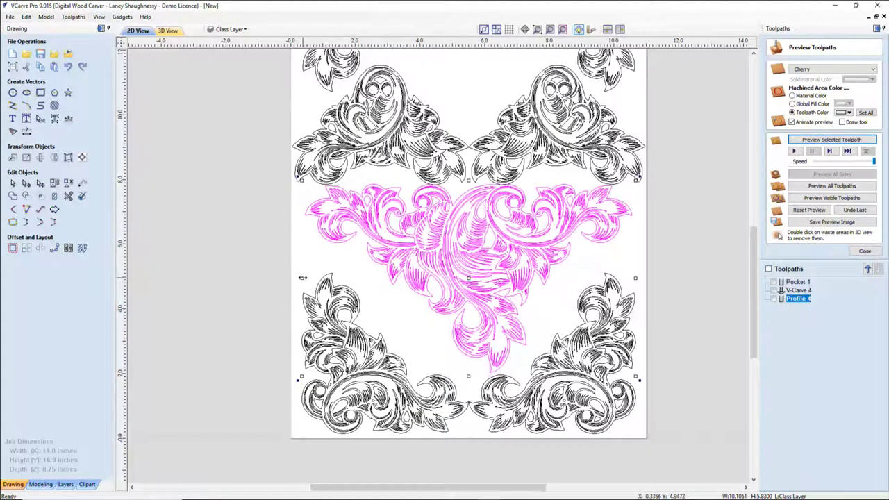
pyautogui.hotkey('ctrl', 'z')
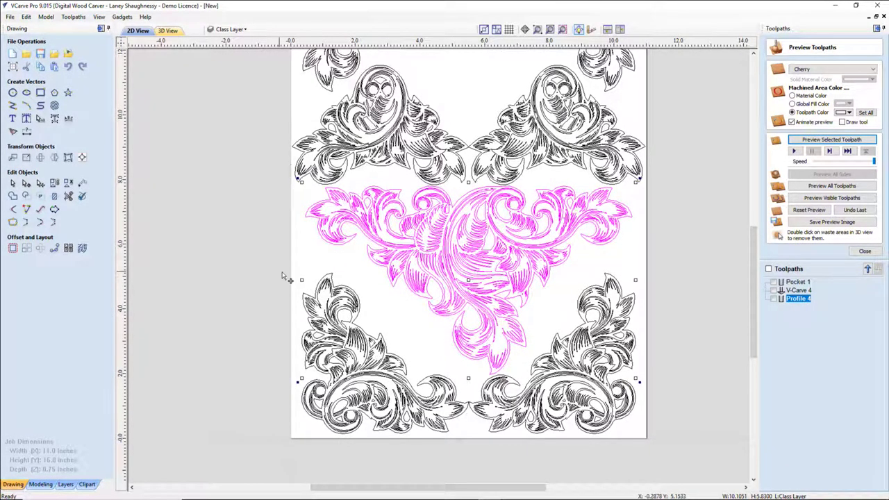
pyautogui.scroll(-2, 485, 272)
pyautogui.hscroll(1, 485, 272)
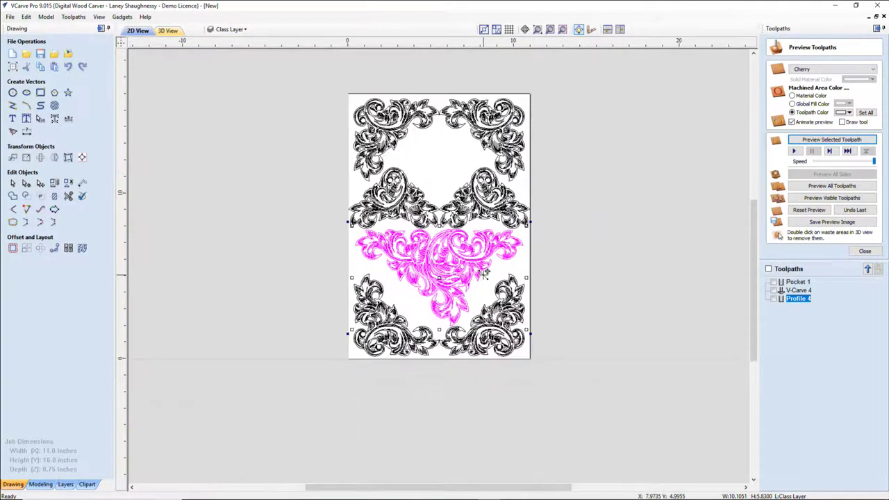
pyautogui.hscroll(2, 486, 277)
pyautogui.scroll(1, 486, 277)
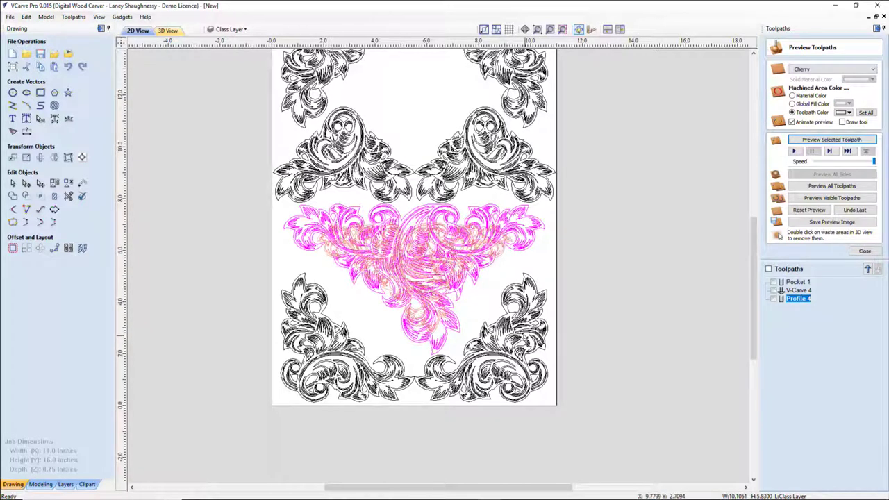
# Step: Cancel the oversized stretch and enlarge the centerpiece to about 9.18 inches wide
pyautogui.hotkey('ctrl', 'z')
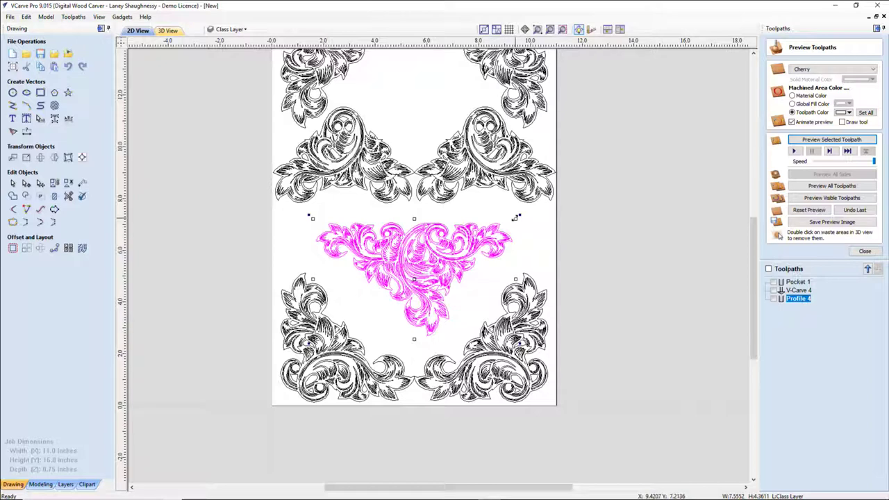
pyautogui.moveTo(515, 218)
pyautogui.mouseDown()
pyautogui.moveTo(525, 210)
pyautogui.moveTo(529, 217)
pyautogui.mouseUp()
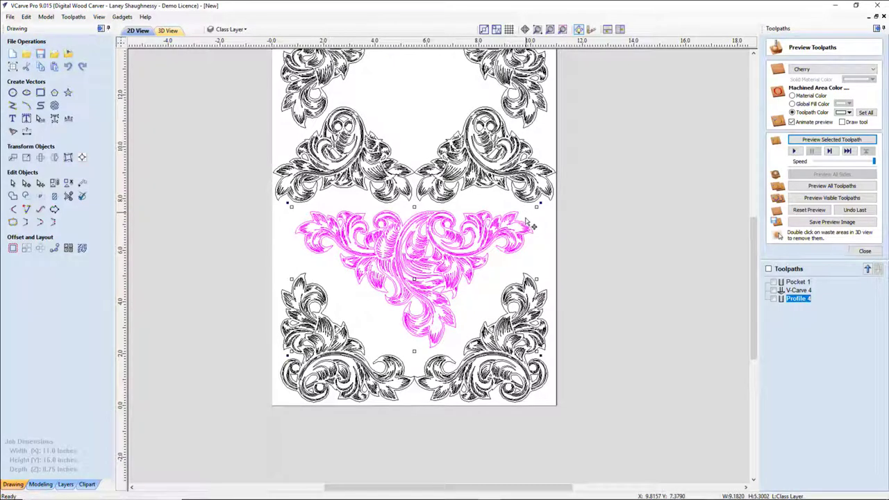
pyautogui.scroll(-1, 404, 297)
pyautogui.scroll(-1, 405, 297)
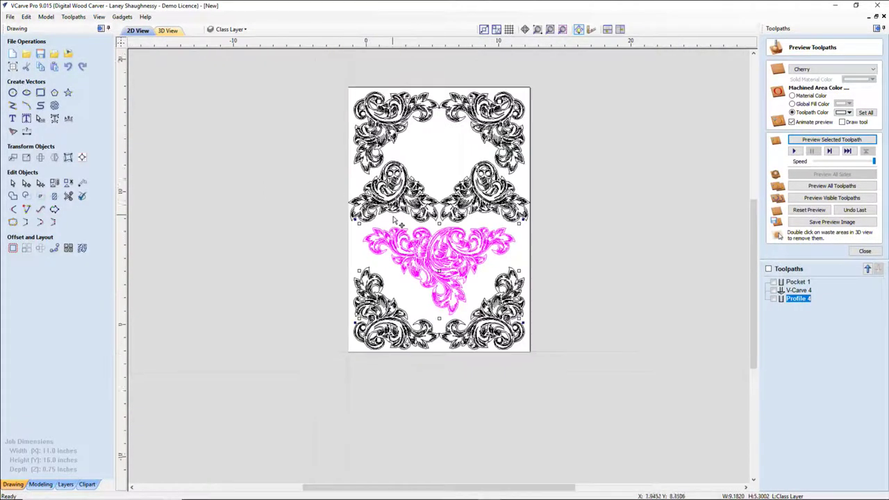
pyautogui.scroll(-1, 399, 221)
# Step: Draw a 2.5-inch circle at X 5.5 near the top centre
pyautogui.click(14, 93)
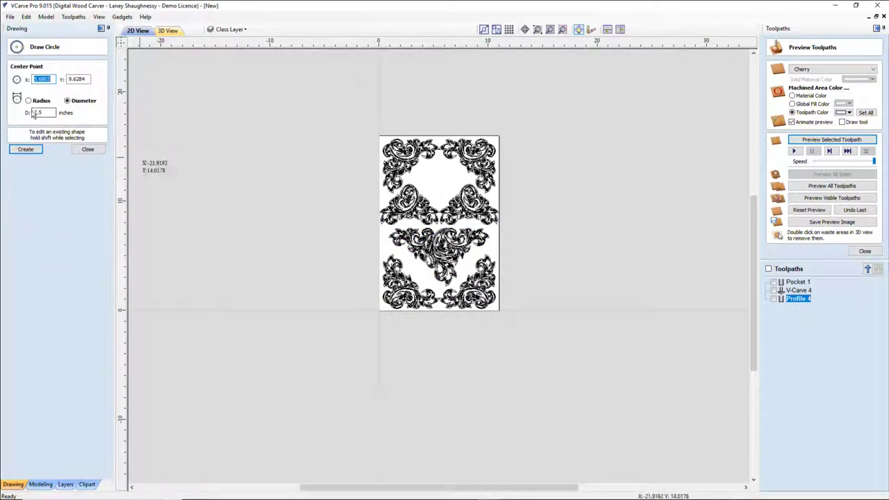
pyautogui.click(440, 183)
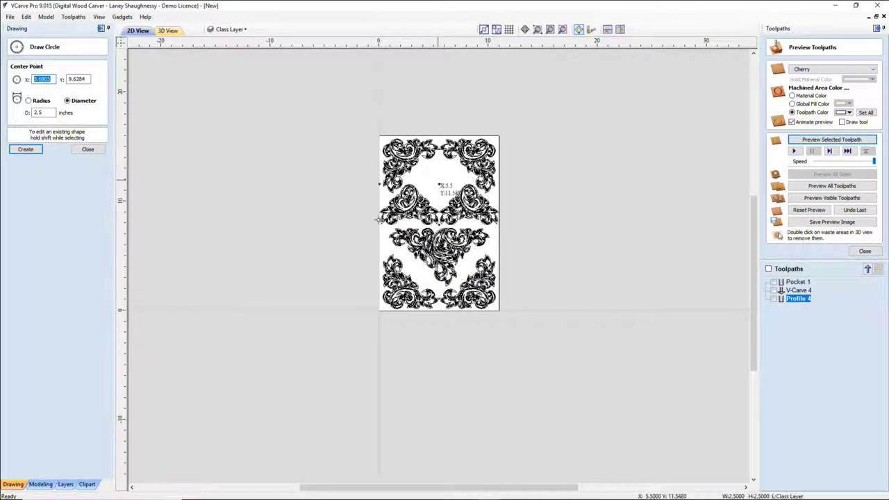
pyautogui.click(88, 149)
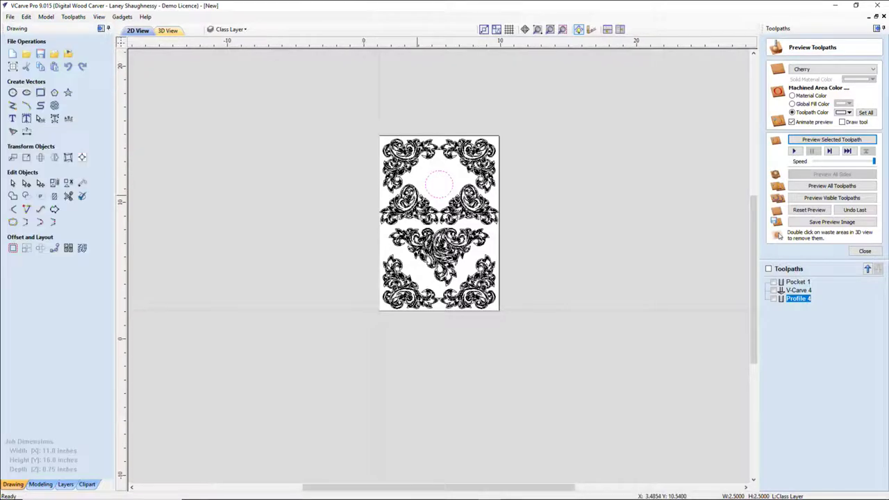
pyautogui.scroll(2, 440, 196)
# Step: Offset the new circle 0.25 inches outward to form a surrounding ring
pyautogui.click(450, 197)
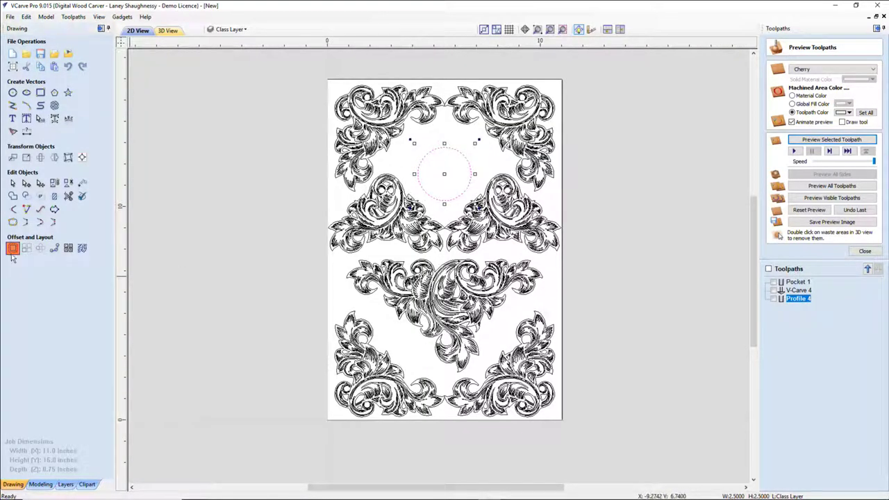
pyautogui.click(12, 250)
pyautogui.doubleClick(48, 121)
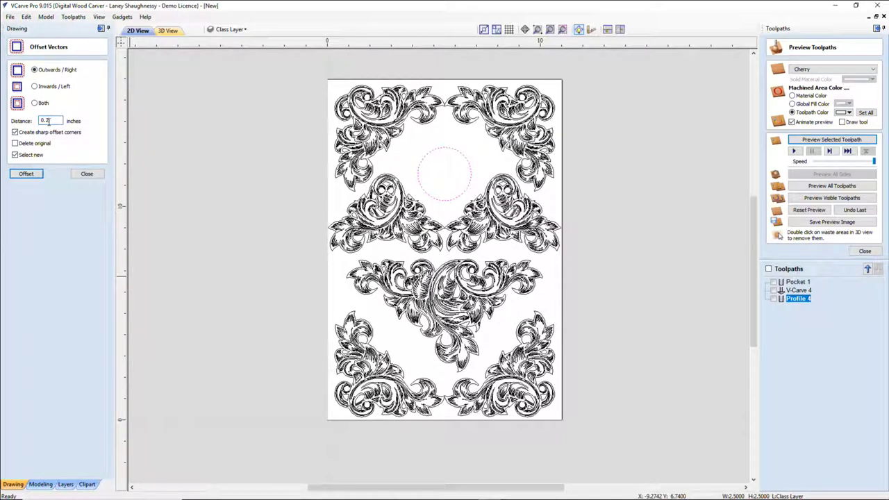
pyautogui.click(26, 174)
pyautogui.click(26, 174)
pyautogui.click(87, 173)
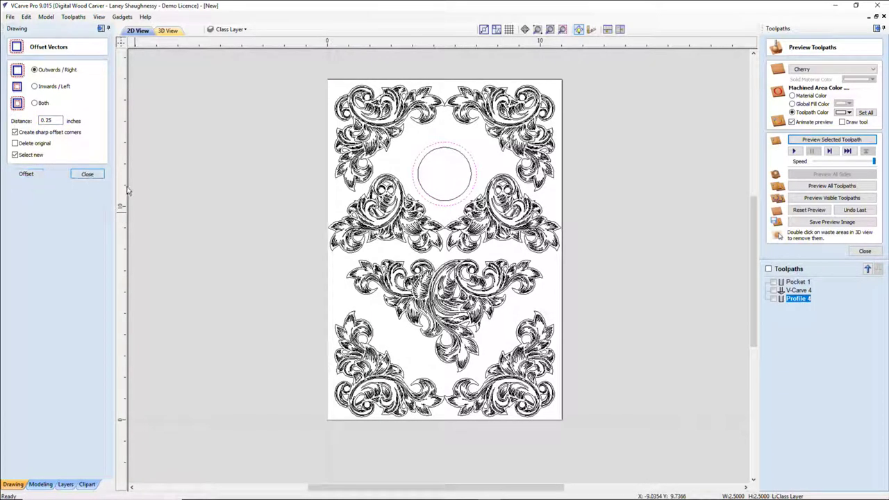
pyautogui.scroll(1, 452, 208)
pyautogui.scroll(-1, 451, 208)
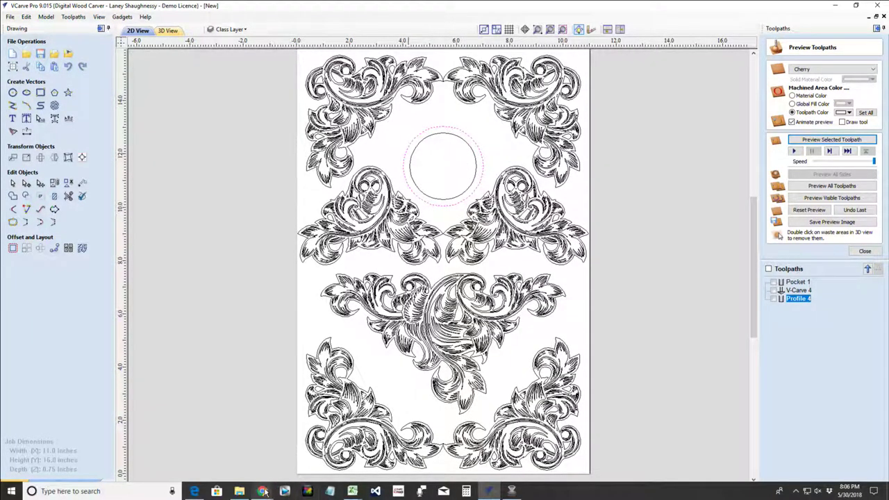
# Step: Go to the Klockit site and choose Clock Inserts from the All Departments menu
pyautogui.moveTo(263, 490)
pyautogui.click(212, 451)
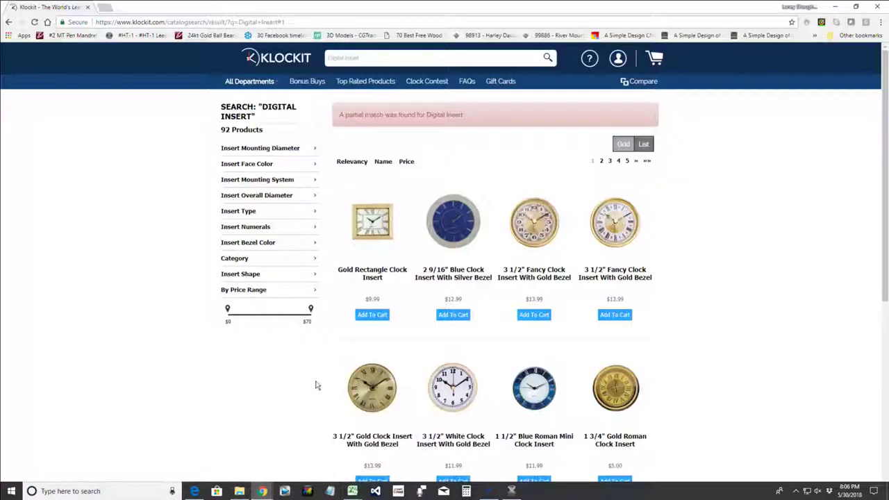
pyautogui.moveTo(259, 83)
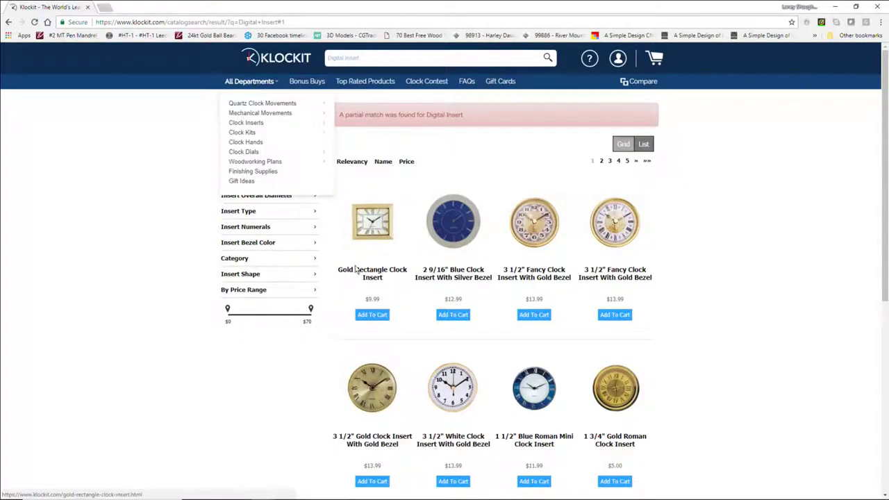
pyautogui.scroll(-1, 522, 261)
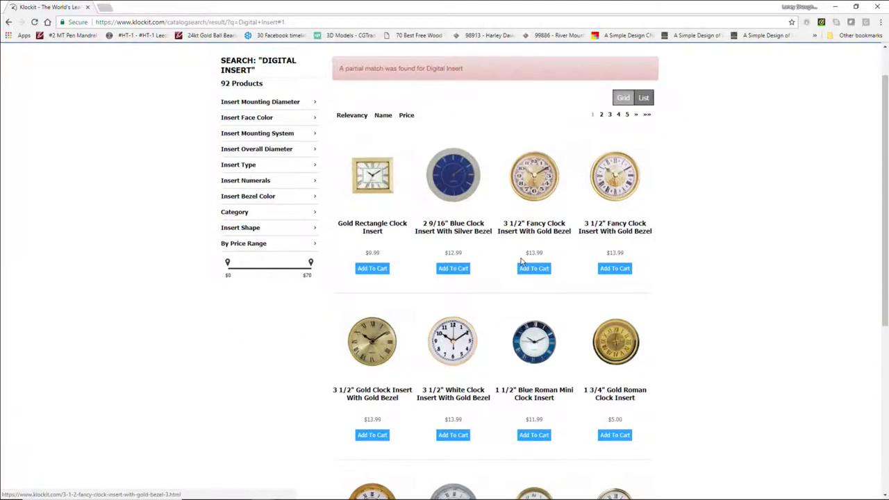
pyautogui.scroll(-2, 522, 261)
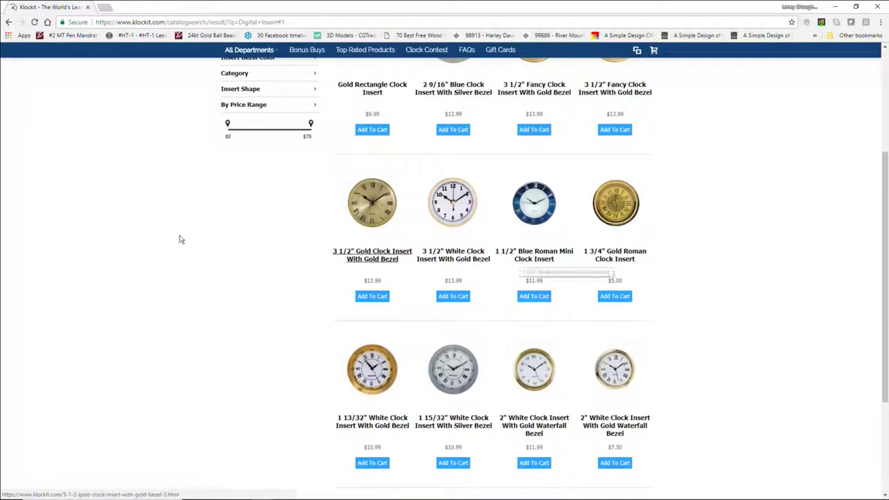
pyautogui.scroll(3, 197, 205)
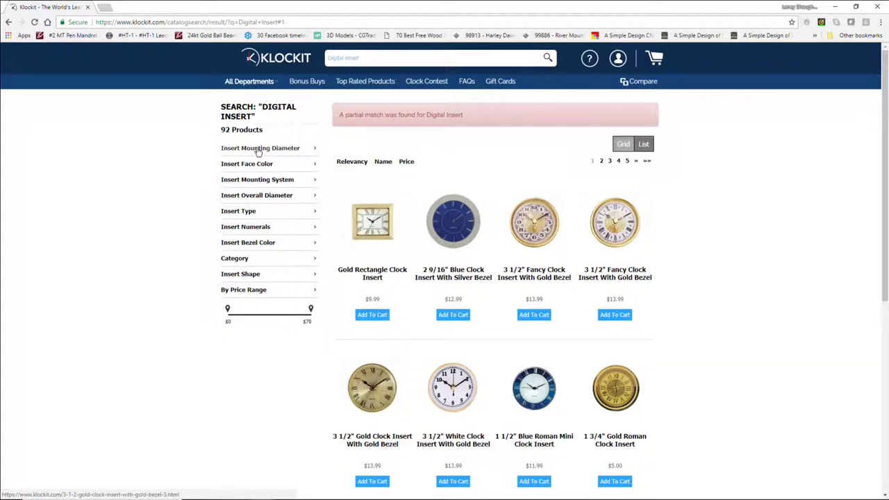
pyautogui.moveTo(297, 91)
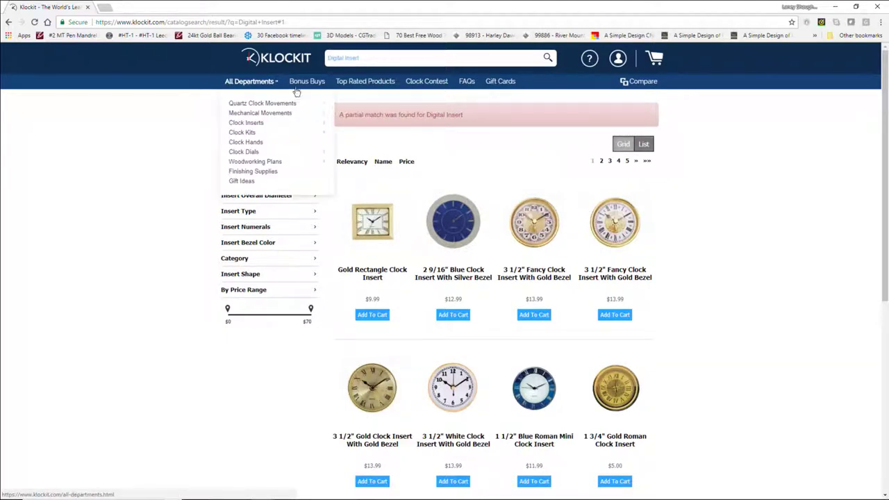
pyautogui.click(247, 123)
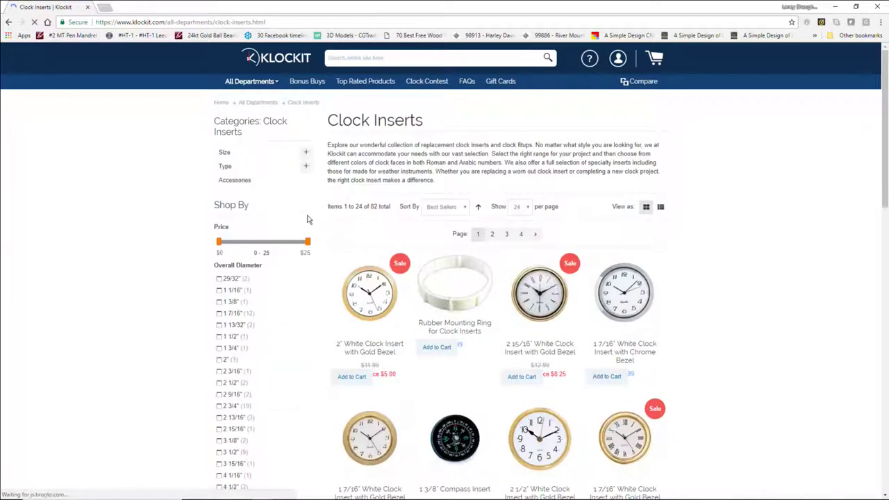
# Step: Filter inserts to 5 7/8" overall diameter and review the 5 7/8" Fancy Clock Insert
pyautogui.scroll(-4, 270, 258)
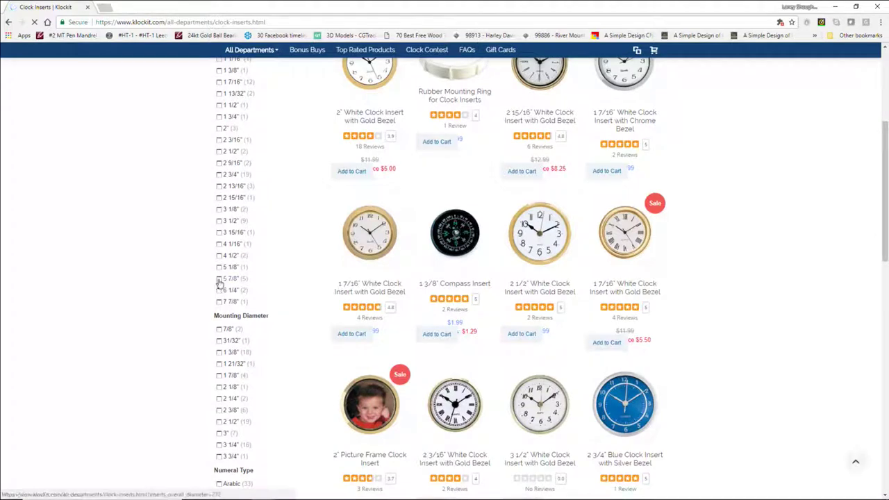
pyautogui.click(220, 278)
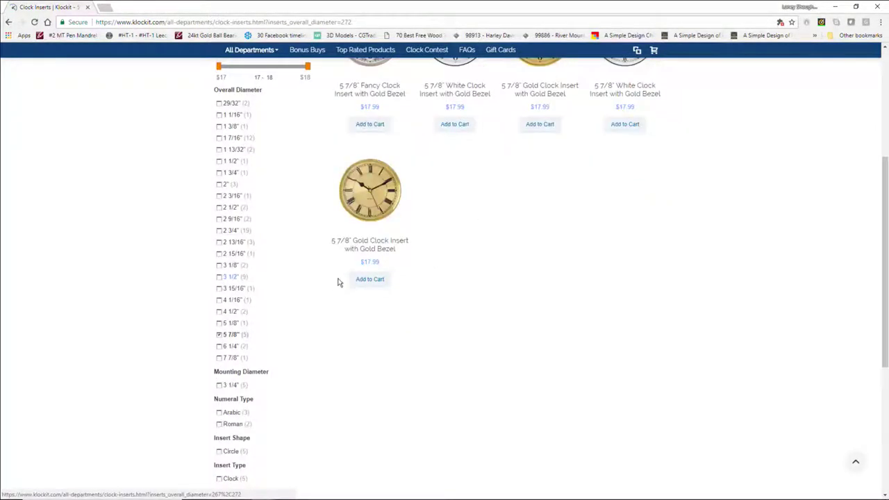
pyautogui.scroll(2, 340, 282)
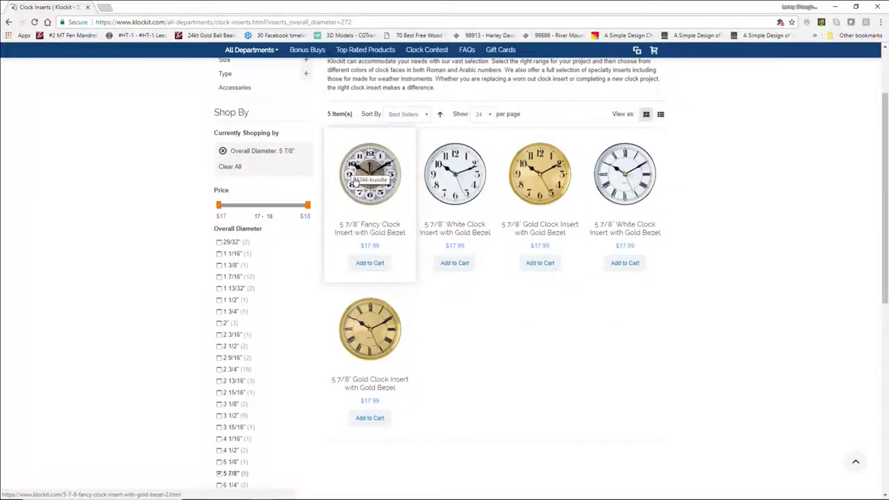
pyautogui.click(359, 179)
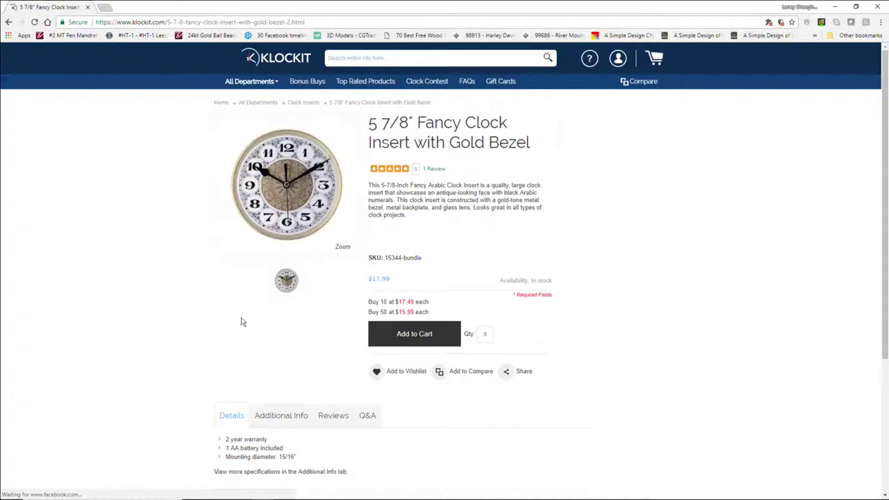
pyautogui.scroll(-1, 246, 330)
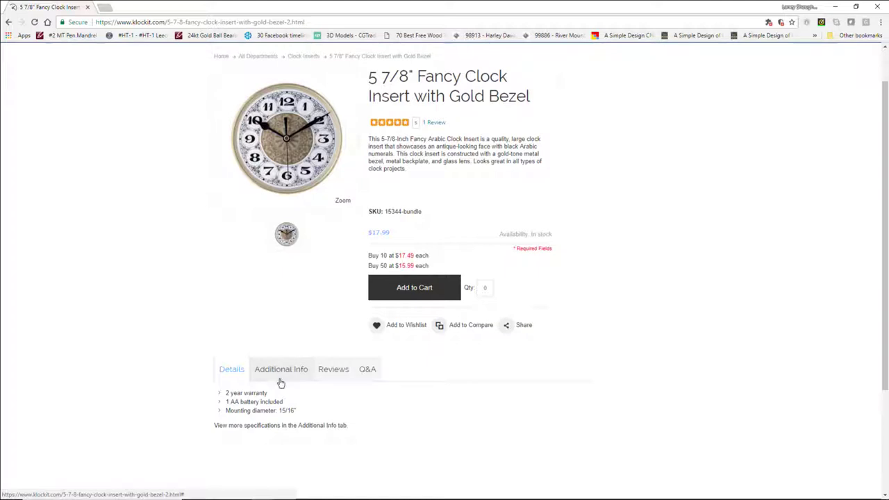
pyautogui.click(9, 22)
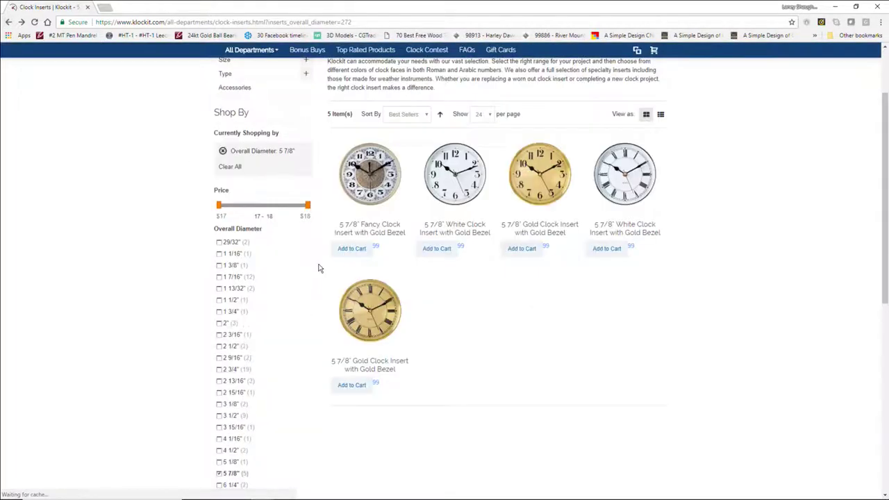
# Step: Add the 3 1/8" diameter filter and open the 3 1/8" Gold Clock Insert
pyautogui.scroll(-2, 300, 297)
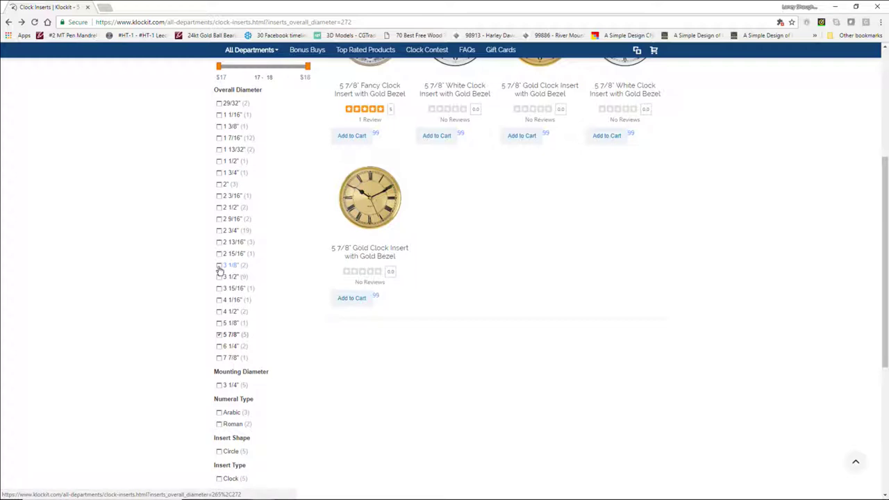
pyautogui.click(219, 267)
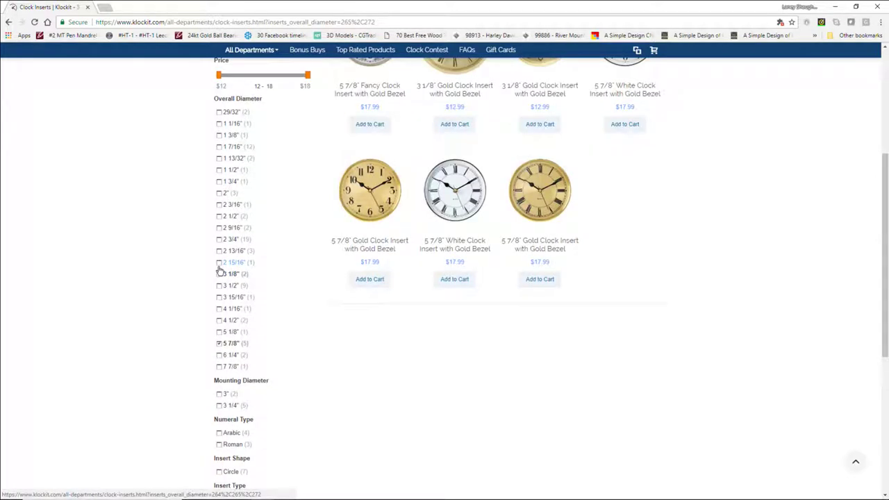
pyautogui.scroll(2, 363, 230)
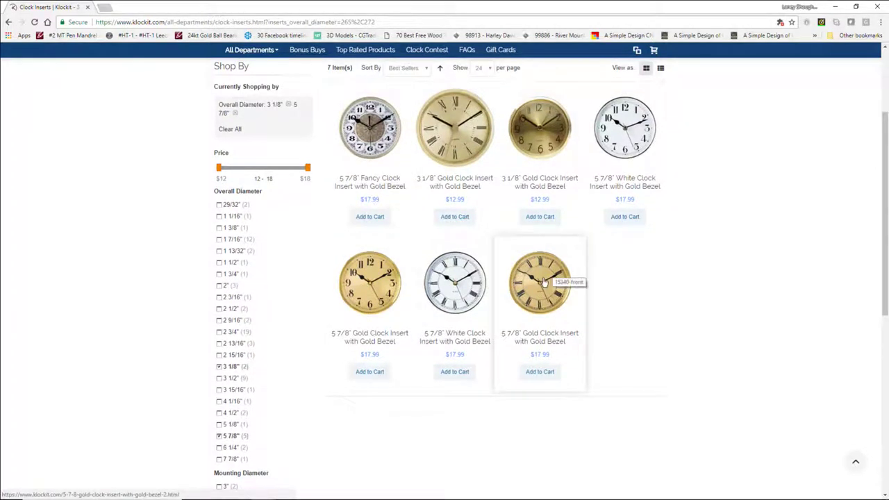
pyautogui.click(454, 184)
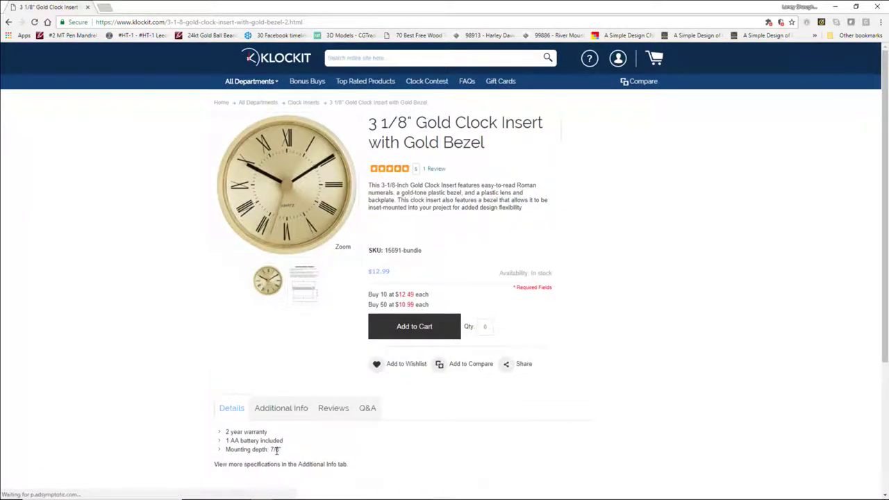
# Step: Review the insert's specs, including its 3" mounting diameter, then minimize Chrome
pyautogui.moveTo(281, 450); pyautogui.dragTo(265, 450)
pyautogui.click(298, 294)
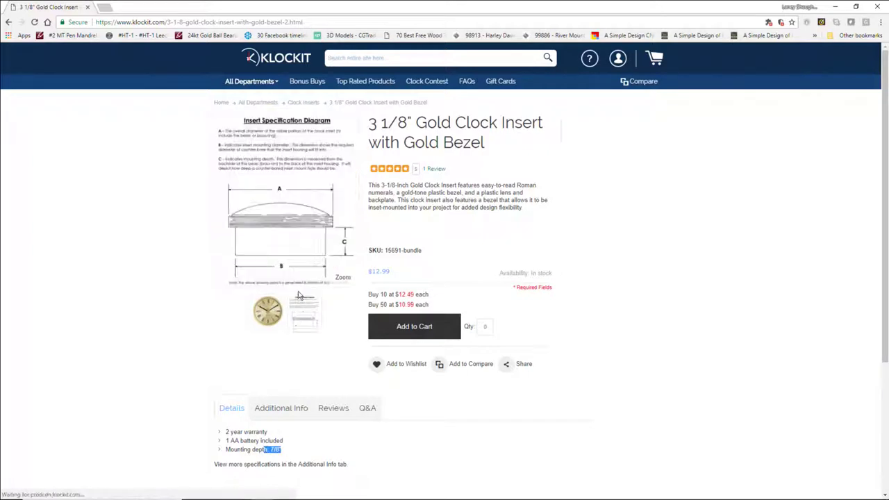
pyautogui.click(271, 410)
pyautogui.scroll(-2, 271, 416)
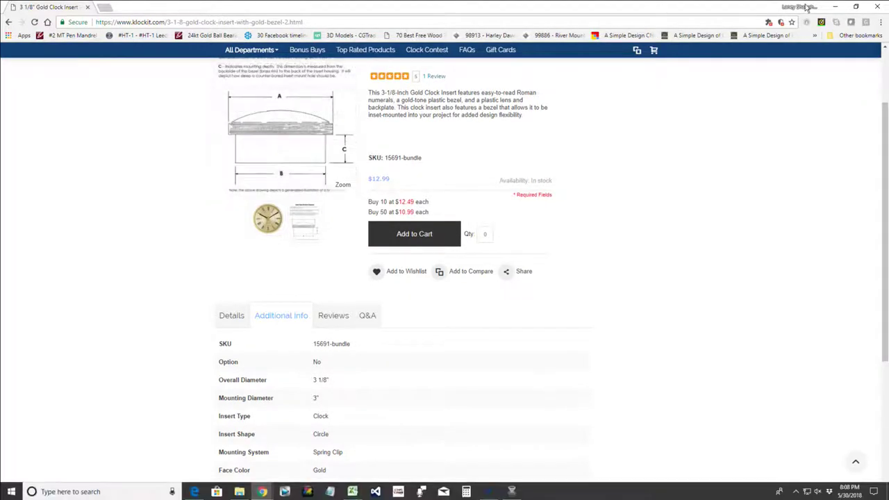
pyautogui.click(838, 7)
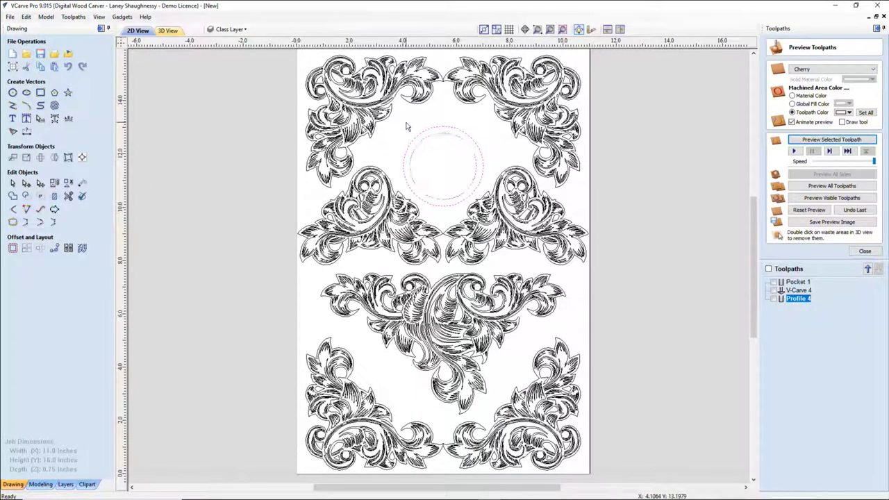
# Step: Draw a 3-inch diameter circle at X 5.5 between the top corner scrolls
pyautogui.click(13, 93)
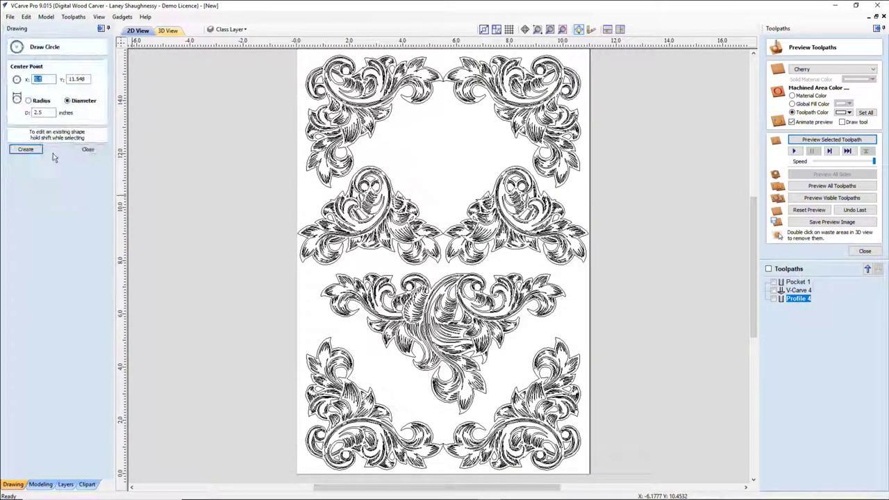
pyautogui.moveTo(47, 113); pyautogui.dragTo(6, 116)
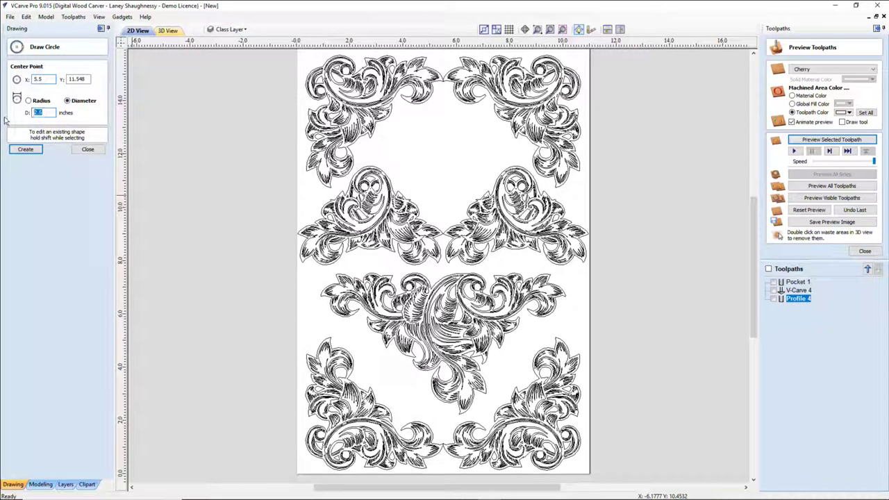
pyautogui.write('3')
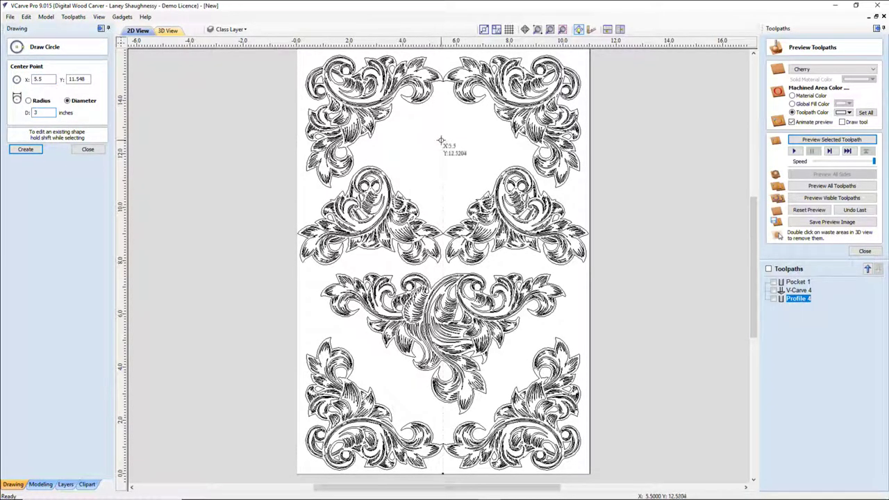
pyautogui.click(441, 143)
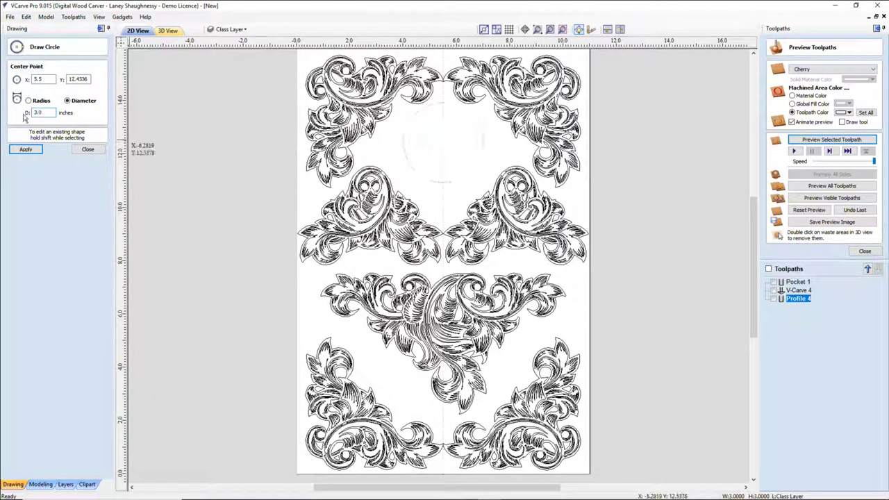
pyautogui.moveTo(45, 113); pyautogui.dragTo(30, 116)
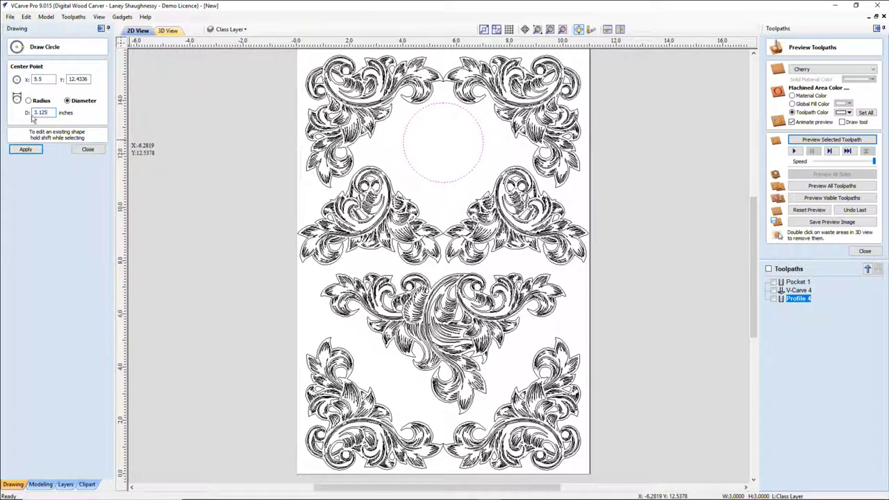
pyautogui.click(88, 149)
pyautogui.click(11, 250)
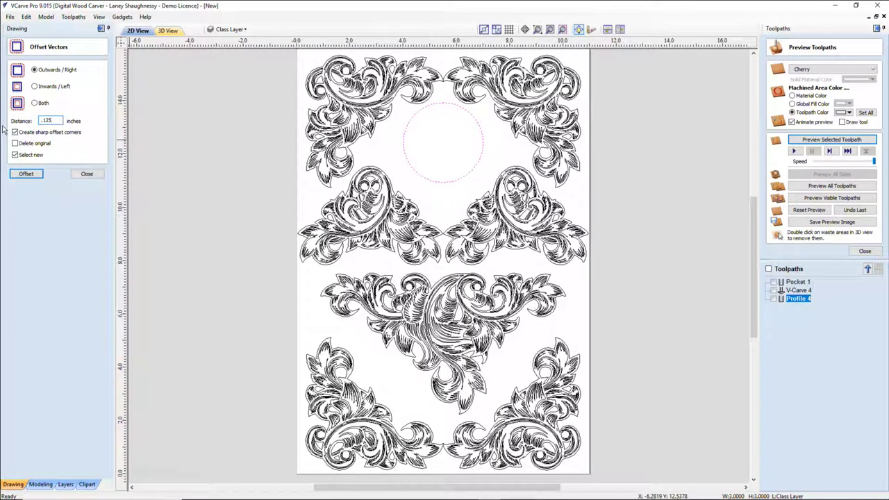
# Step: Add a 0.125-inch outward ring and centre both circles on the material
pyautogui.click(25, 173)
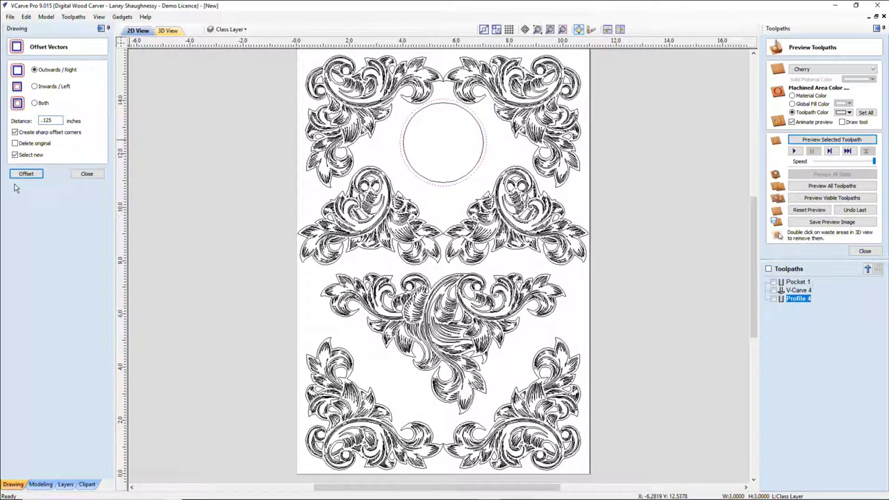
pyautogui.click(87, 174)
pyautogui.keyDown('shift'); pyautogui.click(395, 132); pyautogui.keyUp('shift')
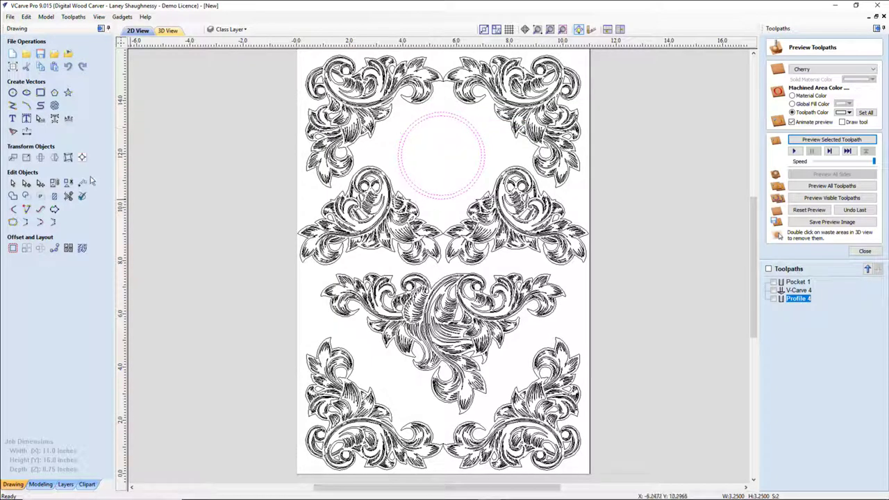
pyautogui.click(82, 157)
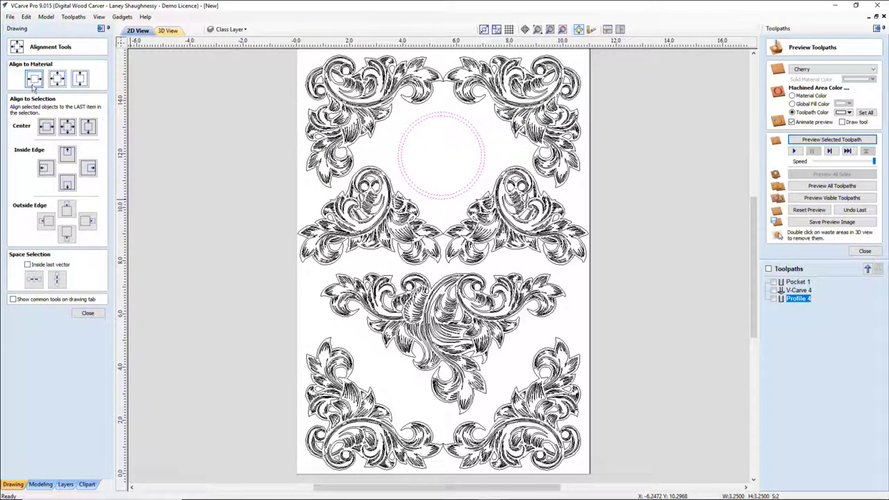
pyautogui.click(33, 79)
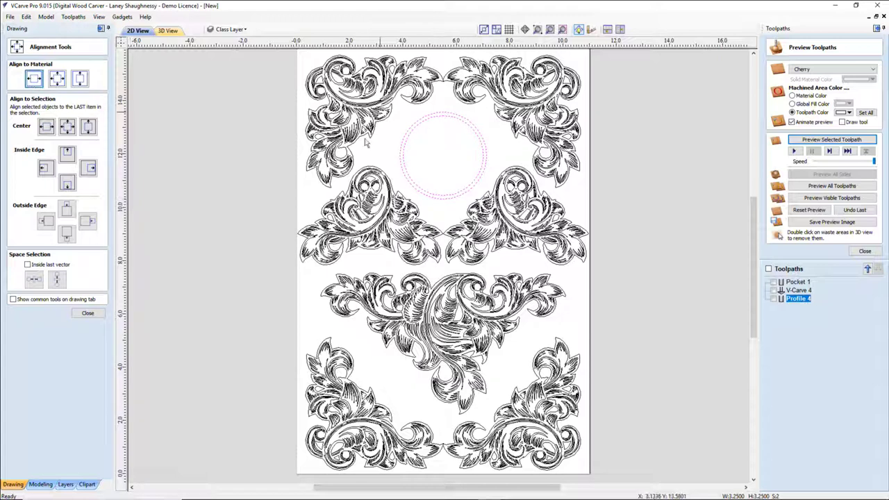
pyautogui.scroll(-1, 452, 215)
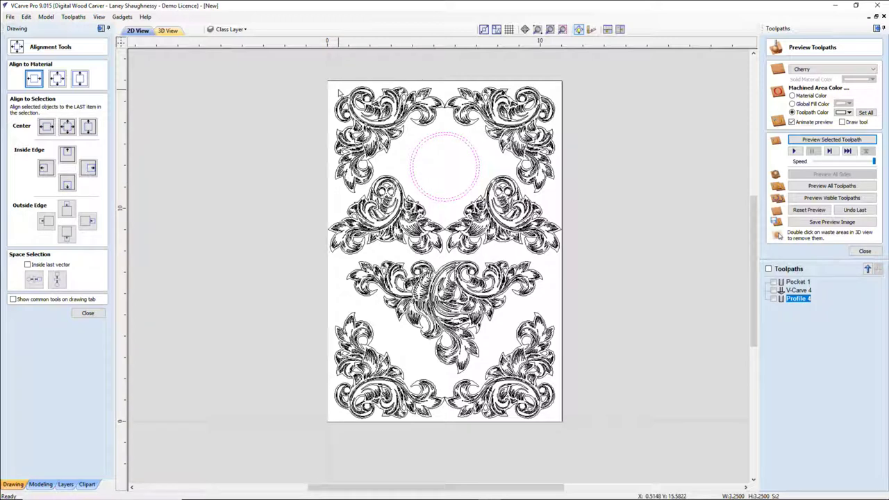
# Step: Scale the scrollwork ornaments down slightly, leaving the centre clock circle unchanged
pyautogui.moveTo(298, 68); pyautogui.dragTo(577, 432)
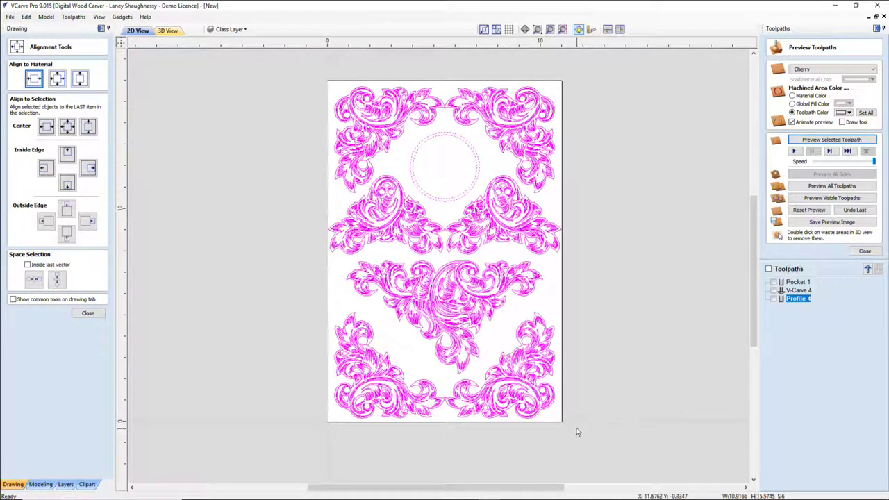
pyautogui.keyDown('ctrl'); pyautogui.click(443, 203); pyautogui.keyUp('ctrl')
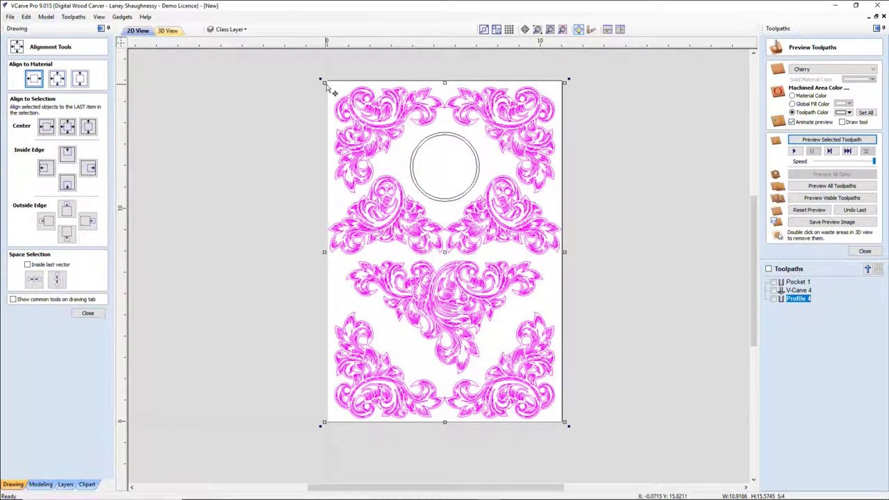
pyautogui.click(327, 85)
pyautogui.moveTo(330, 86); pyautogui.dragTo(334, 92)
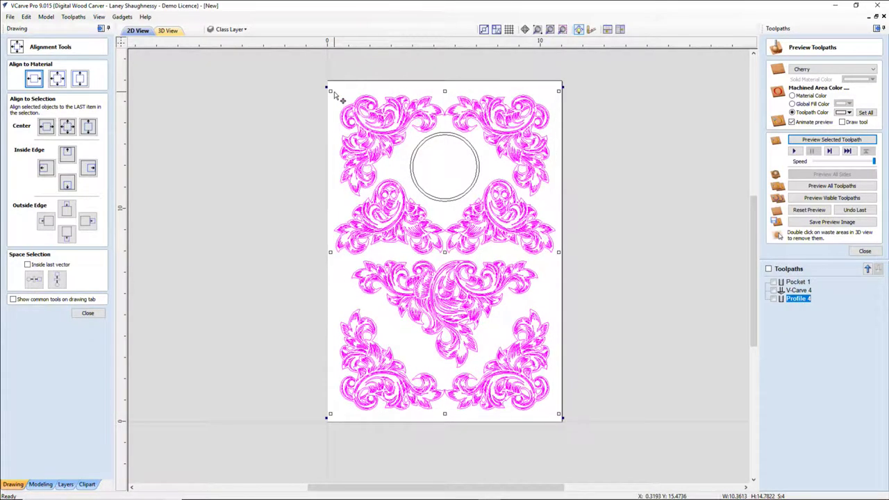
pyautogui.click(434, 194)
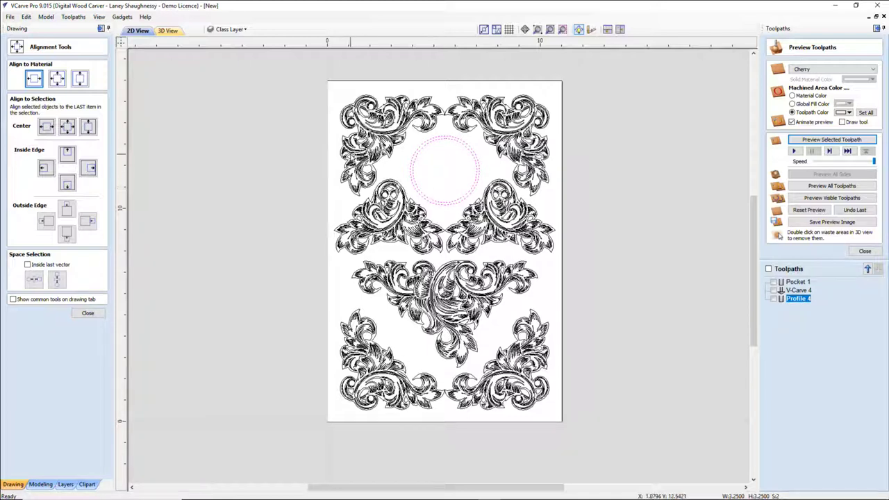
# Step: Ungroup the top corner, middle-row, central and bottom corner ornaments
pyautogui.click(351, 156)
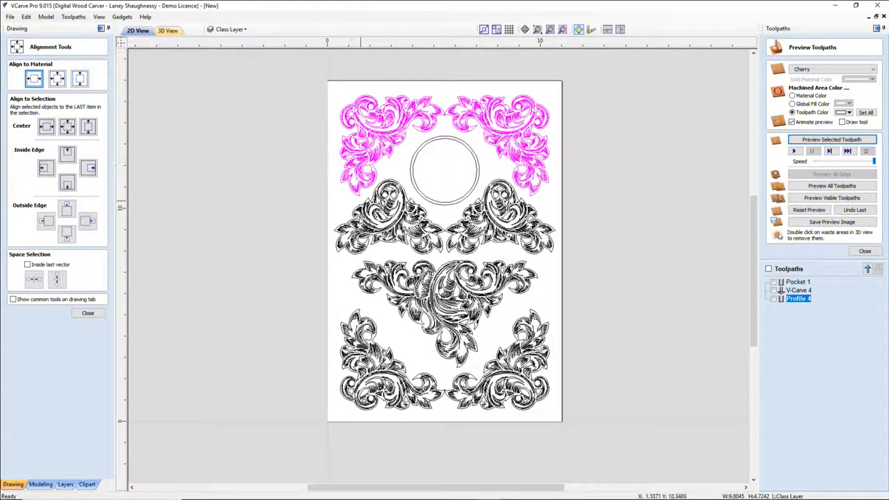
pyautogui.keyDown('shift'); pyautogui.click(355, 222); pyautogui.keyUp('shift')
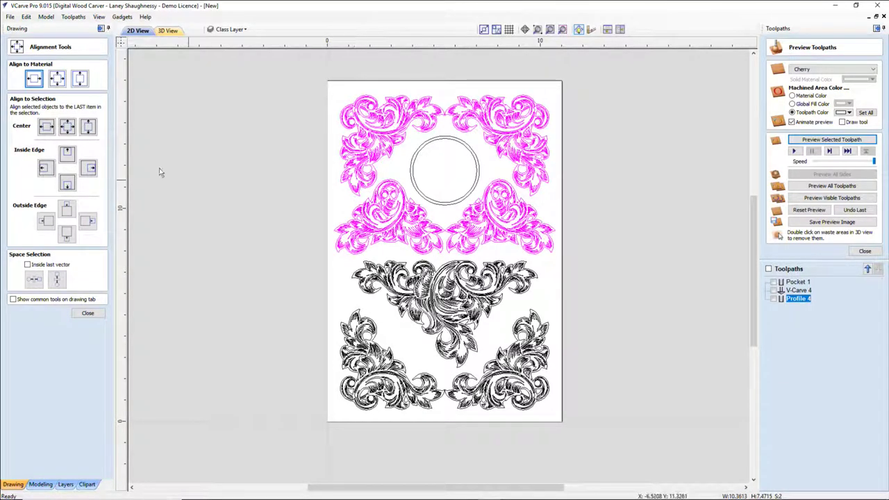
pyautogui.click(87, 313)
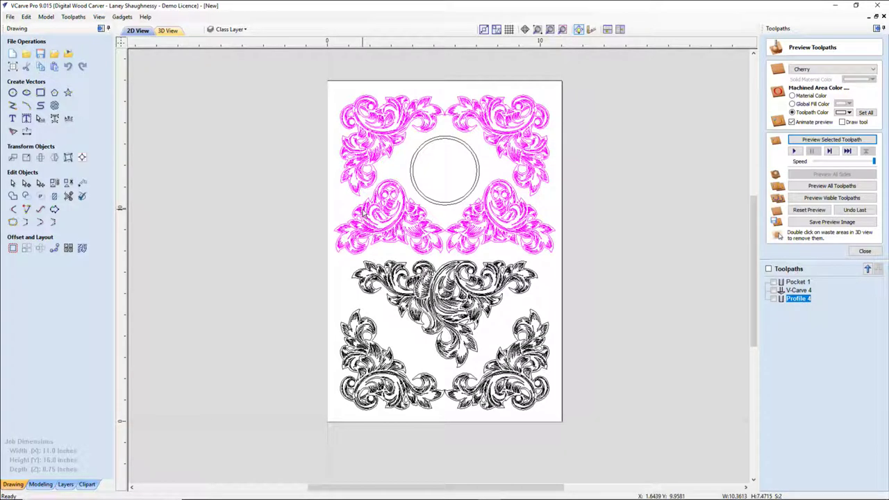
pyautogui.click(68, 183)
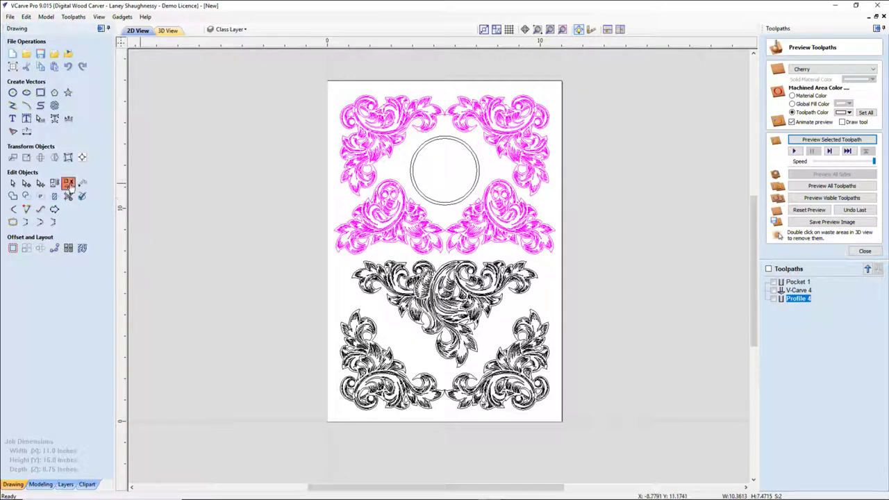
pyautogui.click(68, 183)
pyautogui.click(357, 295)
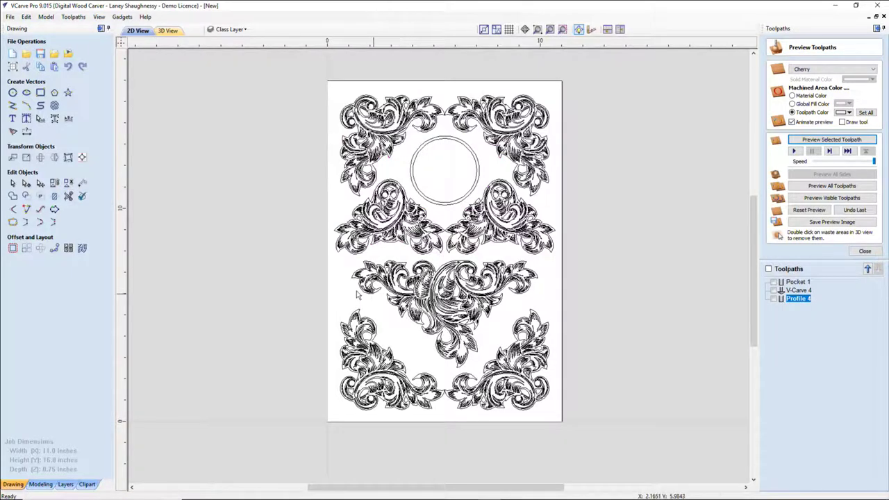
pyautogui.click(429, 299)
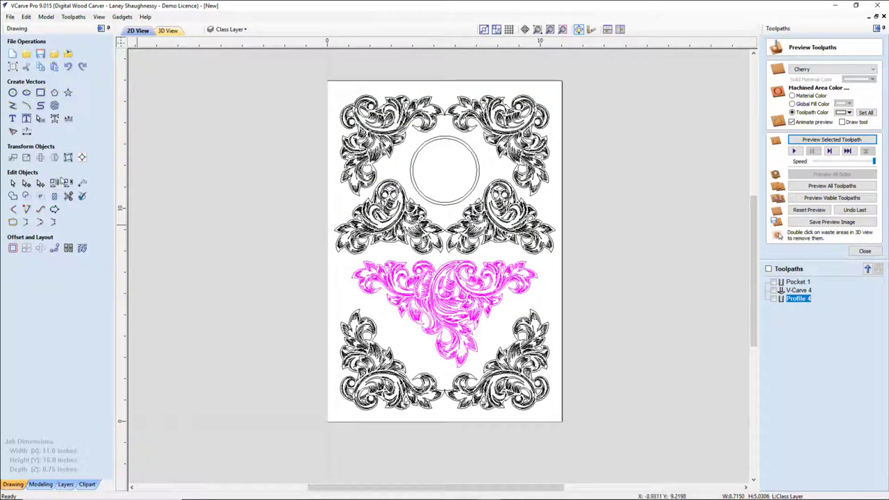
pyautogui.click(68, 183)
pyautogui.click(377, 375)
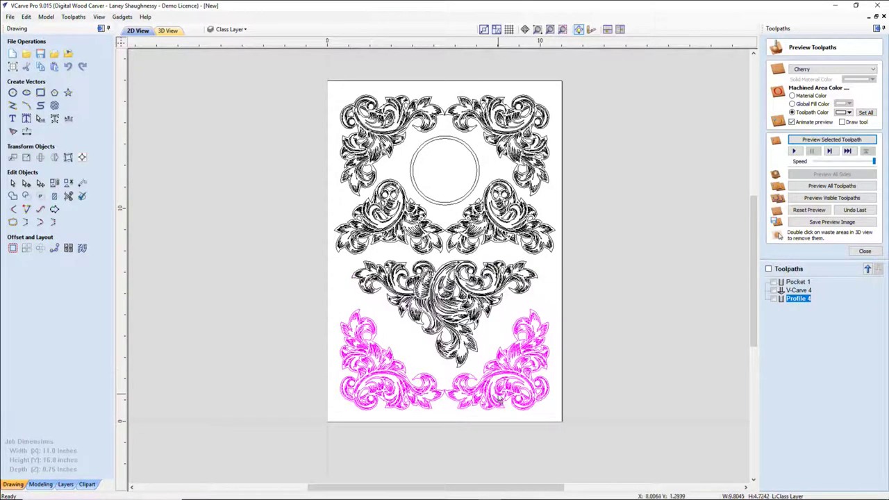
pyautogui.click(67, 184)
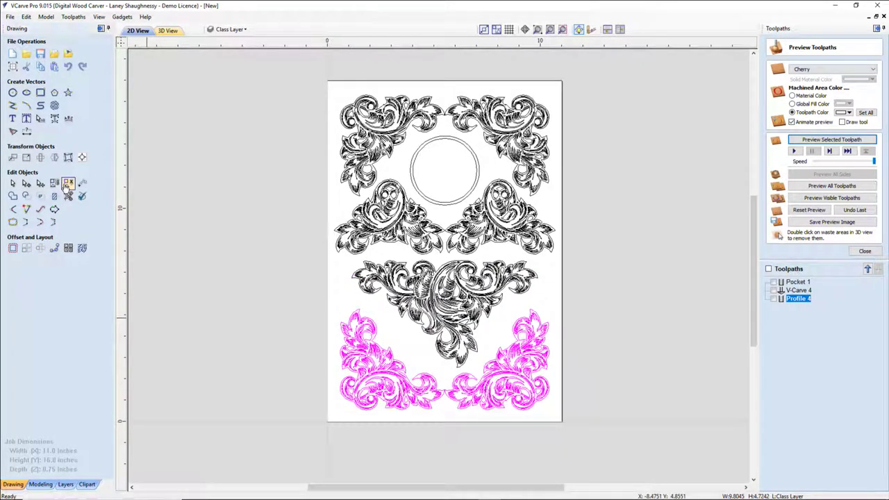
pyautogui.click(67, 184)
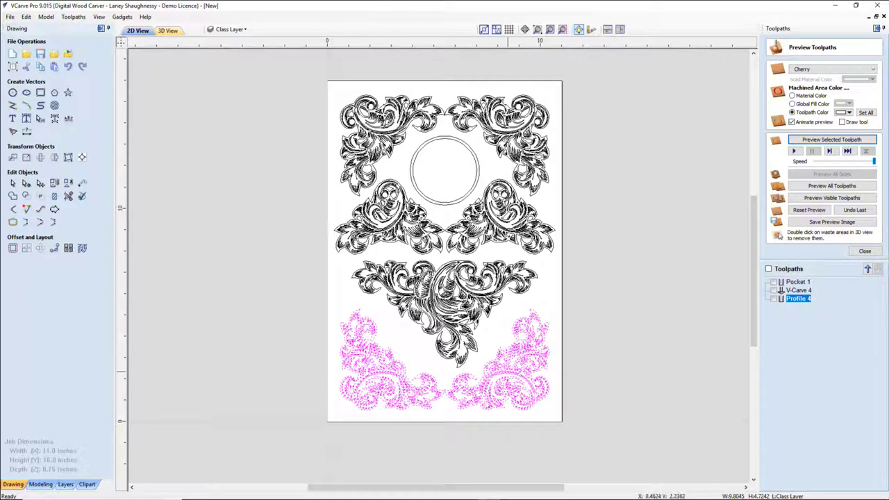
pyautogui.click(453, 372)
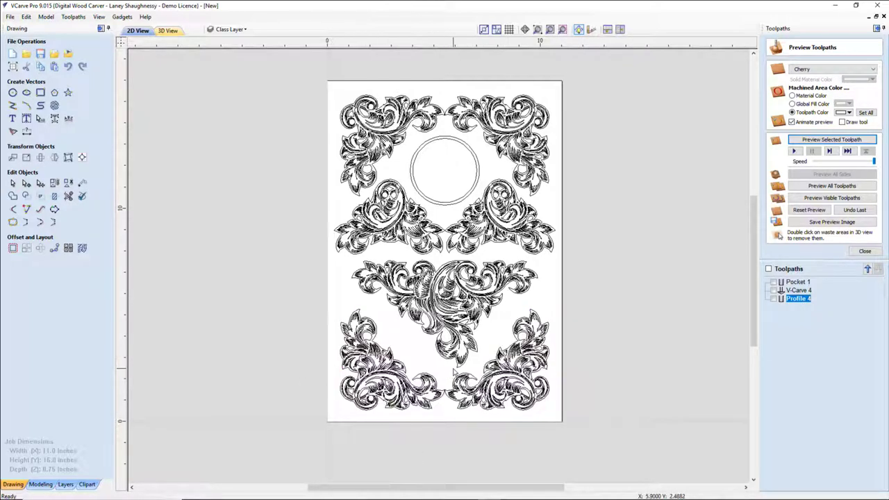
# Step: Select the outer outlines of the central, lower, right-middle and upper-right ornaments
pyautogui.click(456, 368)
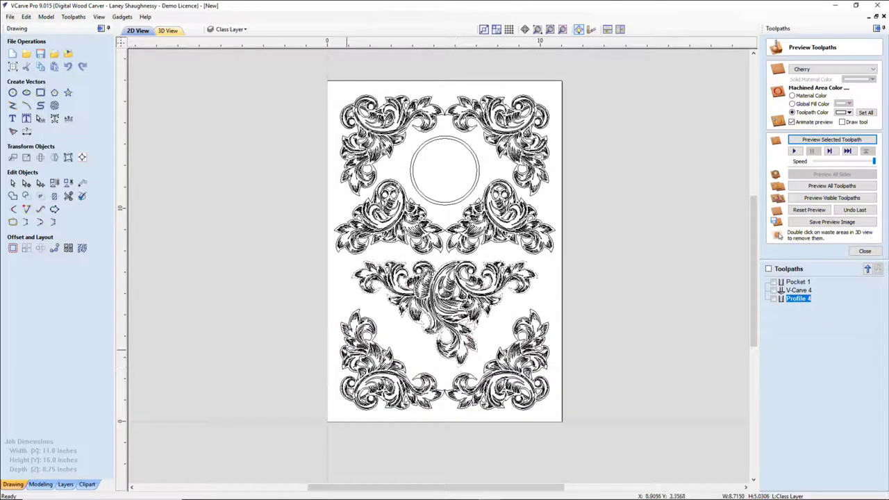
pyautogui.keyDown('shift'); pyautogui.click(379, 341); pyautogui.keyUp('shift')
pyautogui.keyDown('shift'); pyautogui.click(496, 358); pyautogui.keyUp('shift')
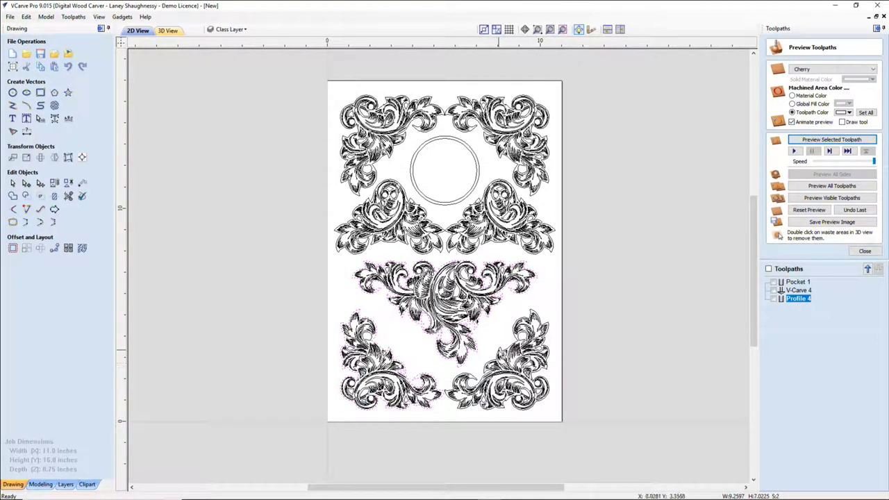
pyautogui.keyDown('shift'); pyautogui.click(529, 257); pyautogui.keyUp('shift')
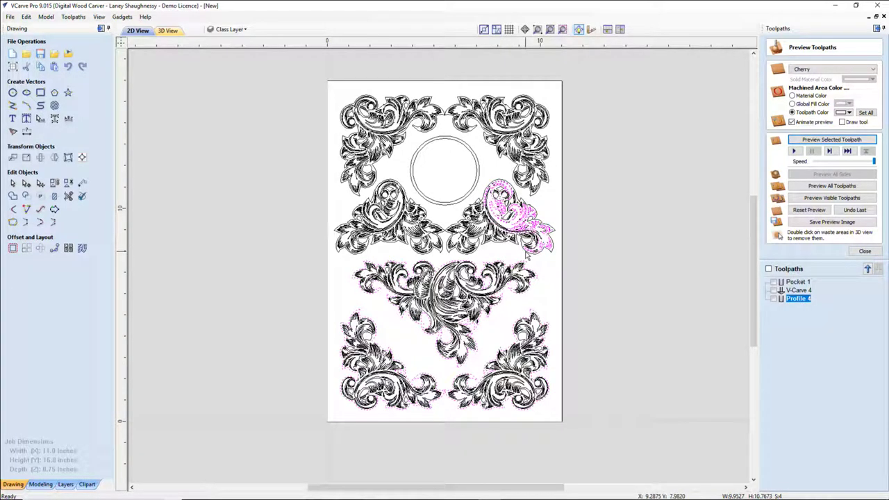
pyautogui.keyDown('shift'); pyautogui.click(532, 256); pyautogui.keyUp('shift')
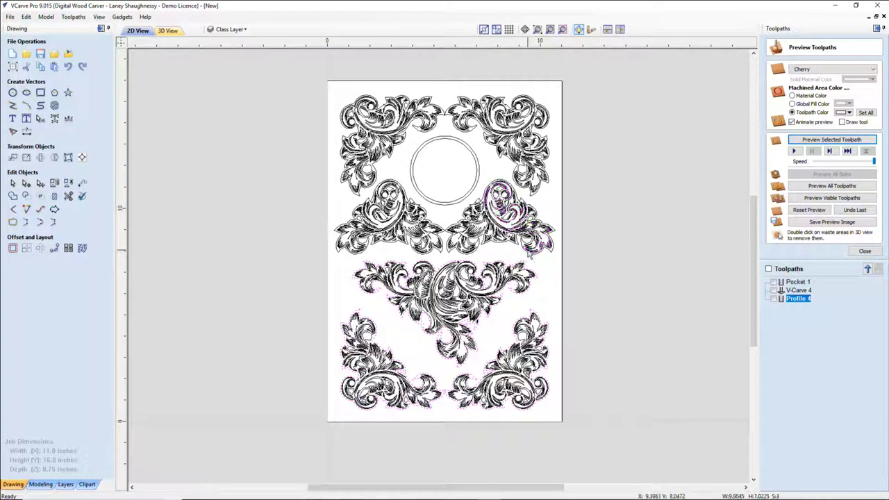
pyautogui.keyDown('shift'); pyautogui.click(550, 254); pyautogui.keyUp('shift')
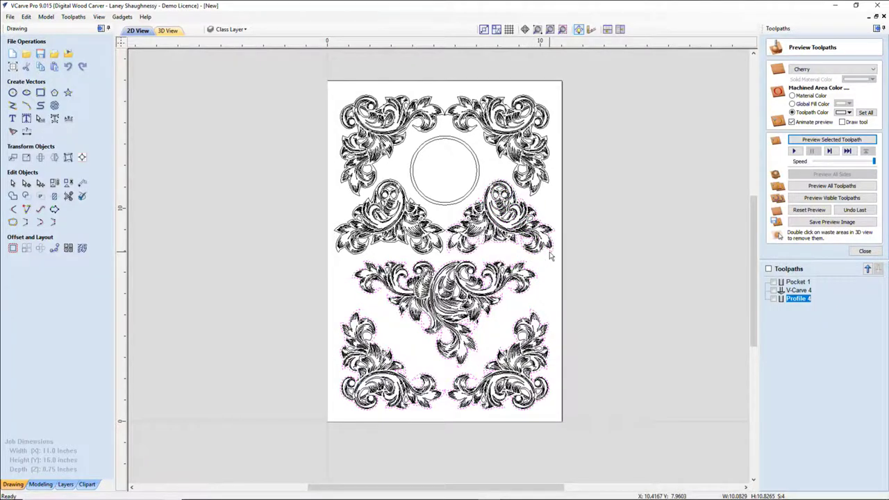
pyautogui.keyDown('shift'); pyautogui.click(532, 195); pyautogui.keyUp('shift')
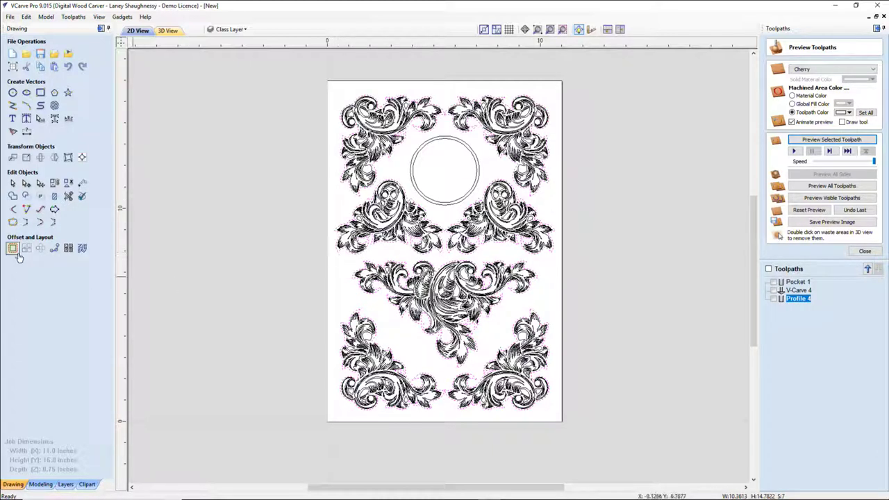
# Step: Offset the selected ornament outlines 0.25 inches outwards
pyautogui.click(14, 248)
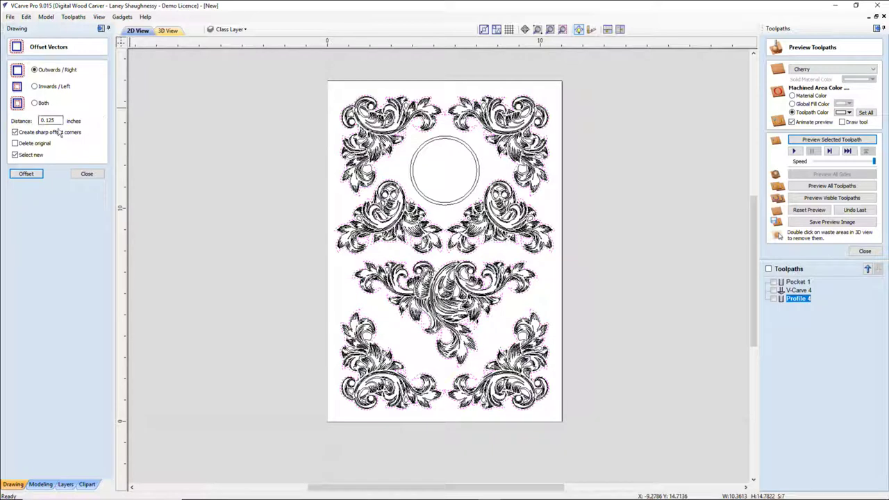
pyautogui.moveTo(56, 121); pyautogui.dragTo(47, 121)
pyautogui.click(23, 179)
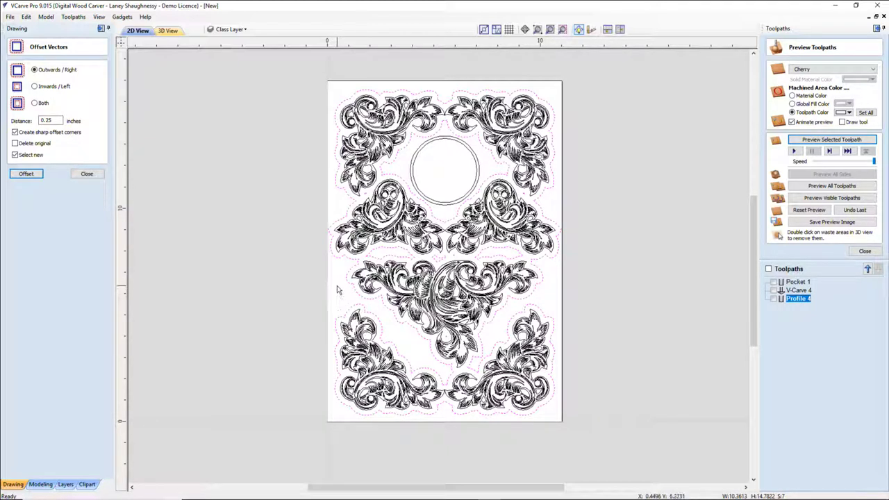
pyautogui.press('Return')
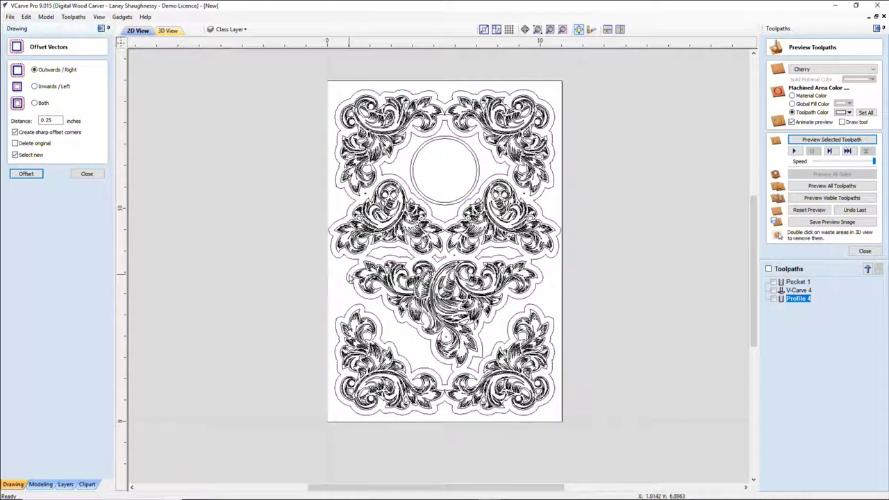
# Step: Offset the new outlines outward again to form a second ring
pyautogui.click(347, 277)
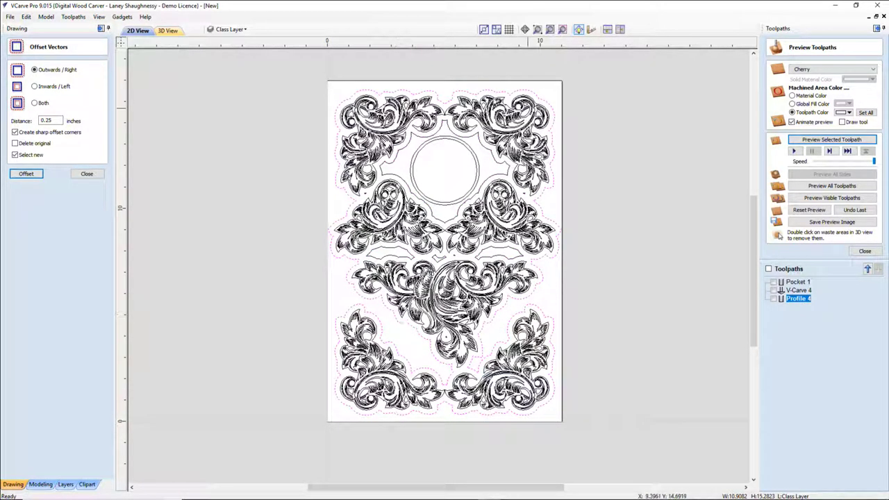
pyautogui.click(53, 120)
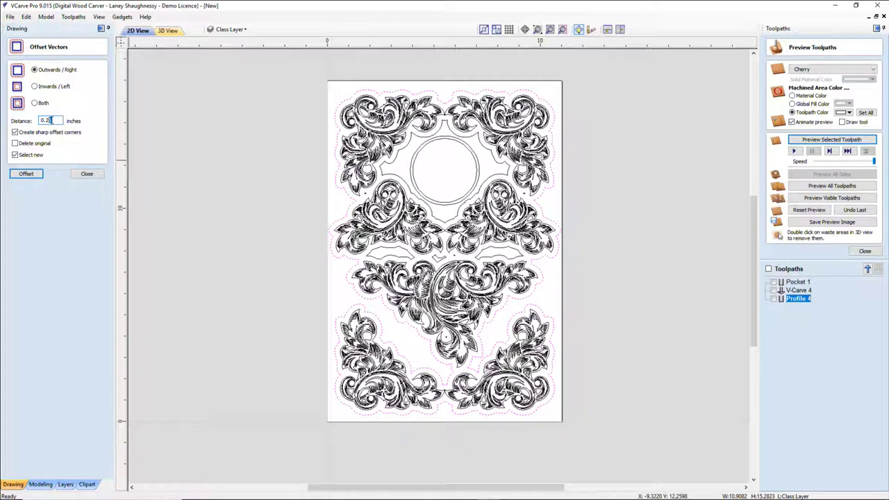
pyautogui.click(26, 175)
pyautogui.click(26, 174)
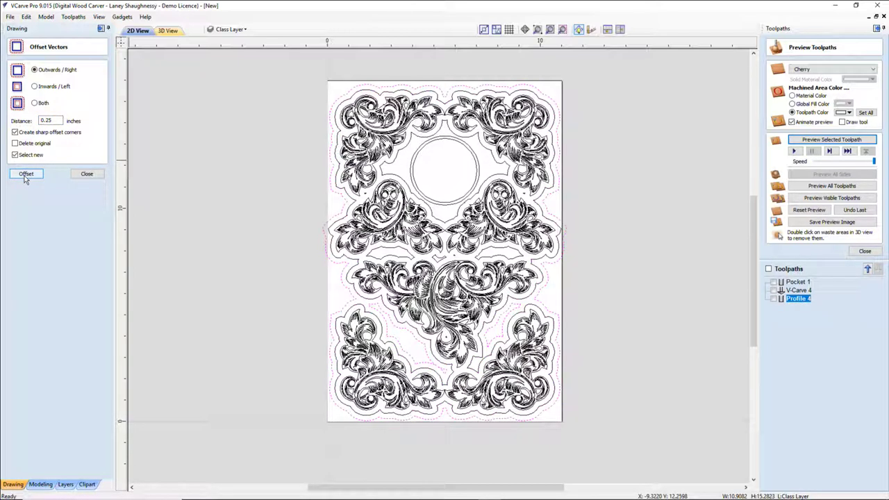
pyautogui.click(80, 175)
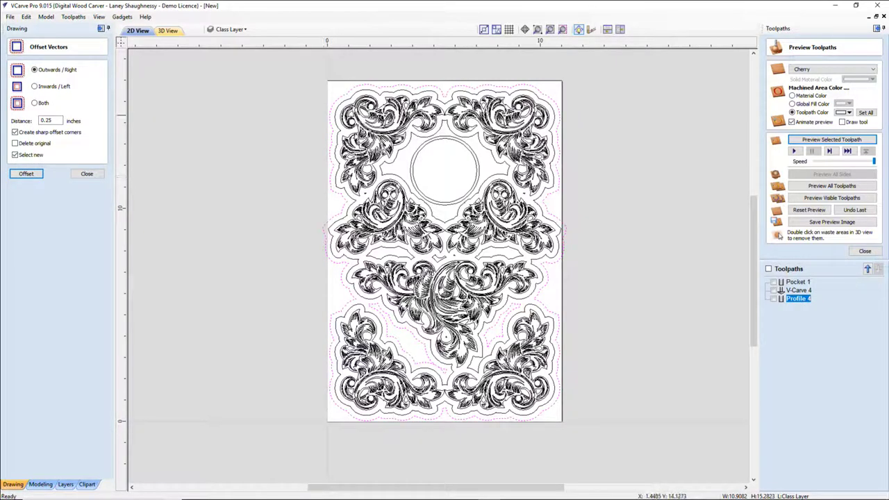
pyautogui.click(337, 281)
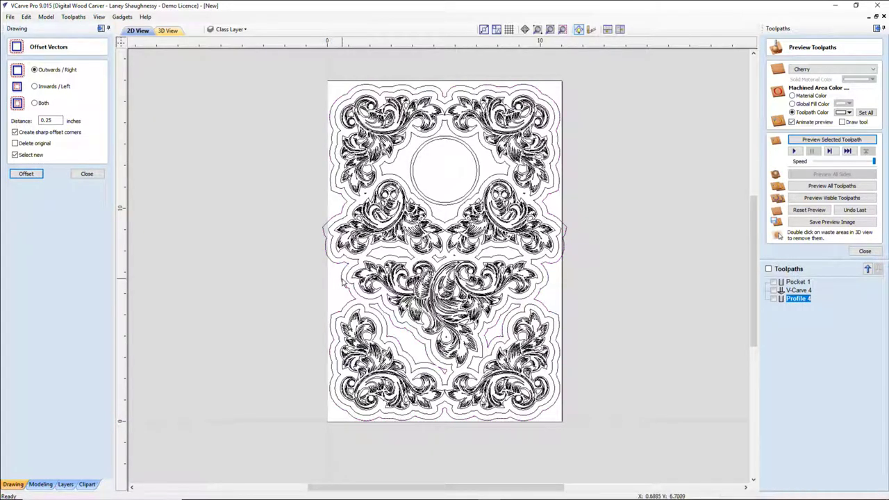
pyautogui.click(339, 281)
# Step: Offset the outer outline again, then offset all vectors except the centre circle
pyautogui.moveTo(58, 121); pyautogui.dragTo(50, 121)
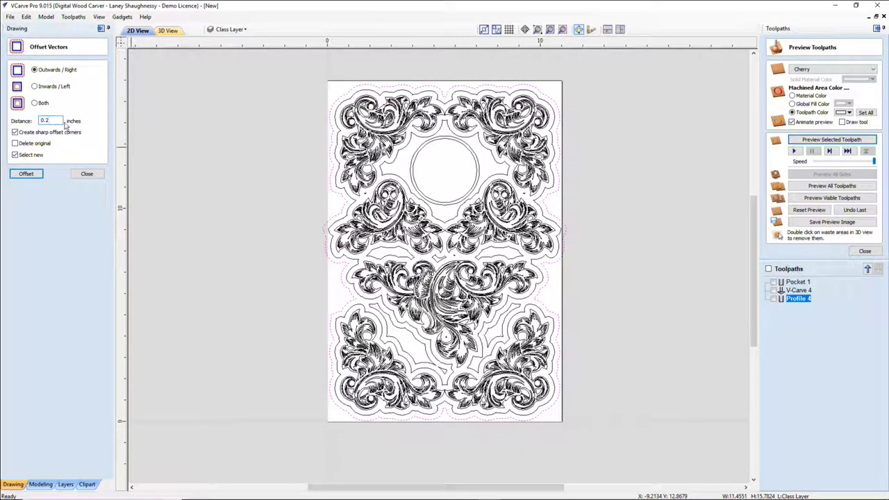
pyautogui.click(26, 174)
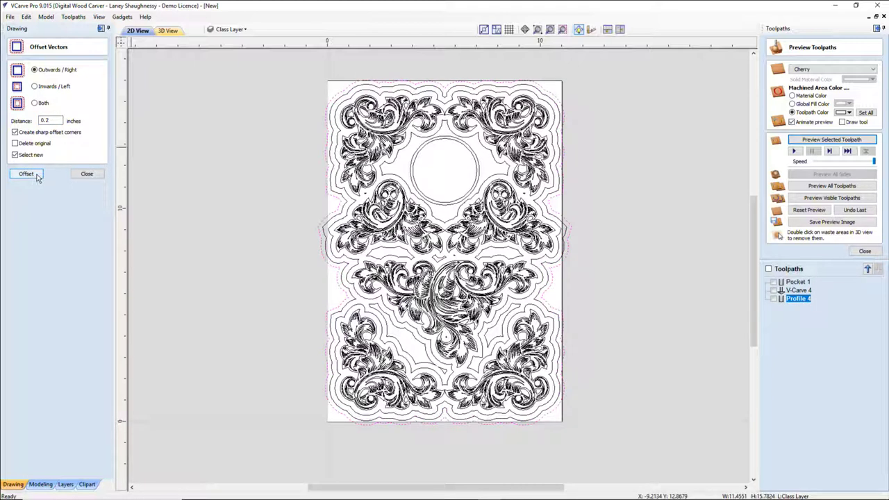
pyautogui.click(457, 443)
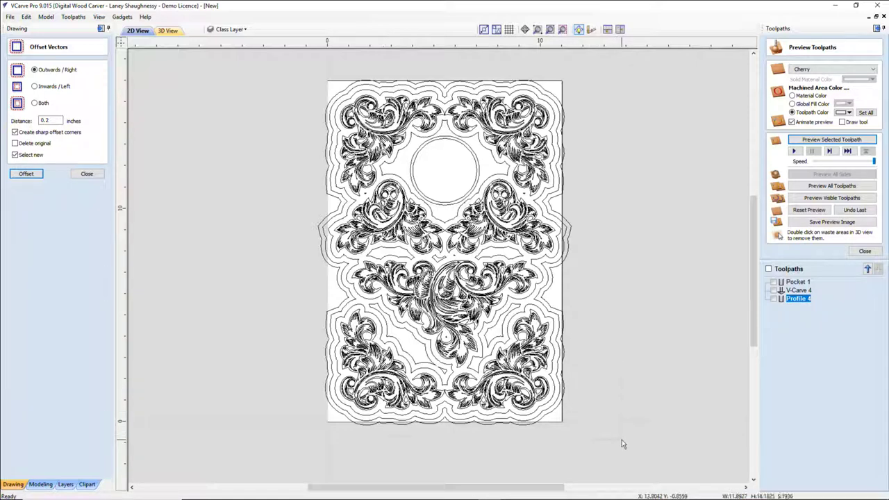
pyautogui.hotkey('ctrl', 'a')
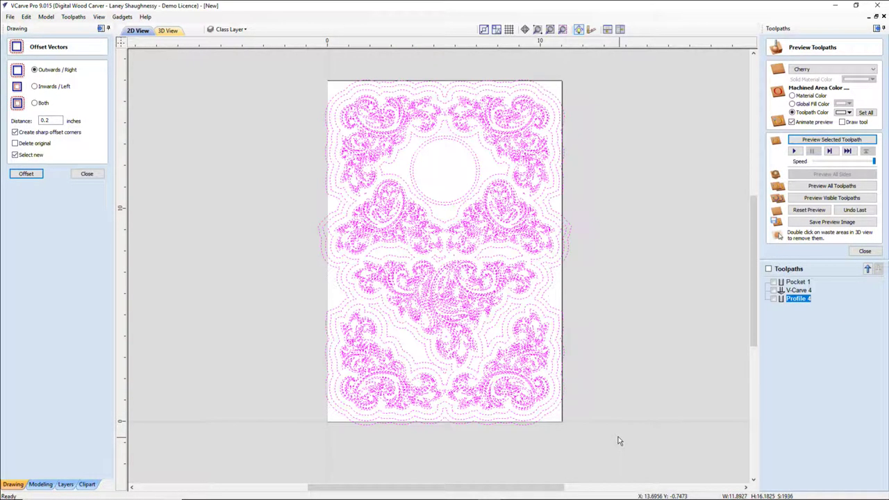
pyautogui.keyDown('ctrl'); pyautogui.click(465, 169); pyautogui.keyUp('ctrl')
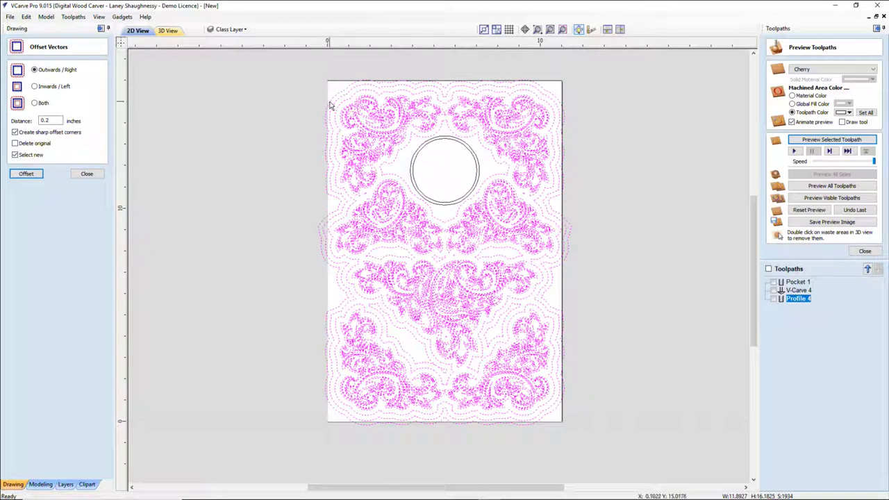
pyautogui.press('Return')
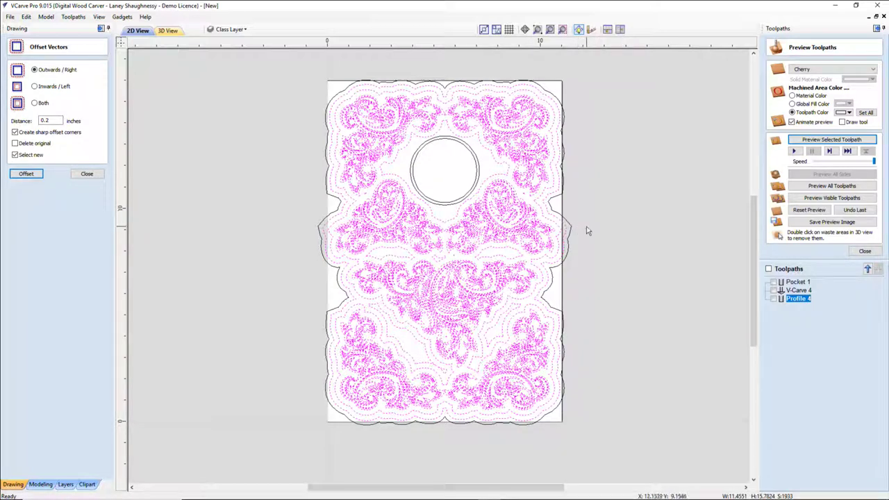
# Step: Close the toolpath preview and the Offset Vectors form with all vectors selected
pyautogui.click(856, 252)
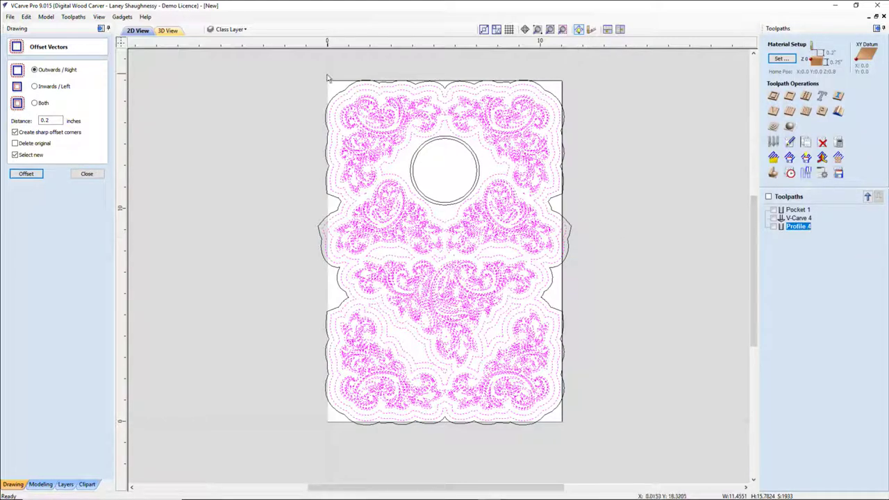
pyautogui.click(287, 79)
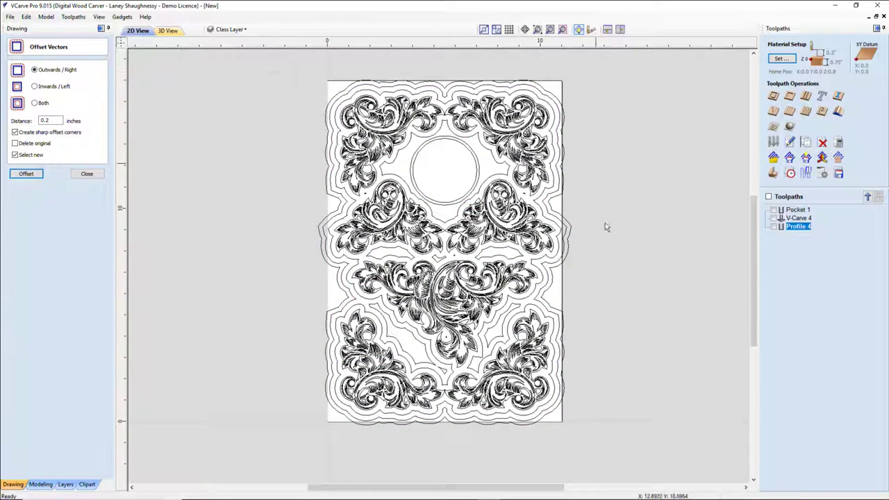
pyautogui.hotkey('ctrl', 'a')
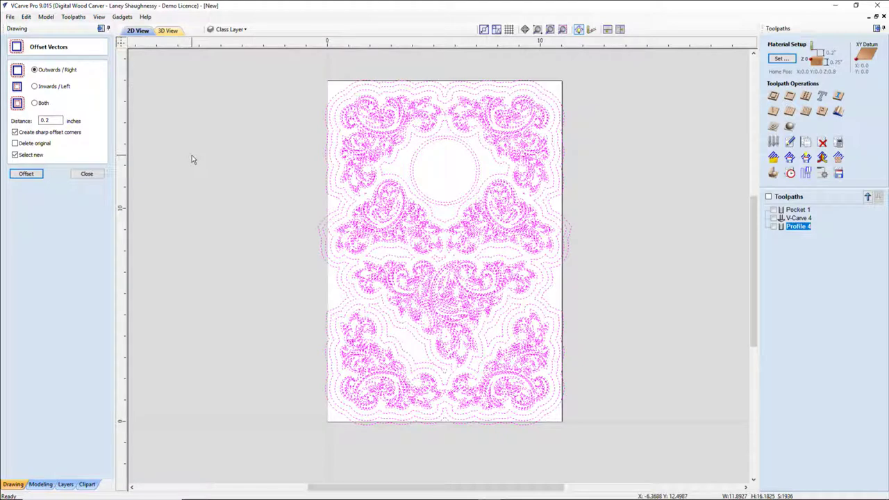
pyautogui.click(85, 177)
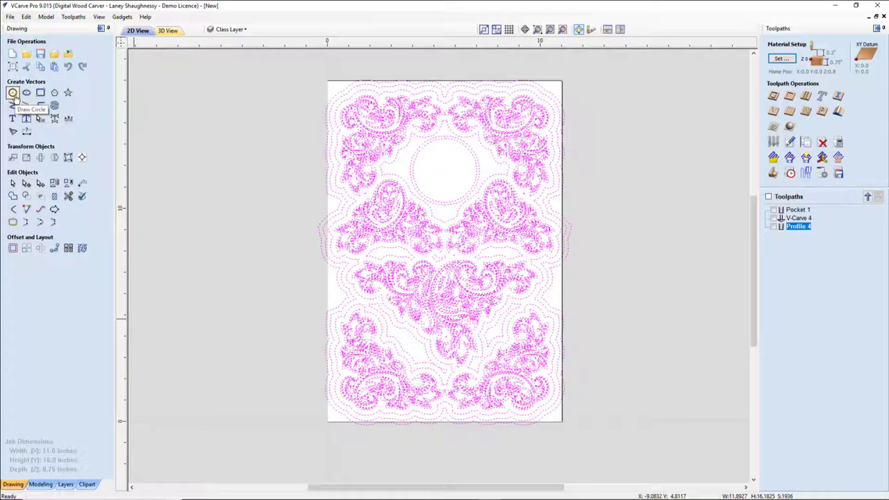
# Step: Enter a job width of 12 and height of 16.25 in Job Setup
pyautogui.click(13, 67)
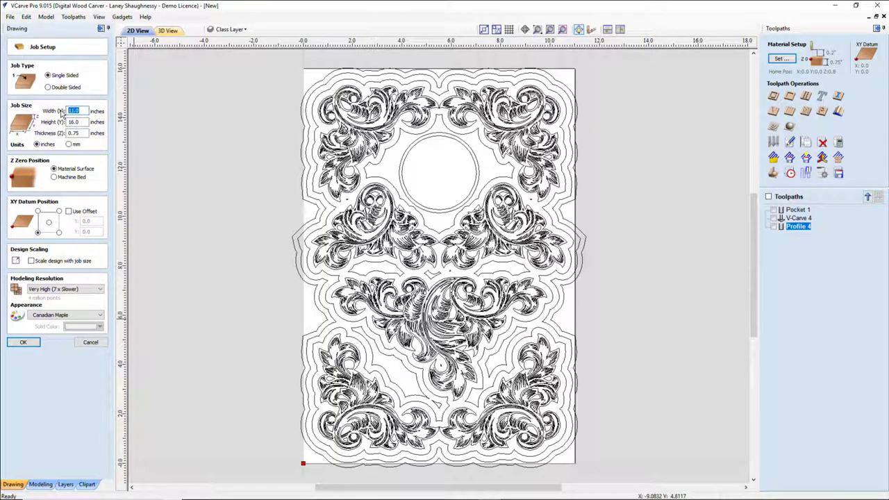
pyautogui.press('BackSpace')
pyautogui.write('12')
pyautogui.click(82, 124)
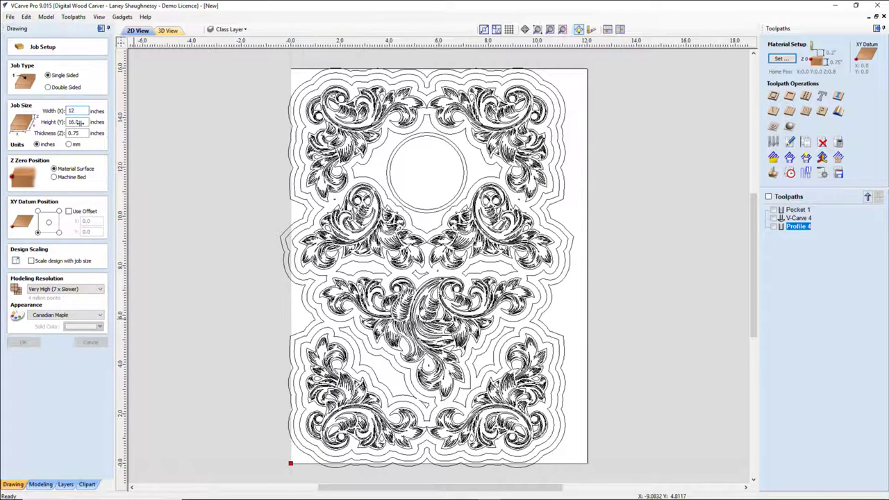
pyautogui.doubleClick(76, 122)
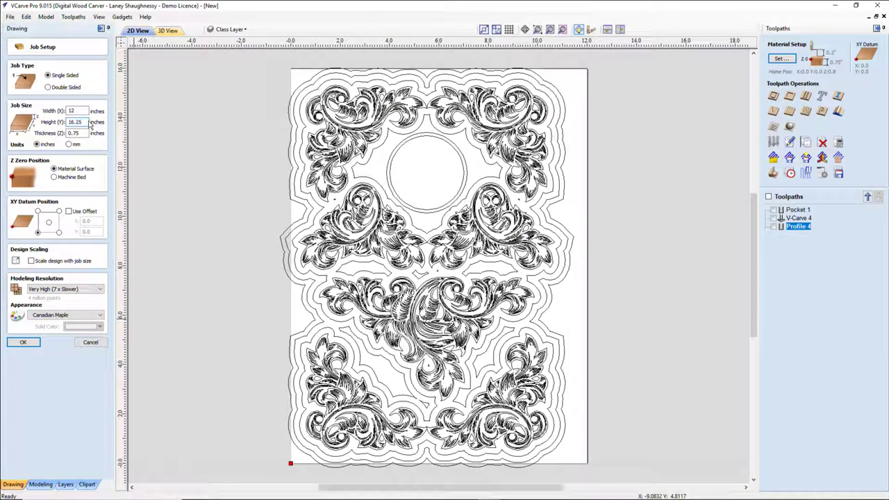
pyautogui.write('16.25')
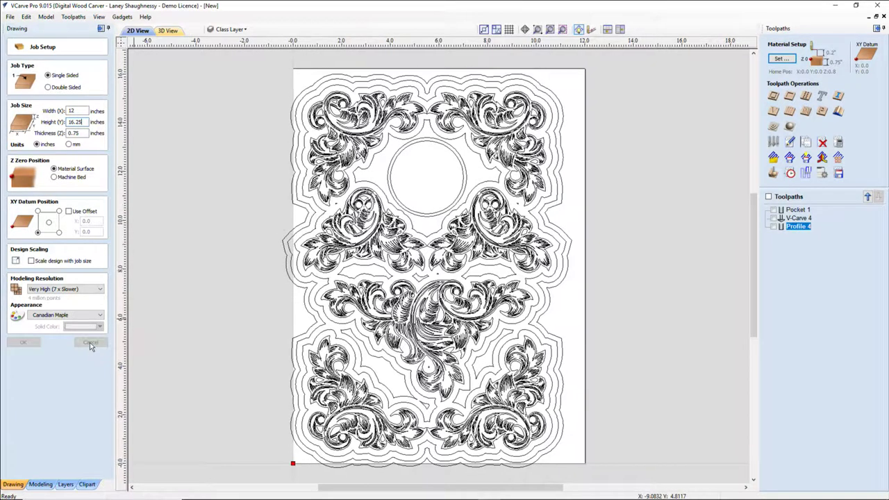
pyautogui.press('Return')
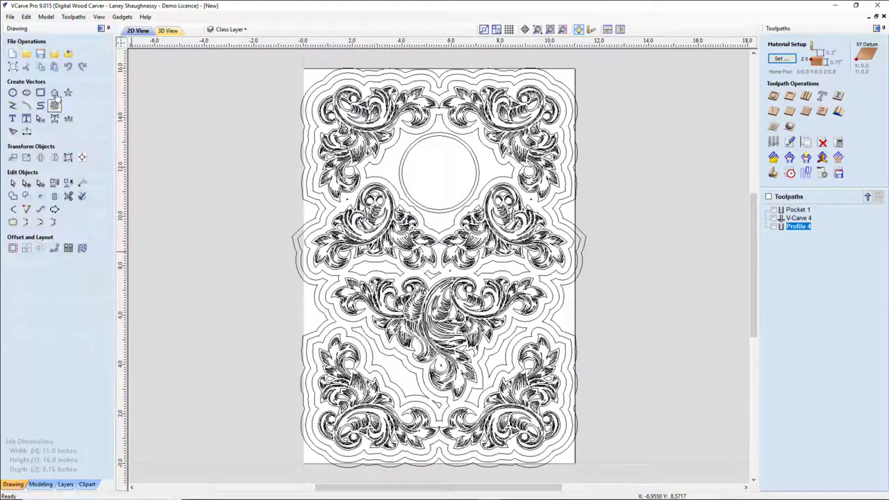
# Step: Re-enter width 12 and height 16.25 in Job Setup and confirm
pyautogui.click(12, 67)
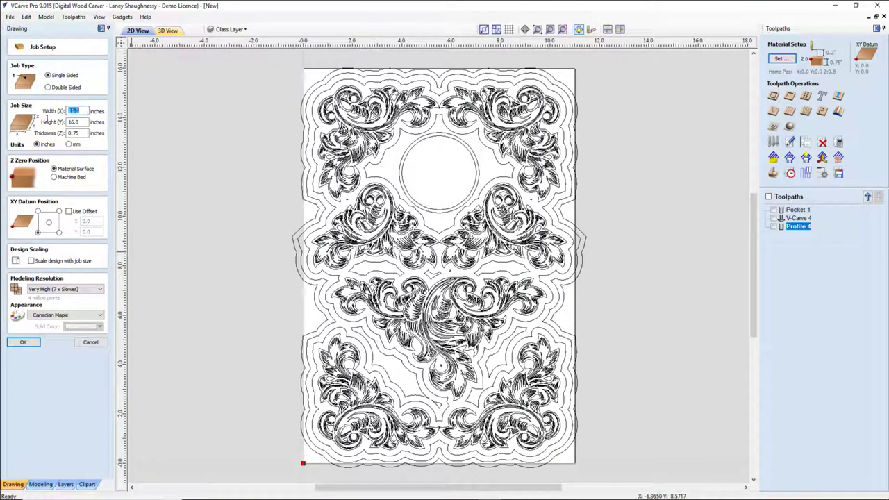
pyautogui.write('12')
pyautogui.press('Return')
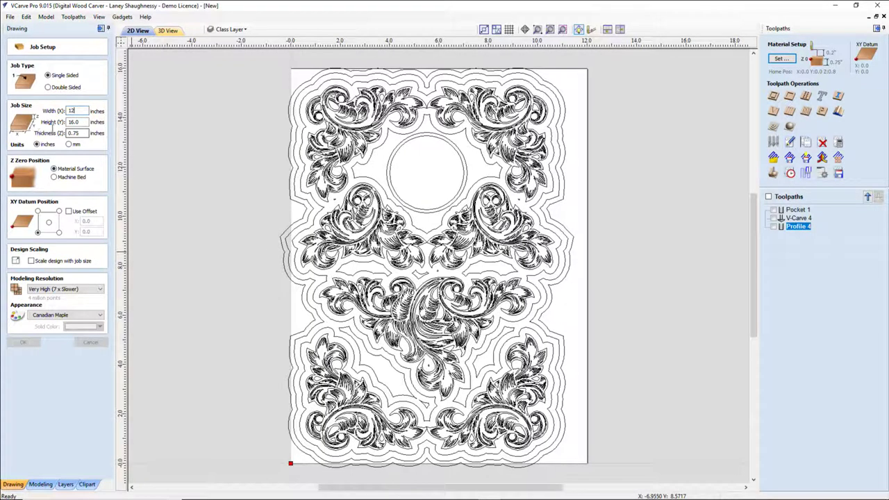
pyautogui.click(68, 122)
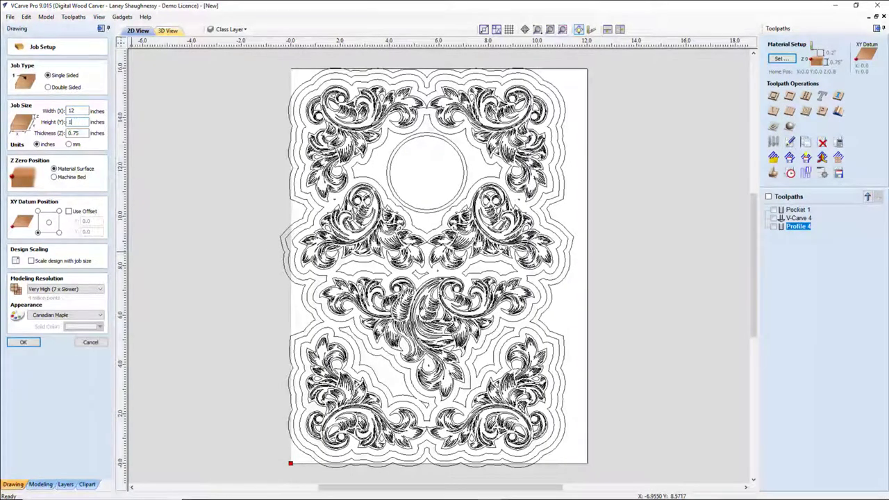
pyautogui.write('25')
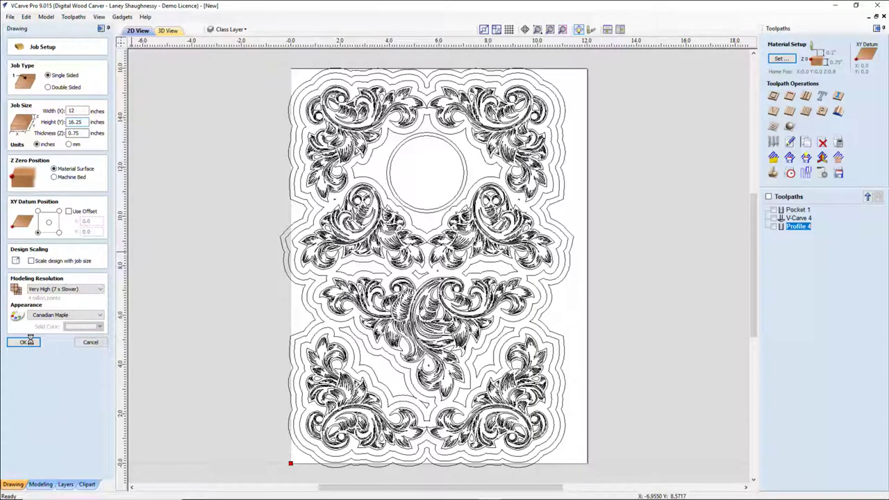
pyautogui.click(29, 341)
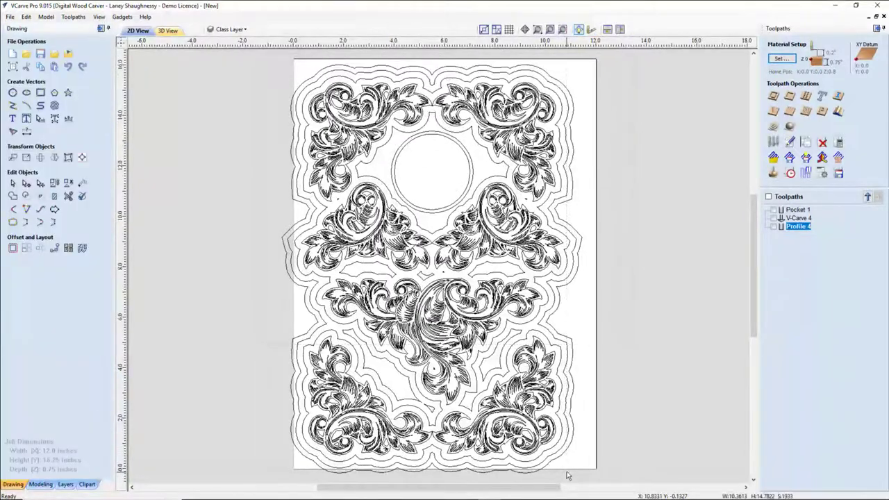
# Step: Select all vectors and align the whole design to the material centre
pyautogui.hotkey('ctrl', 'a')
pyautogui.scroll(-1, 603, 335)
pyautogui.scroll(-1, 606, 329)
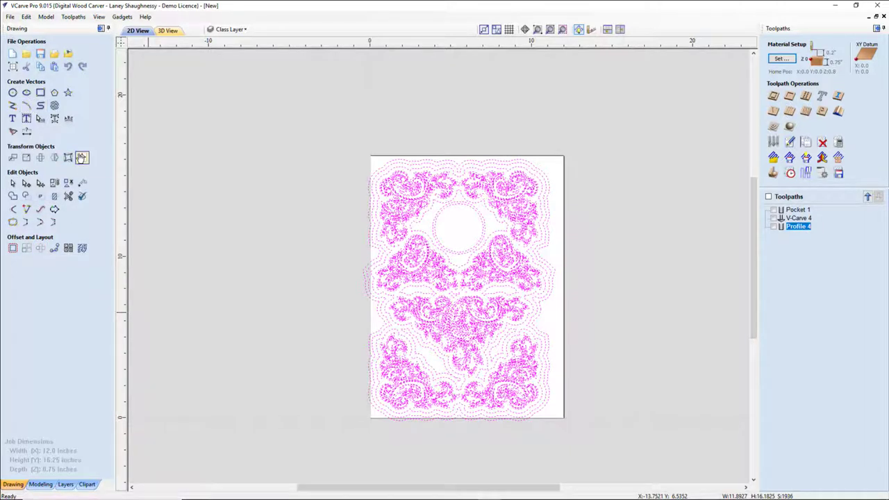
pyautogui.click(81, 158)
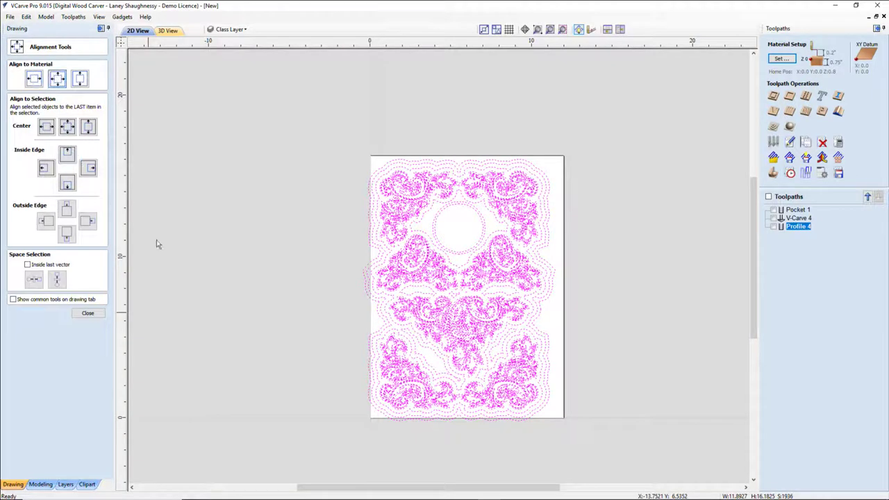
pyautogui.press('F9')
pyautogui.click(373, 292)
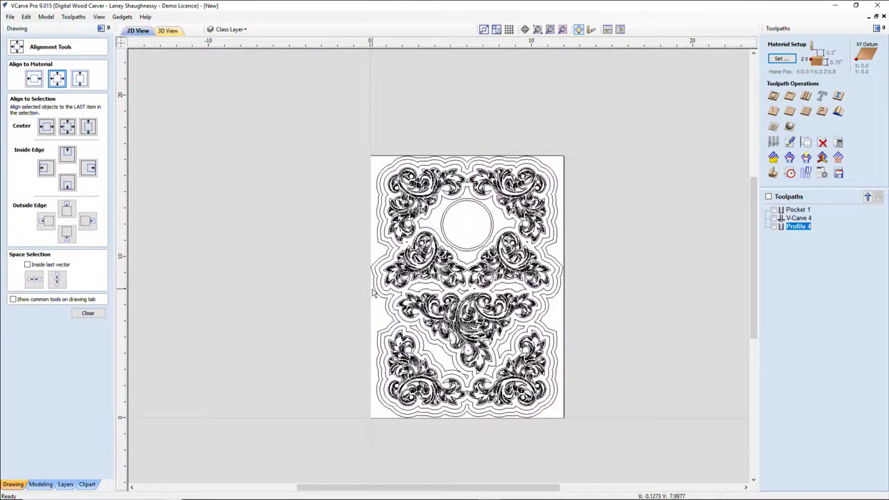
pyautogui.scroll(3, 372, 293)
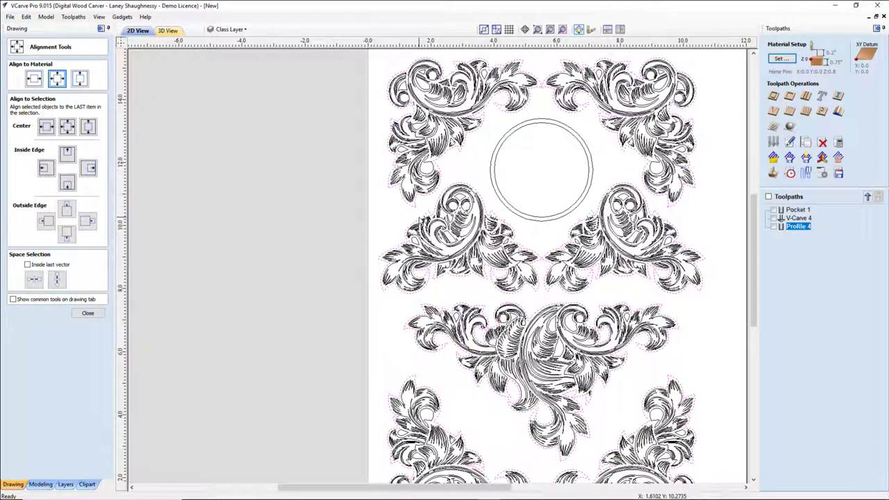
# Step: Offset the selected outlines 0.25 inches outwards
pyautogui.click(90, 316)
pyautogui.click(15, 250)
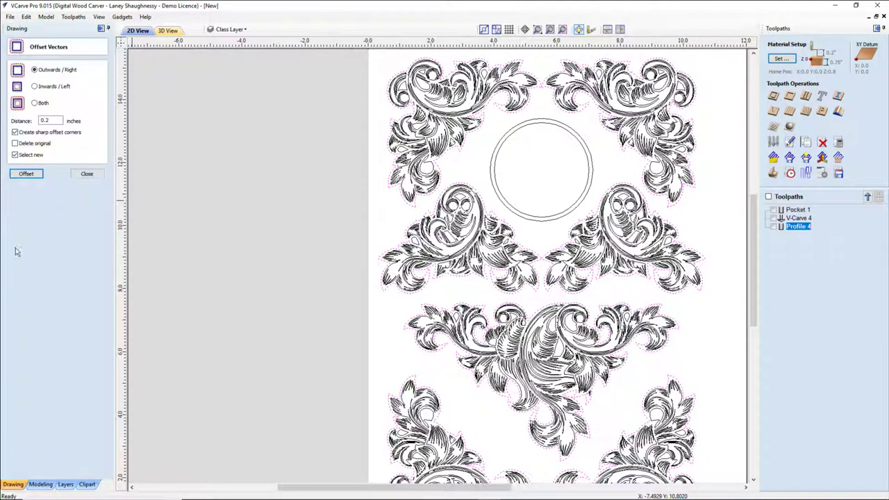
pyautogui.click(54, 120)
pyautogui.click(26, 174)
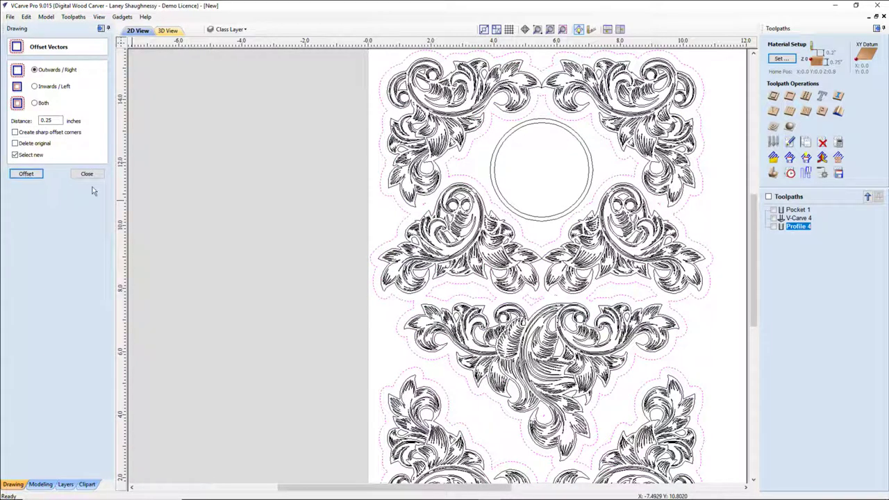
pyautogui.click(385, 197)
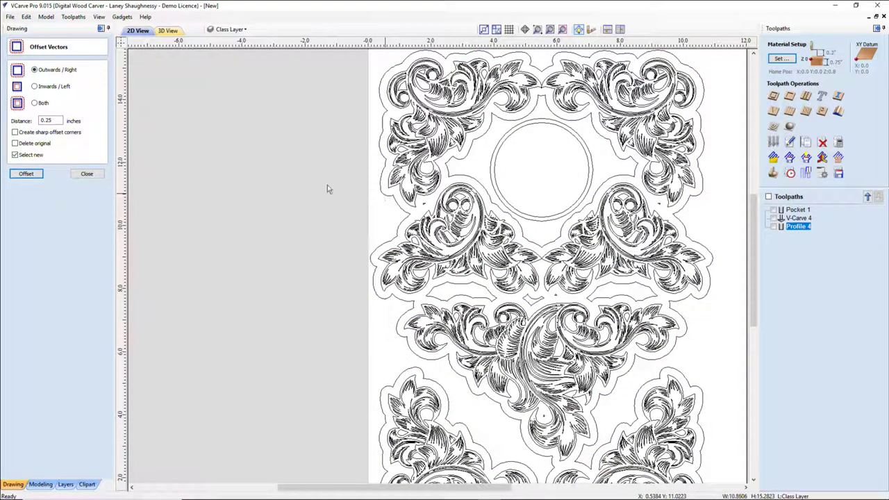
# Step: Offset the outermost outline outwards by 0.2 inches
pyautogui.click(28, 174)
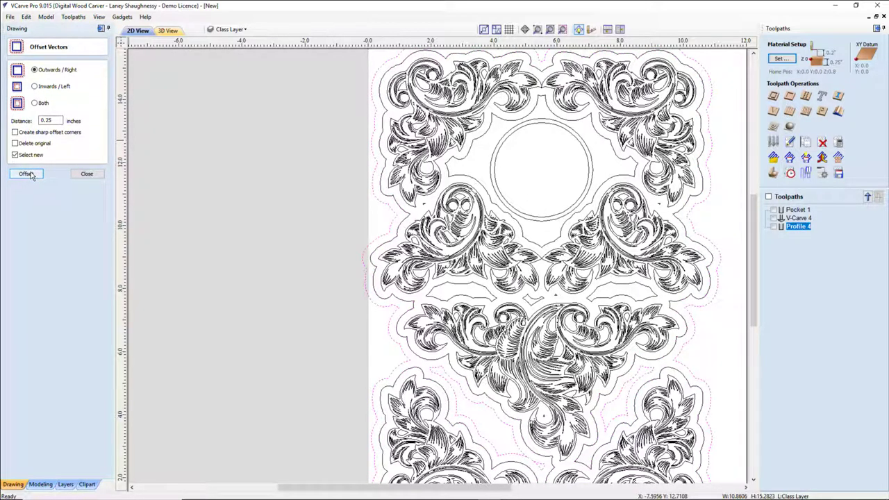
pyautogui.write('0.2')
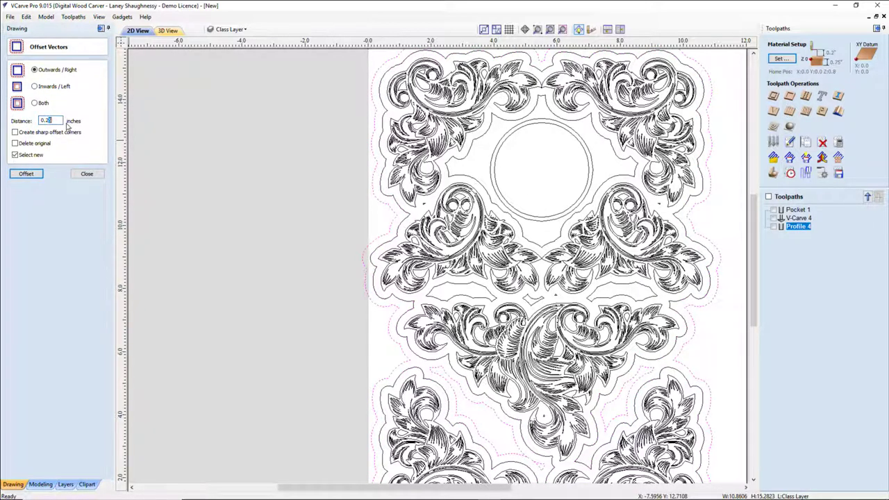
pyautogui.click(238, 246)
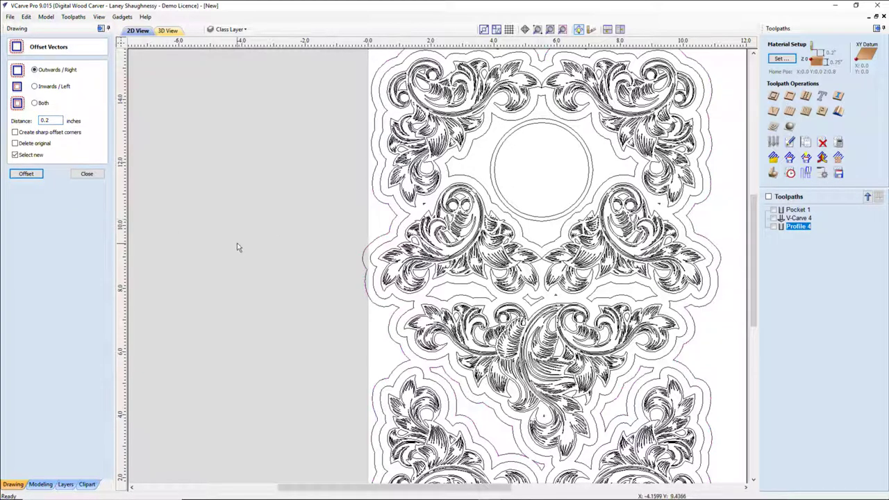
pyautogui.click(382, 205)
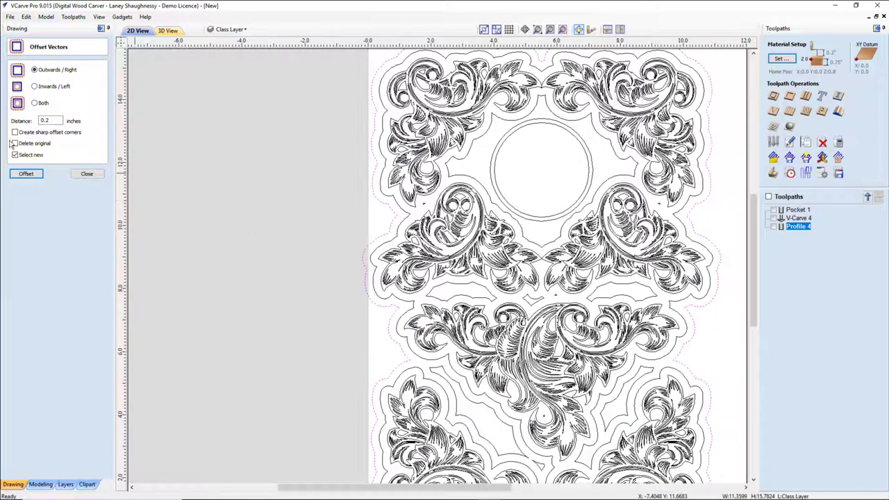
pyautogui.click(21, 175)
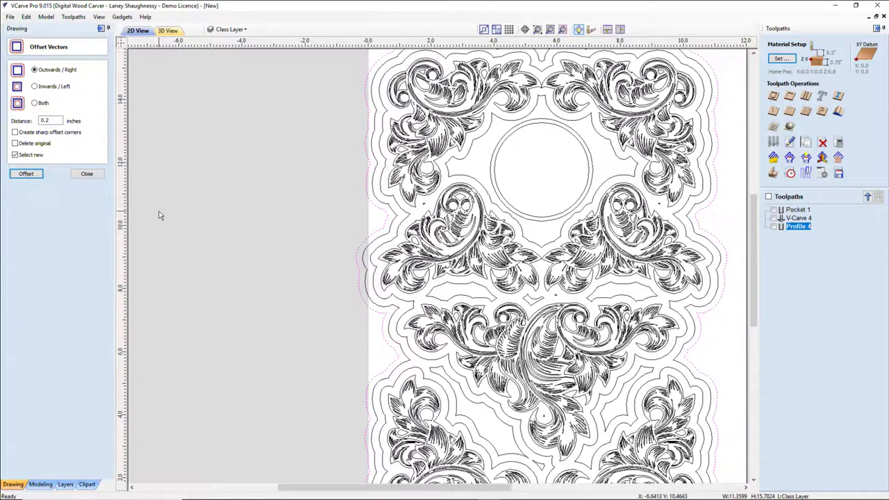
pyautogui.scroll(-3, 159, 215)
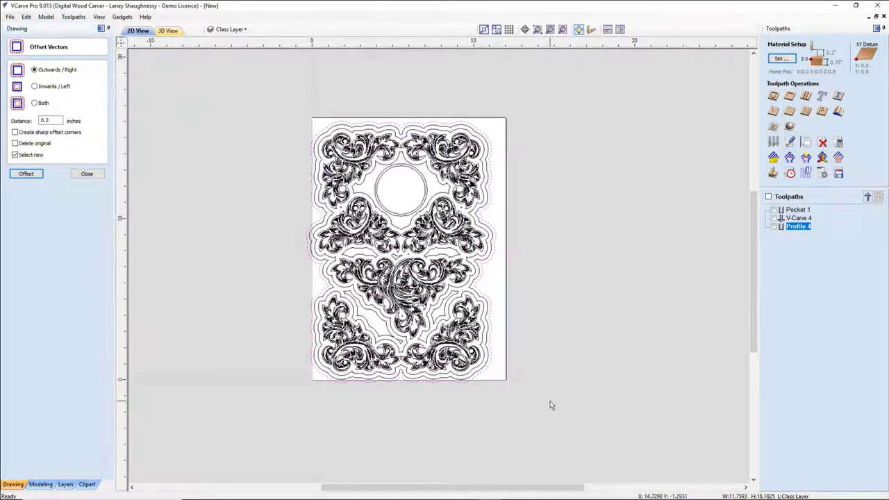
# Step: Centre all vectors on the material, then deselect the central circle and outer border
pyautogui.hotkey('ctrl', 'a')
pyautogui.click(87, 174)
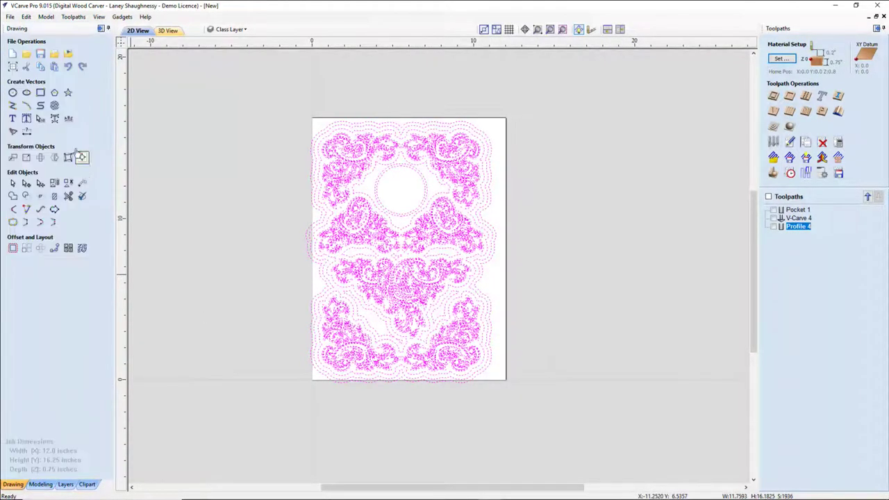
pyautogui.click(82, 157)
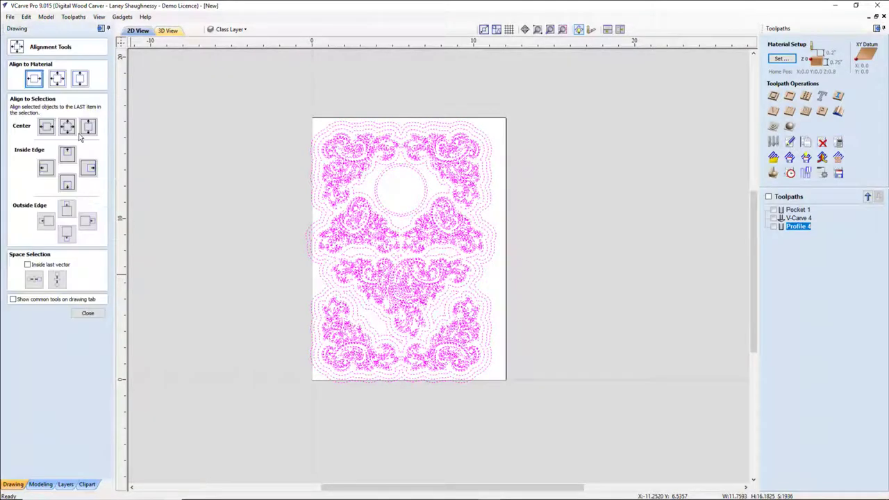
pyautogui.click(57, 79)
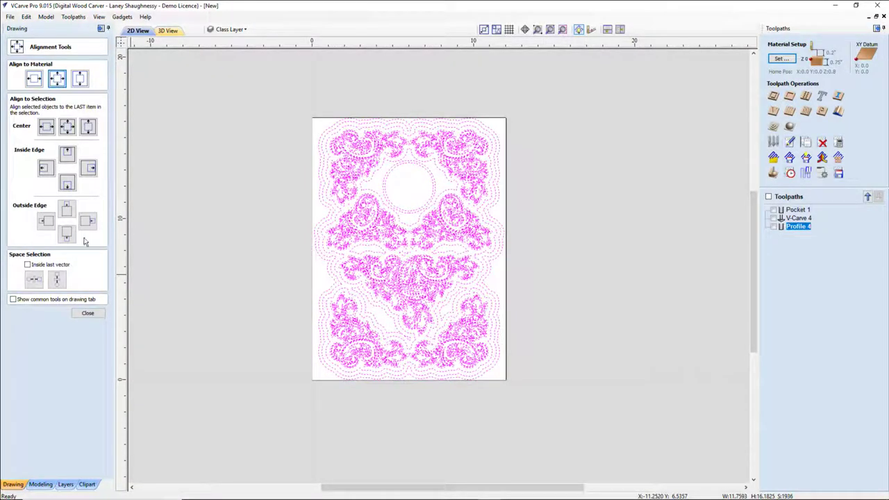
pyautogui.click(88, 313)
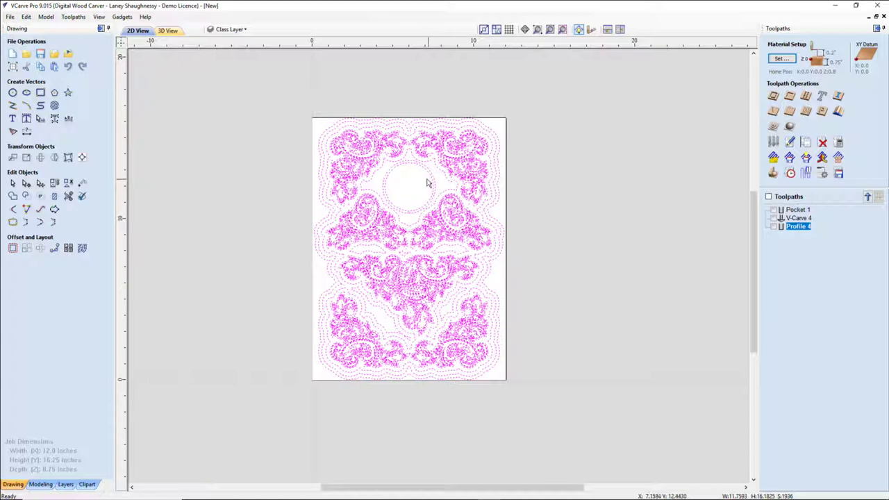
pyautogui.press('Escape')
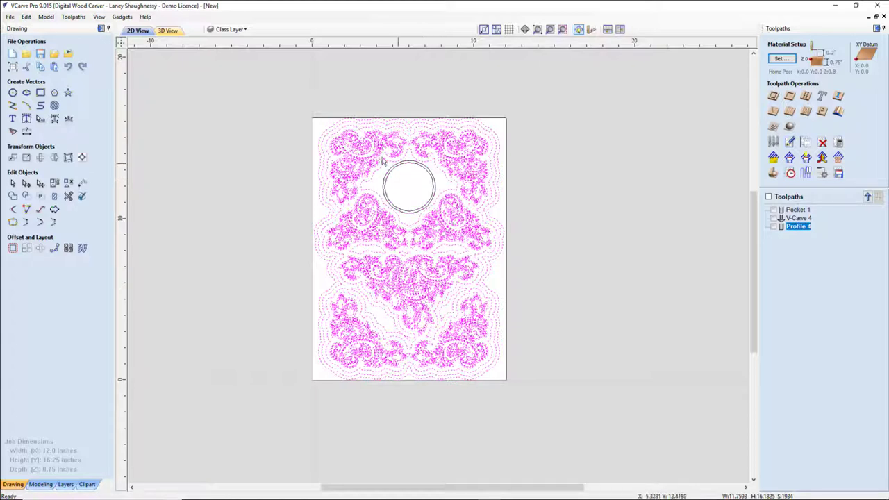
pyautogui.click(325, 132)
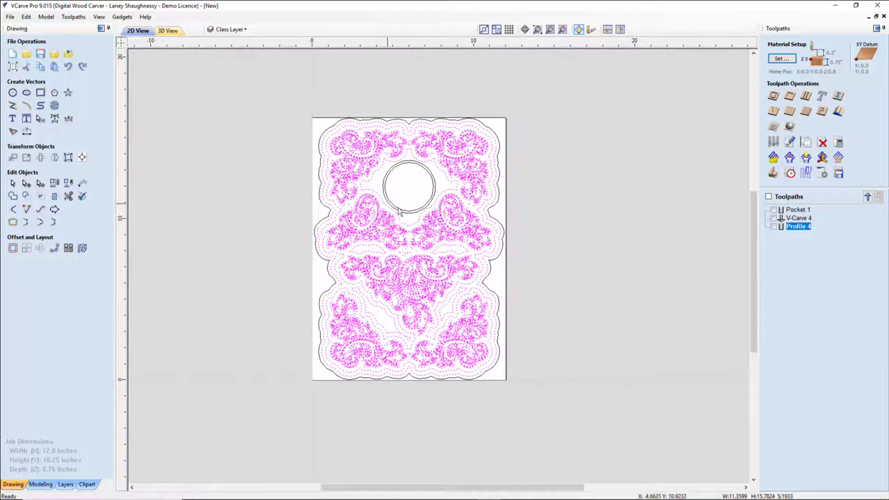
# Step: Calculate a V-Carve toolpath with the 60° V-bit, cancelling at the cut-through warning
pyautogui.click(772, 112)
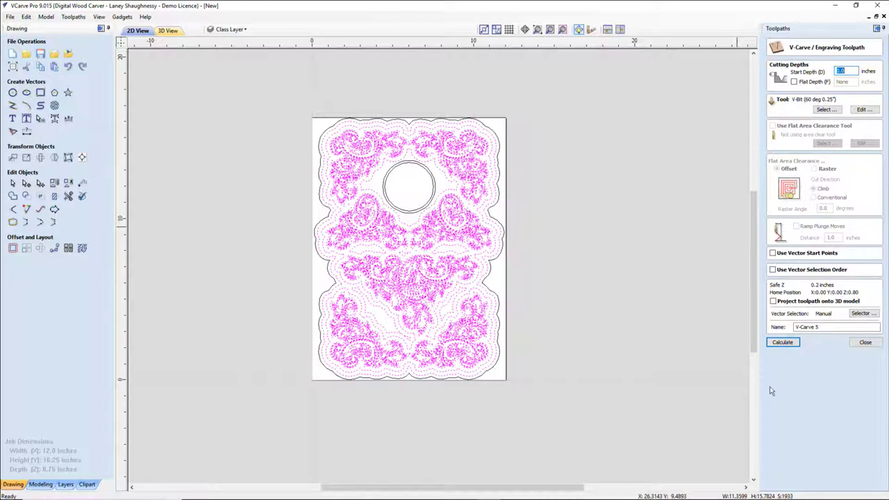
pyautogui.click(782, 343)
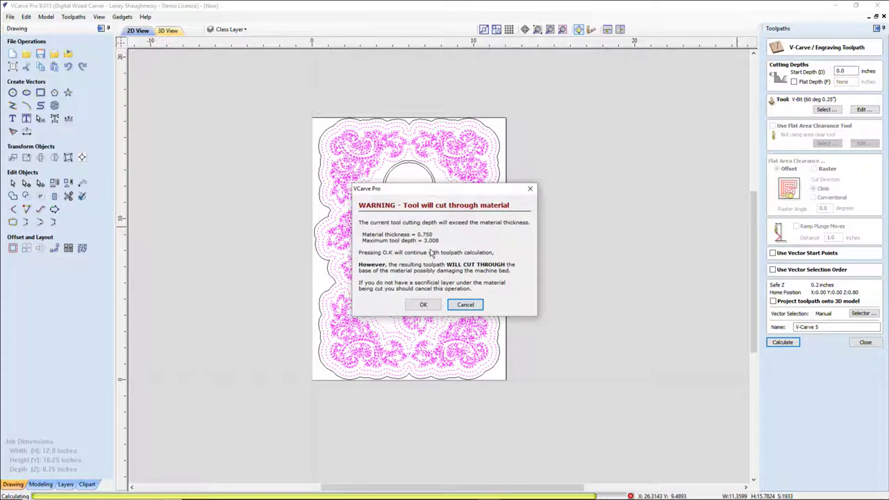
pyautogui.click(465, 305)
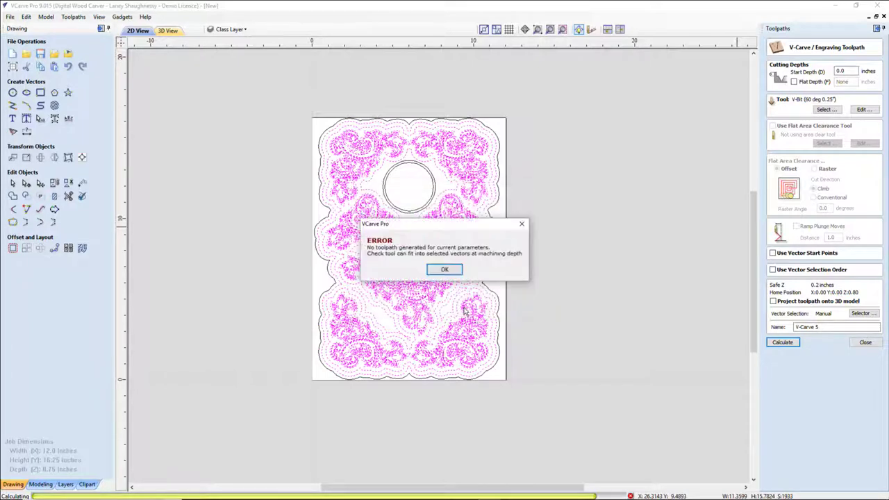
pyautogui.click(442, 281)
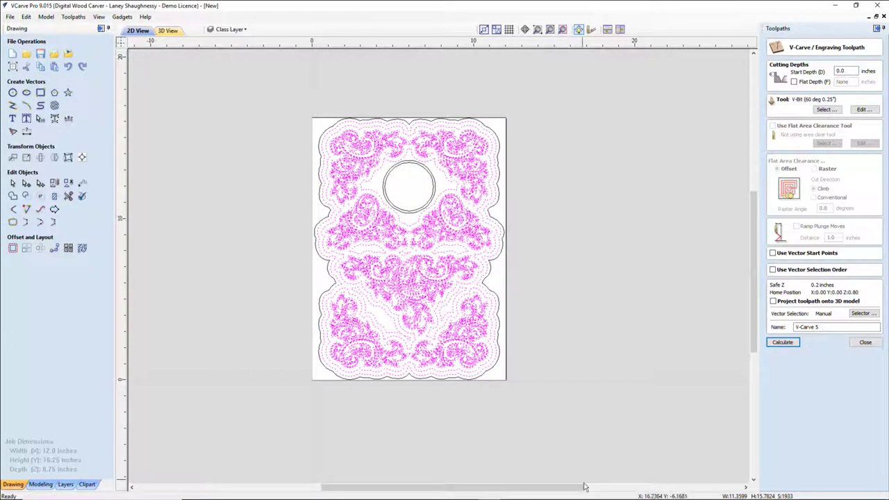
pyautogui.click(609, 479)
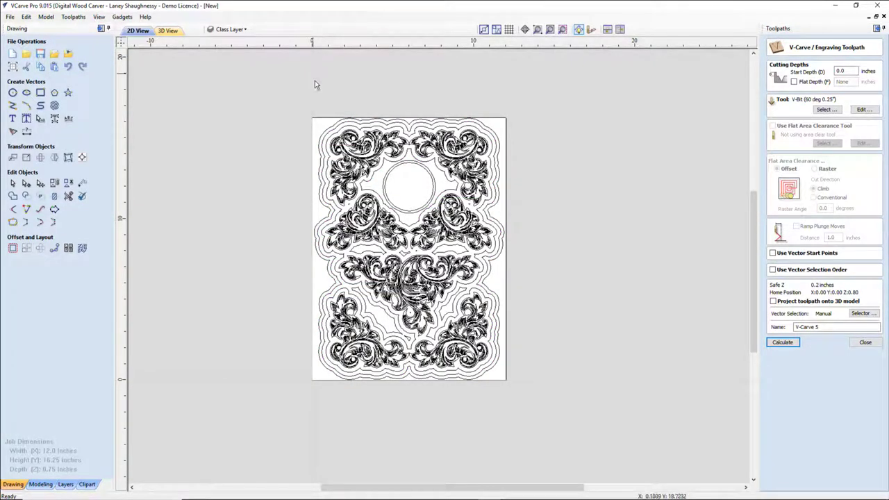
# Step: Delete the contour surrounding the clock circle
pyautogui.click(379, 175)
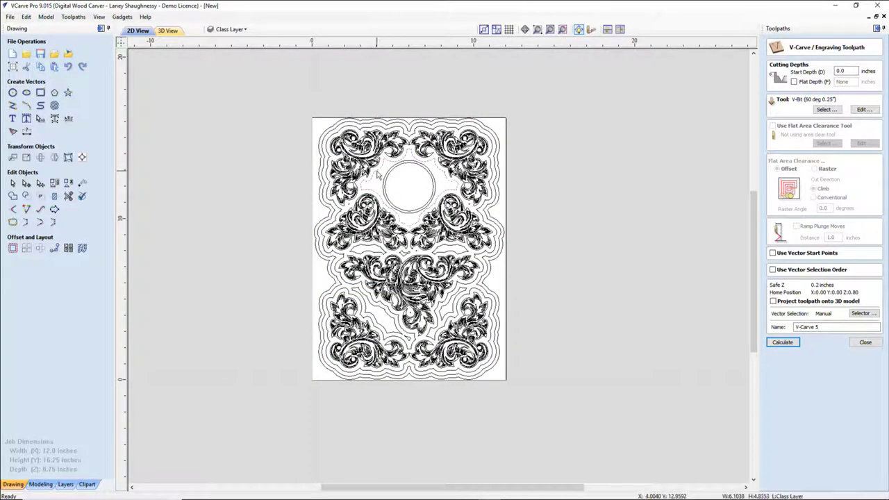
pyautogui.press('Delete')
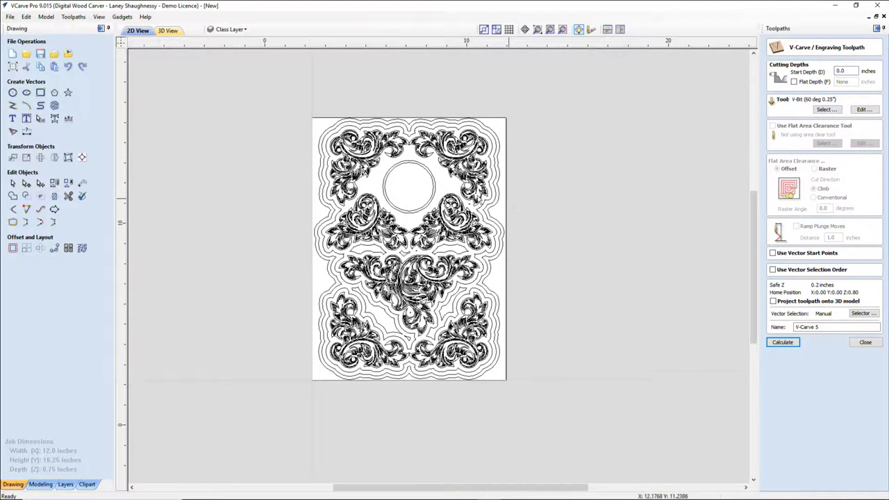
pyautogui.scroll(2, 479, 205)
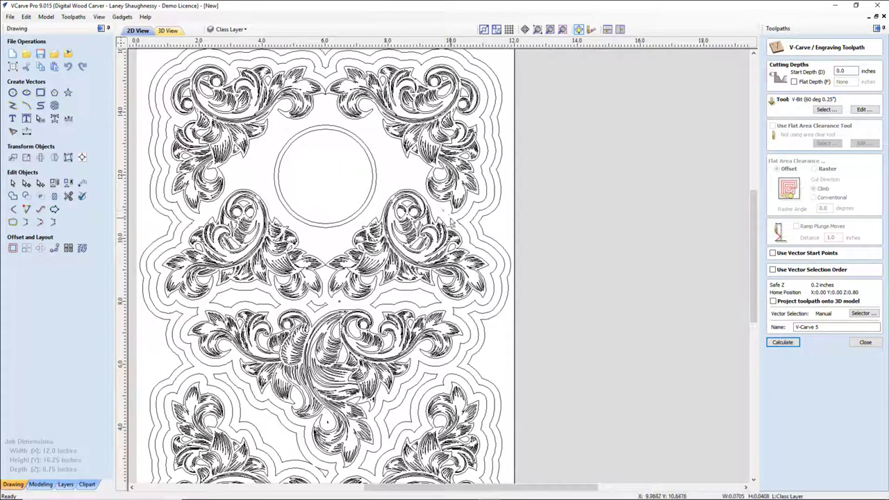
pyautogui.scroll(-1, 451, 221)
pyautogui.scroll(1, 390, 305)
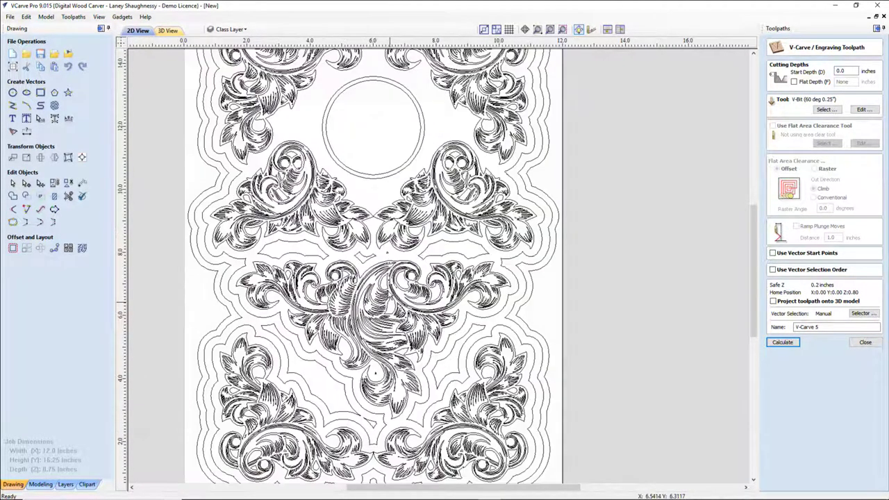
pyautogui.scroll(1, 389, 247)
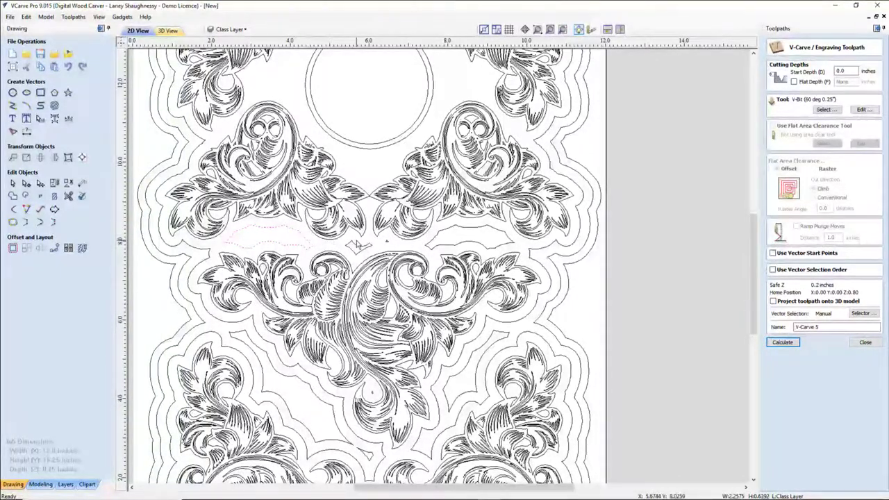
# Step: Delete the small stray vectors between and beside the scroll groups
pyautogui.keyDown('shift'); pyautogui.click(357, 247); pyautogui.keyUp('shift')
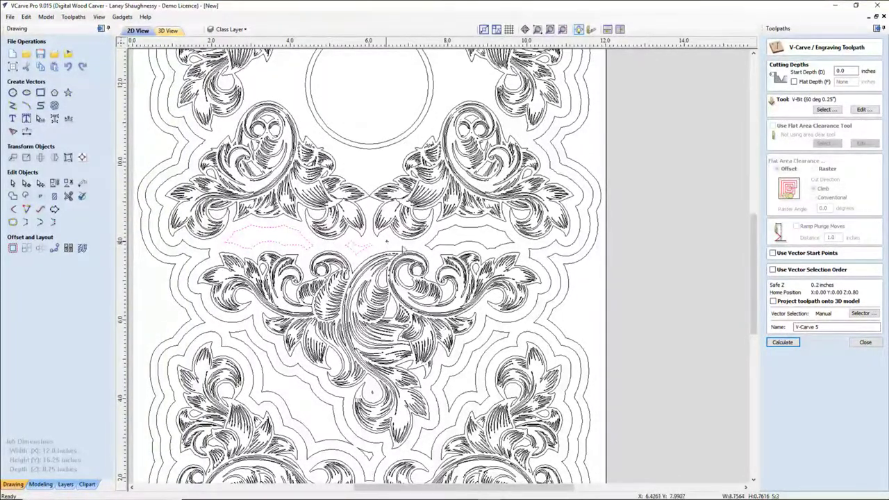
pyautogui.keyDown('shift'); pyautogui.click(448, 248); pyautogui.keyUp('shift')
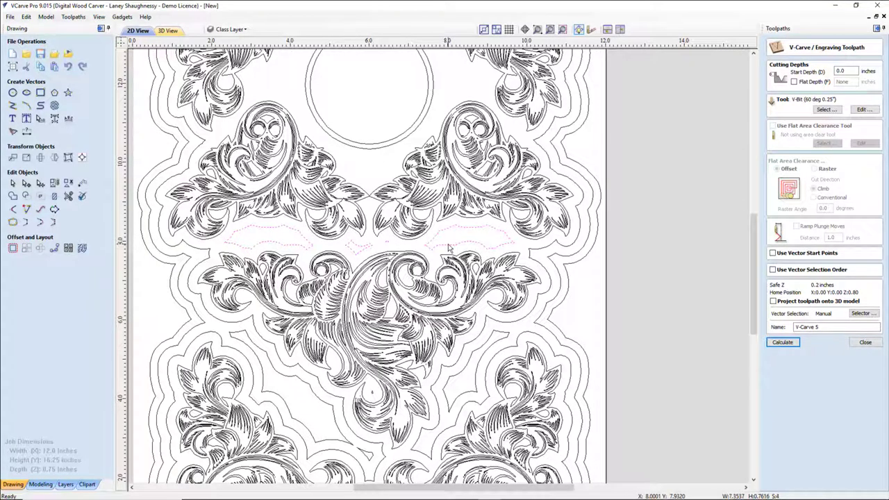
pyautogui.click(448, 248)
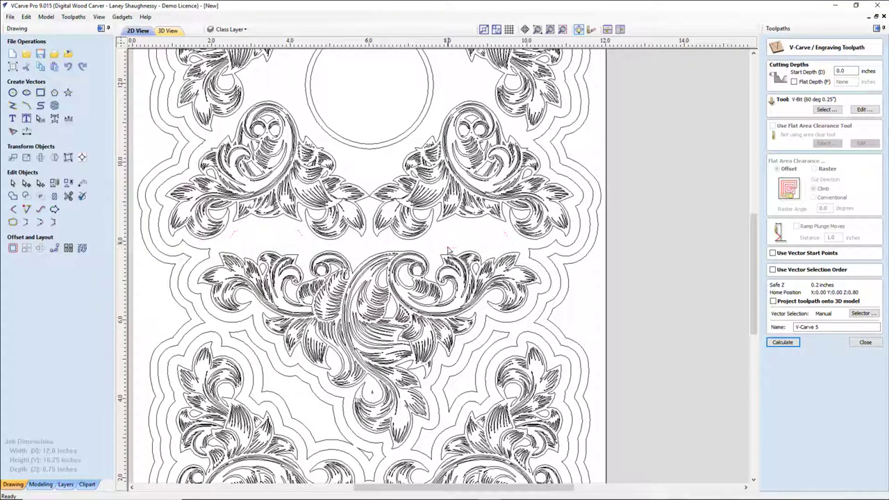
pyautogui.click(497, 332)
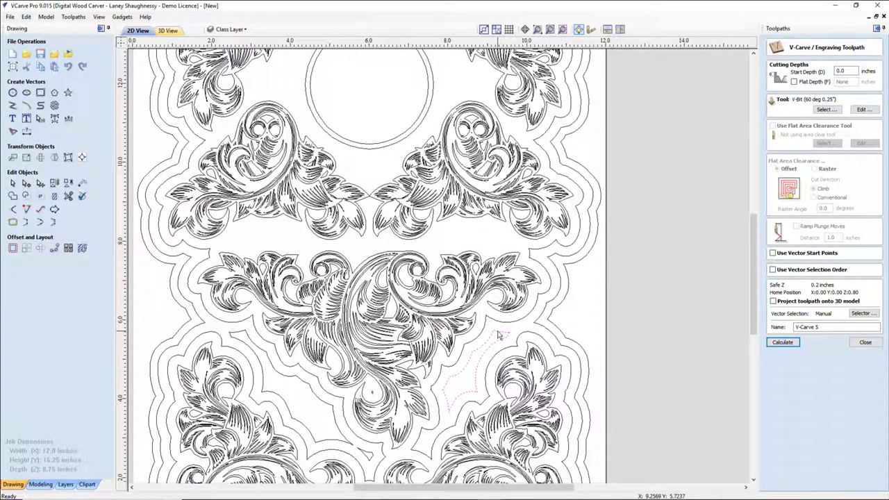
pyautogui.click(497, 335)
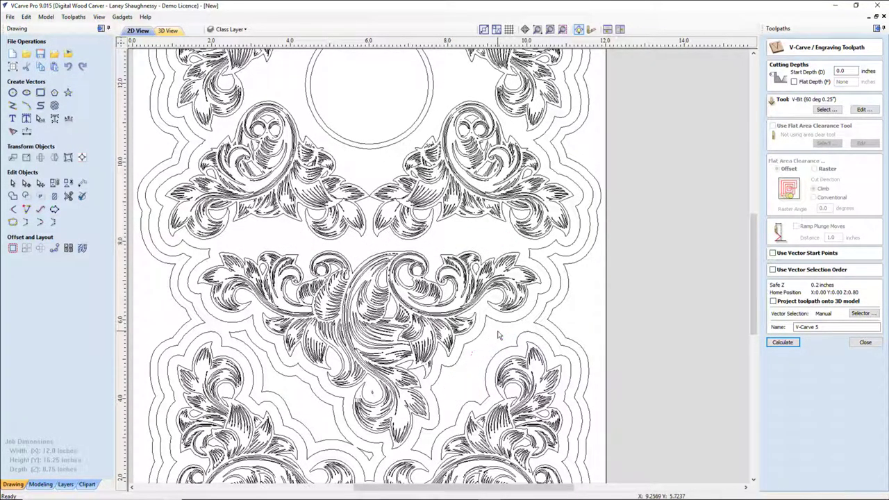
pyautogui.click(319, 401)
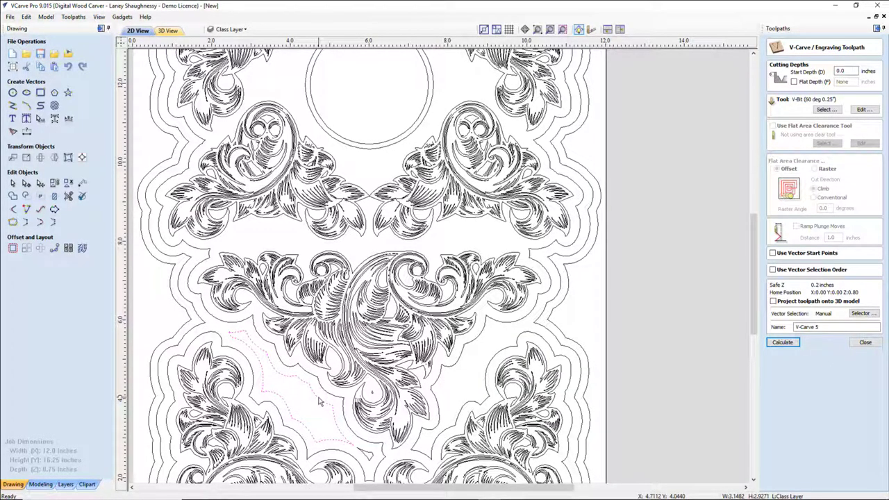
pyautogui.press('Delete')
pyautogui.click(369, 454)
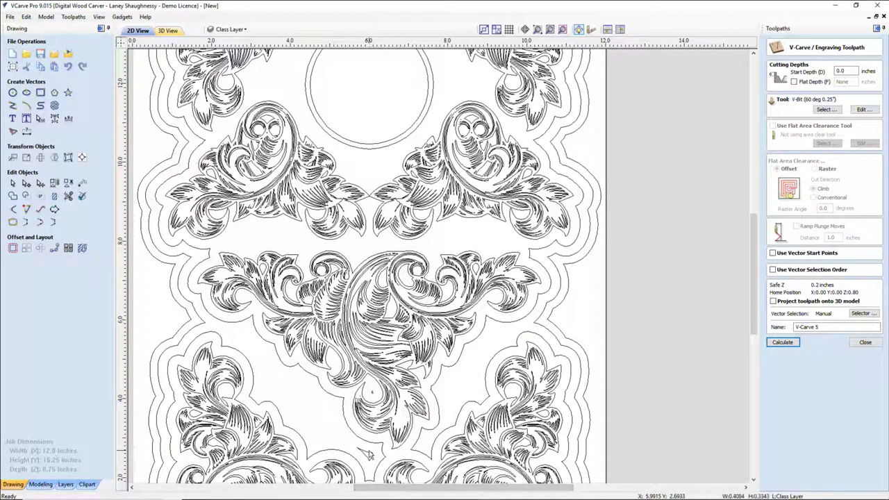
# Step: Select every vector except the clock circle and outer border, then calculate the V-Carve toolpath
pyautogui.scroll(-3, 369, 454)
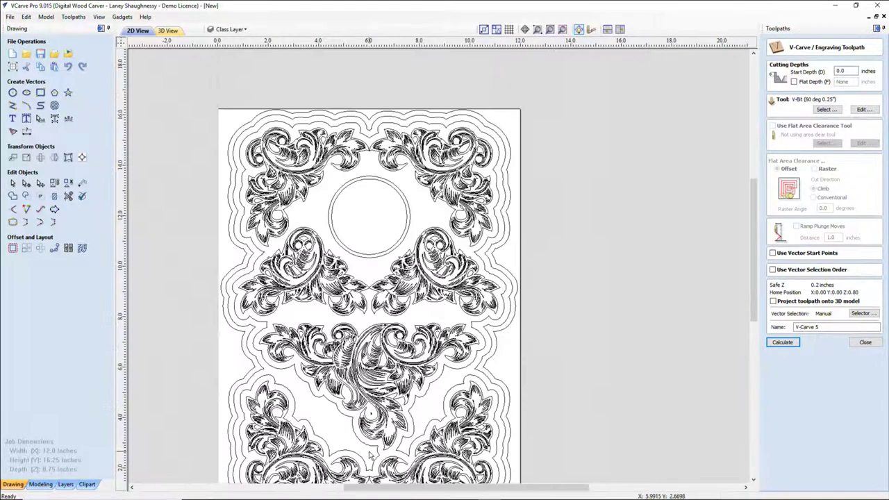
pyautogui.scroll(-3, 351, 453)
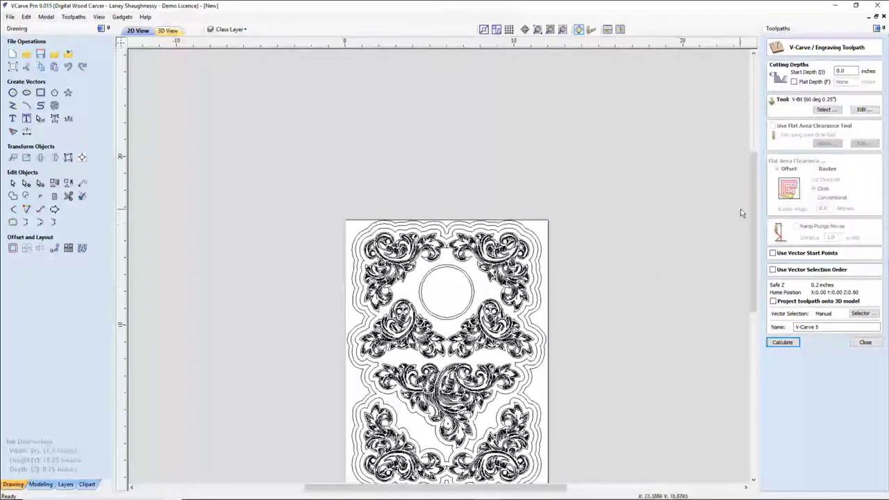
pyautogui.moveTo(754, 247); pyautogui.dragTo(754, 277)
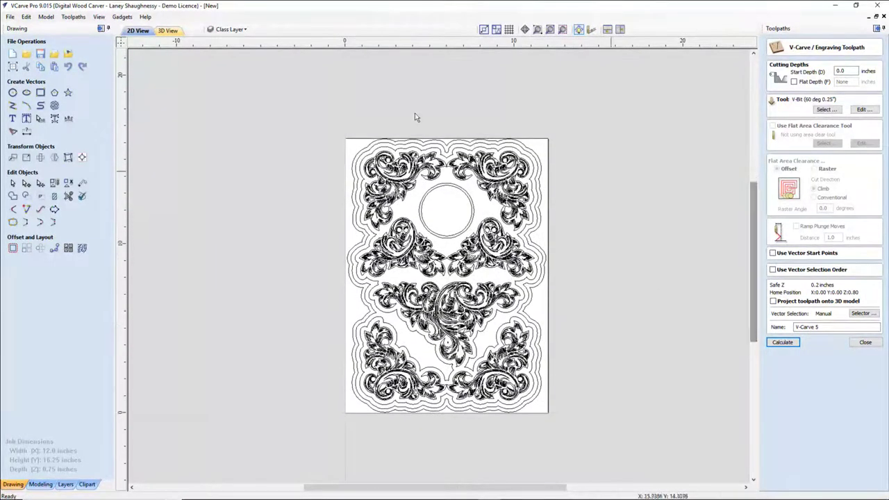
pyautogui.moveTo(285, 129); pyautogui.dragTo(570, 432)
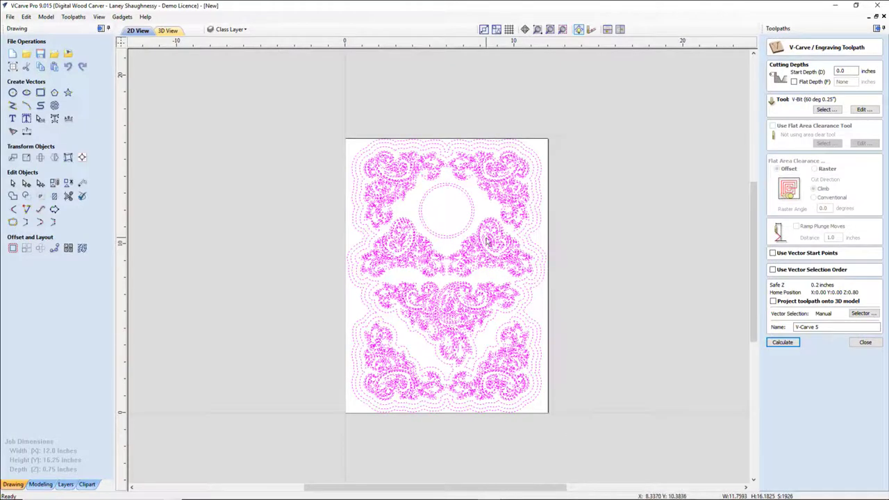
pyautogui.keyDown('shift'); pyautogui.click(457, 205); pyautogui.keyUp('shift')
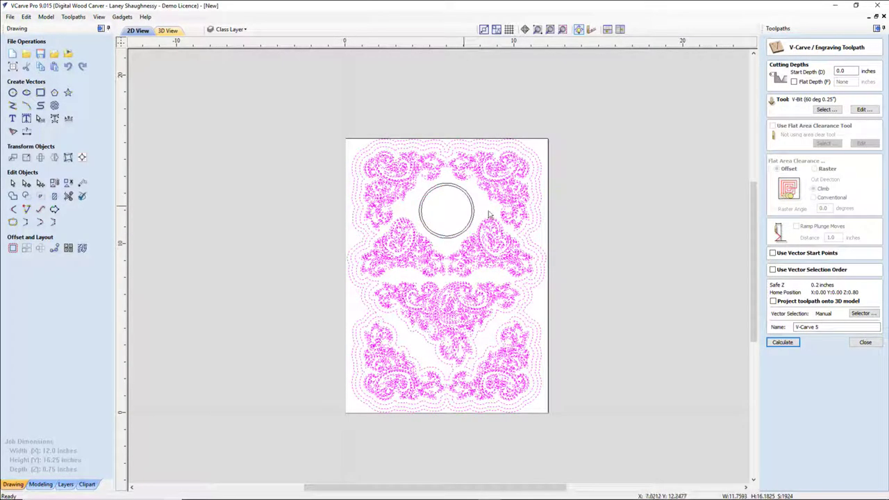
pyautogui.keyDown('shift'); pyautogui.click(540, 272); pyautogui.keyUp('shift')
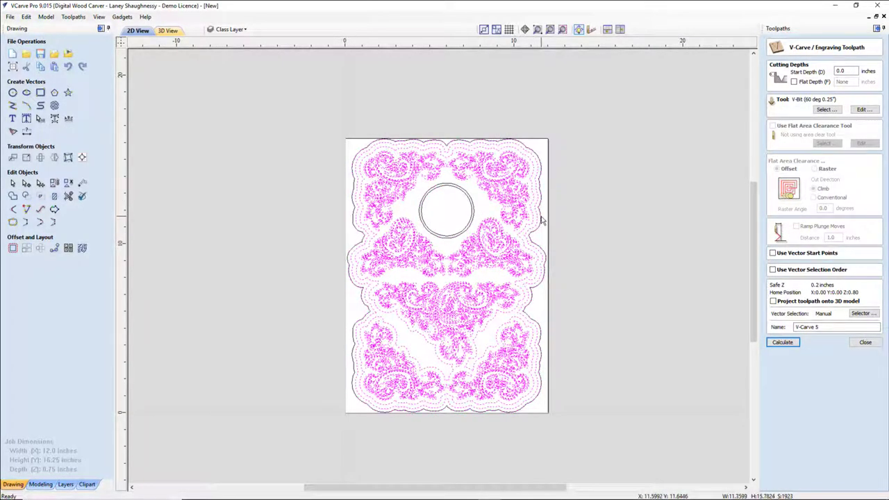
pyautogui.click(782, 343)
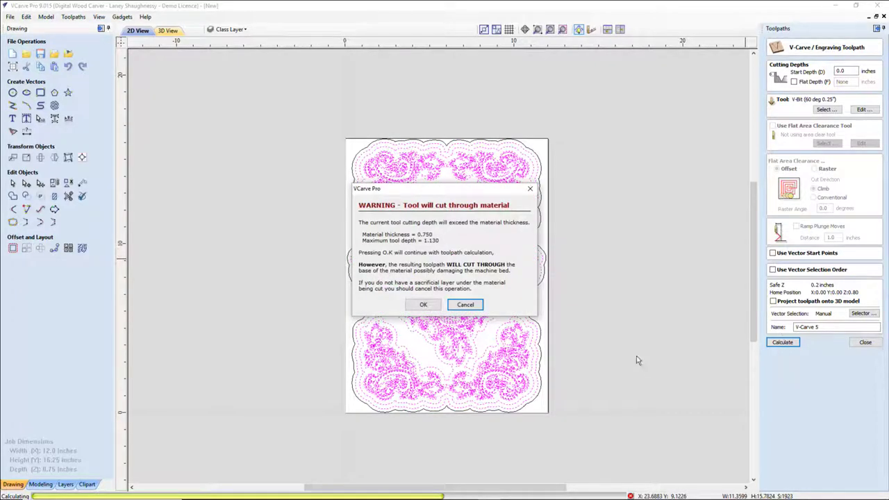
# Step: Accept the 1.130 cut-through warning and simulate V-Carve 5 on the panel
pyautogui.click(421, 305)
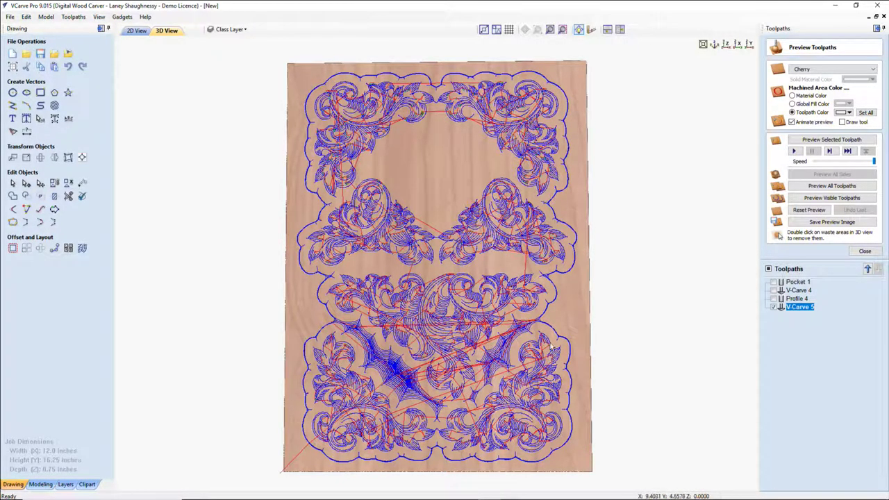
pyautogui.click(816, 141)
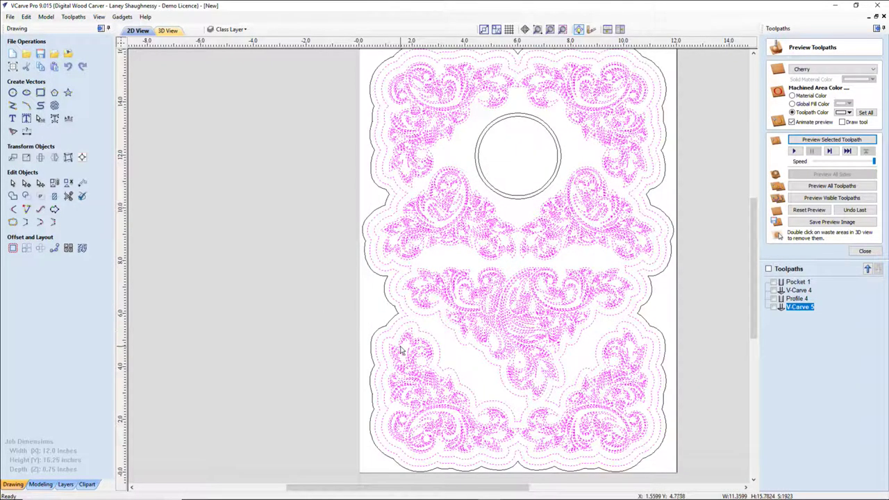
# Step: Clear the toolpath overlay and the current selection in the 2D drawing
pyautogui.scroll(1, 400, 348)
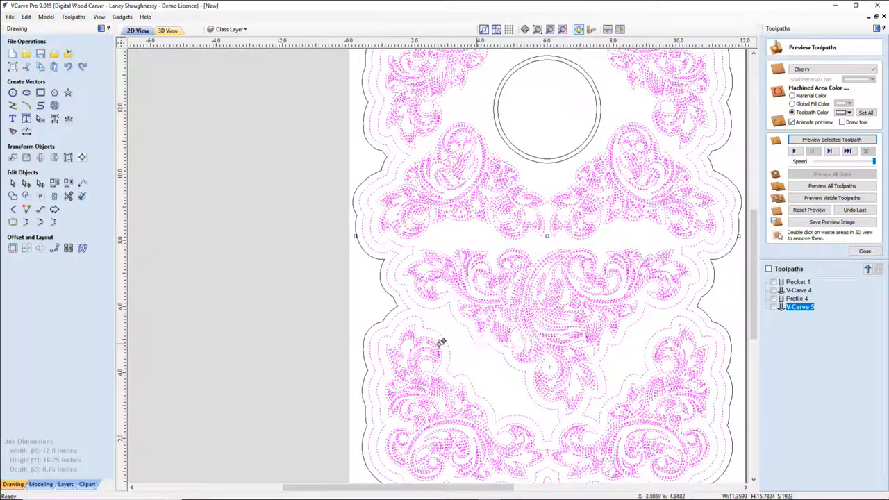
pyautogui.click(472, 345)
pyautogui.click(472, 344)
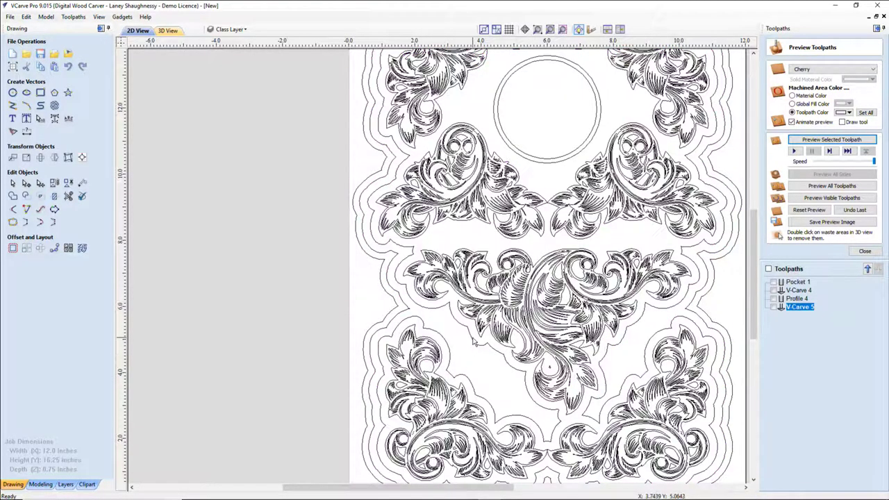
pyautogui.press('Escape')
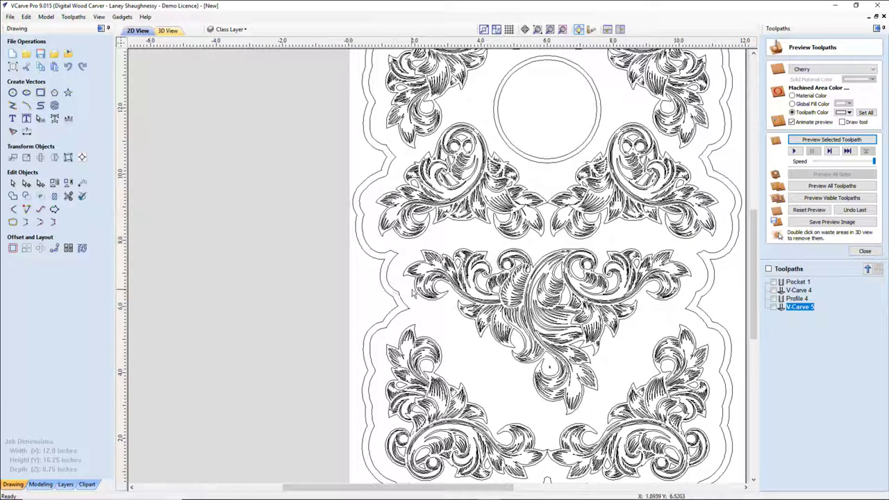
# Step: Select the central, bottom-left, bottom-right, right skull and both top corner ornaments
pyautogui.click(416, 294)
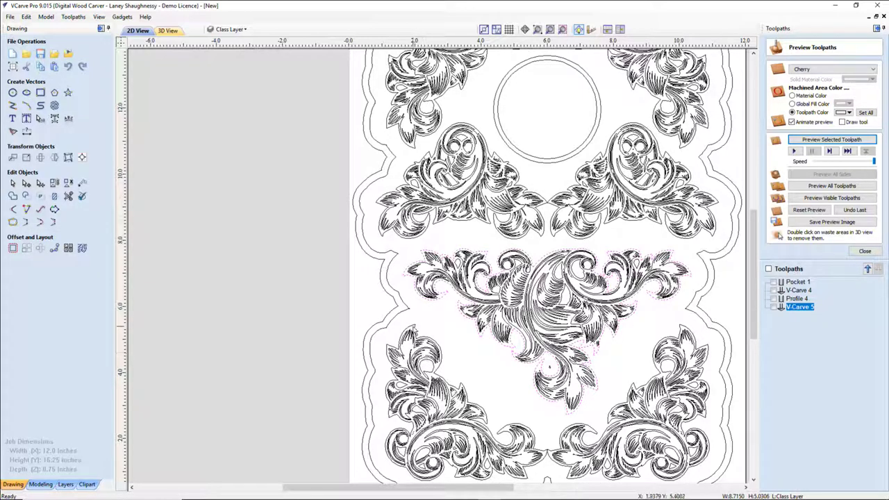
pyautogui.keyDown('shift'); pyautogui.click(415, 327); pyautogui.keyUp('shift')
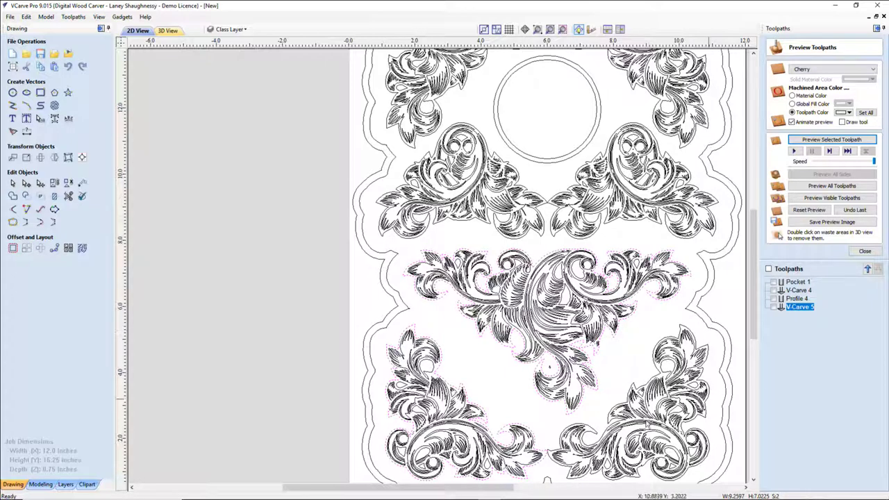
pyautogui.keyDown('shift'); pyautogui.click(705, 340); pyautogui.keyUp('shift')
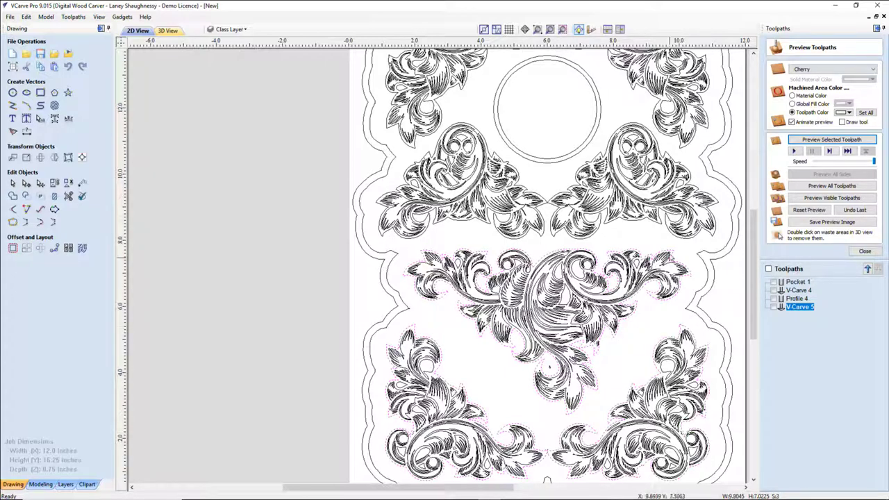
pyautogui.keyDown('shift'); pyautogui.click(673, 161); pyautogui.keyUp('shift')
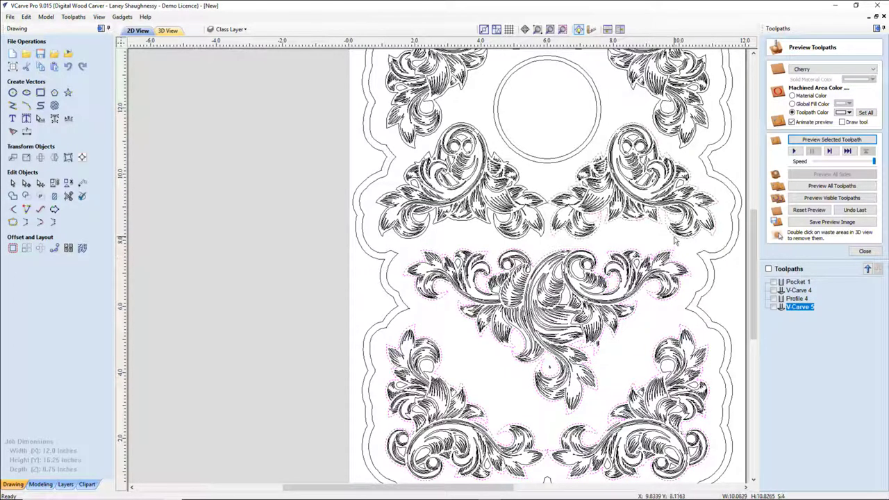
pyautogui.keyDown('shift'); pyautogui.click(680, 147); pyautogui.keyUp('shift')
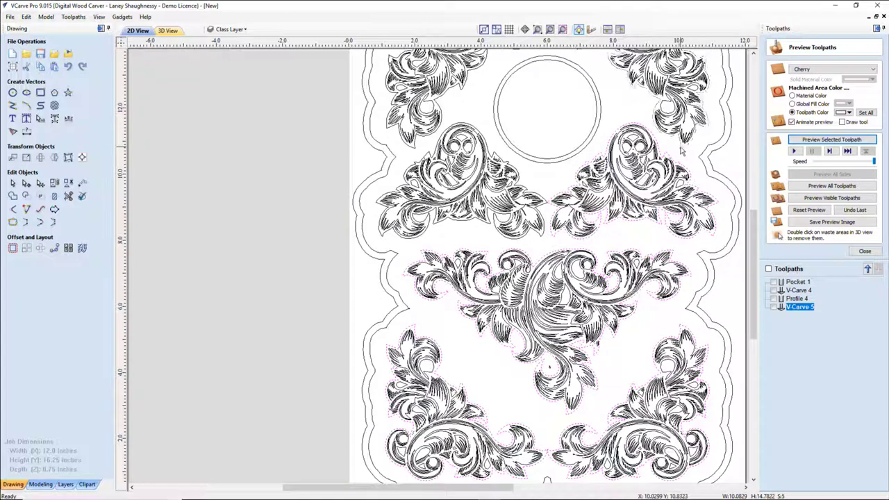
pyautogui.keyDown('shift'); pyautogui.click(439, 105); pyautogui.keyUp('shift')
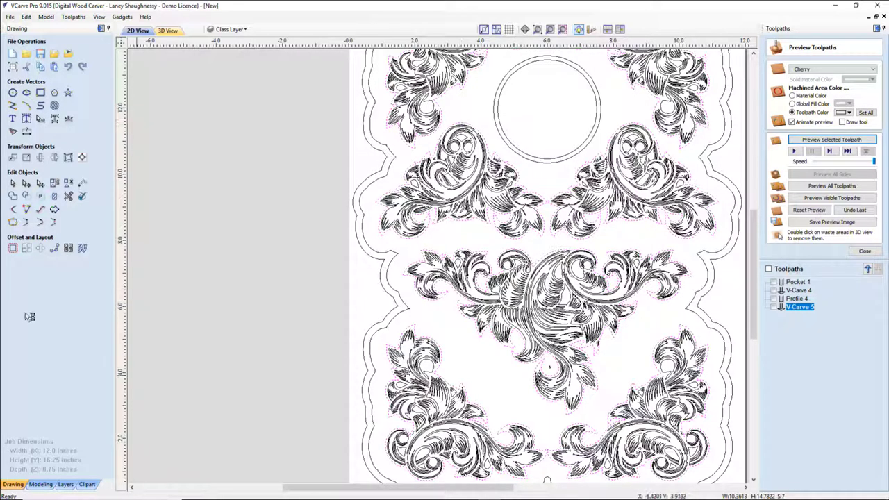
pyautogui.click(13, 248)
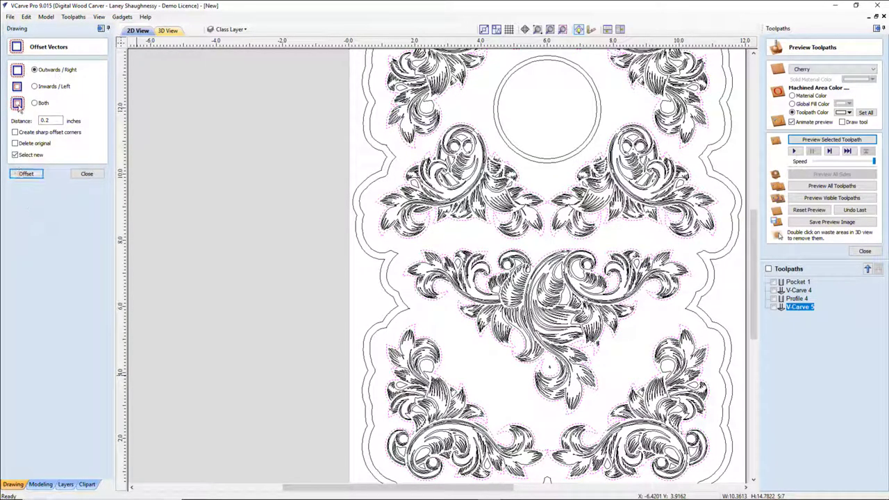
# Step: Offset the selected ornaments outward by 0.0625 inches
pyautogui.doubleClick(48, 119)
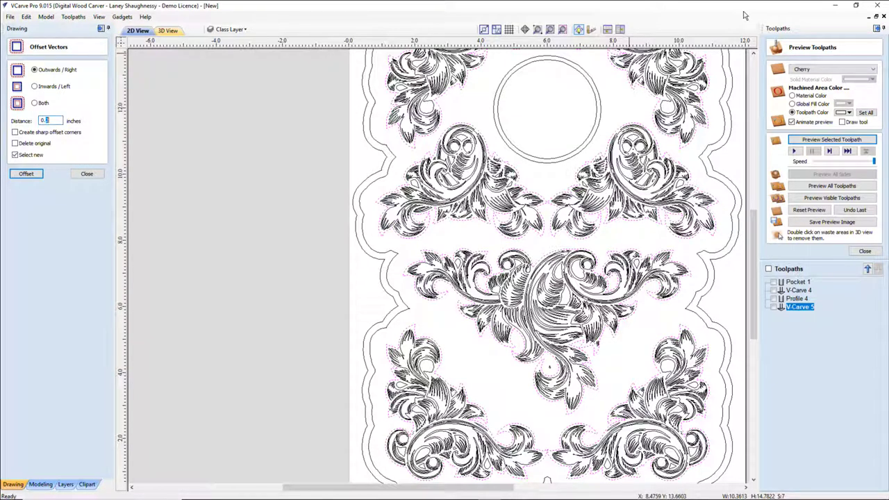
pyautogui.write('0.0625')
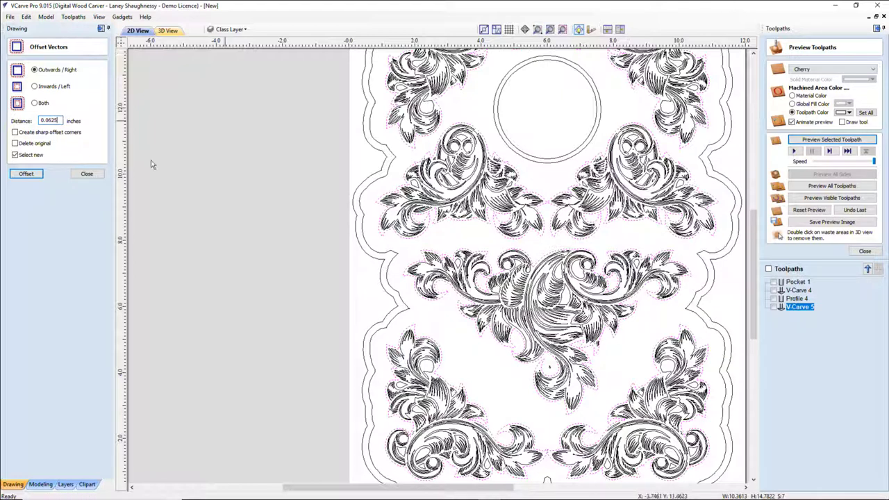
pyautogui.click(25, 174)
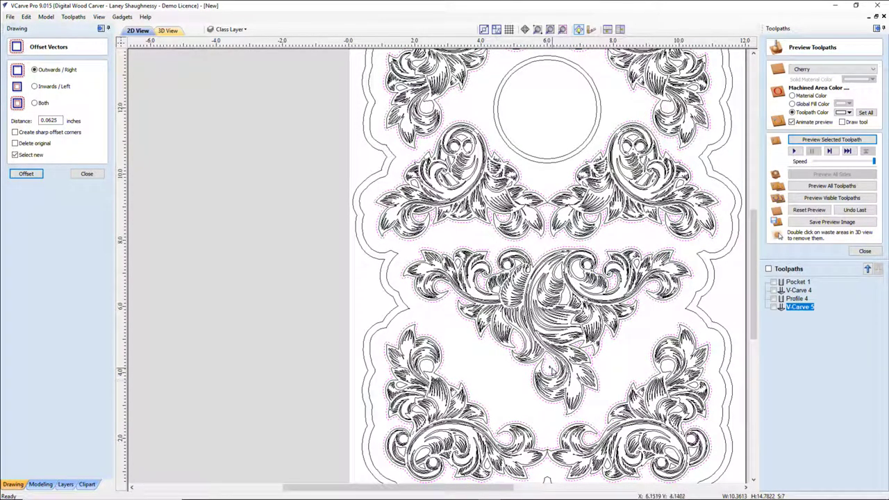
# Step: Select every vector in the drawing with Ctrl+A and close the toolpath preview
pyautogui.click(550, 369)
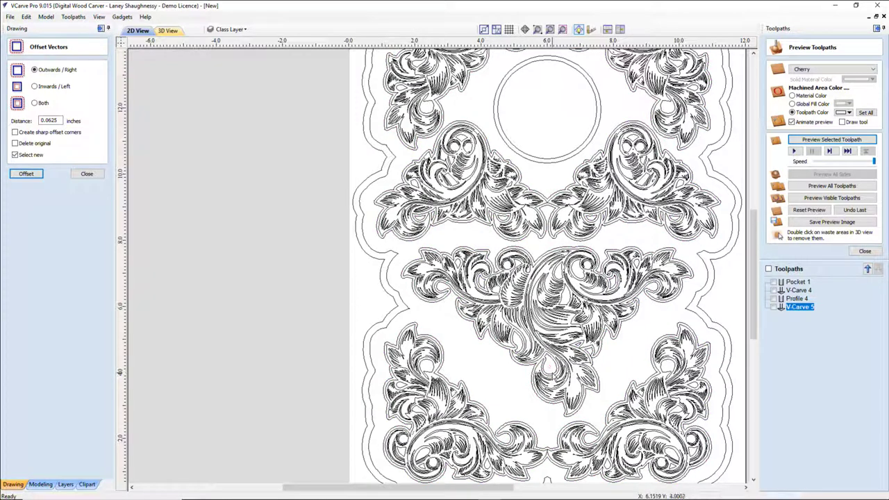
pyautogui.scroll(-3, 528, 339)
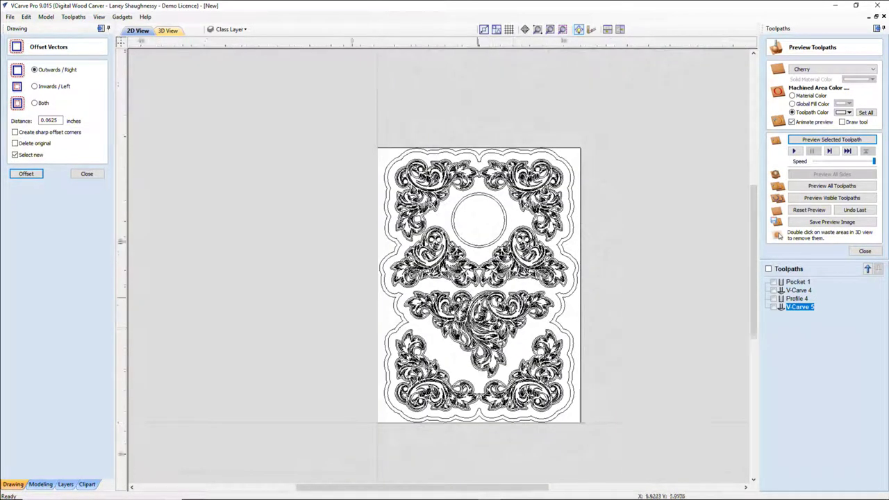
pyautogui.scroll(1, 480, 300)
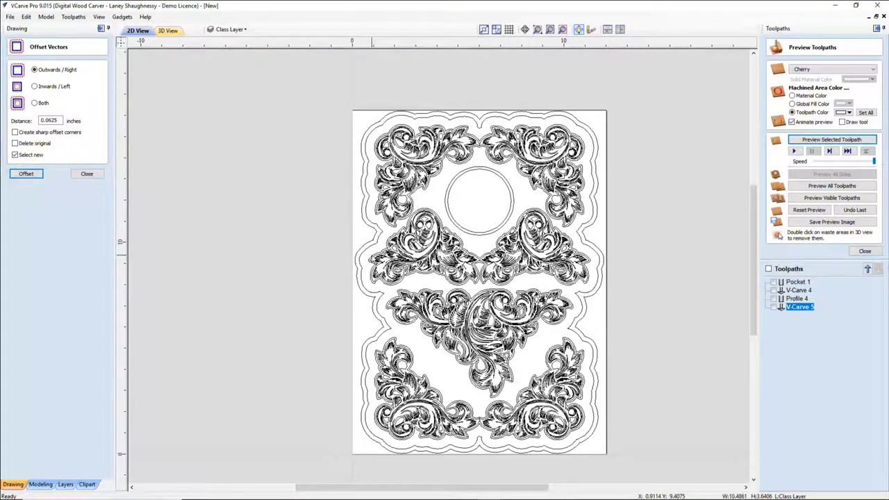
pyautogui.click(373, 258)
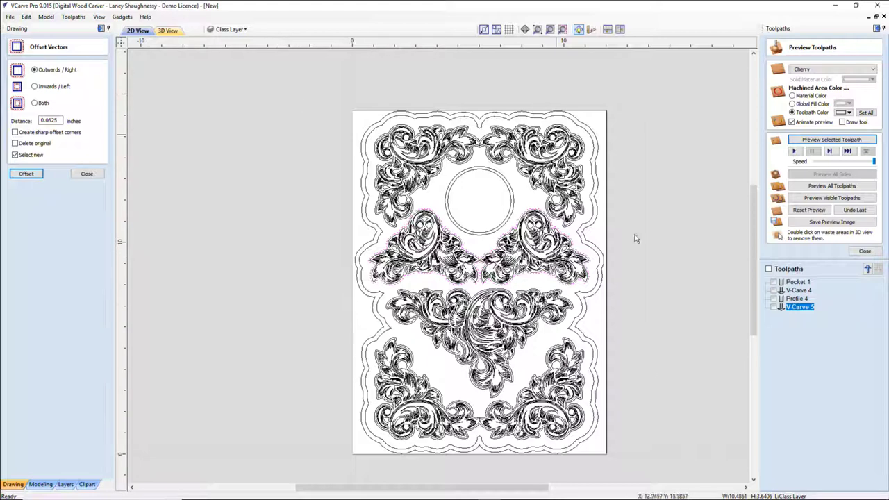
pyautogui.hotkey('ctrl', 'a')
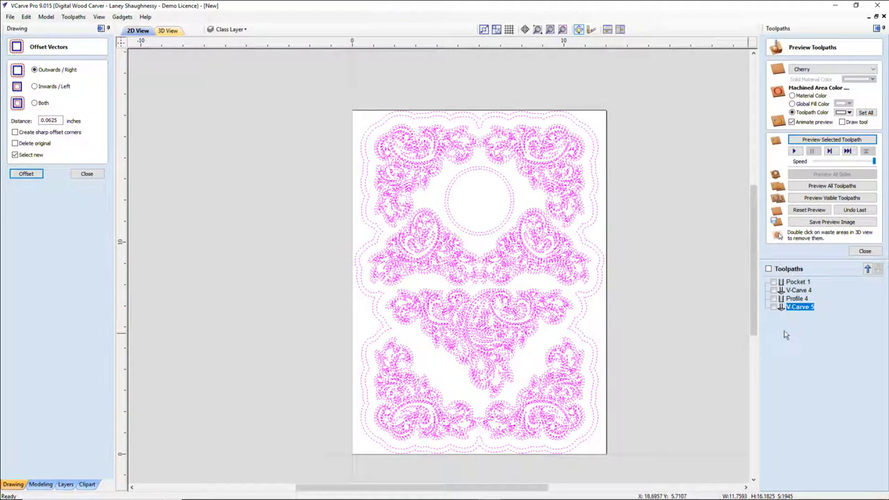
pyautogui.click(865, 251)
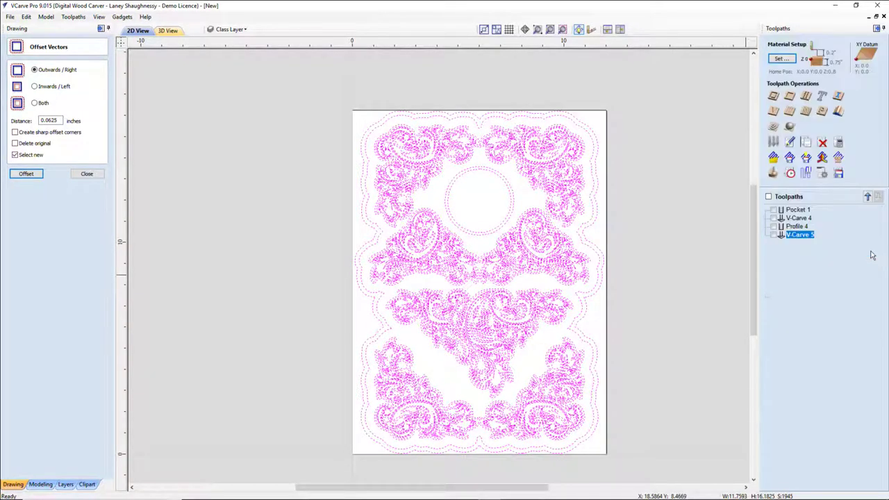
# Step: Create and calculate V-Carve 6 for all vectors, then simulate it on reset wood
pyautogui.click(773, 114)
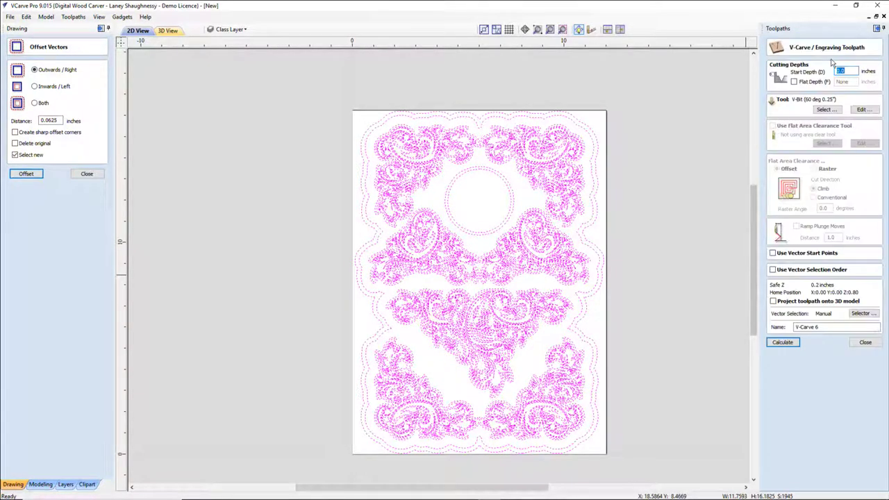
pyautogui.click(782, 343)
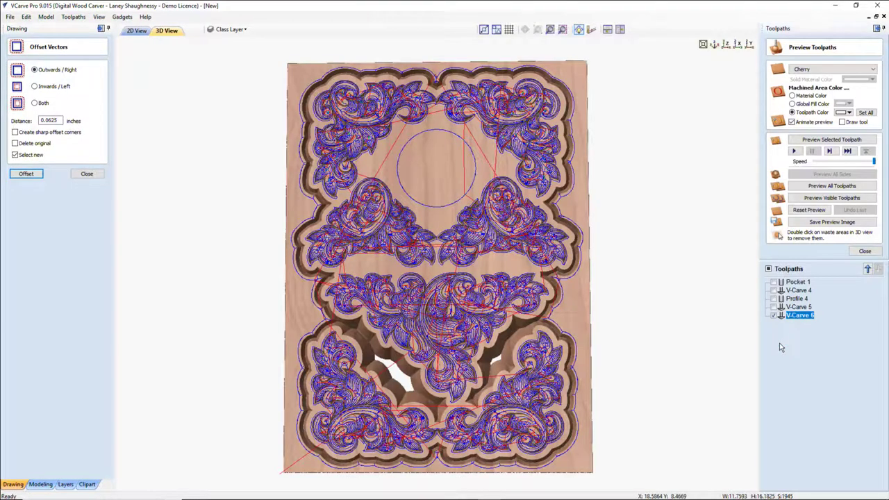
pyautogui.click(807, 212)
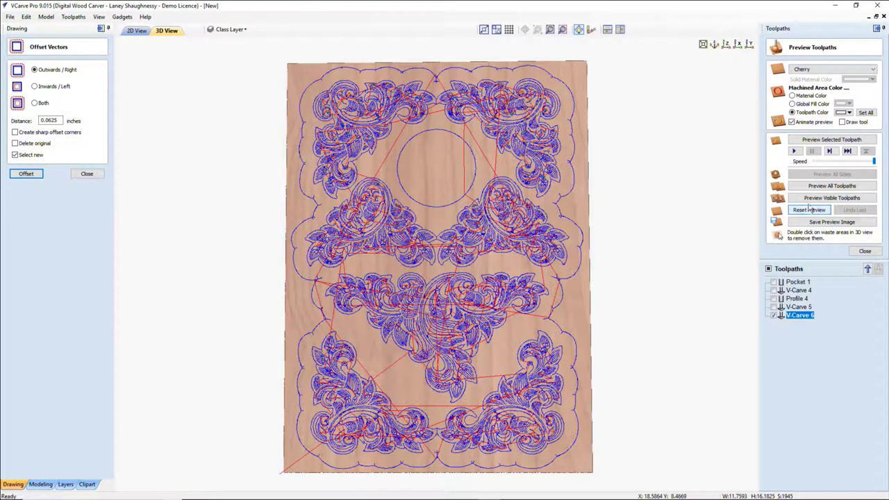
pyautogui.click(825, 141)
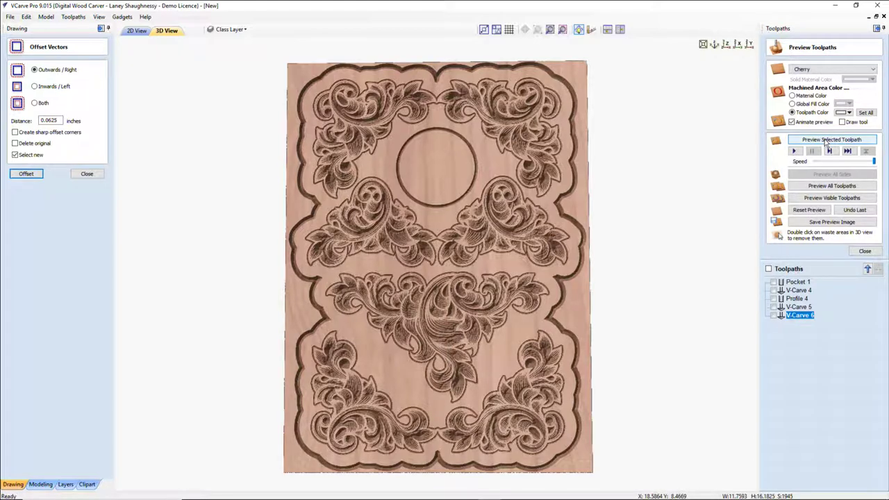
# Step: Tilt the carved panel into perspective, then return to the flat top view
pyautogui.moveTo(410, 326); pyautogui.dragTo(400, 273)
pyautogui.scroll(3, 400, 273)
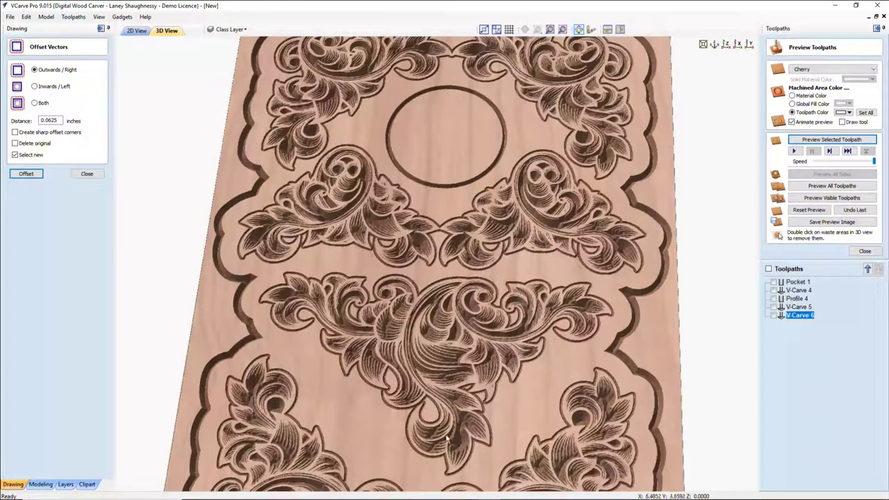
pyautogui.scroll(-1, 446, 437)
pyautogui.press('1')
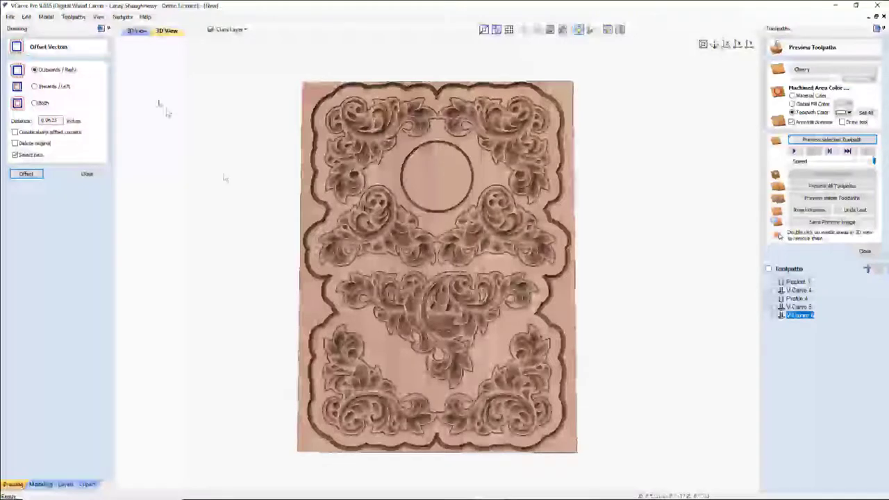
# Step: Back in 2D, select the top, top-left, middle pair and bottom scroll groups
pyautogui.click(136, 30)
pyautogui.scroll(3, 455, 178)
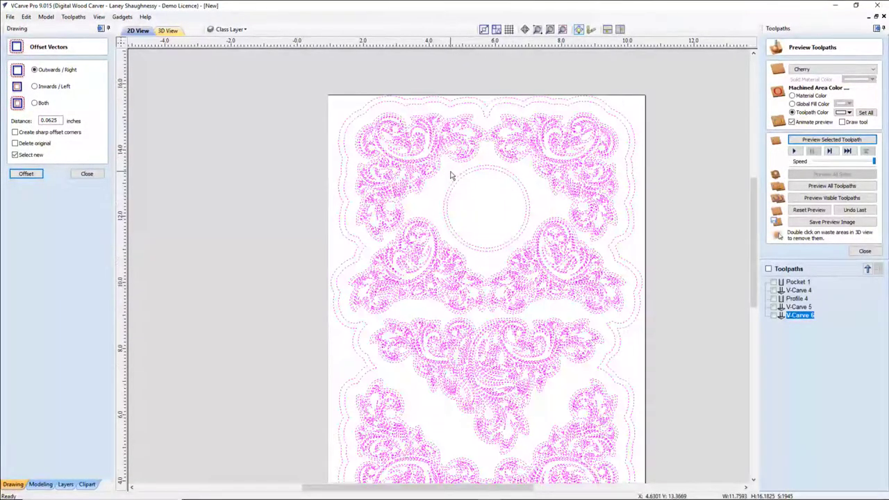
pyautogui.scroll(-1, 451, 175)
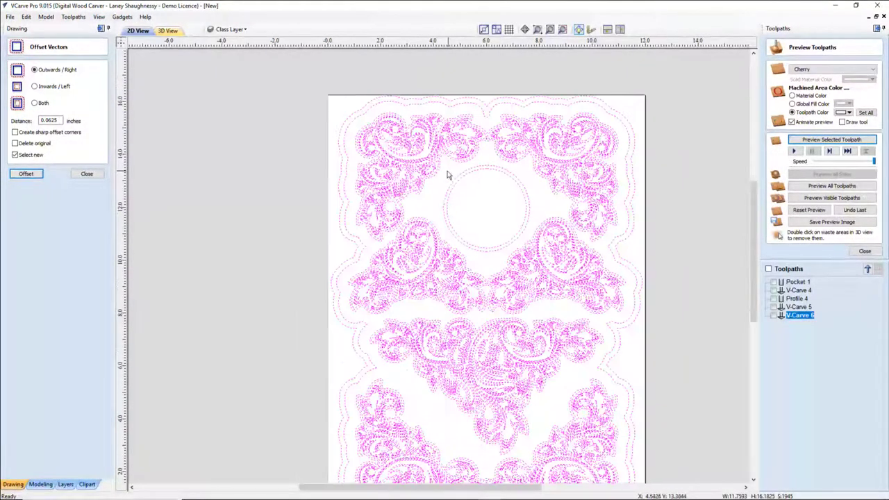
pyautogui.click(358, 123)
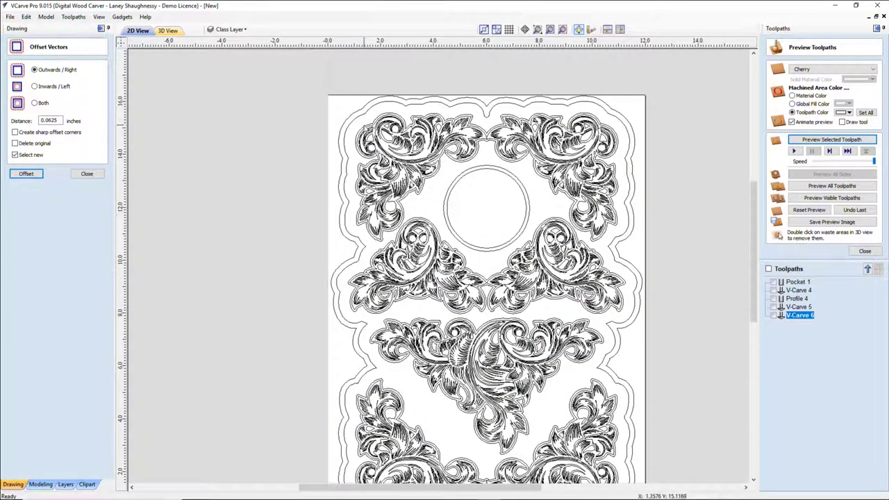
pyautogui.click(364, 126)
pyautogui.moveTo(364, 126); pyautogui.dragTo(334, 113)
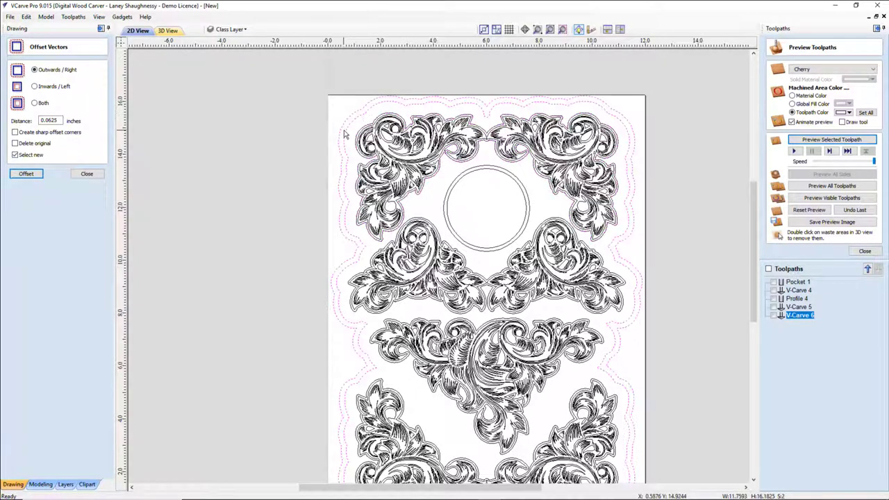
pyautogui.click(358, 142)
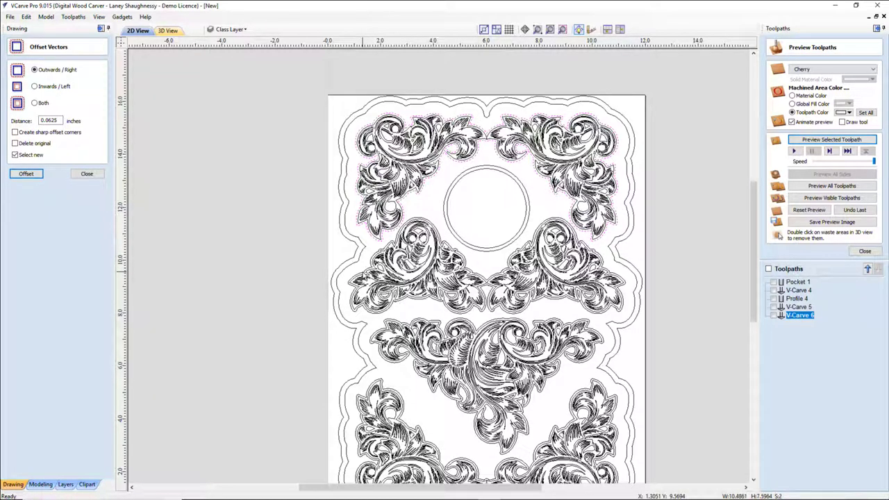
pyautogui.keyDown('shift'); pyautogui.click(363, 275); pyautogui.keyUp('shift')
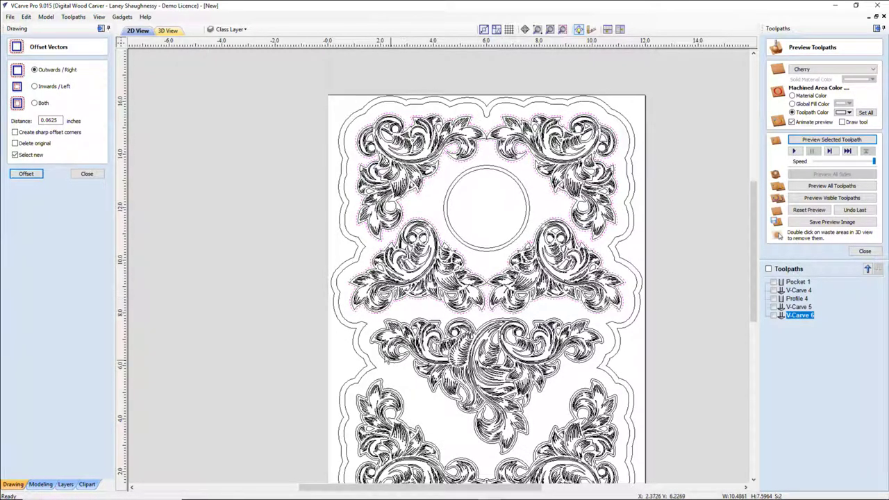
pyautogui.keyDown('shift'); pyautogui.click(383, 378); pyautogui.keyUp('shift')
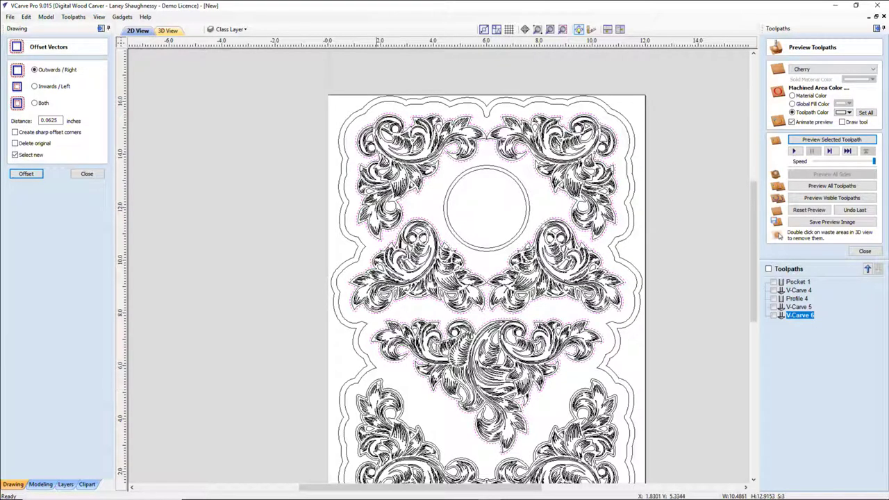
pyautogui.keyDown('shift'); pyautogui.click(380, 383); pyautogui.keyUp('shift')
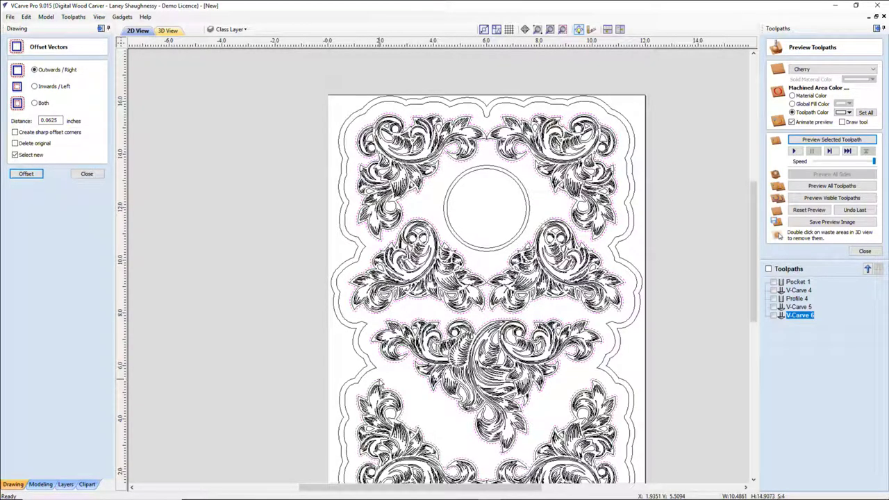
# Step: Offset the selected scrolls outward by 0.2 inches
pyautogui.scroll(-2, 423, 375)
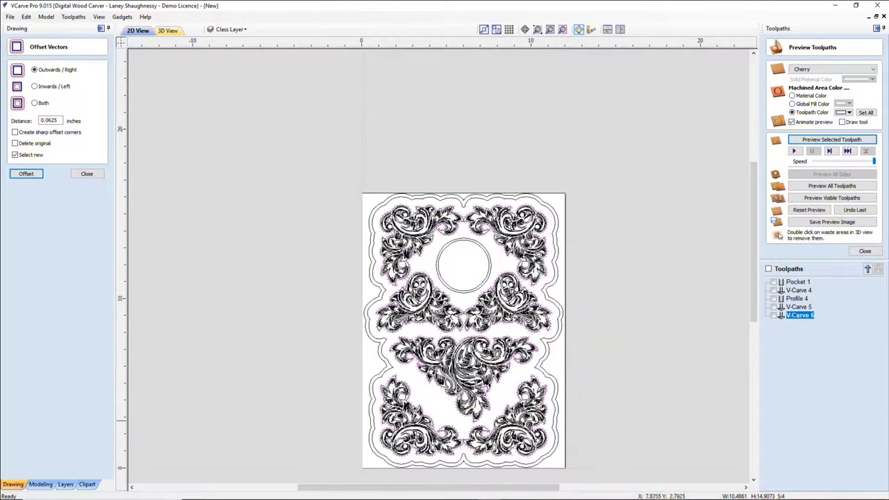
pyautogui.scroll(1, 486, 425)
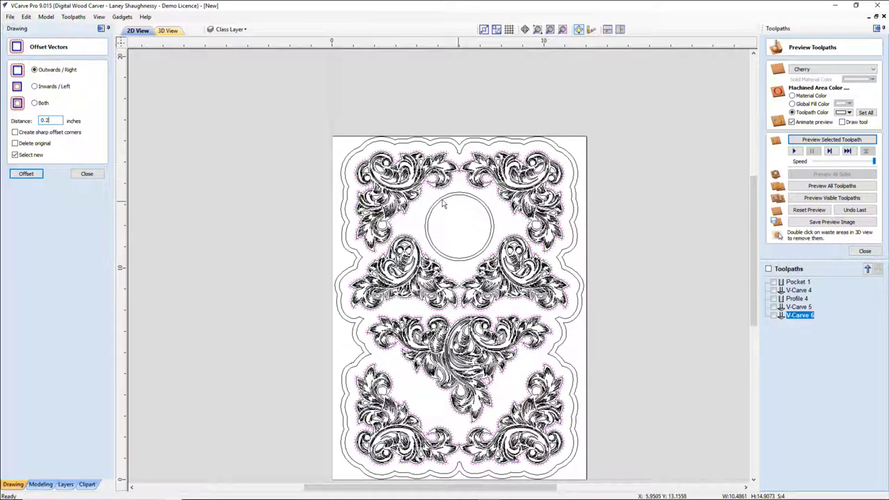
pyautogui.click(25, 174)
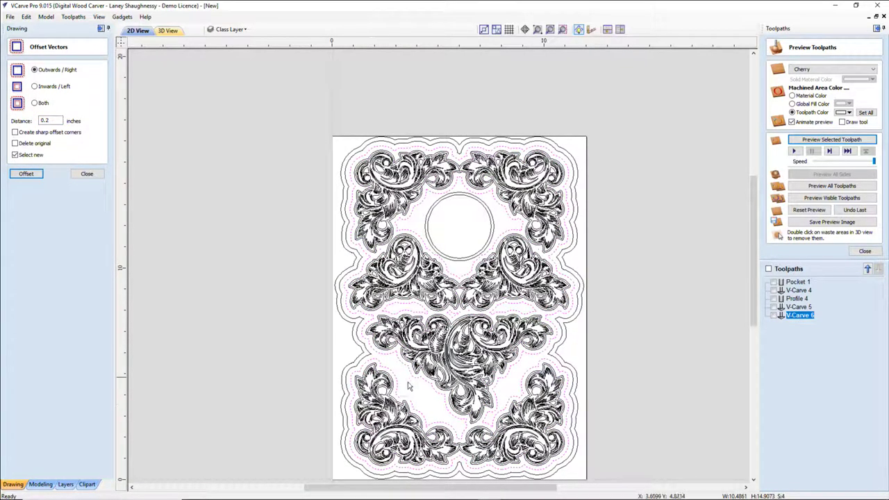
pyautogui.scroll(2, 414, 423)
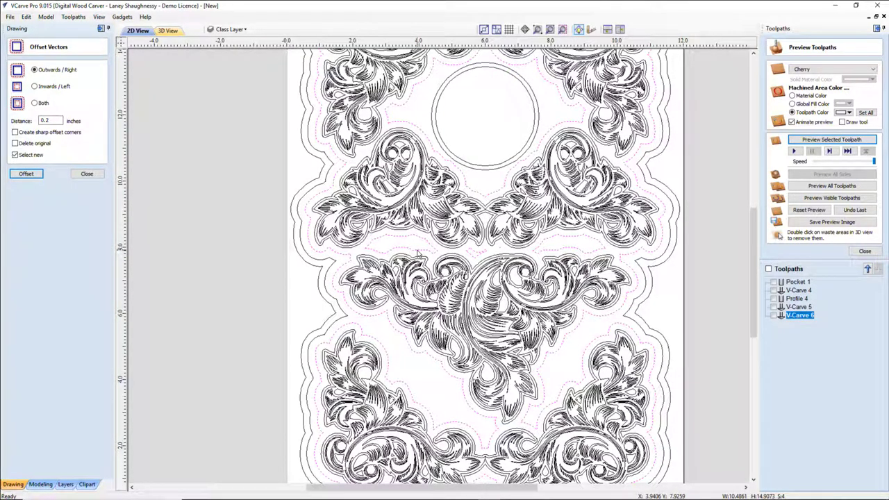
# Step: Check the carved panel in 3D View, then return to 2D and close Offset Vectors
pyautogui.click(167, 31)
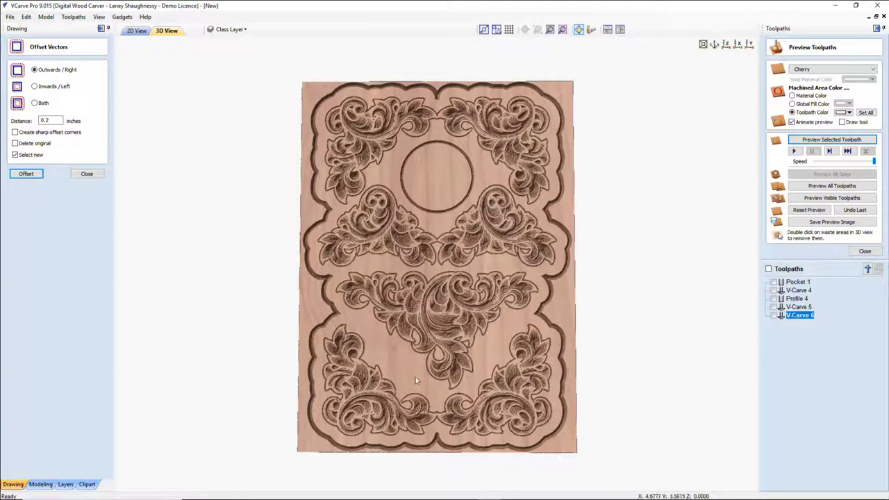
pyautogui.click(136, 31)
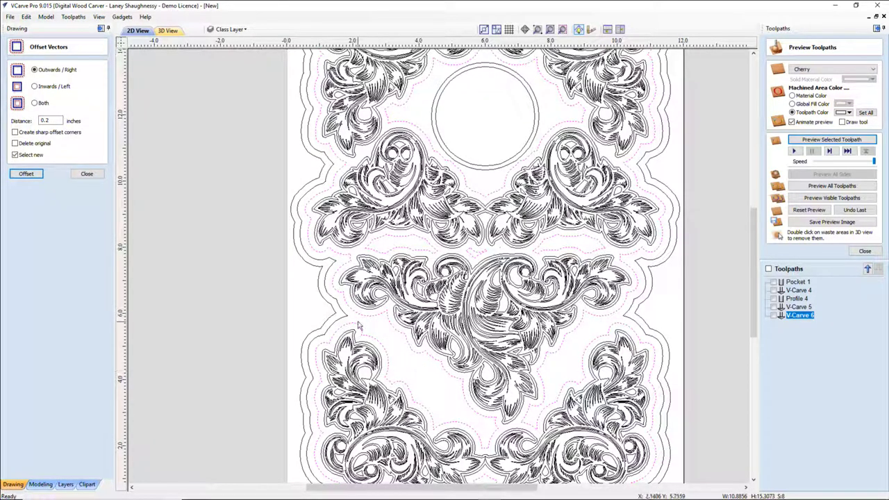
pyautogui.click(85, 174)
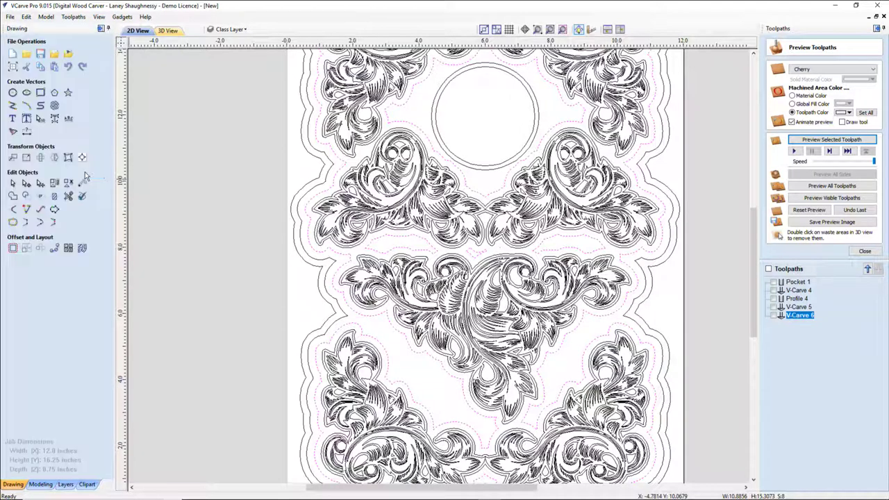
# Step: In node editing, select the offset outlines between the central and lower-left scrolls
pyautogui.click(26, 183)
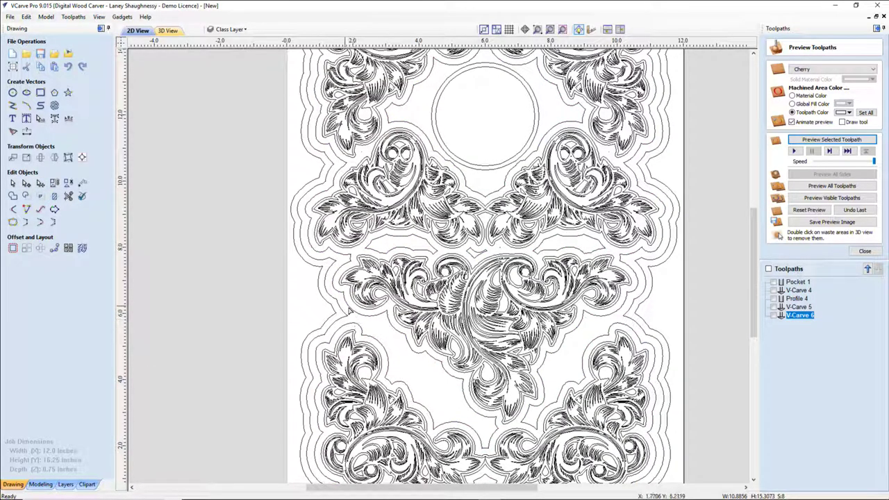
pyautogui.click(357, 318)
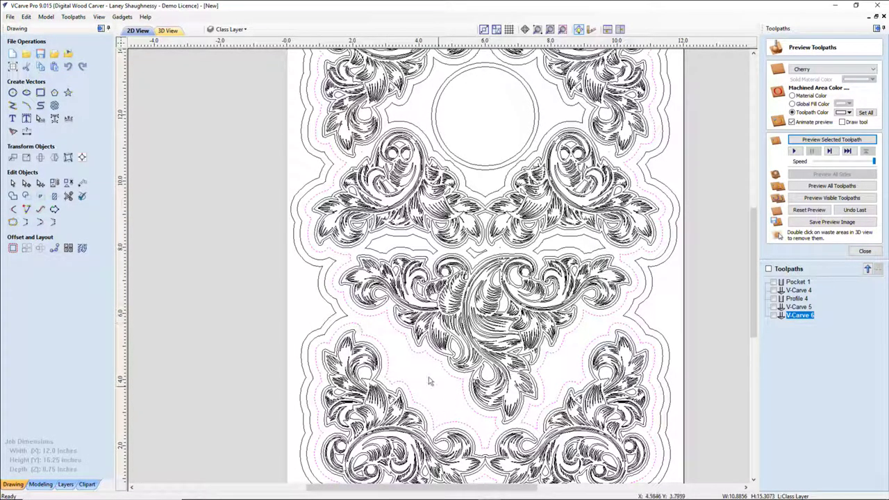
pyautogui.scroll(3, 356, 333)
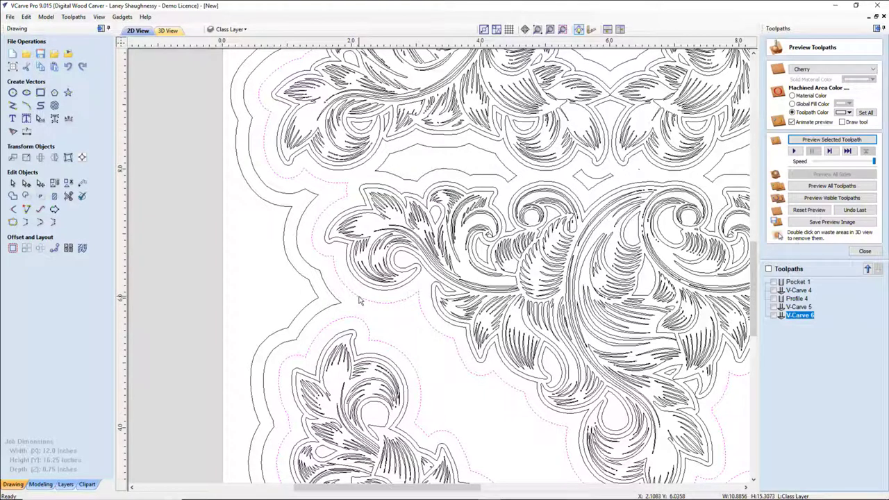
pyautogui.click(358, 296)
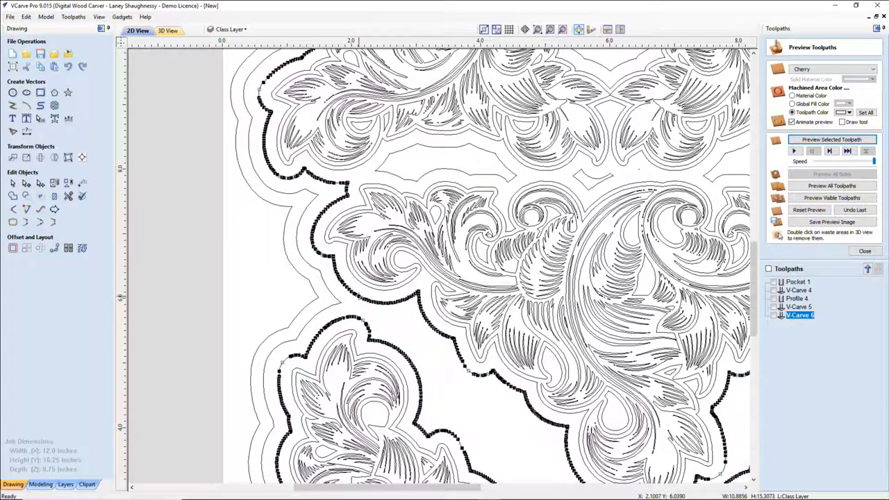
pyautogui.rightClick(358, 296)
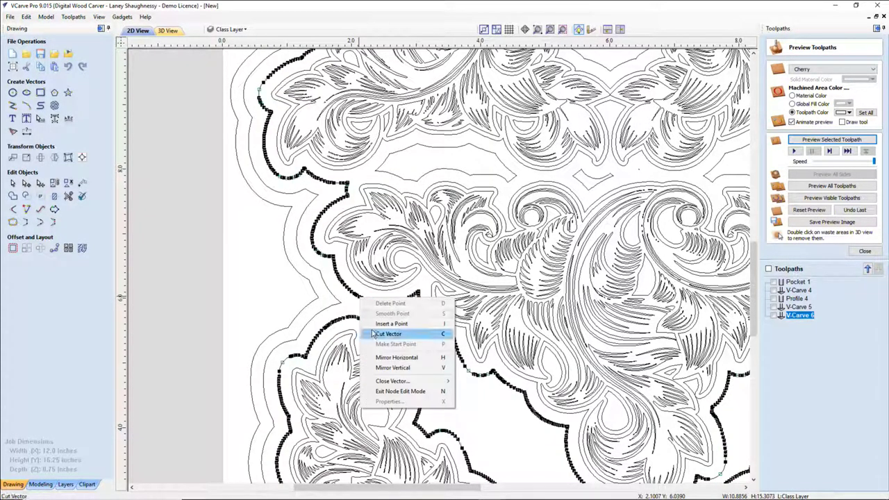
pyautogui.click(371, 332)
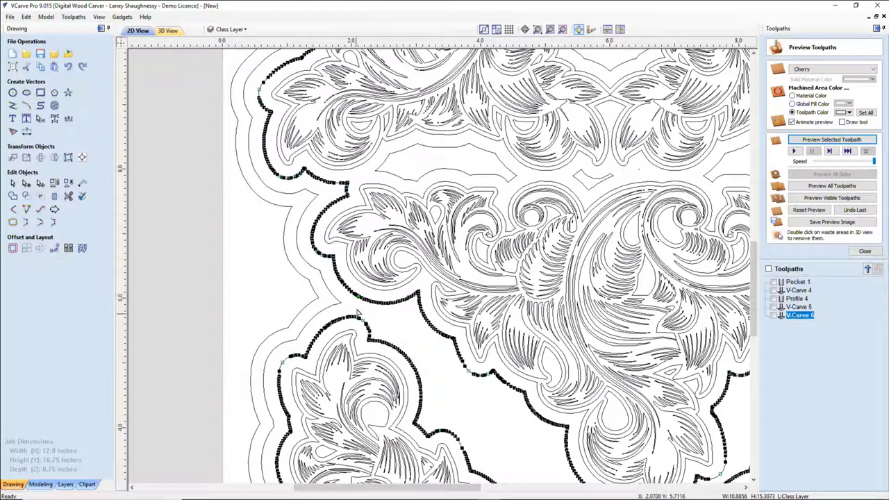
pyautogui.scroll(3, 359, 329)
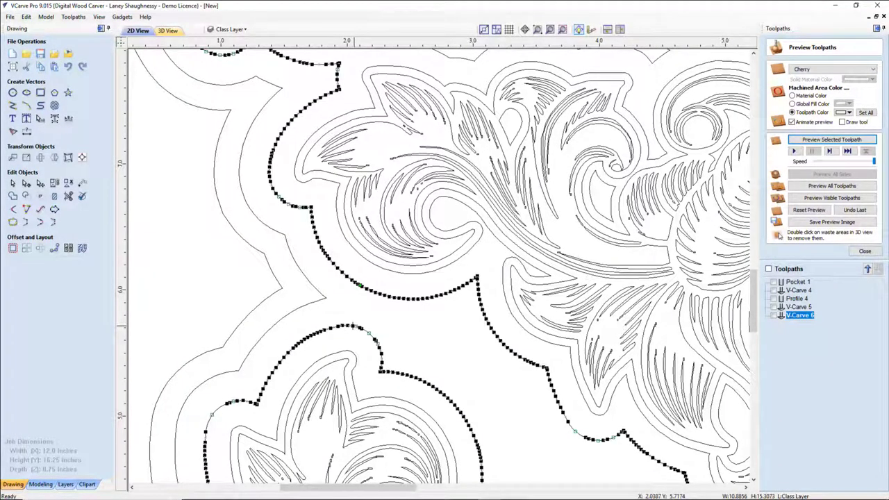
# Step: Cut the outline at two nodes and delete the short leftover pieces
pyautogui.rightClick(353, 327)
pyautogui.click(375, 364)
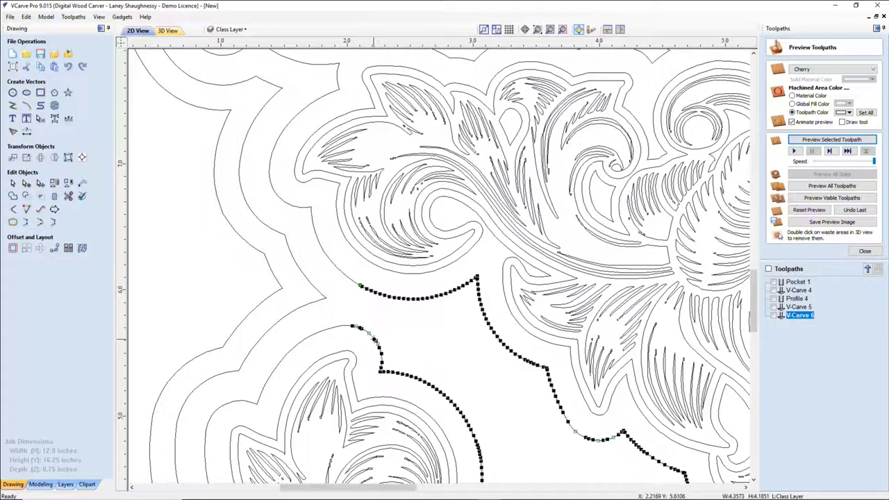
pyautogui.rightClick(372, 338)
pyautogui.click(417, 376)
pyautogui.rightClick(386, 296)
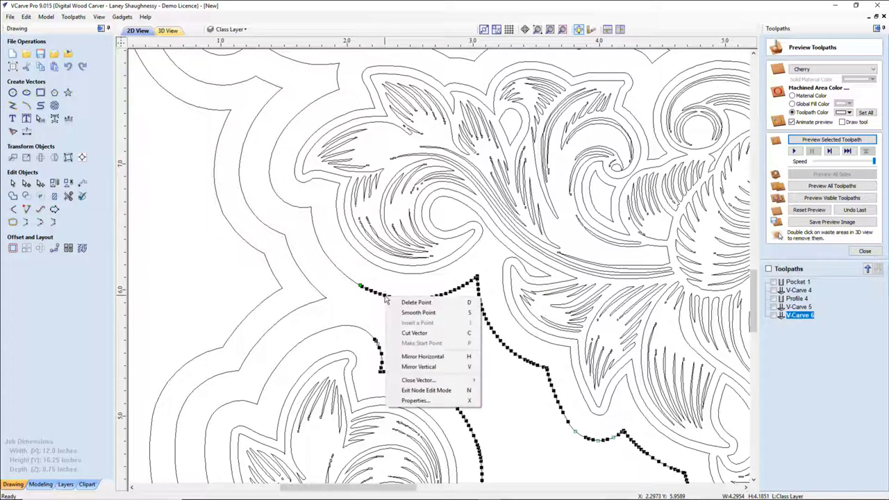
pyautogui.click(414, 333)
pyautogui.press('Delete')
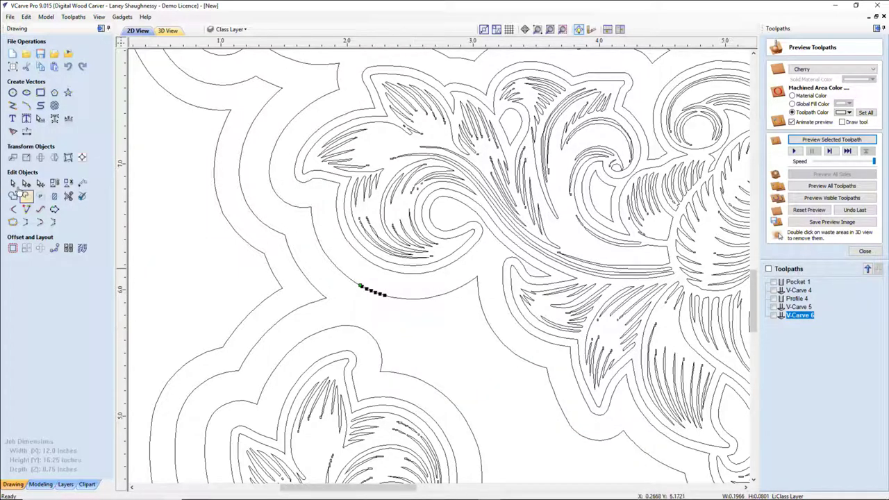
pyautogui.click(389, 303)
pyautogui.click(377, 298)
pyautogui.press('Delete')
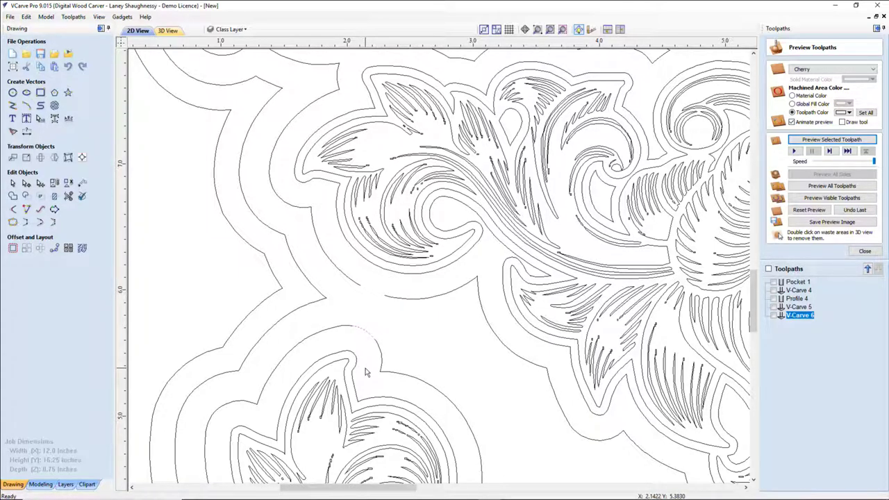
# Step: Close the trimmed open outline into a separate gap shape
pyautogui.click(345, 329)
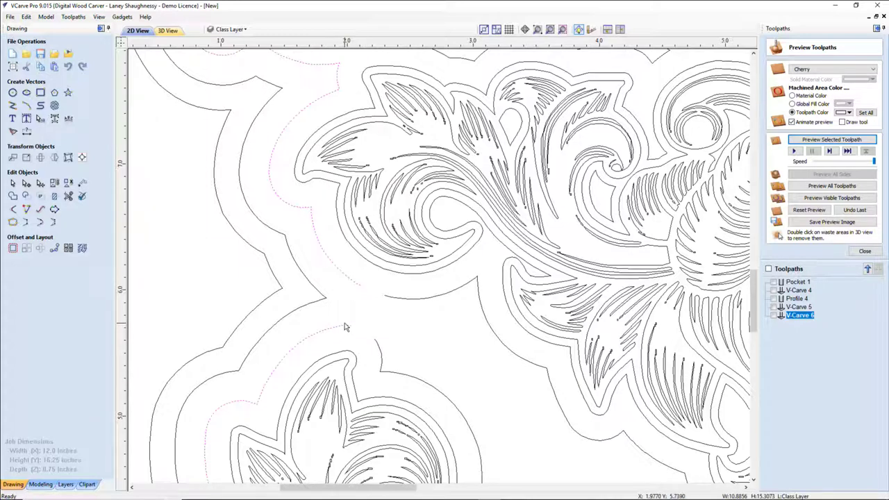
pyautogui.click(55, 223)
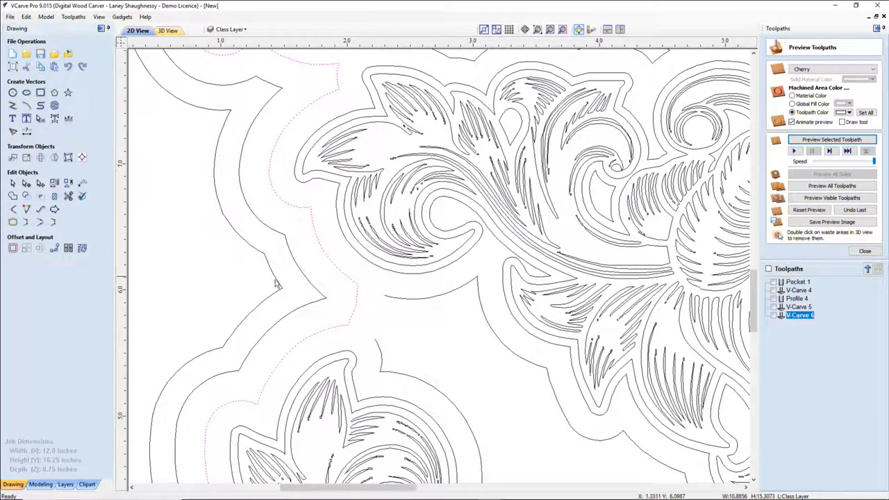
pyautogui.click(388, 300)
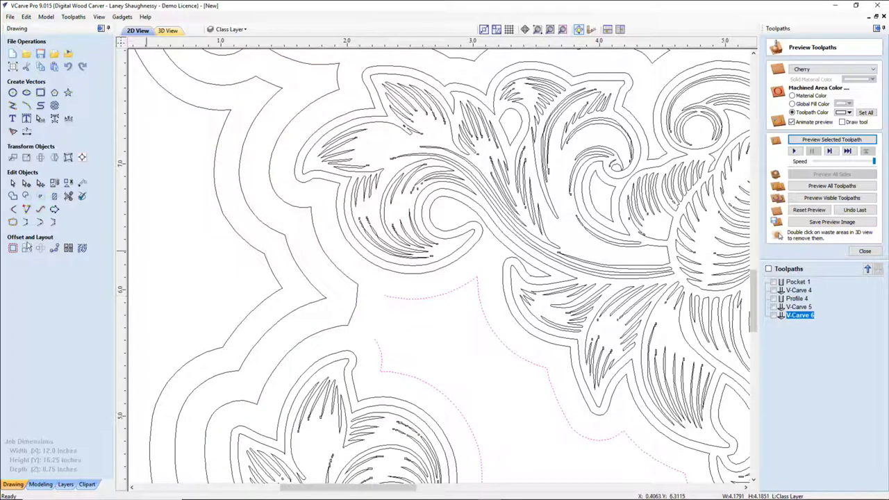
pyautogui.click(54, 223)
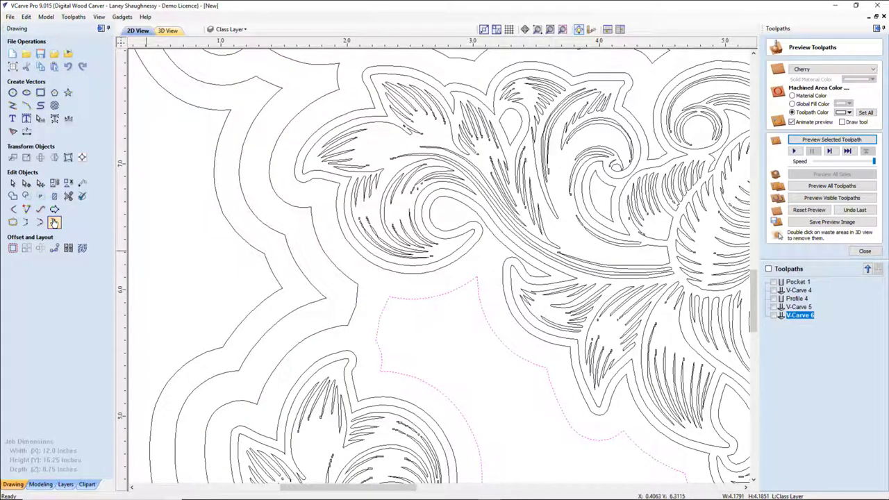
# Step: Cut the outer boundary right of the central scroll and delete the cut-off section
pyautogui.scroll(-3, 371, 361)
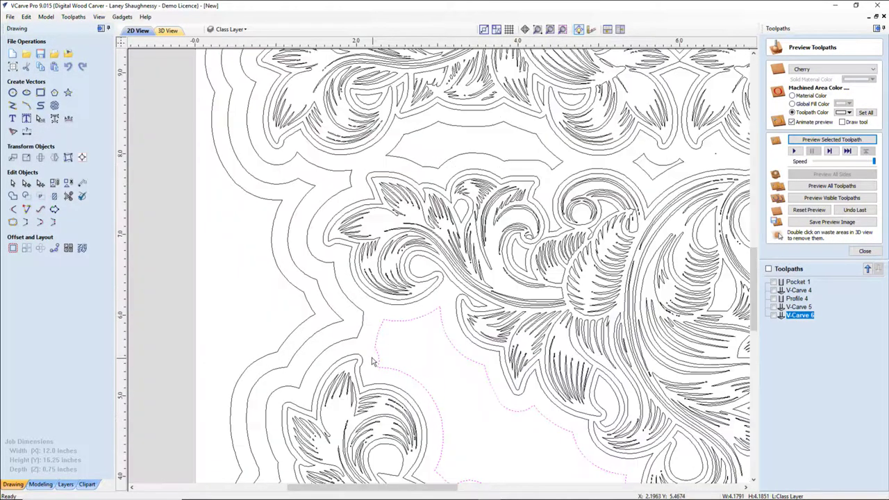
pyautogui.scroll(-1, 371, 361)
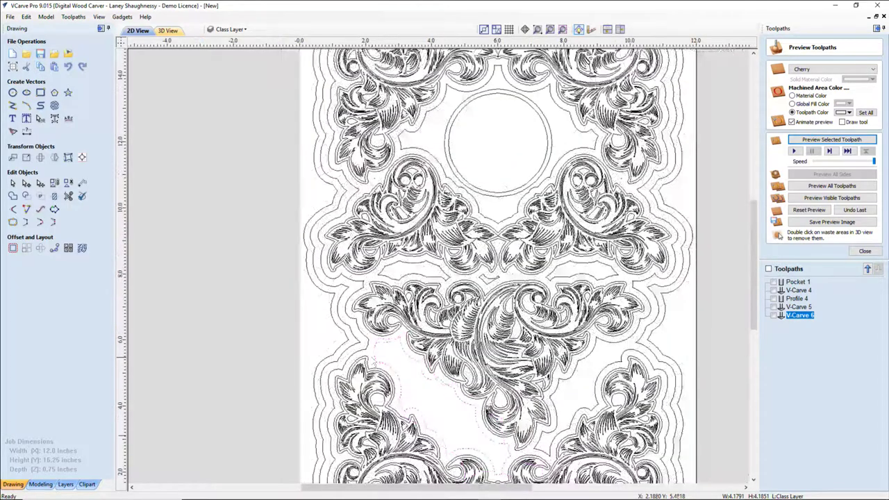
pyautogui.scroll(2, 556, 392)
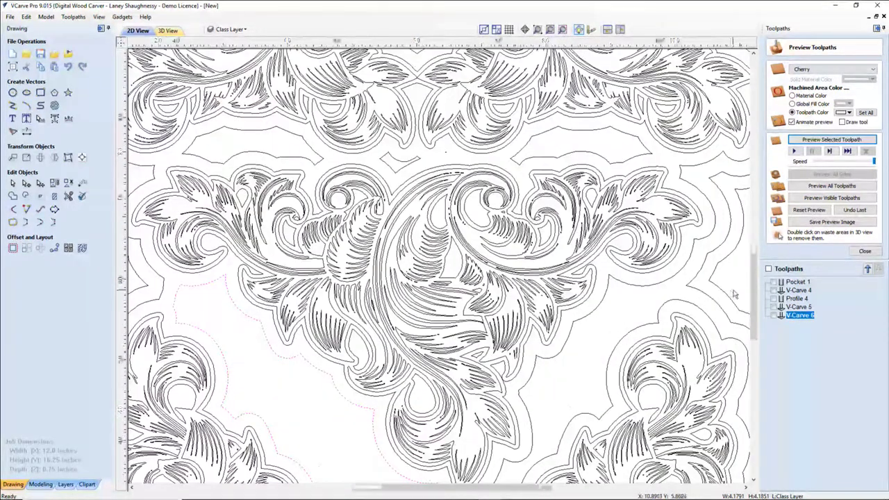
pyautogui.scroll(1, 734, 293)
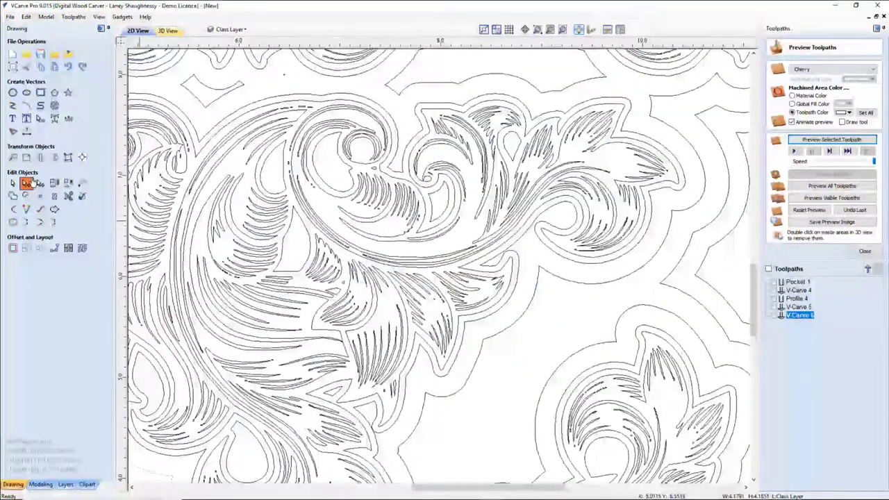
pyautogui.click(633, 274)
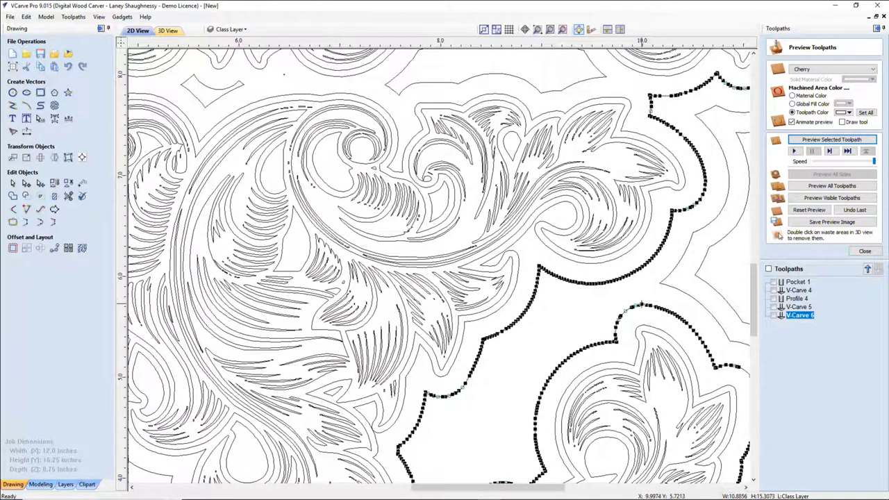
pyautogui.rightClick(643, 305)
pyautogui.press('Escape')
pyautogui.rightClick(632, 275)
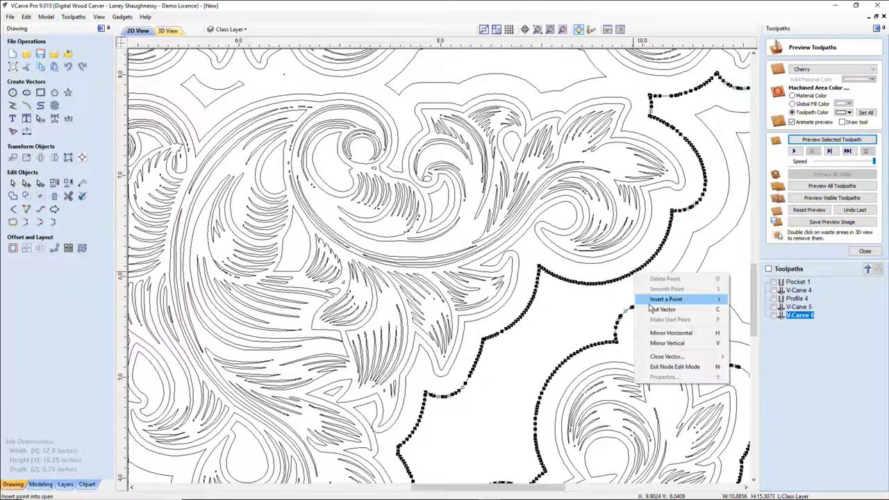
pyautogui.press('Escape')
pyautogui.press('Delete')
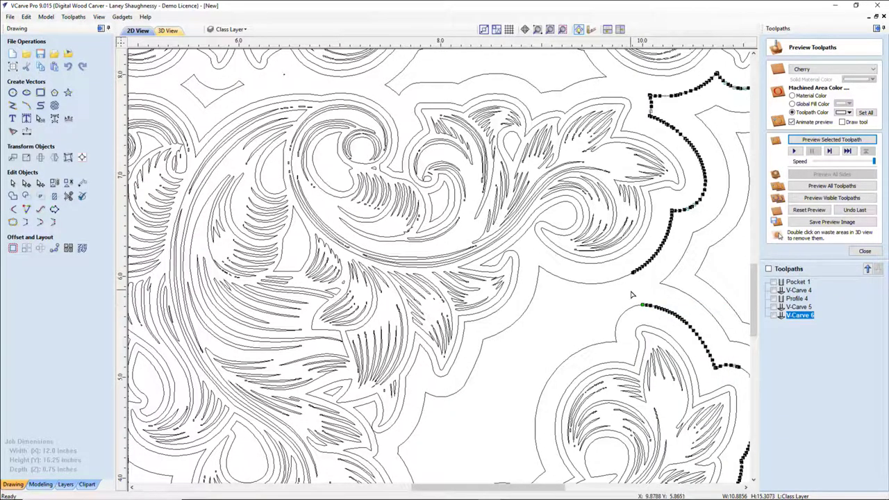
pyautogui.scroll(2, 635, 292)
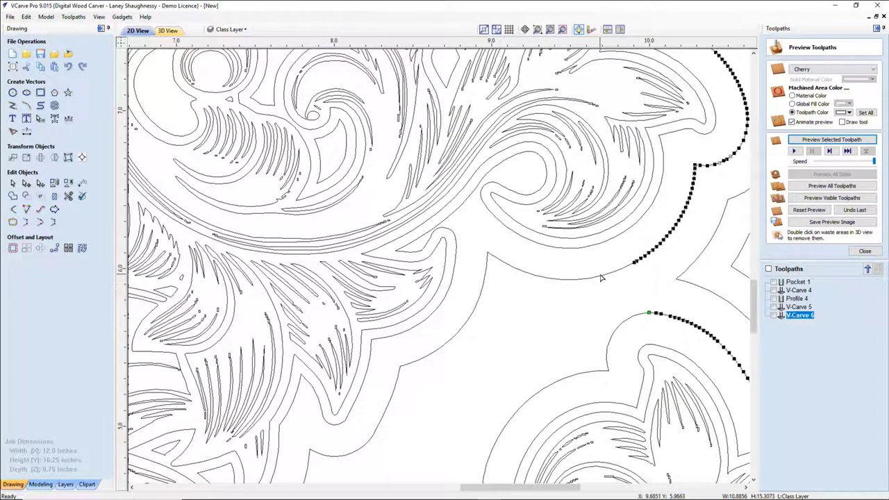
# Step: Cut the left-running boundary line at two nodes and delete the short piece
pyautogui.click(601, 277)
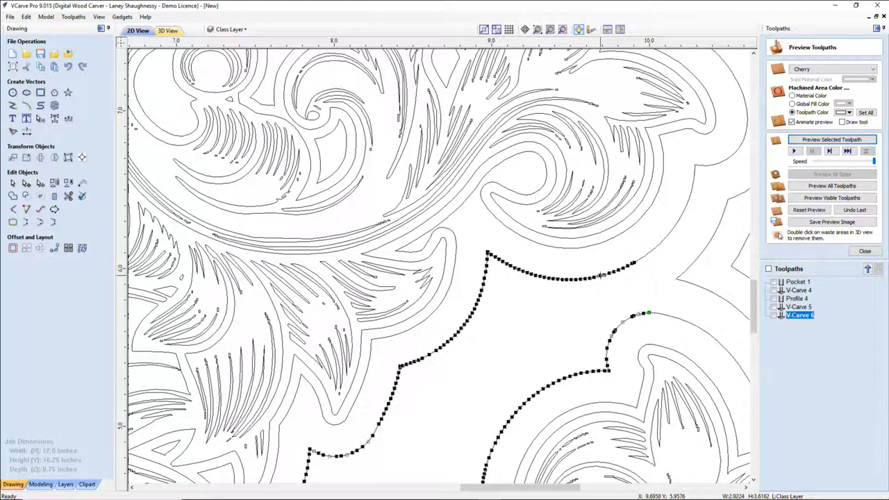
pyautogui.rightClick(602, 276)
pyautogui.click(627, 315)
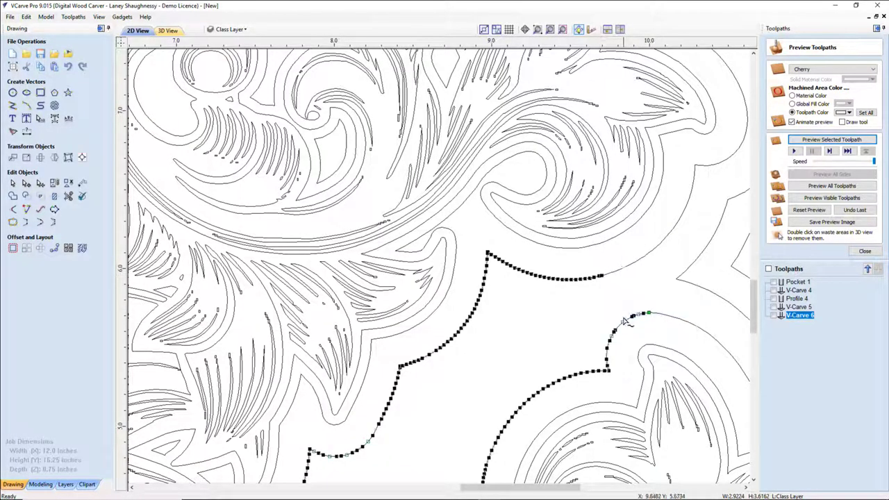
pyautogui.rightClick(621, 325)
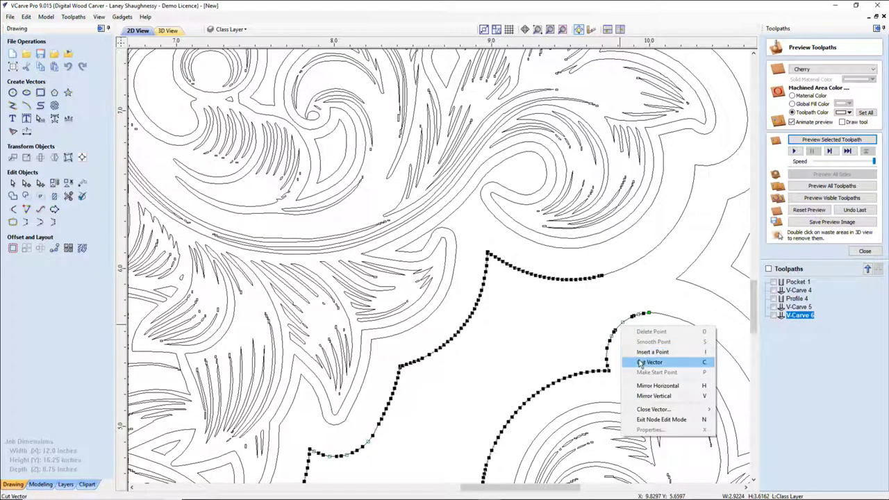
pyautogui.click(648, 362)
pyautogui.click(10, 183)
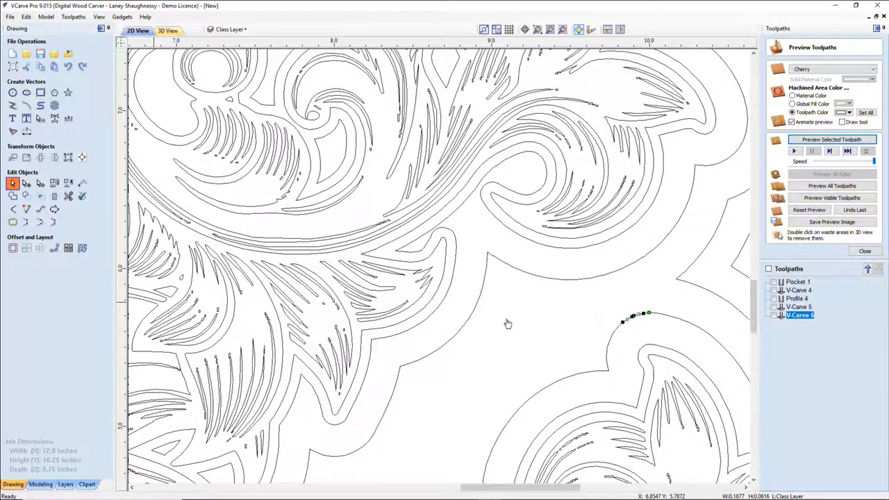
pyautogui.click(636, 319)
pyautogui.press('Delete')
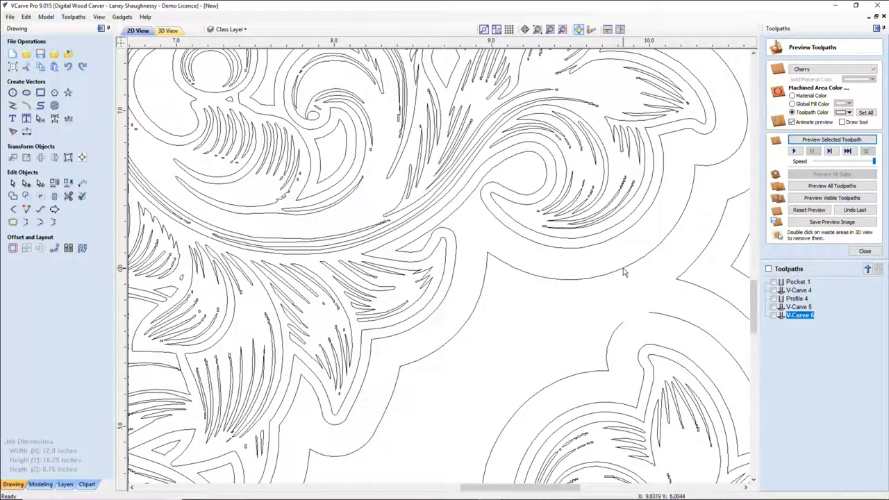
pyautogui.press('Delete')
# Step: Close the outer boundary line and the inner open shape into closed gap outlines
pyautogui.click(644, 257)
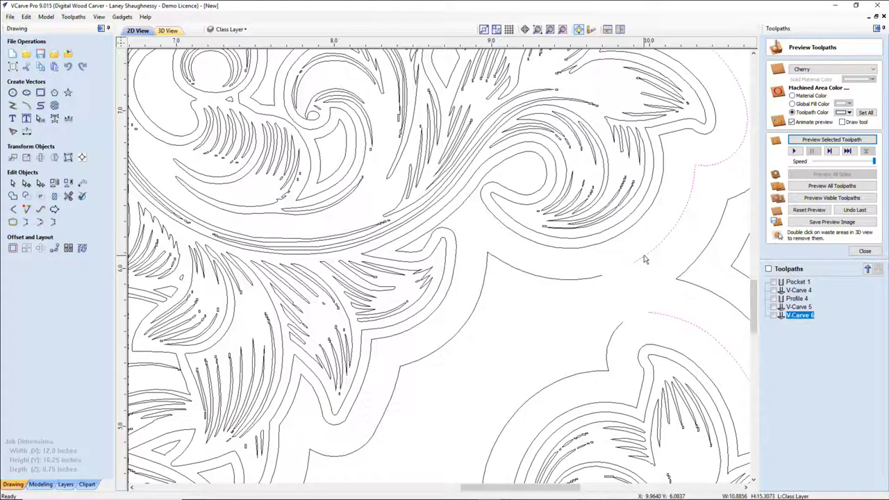
pyautogui.click(54, 222)
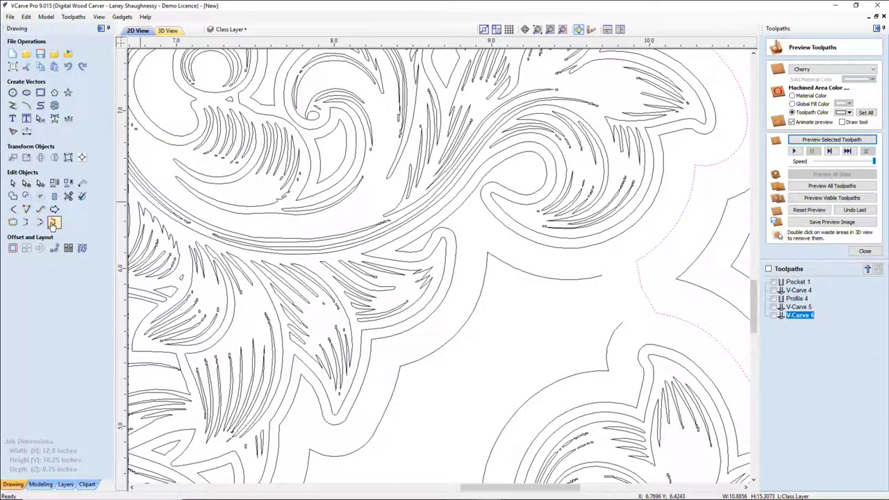
pyautogui.click(568, 281)
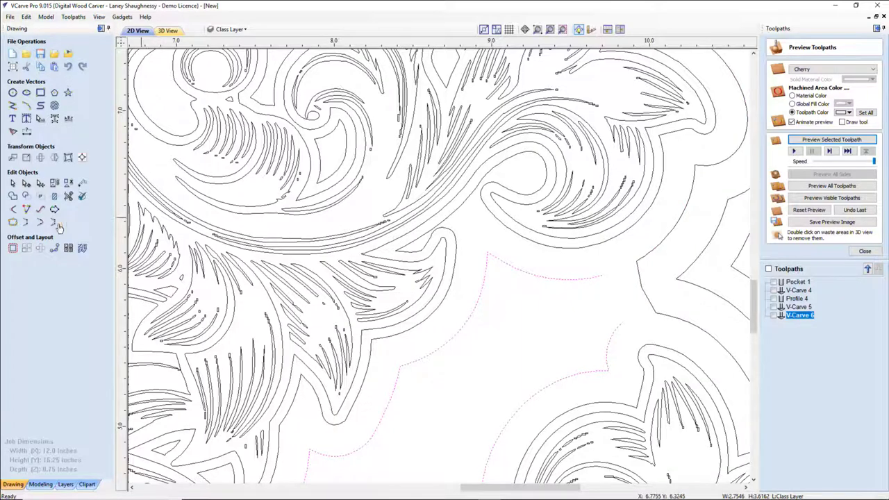
pyautogui.click(53, 222)
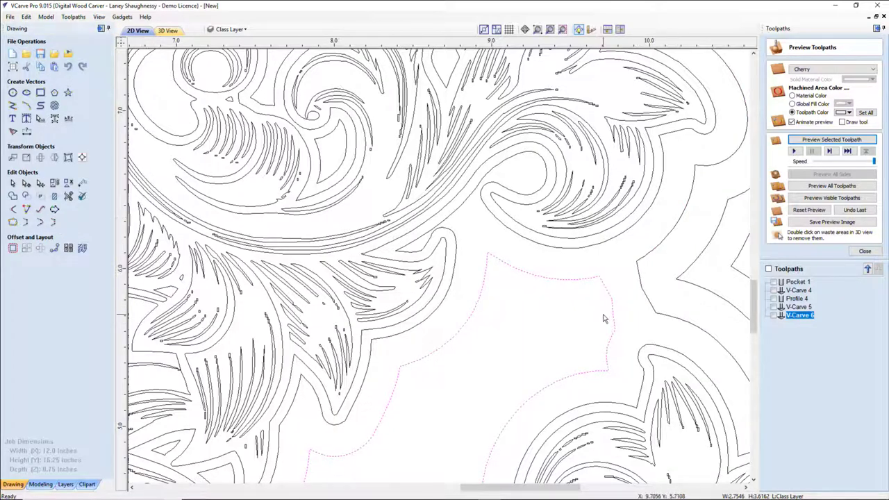
pyautogui.scroll(-2, 605, 314)
pyautogui.scroll(-1, 604, 318)
pyautogui.scroll(-1, 589, 339)
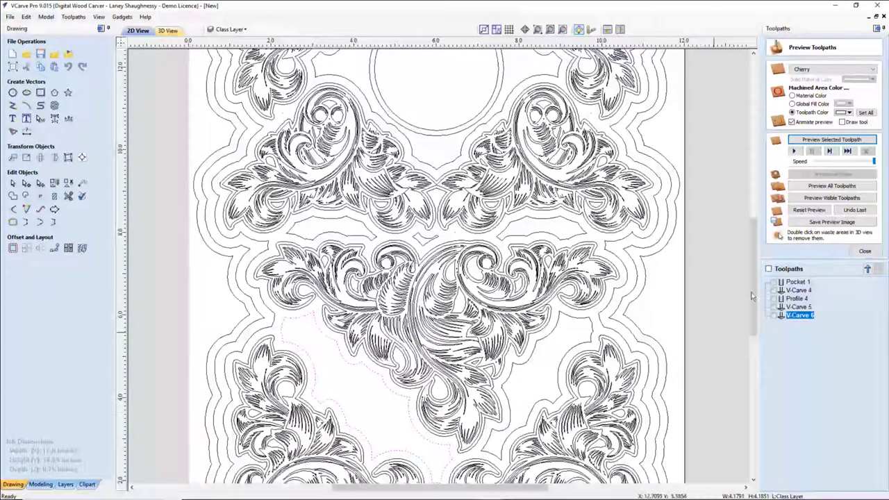
# Step: Select the gap shapes left and right of the centre scroll and offset them 0.2 inches inwards
pyautogui.moveTo(761, 272); pyautogui.dragTo(763, 324)
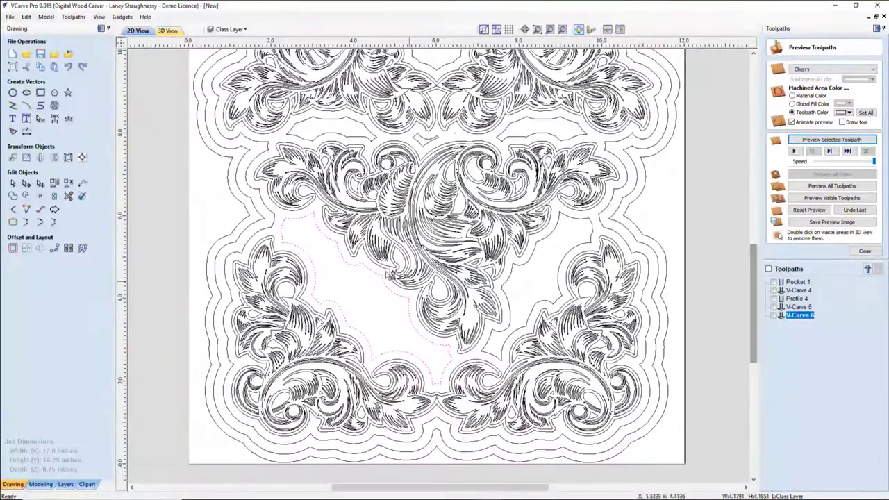
pyautogui.click(532, 262)
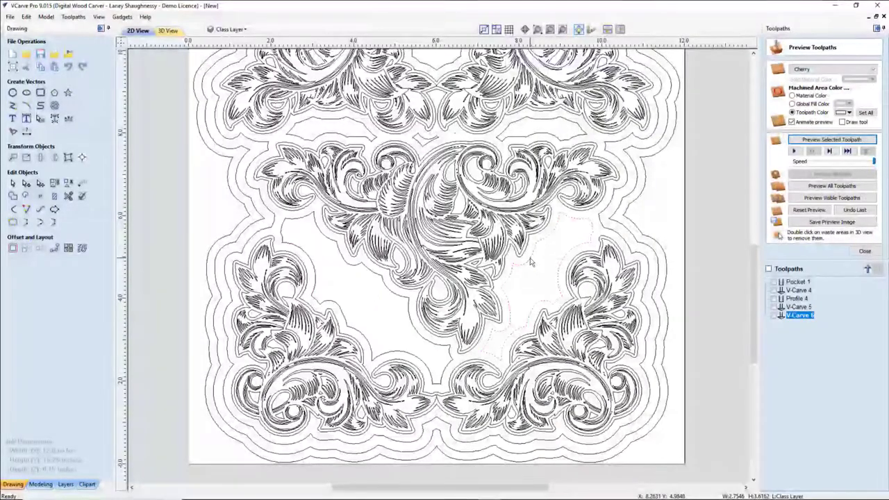
pyautogui.keyDown('shift'); pyautogui.click(390, 292); pyautogui.keyUp('shift')
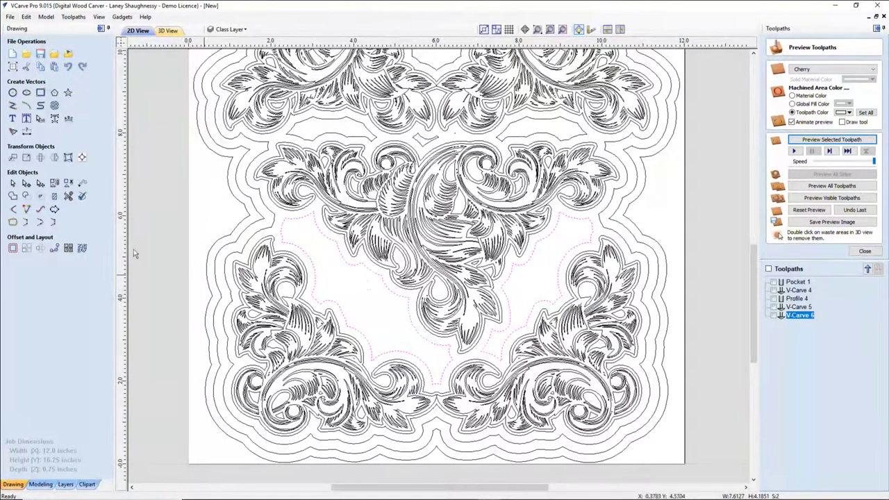
pyautogui.click(14, 248)
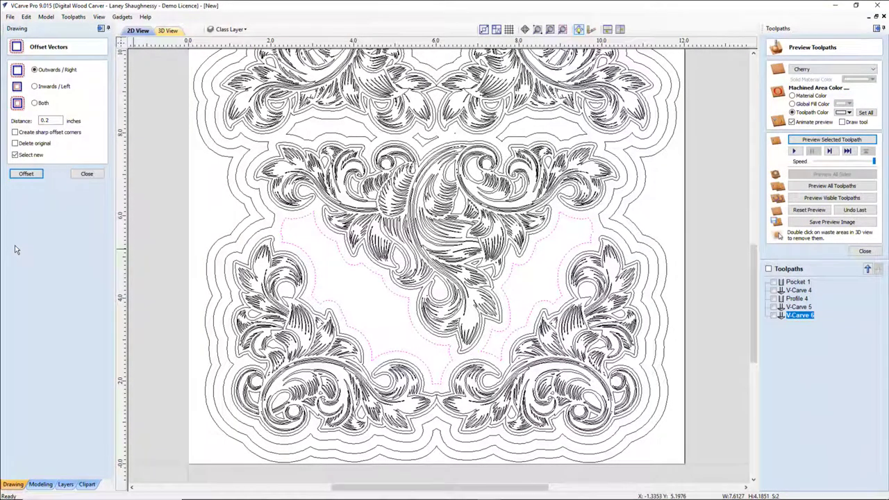
pyautogui.click(27, 175)
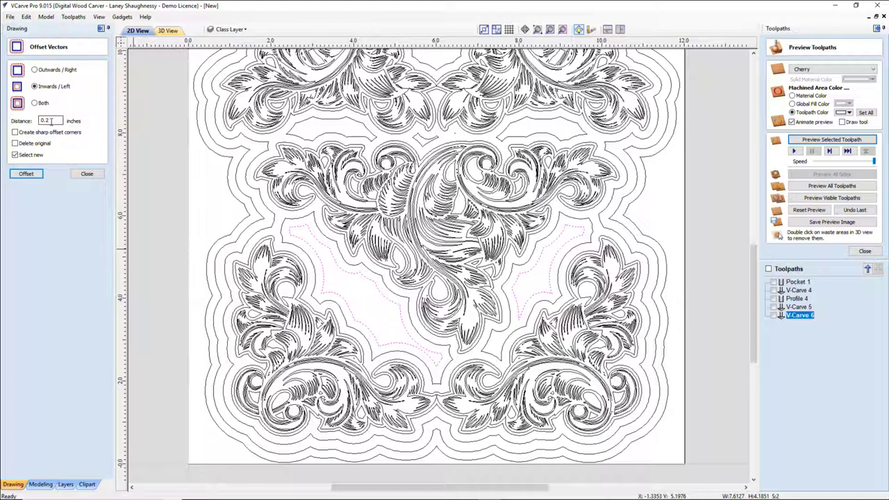
pyautogui.click(86, 174)
pyautogui.scroll(3, 257, 236)
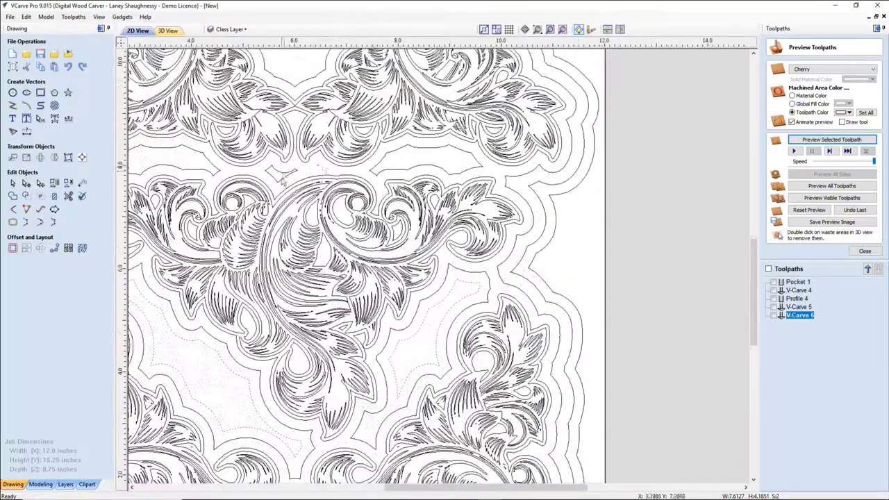
pyautogui.click(285, 180)
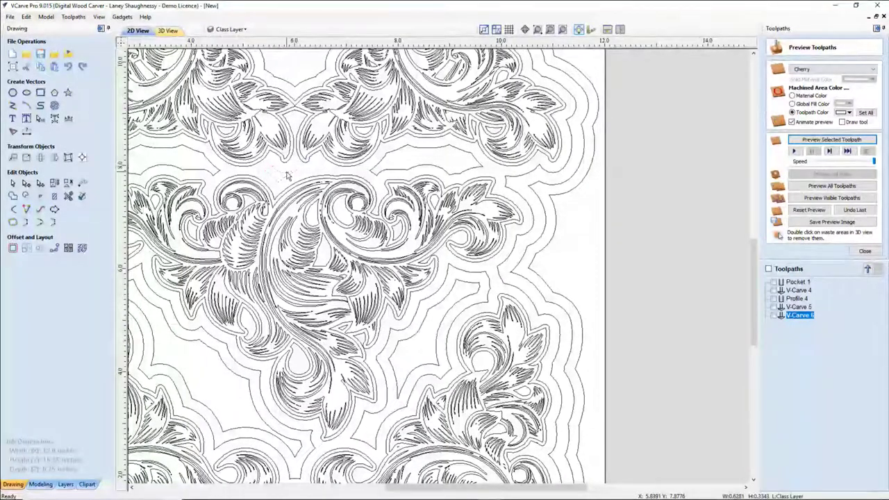
# Step: Nudge the small shape above the central scroll slightly right and refit the job view
pyautogui.scroll(-2, 291, 178)
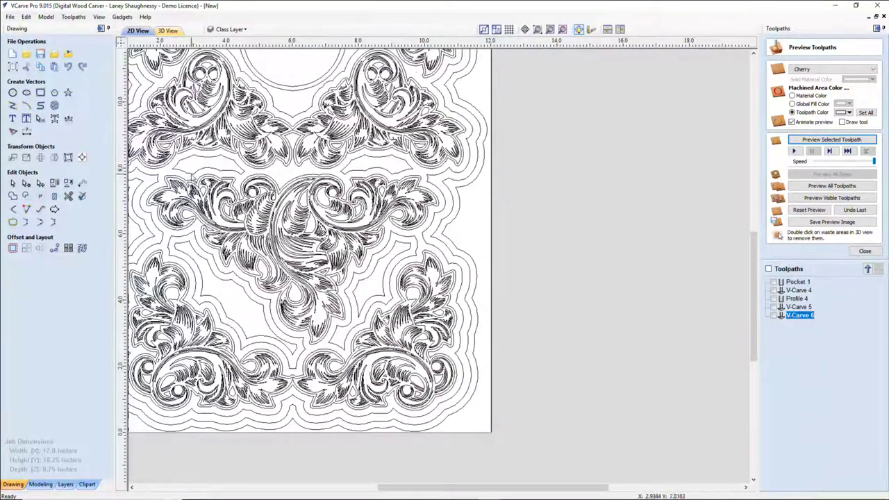
pyautogui.click(217, 159)
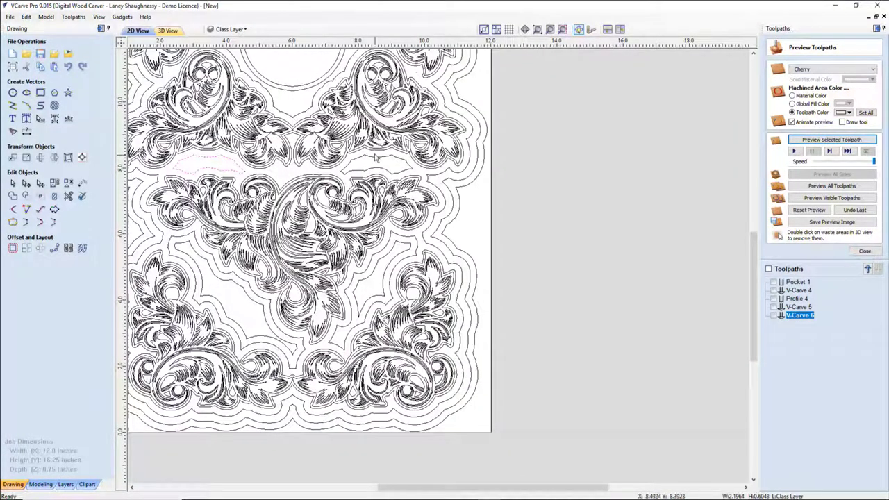
pyautogui.moveTo(376, 161); pyautogui.dragTo(386, 164)
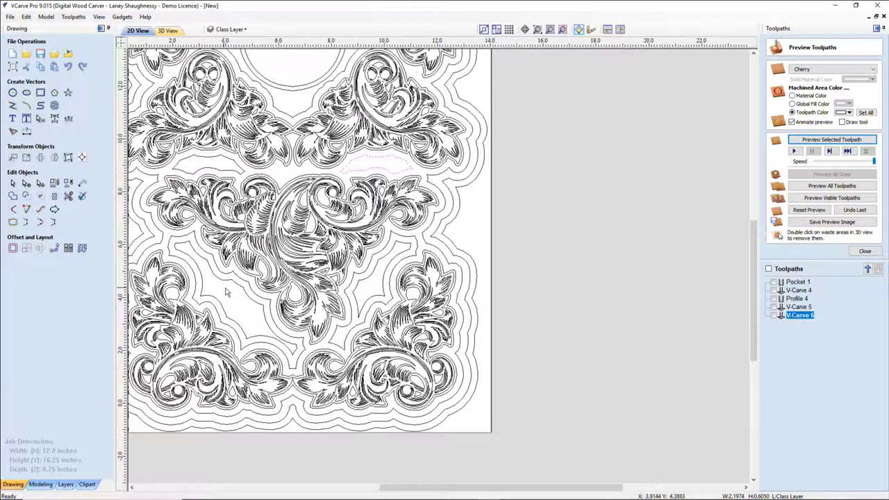
pyautogui.press('F3')
pyautogui.scroll(3, 361, 132)
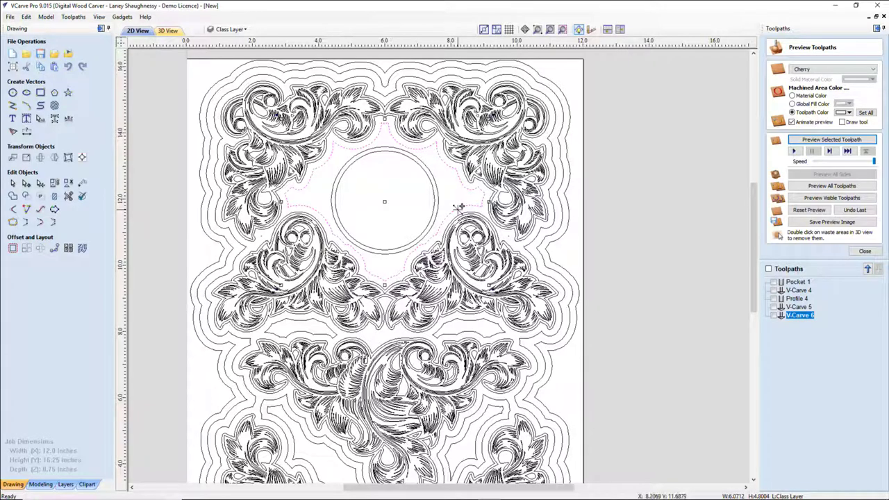
pyautogui.scroll(-2, 459, 212)
pyautogui.scroll(-4, 458, 212)
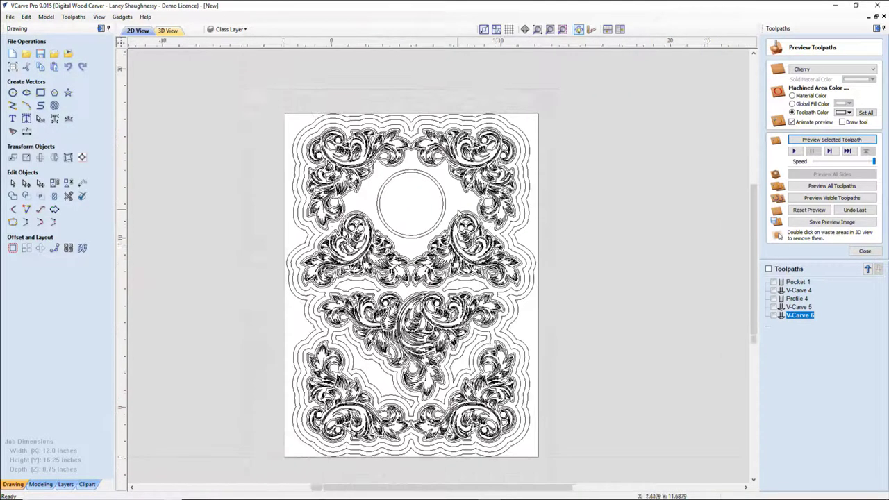
pyautogui.scroll(-1, 458, 212)
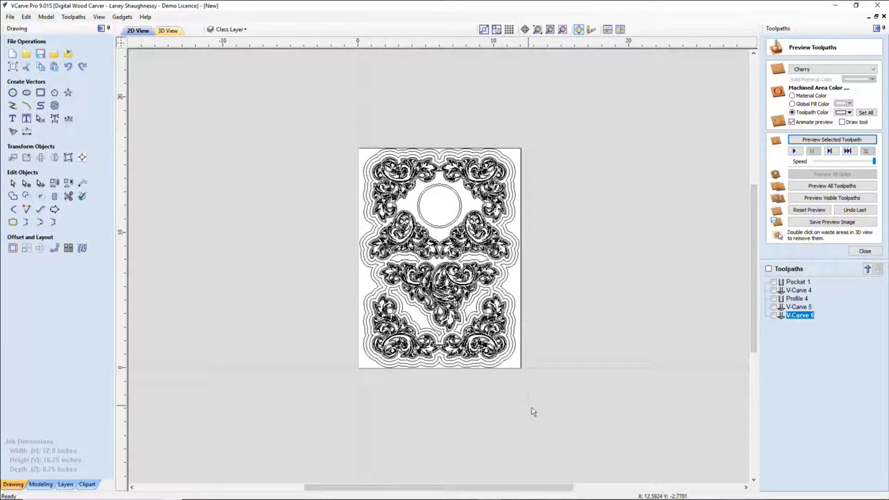
# Step: Select all vectors for V-Carve 6, drop the gap-shape outlines, and calculate
pyautogui.hotkey('ctrl', 'a')
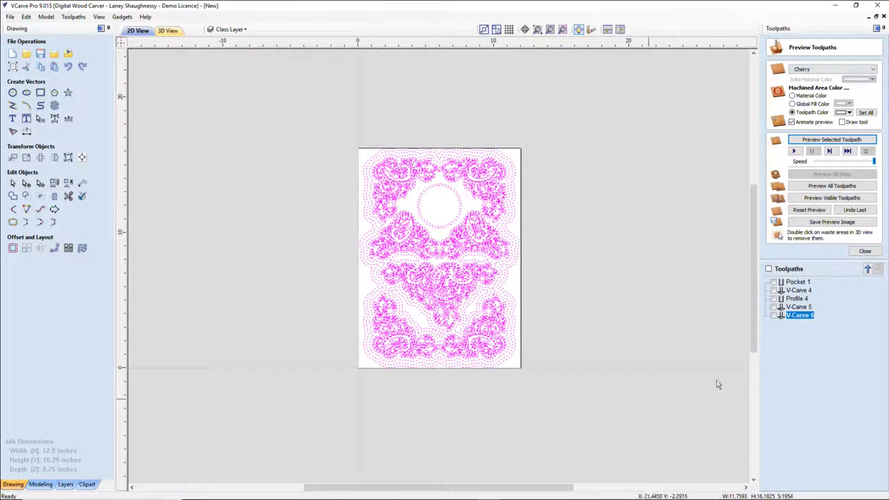
pyautogui.doubleClick(802, 316)
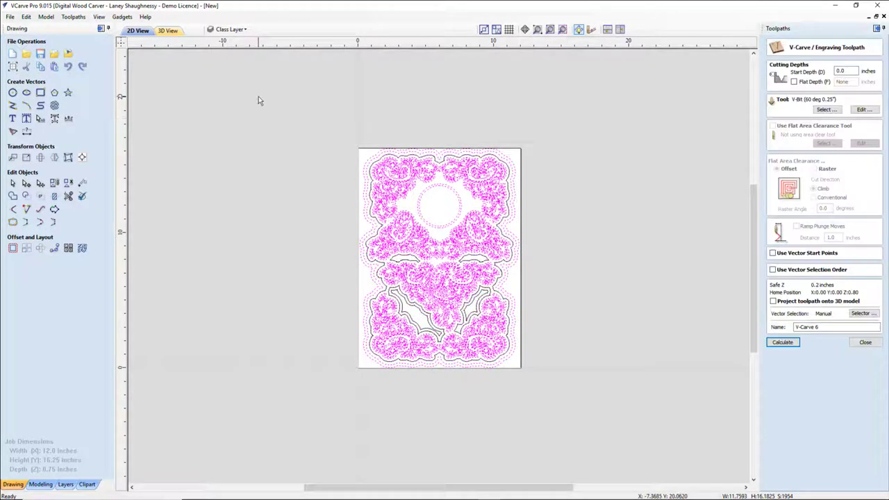
pyautogui.click(567, 394)
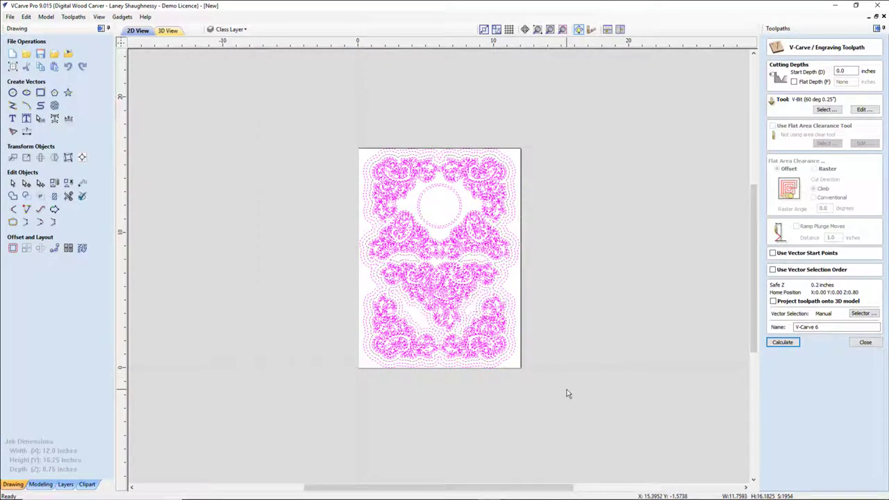
pyautogui.click(788, 343)
# Step: Also exclude the central clock circle and outer boundary, then recalculate V-Carve 6
pyautogui.click(497, 192)
pyautogui.click(513, 164)
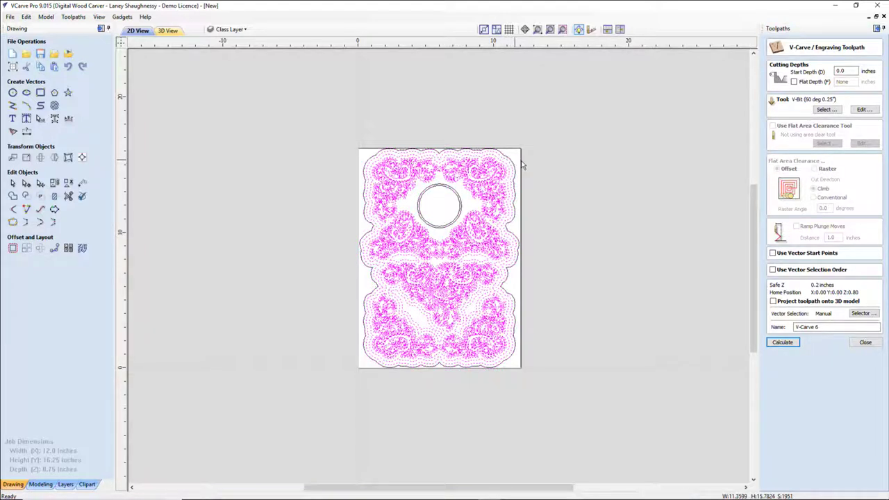
pyautogui.click(783, 343)
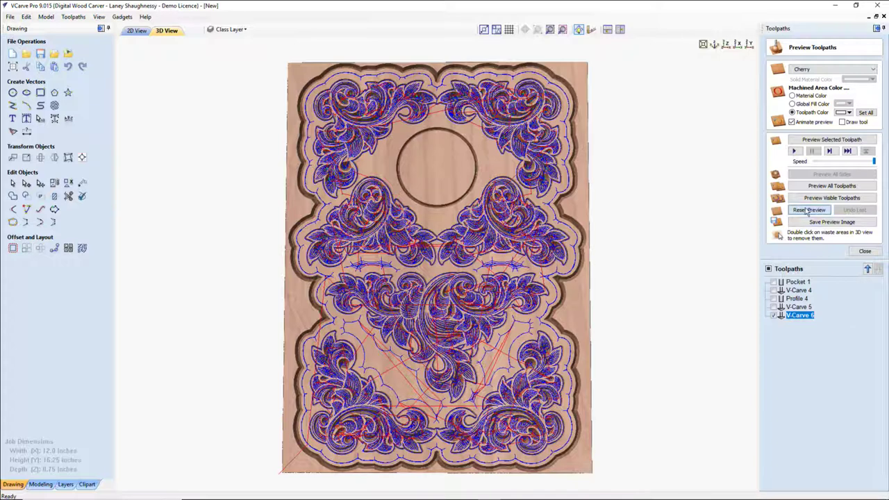
# Step: Reset the preview, simulate the V-Carve 6 carving, and tilt the board into perspective
pyautogui.click(807, 209)
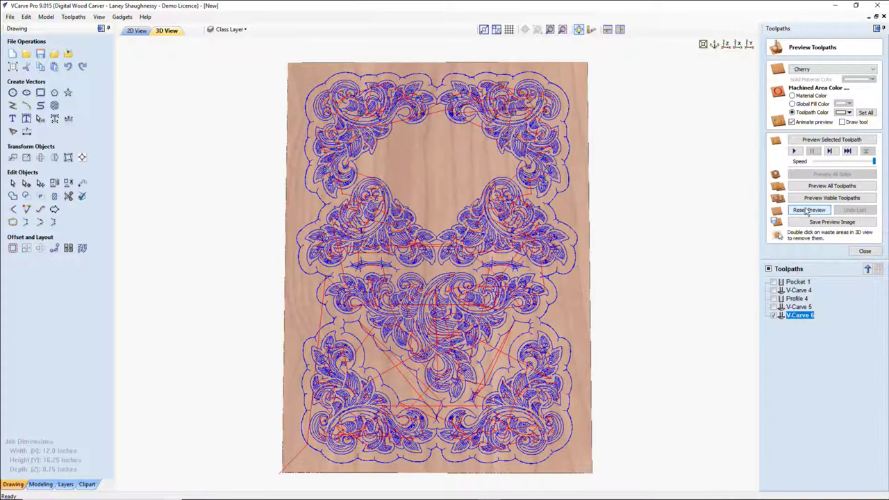
pyautogui.click(818, 141)
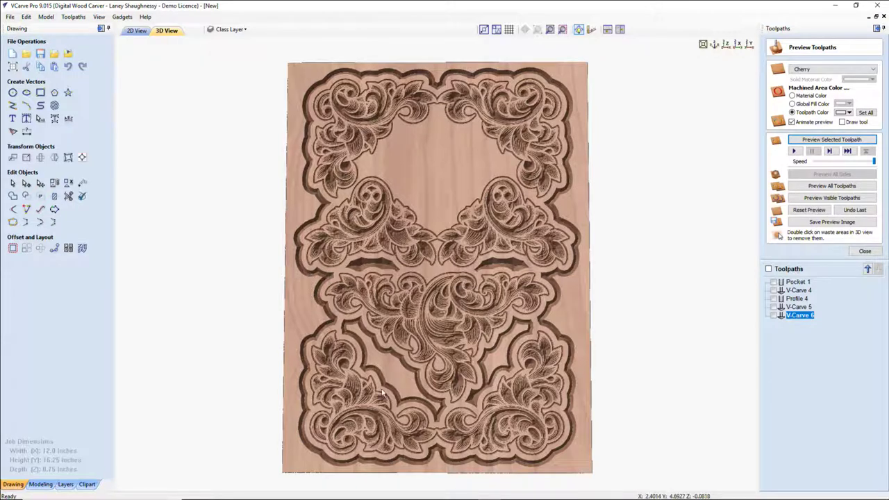
pyautogui.moveTo(441, 340); pyautogui.dragTo(437, 300)
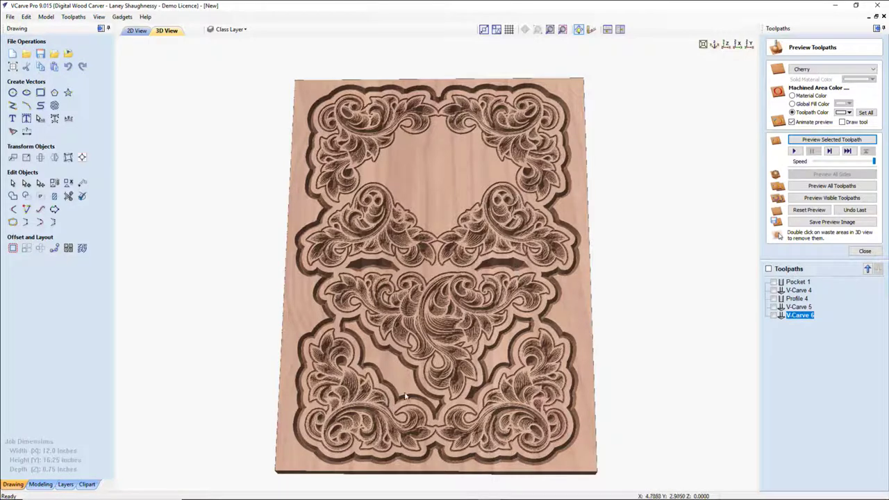
# Step: Back in 2D, give V-Carve 6 a 0.375-inch flat depth and recalculate it
pyautogui.click(136, 31)
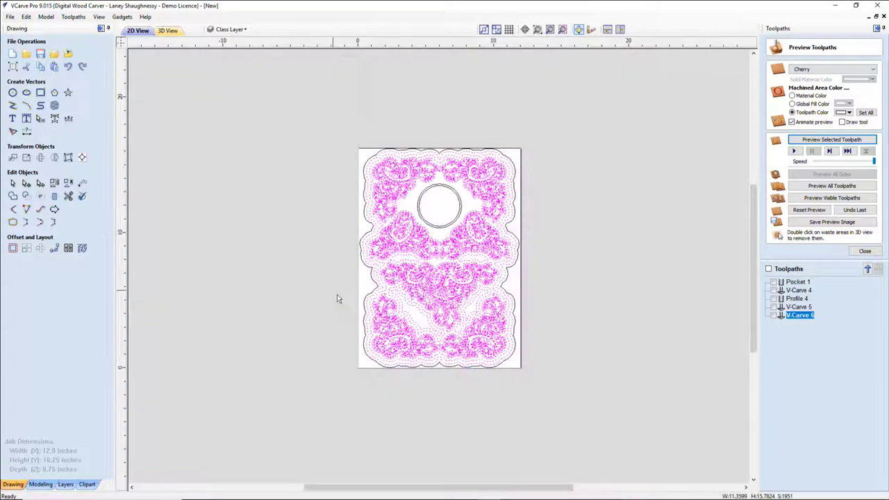
pyautogui.scroll(3, 412, 320)
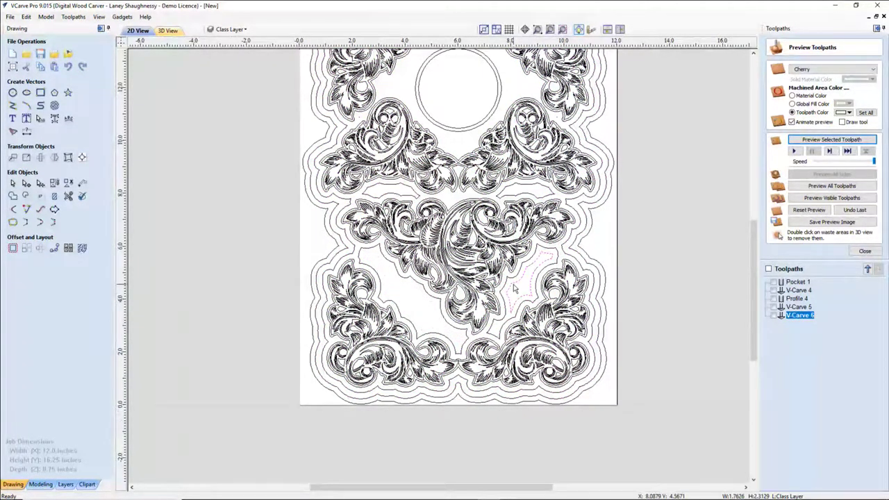
pyautogui.doubleClick(799, 315)
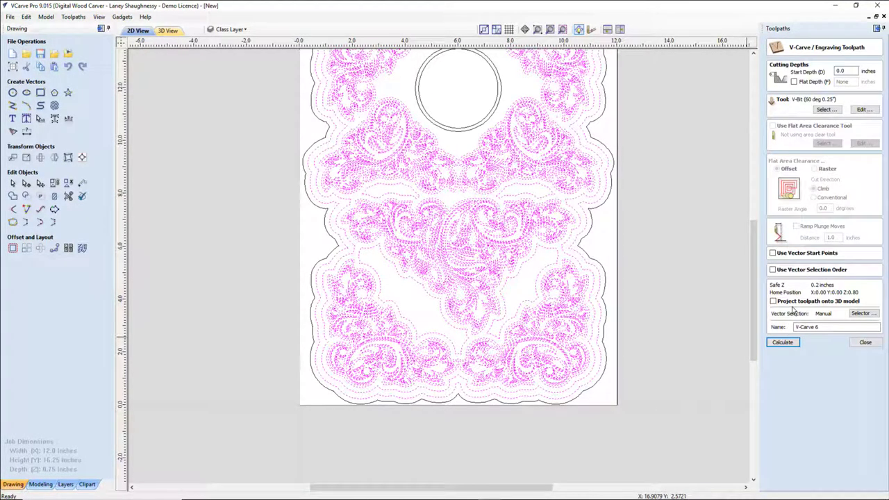
pyautogui.click(793, 82)
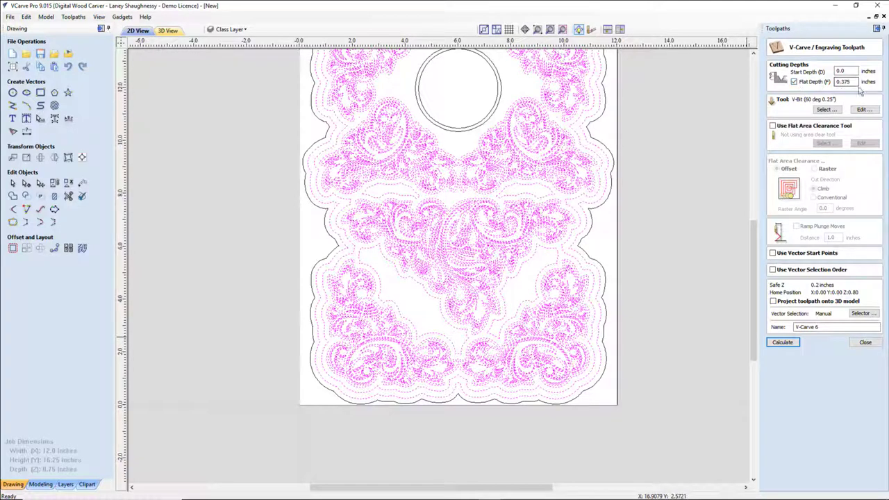
pyautogui.click(787, 344)
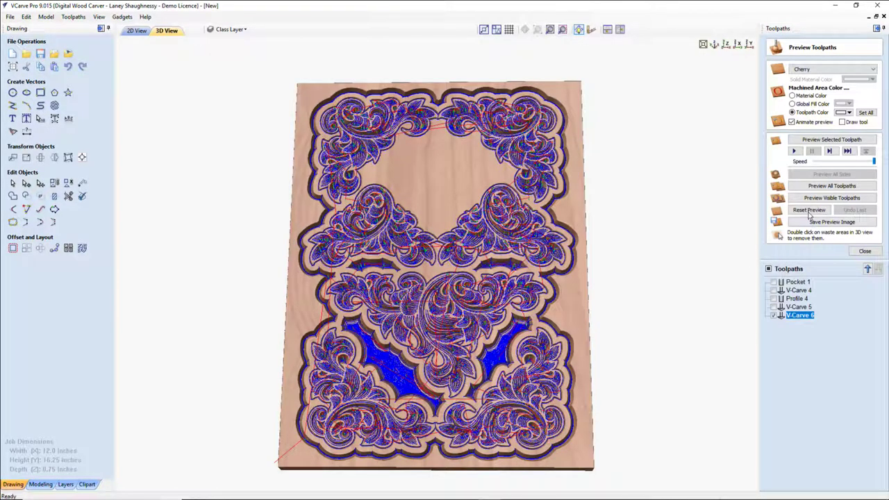
# Step: Simulate the recalculated V-Carve 6, check it from the top view, then return to 2D
pyautogui.click(835, 141)
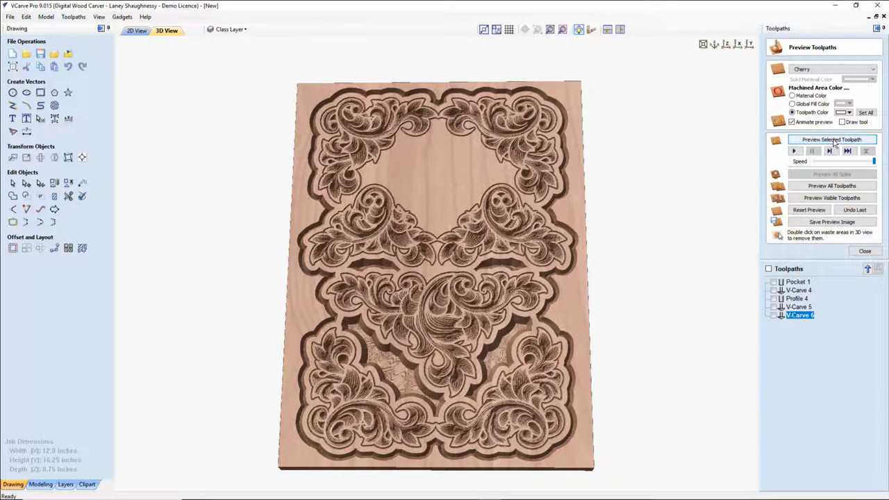
pyautogui.click(725, 44)
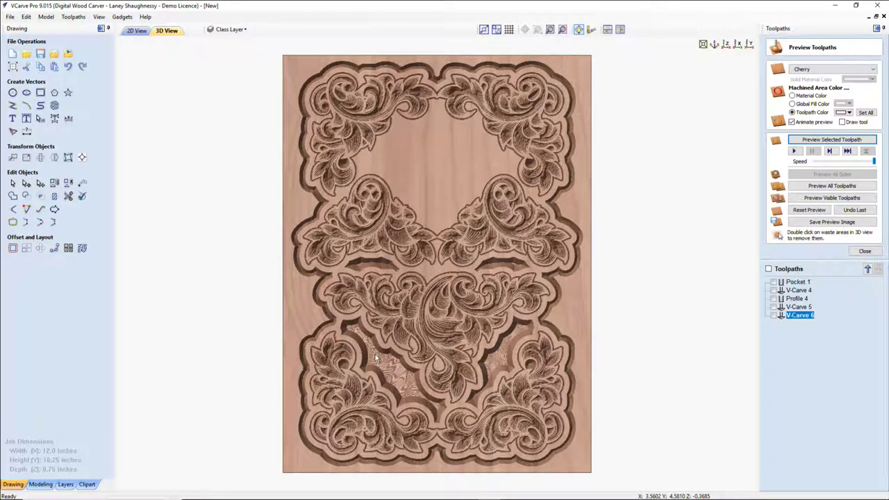
pyautogui.click(136, 31)
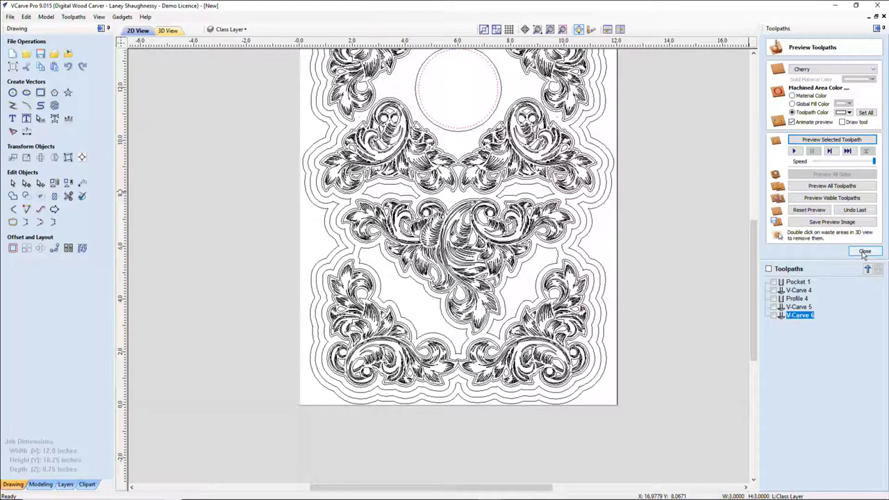
# Step: Close the preview, start the Pocket 2 toolpath, and select its cut depth value
pyautogui.click(864, 252)
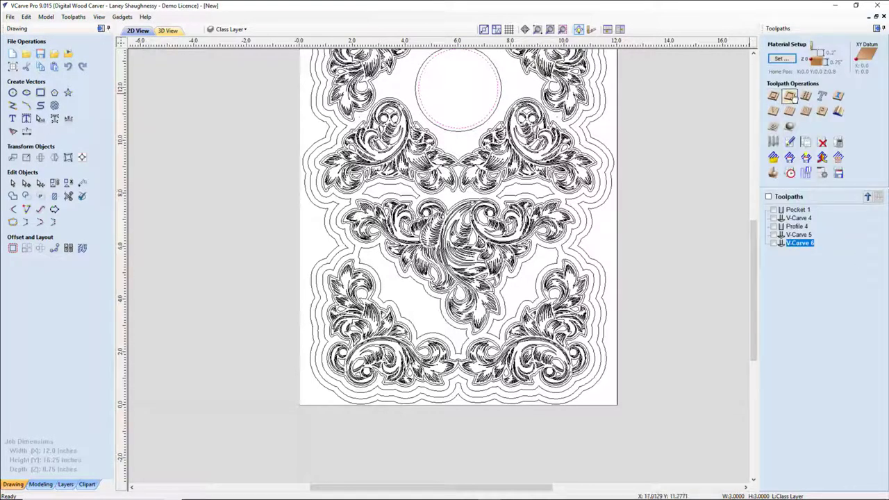
pyautogui.click(773, 98)
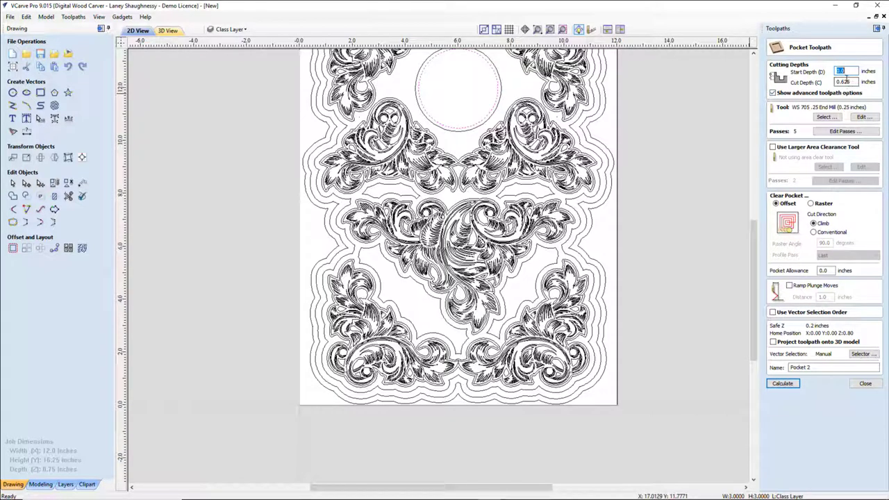
pyautogui.moveTo(843, 82); pyautogui.dragTo(865, 81)
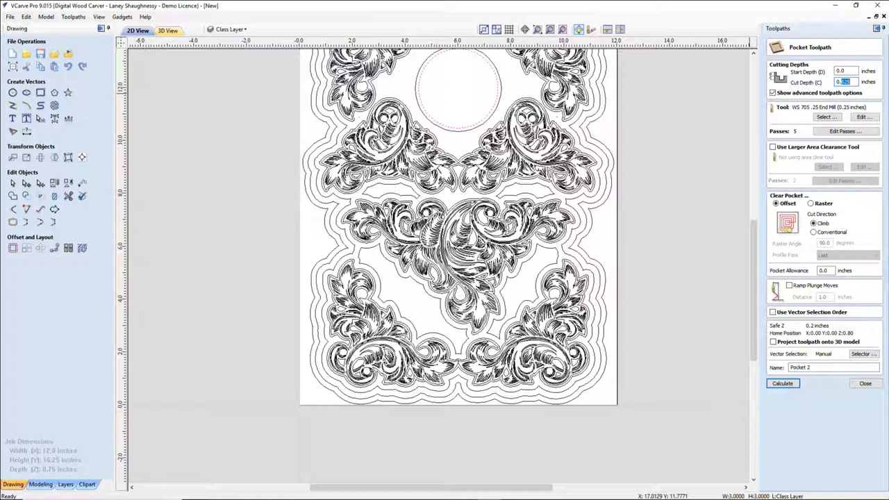
pyautogui.moveTo(195, 490)
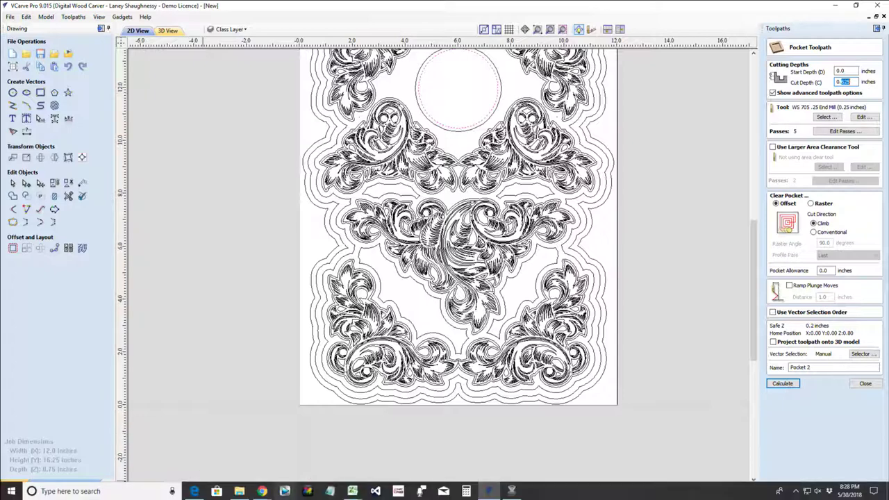
pyautogui.moveTo(261, 491)
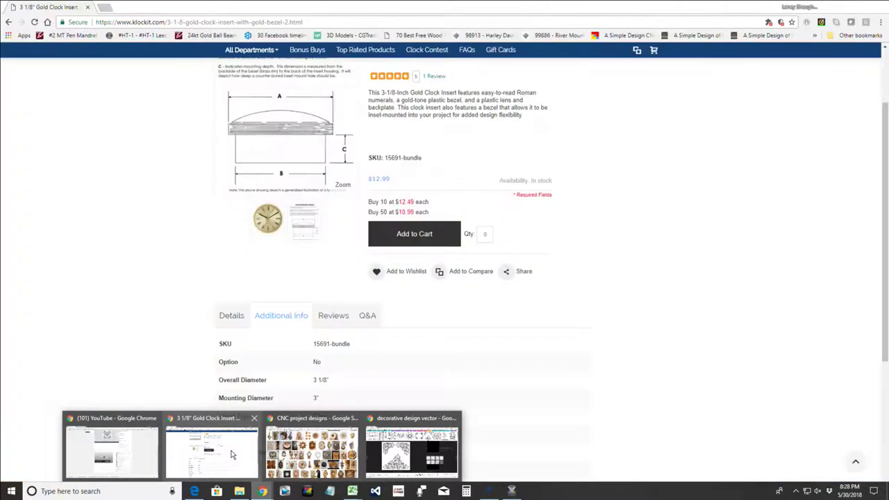
# Step: Read the 7/8 mounting depth in the Klockit insert's Details, then minimize Chrome
pyautogui.click(232, 455)
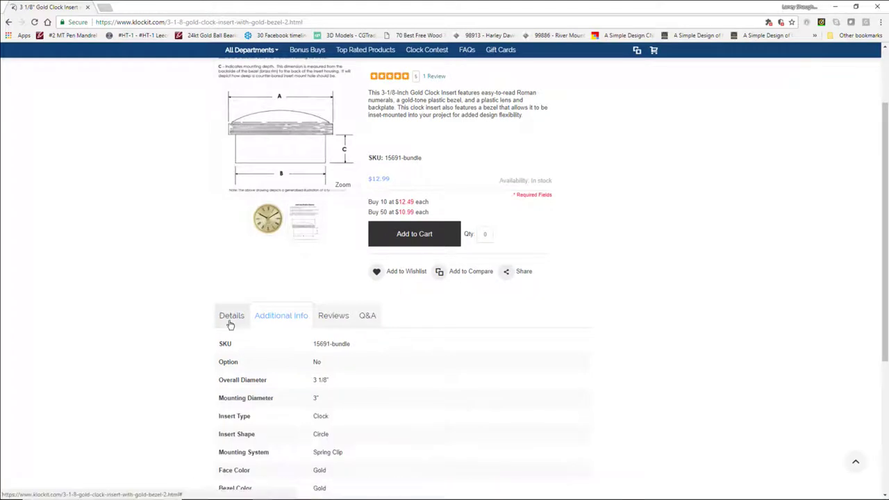
pyautogui.click(231, 324)
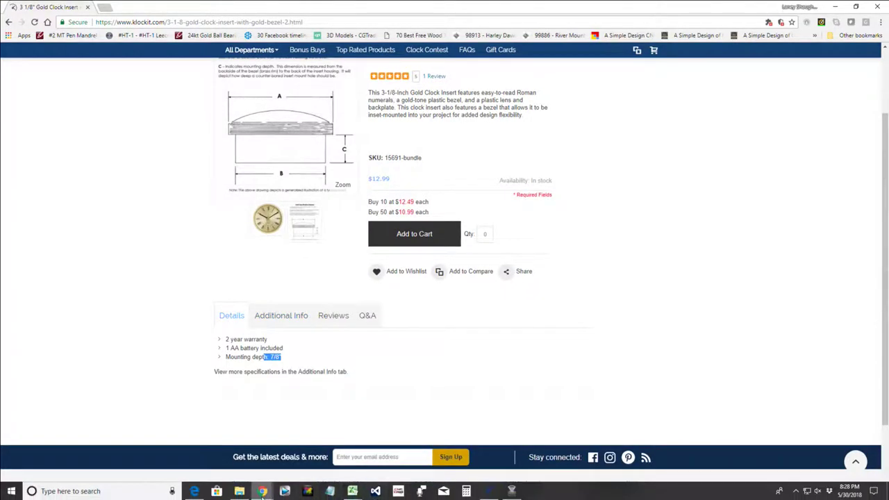
pyautogui.moveTo(263, 491)
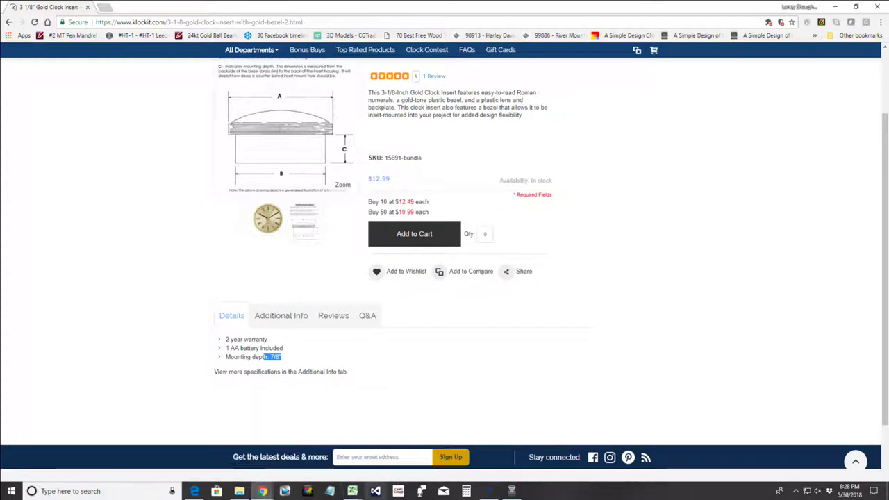
pyautogui.click(836, 6)
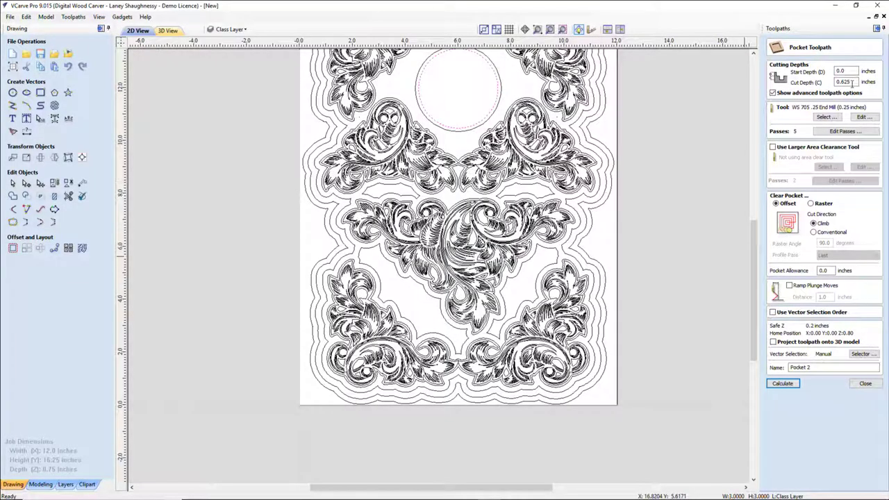
# Step: Try a 0.9375-inch pocket cut depth, dismiss the cut-through and no-toolpath messages, and close
pyautogui.moveTo(850, 82); pyautogui.dragTo(841, 82)
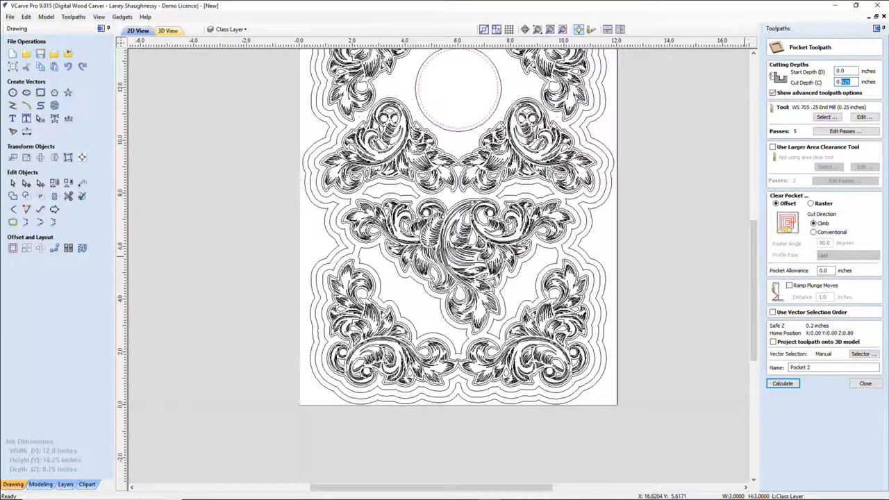
pyautogui.press('BackSpace')
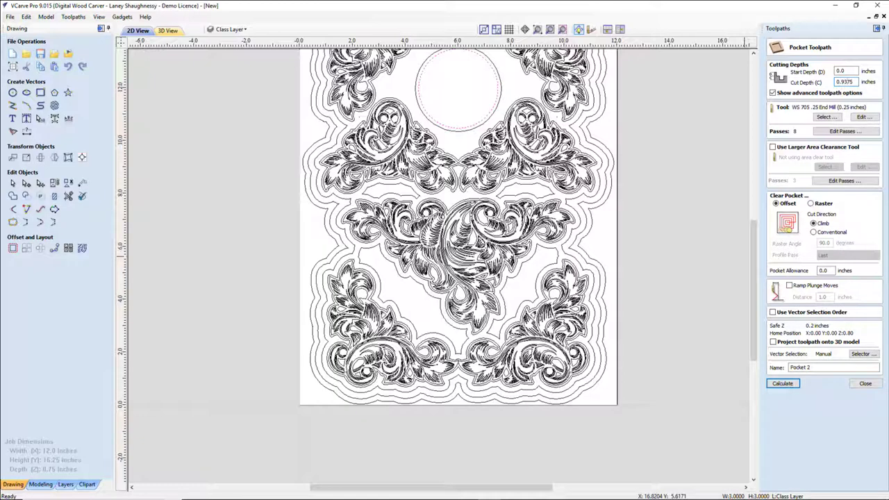
pyautogui.click(784, 383)
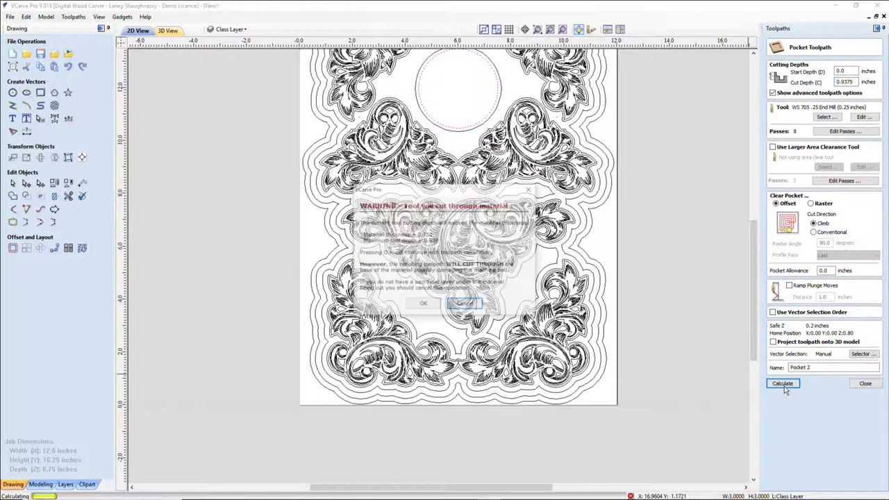
pyautogui.click(422, 304)
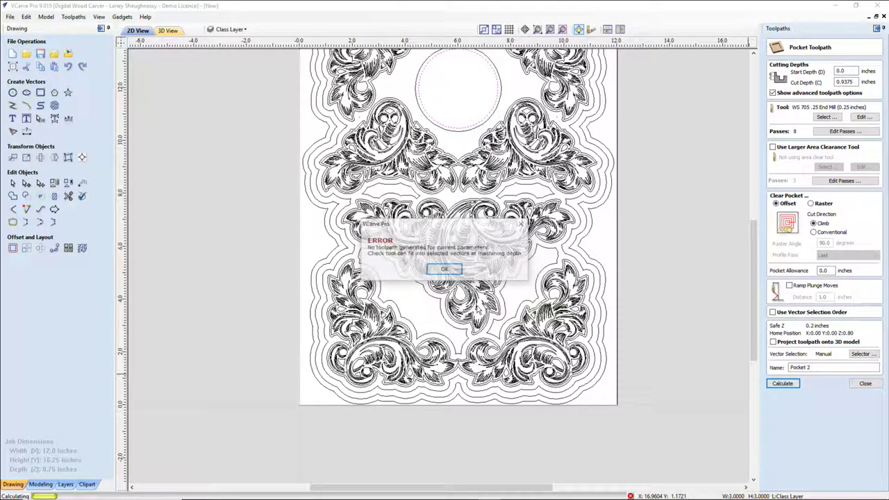
pyautogui.click(444, 269)
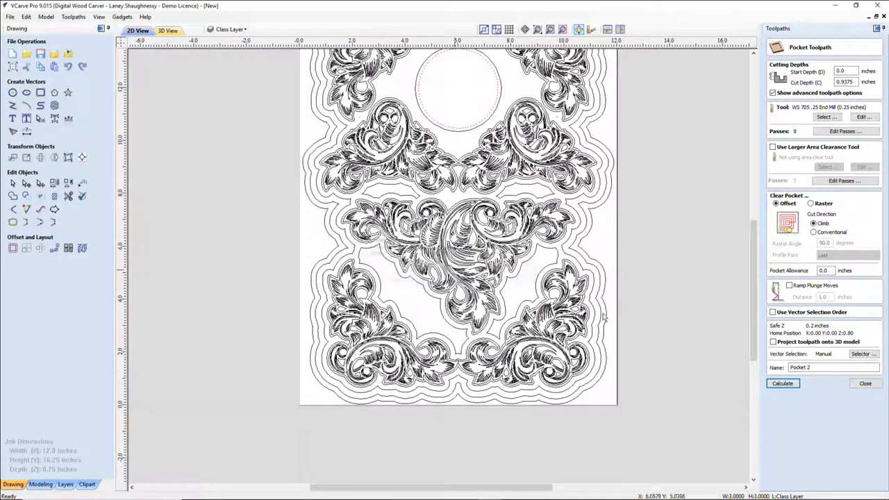
pyautogui.click(865, 384)
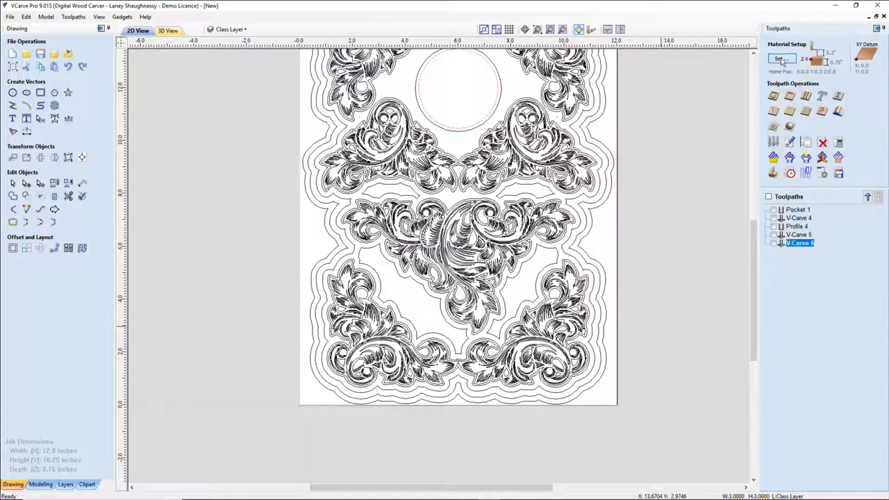
# Step: Set material thickness to 1 inch without recalculating all, then recalculate V-Carve 6
pyautogui.click(780, 59)
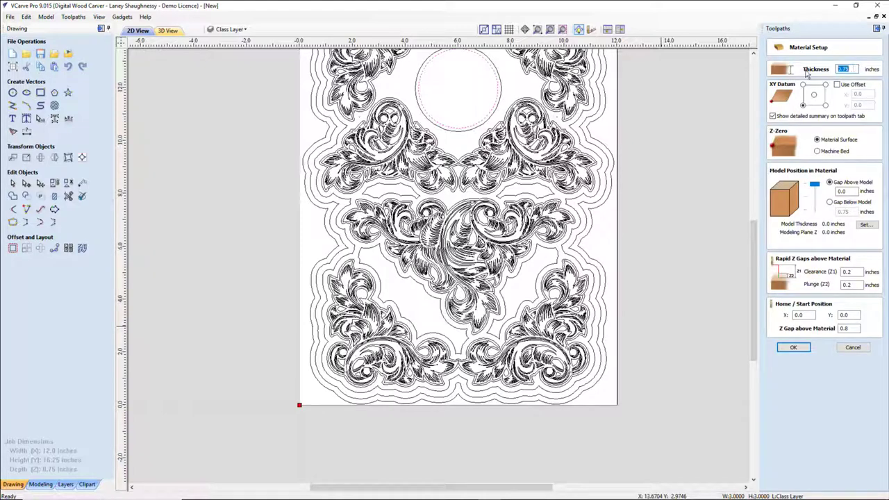
pyautogui.write('1')
pyautogui.click(796, 348)
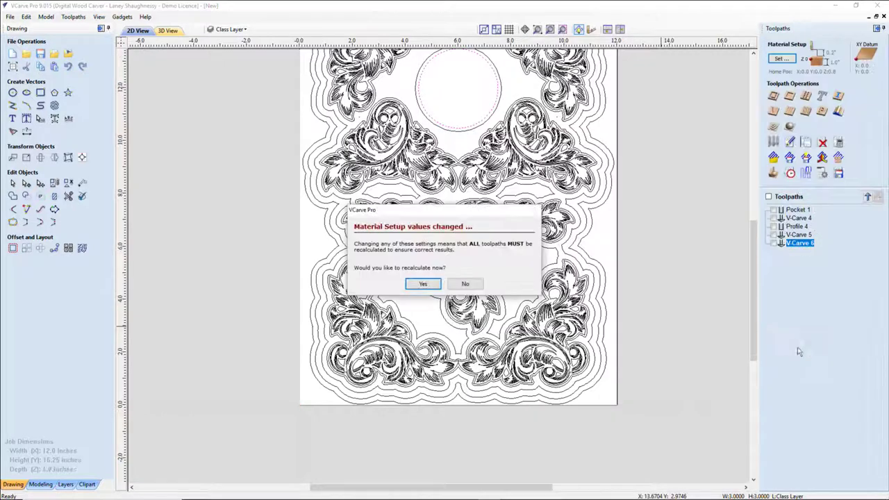
pyautogui.click(462, 284)
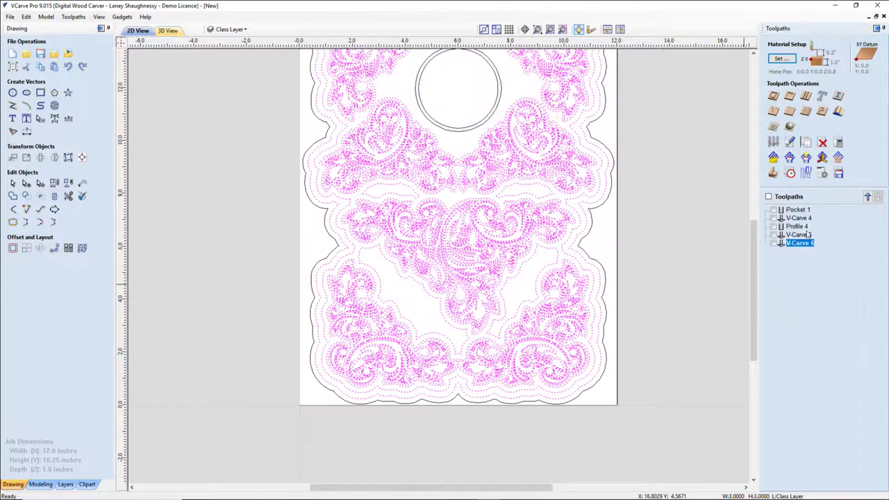
pyautogui.doubleClick(799, 244)
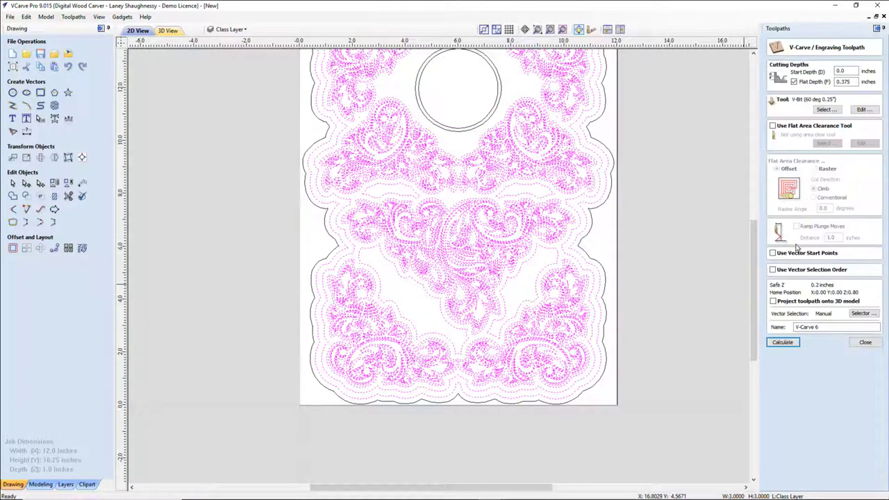
pyautogui.click(783, 342)
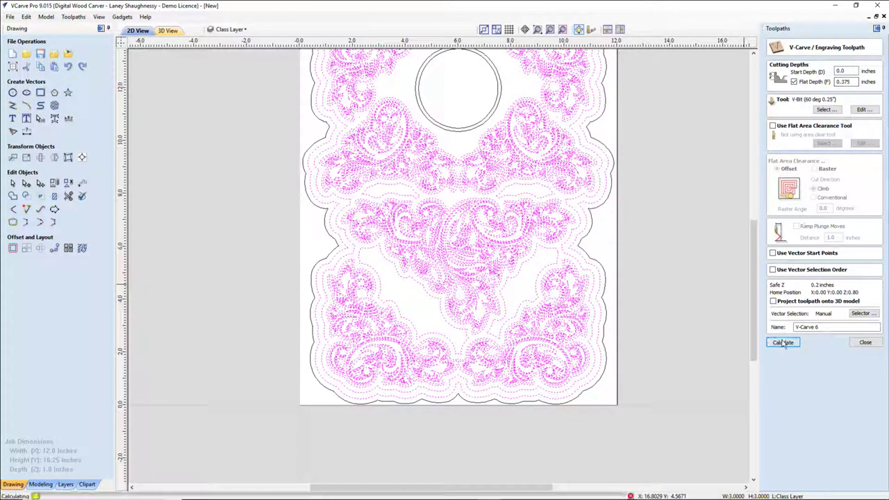
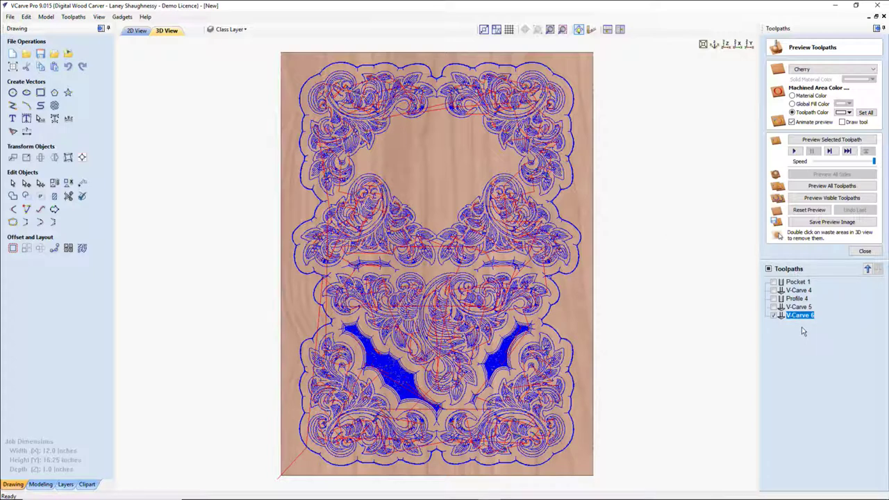
# Step: Create a pocket toolpath on the top circle with a 0.9375-inch cut depth and calculate it
pyautogui.click(865, 250)
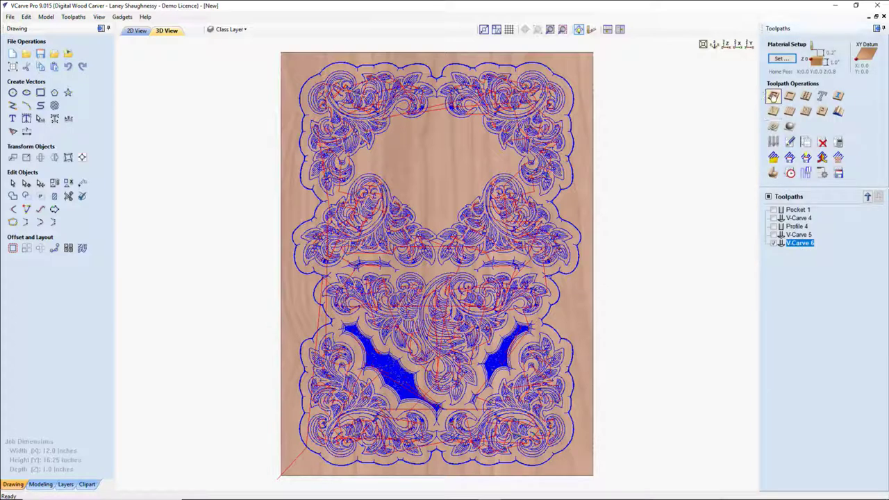
pyautogui.click(773, 95)
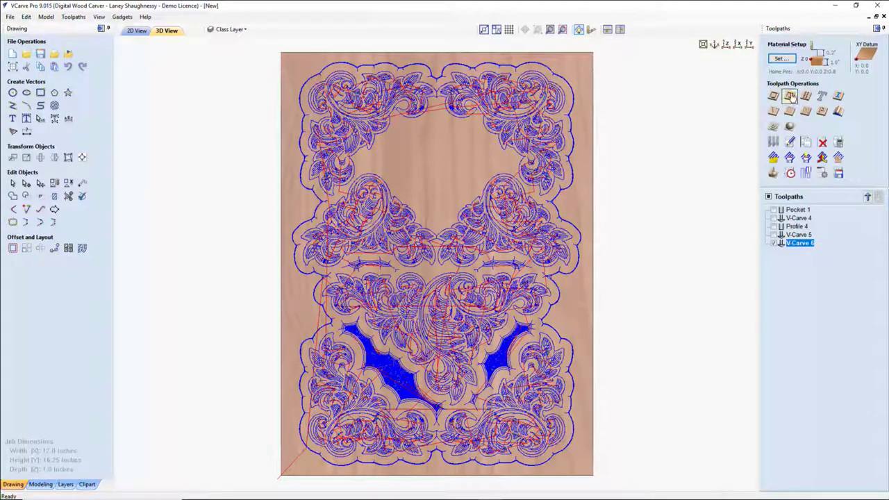
pyautogui.click(789, 96)
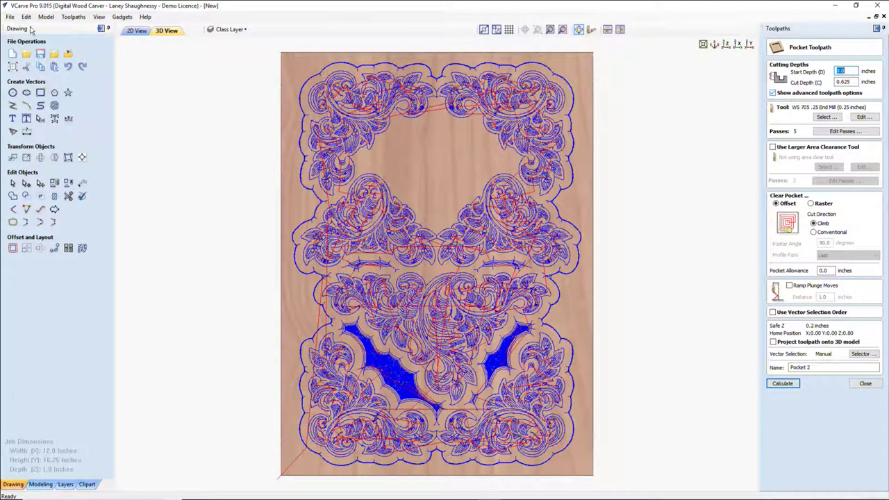
pyautogui.click(136, 31)
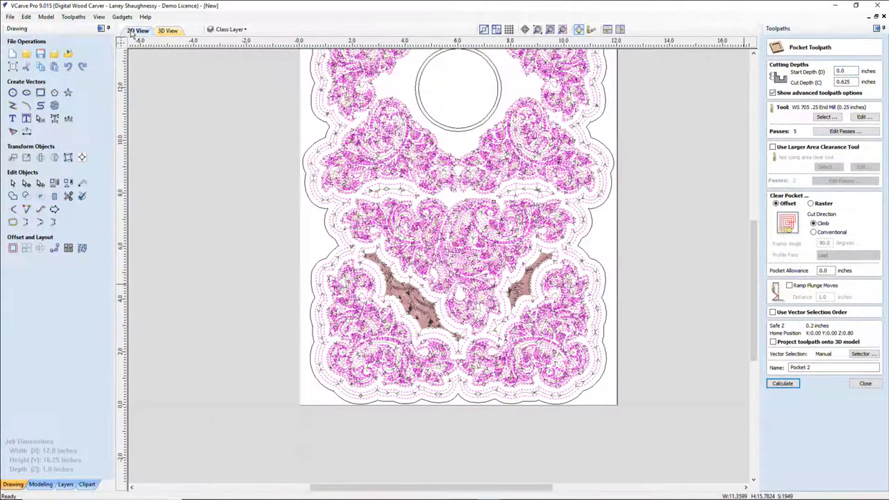
pyautogui.click(479, 125)
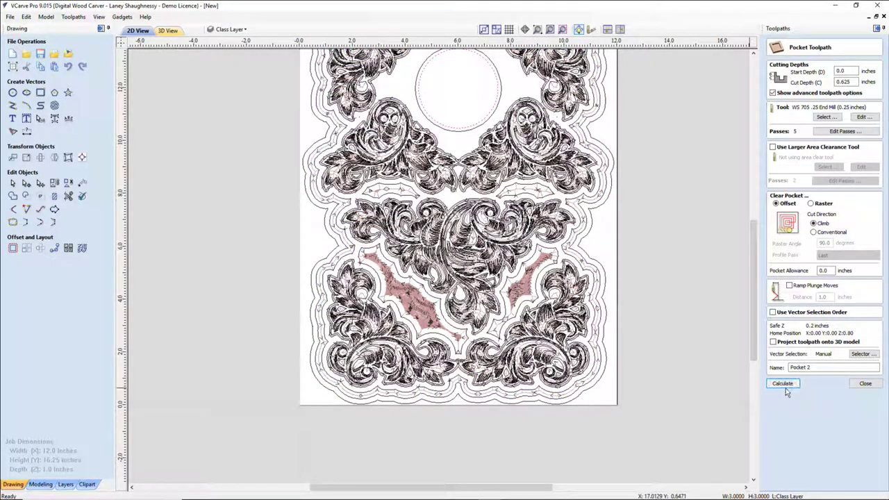
pyautogui.doubleClick(843, 82)
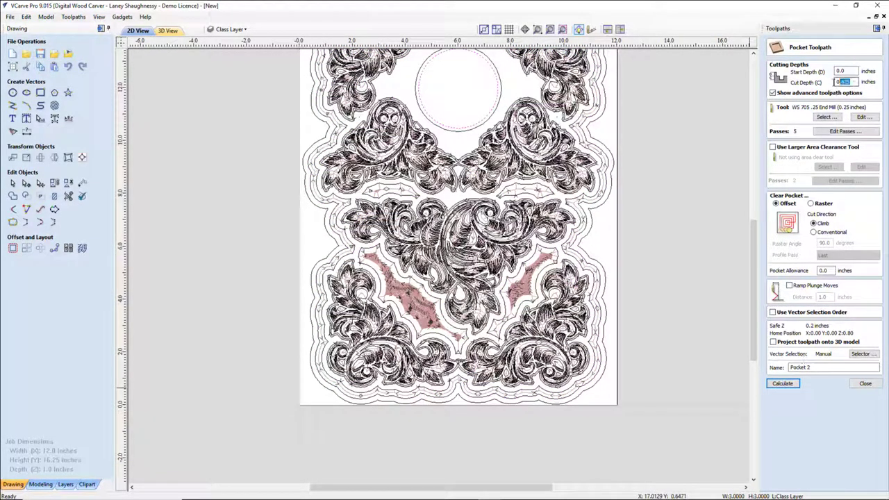
pyautogui.write('.9')
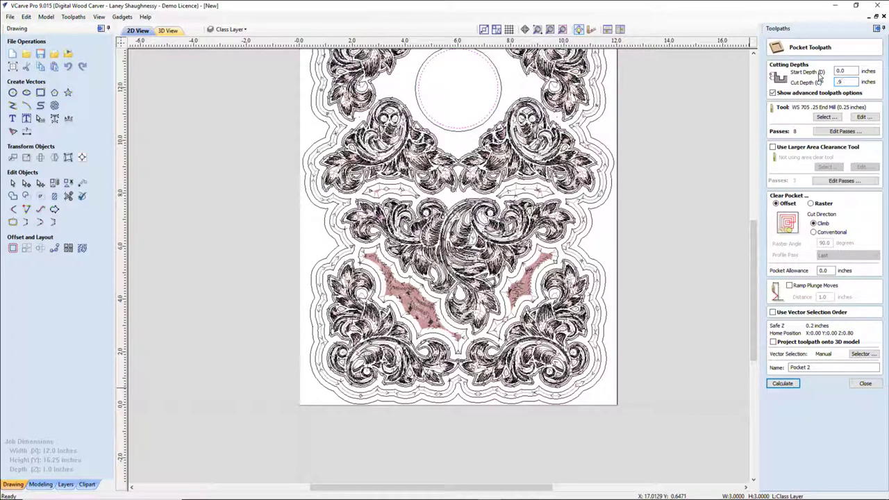
pyautogui.write('375')
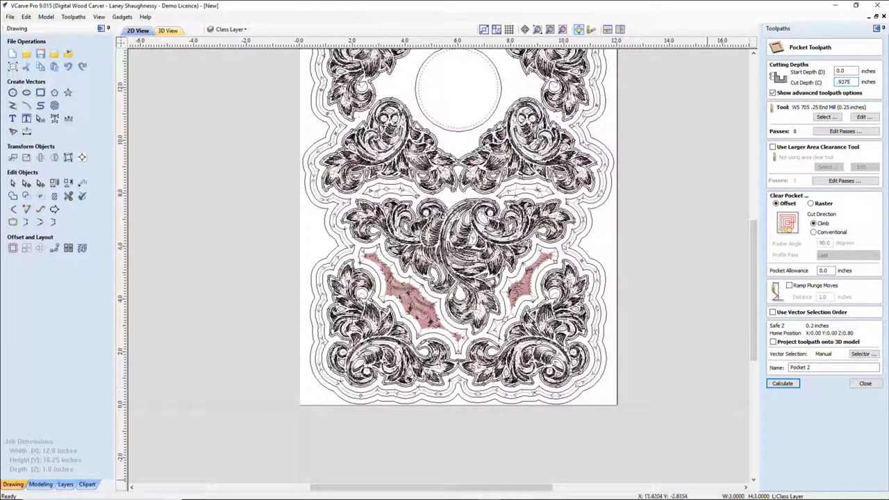
pyautogui.click(795, 384)
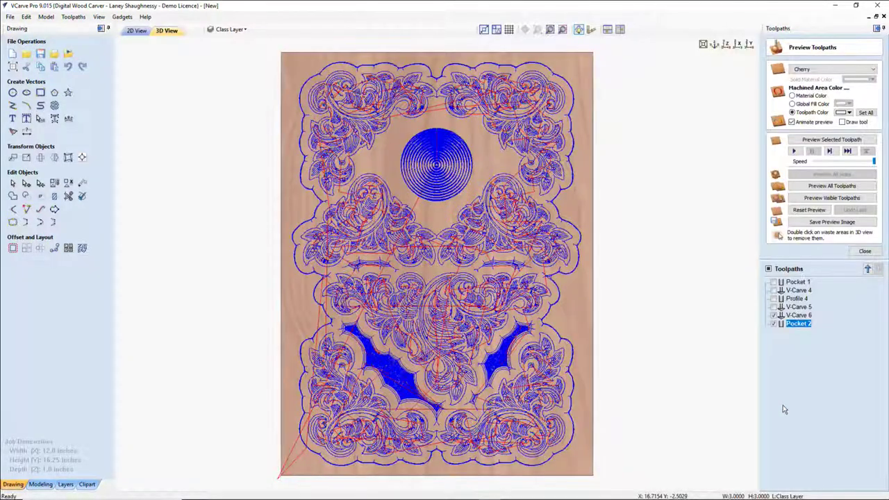
# Step: Make Pocket 2 visible, simulate all visible toolpaths, then go back to the 2D View
pyautogui.click(773, 323)
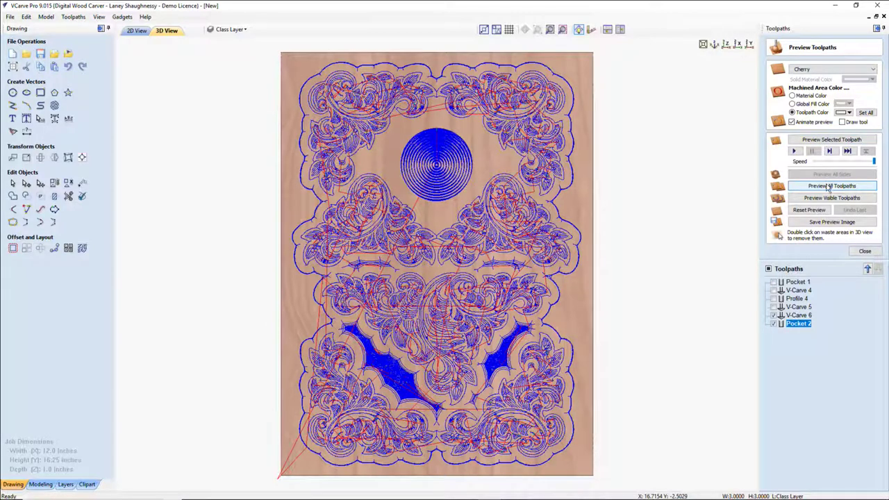
pyautogui.click(827, 198)
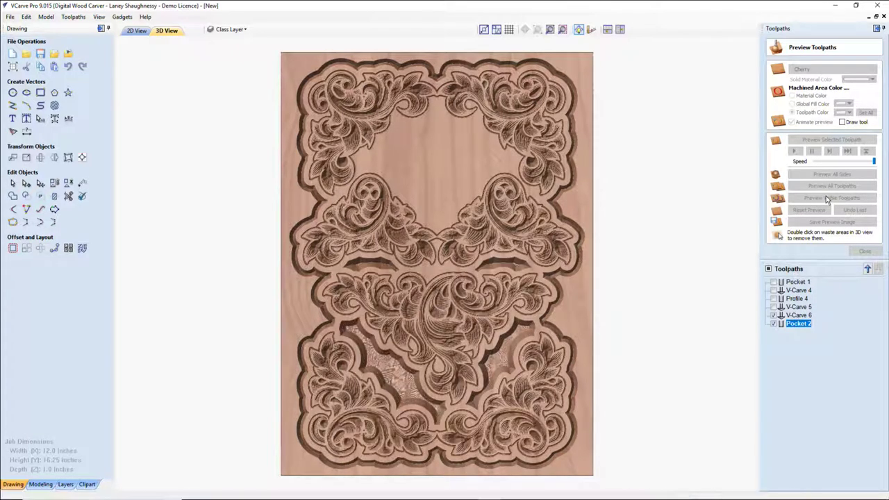
pyautogui.click(826, 198)
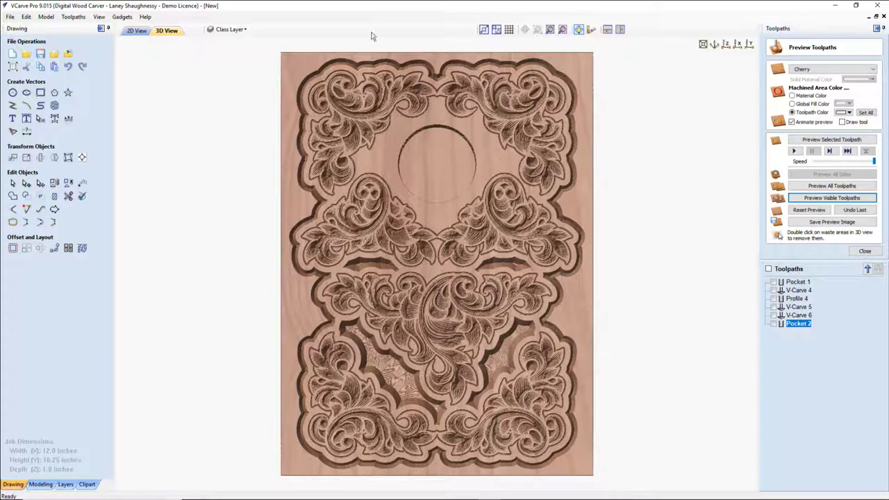
pyautogui.click(136, 31)
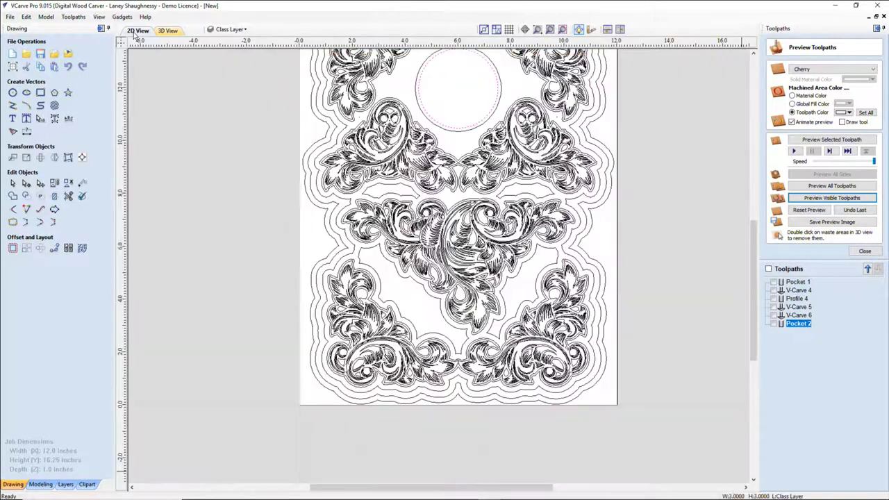
# Step: Select the outer boundary vector and calculate a 1-inch-deep profile cut-out around it
pyautogui.click(304, 188)
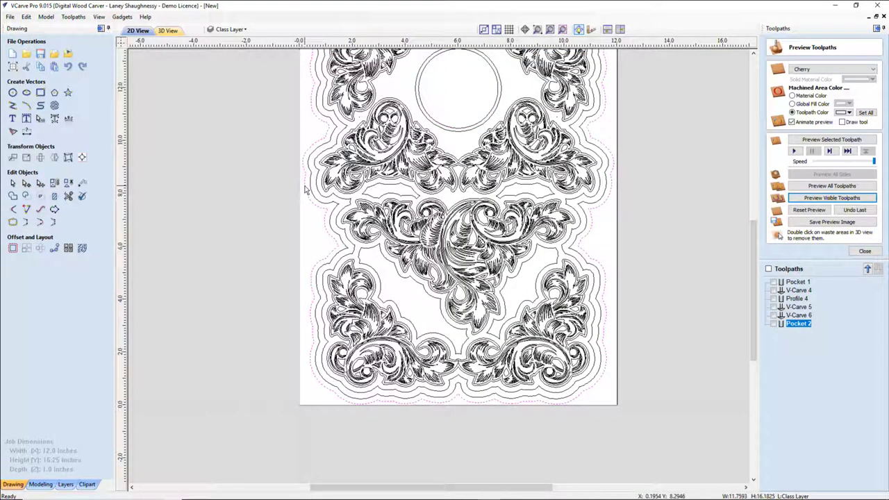
pyautogui.scroll(-2, 350, 275)
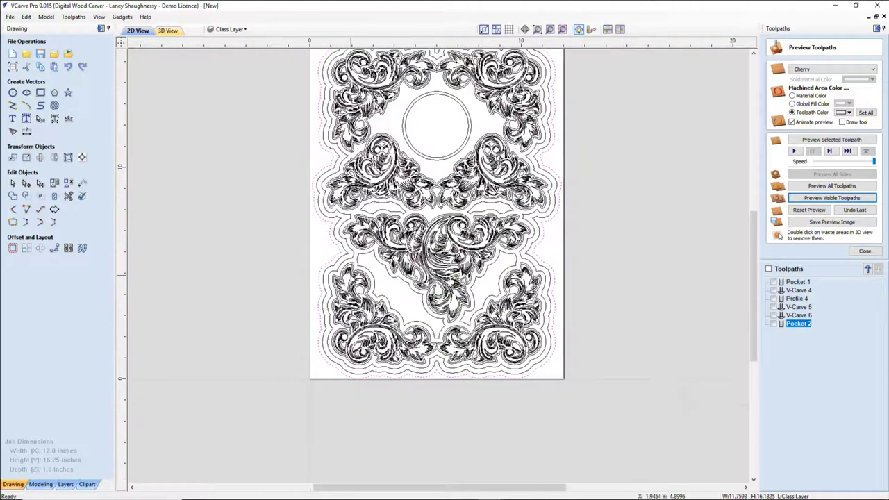
pyautogui.scroll(-1, 350, 275)
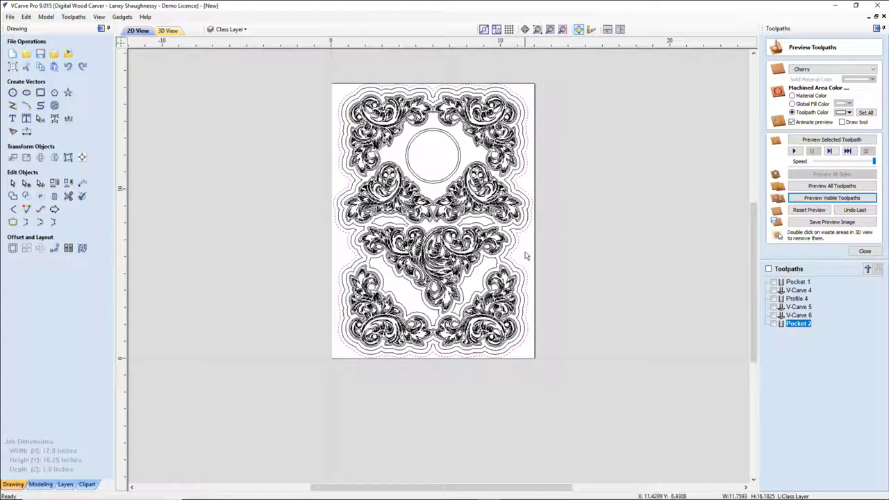
pyautogui.click(864, 252)
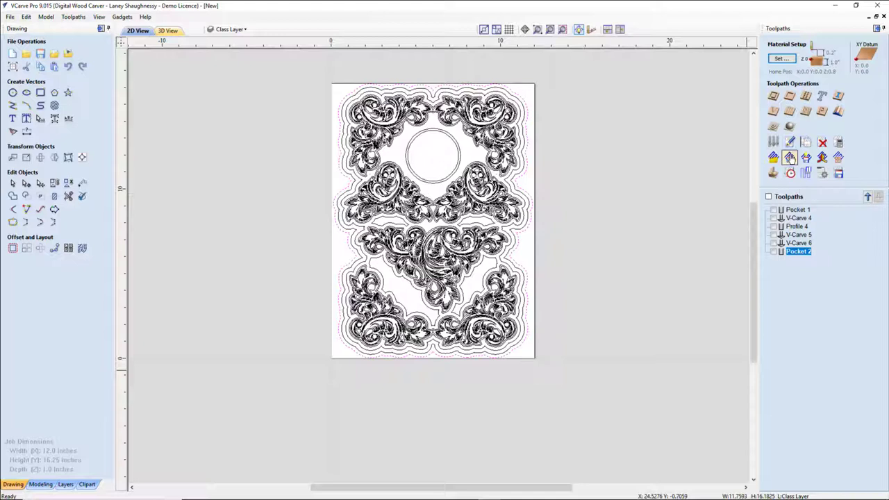
pyautogui.click(775, 98)
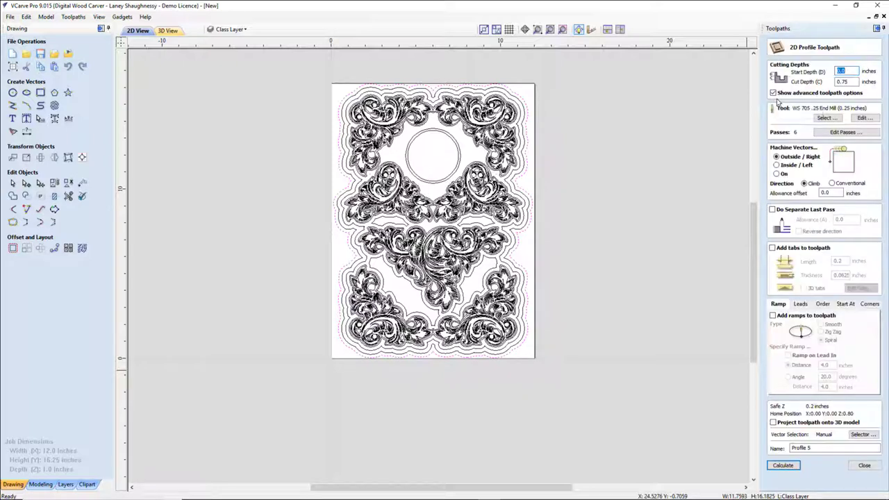
pyautogui.doubleClick(843, 81)
pyautogui.write('1')
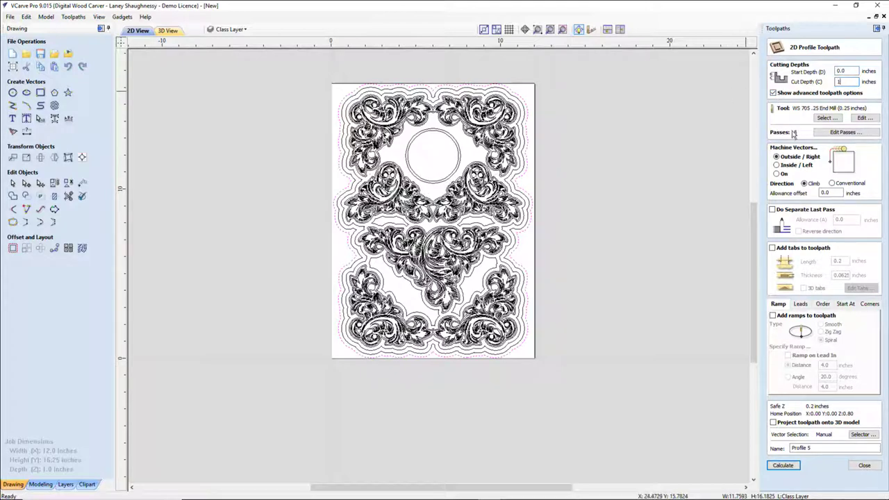
pyautogui.click(781, 468)
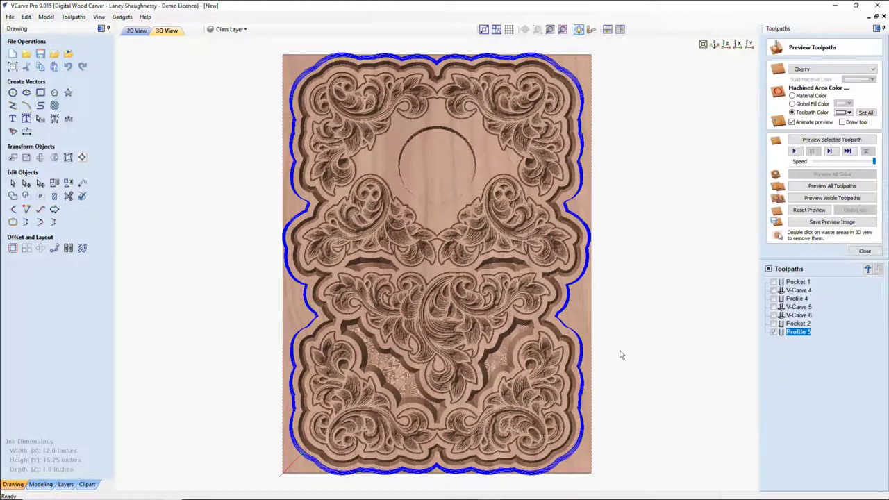
# Step: Preview the Profile 5 cut-out and remove the four waste pieces around the scalloped outline
pyautogui.click(833, 140)
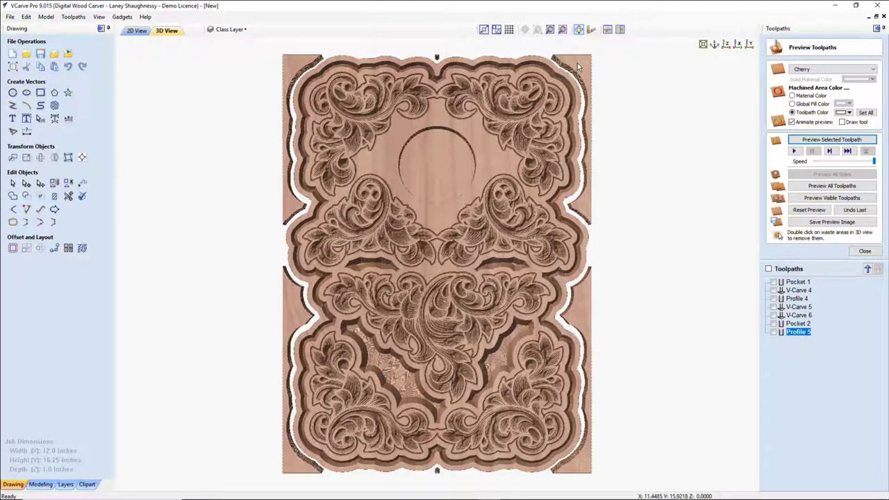
pyautogui.doubleClick(577, 66)
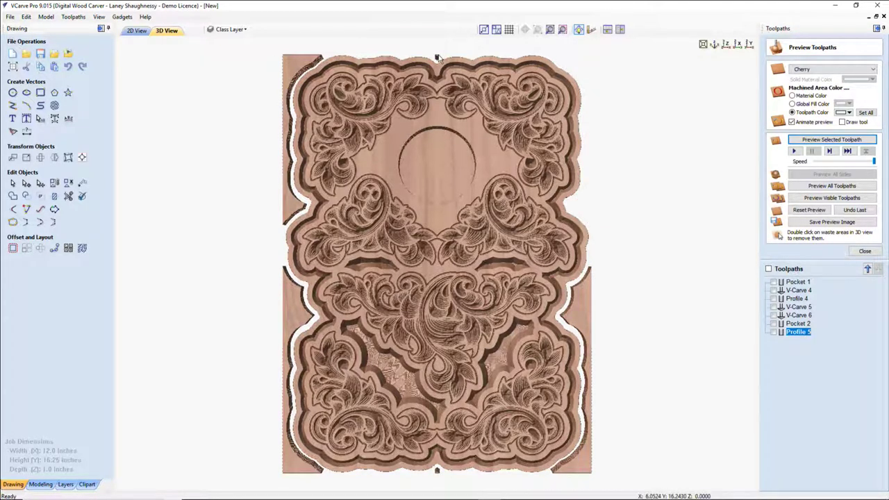
pyautogui.doubleClick(286, 63)
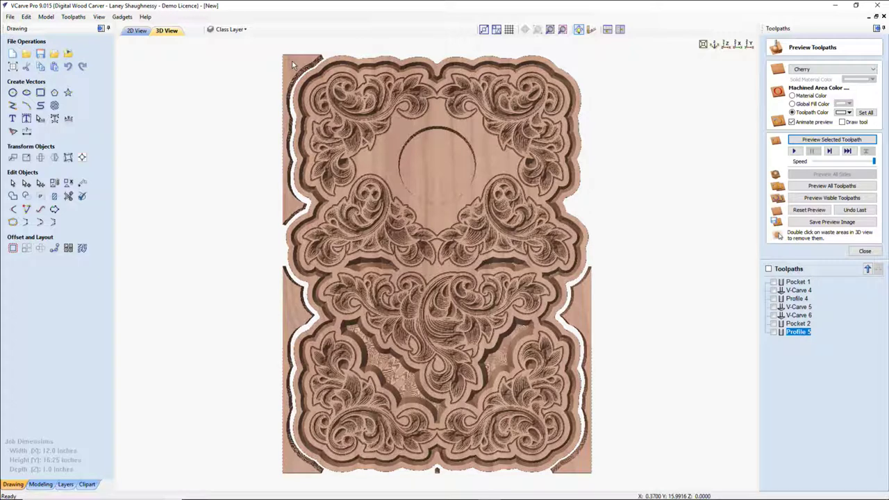
pyautogui.doubleClick(288, 311)
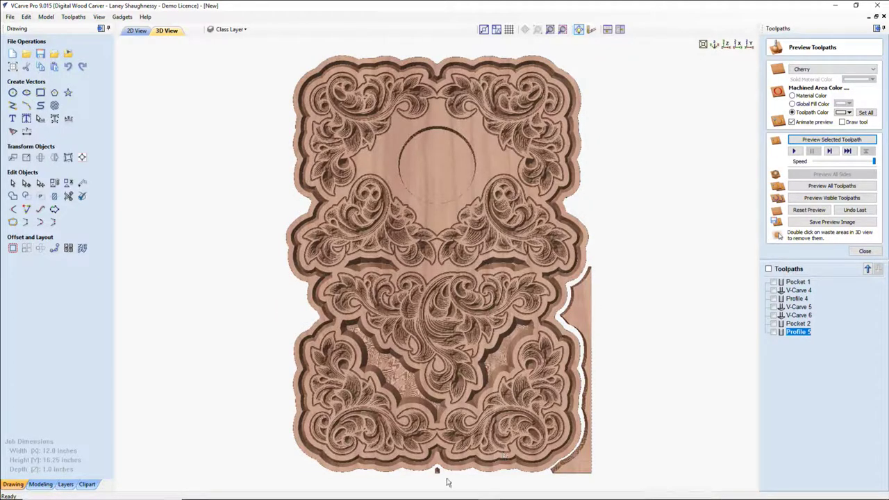
pyautogui.doubleClick(588, 320)
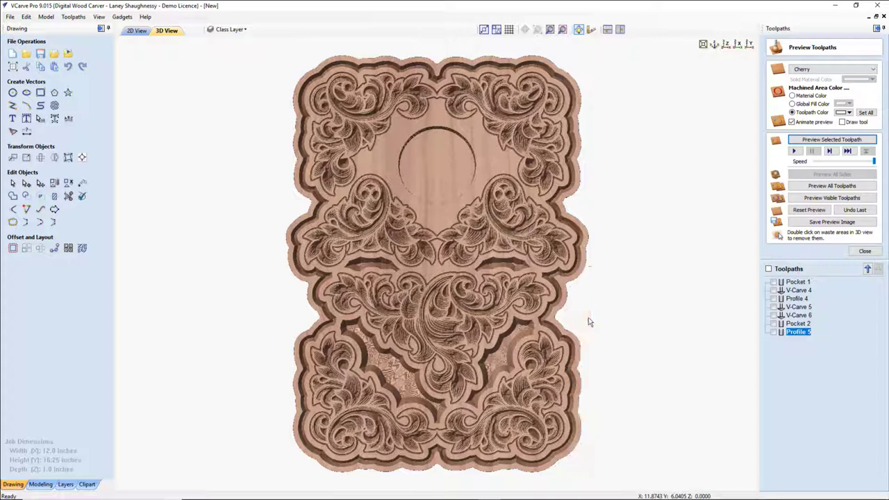
pyautogui.click(798, 323)
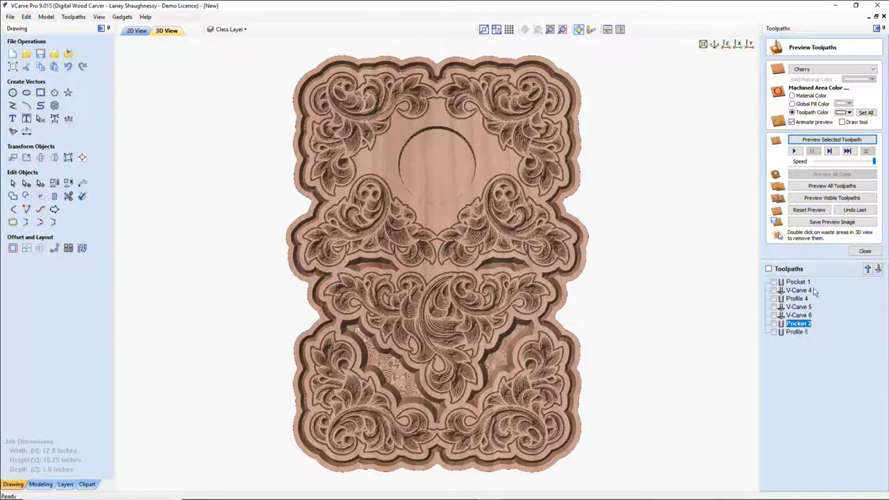
# Step: Reopen the toolpath preview and colour the circular pocket dark blue
pyautogui.click(865, 250)
pyautogui.click(770, 182)
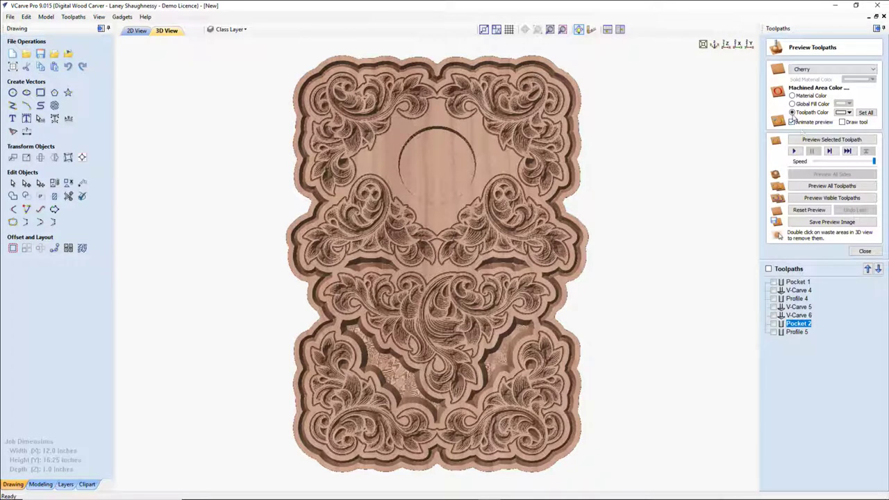
pyautogui.click(847, 113)
pyautogui.click(879, 140)
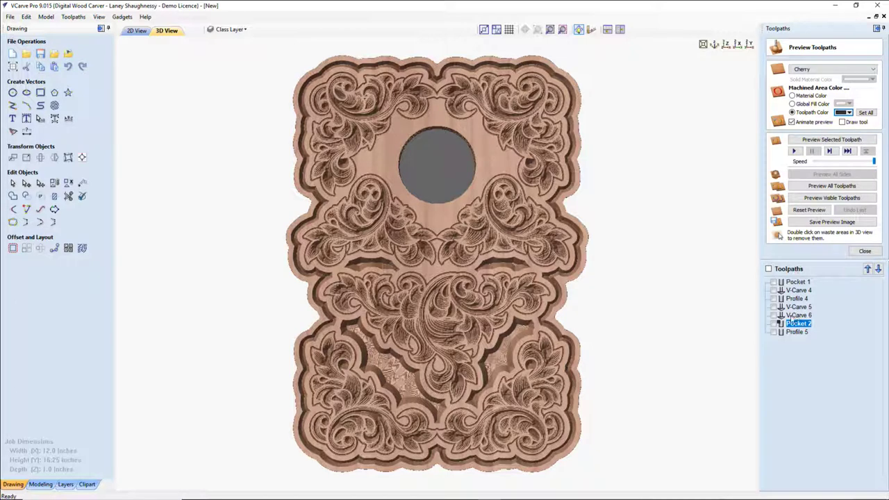
# Step: Try dark red, purple and reddish-brown colours on the V-Carve 6 carving, tilting the board to compare
pyautogui.click(792, 315)
pyautogui.click(849, 113)
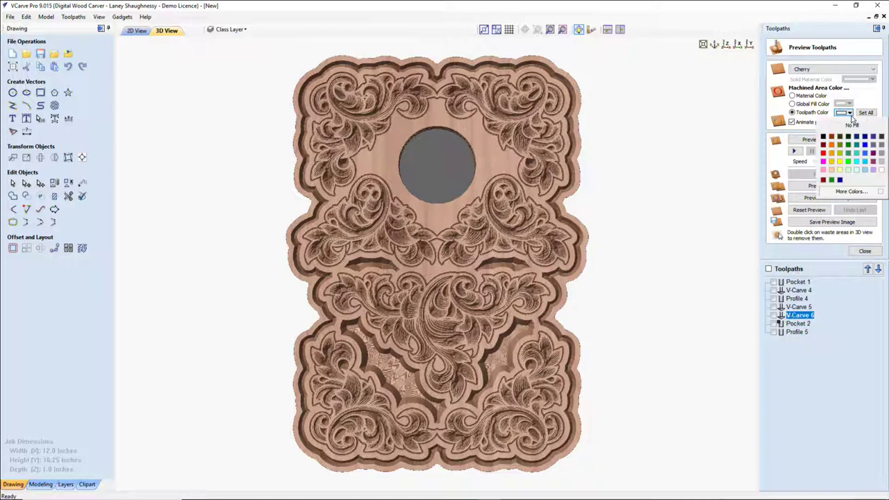
pyautogui.click(823, 145)
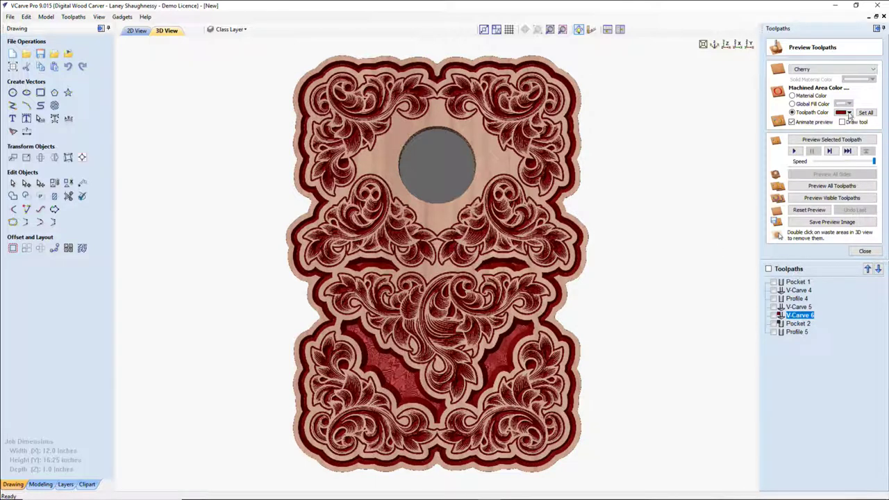
pyautogui.click(848, 112)
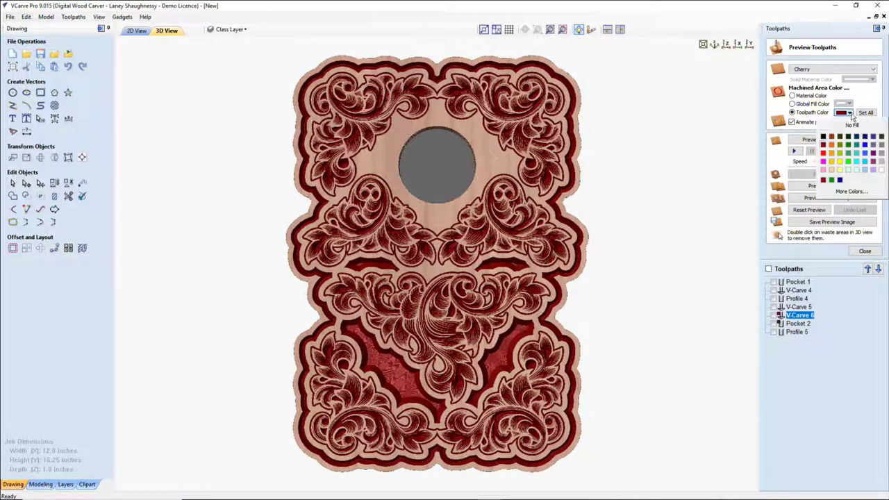
pyautogui.click(873, 153)
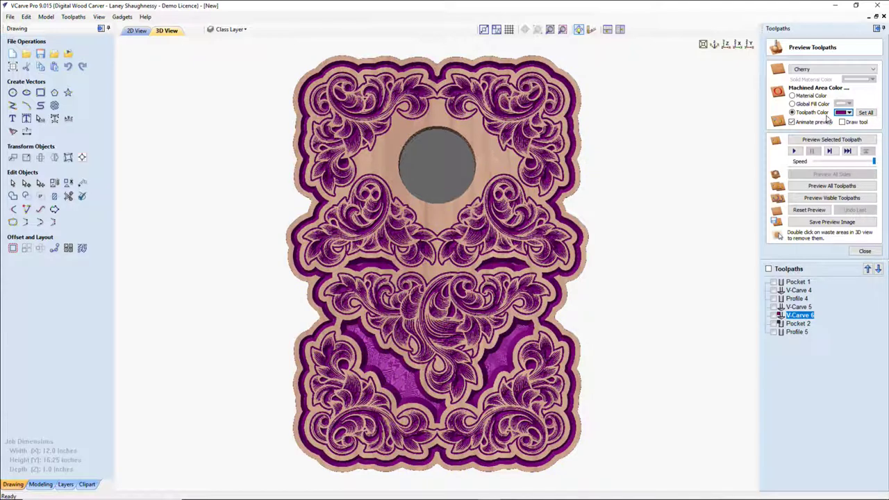
pyautogui.click(847, 112)
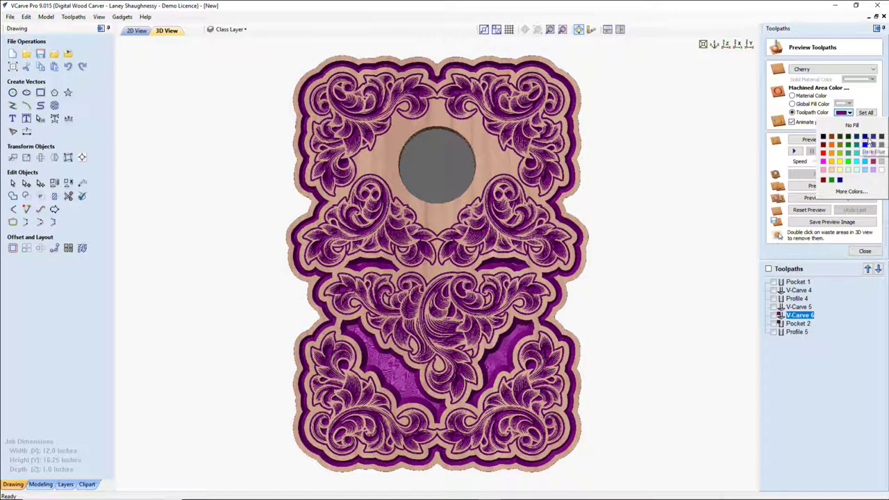
pyautogui.click(831, 137)
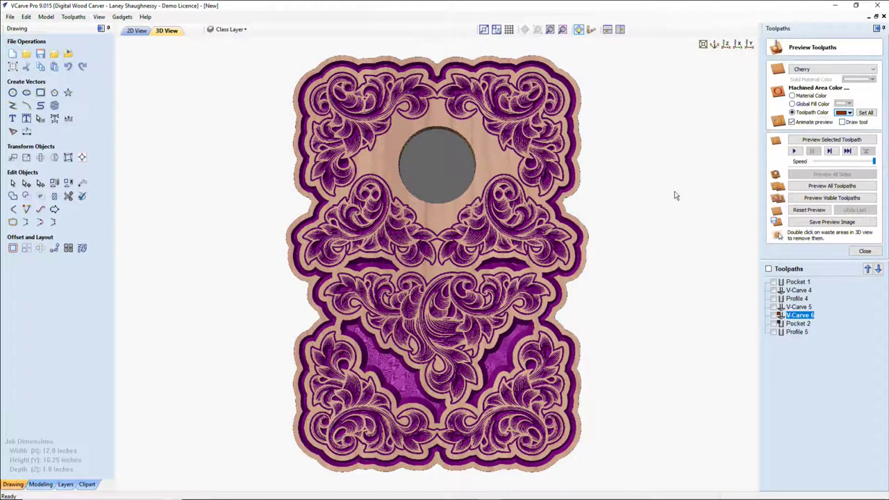
pyautogui.moveTo(591, 222); pyautogui.dragTo(556, 239)
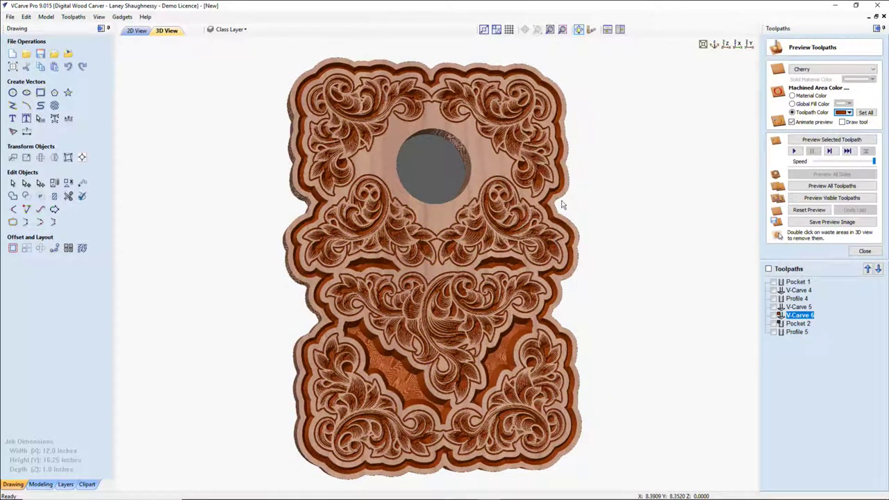
pyautogui.moveTo(563, 204); pyautogui.dragTo(576, 292)
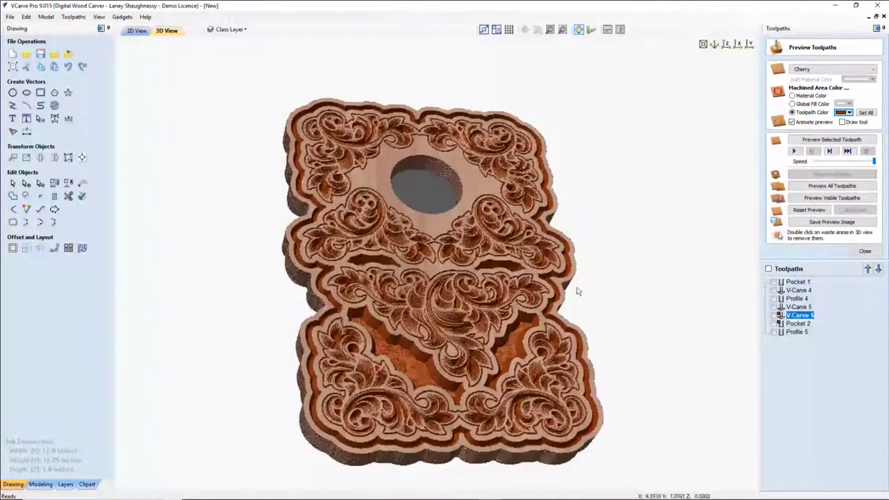
# Step: Set the carved areas to dark red and change the material from Cherry to Maple
pyautogui.click(847, 113)
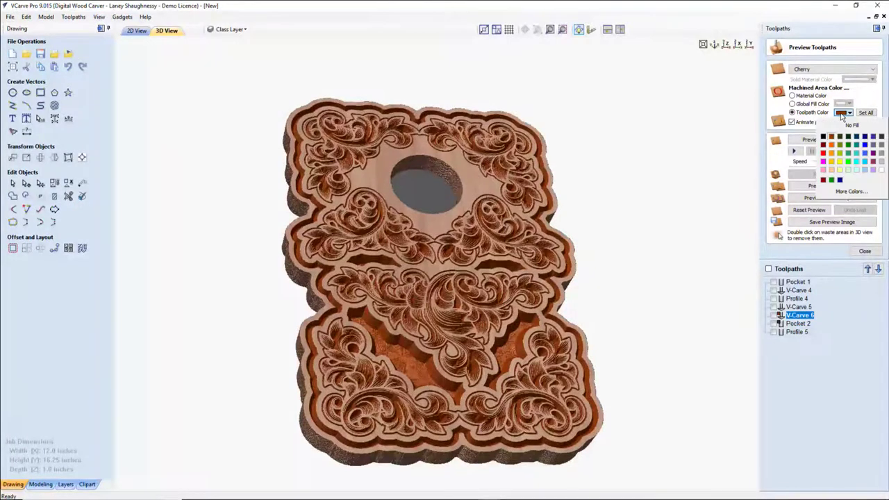
pyautogui.click(823, 146)
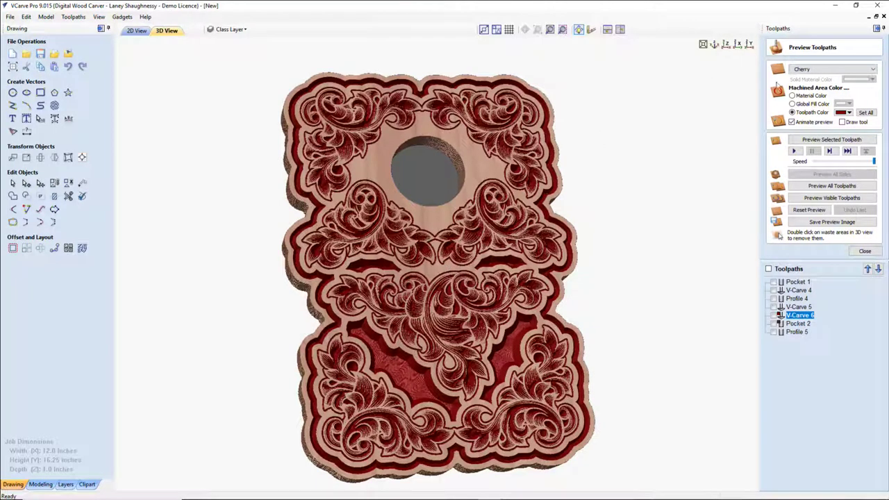
pyautogui.click(804, 69)
pyautogui.click(801, 107)
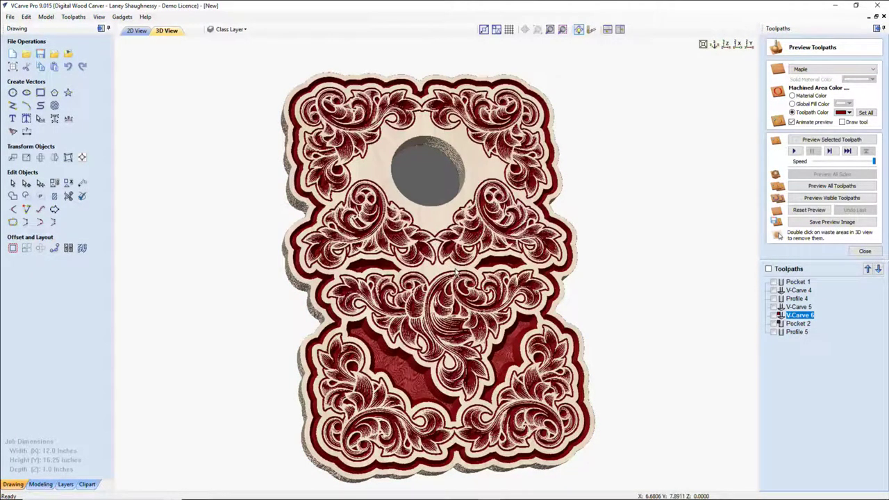
# Step: Close the preview, return to the 2D View and select only the outermost board boundary
pyautogui.scroll(1, 455, 273)
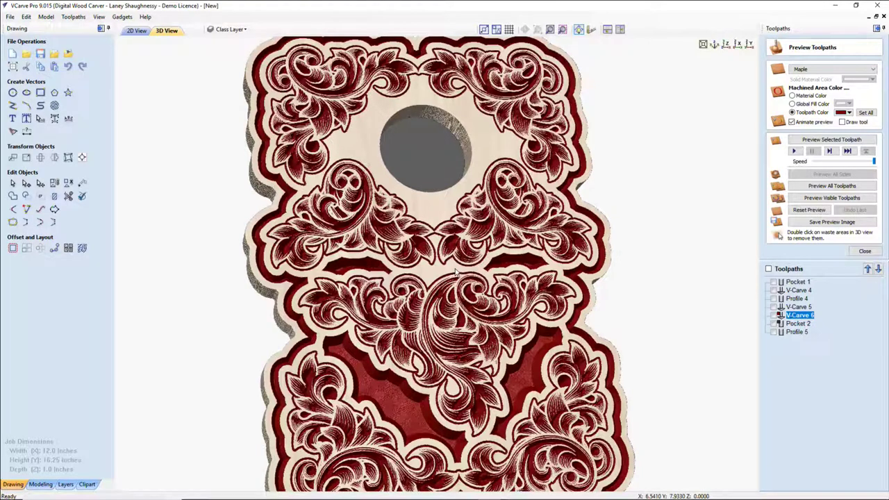
pyautogui.scroll(-2, 455, 273)
pyautogui.scroll(1, 456, 273)
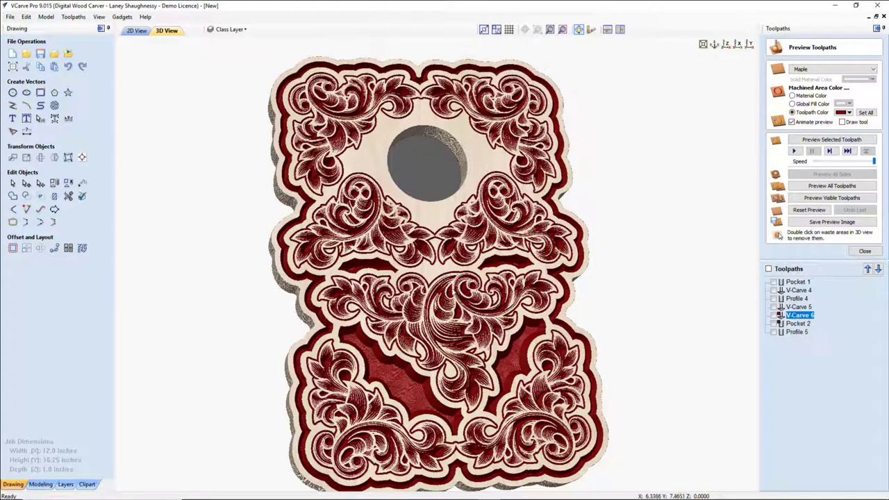
pyautogui.click(864, 252)
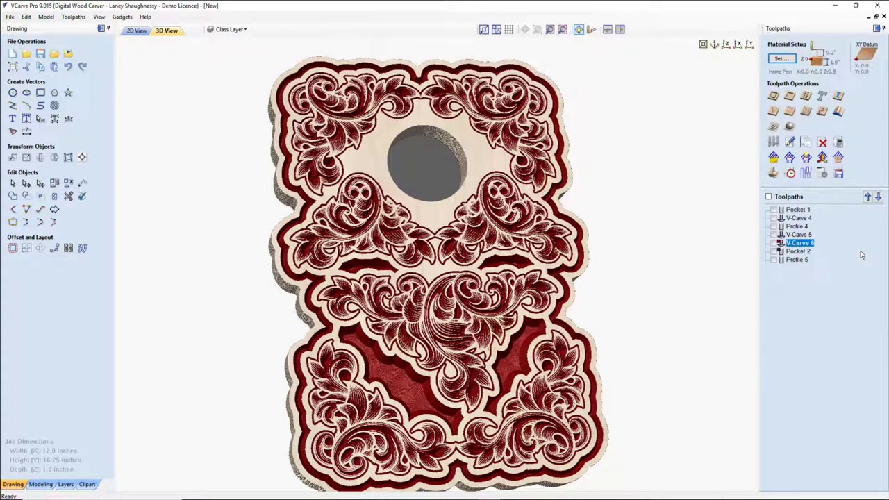
pyautogui.click(138, 31)
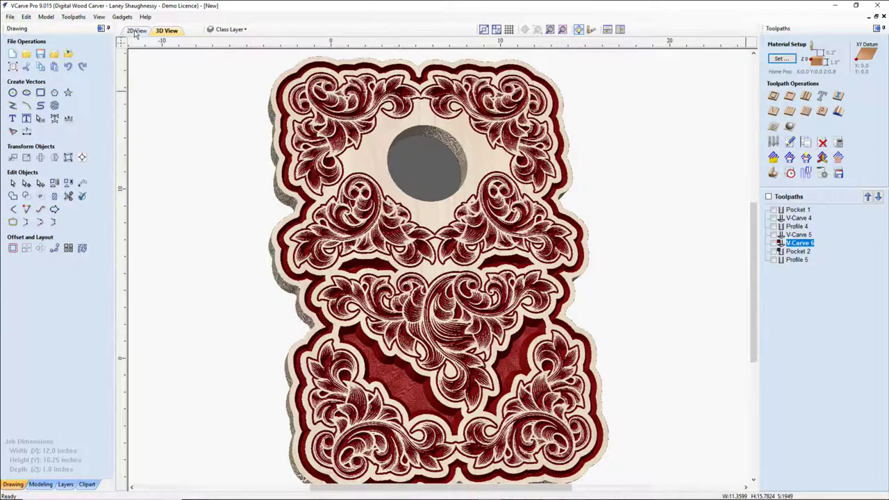
pyautogui.click(528, 103)
pyautogui.click(528, 103)
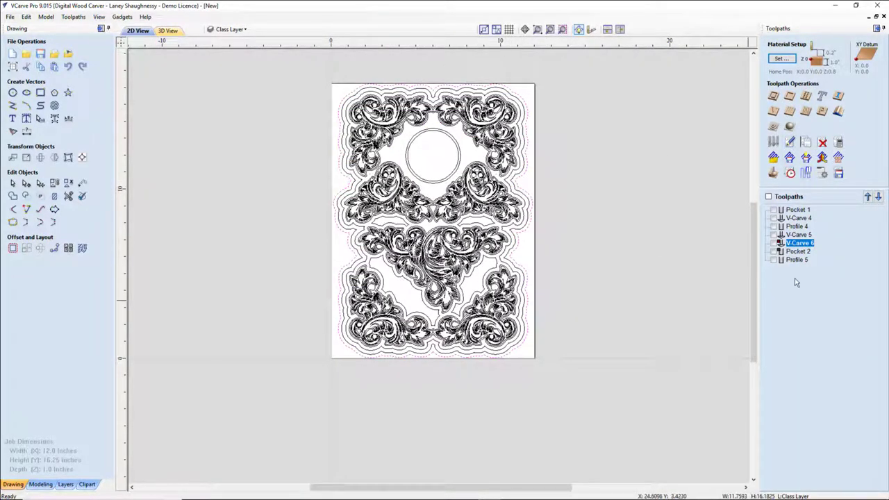
# Step: Set up a 0.25-inch profile toolpath with the Whiteside 2050 RO Form Tool and -.125 allowance offset
pyautogui.click(774, 95)
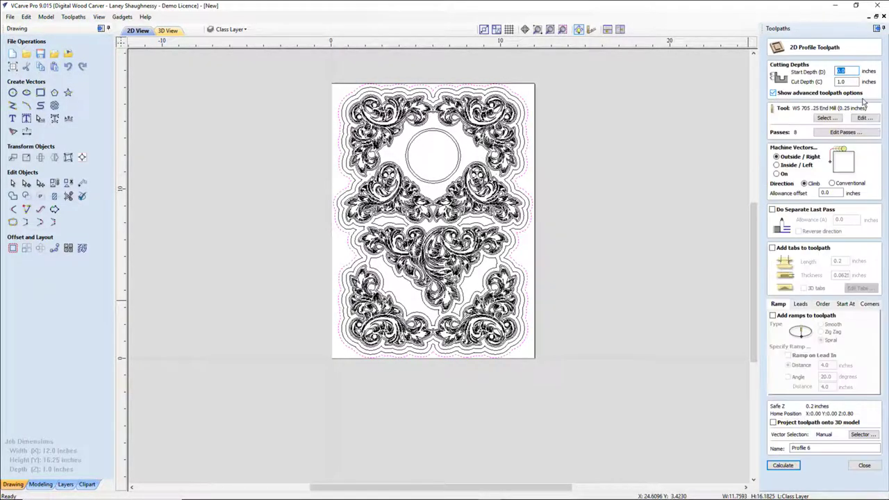
pyautogui.doubleClick(845, 81)
pyautogui.write('.25')
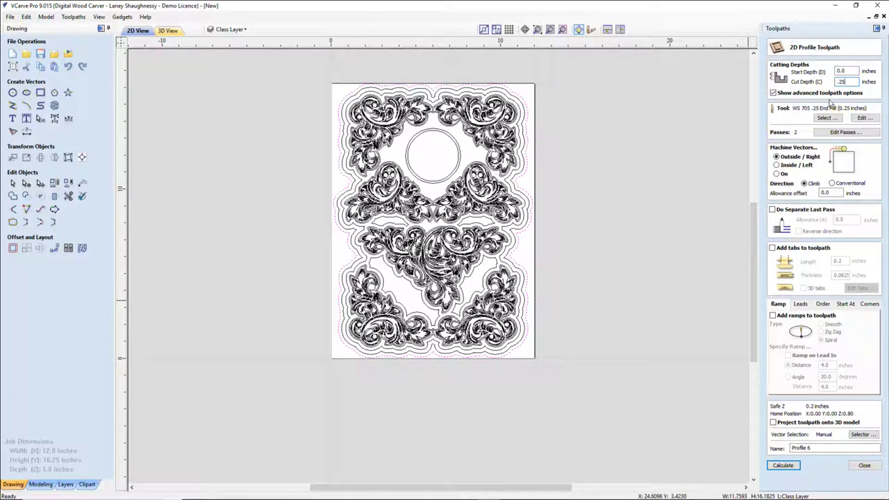
pyautogui.click(824, 119)
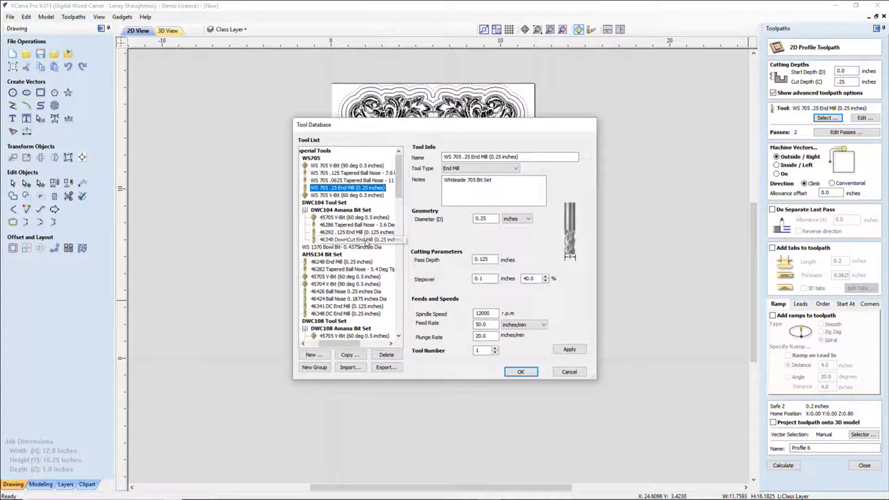
pyautogui.scroll(-4, 366, 271)
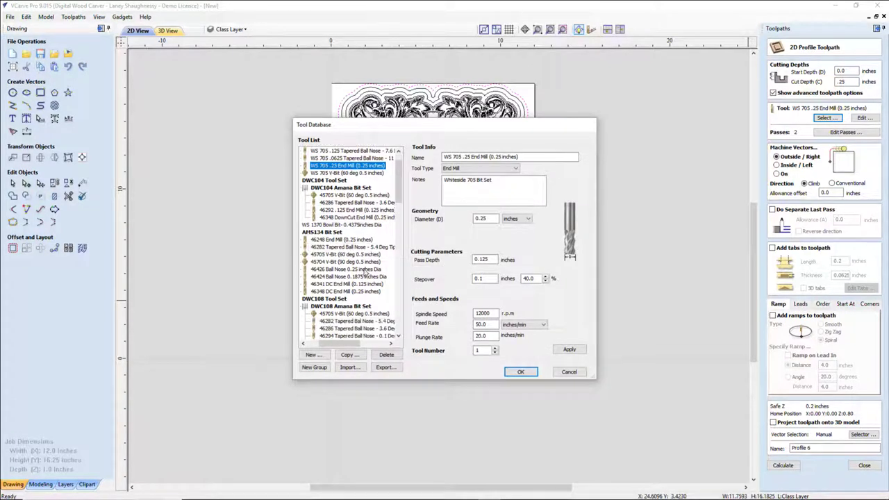
pyautogui.scroll(-1, 365, 272)
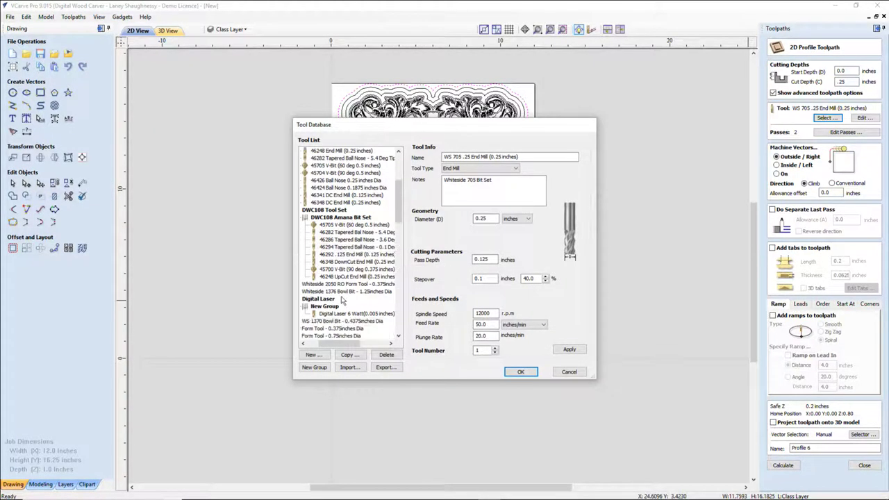
pyautogui.click(347, 284)
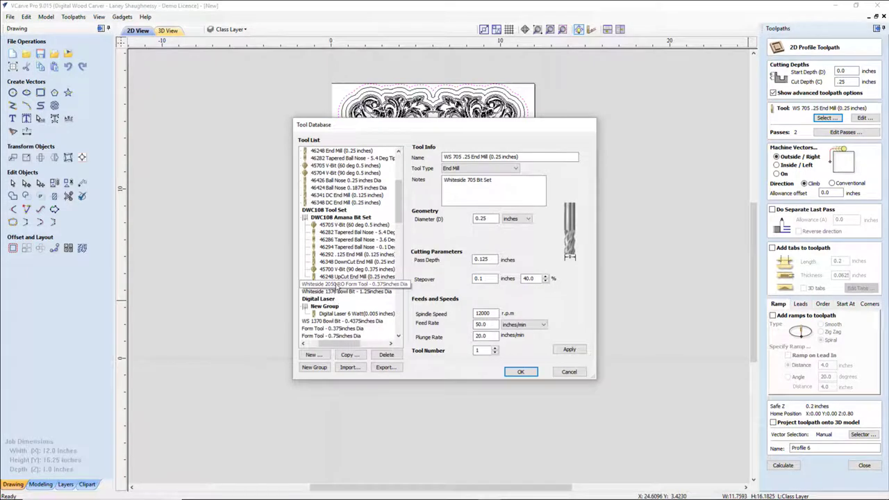
pyautogui.click(520, 372)
pyautogui.click(821, 193)
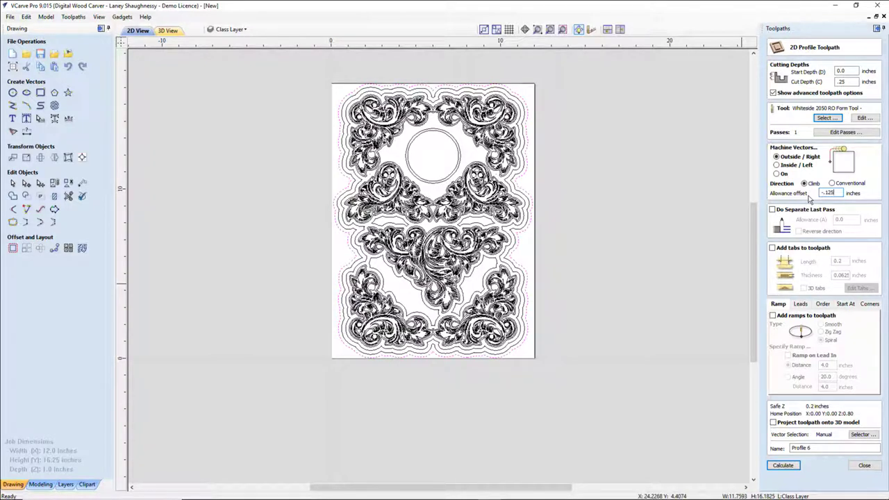
# Step: Calculate Profile 6 and inspect its rounded-over outer edge in the 3D preview
pyautogui.click(779, 470)
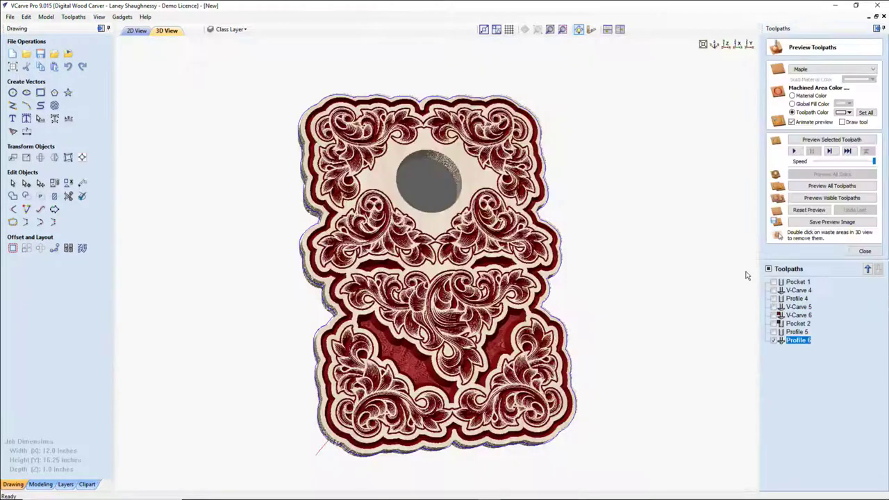
pyautogui.click(813, 141)
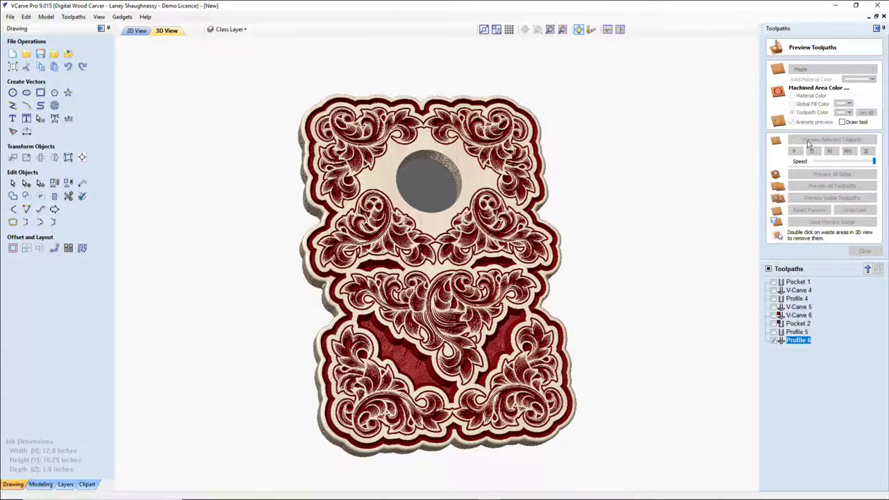
pyautogui.scroll(3, 448, 265)
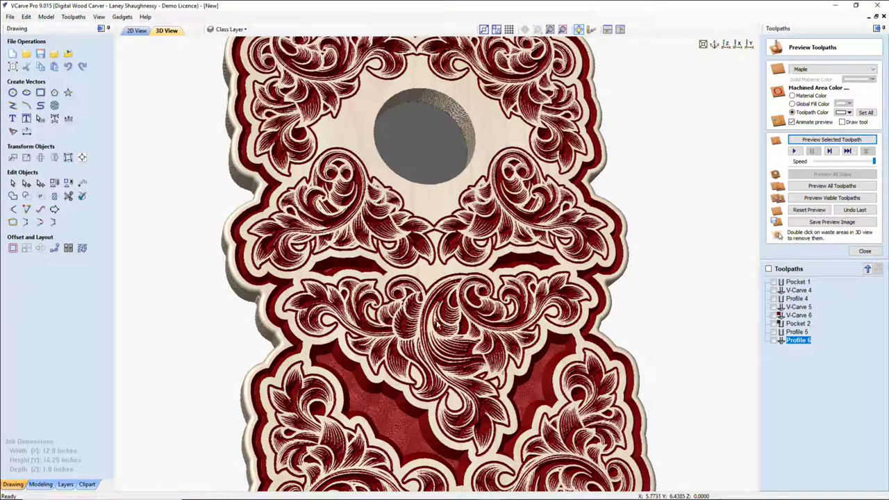
pyautogui.moveTo(443, 325)
pyautogui.mouseDown()
pyautogui.moveTo(402, 344)
pyautogui.moveTo(429, 323)
pyautogui.mouseUp()
pyautogui.scroll(-3, 403, 343)
pyautogui.scroll(2, 416, 342)
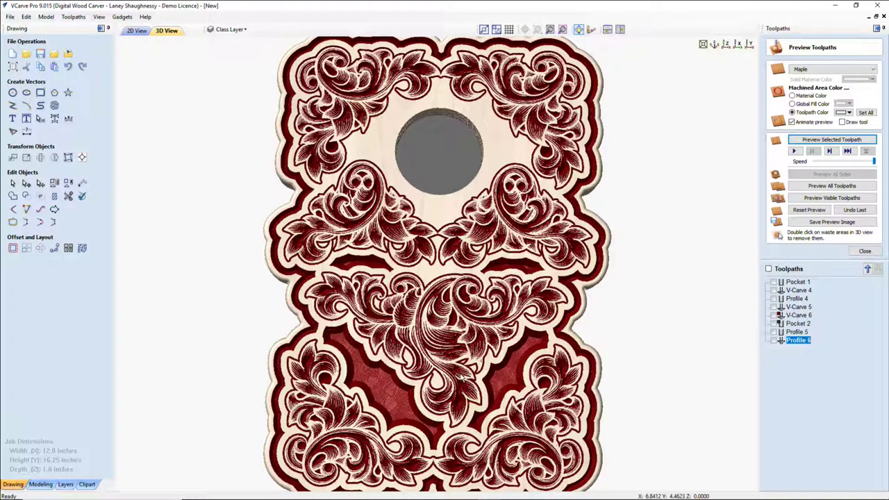
pyautogui.scroll(-2, 462, 378)
pyautogui.moveTo(424, 306); pyautogui.dragTo(514, 218)
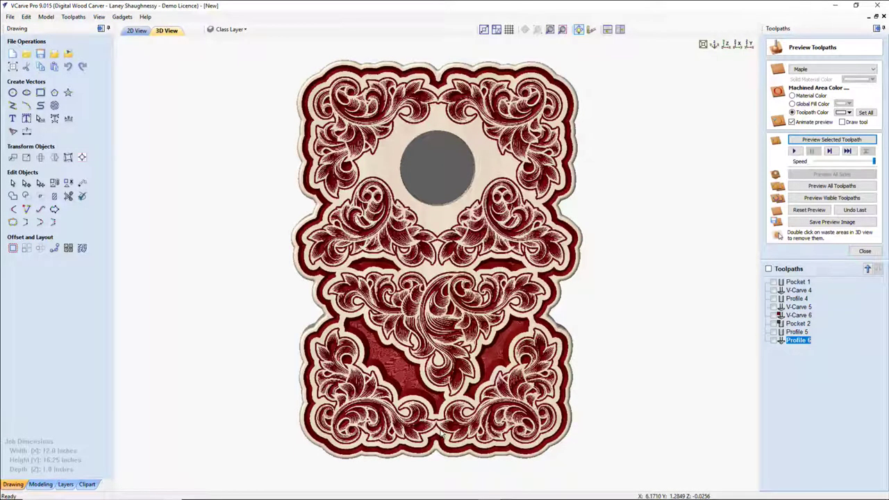
pyautogui.scroll(2, 441, 434)
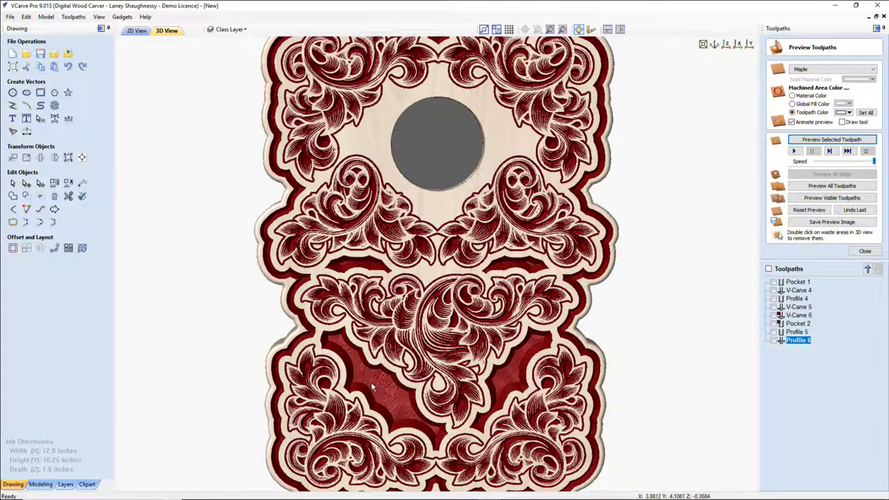
pyautogui.scroll(-2, 370, 378)
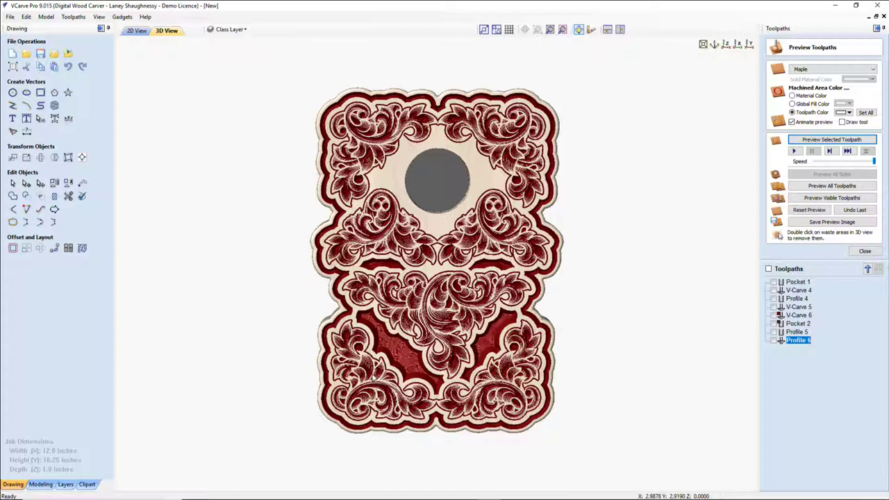
pyautogui.scroll(2, 390, 342)
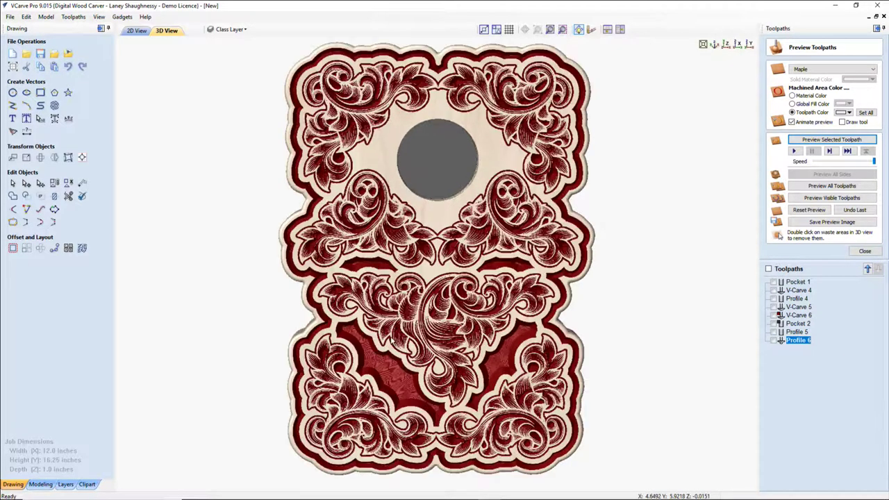
pyautogui.scroll(1, 393, 341)
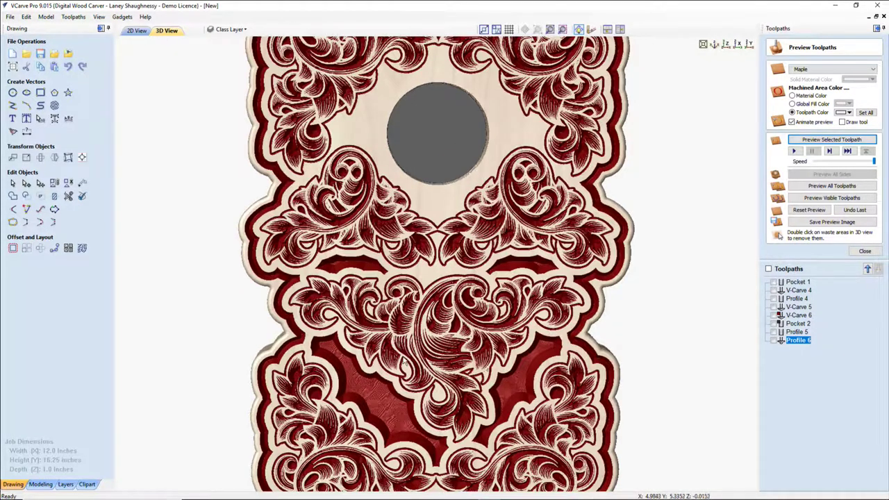
pyautogui.moveTo(404, 361); pyautogui.dragTo(401, 244)
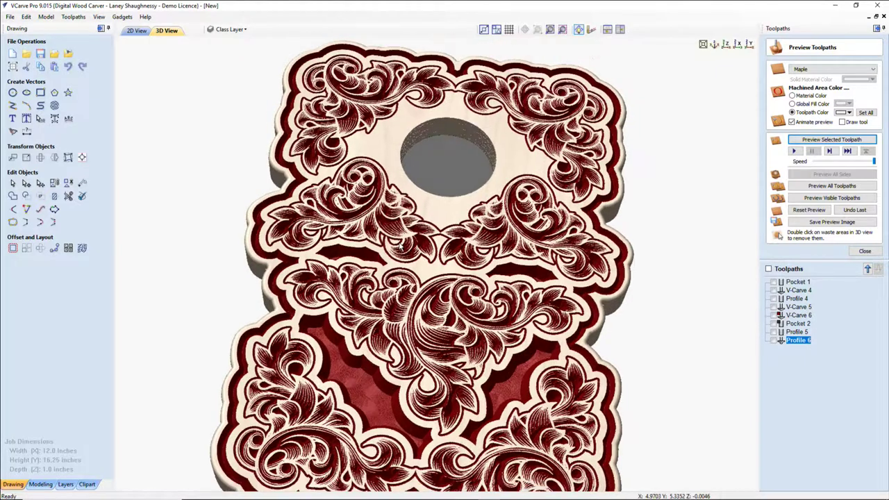
# Step: In the 2D View, select all vectors and move them onto a new layer named Clock2
pyautogui.click(137, 31)
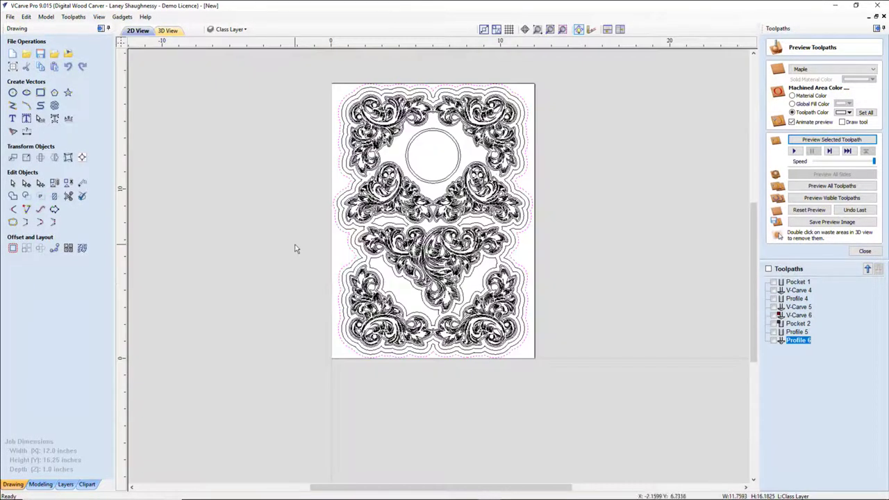
pyautogui.scroll(-1, 295, 249)
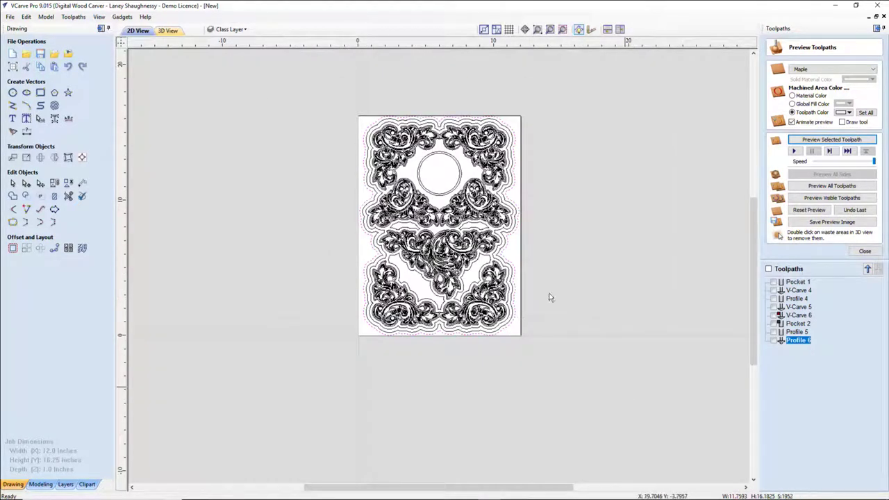
pyautogui.hotkey('ctrl', 'a')
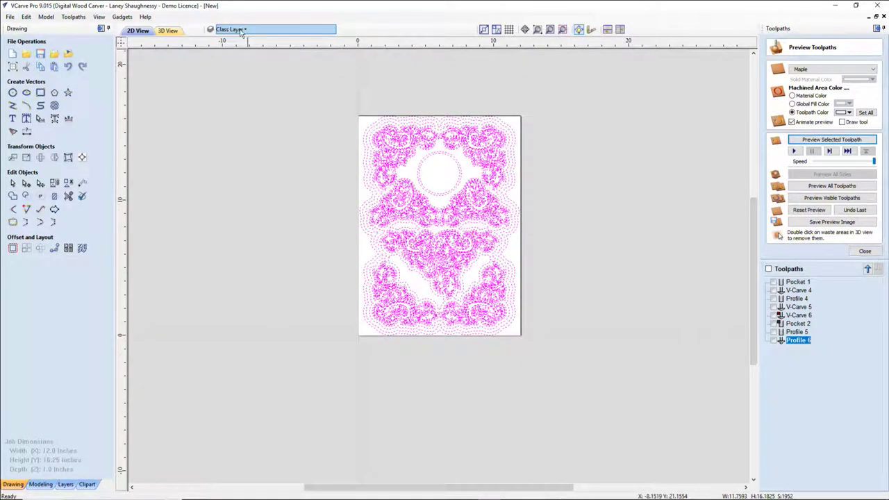
pyautogui.rightClick(387, 129)
pyautogui.moveTo(413, 332)
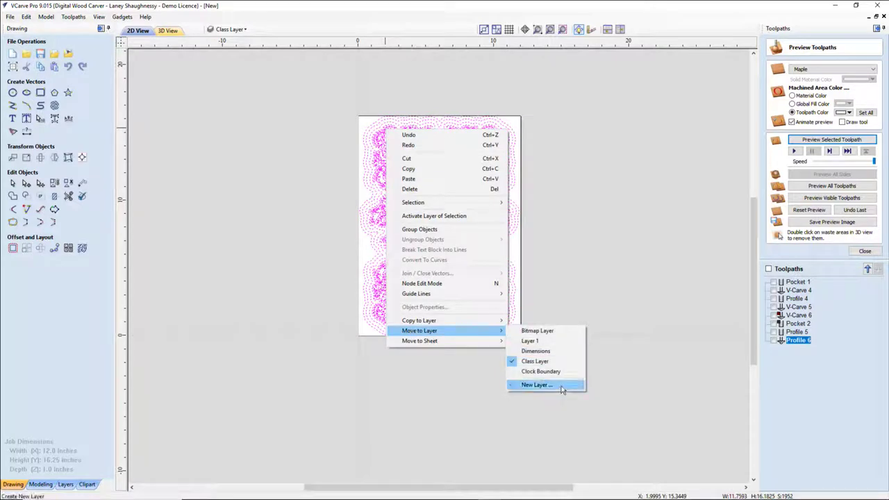
pyautogui.click(563, 390)
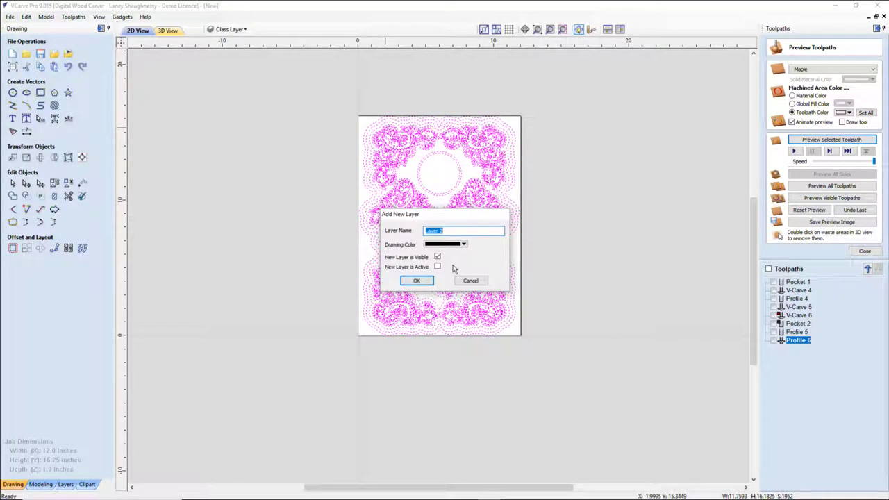
pyautogui.write('Clock2')
pyautogui.click(417, 280)
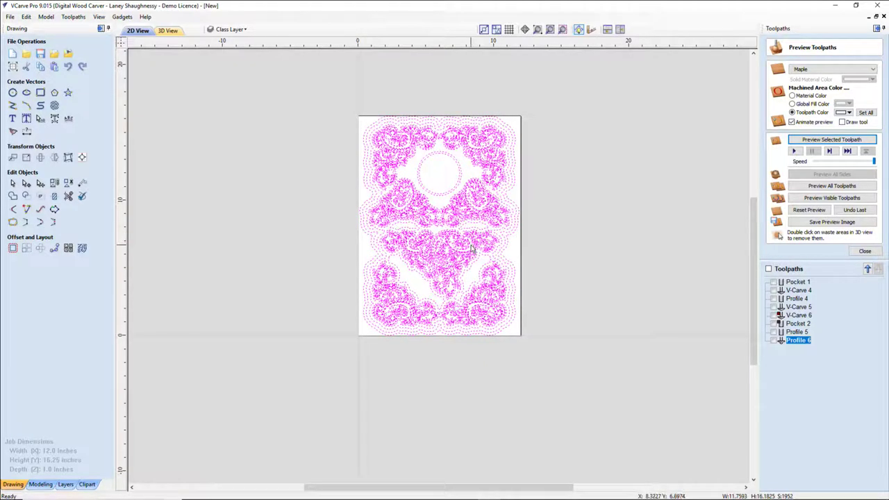
# Step: Move all the scrollwork vectors onto the Clock2 layer and make Clock2 the active layer
pyautogui.scroll(2, 442, 206)
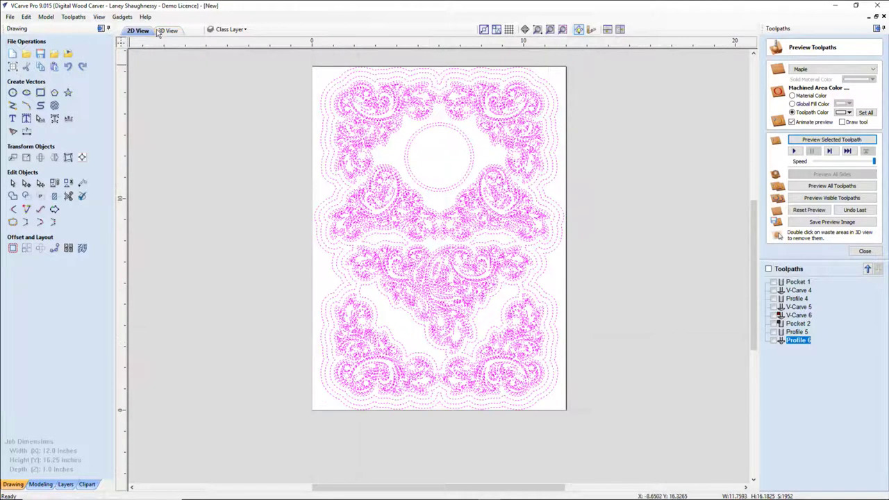
pyautogui.click(270, 213)
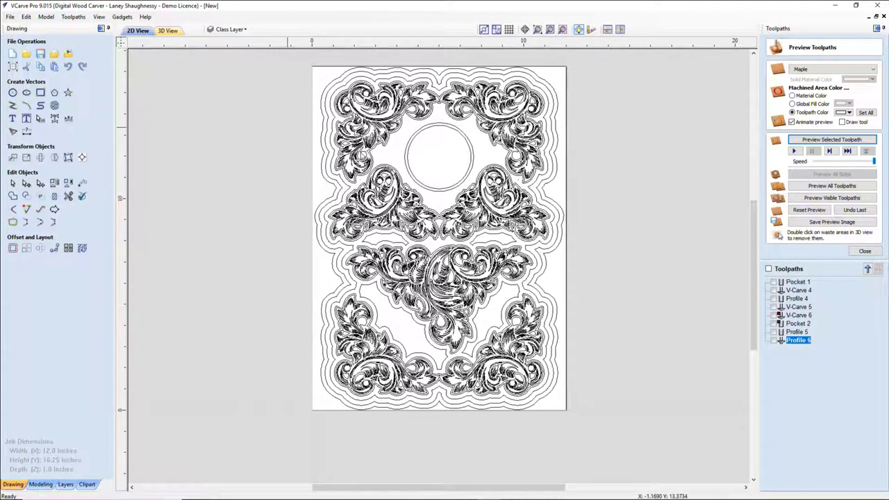
pyautogui.rightClick(359, 99)
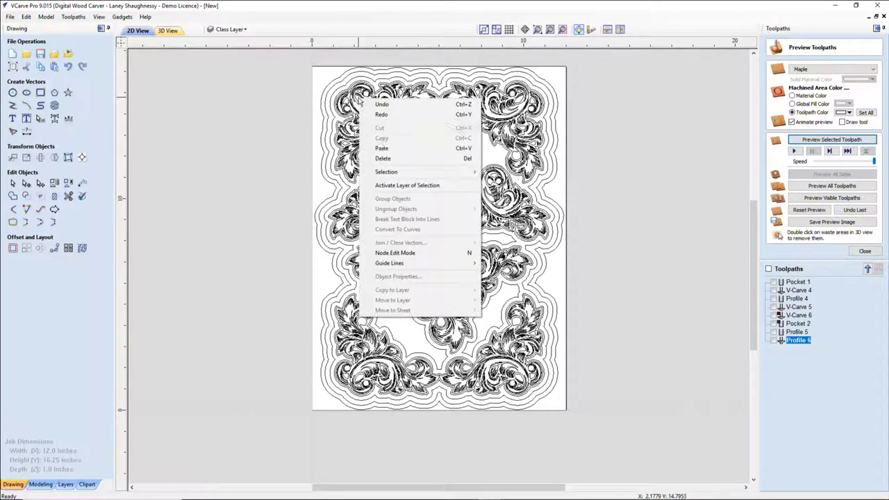
pyautogui.click(282, 61)
pyautogui.hotkey('ctrl', 'a')
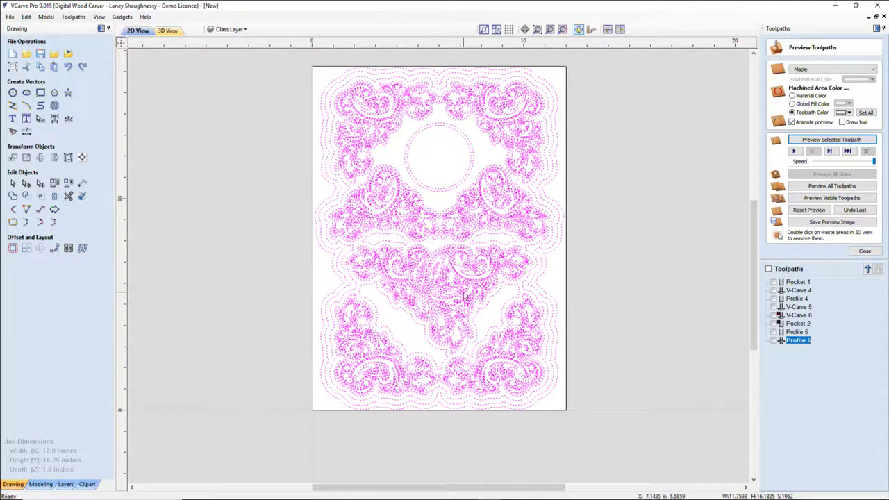
pyautogui.rightClick(466, 297)
pyautogui.moveTo(515, 276)
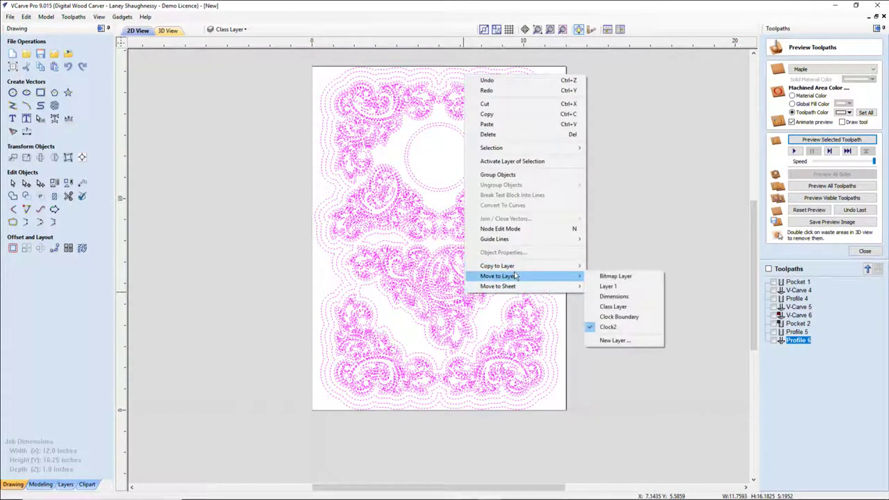
pyautogui.click(606, 327)
pyautogui.click(230, 29)
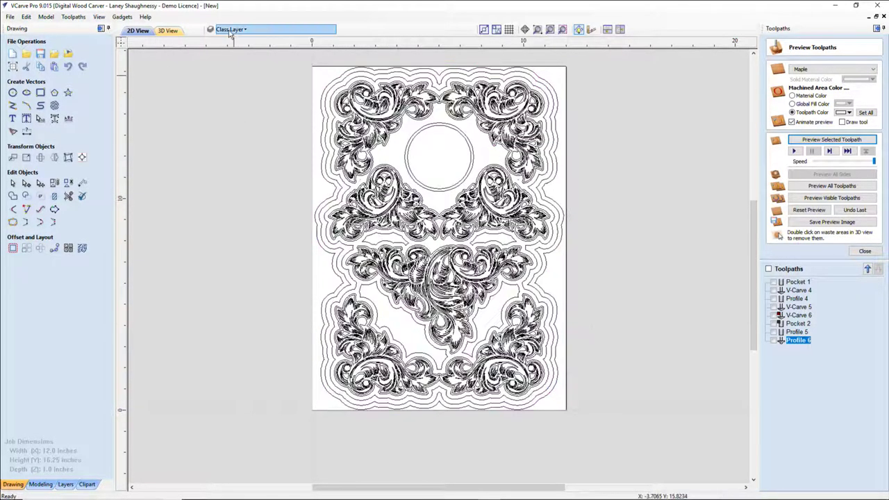
pyautogui.click(254, 91)
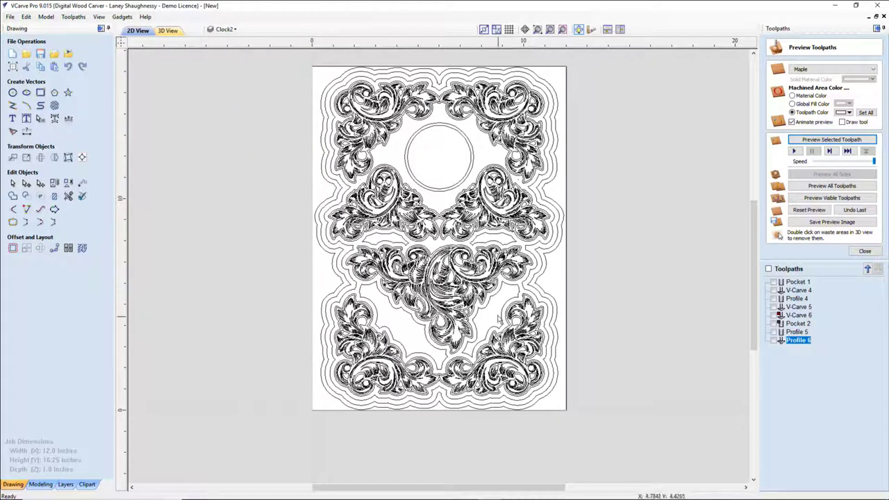
# Step: Select the outer offset borders and the lower scroll group and delete them
pyautogui.click(457, 297)
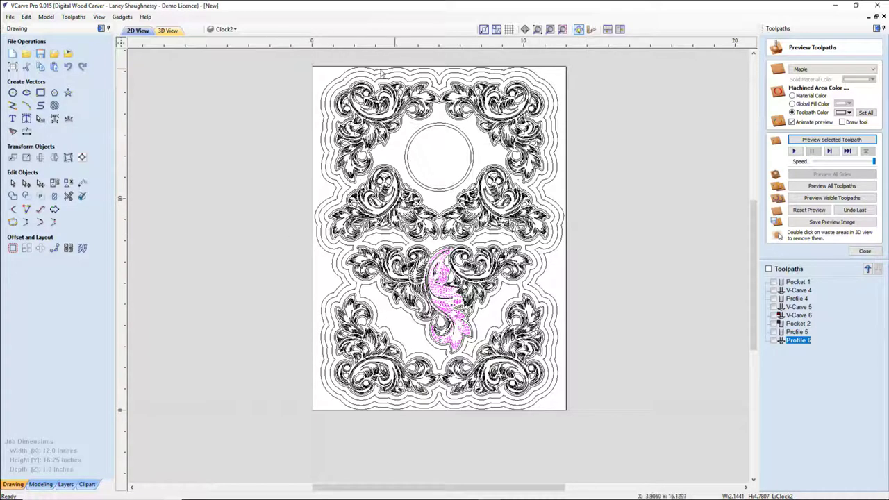
pyautogui.click(361, 60)
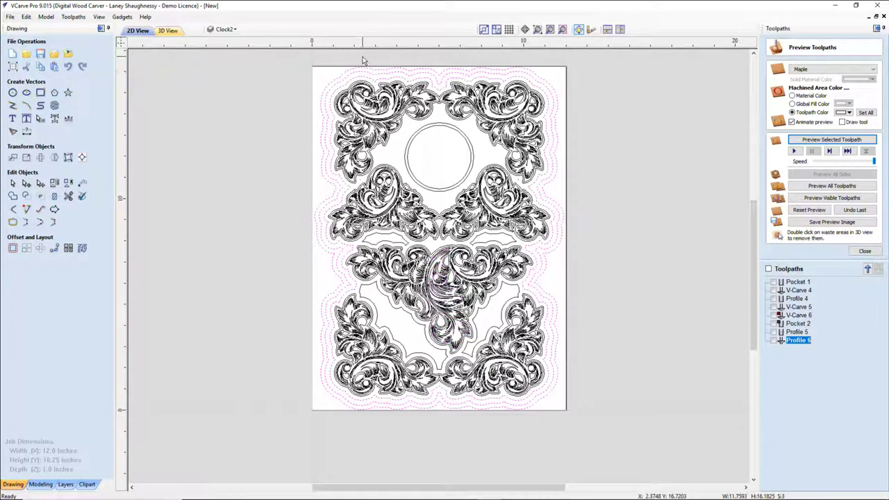
pyautogui.click(353, 69)
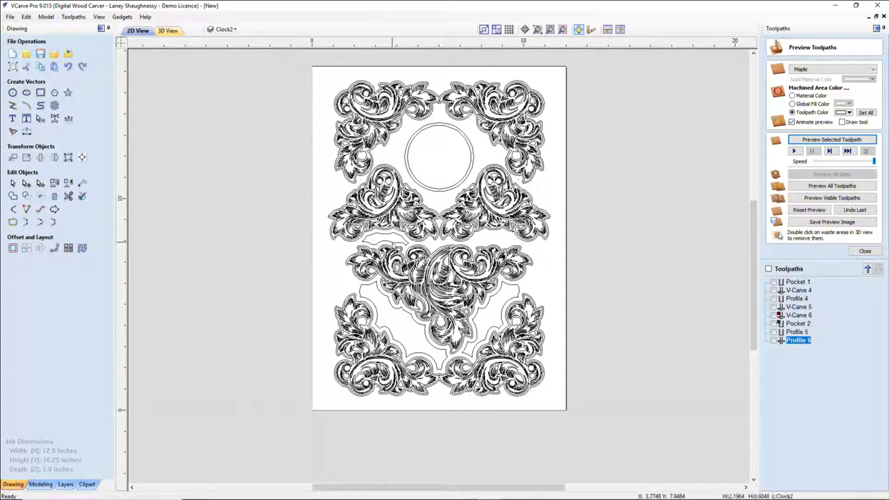
pyautogui.click(383, 299)
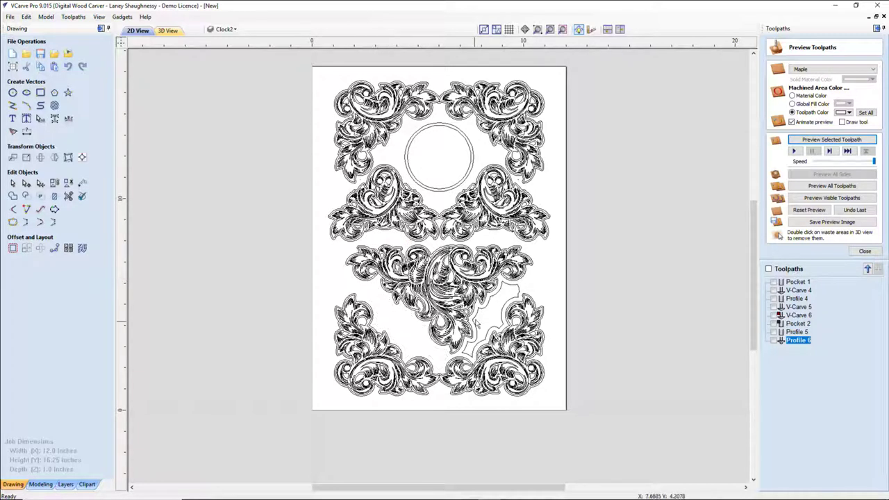
pyautogui.keyDown('shift'); pyautogui.click(477, 318); pyautogui.keyUp('shift')
pyautogui.click(450, 299)
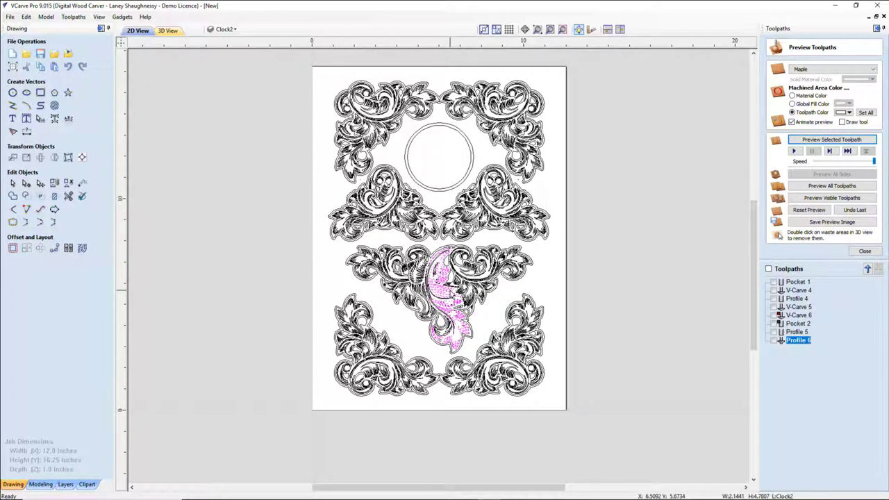
pyautogui.moveTo(274, 245); pyautogui.dragTo(605, 444)
pyautogui.press('Delete')
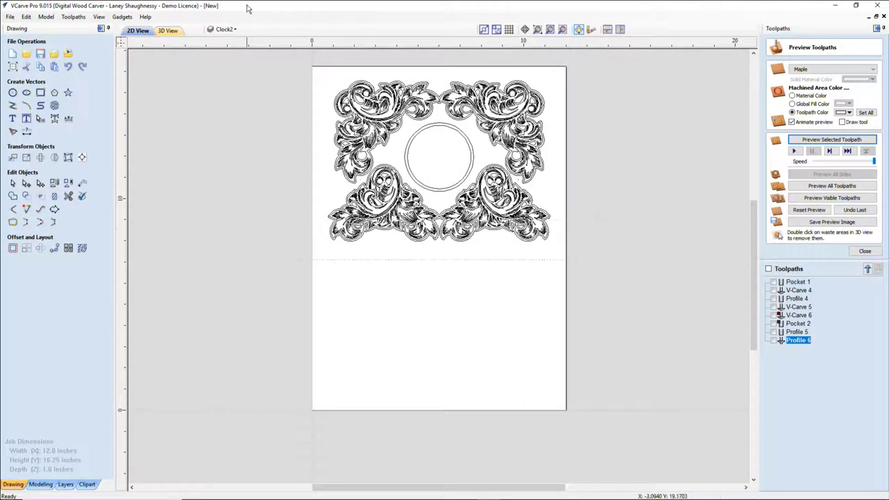
# Step: Select all and make a mirrored copy flipped vertically about the job center
pyautogui.hotkey('ctrl', 'a')
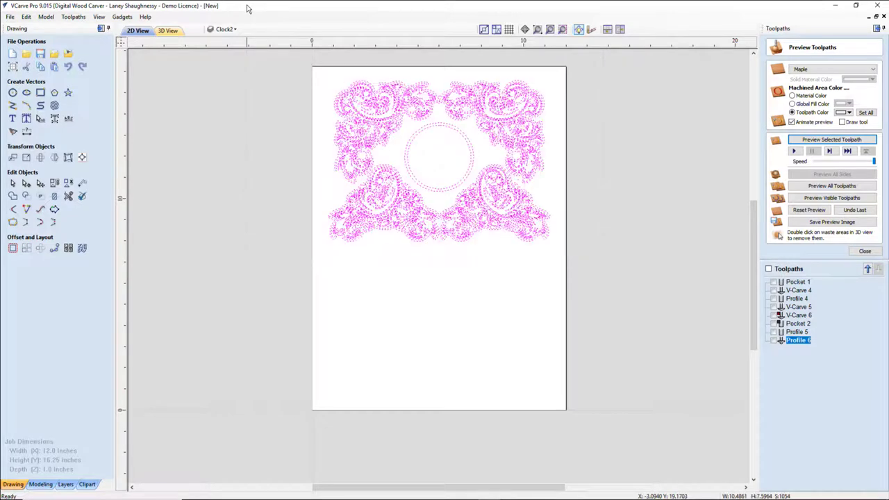
pyautogui.click(53, 156)
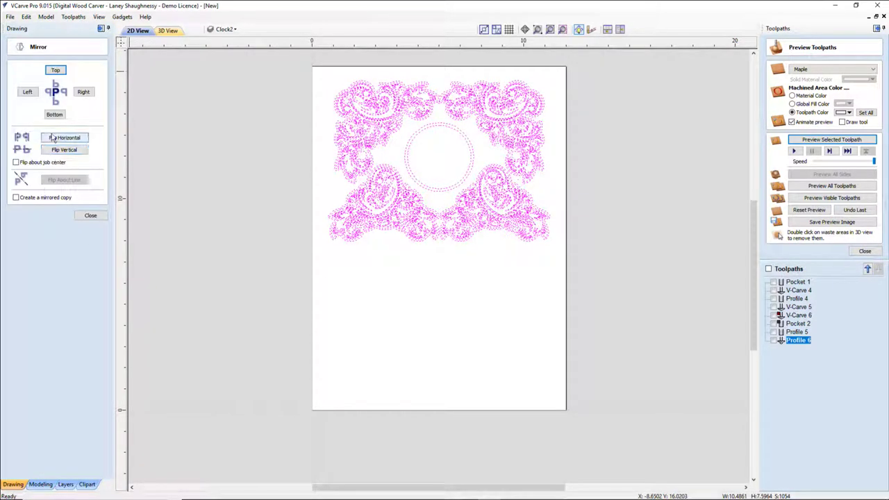
pyautogui.click(16, 197)
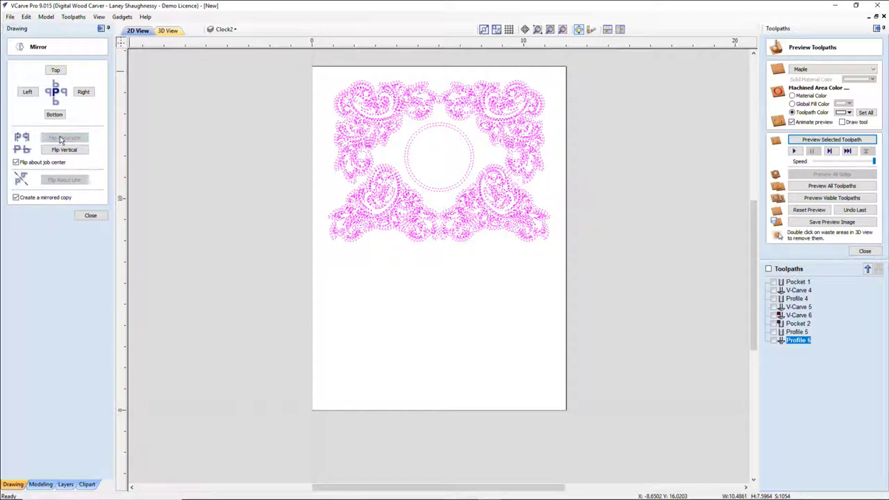
pyautogui.click(64, 138)
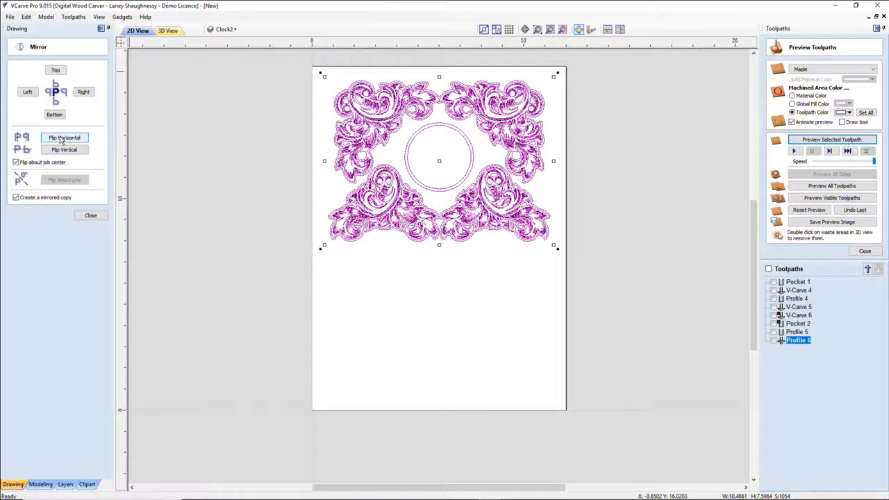
pyautogui.click(65, 150)
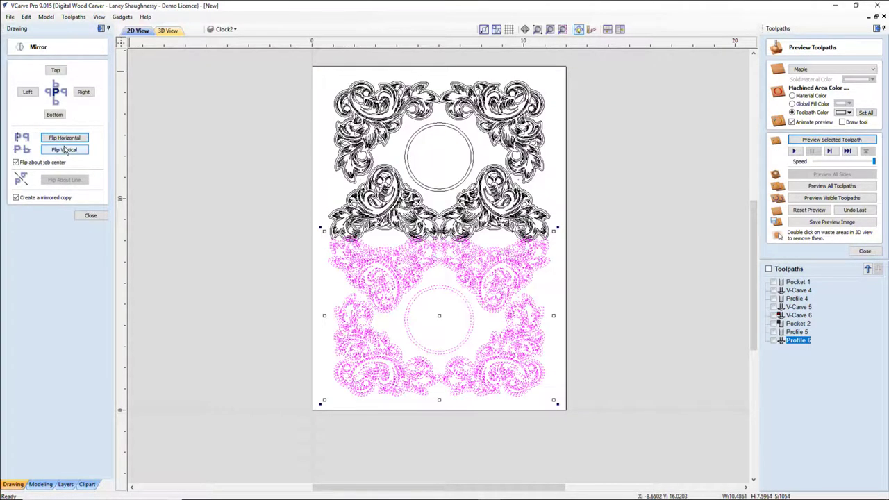
pyautogui.click(90, 215)
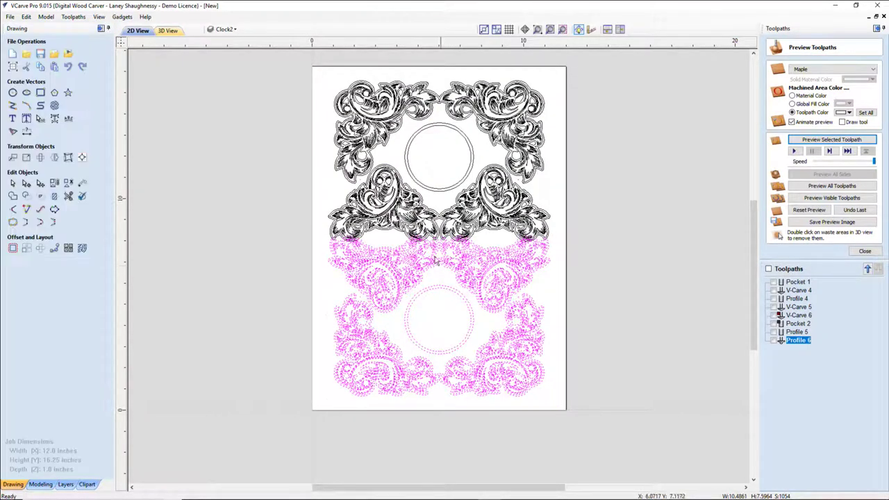
# Step: Centre the mirrored scrollwork with Align to Material, then deselect it
pyautogui.scroll(1, 434, 259)
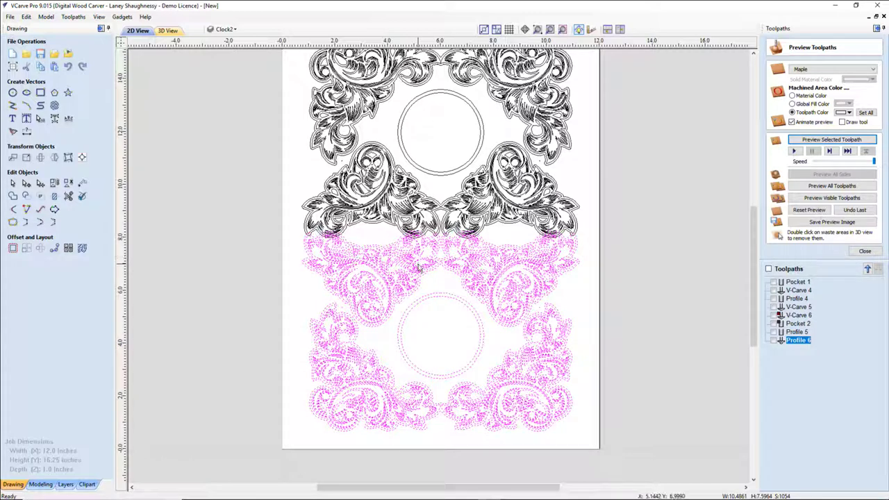
pyautogui.scroll(1, 418, 267)
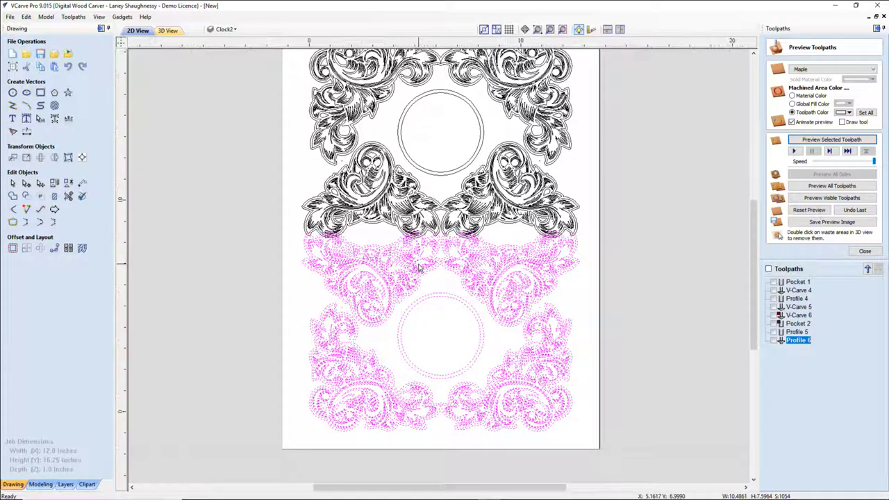
pyautogui.scroll(-1, 419, 267)
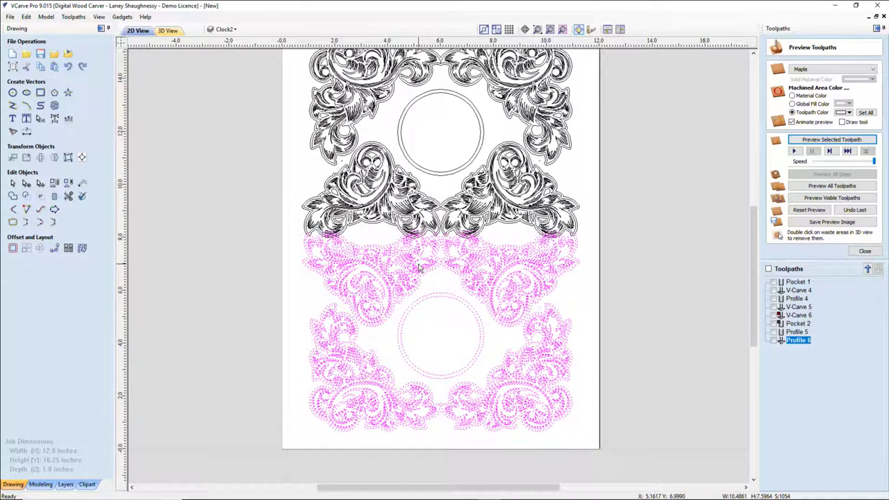
pyautogui.scroll(-3, 418, 268)
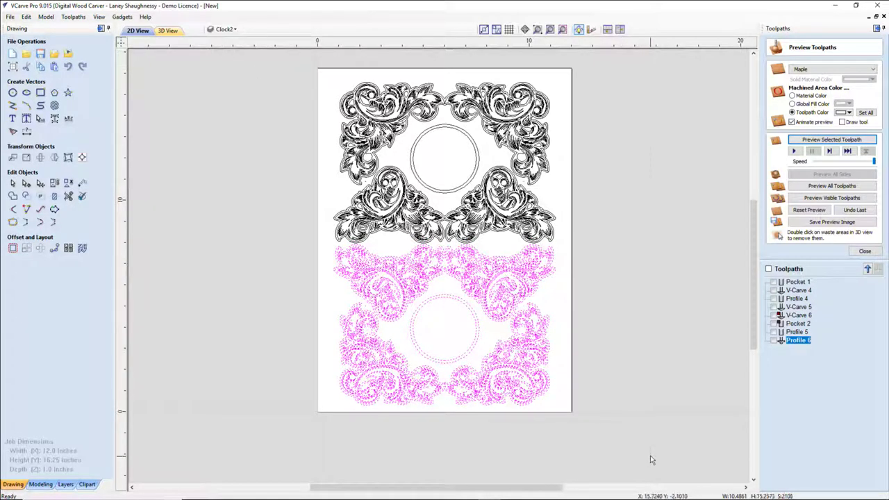
pyautogui.click(68, 158)
pyautogui.click(84, 217)
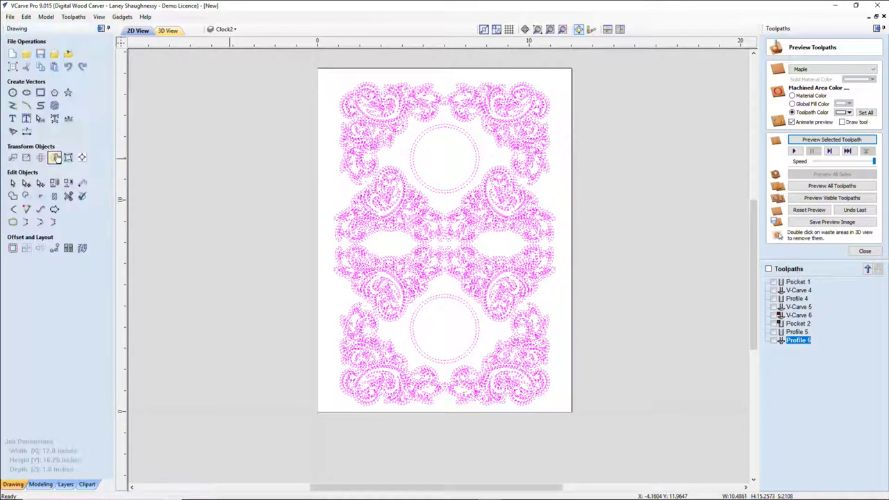
pyautogui.click(80, 156)
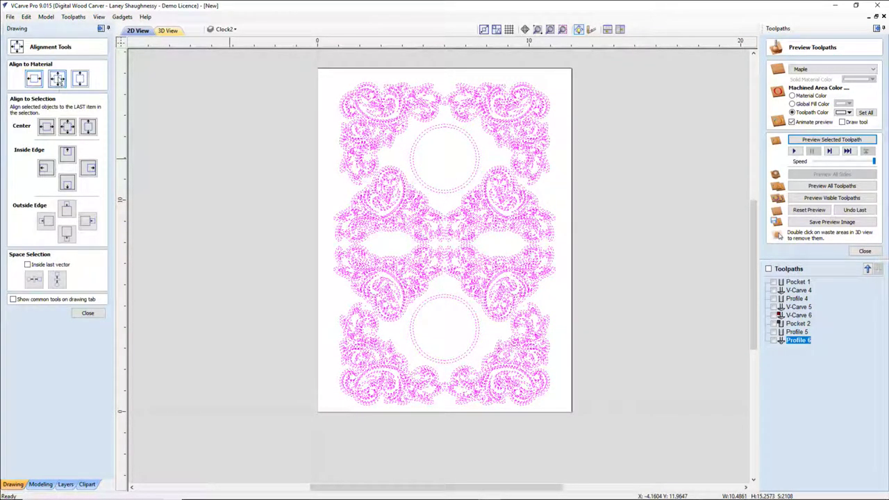
pyautogui.click(59, 78)
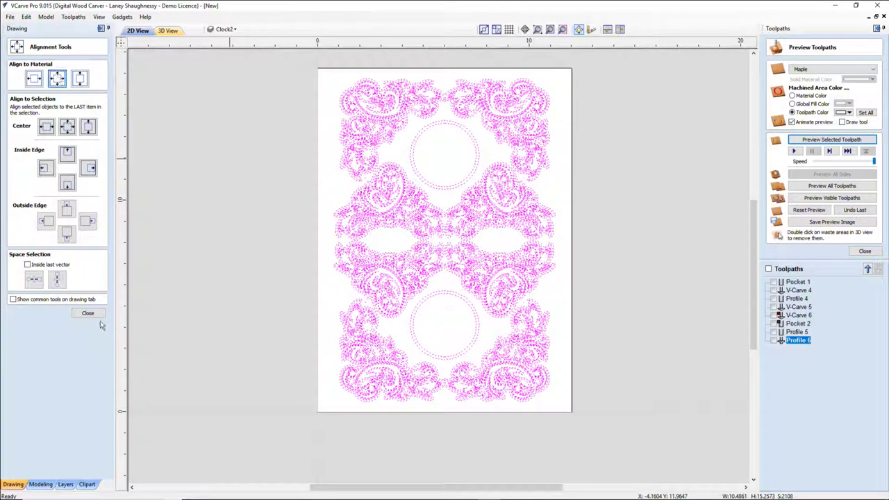
pyautogui.press('Escape')
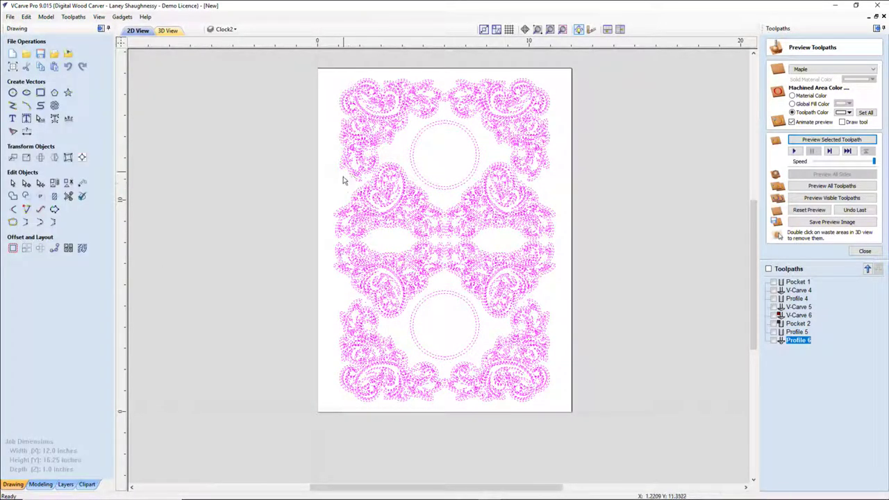
pyautogui.press('Escape')
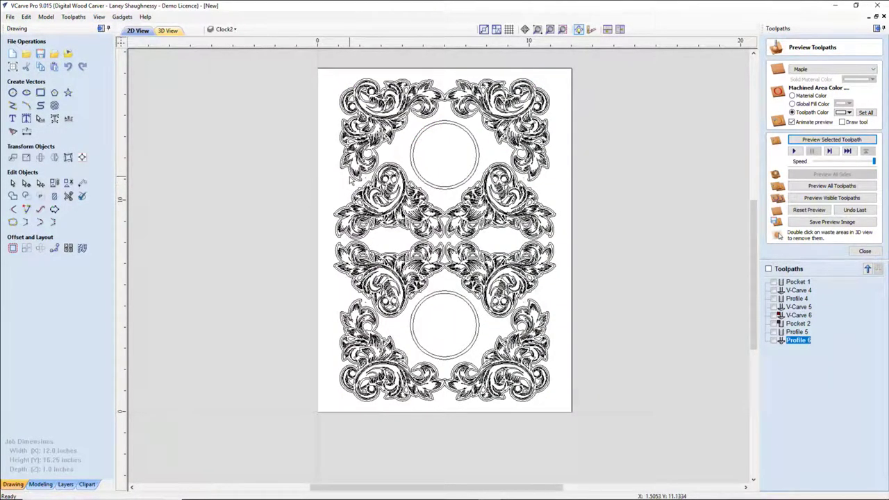
# Step: Offset the four ornament groups outwards by 0.25 inches
pyautogui.click(352, 180)
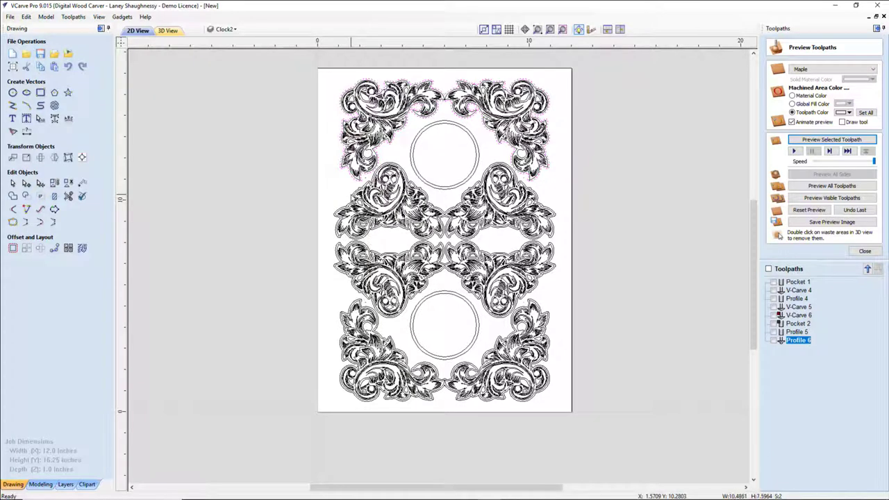
pyautogui.keyDown('shift'); pyautogui.click(352, 203); pyautogui.keyUp('shift')
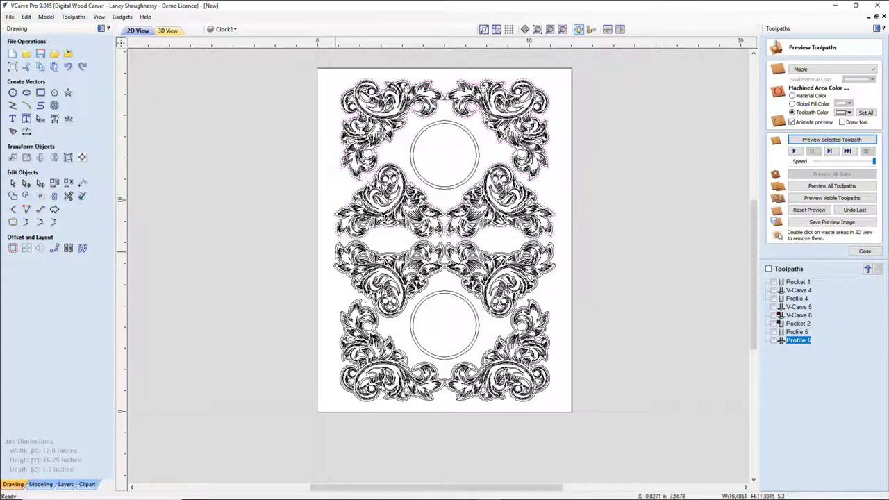
pyautogui.keyDown('shift'); pyautogui.click(335, 257); pyautogui.keyUp('shift')
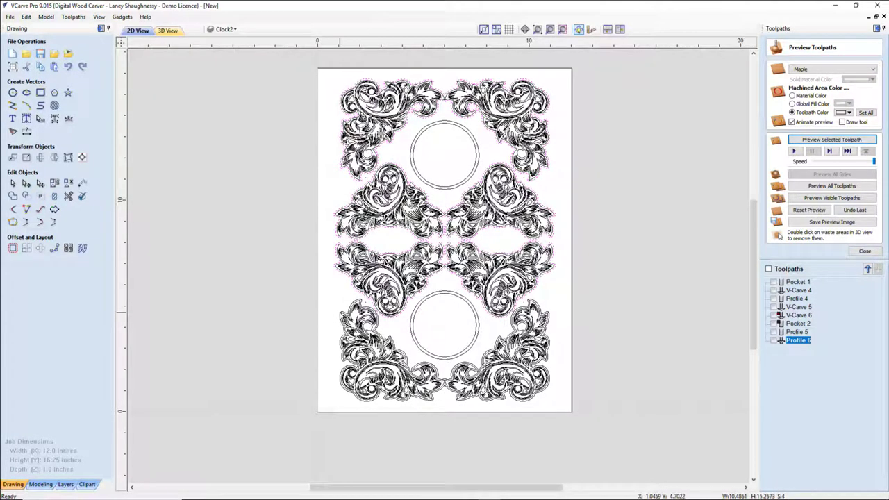
pyautogui.keyDown('shift'); pyautogui.click(342, 318); pyautogui.keyUp('shift')
pyautogui.click(13, 248)
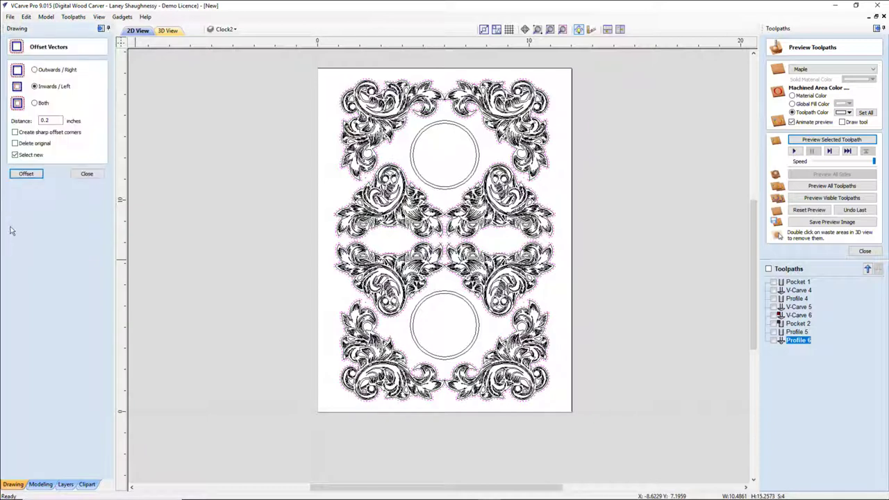
pyautogui.click(50, 121)
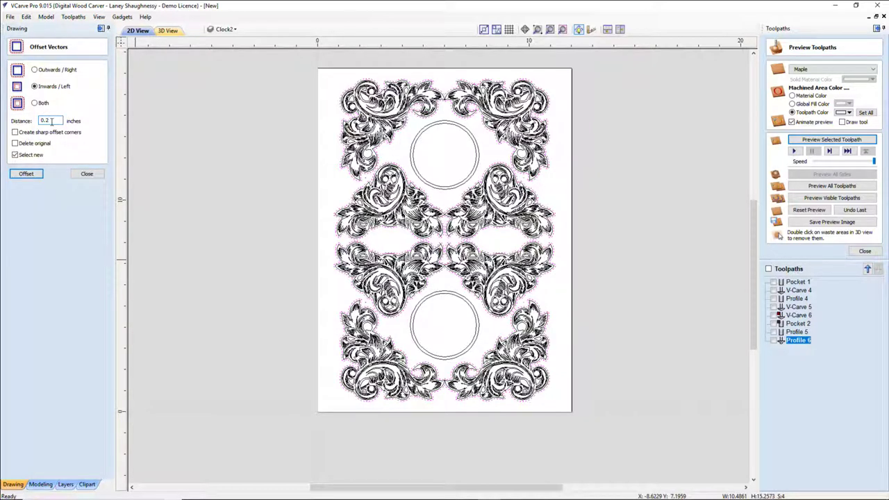
pyautogui.click(30, 177)
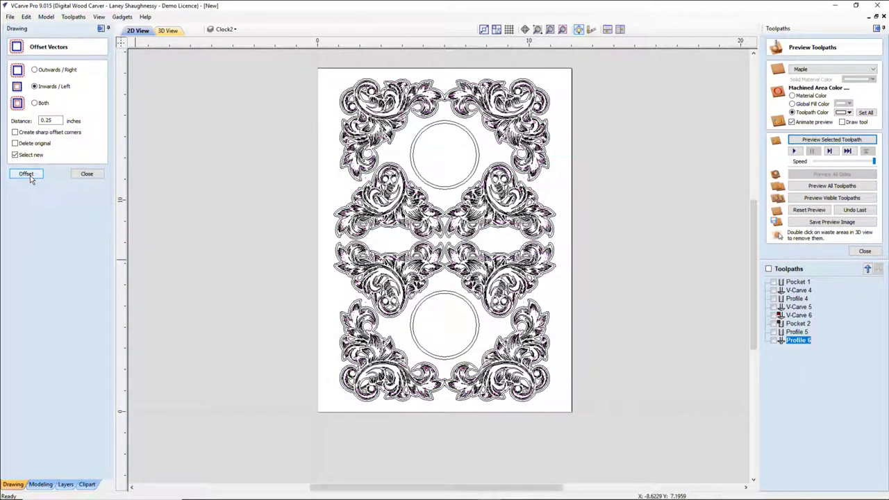
pyautogui.click(28, 175)
pyautogui.click(34, 70)
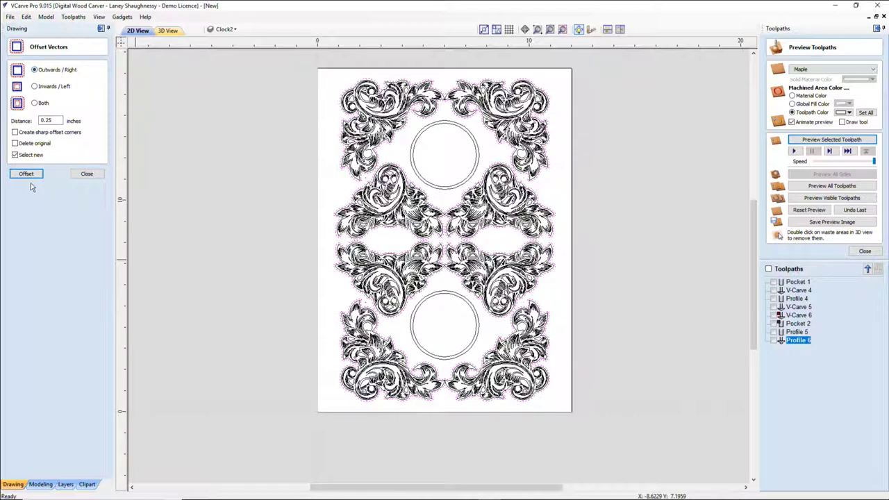
pyautogui.click(29, 176)
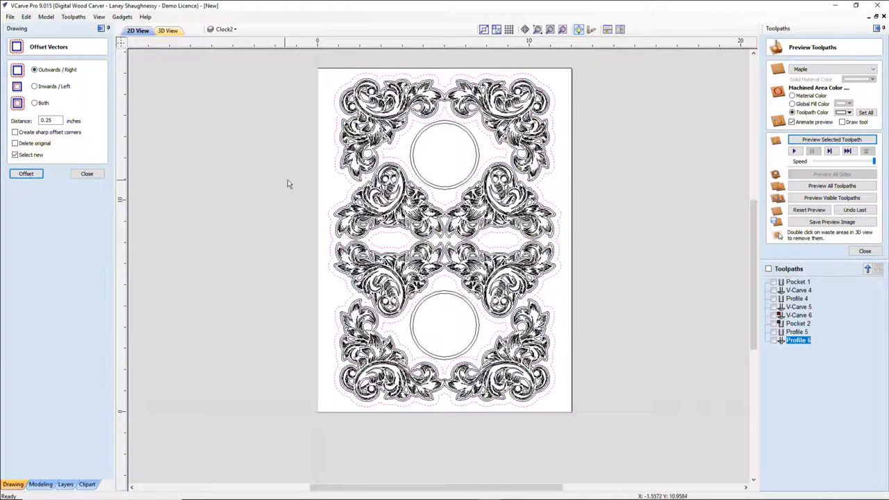
# Step: Offset the outer outline again outwards at 0.2 inches
pyautogui.click(340, 193)
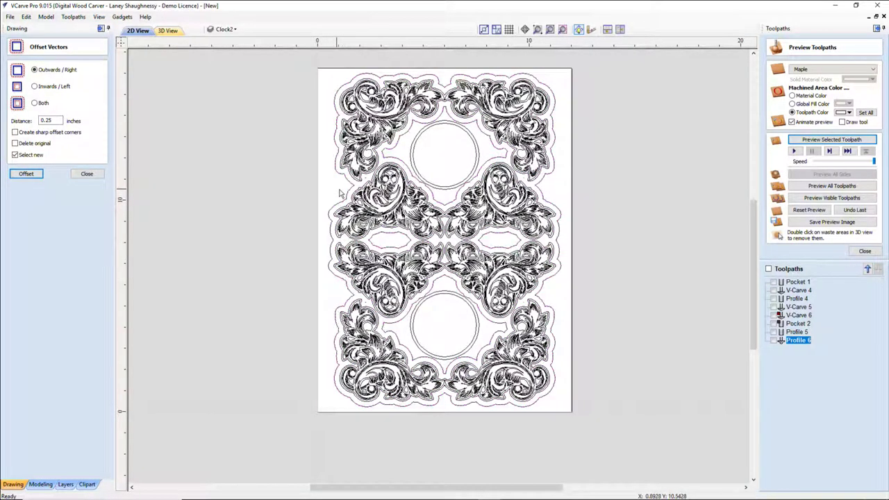
pyautogui.click(344, 195)
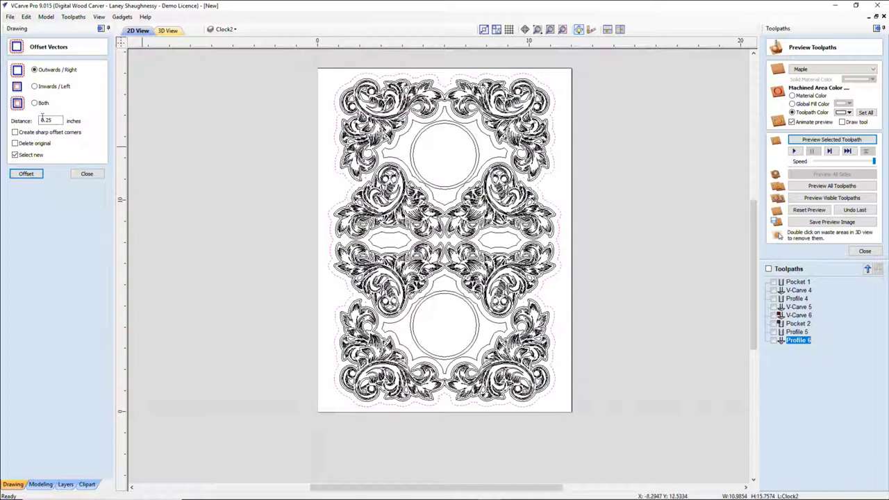
pyautogui.click(43, 119)
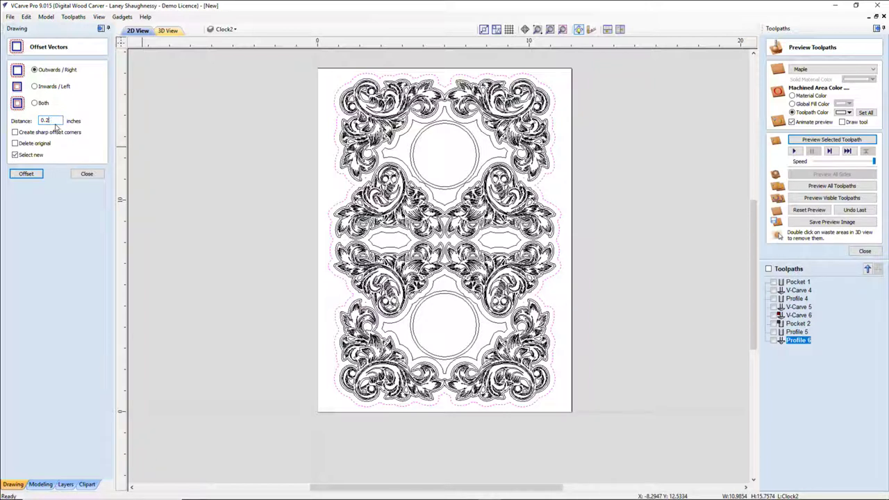
pyautogui.click(23, 175)
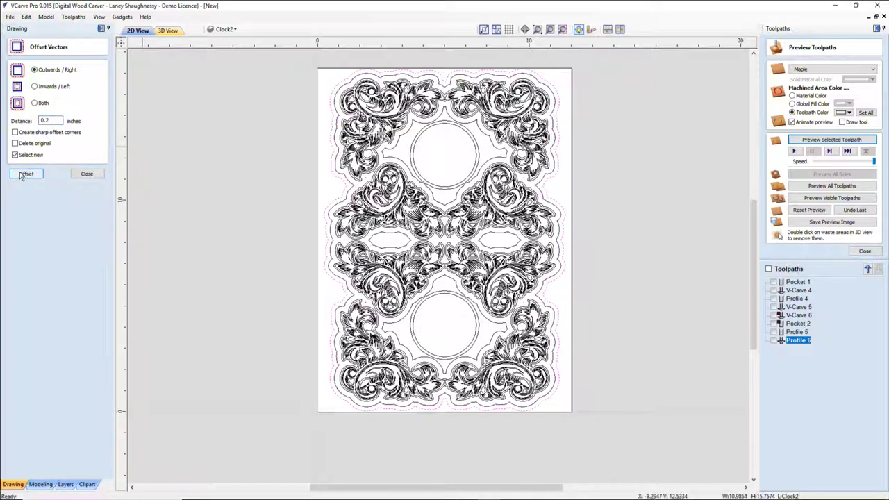
pyautogui.click(19, 175)
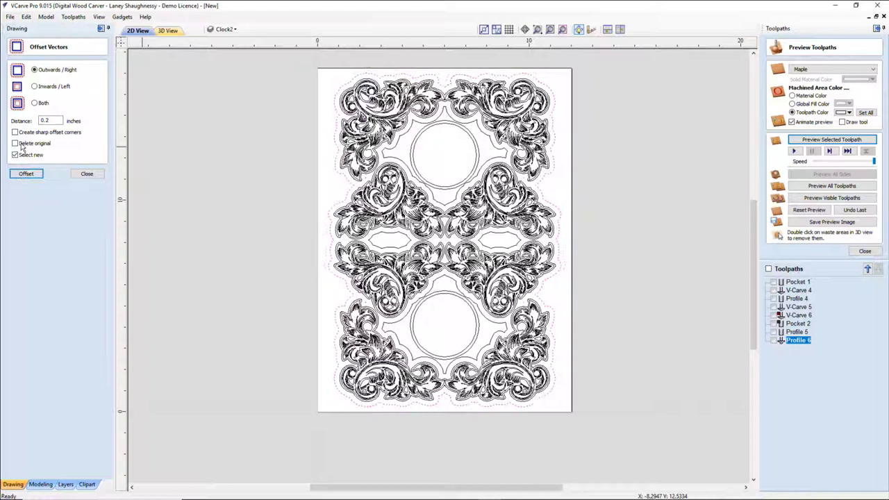
pyautogui.click(51, 120)
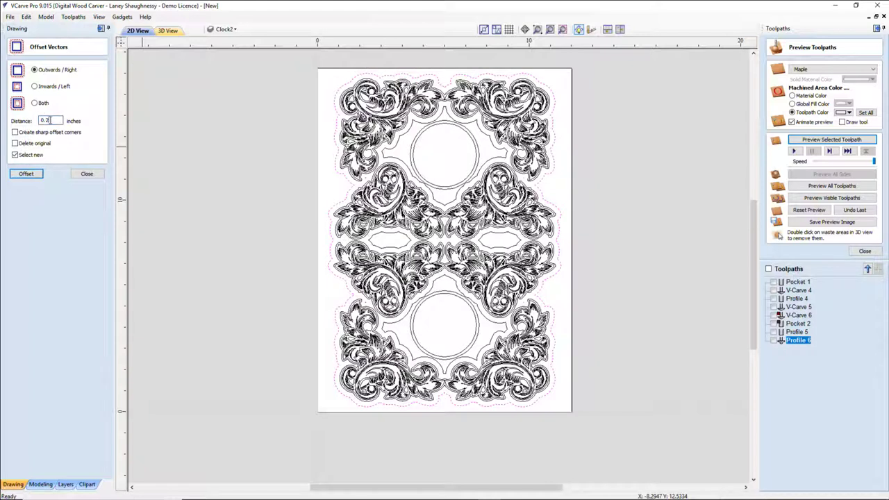
pyautogui.click(26, 175)
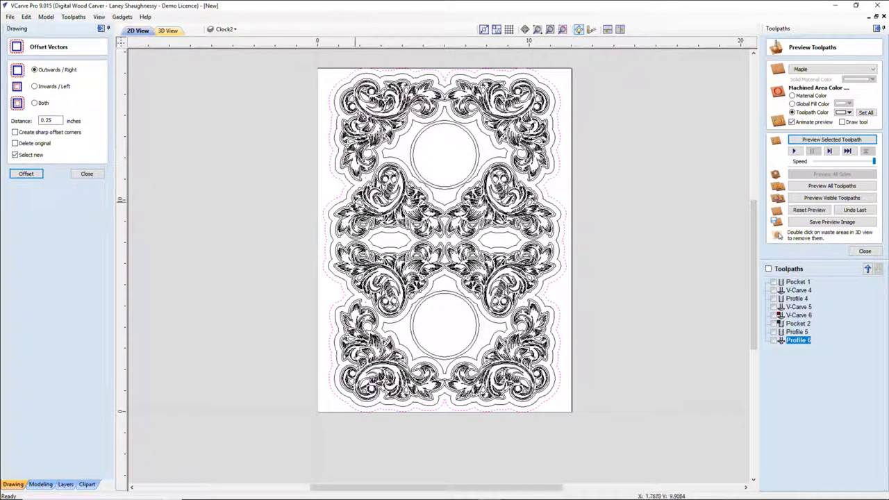
pyautogui.click(54, 121)
# Step: Add another 0.20-inch outer outline and select everything except the two circles
pyautogui.click(35, 175)
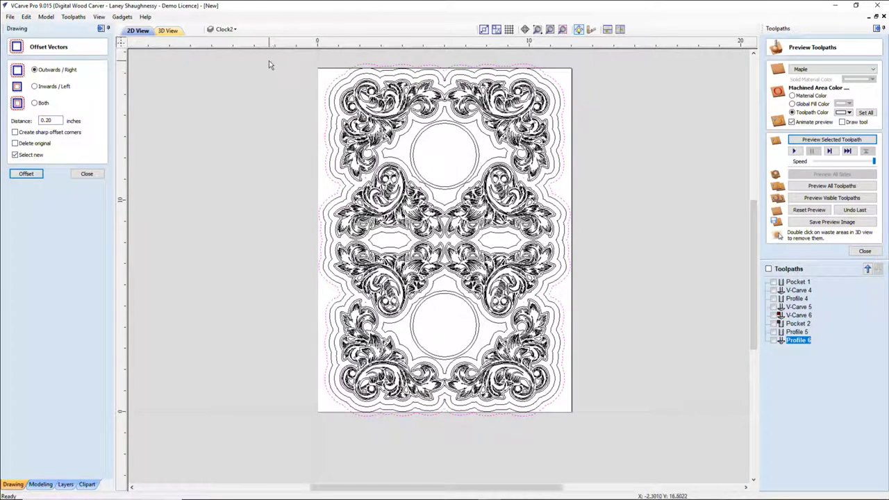
pyautogui.moveTo(269, 61); pyautogui.dragTo(623, 445)
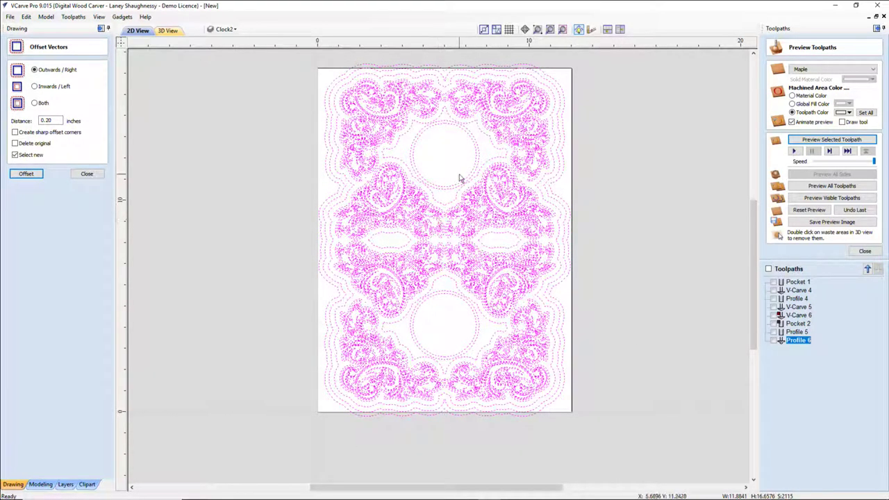
pyautogui.keyDown('shift'); pyautogui.click(475, 151); pyautogui.keyUp('shift')
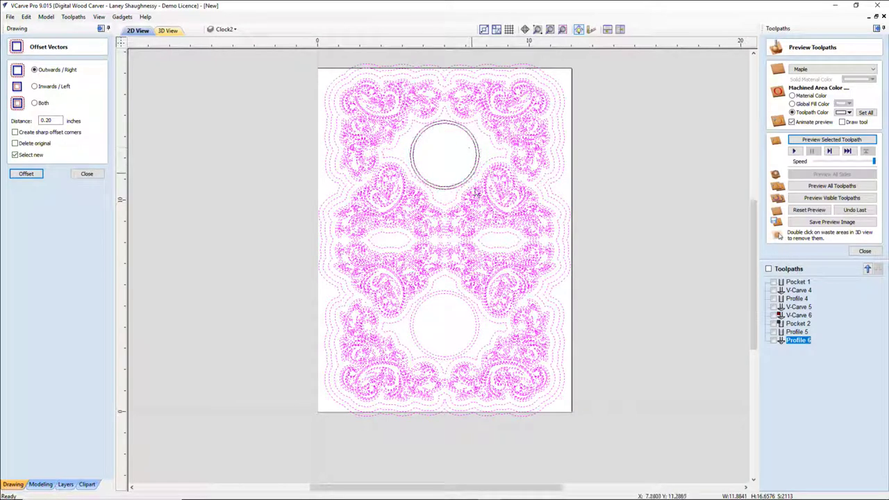
pyautogui.keyDown('shift'); pyautogui.click(468, 330); pyautogui.keyUp('shift')
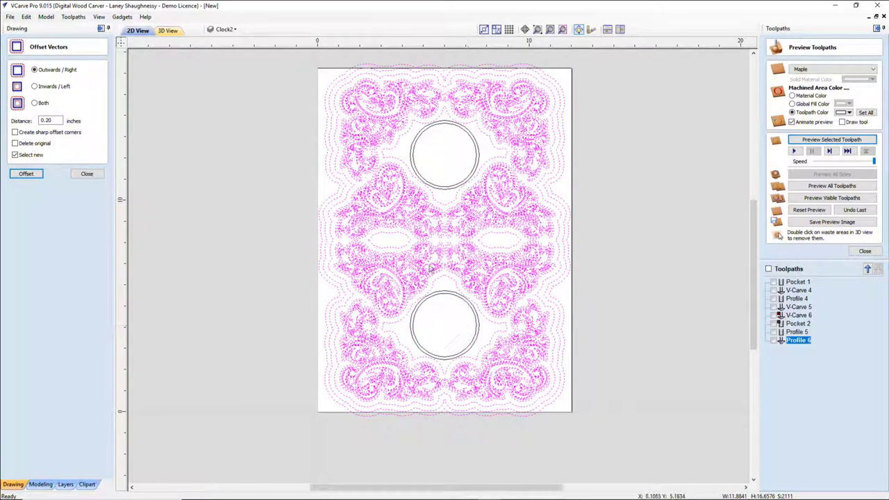
pyautogui.click(333, 79)
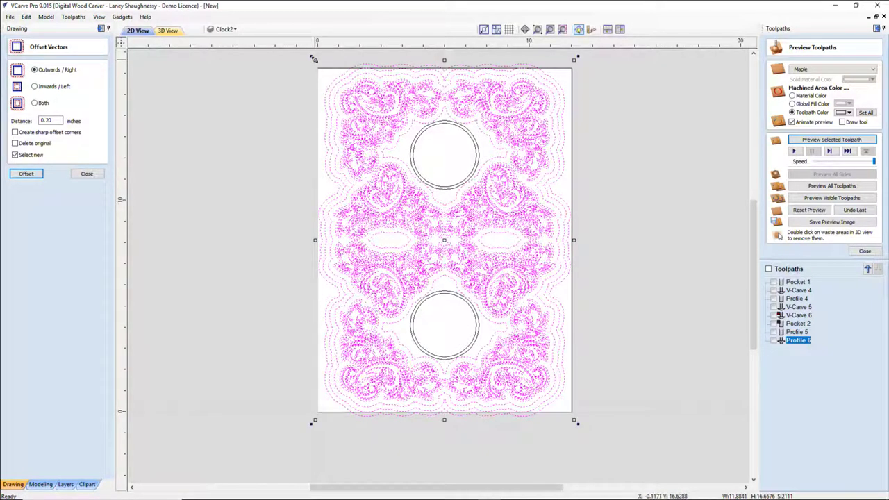
pyautogui.moveTo(314, 60); pyautogui.dragTo(314, 60)
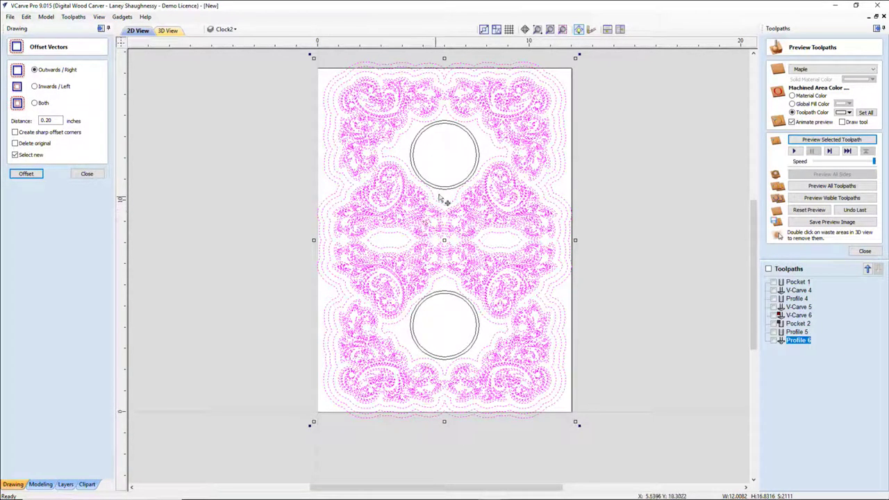
pyautogui.click(313, 58)
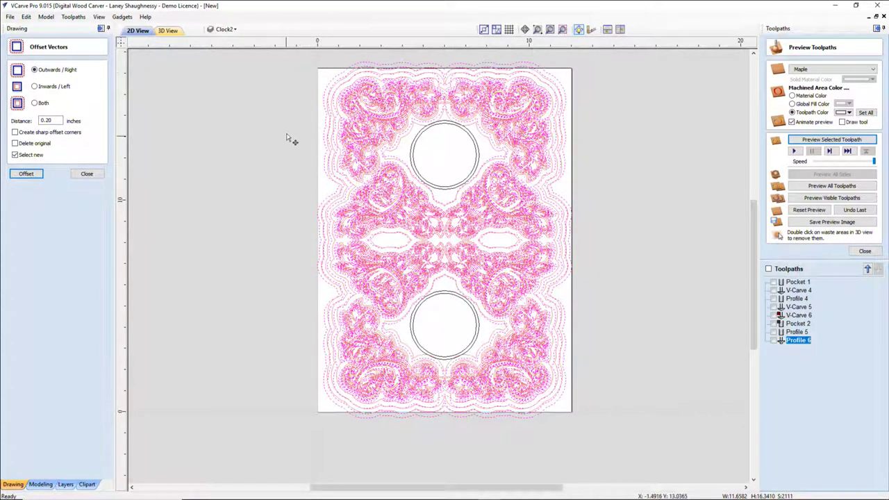
pyautogui.hotkey('ctrl', 'a')
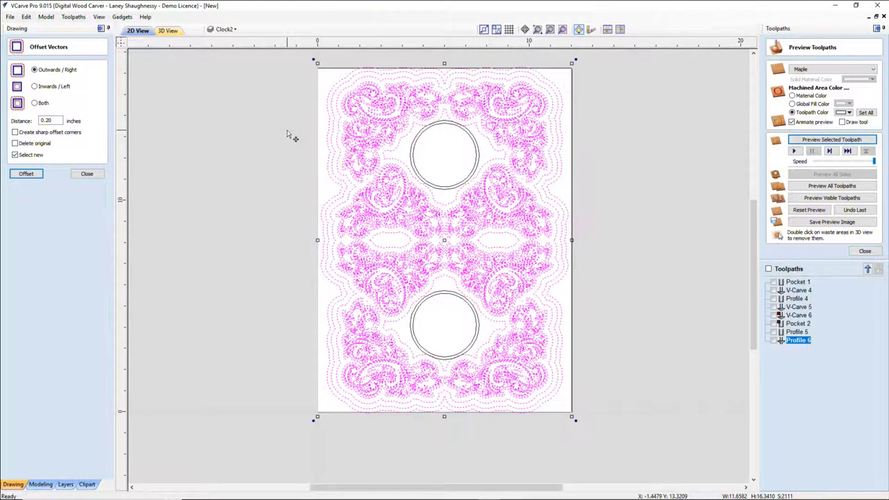
# Step: Set the whole design's height to 16.125 inches, then clear the selection
pyautogui.click(85, 175)
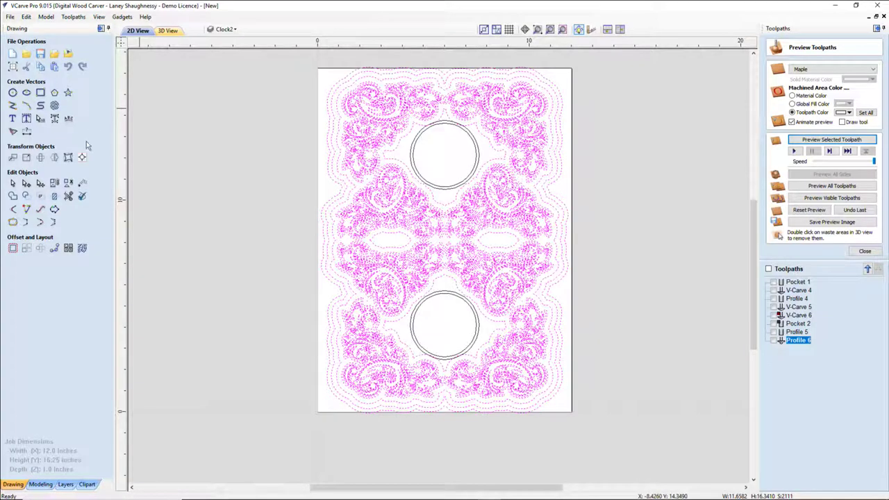
pyautogui.hotkey('ctrl', 'a')
pyautogui.click(26, 157)
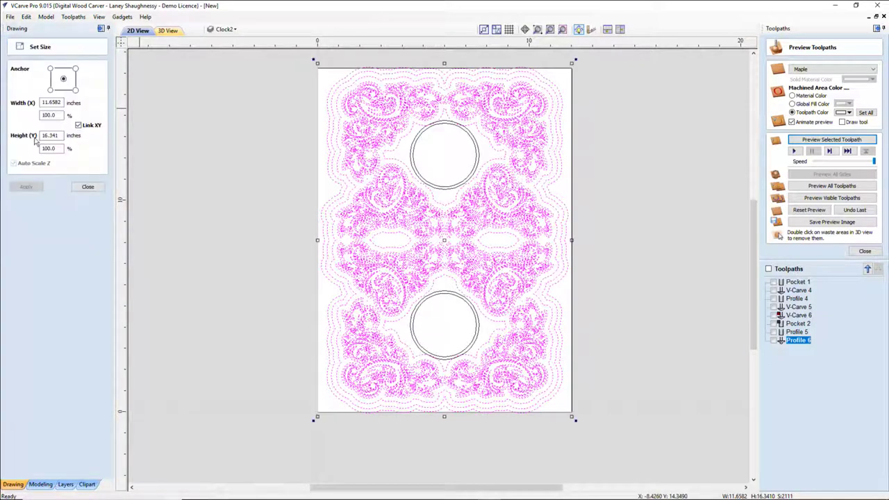
pyautogui.moveTo(40, 102); pyautogui.dragTo(74, 103)
pyautogui.moveTo(63, 103); pyautogui.dragTo(52, 104)
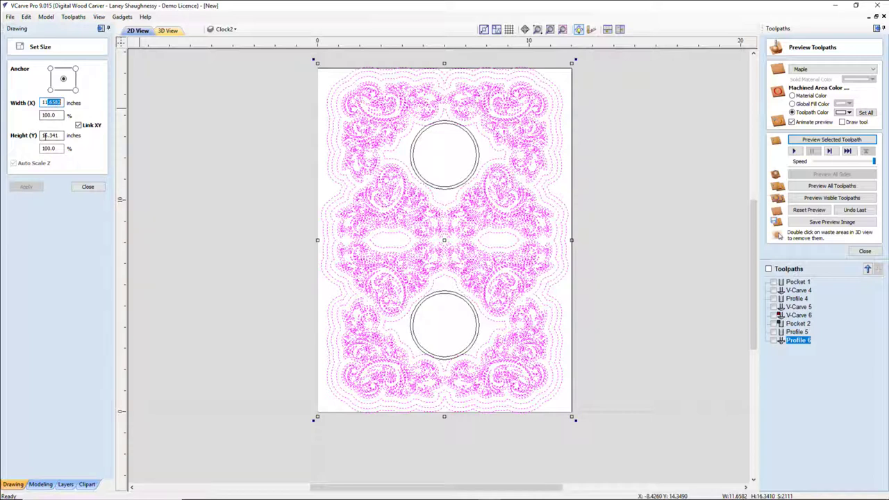
pyautogui.moveTo(50, 135); pyautogui.dragTo(66, 136)
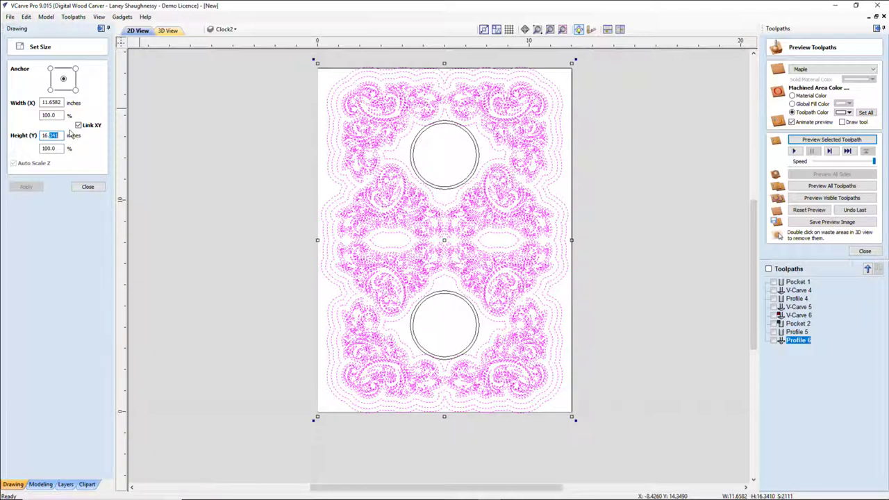
pyautogui.write('125')
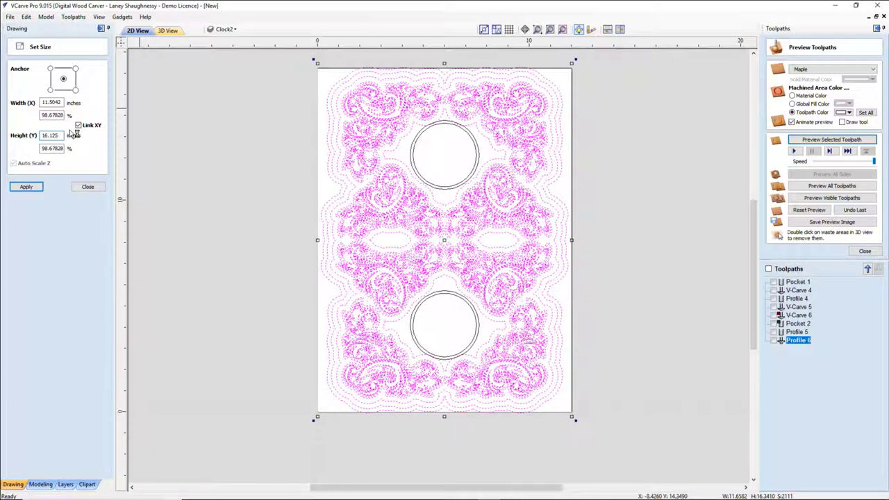
pyautogui.click(22, 189)
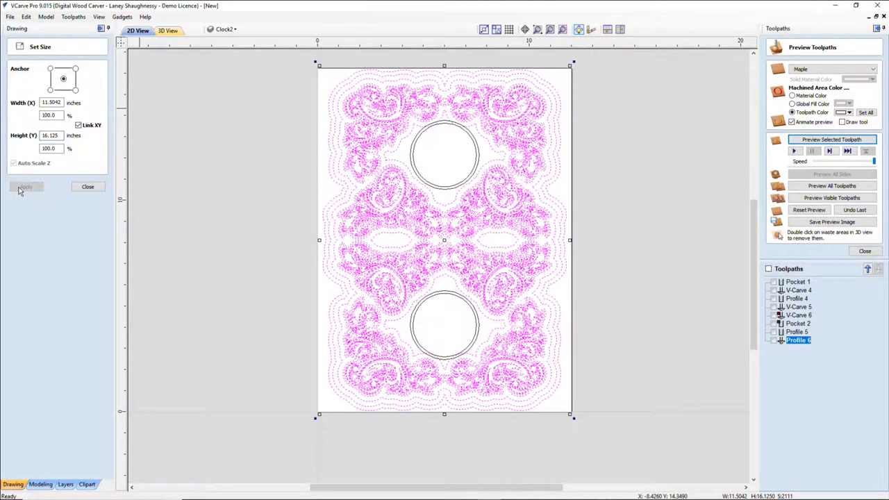
pyautogui.click(88, 188)
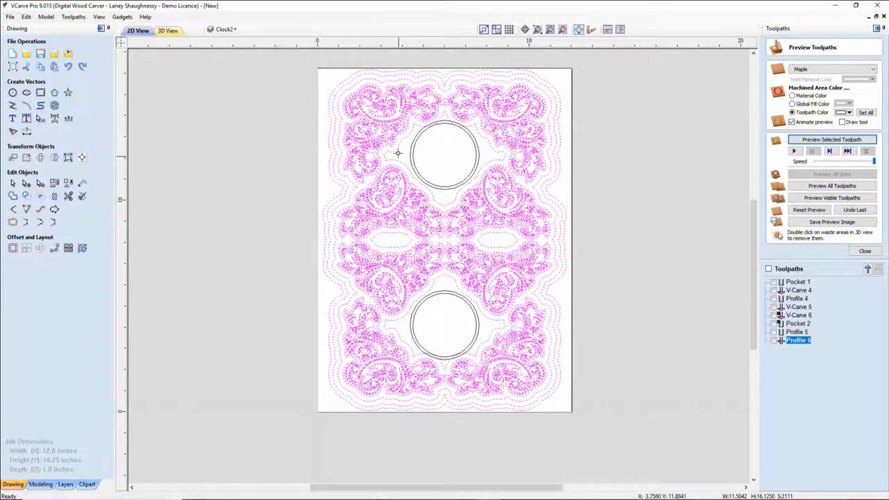
pyautogui.click(397, 150)
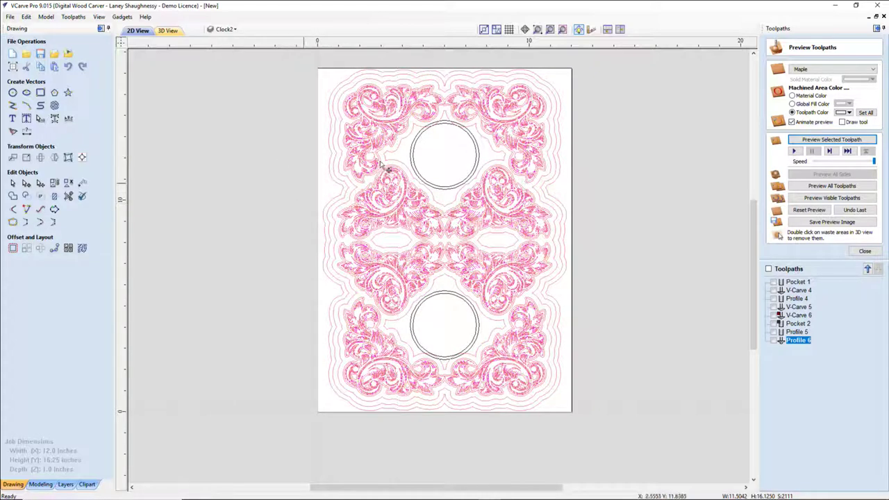
pyautogui.click(174, 175)
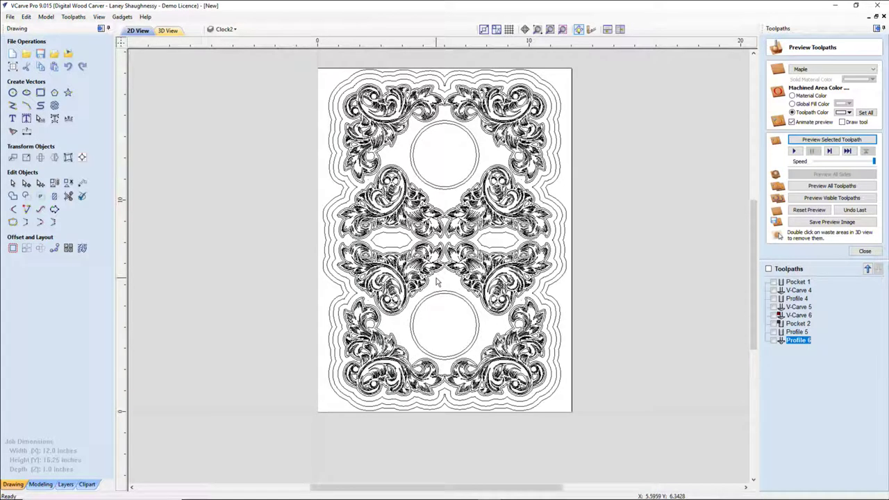
# Step: Recalculate Pocket 2 on both circles and preview it in 3D before returning to 2D
pyautogui.click(796, 327)
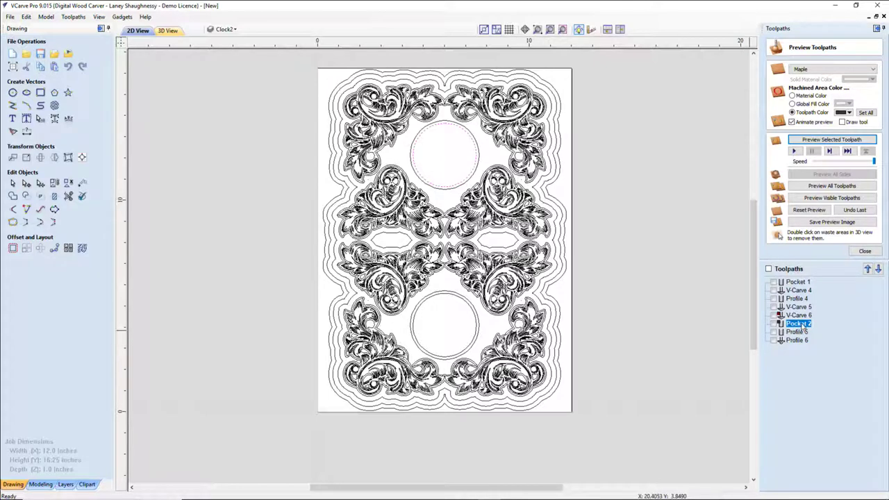
pyautogui.doubleClick(799, 324)
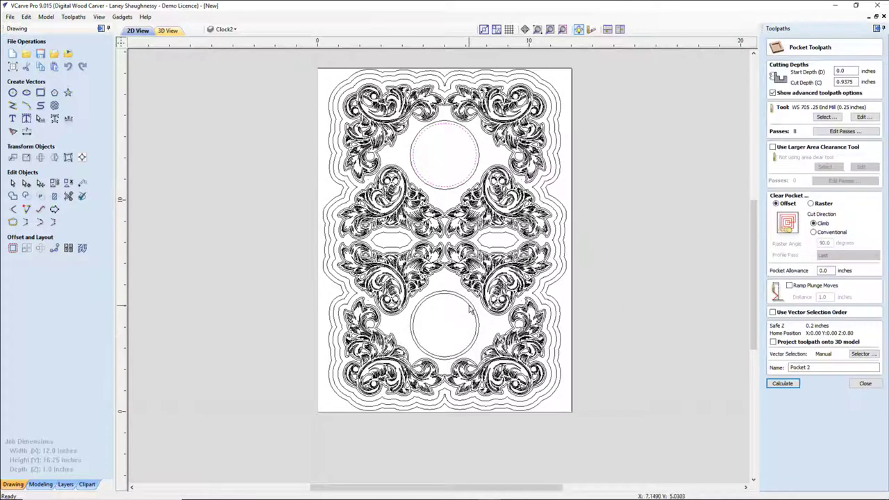
pyautogui.click(789, 385)
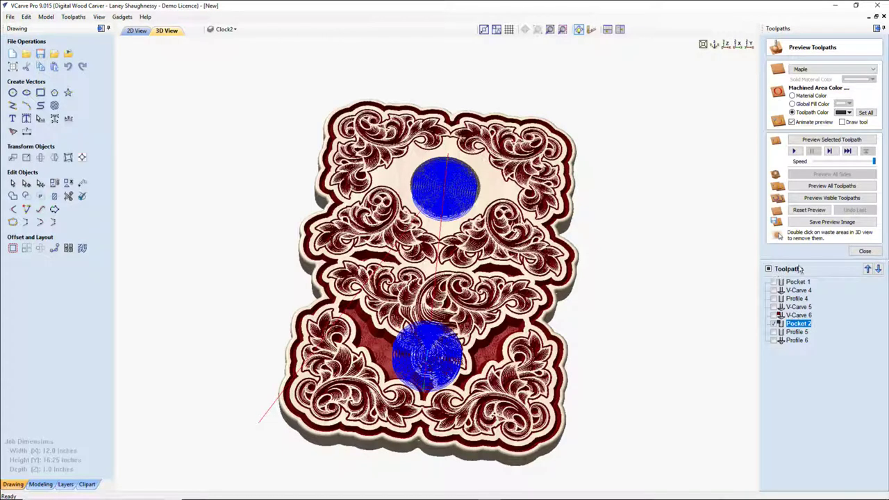
pyautogui.click(809, 212)
pyautogui.click(831, 139)
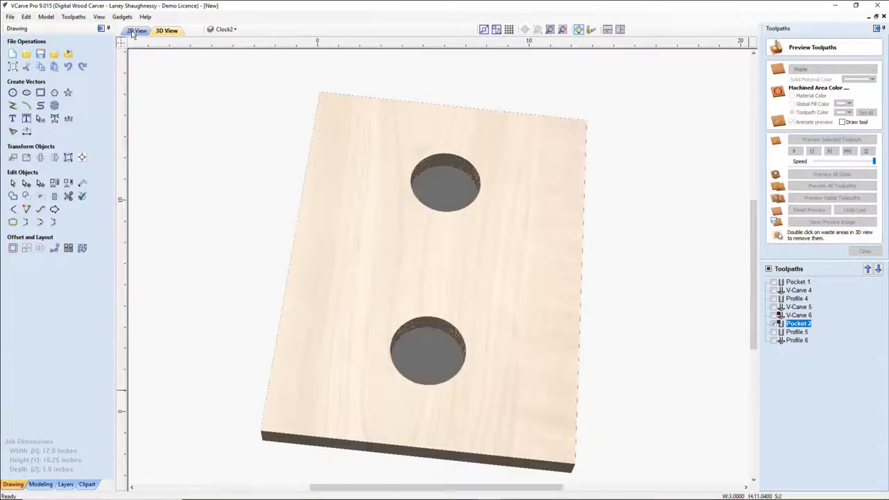
pyautogui.click(133, 32)
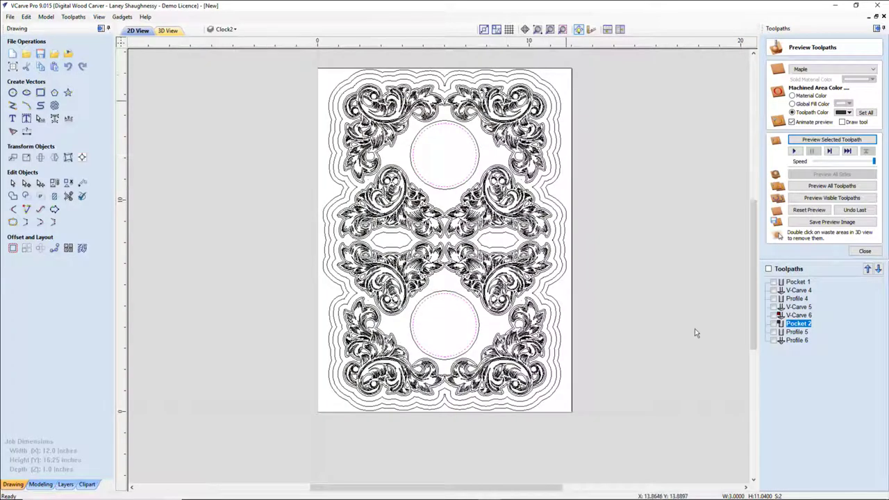
# Step: Calculate V-Carve 6 on all vectors except the outer boundary and two circles
pyautogui.hotkey('ctrl', 'a')
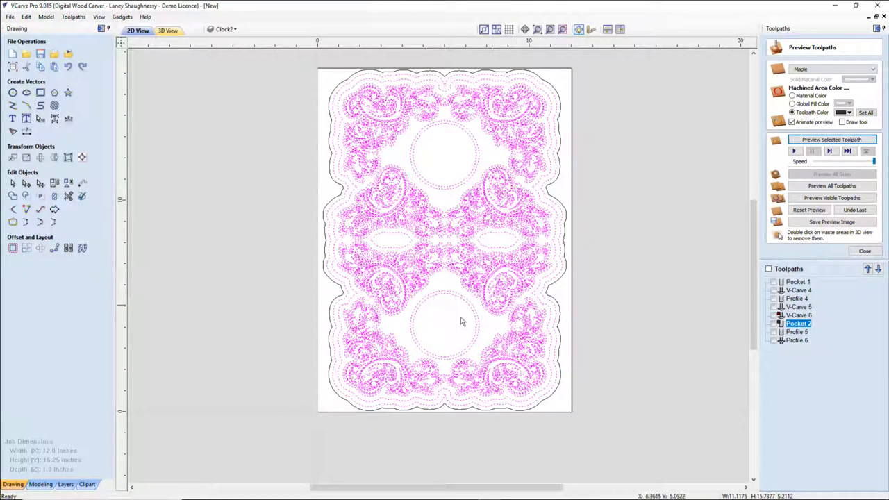
pyautogui.keyDown('ctrl'); pyautogui.click(441, 188); pyautogui.keyUp('ctrl')
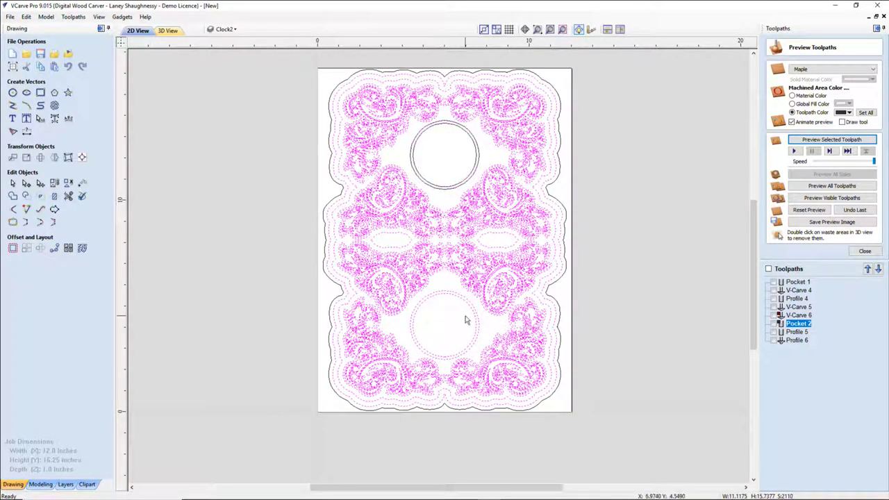
pyautogui.keyDown('ctrl'); pyautogui.click(445, 292); pyautogui.keyUp('ctrl')
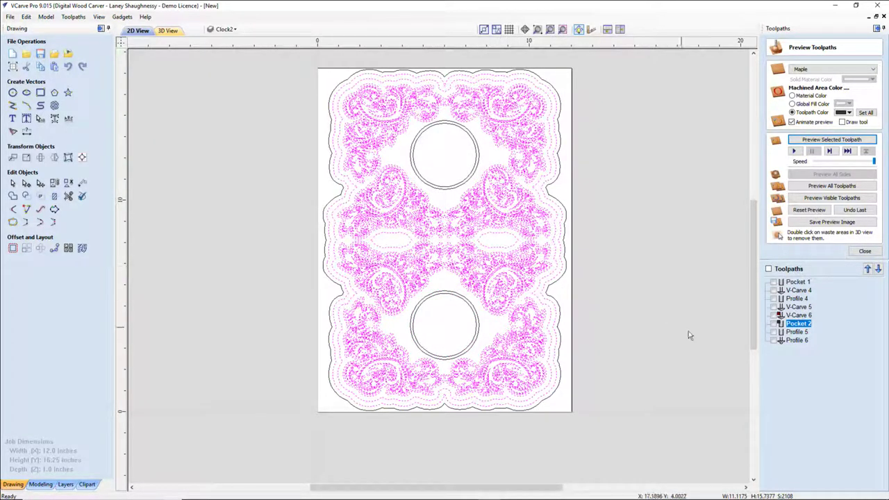
pyautogui.moveTo(792, 336)
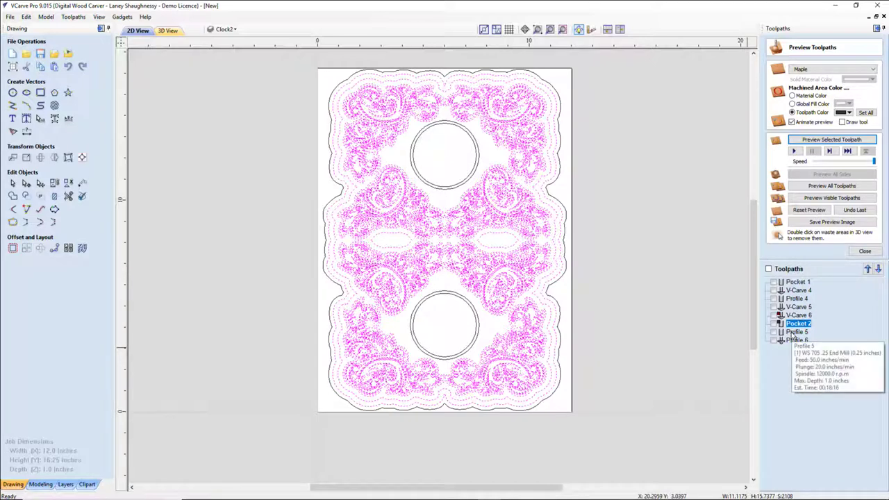
pyautogui.doubleClick(790, 315)
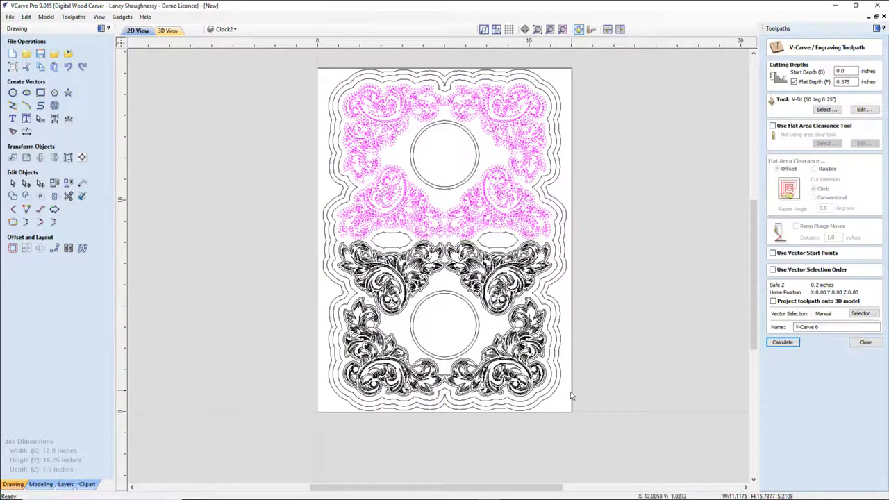
pyautogui.moveTo(558, 401); pyautogui.dragTo(332, 231)
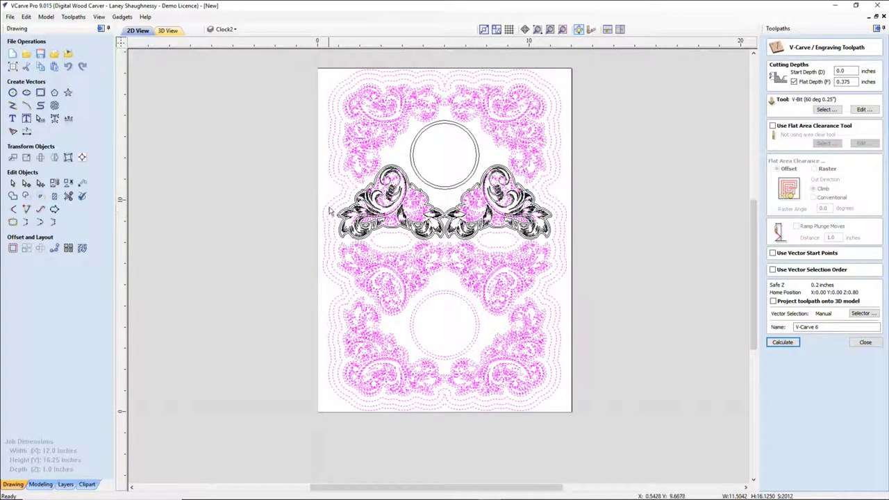
pyautogui.click(275, 195)
pyautogui.hotkey('ctrl', 'a')
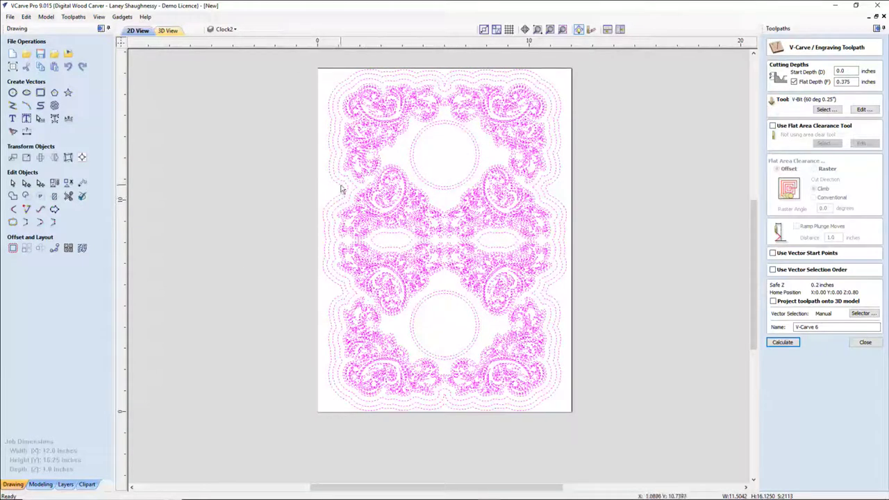
pyautogui.click(452, 184)
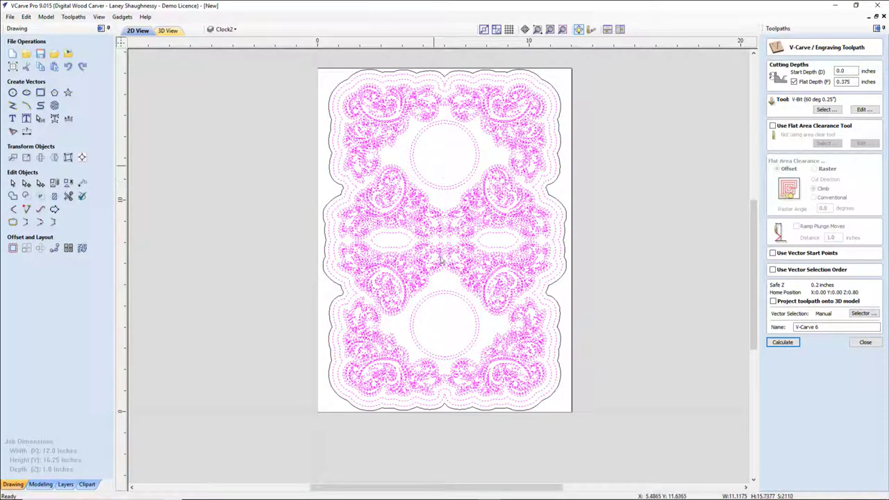
pyautogui.keyDown('shift'); pyautogui.click(445, 187); pyautogui.keyUp('shift')
pyautogui.keyDown('shift'); pyautogui.click(462, 304); pyautogui.keyUp('shift')
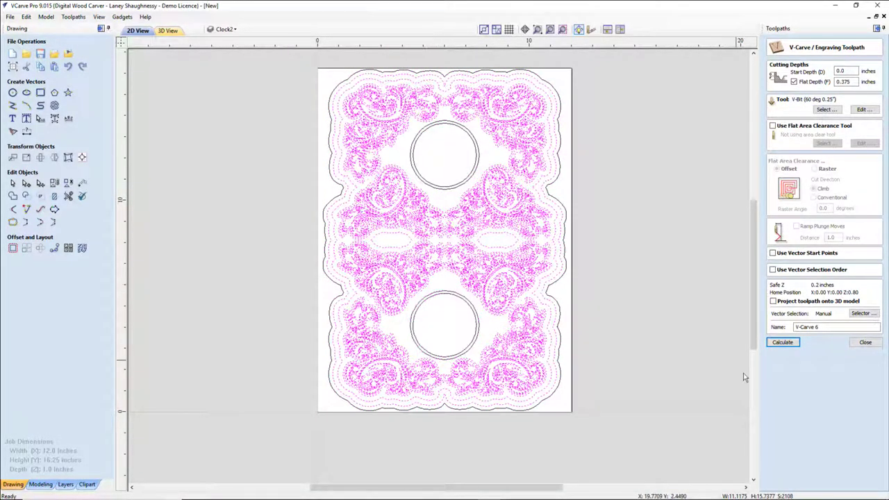
pyautogui.click(782, 343)
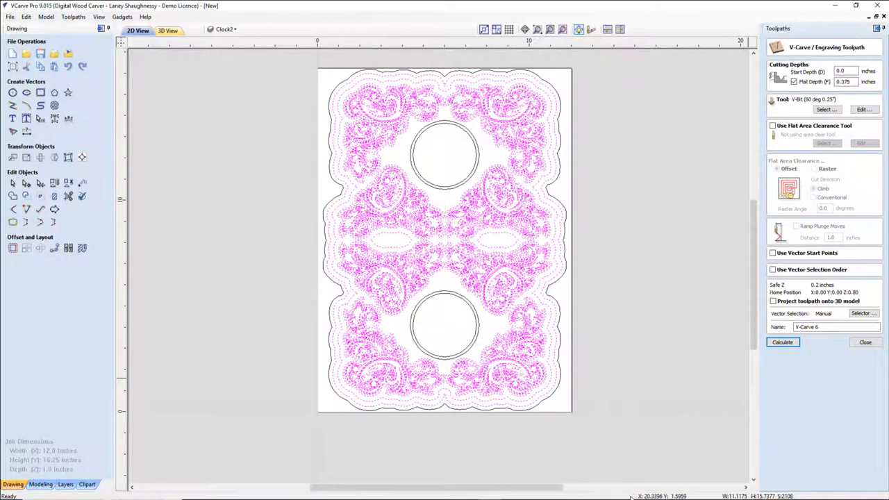
# Step: Drop the two central ovals from the selection and recalculate V-Carve 6
pyautogui.keyDown('shift'); pyautogui.click(504, 249); pyautogui.keyUp('shift')
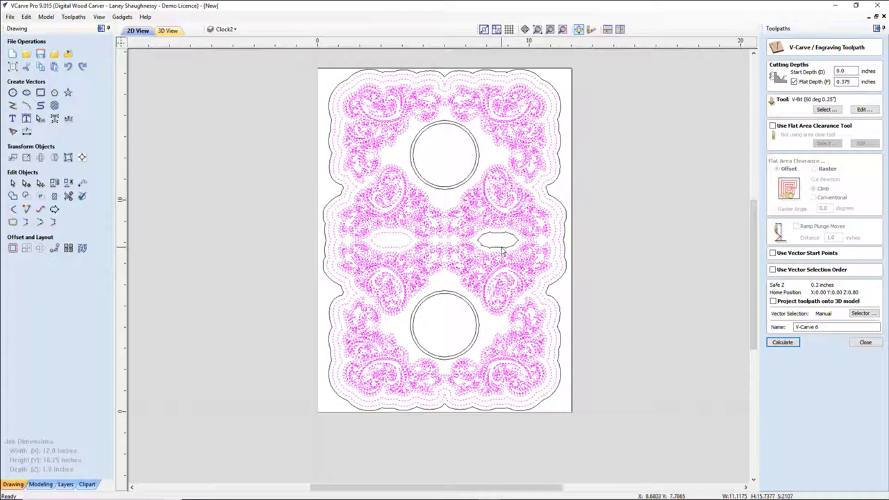
pyautogui.keyDown('shift'); pyautogui.click(391, 247); pyautogui.keyUp('shift')
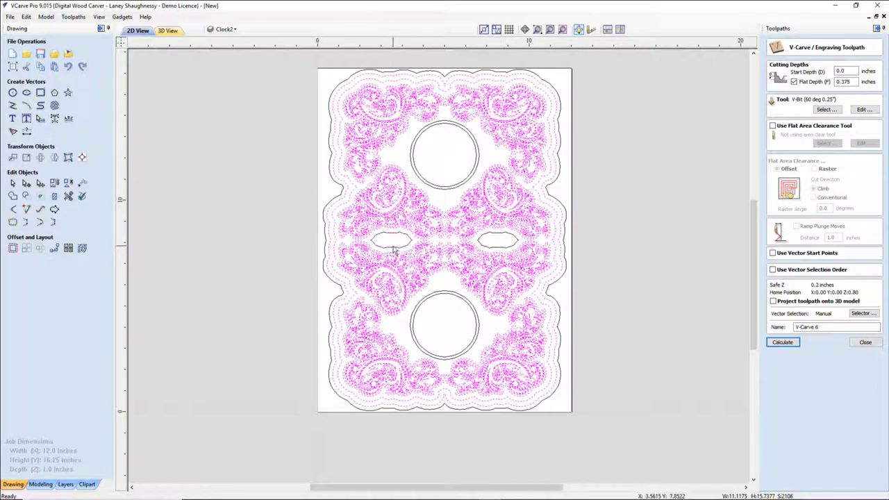
pyautogui.click(782, 343)
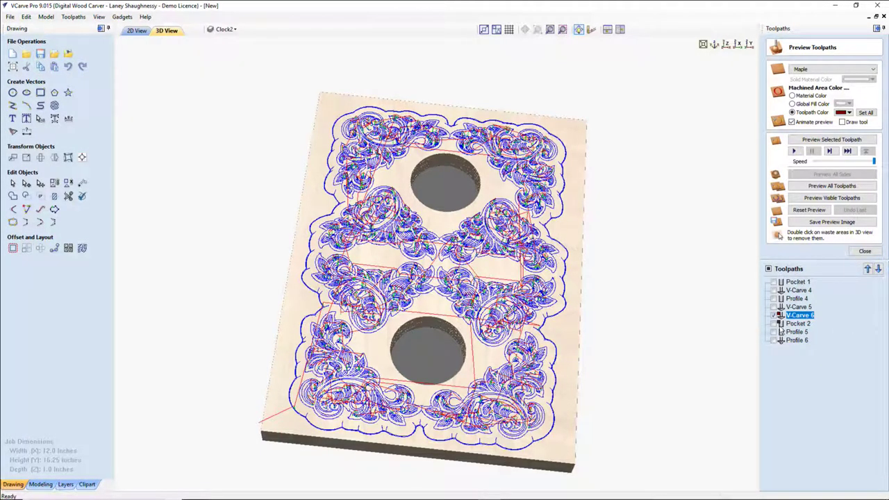
# Step: Simulate V-Carve 6 in the 3D view, then go back to the 2D view
pyautogui.click(828, 140)
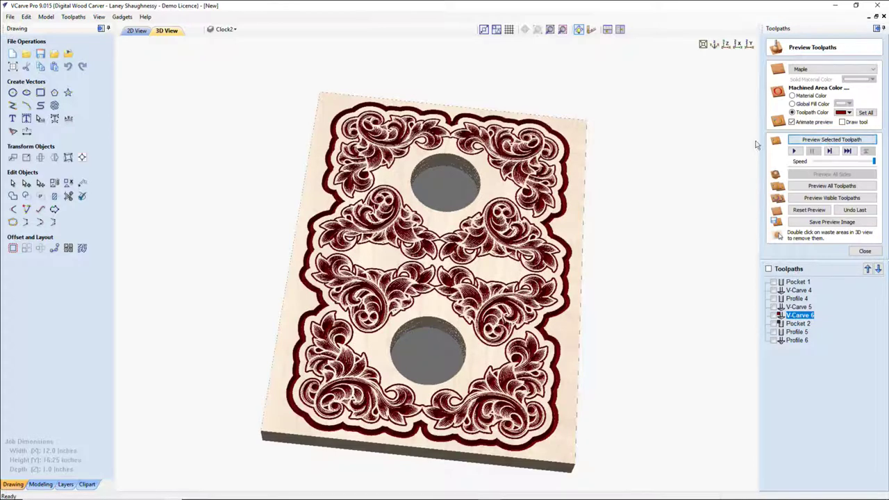
pyautogui.click(136, 31)
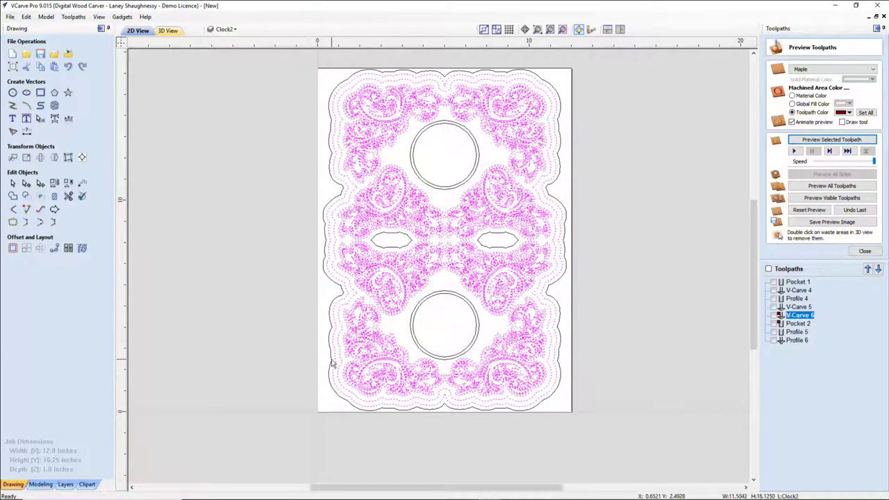
# Step: Recalculate and preview Profile 5, removing the four waste strips in 3D
pyautogui.doubleClick(796, 332)
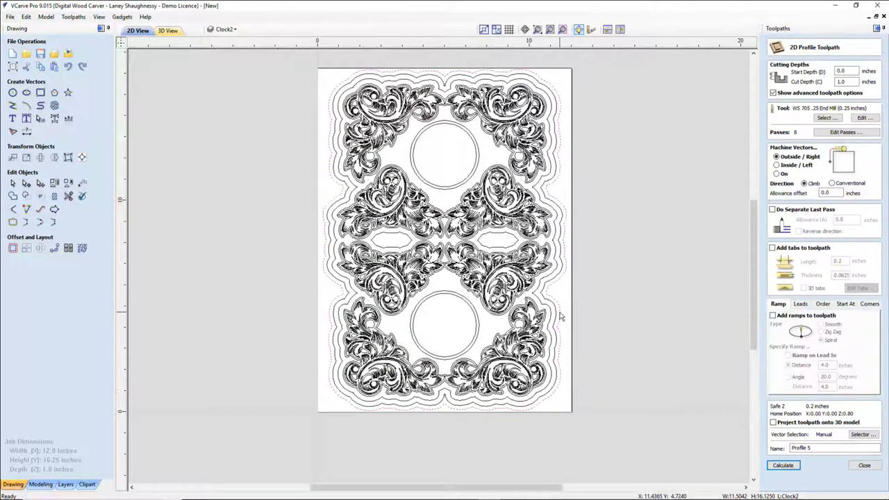
pyautogui.click(780, 467)
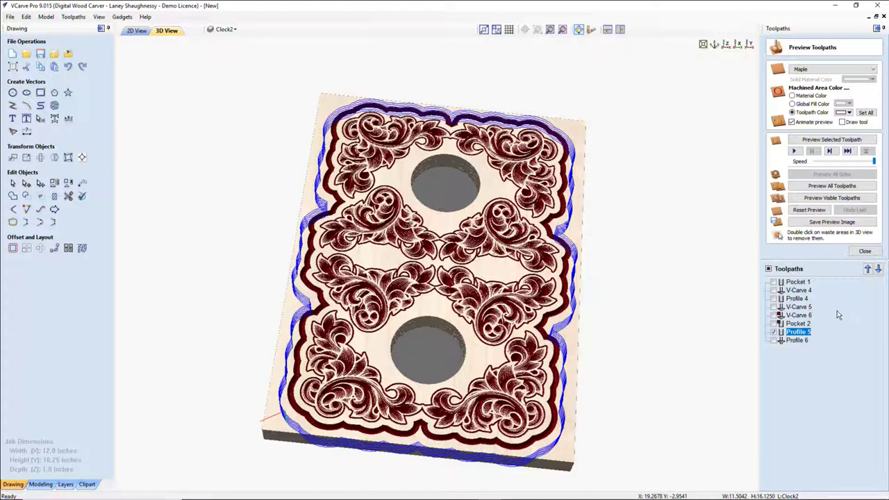
pyautogui.click(827, 141)
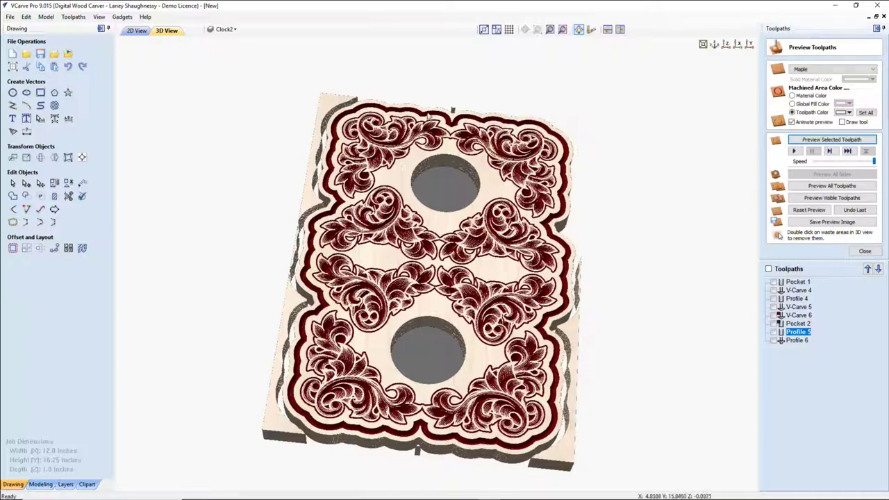
pyautogui.doubleClick(325, 107)
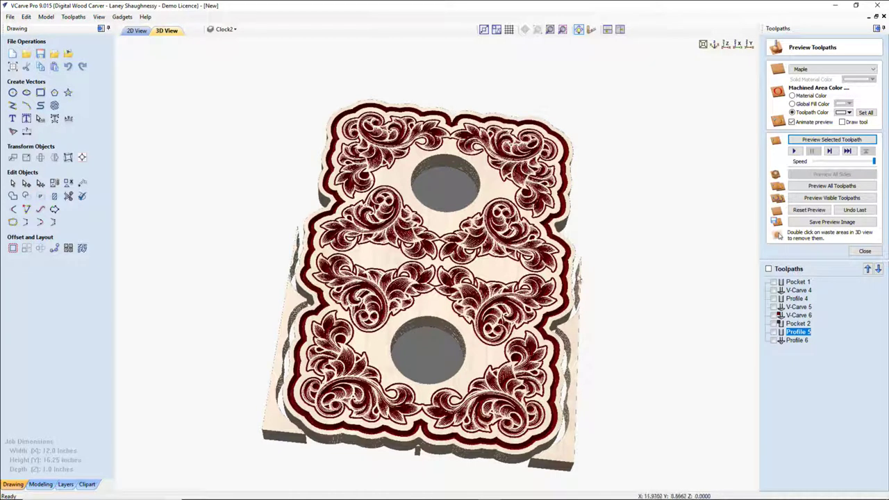
pyautogui.doubleClick(580, 281)
pyautogui.doubleClick(576, 387)
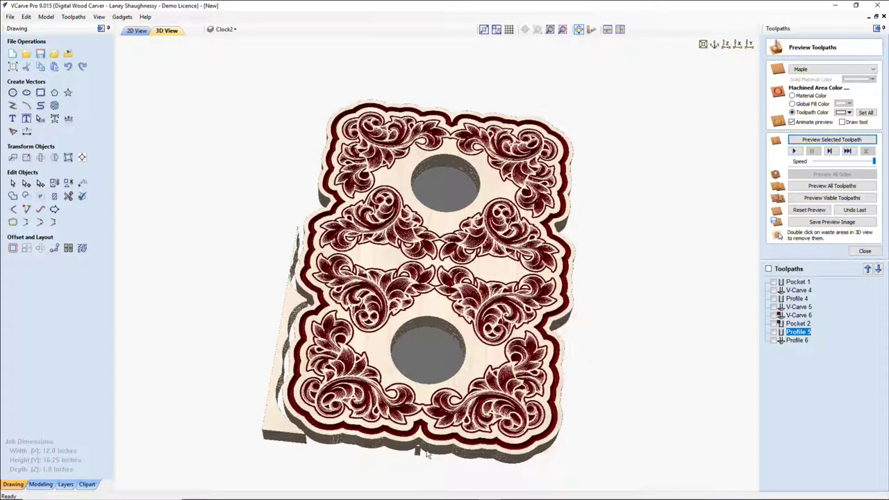
pyautogui.doubleClick(270, 425)
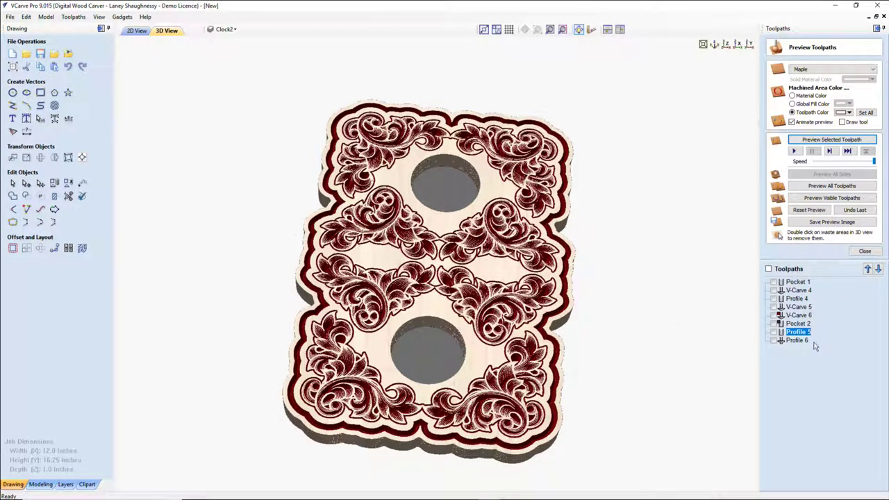
# Step: Calculate Profile 6 on the outermost offset outline and preview it in 3D
pyautogui.doubleClick(798, 341)
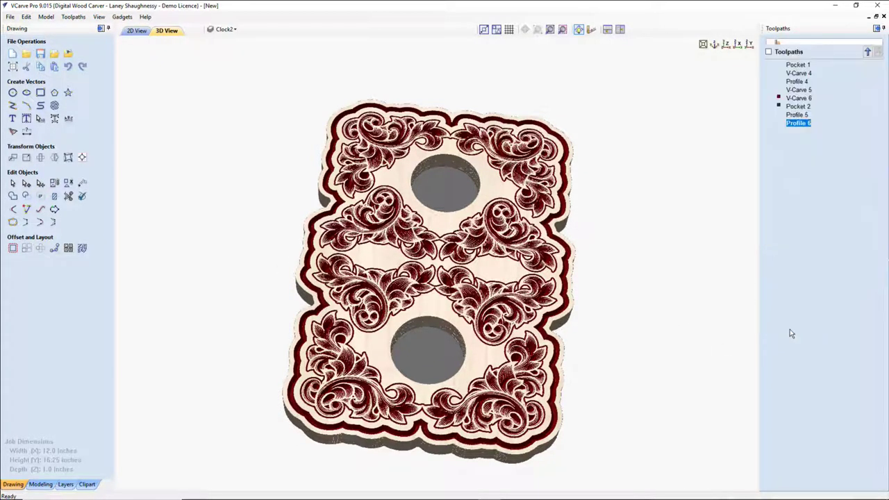
pyautogui.click(136, 30)
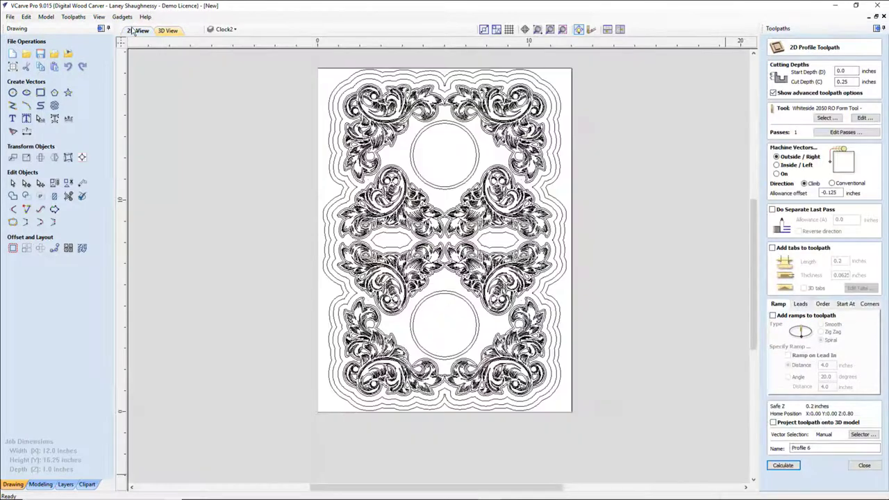
pyautogui.click(561, 99)
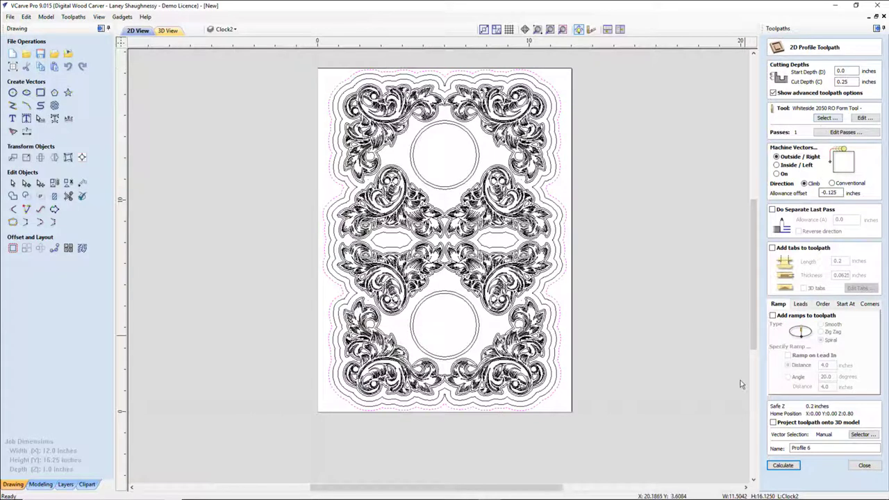
pyautogui.click(776, 465)
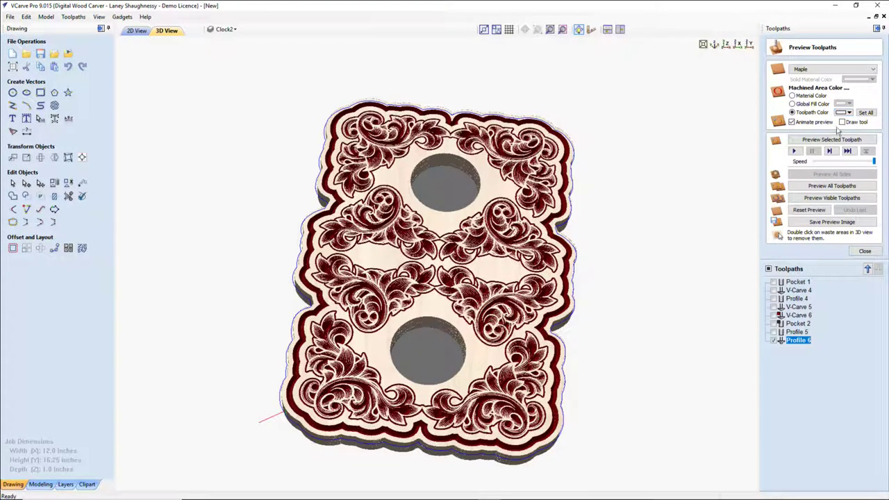
pyautogui.click(833, 141)
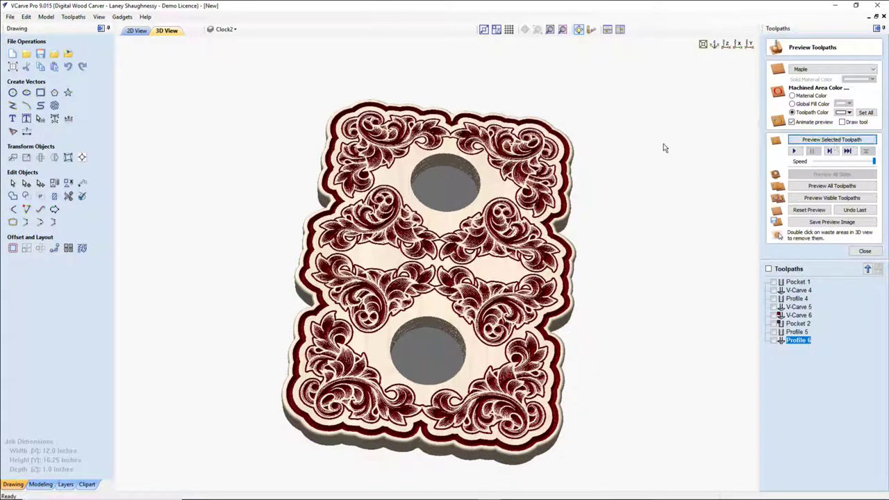
pyautogui.click(137, 31)
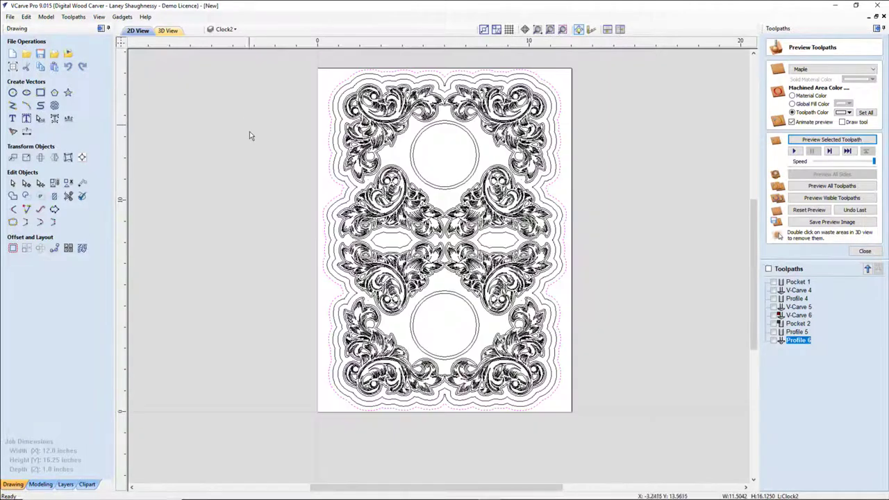
# Step: Select the middle ovals and choose the Marketing Script Shadow font for new text
pyautogui.click(387, 237)
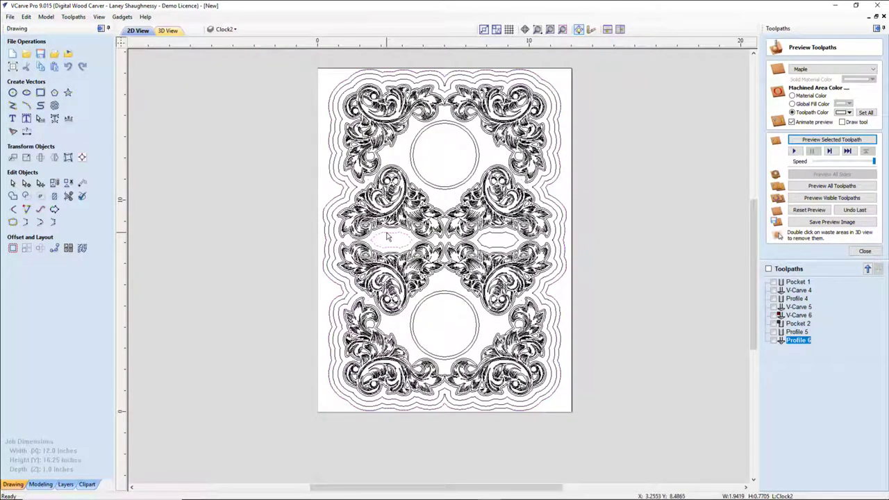
pyautogui.click(490, 238)
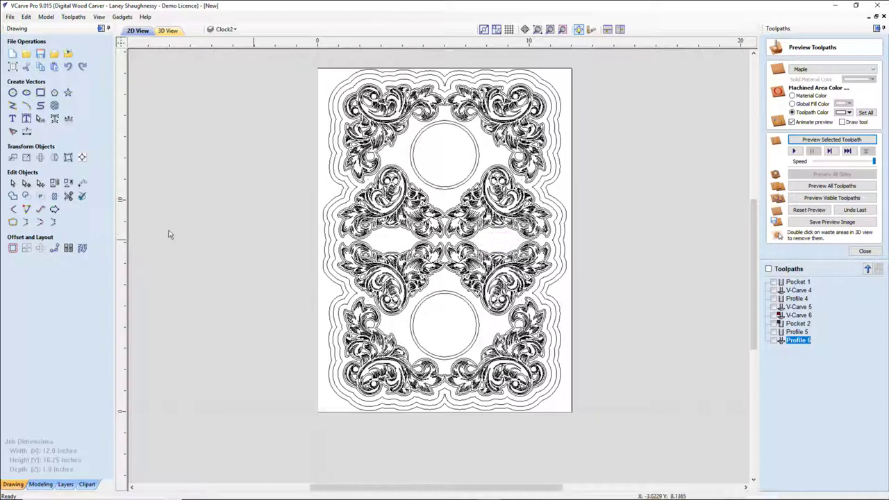
pyautogui.click(13, 118)
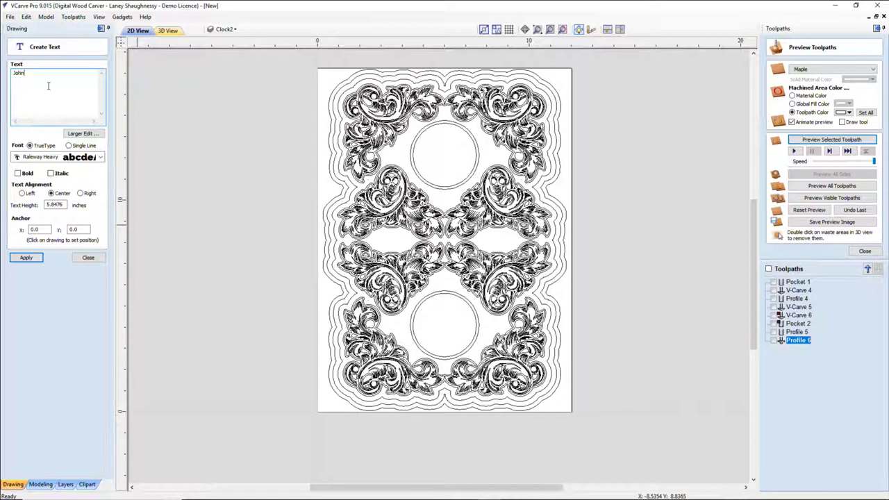
pyautogui.click(101, 158)
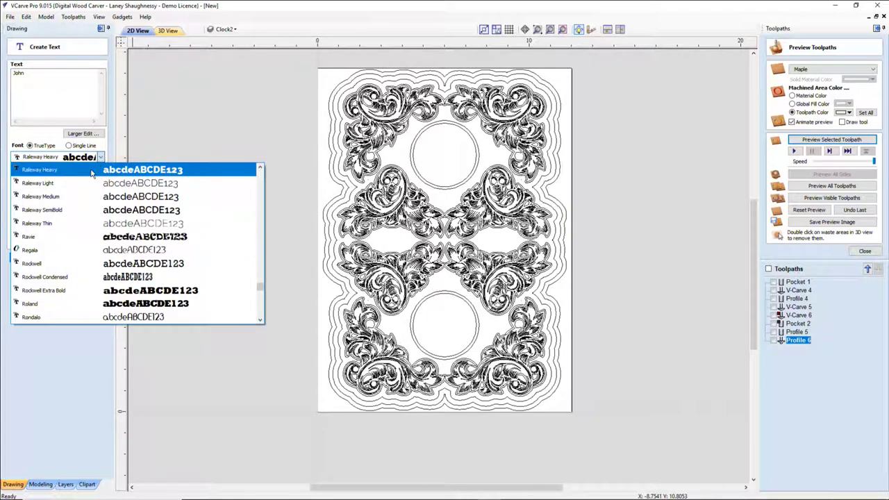
pyautogui.press('m')
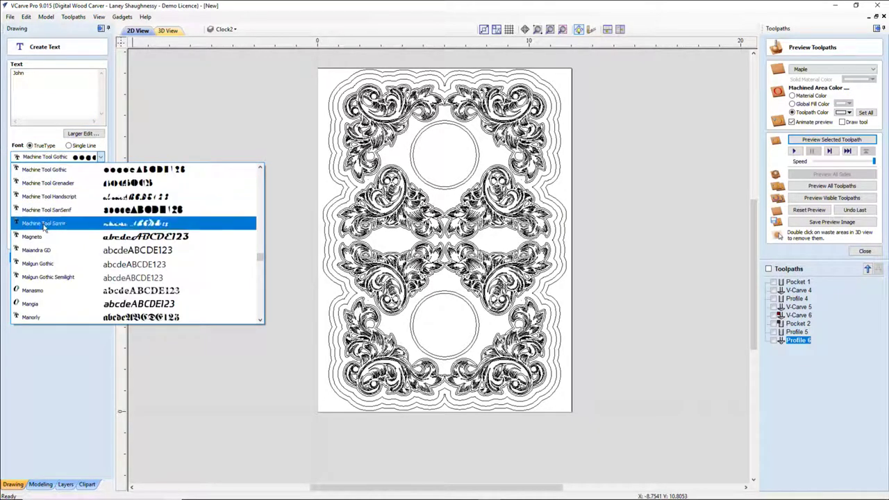
pyautogui.scroll(4, 58, 260)
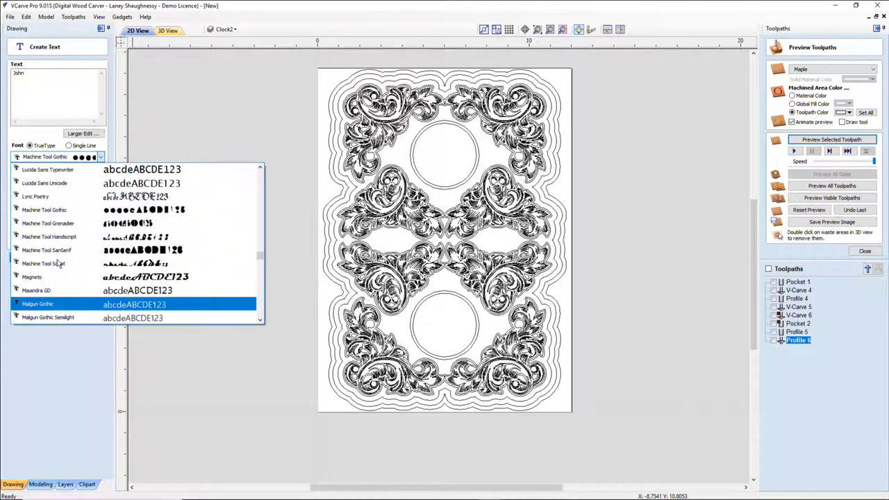
pyautogui.scroll(1, 48, 205)
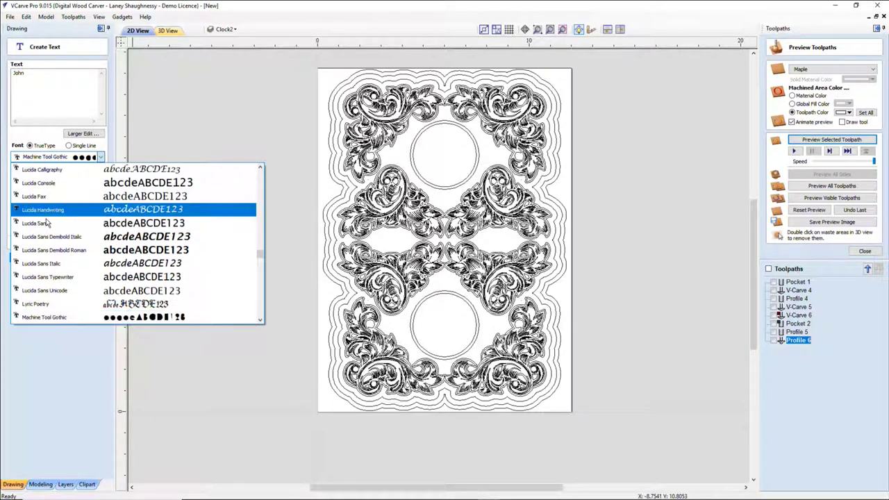
pyautogui.scroll(-5, 45, 223)
pyautogui.scroll(-1, 42, 247)
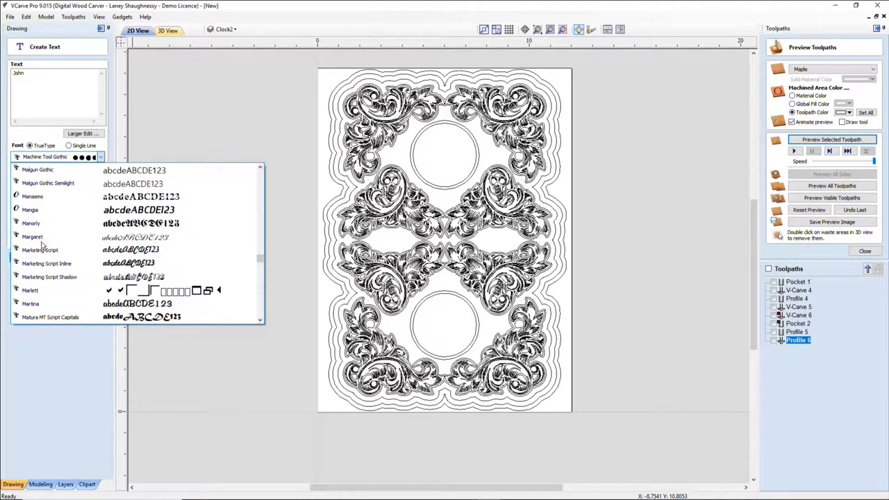
pyautogui.click(47, 277)
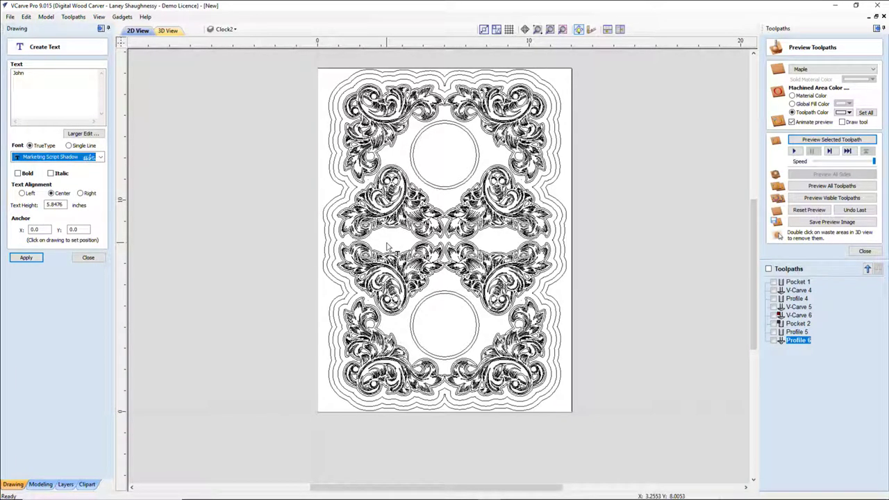
# Step: Create 'John' at 0.5 inch tall and centre it in the left middle oval
pyautogui.click(26, 258)
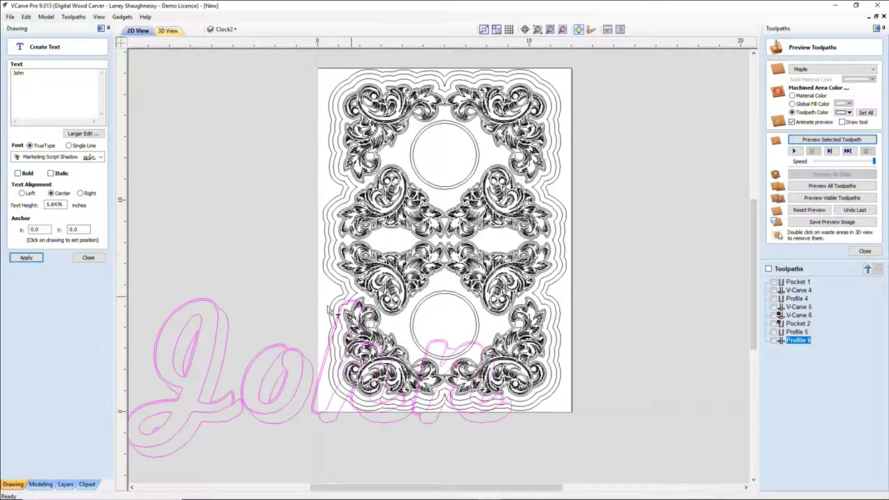
pyautogui.moveTo(65, 207); pyautogui.dragTo(37, 205)
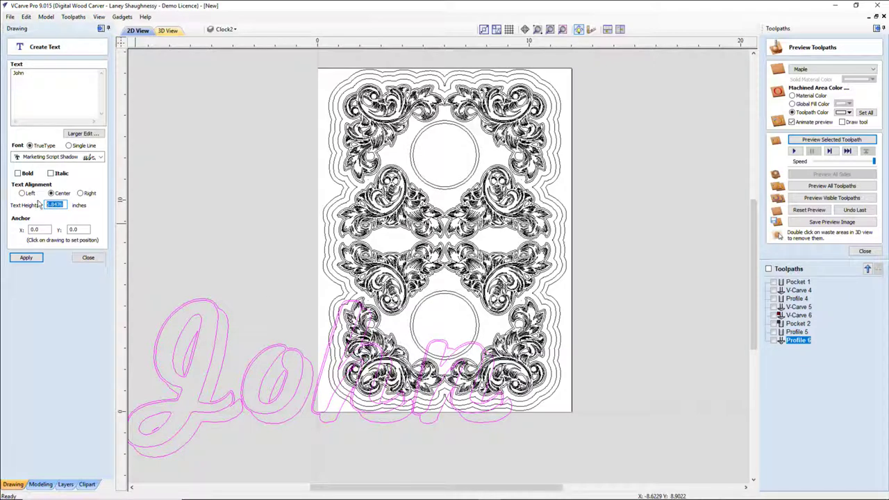
pyautogui.write('1')
pyautogui.click(14, 257)
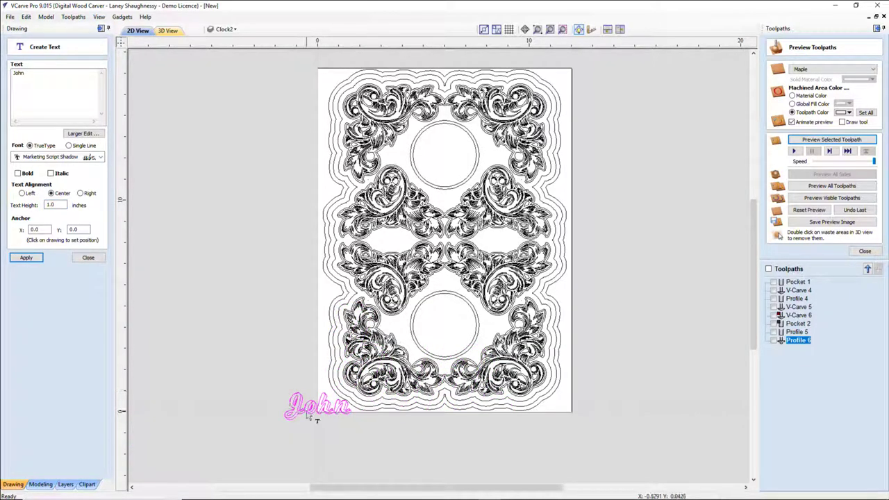
pyautogui.click(306, 410)
pyautogui.moveTo(307, 410); pyautogui.dragTo(373, 237)
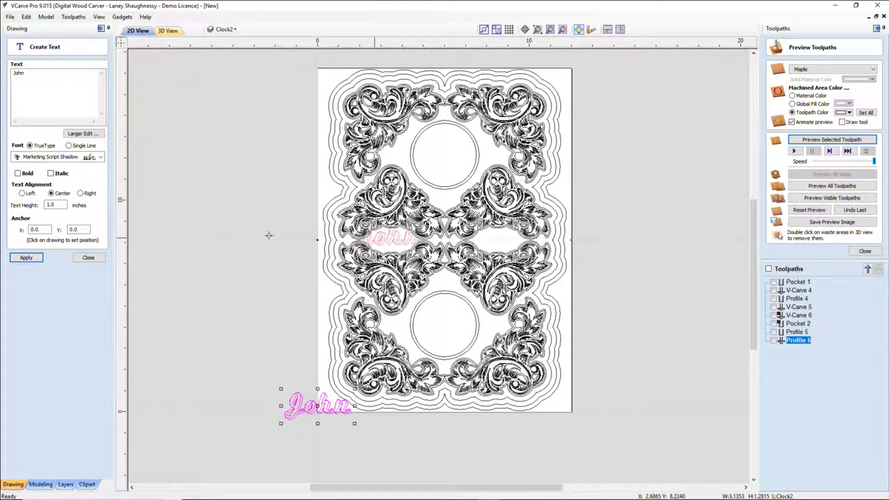
pyautogui.click(386, 236)
pyautogui.doubleClick(47, 205)
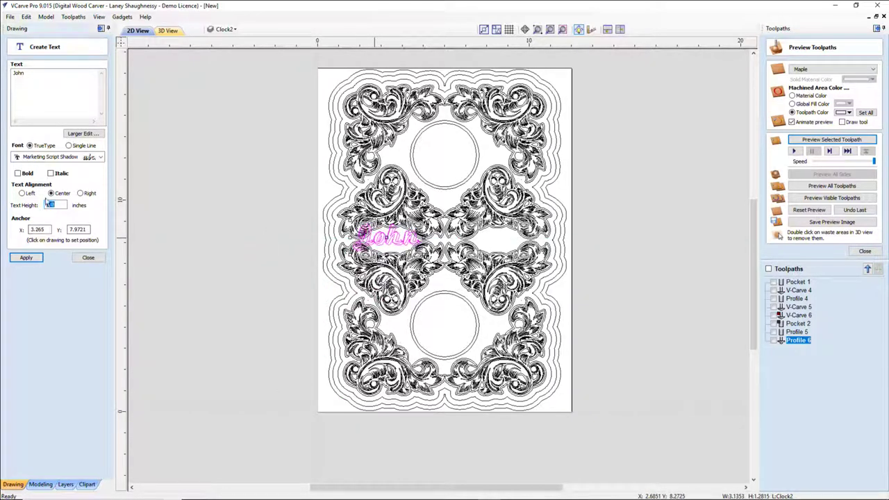
pyautogui.write('1.5')
pyautogui.click(26, 259)
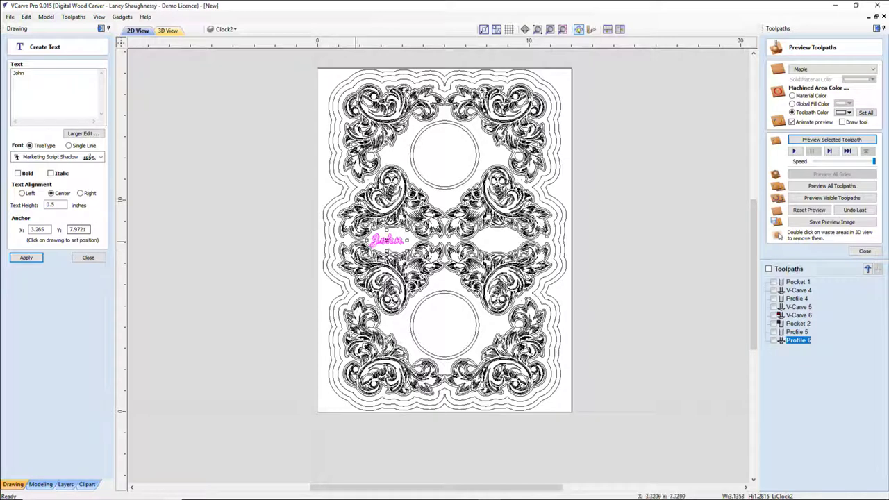
pyautogui.scroll(2, 384, 241)
pyautogui.scroll(1, 381, 243)
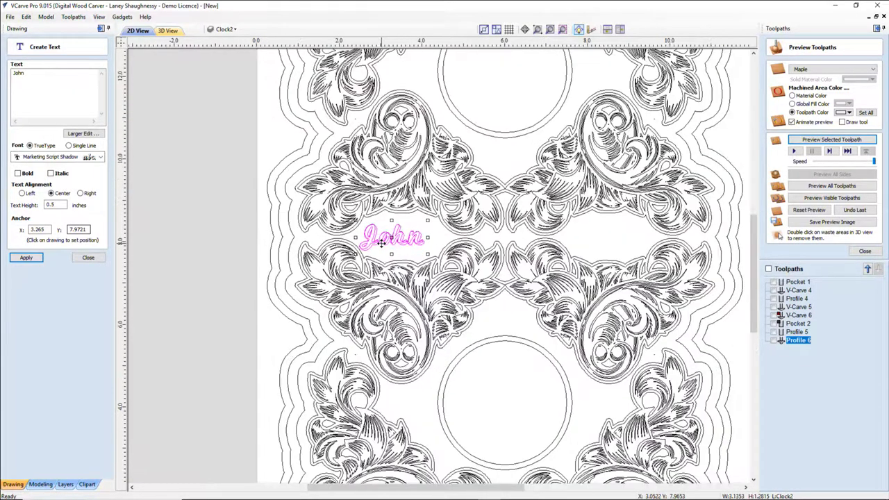
pyautogui.moveTo(393, 237); pyautogui.dragTo(398, 236)
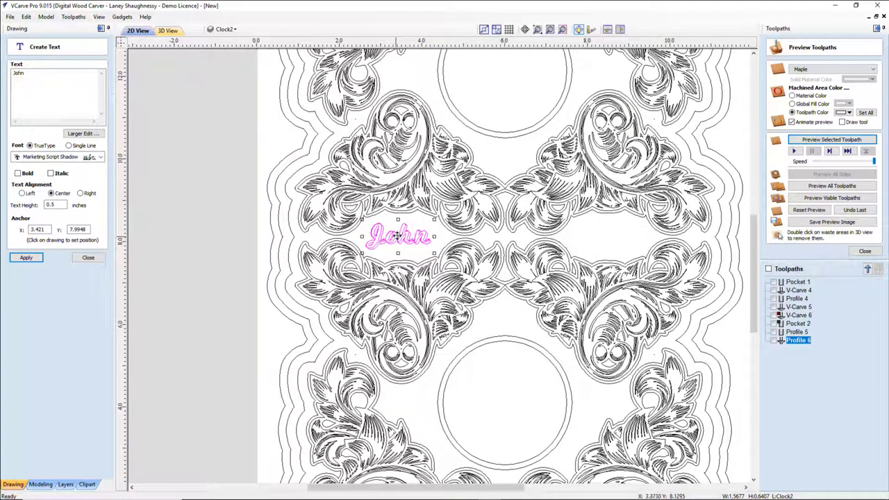
# Step: Copy John into the right oval and change the copy to 'Kathy'
pyautogui.moveTo(398, 237); pyautogui.dragTo(614, 233)
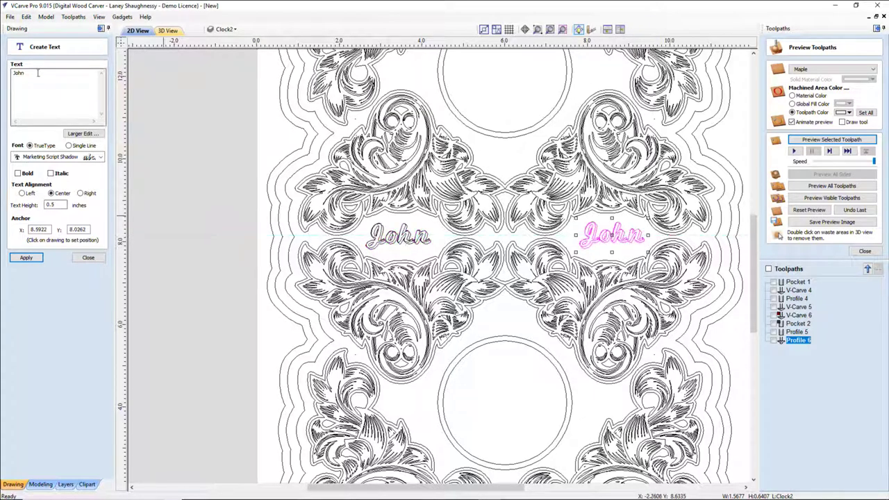
pyautogui.moveTo(37, 72); pyautogui.dragTo(4, 78)
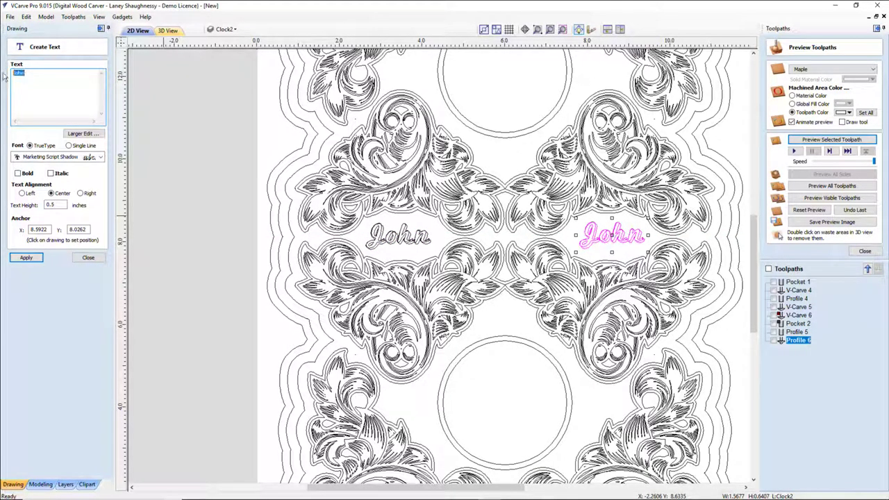
pyautogui.write('Kathy')
pyautogui.click(25, 256)
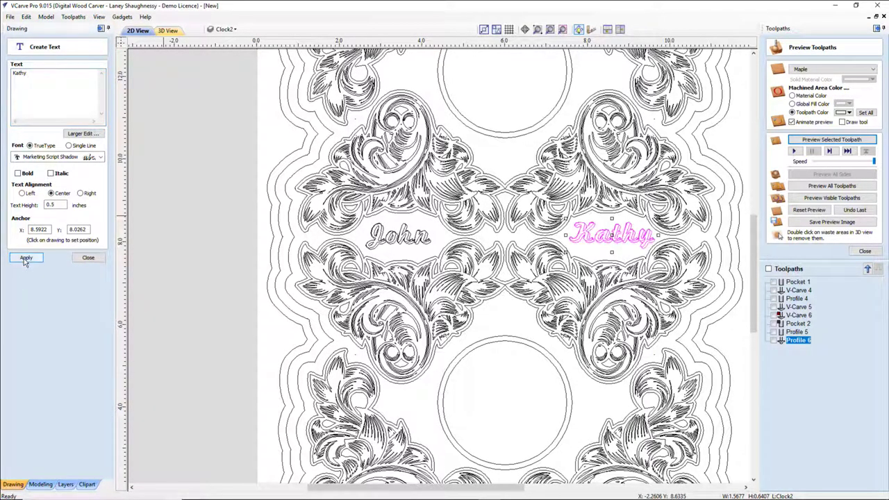
pyautogui.click(86, 257)
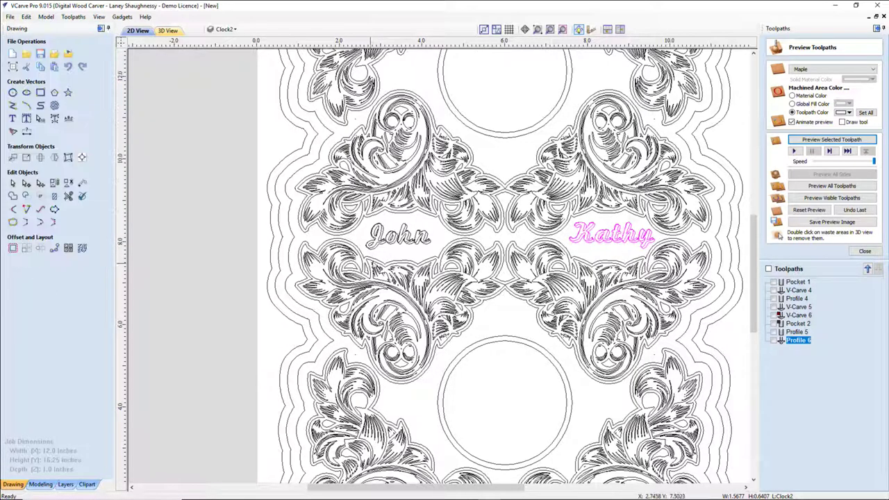
# Step: Nudge Kathy left, select both names, and calculate a V-carve toolpath with Flat Depth off
pyautogui.click(587, 240)
pyautogui.press('Left')
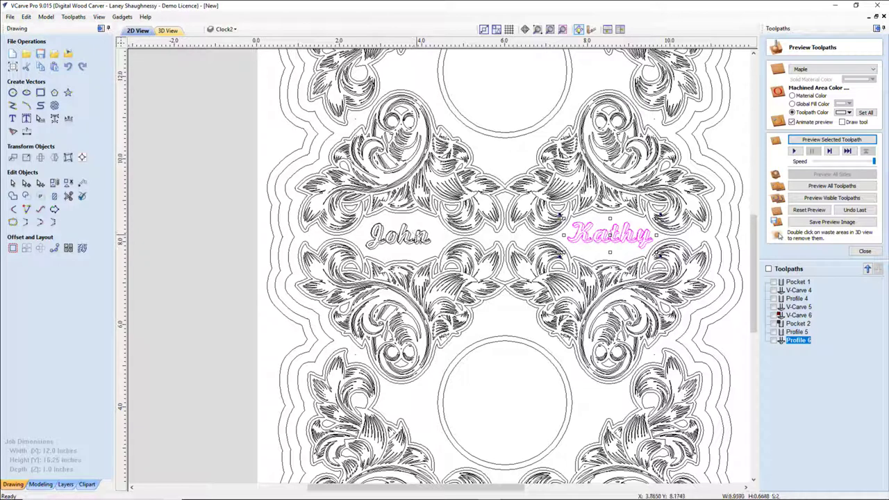
pyautogui.keyDown('shift'); pyautogui.click(415, 236); pyautogui.keyUp('shift')
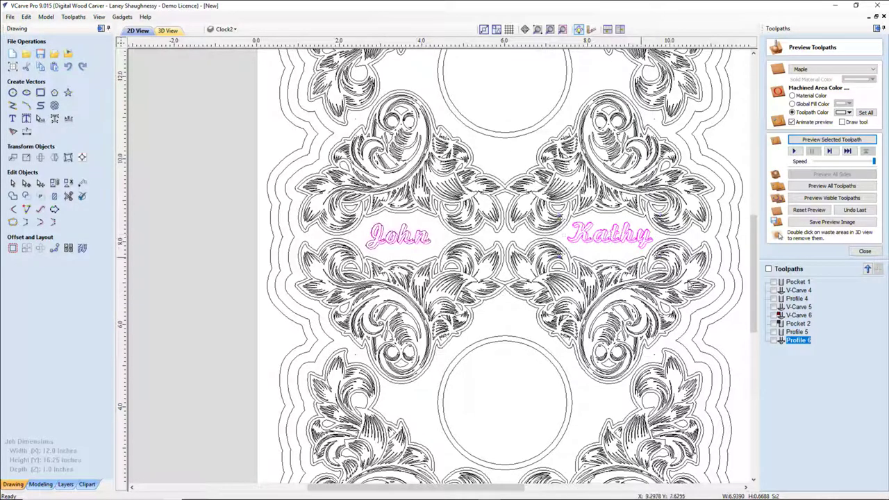
pyautogui.click(868, 251)
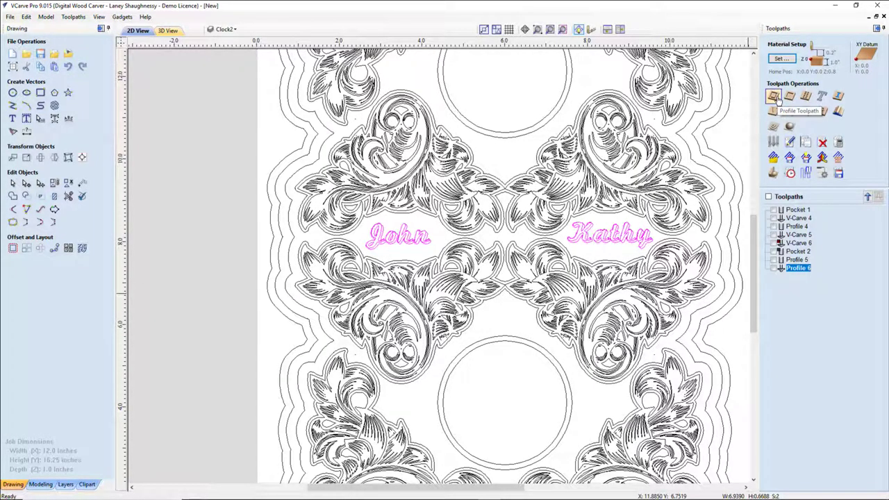
pyautogui.click(772, 112)
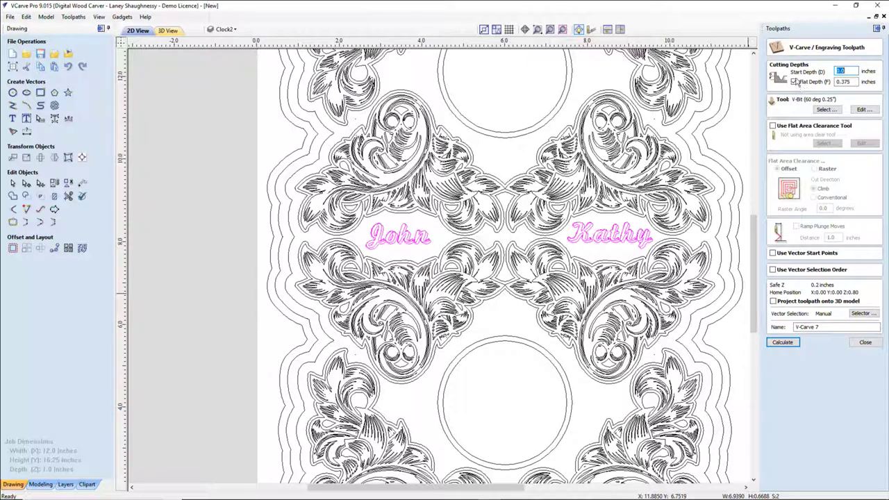
pyautogui.click(794, 81)
pyautogui.click(782, 342)
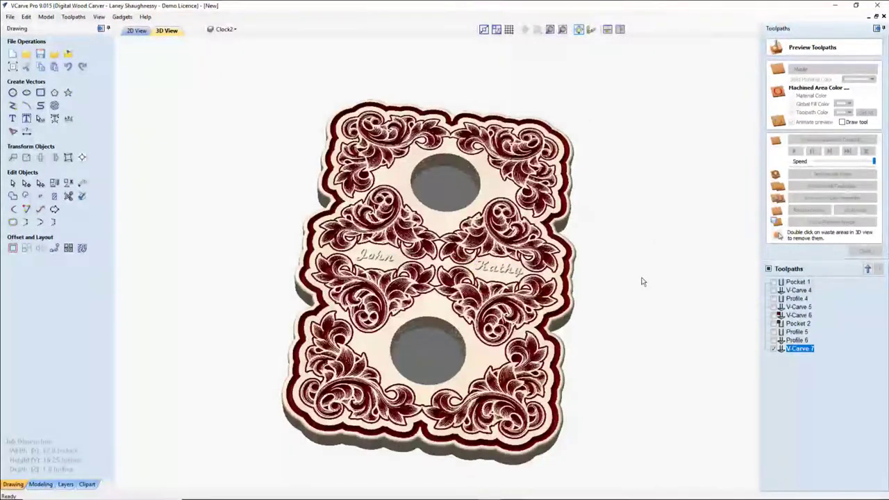
# Step: Set the toolpath preview colour to dark red, leaving simulation quality unchanged
pyautogui.moveTo(458, 304); pyautogui.dragTo(455, 339)
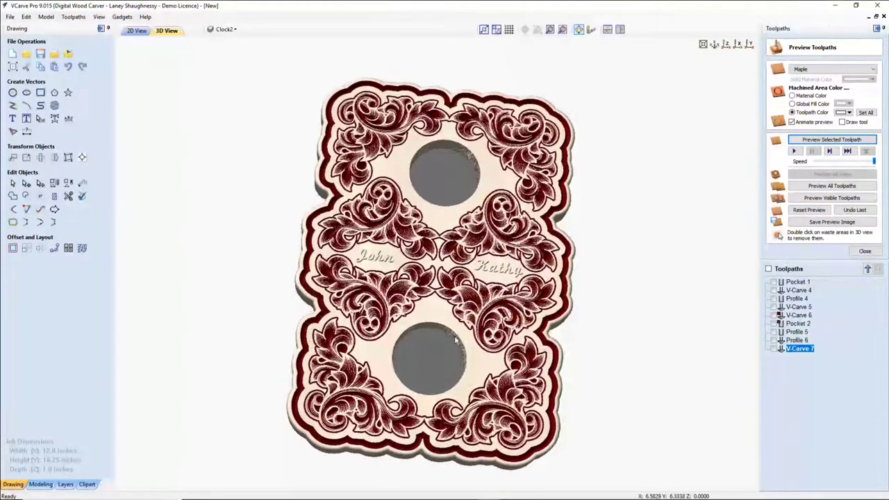
pyautogui.click(848, 113)
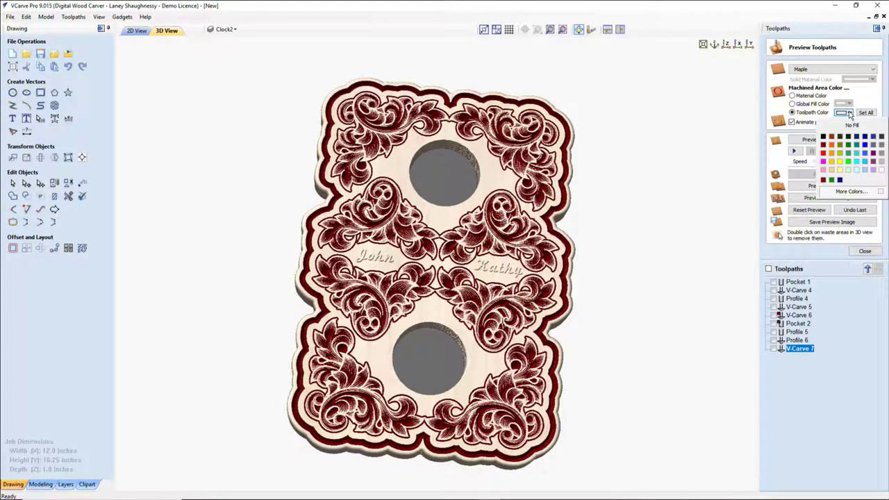
pyautogui.click(822, 144)
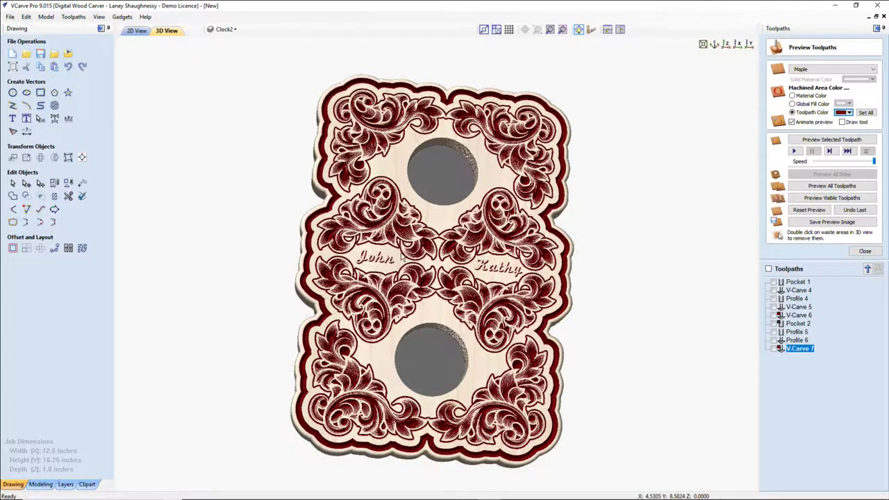
pyautogui.scroll(3, 402, 256)
pyautogui.scroll(-3, 402, 256)
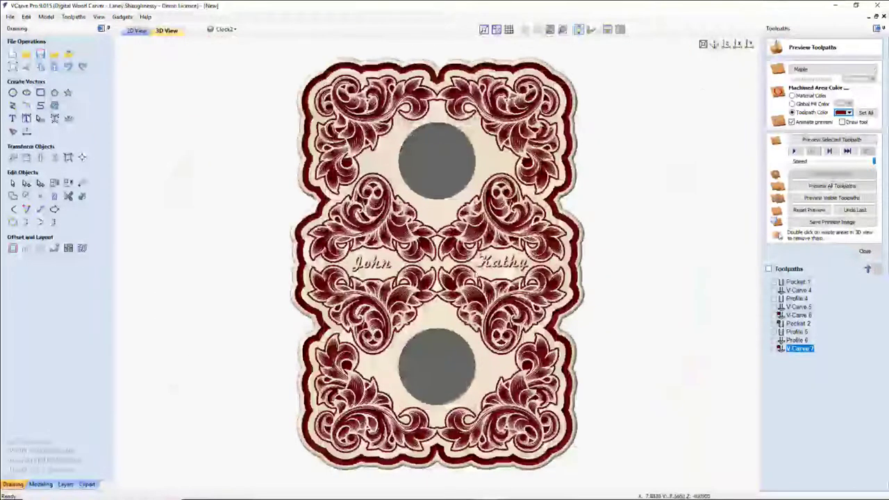
pyautogui.scroll(2, 479, 275)
pyautogui.scroll(3, 476, 276)
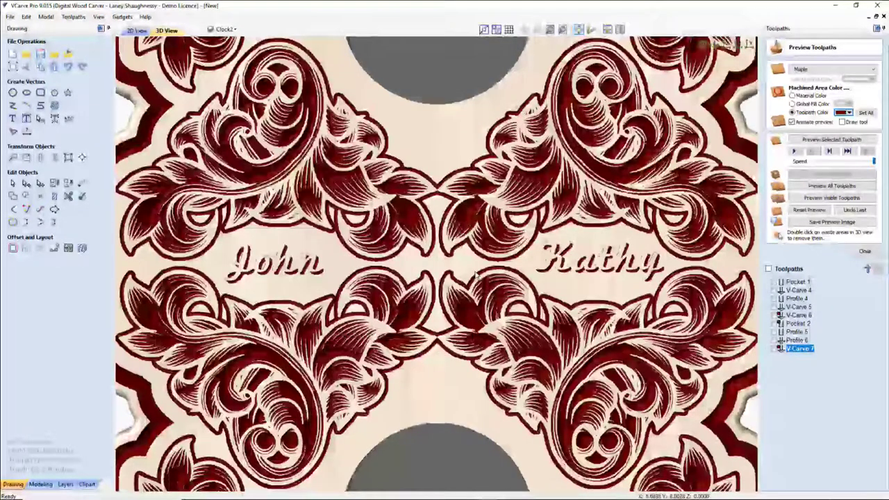
pyautogui.click(74, 16)
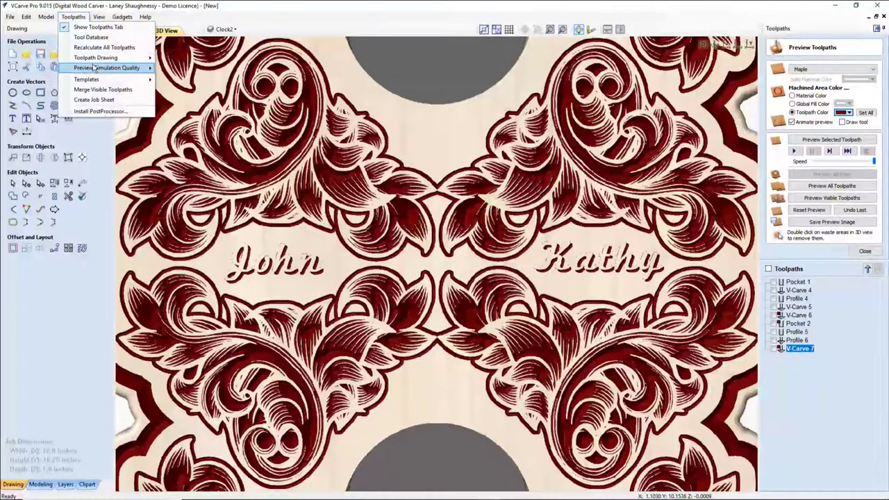
pyautogui.moveTo(94, 68)
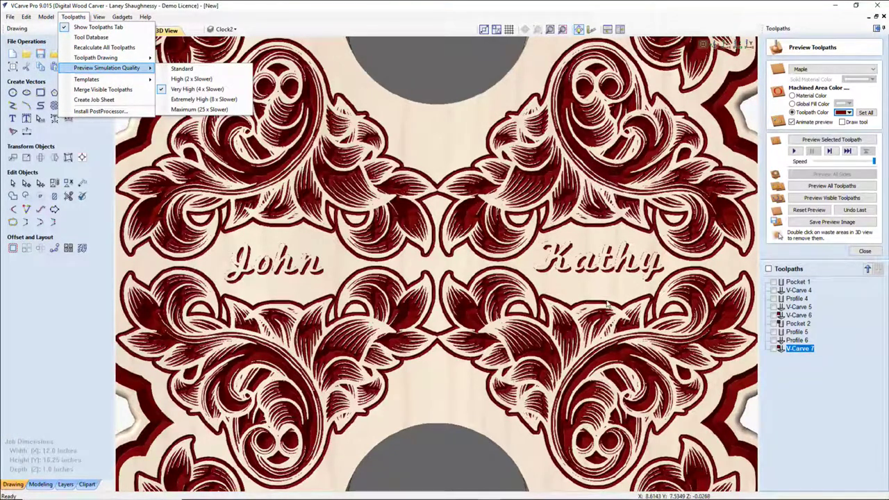
pyautogui.click(546, 276)
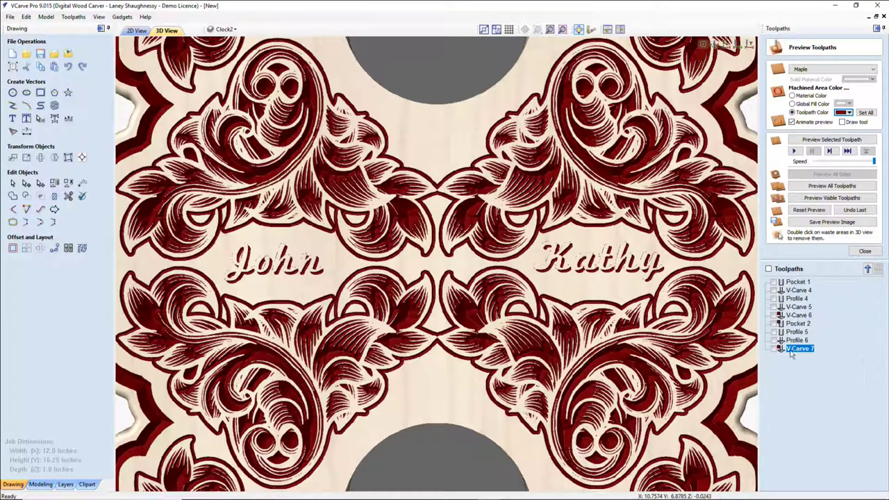
# Step: Recalculate V-Carve 7 and preview it carving John and Kathy in 3D
pyautogui.doubleClick(793, 350)
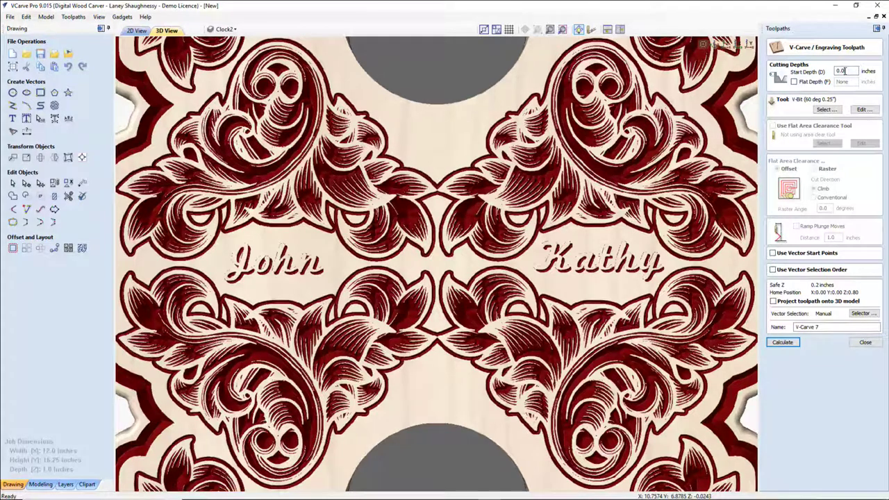
pyautogui.click(783, 342)
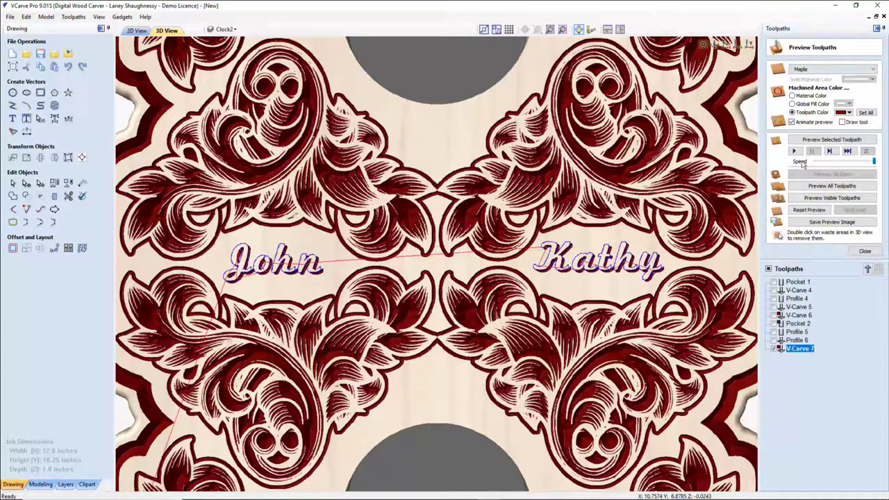
pyautogui.click(807, 141)
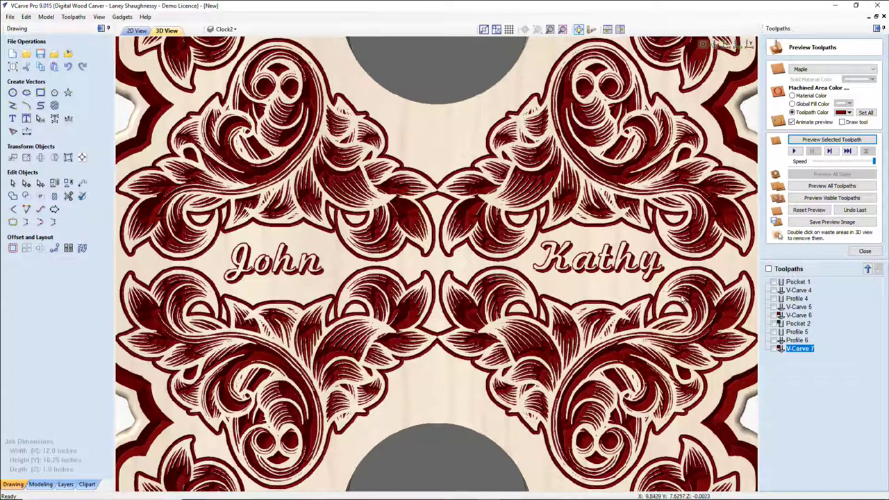
pyautogui.scroll(-2, 652, 290)
pyautogui.scroll(-1, 651, 287)
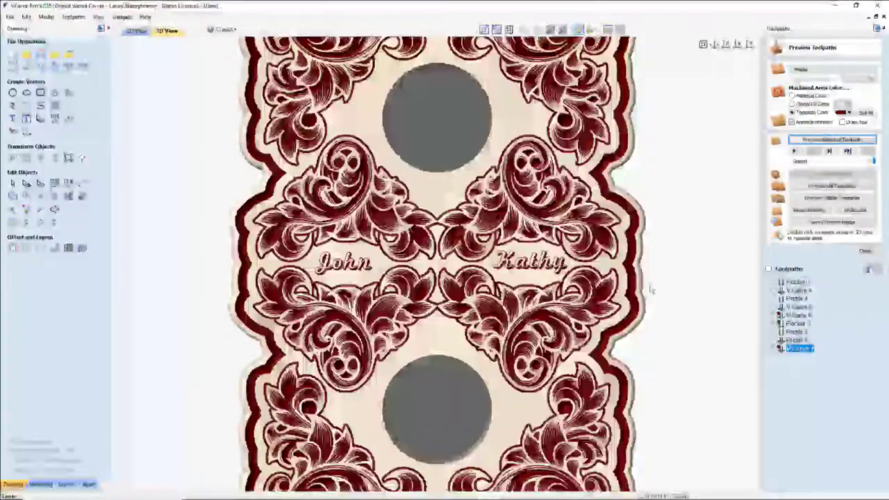
pyautogui.scroll(-1, 651, 289)
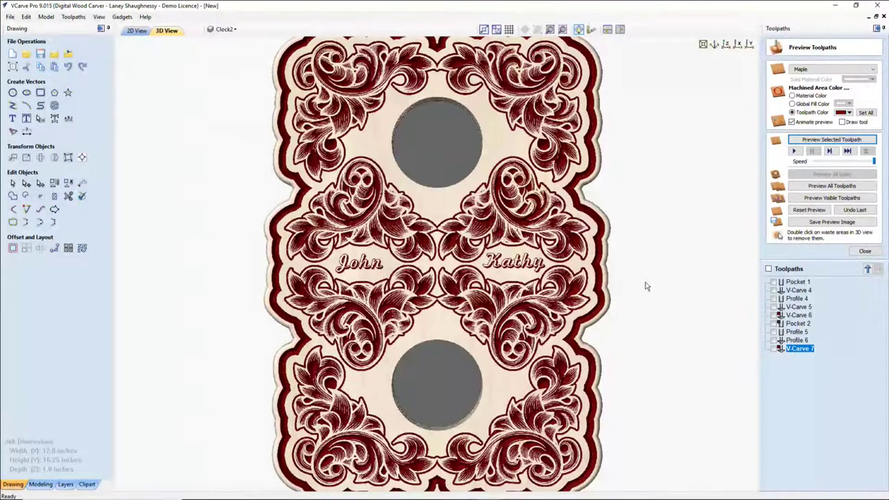
pyautogui.scroll(-1, 482, 297)
pyautogui.scroll(1, 481, 298)
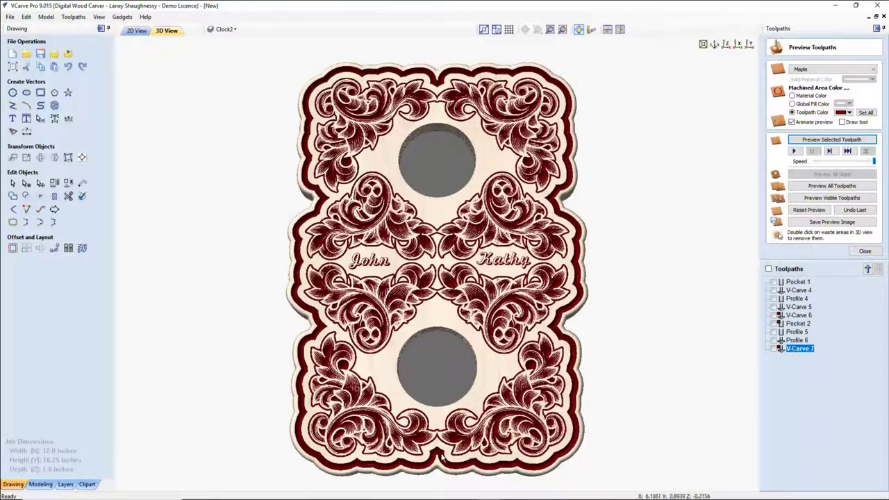
pyautogui.moveTo(441, 435); pyautogui.dragTo(442, 437)
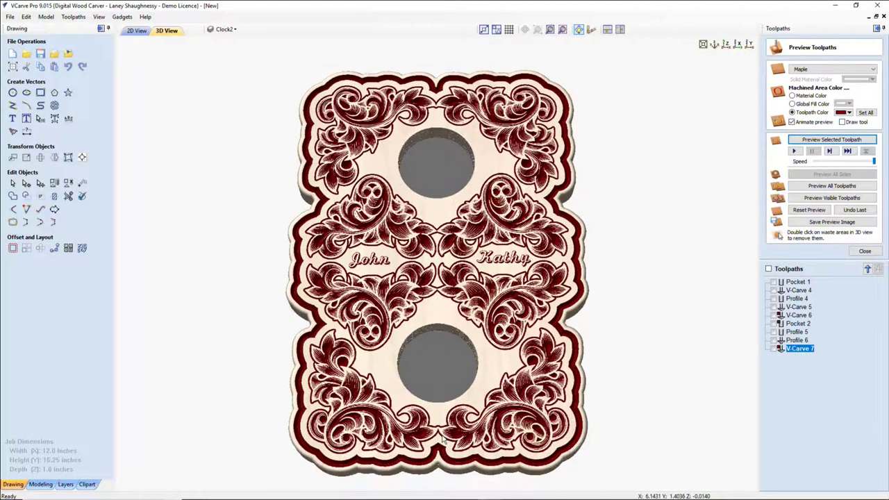
pyautogui.moveTo(264, 493)
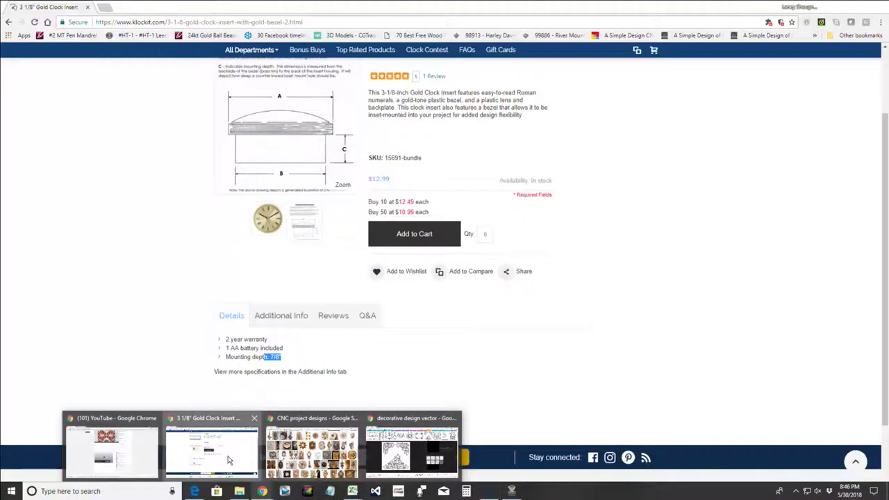
# Step: Filter the Klockit clock inserts listing to the Thermometer insert type
pyautogui.click(229, 459)
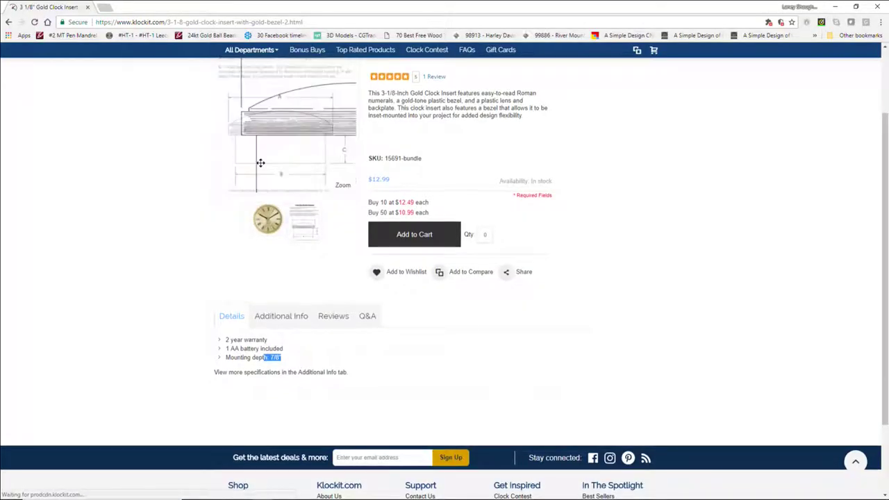
pyautogui.scroll(2, 258, 160)
pyautogui.moveTo(251, 82)
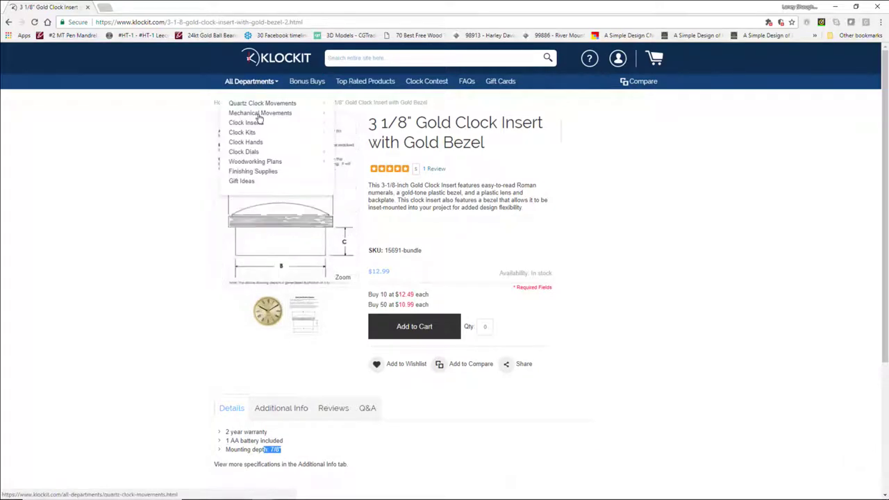
pyautogui.moveTo(254, 123)
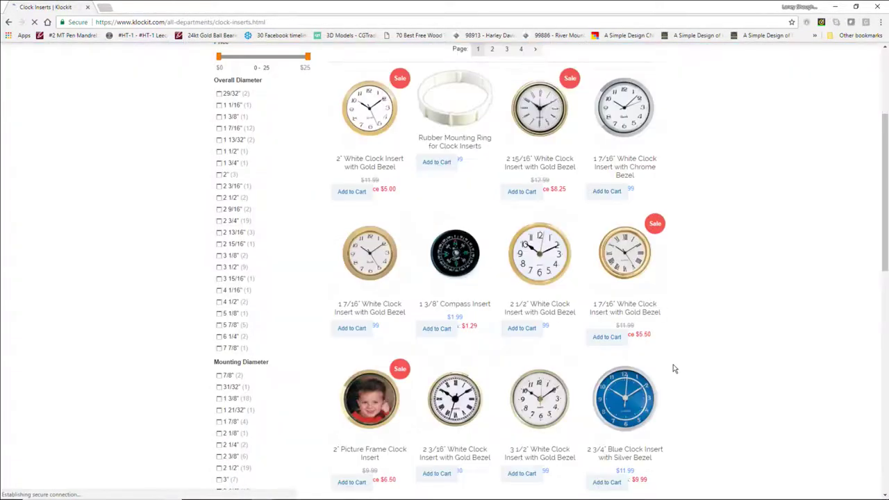
pyautogui.scroll(-3, 673, 369)
pyautogui.scroll(-2, 673, 369)
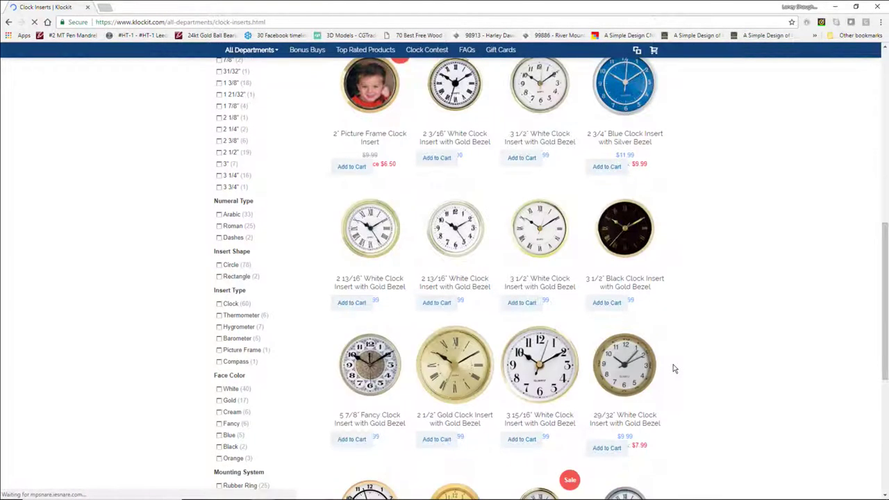
pyautogui.scroll(-4, 672, 369)
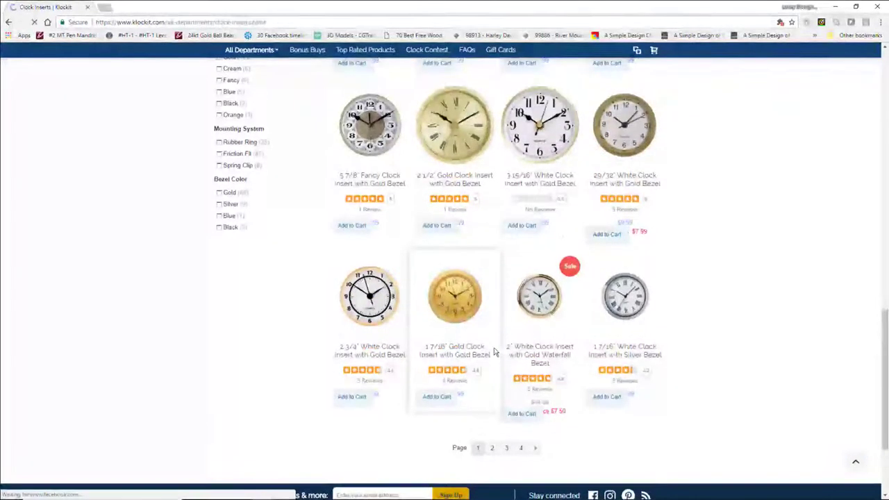
pyautogui.scroll(3, 495, 352)
pyautogui.scroll(4, 495, 352)
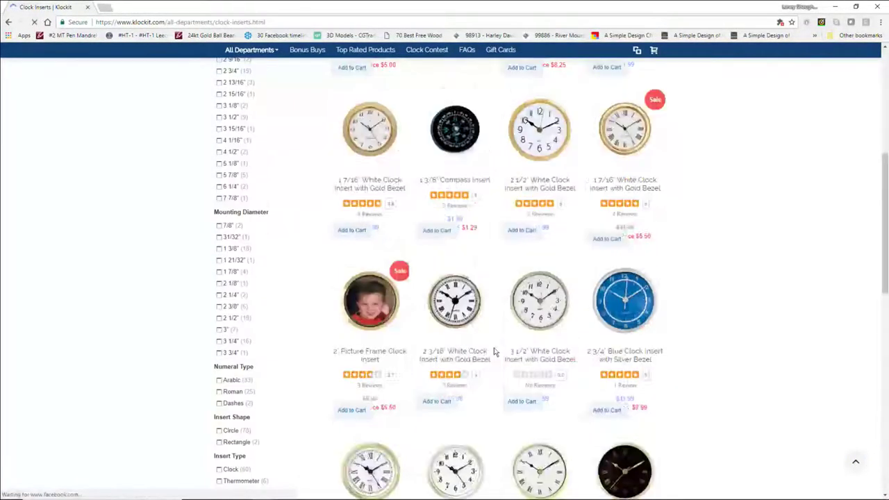
pyautogui.scroll(3, 496, 352)
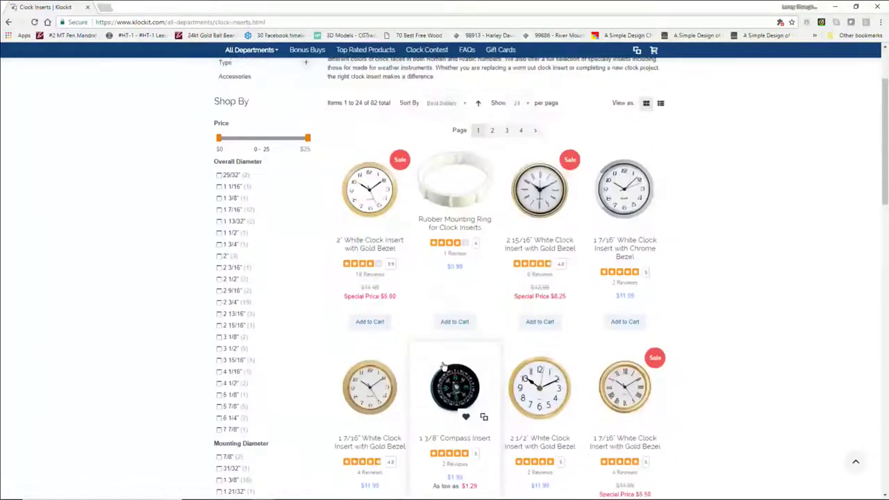
pyautogui.scroll(-5, 252, 361)
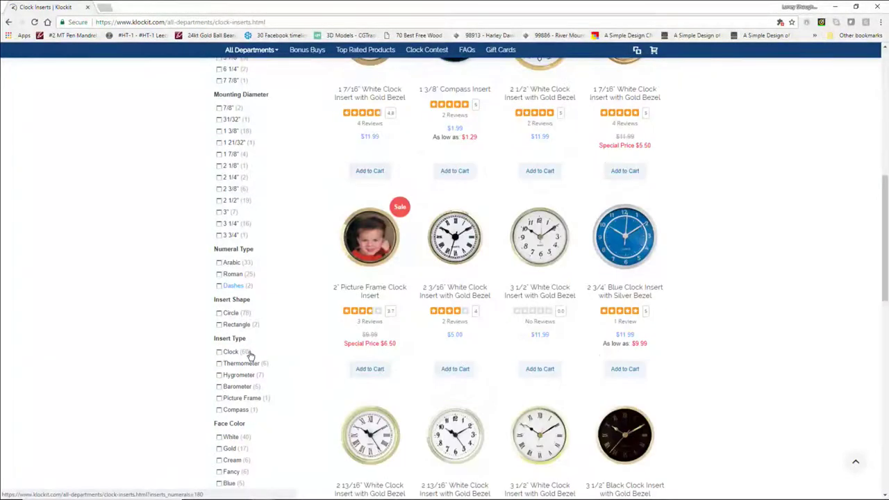
pyautogui.scroll(-2, 250, 355)
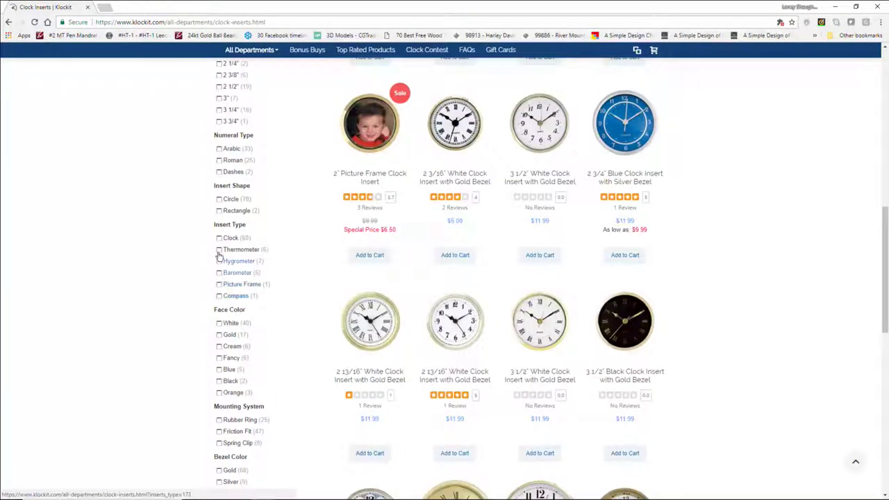
pyautogui.click(219, 250)
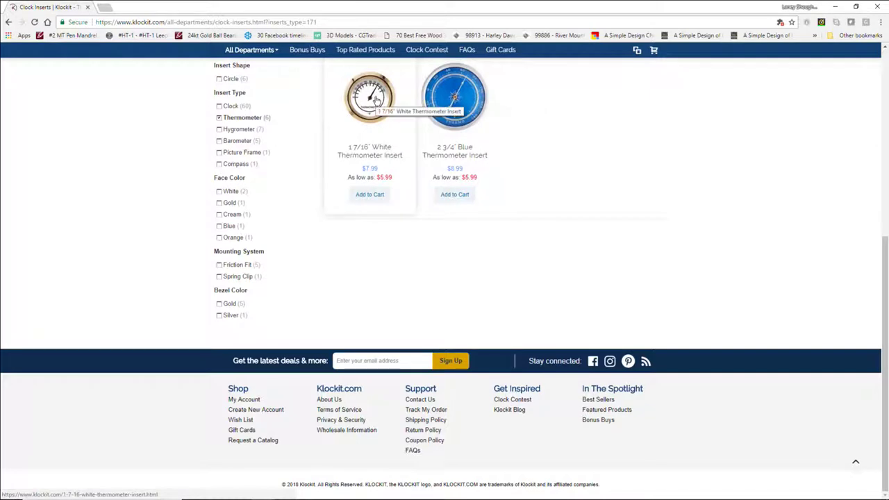
# Step: Review the 1 7/16" White and 2 3/4" Blue Thermometer Insert pages, then return to VCarve Pro
pyautogui.click(375, 100)
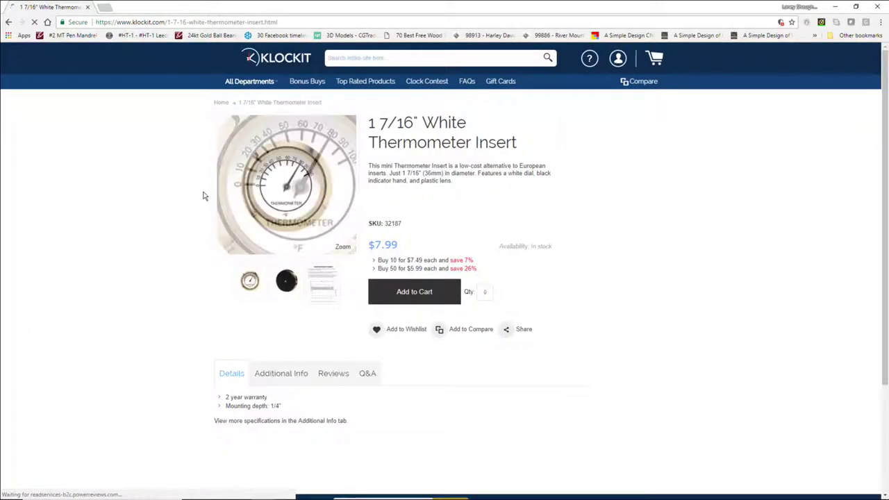
pyautogui.click(9, 22)
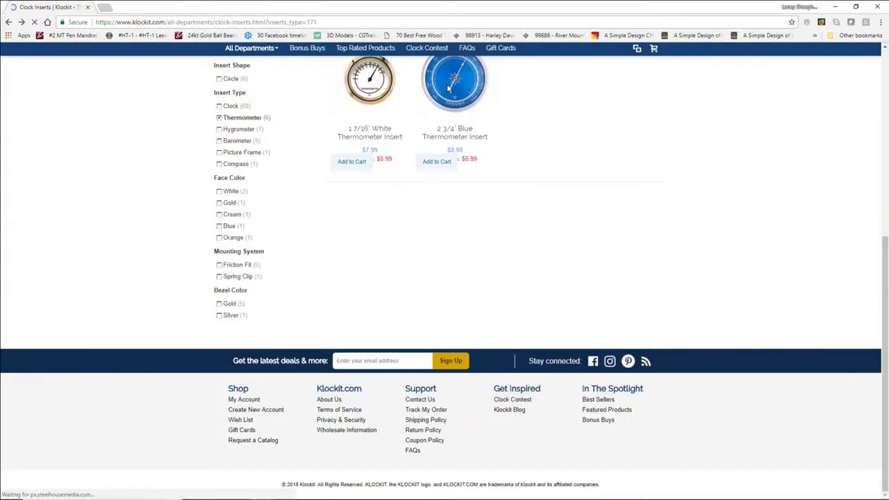
pyautogui.click(450, 87)
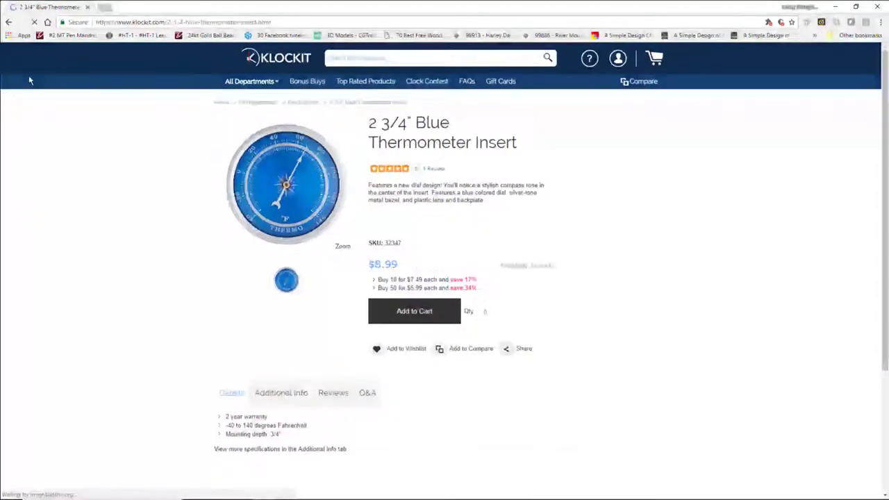
pyautogui.click(9, 22)
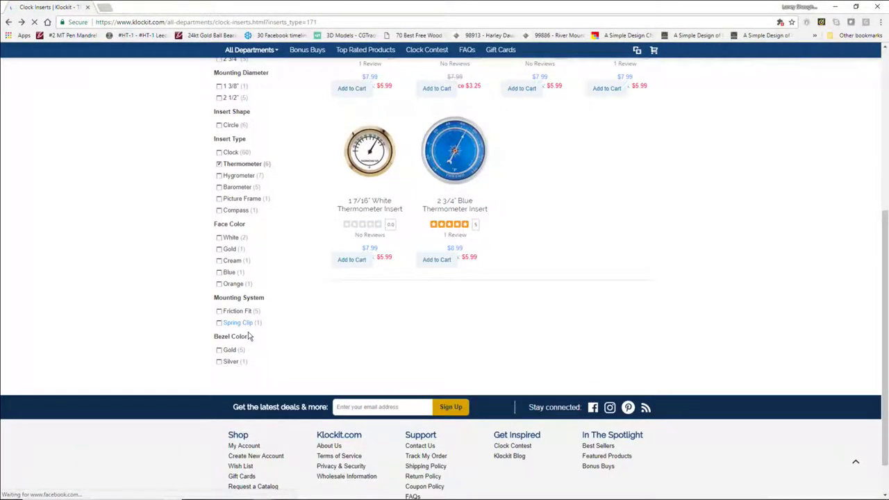
pyautogui.scroll(-1, 246, 337)
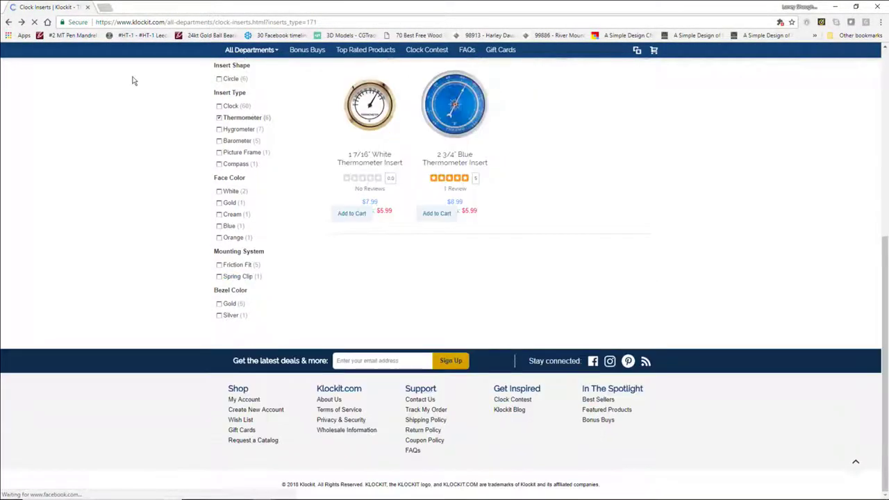
pyautogui.click(834, 6)
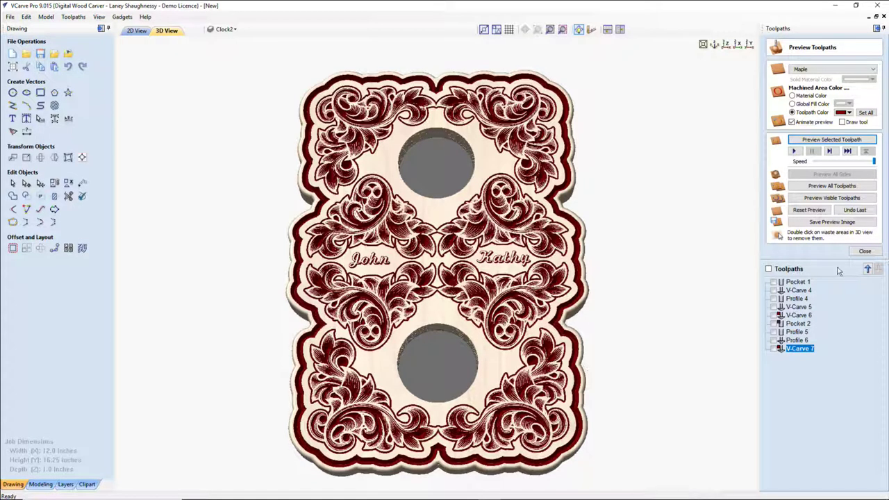
# Step: Show the preview in natural wood colour and view the board from directly above
pyautogui.click(792, 96)
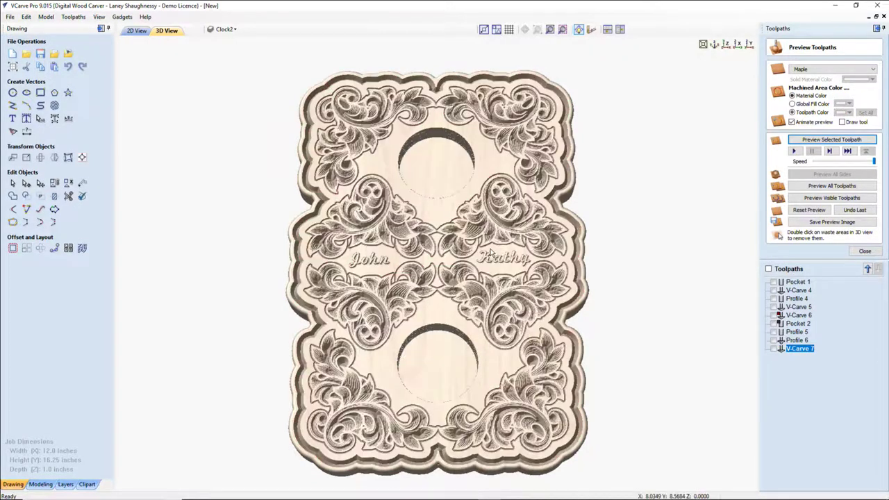
pyautogui.scroll(3, 491, 253)
pyautogui.scroll(4, 491, 252)
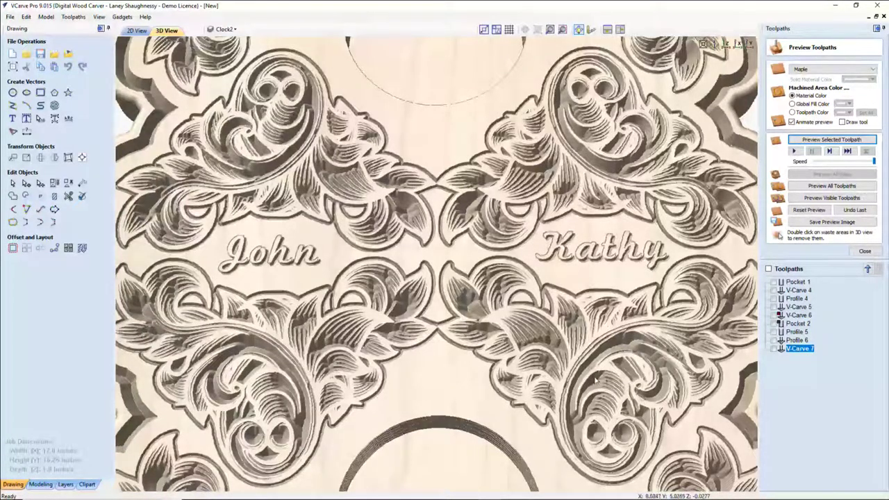
pyautogui.scroll(-5, 445, 300)
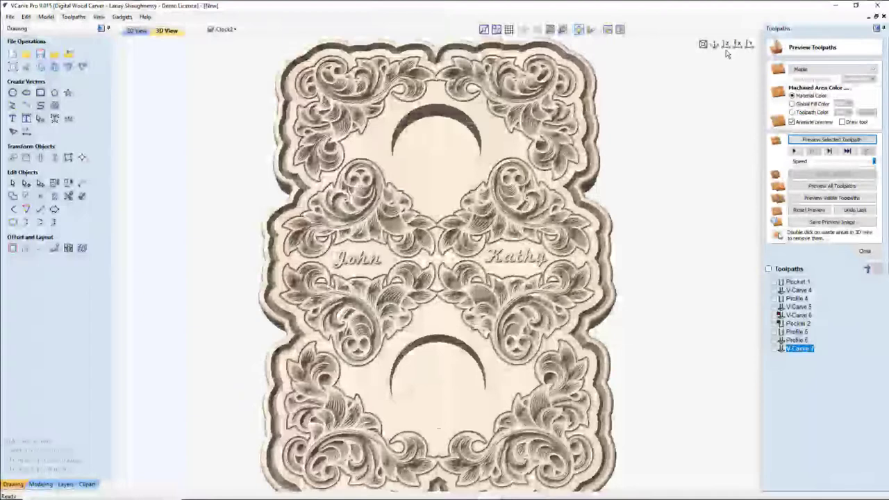
pyautogui.click(726, 45)
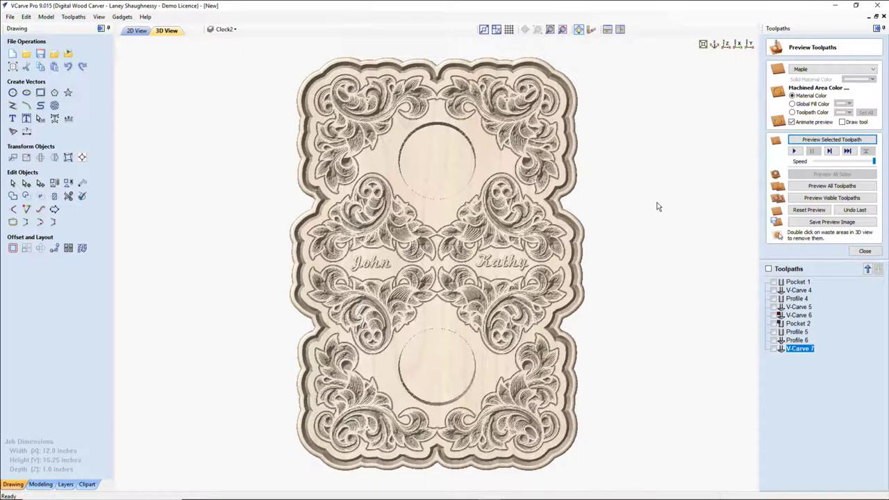
# Step: Toggle V-Carve 7's visibility, apply a global fill colour, and return to the 2D view
pyautogui.click(792, 316)
pyautogui.click(773, 348)
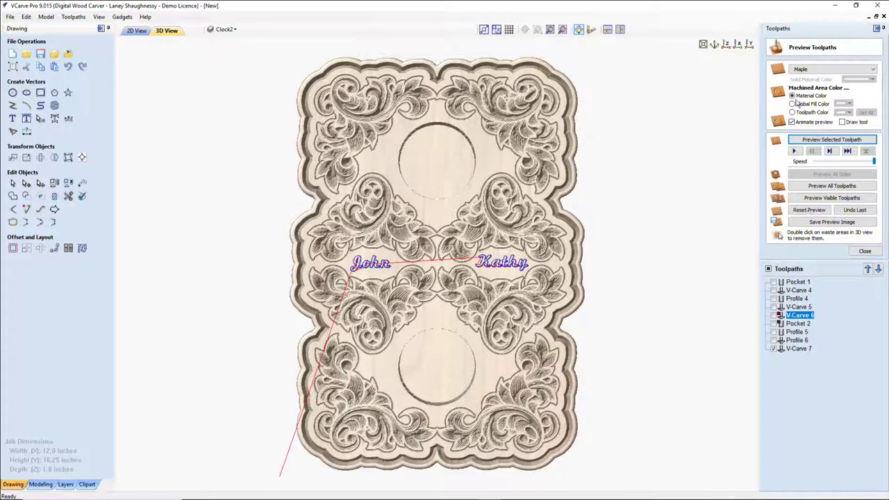
pyautogui.click(791, 103)
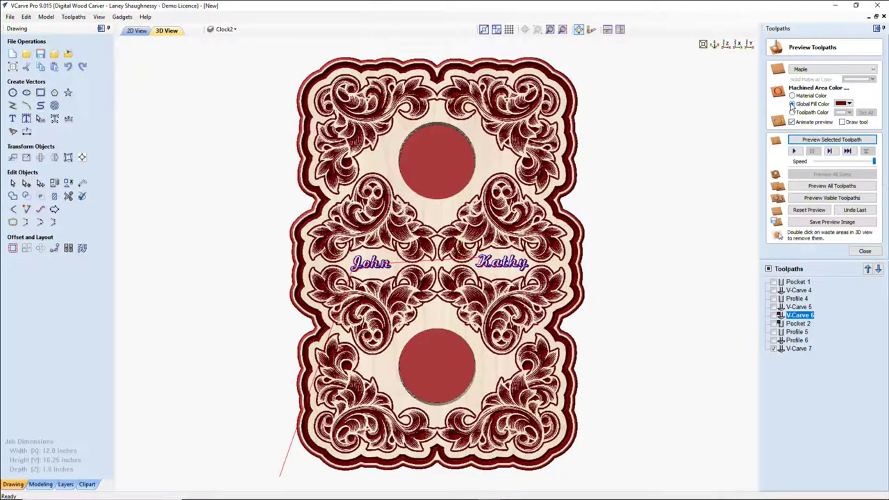
pyautogui.click(773, 349)
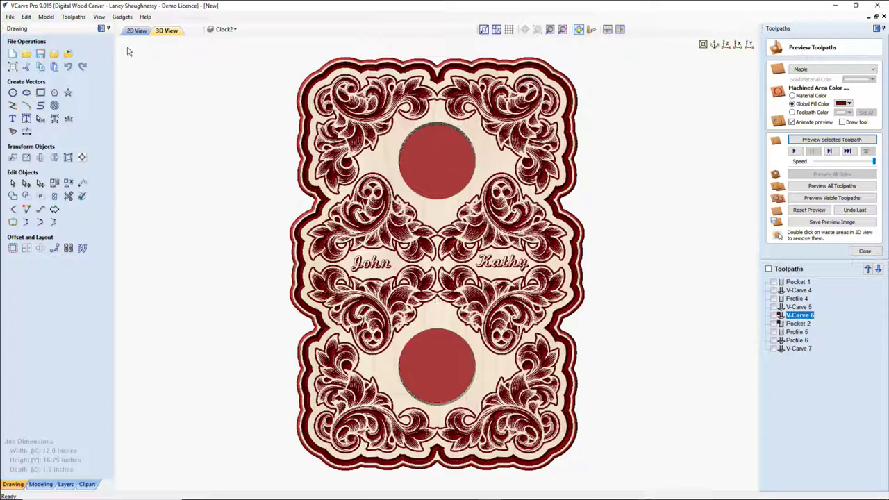
pyautogui.click(136, 31)
# Step: Delete the lower circle vector and select the remaining upper circle
pyautogui.scroll(-2, 483, 229)
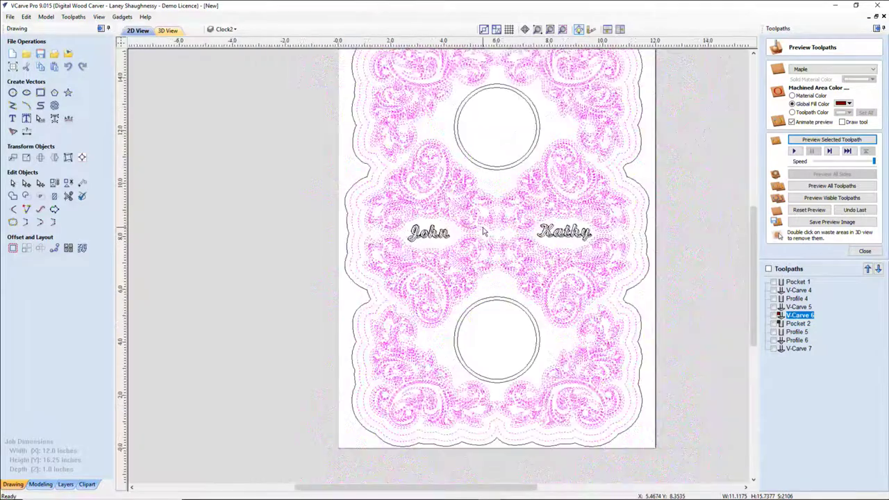
pyautogui.scroll(2, 510, 398)
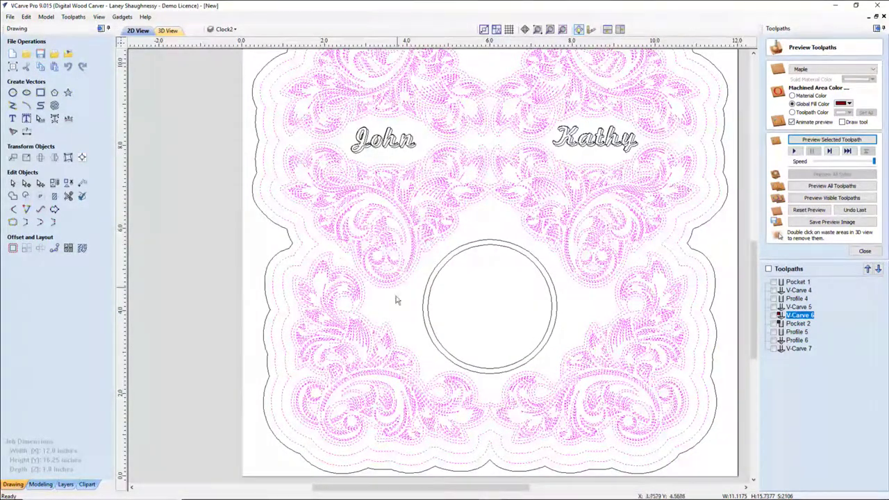
pyautogui.scroll(-2, 517, 317)
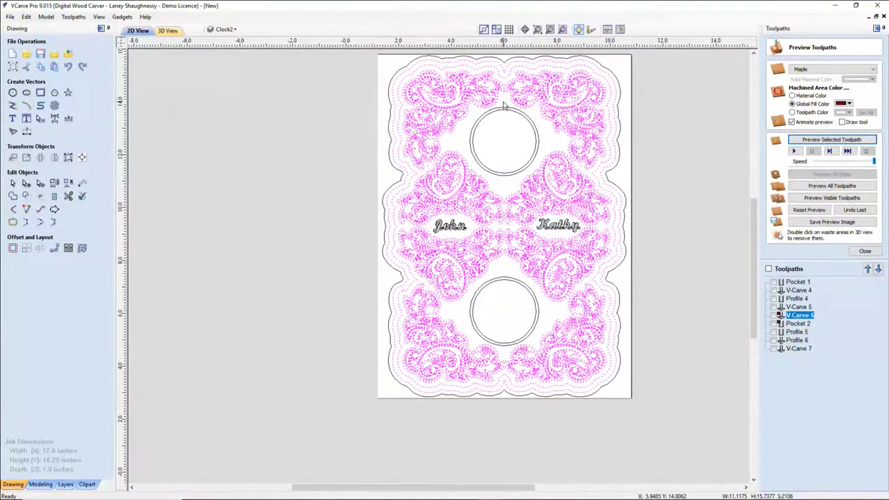
pyautogui.scroll(2, 504, 106)
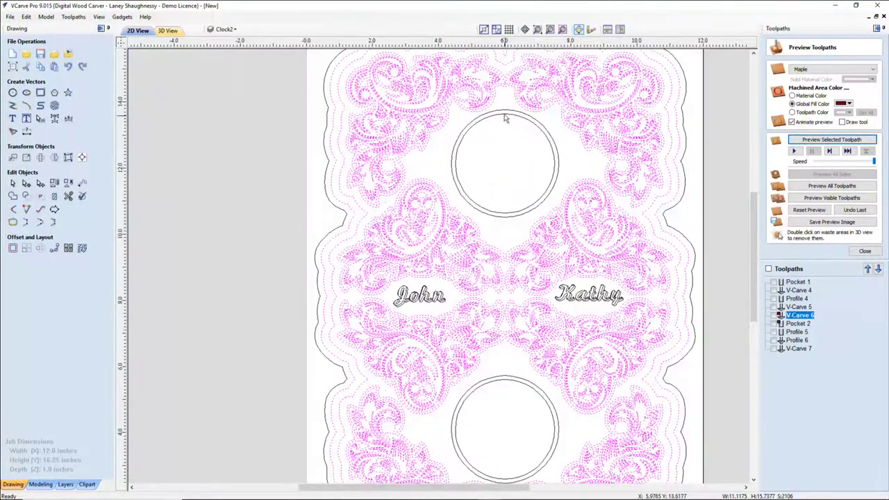
pyautogui.click(499, 109)
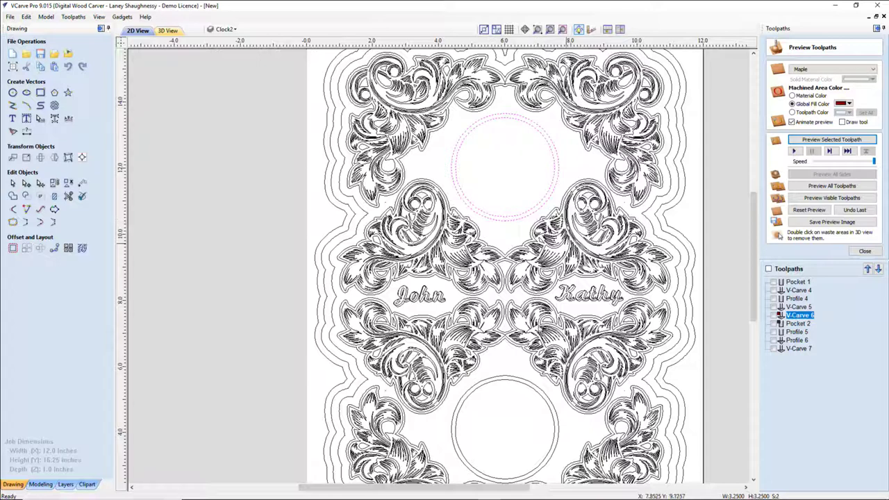
pyautogui.click(490, 373)
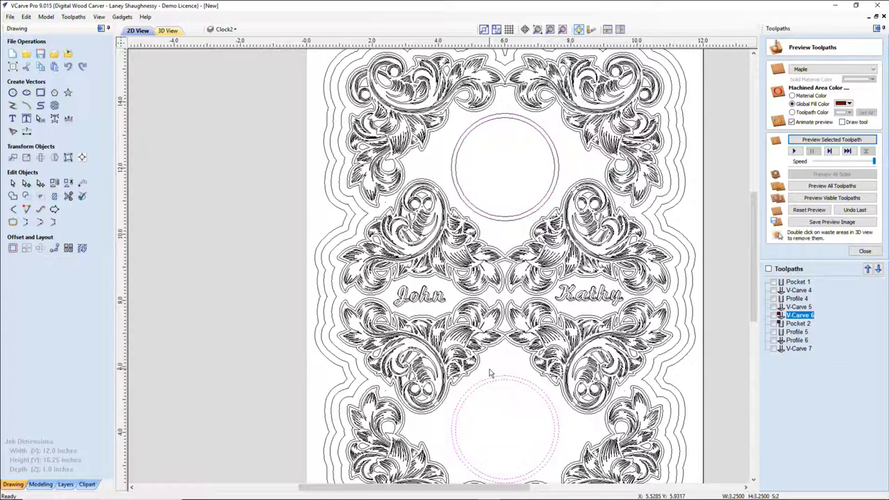
pyautogui.press('Delete')
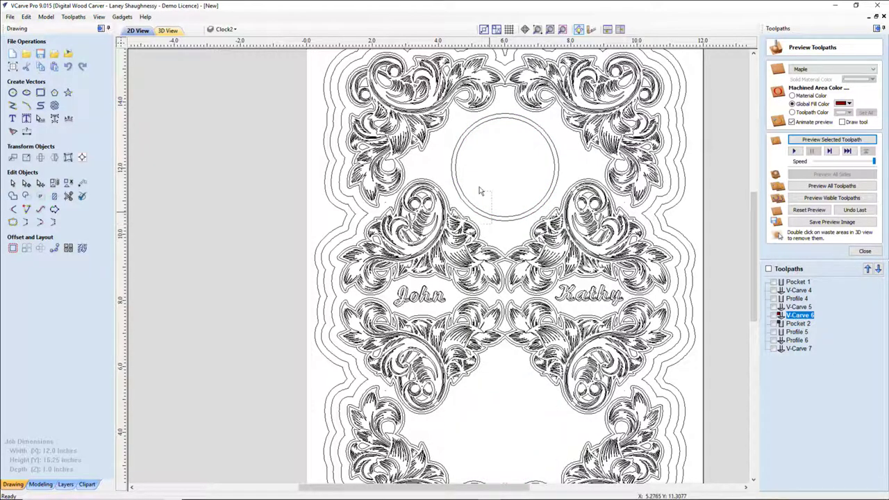
pyautogui.click(479, 191)
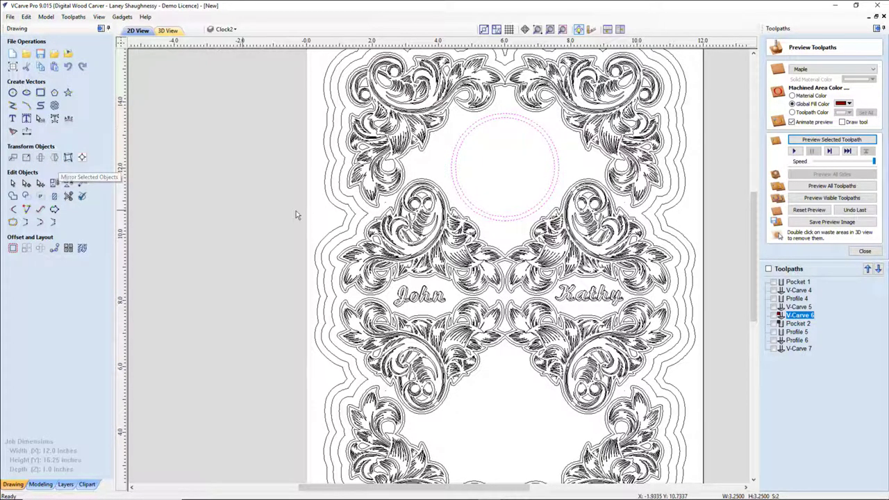
pyautogui.scroll(-2, 528, 370)
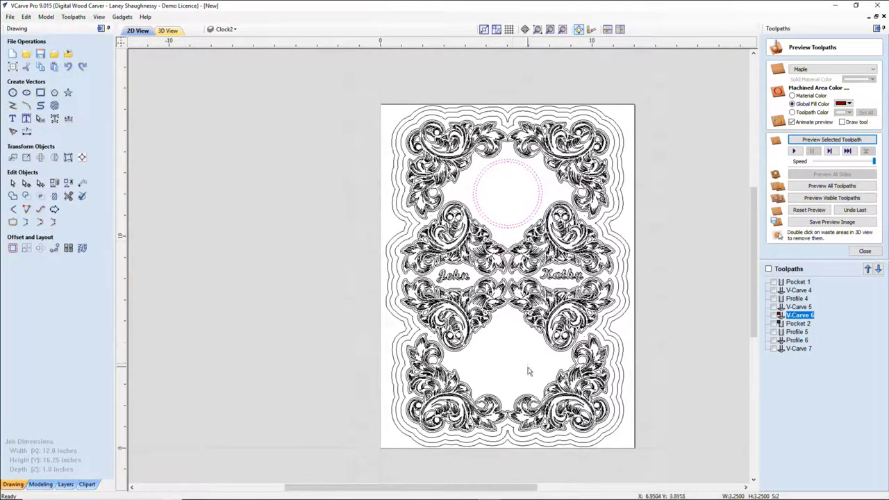
pyautogui.scroll(2, 528, 372)
pyautogui.scroll(-1, 528, 372)
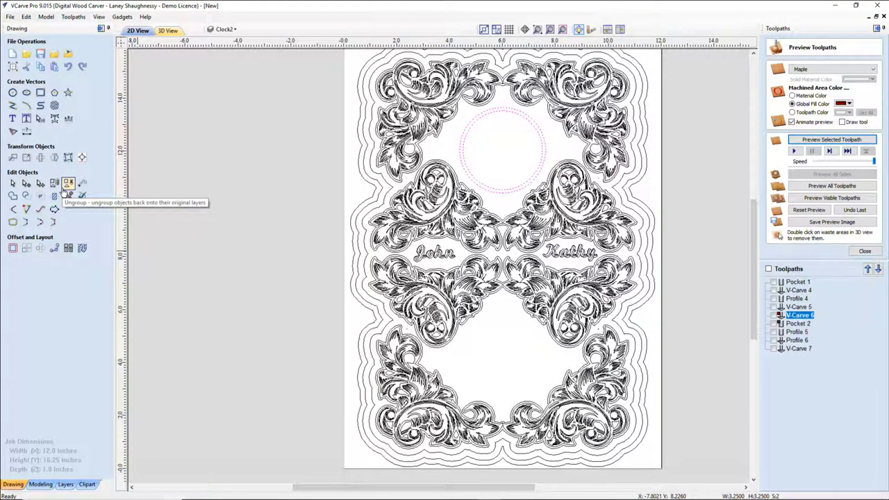
pyautogui.scroll(-1, 256, 201)
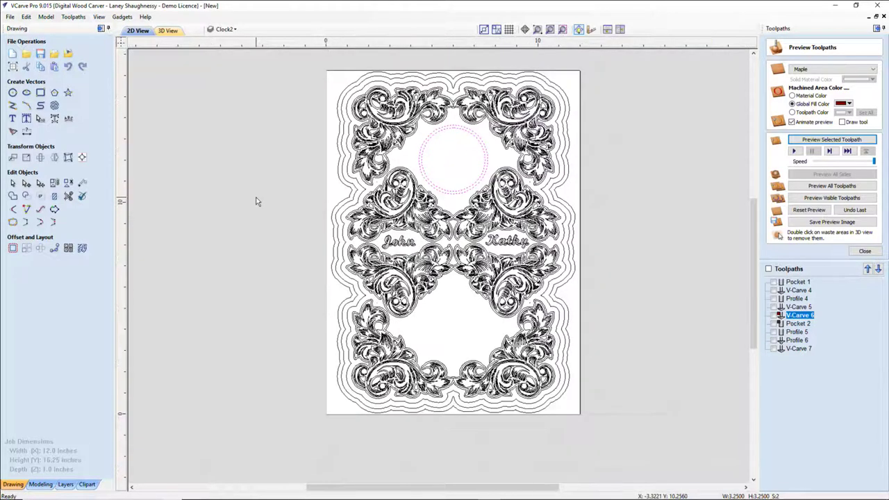
pyautogui.scroll(1, 255, 198)
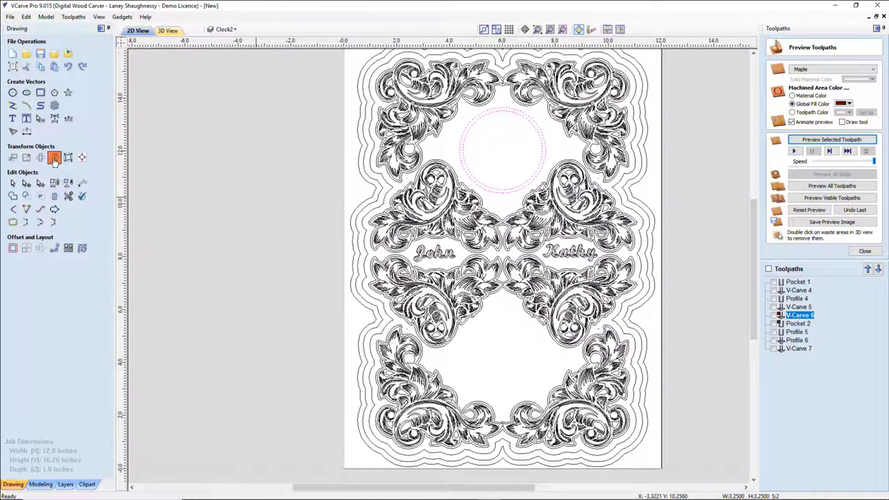
# Step: Mirror a copy of the upper circle horizontally and vertically into the board's lower half
pyautogui.click(54, 158)
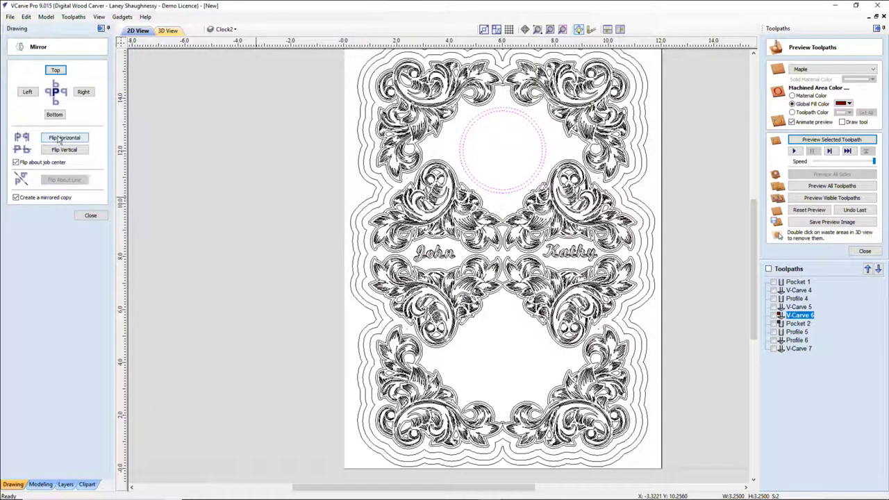
pyautogui.click(60, 138)
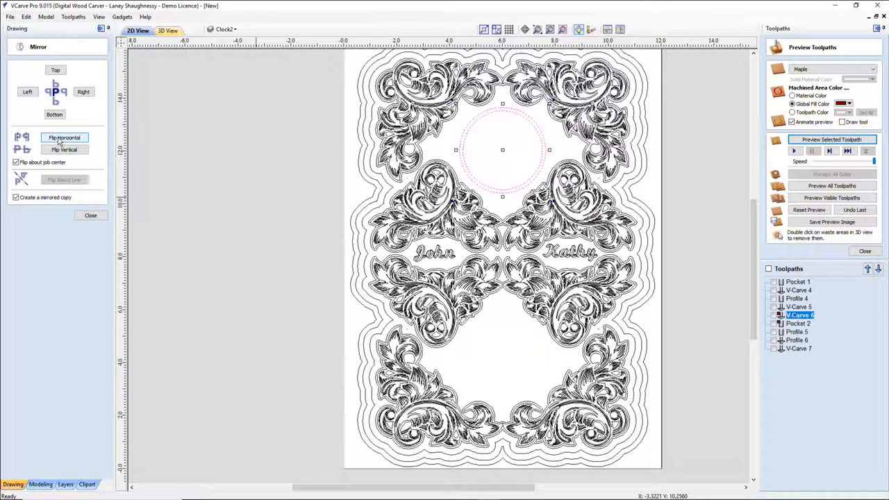
pyautogui.click(61, 150)
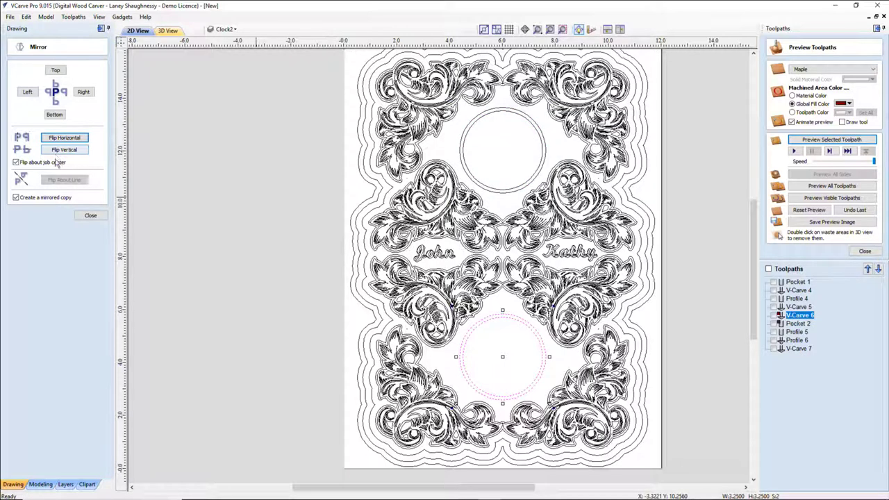
pyautogui.click(90, 216)
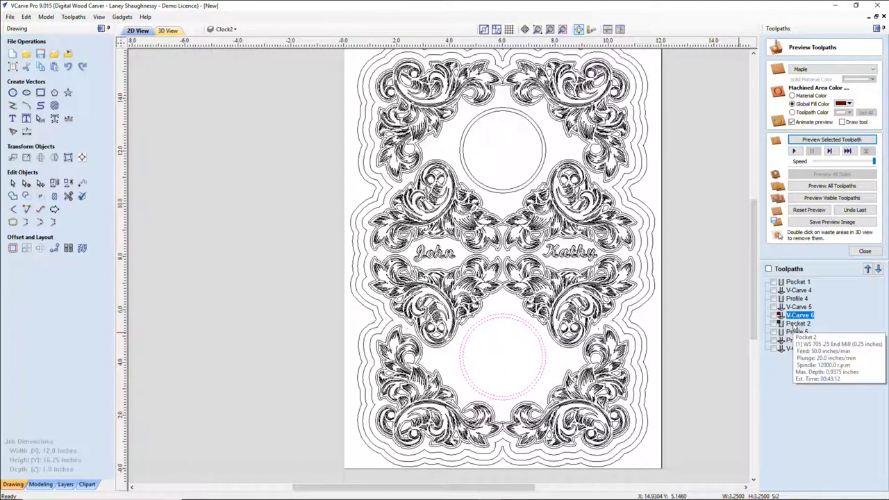
# Step: Add the lower circle to Pocket 2's vectors and recalculate the pocket
pyautogui.doubleClick(795, 324)
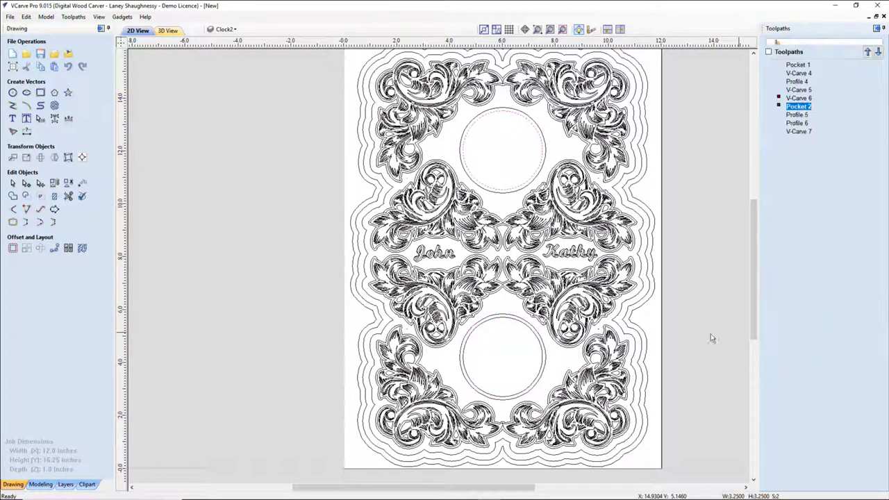
pyautogui.click(518, 321)
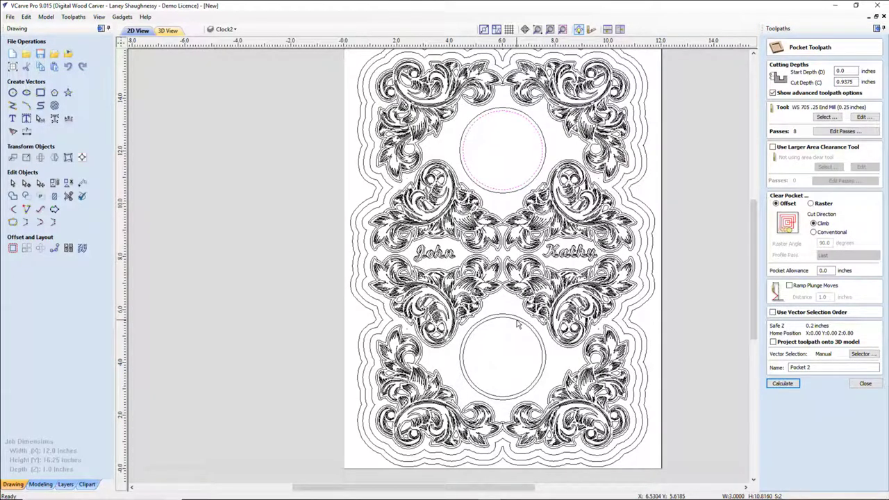
pyautogui.click(782, 384)
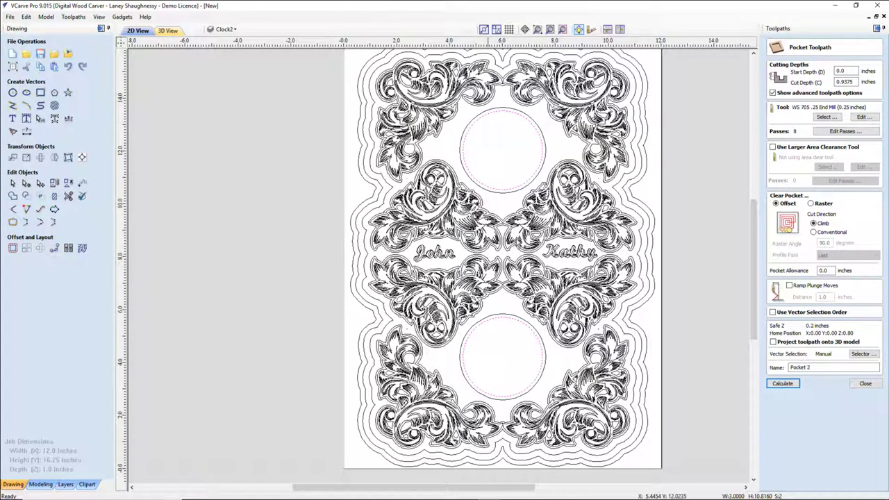
pyautogui.click(789, 390)
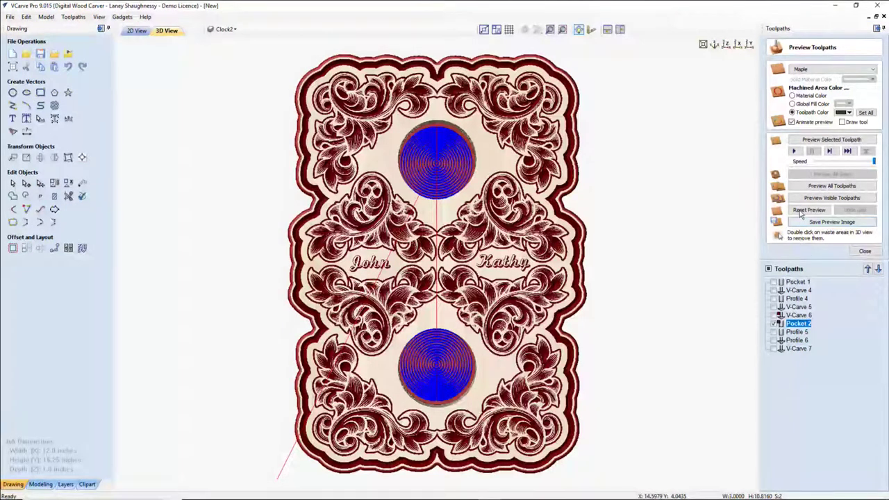
# Step: Reset the preview, show Profile 5 and V-Carve 7, and simulate all visible toolpaths
pyautogui.click(807, 211)
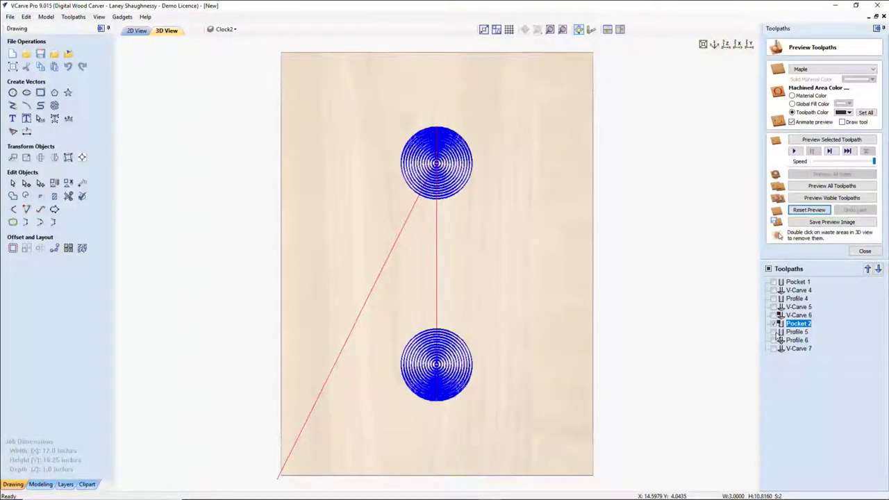
pyautogui.click(774, 332)
pyautogui.click(773, 348)
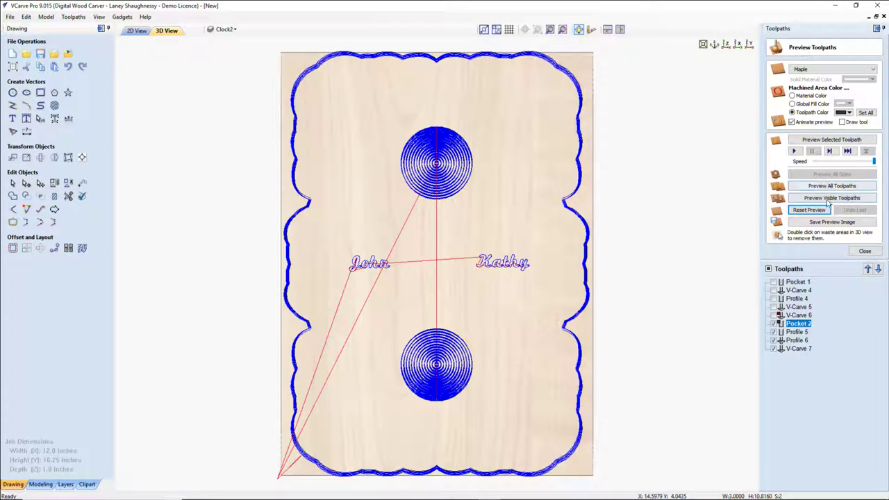
pyautogui.click(826, 199)
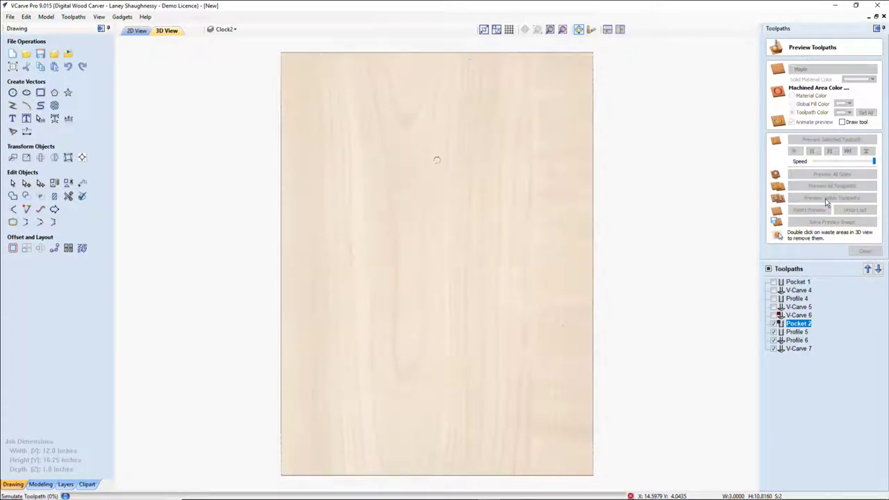
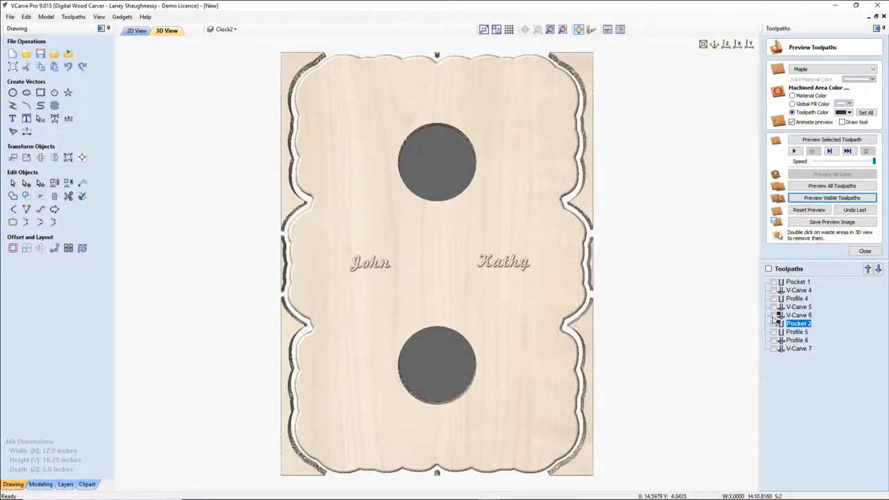
# Step: Preview the cutting simulation of the V-Carve 6 toolpath on its own
pyautogui.click(773, 316)
pyautogui.click(793, 316)
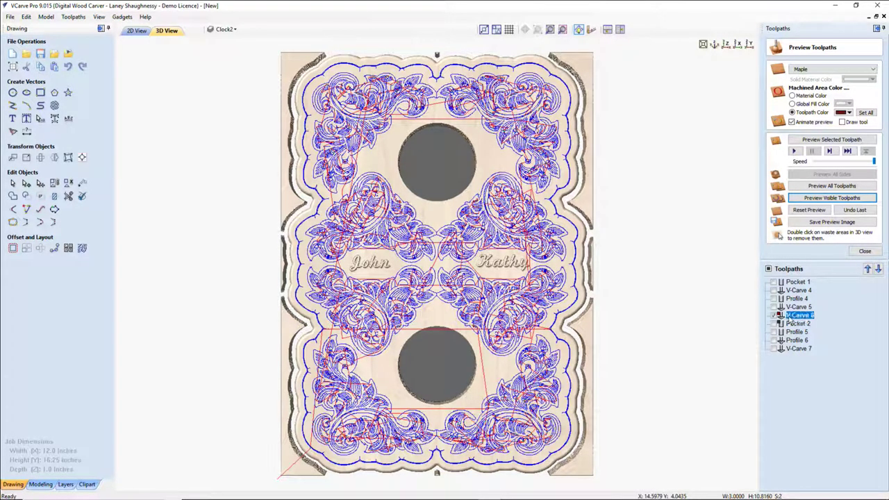
pyautogui.click(823, 140)
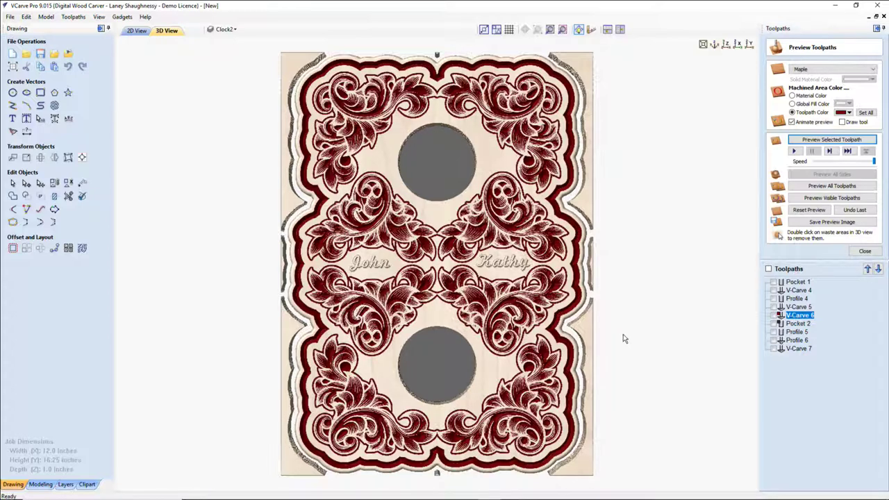
# Step: Fill all machined areas with a dark olive global fill colour instead of cyan
pyautogui.click(793, 96)
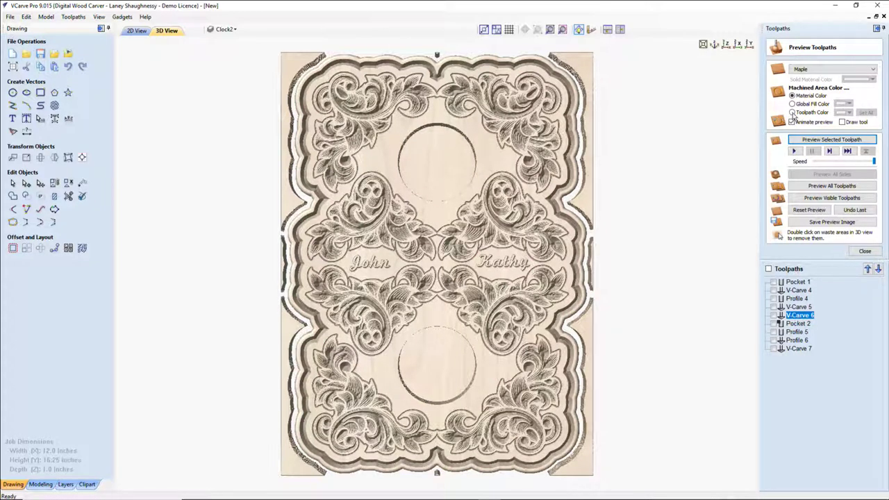
pyautogui.click(793, 112)
pyautogui.click(793, 104)
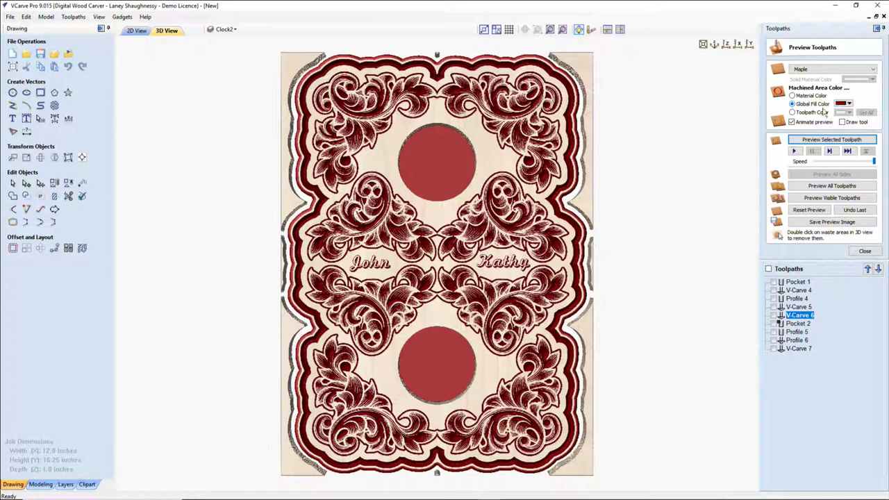
pyautogui.click(848, 103)
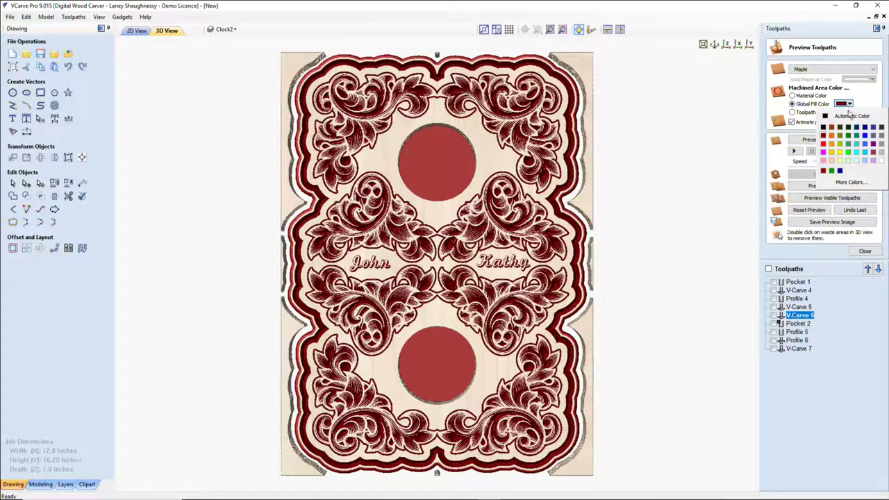
pyautogui.click(864, 152)
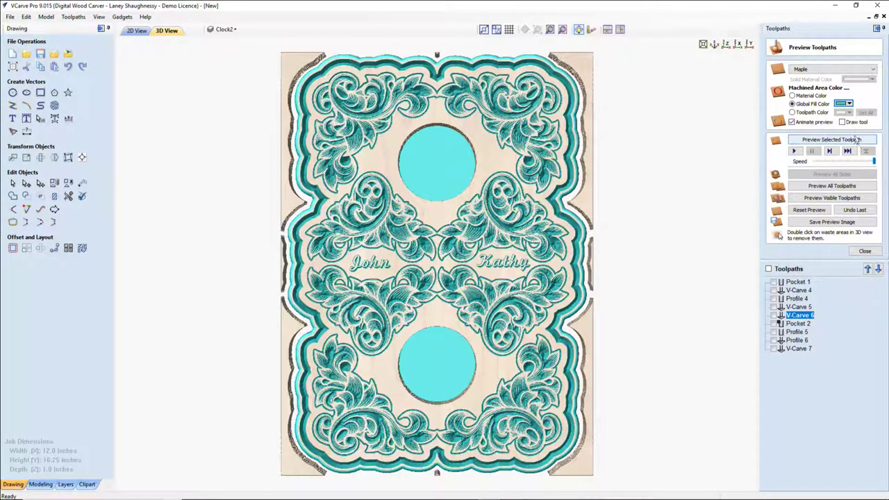
pyautogui.click(848, 103)
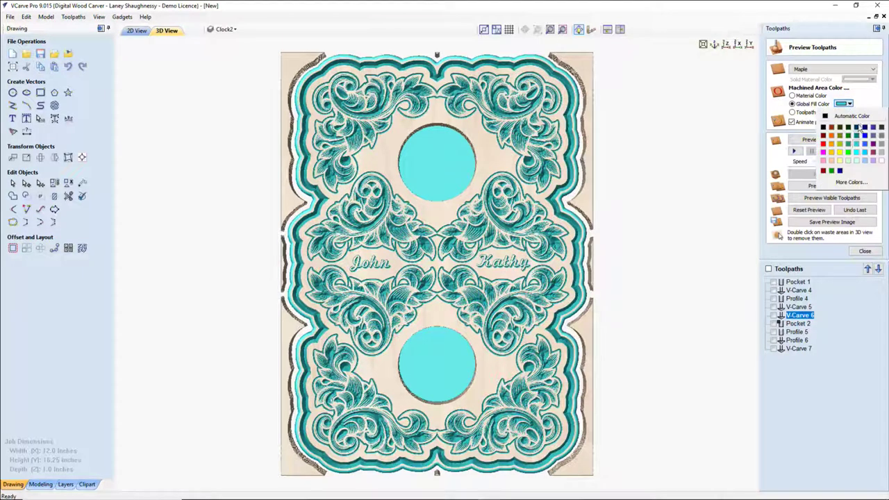
pyautogui.click(840, 127)
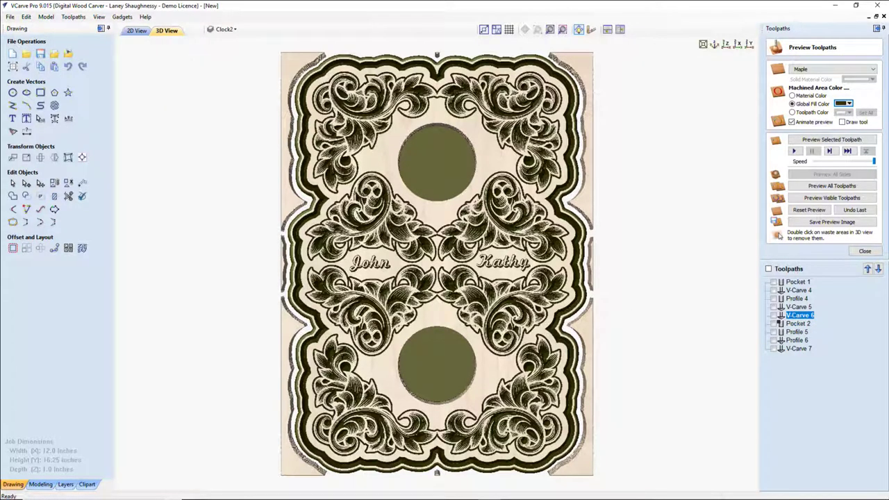
# Step: Switch to Chrome's 'CNC project designs' image results and scroll back to the top
pyautogui.moveTo(264, 491)
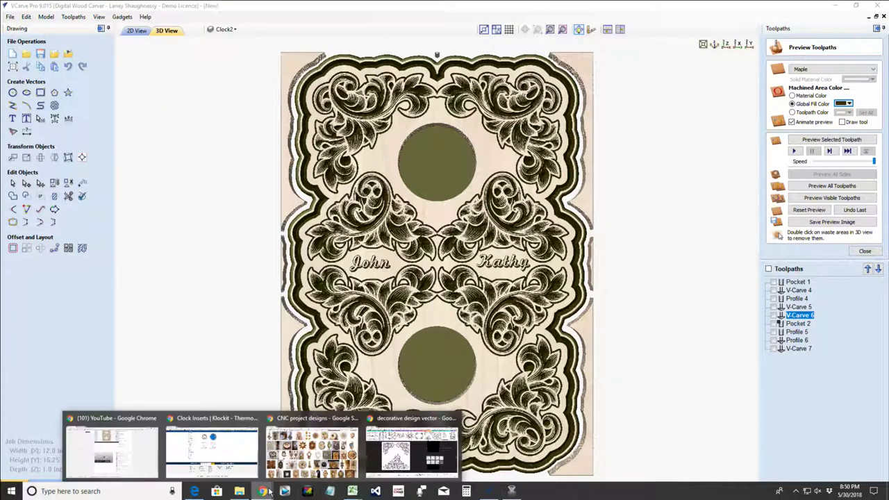
pyautogui.click(310, 454)
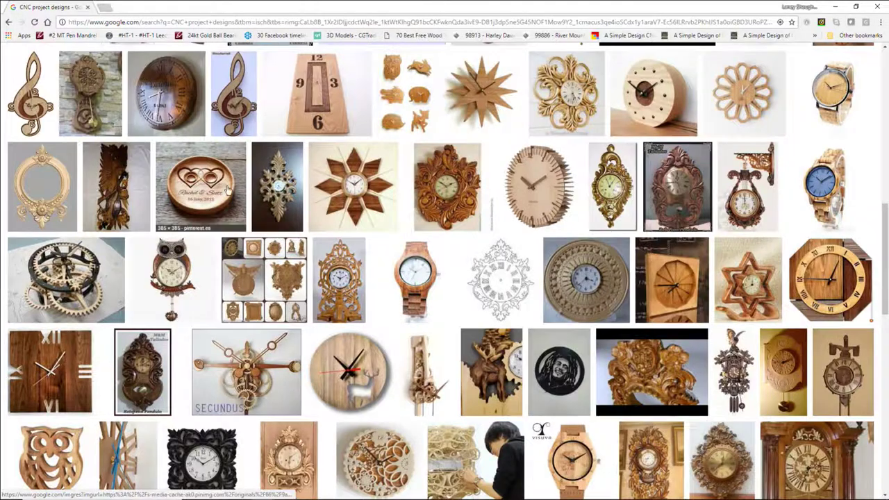
pyautogui.scroll(5, 262, 257)
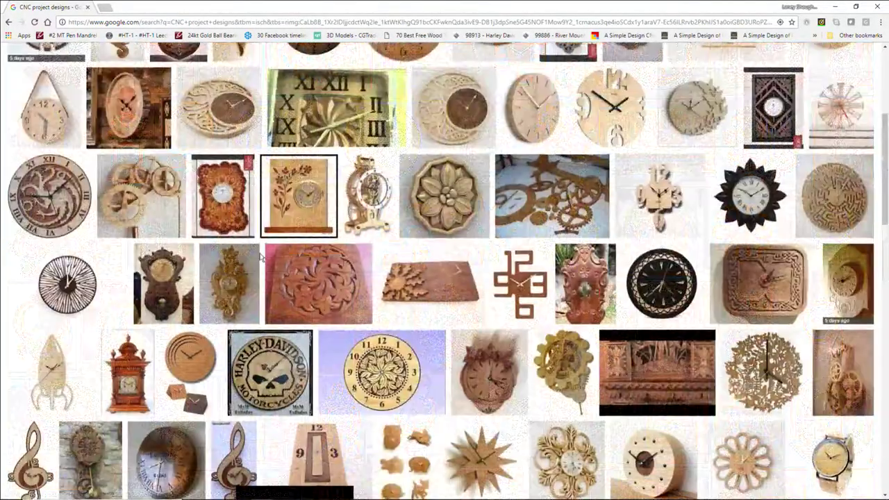
pyautogui.scroll(1, 261, 258)
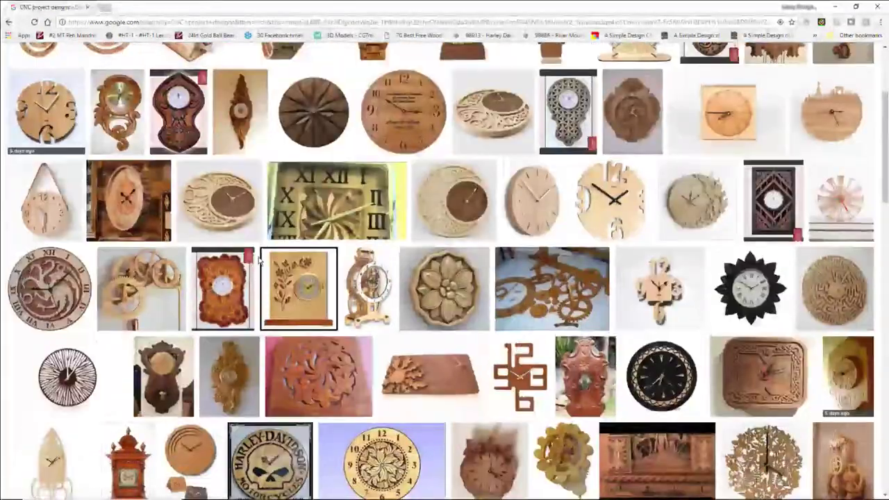
# Step: Look at enlarged previews of a few carved wooden clocks, then close the preview panel
pyautogui.click(182, 119)
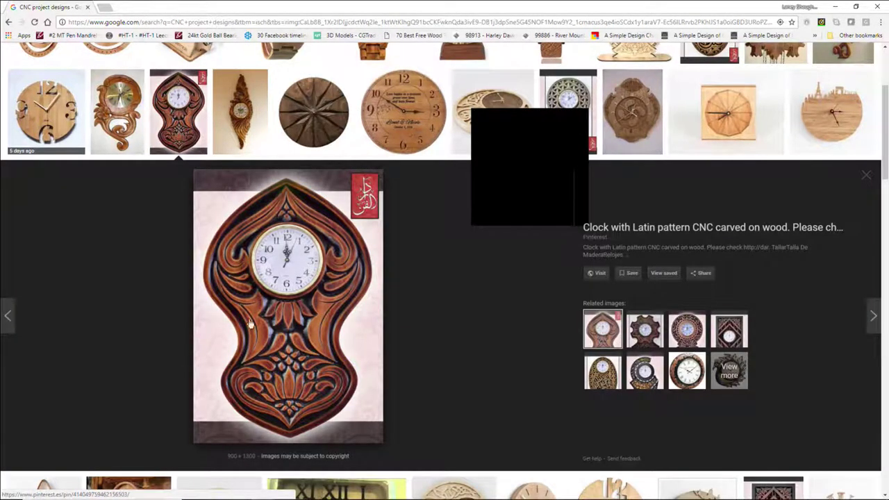
pyautogui.click(687, 334)
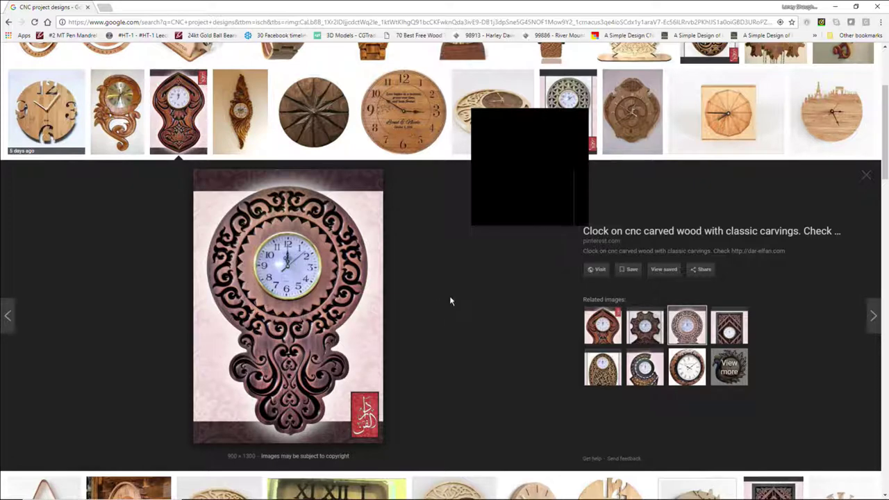
pyautogui.click(736, 328)
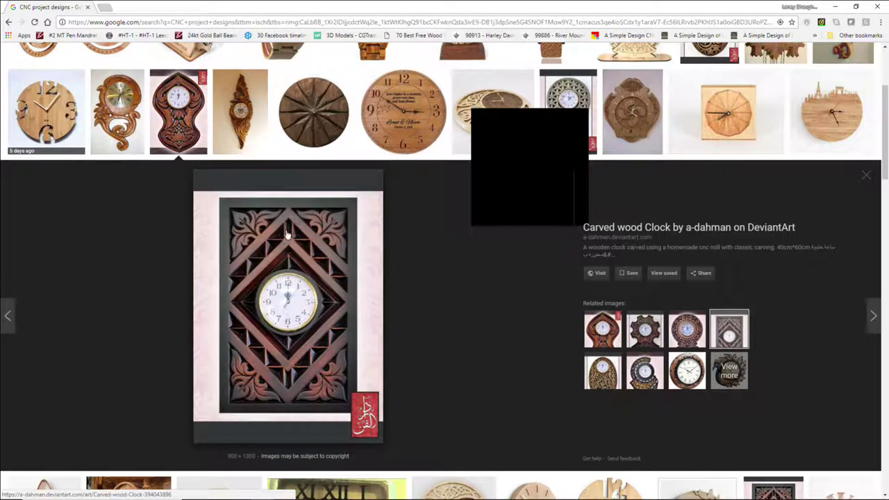
pyautogui.scroll(1, 295, 385)
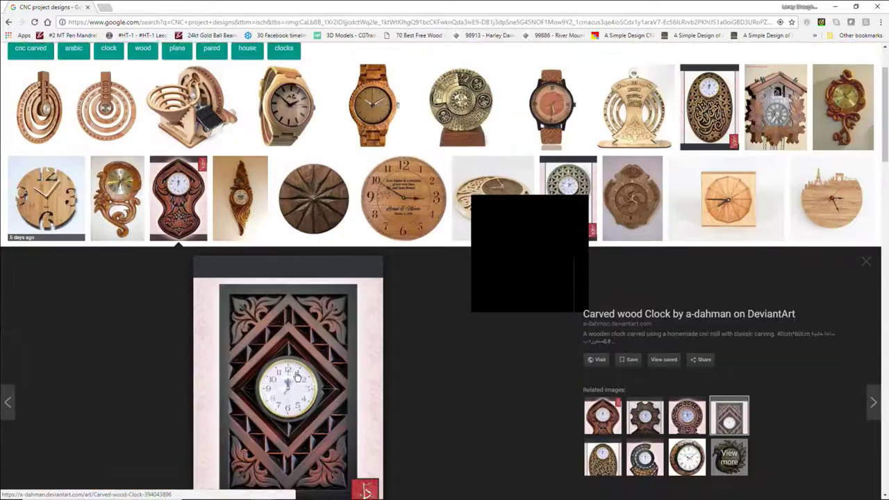
pyautogui.scroll(-1, 296, 378)
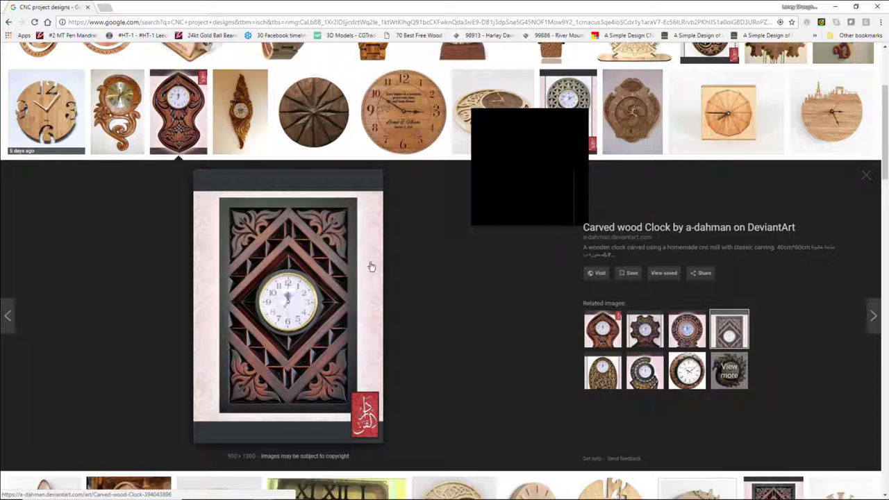
pyautogui.click(873, 175)
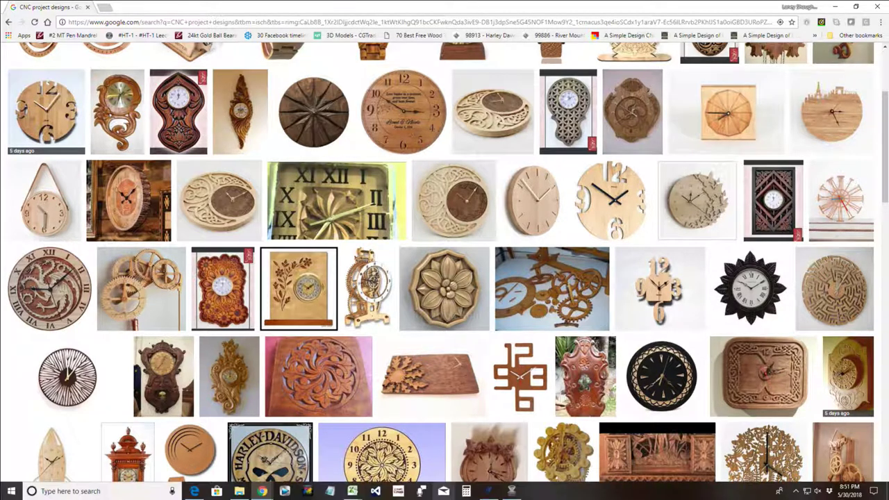
pyautogui.moveTo(261, 491)
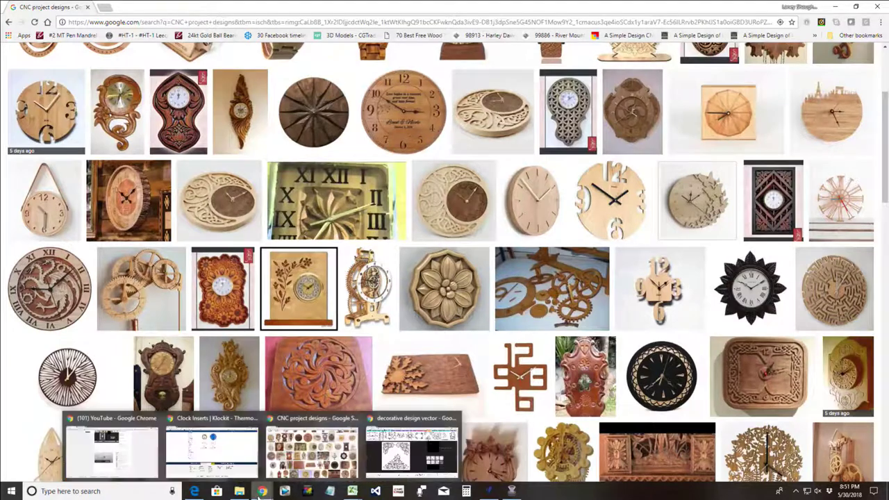
pyautogui.click(212, 451)
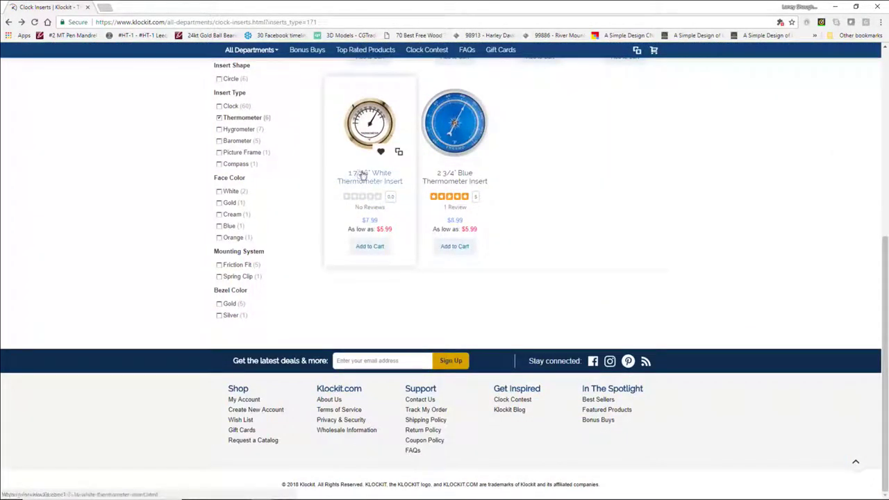
pyautogui.click(362, 116)
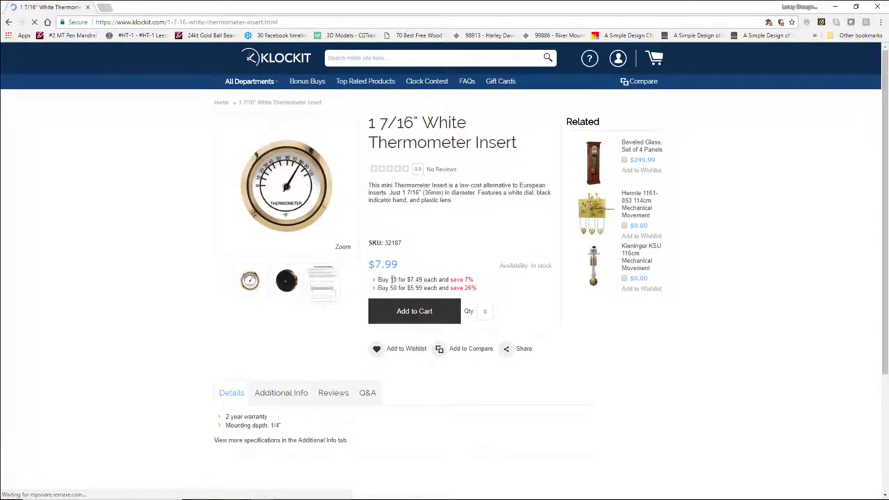
pyautogui.moveTo(387, 279); pyautogui.dragTo(459, 280)
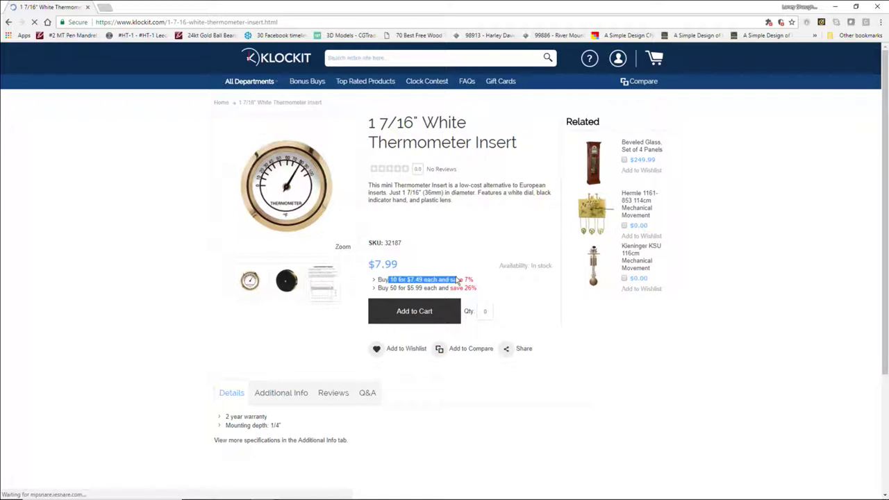
pyautogui.click(278, 292)
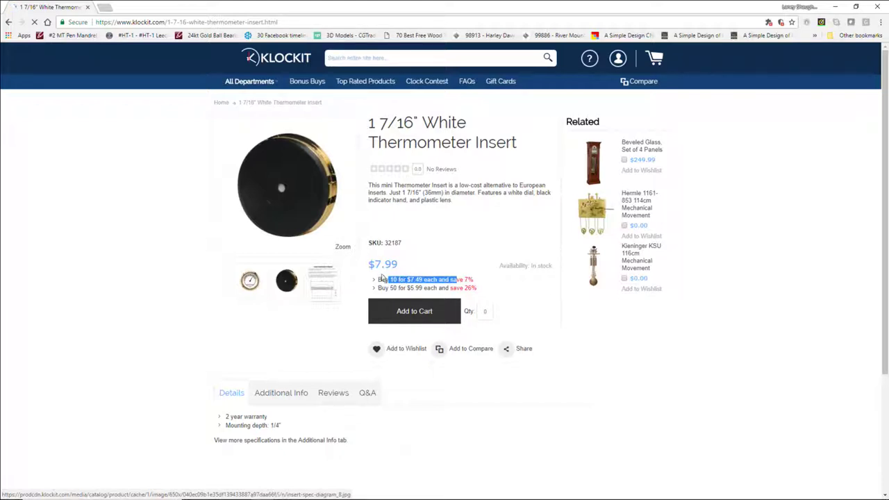
pyautogui.moveTo(408, 266); pyautogui.dragTo(364, 264)
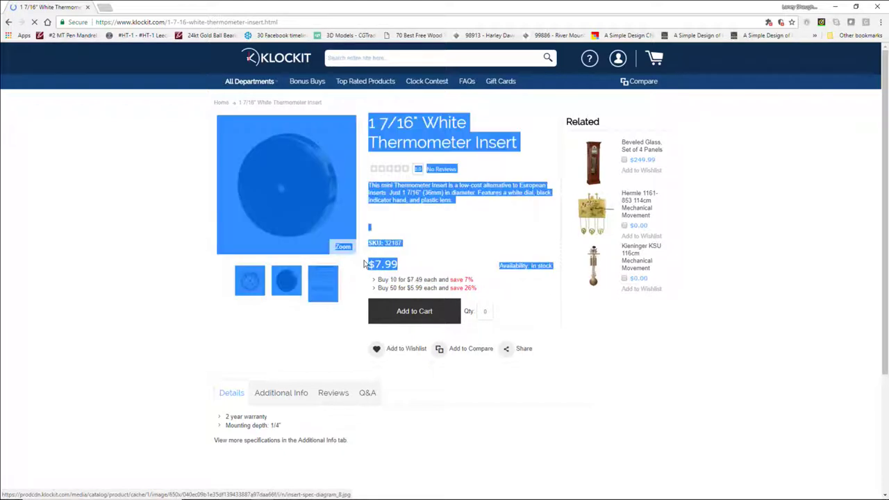
pyautogui.click(400, 279)
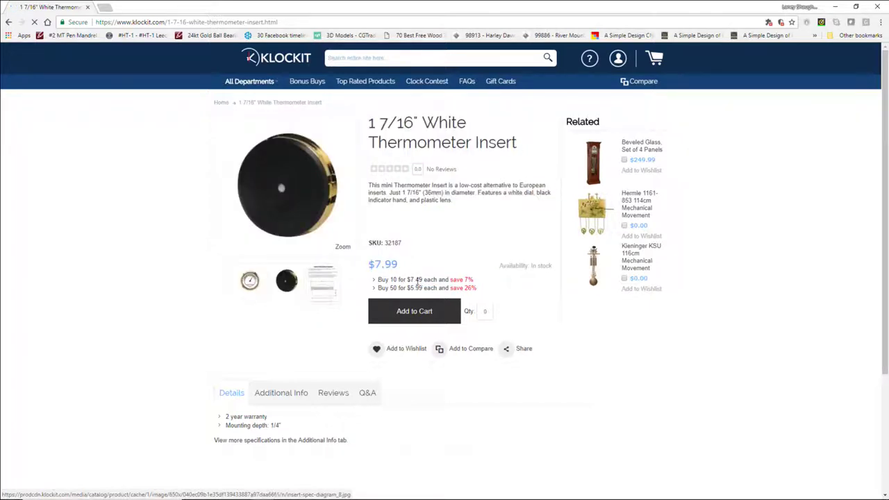
pyautogui.moveTo(380, 268); pyautogui.dragTo(398, 266)
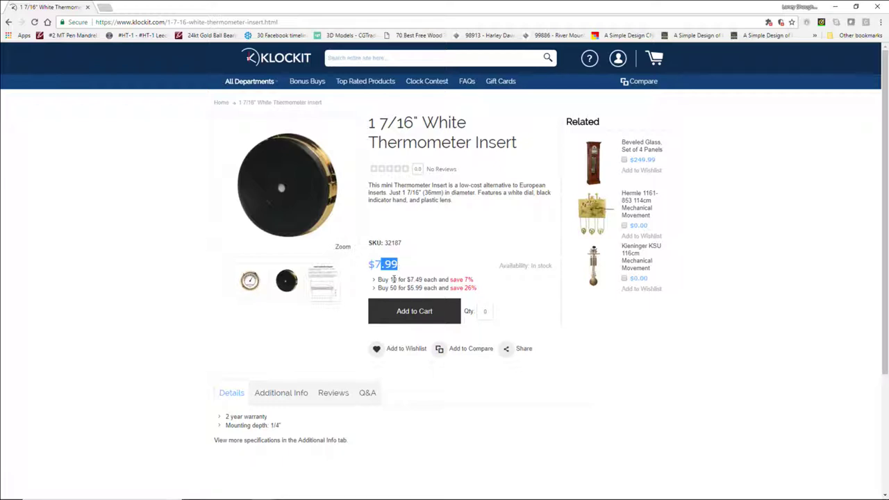
pyautogui.moveTo(408, 279); pyautogui.dragTo(422, 278)
pyautogui.click(7, 23)
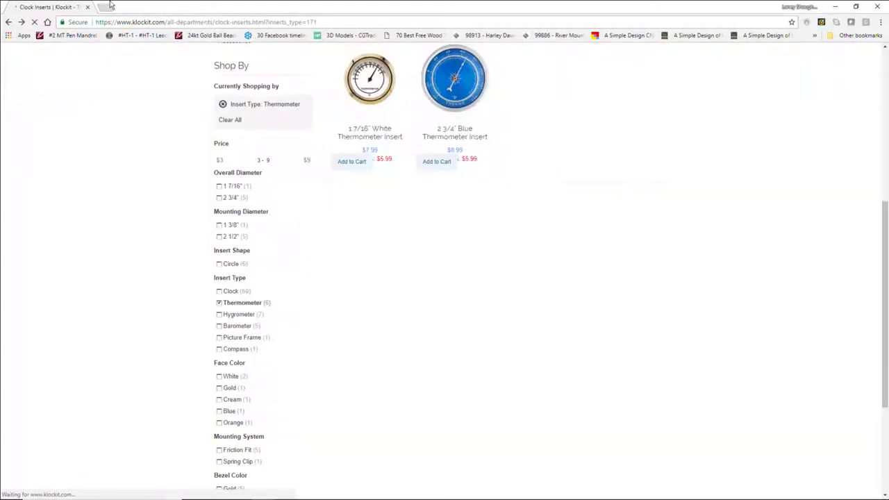
pyautogui.click(839, 8)
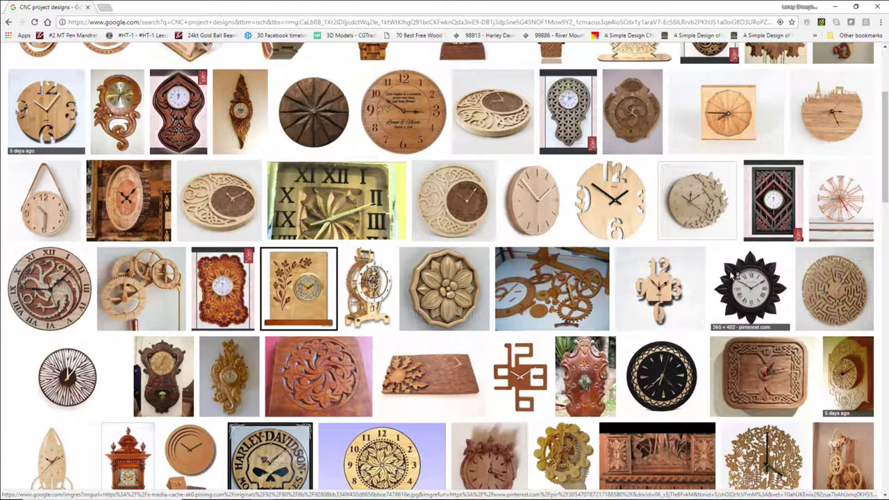
# Step: View the red flower-carved clock preview, then minimize Chrome to return to VCarve Pro
pyautogui.click(205, 290)
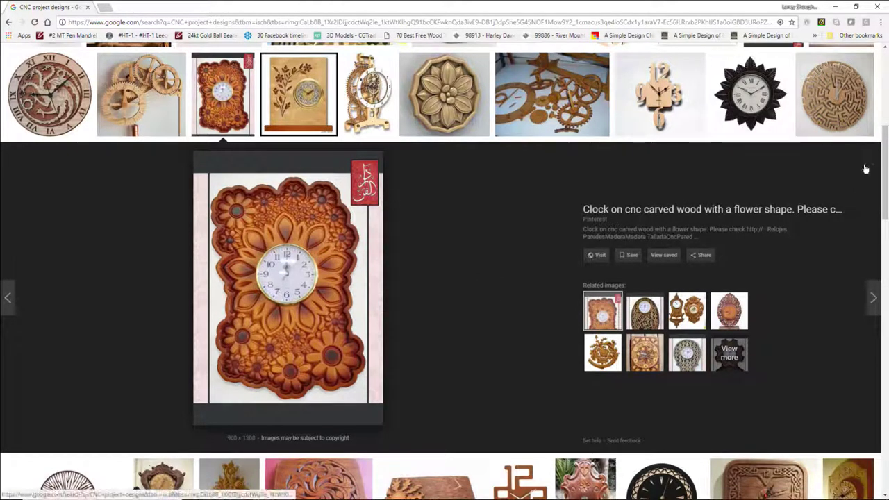
pyautogui.click(837, 8)
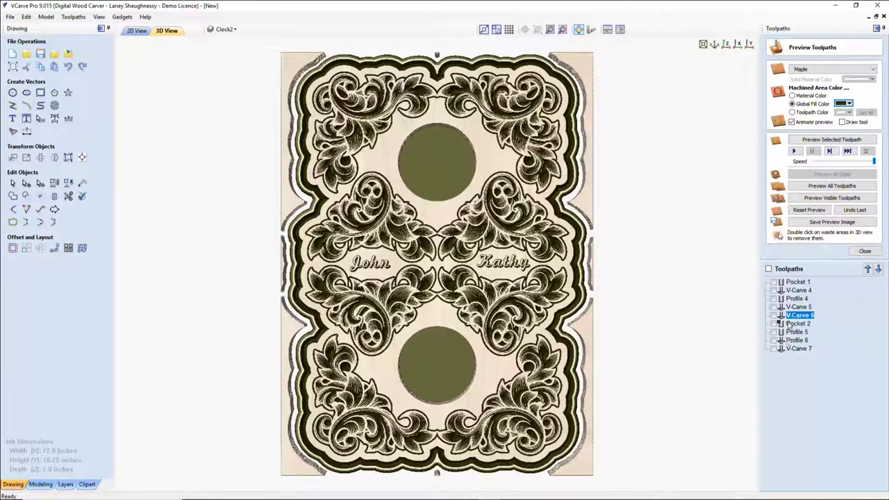
# Step: In the toolpath preview, colour the pocket circles blue after trying red and orange
pyautogui.doubleClick(795, 324)
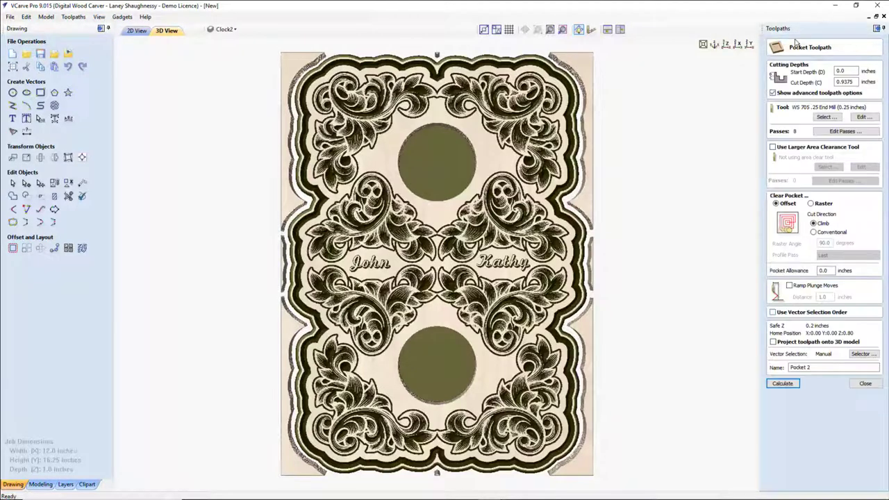
pyautogui.click(854, 386)
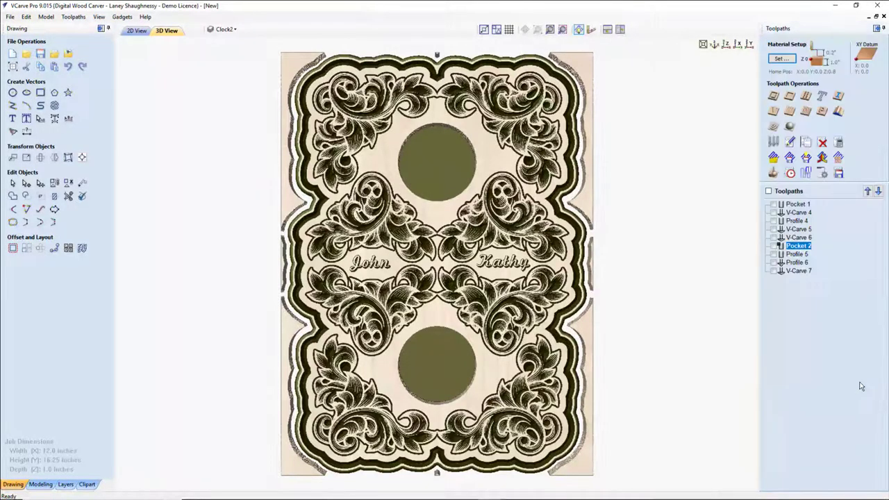
pyautogui.click(773, 173)
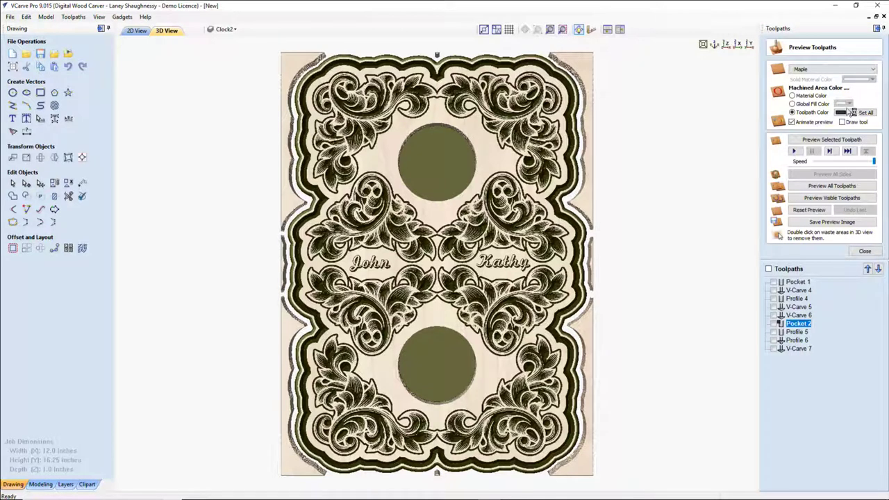
pyautogui.click(850, 113)
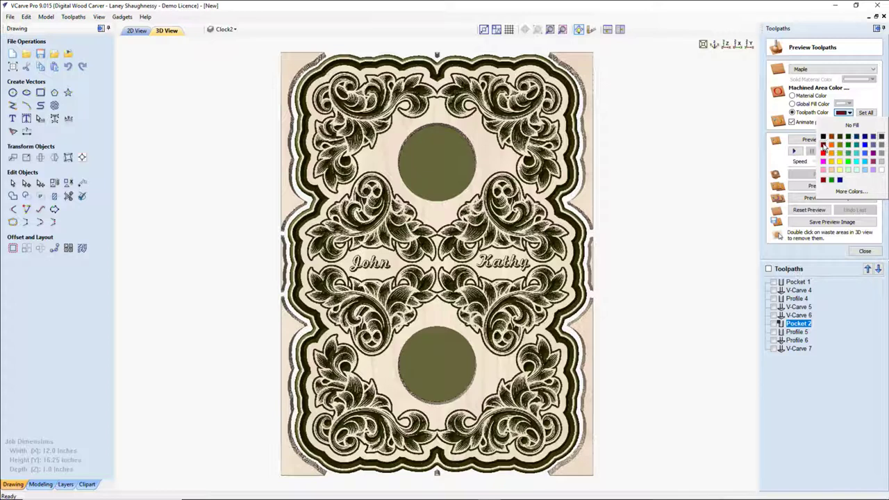
pyautogui.click(823, 152)
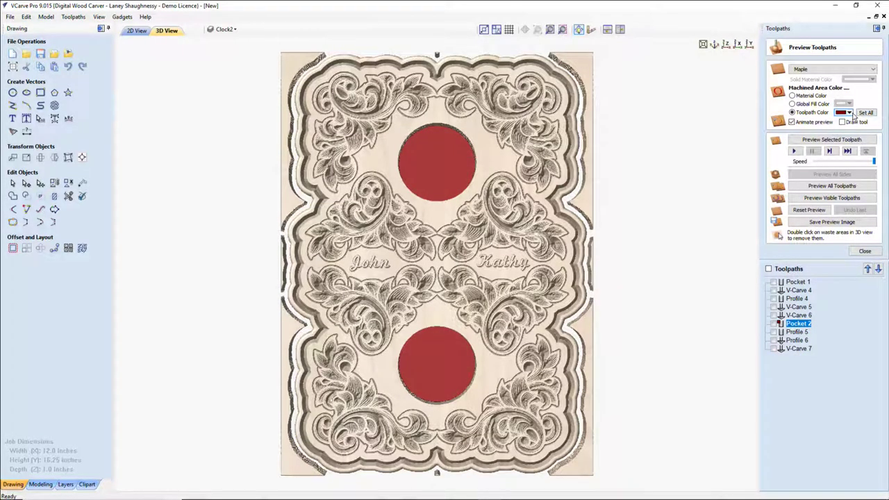
pyautogui.click(852, 115)
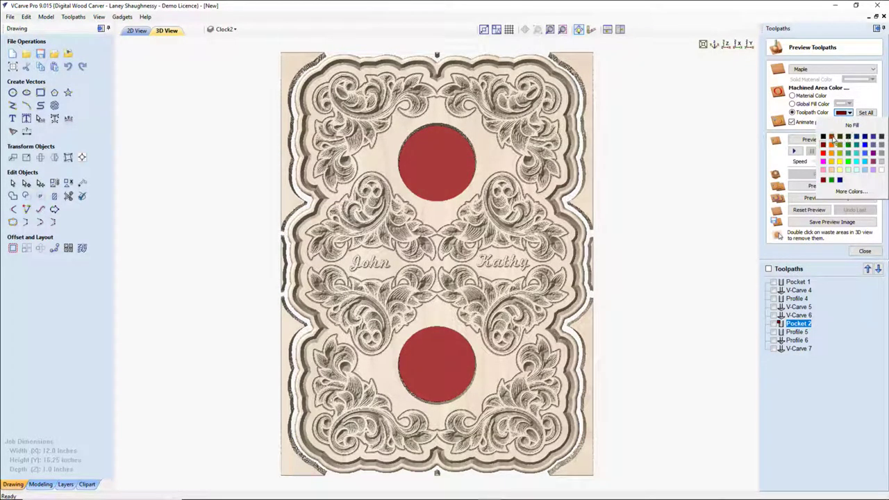
pyautogui.click(832, 137)
pyautogui.click(850, 114)
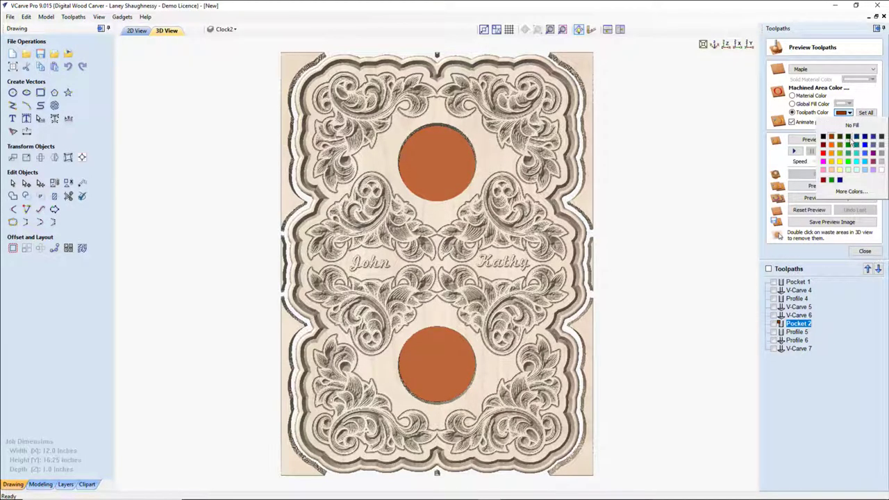
pyautogui.click(854, 143)
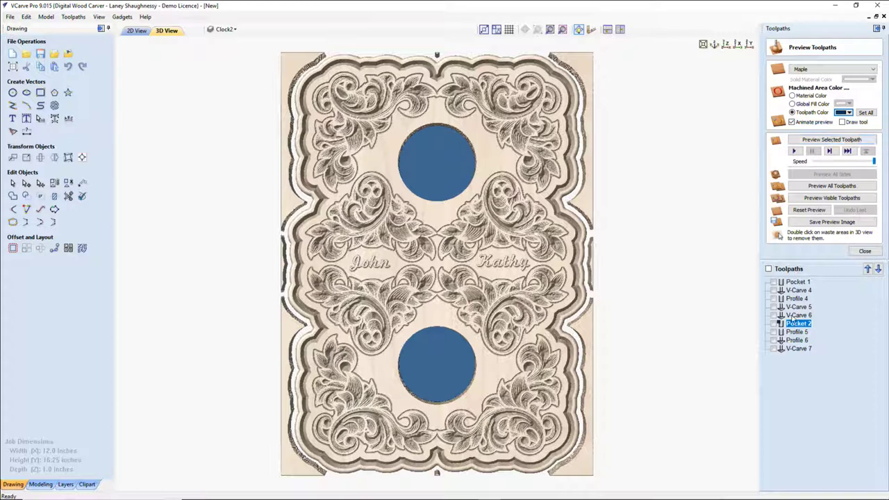
# Step: Colour the V-Carve 6 carving dark navy and tilt the board to view it
pyautogui.press('Up')
pyautogui.click(848, 115)
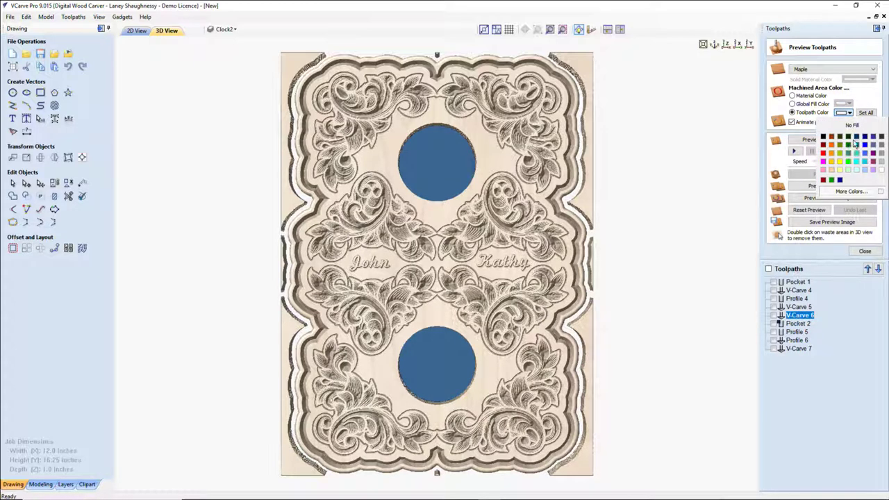
pyautogui.click(858, 137)
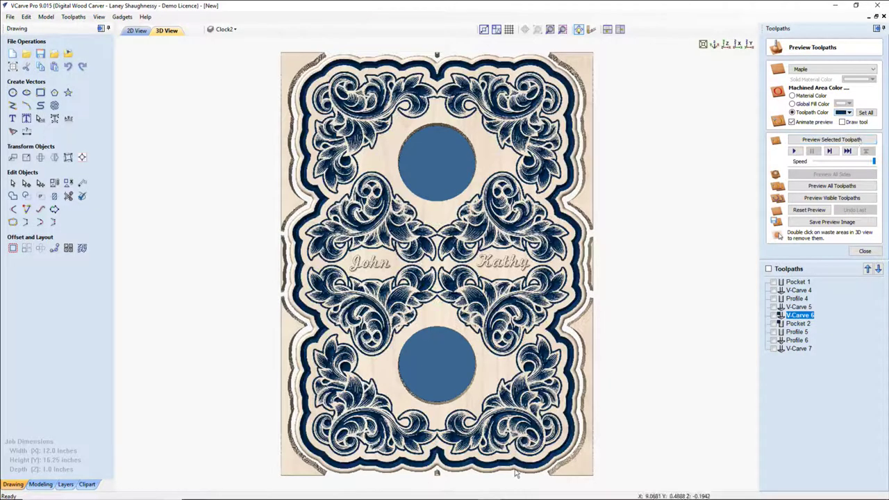
pyautogui.moveTo(489, 396); pyautogui.dragTo(417, 428)
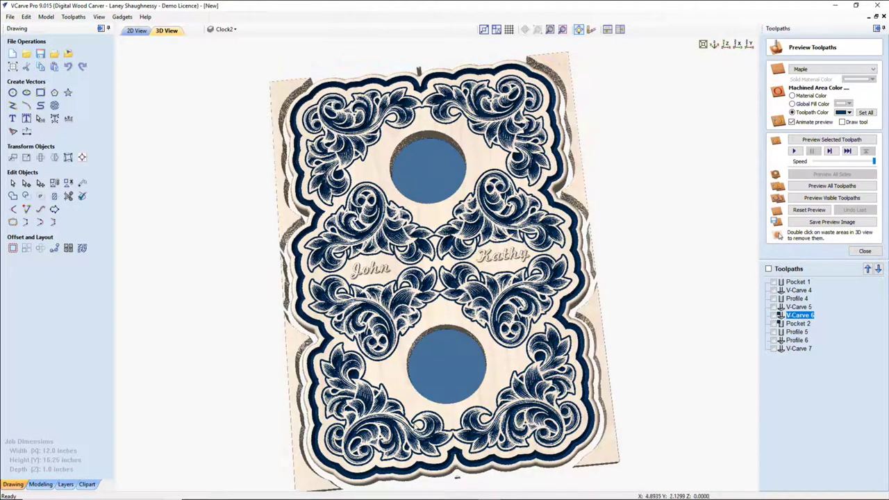
pyautogui.scroll(3, 417, 427)
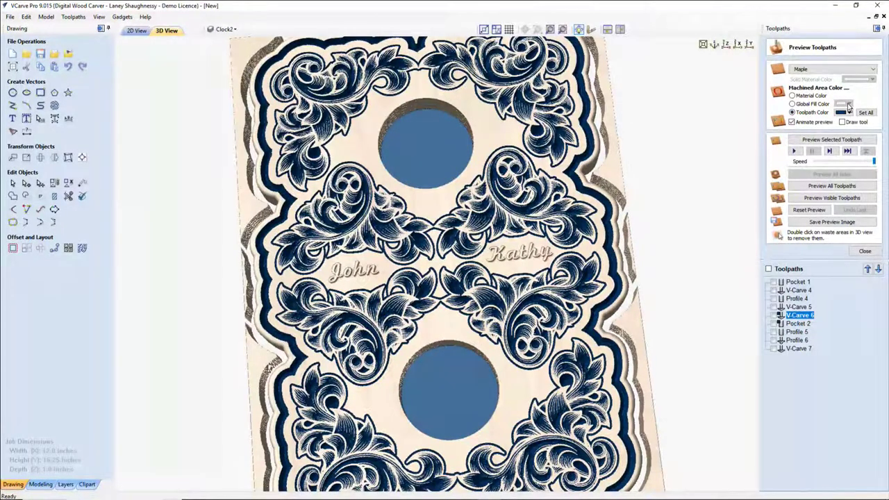
# Step: Preview the board in walnut2 with machined areas shown in the material colour
pyautogui.click(861, 70)
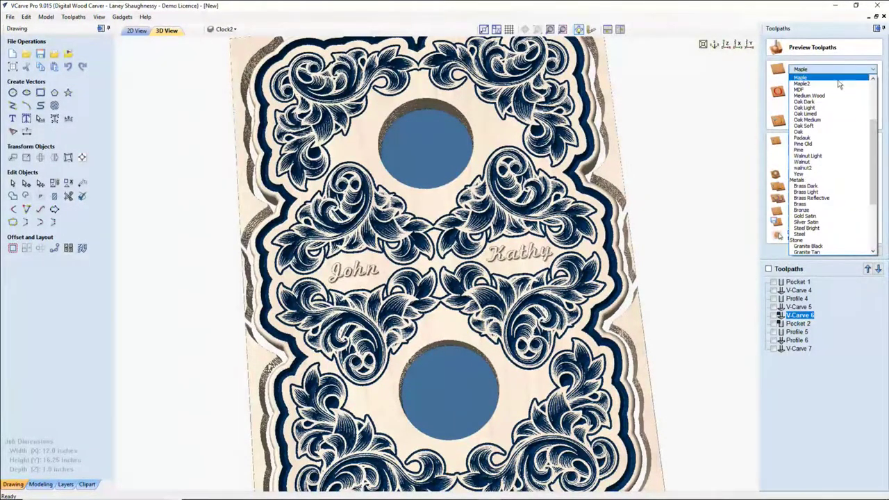
pyautogui.click(803, 168)
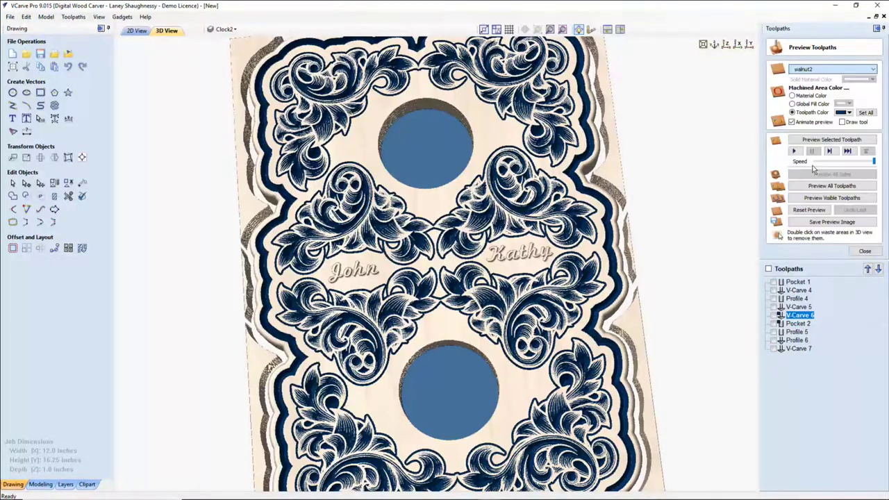
pyautogui.click(849, 113)
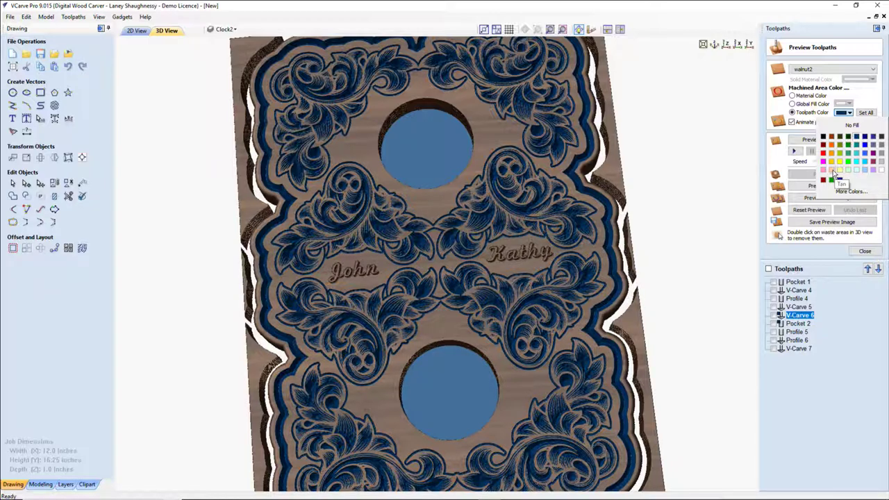
pyautogui.click(833, 171)
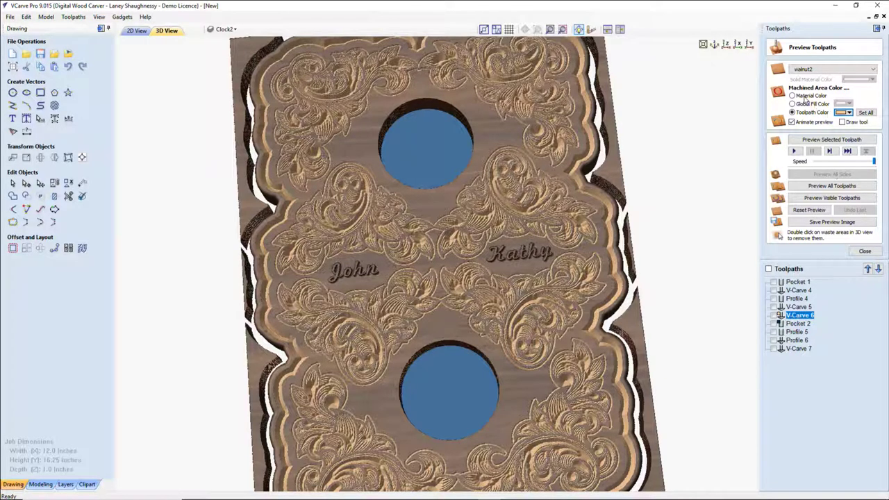
pyautogui.click(791, 96)
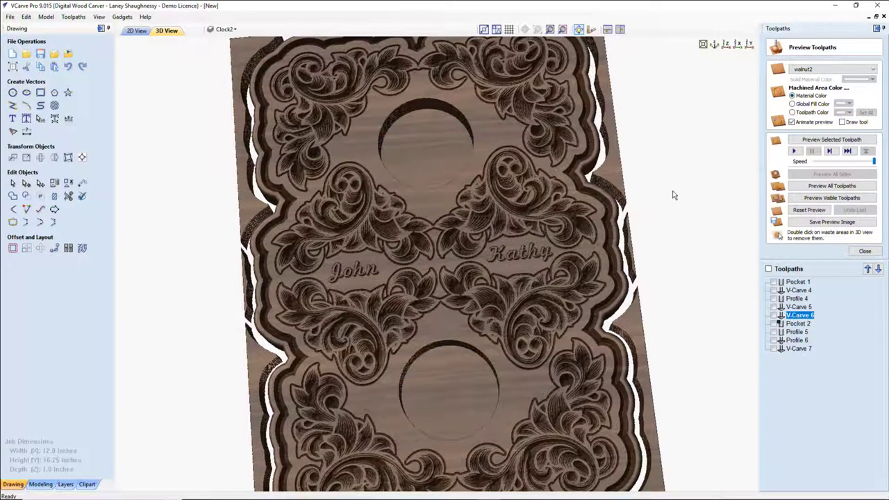
# Step: Turn the board back to a frontal view and delete the right-side waste strips
pyautogui.moveTo(673, 192); pyautogui.dragTo(514, 263)
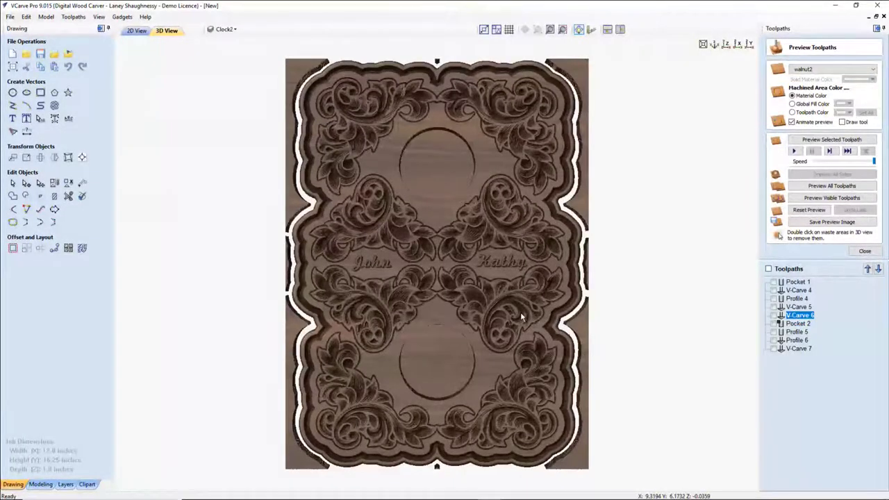
pyautogui.scroll(5, 520, 312)
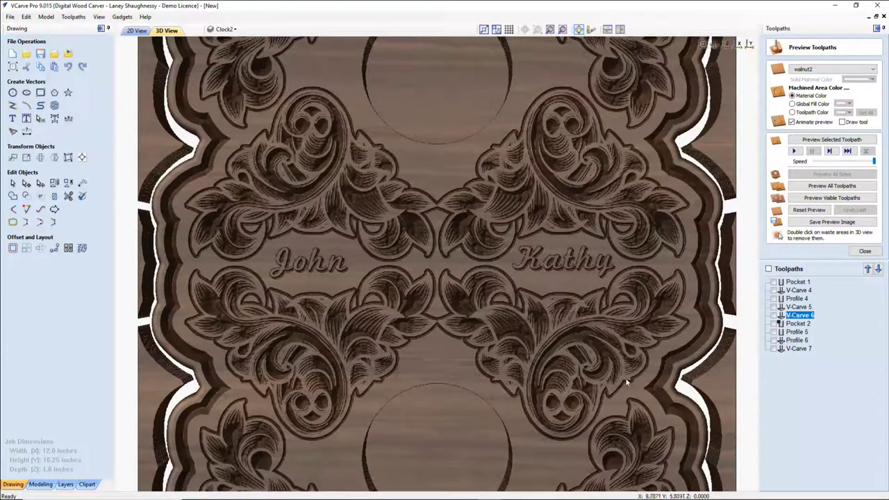
pyautogui.scroll(-4, 663, 321)
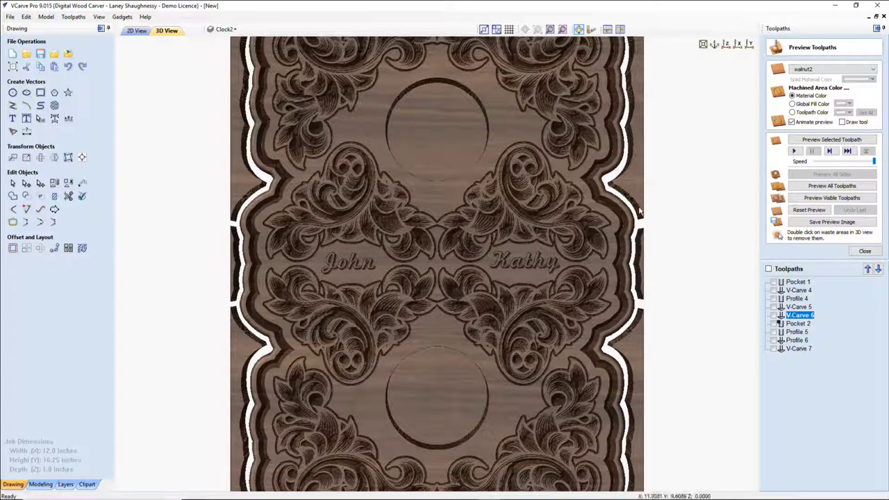
pyautogui.doubleClick(635, 182)
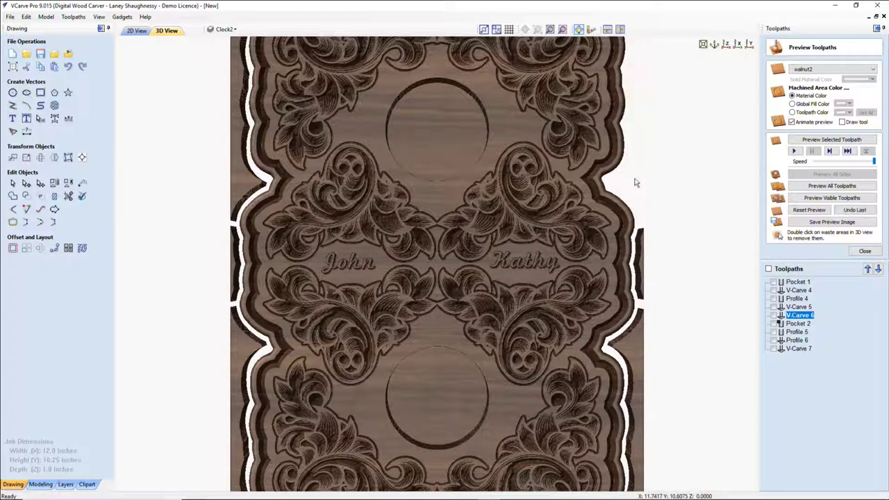
pyautogui.doubleClick(641, 278)
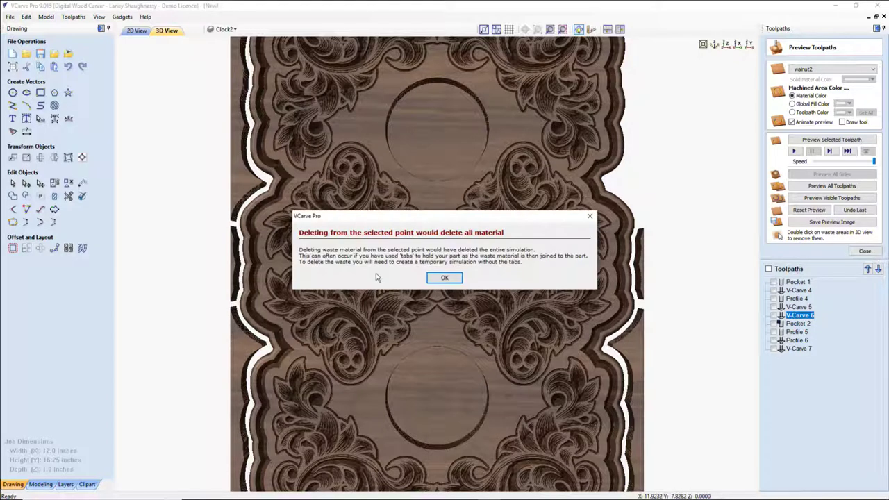
pyautogui.click(444, 277)
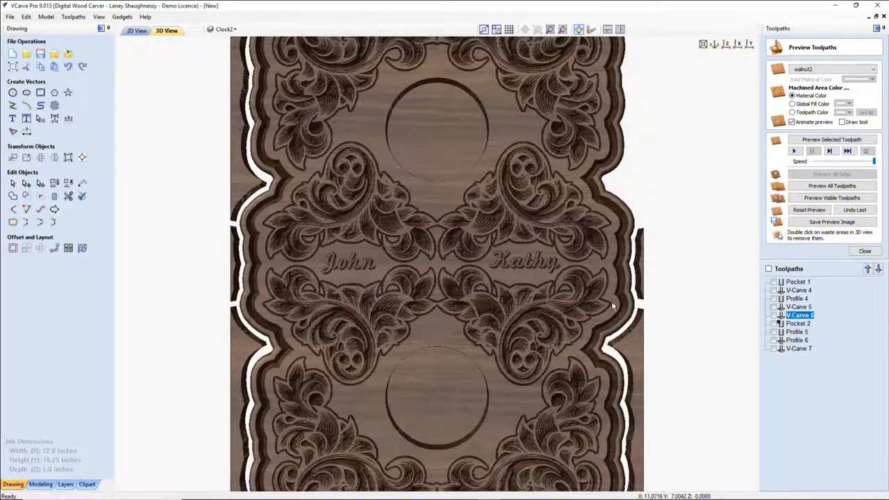
pyautogui.doubleClick(640, 357)
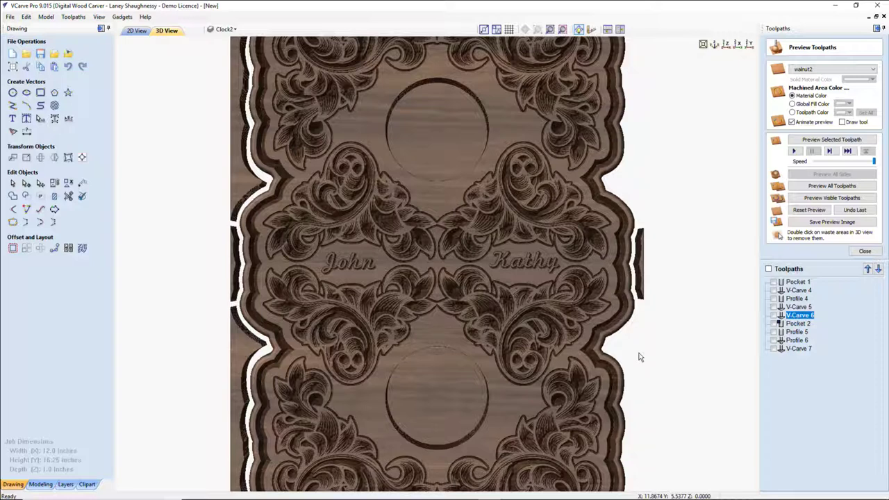
pyautogui.scroll(-2, 619, 280)
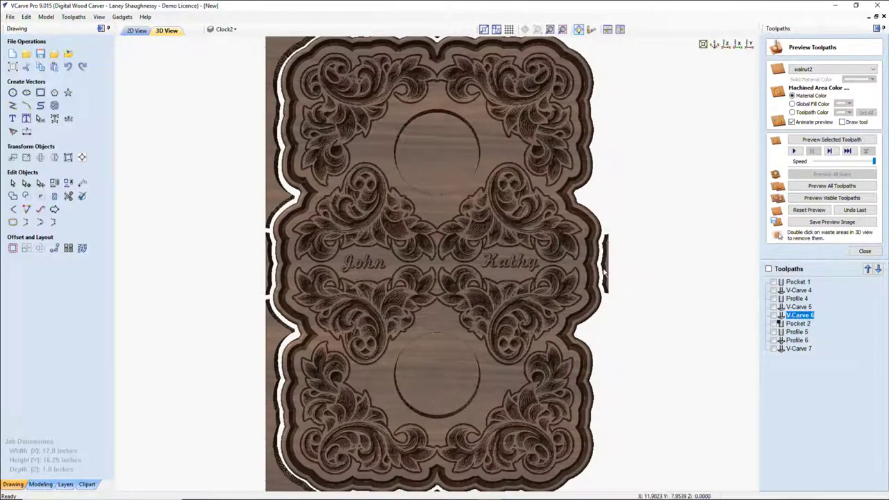
pyautogui.doubleClick(604, 273)
pyautogui.click(445, 280)
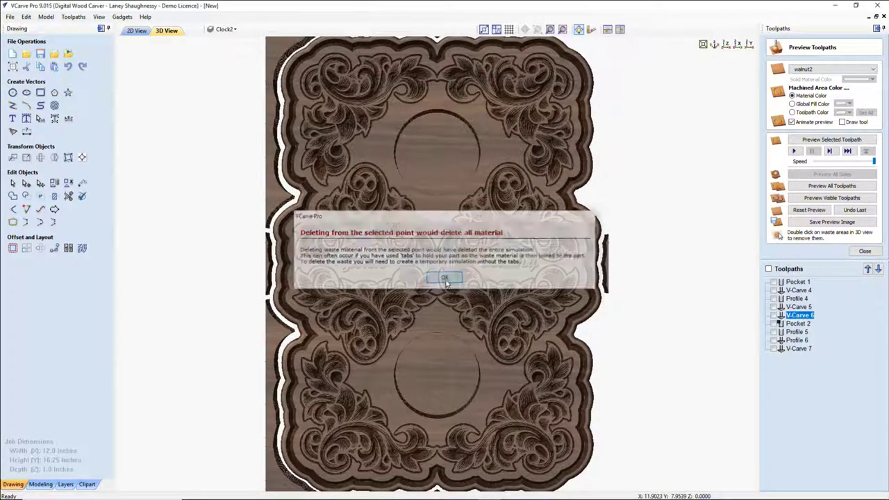
# Step: Delete the left-edge and remaining waste pieces so the clock board is cut free
pyautogui.doubleClick(274, 193)
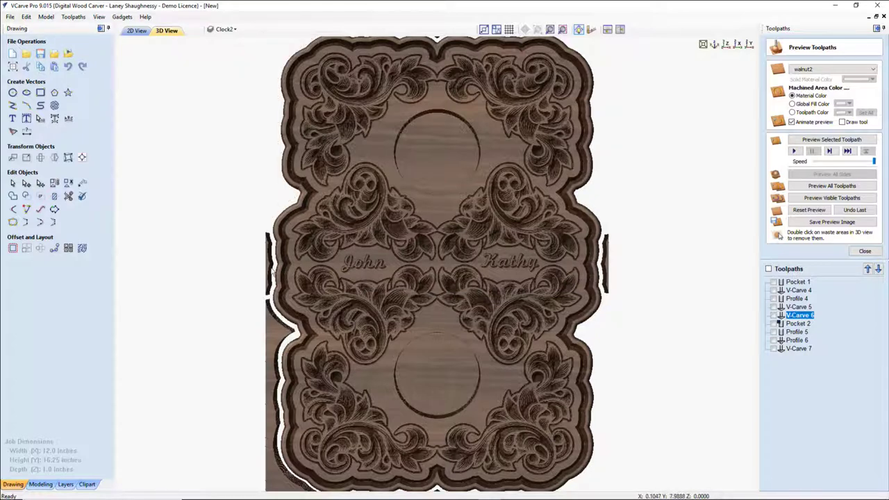
pyautogui.doubleClick(269, 267)
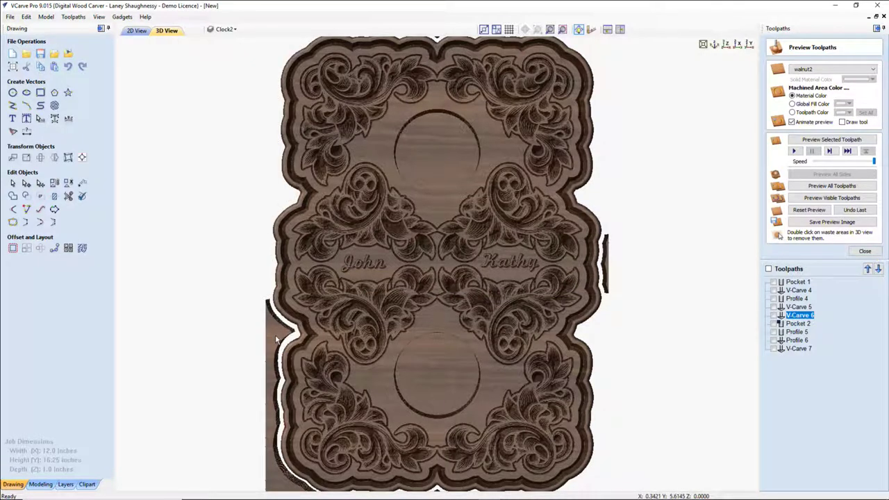
pyautogui.doubleClick(273, 389)
pyautogui.doubleClick(606, 269)
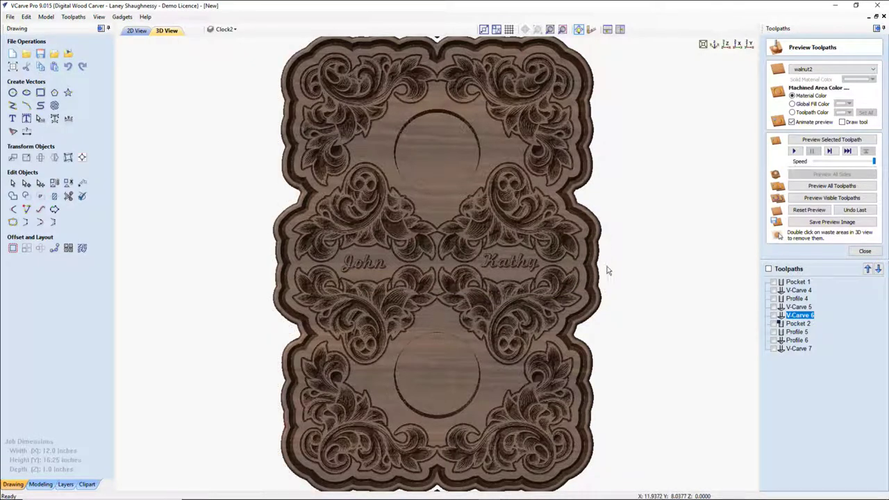
pyautogui.scroll(-1, 607, 271)
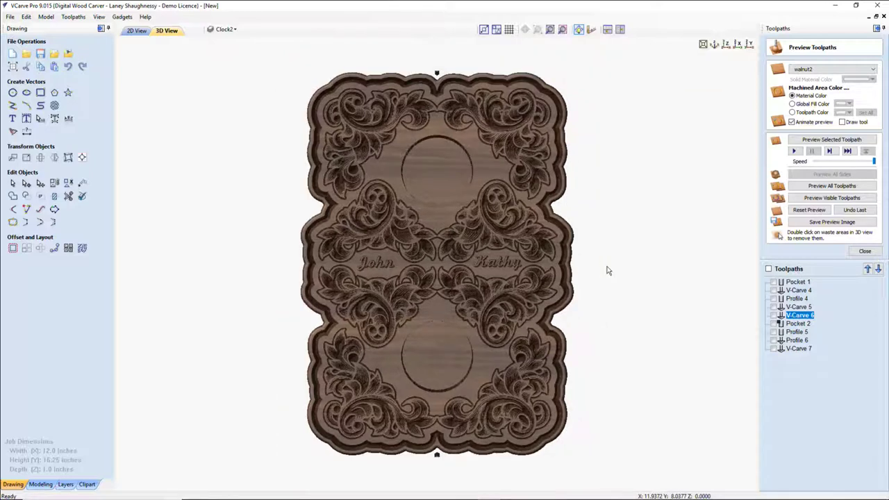
pyautogui.doubleClick(436, 73)
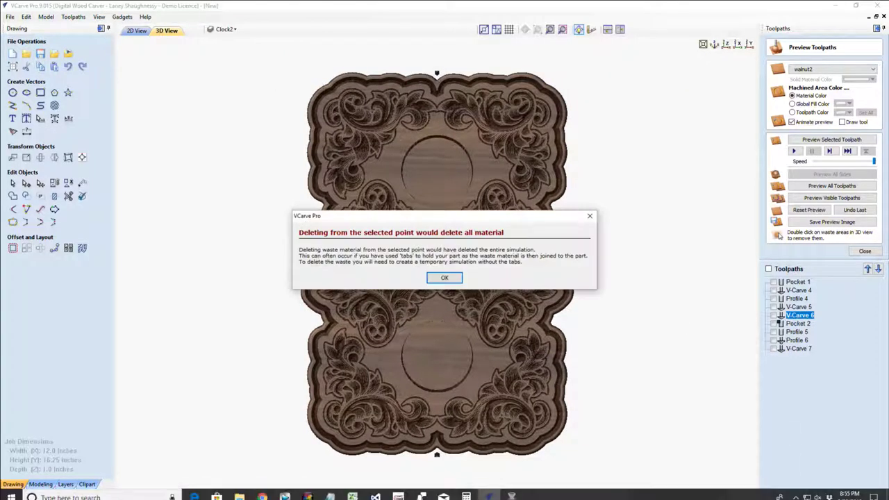
pyautogui.click(444, 277)
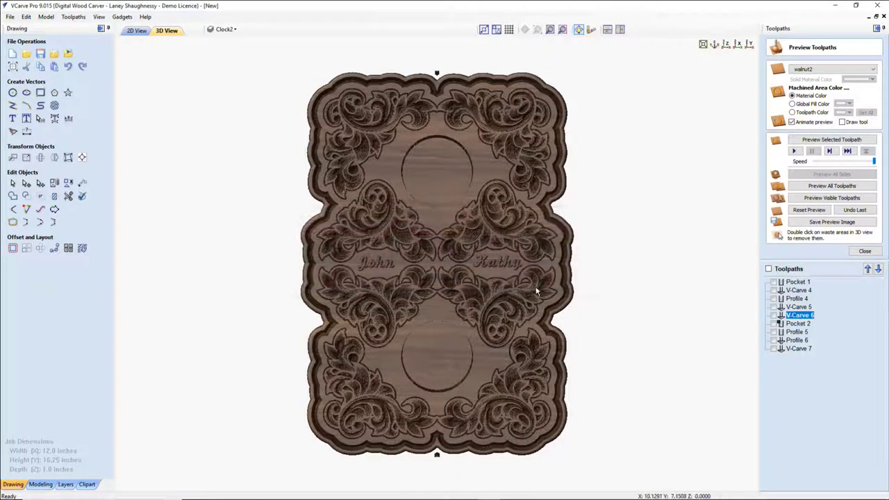
# Step: Change the preview material to Cherry wood
pyautogui.moveTo(433, 357); pyautogui.dragTo(436, 337)
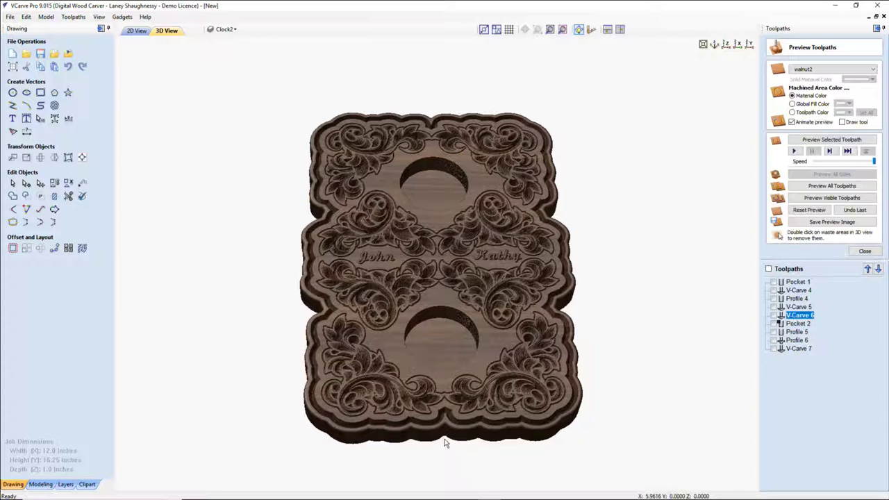
pyautogui.click(832, 70)
pyautogui.scroll(2, 817, 113)
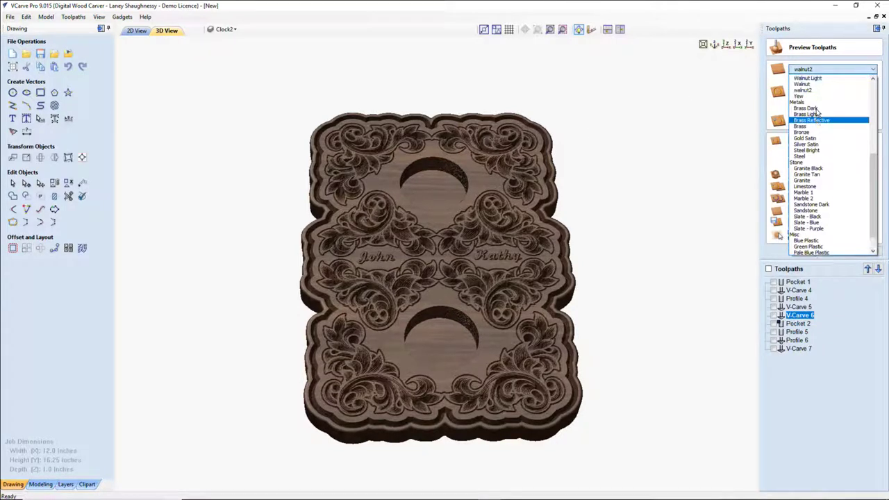
pyautogui.scroll(4, 817, 113)
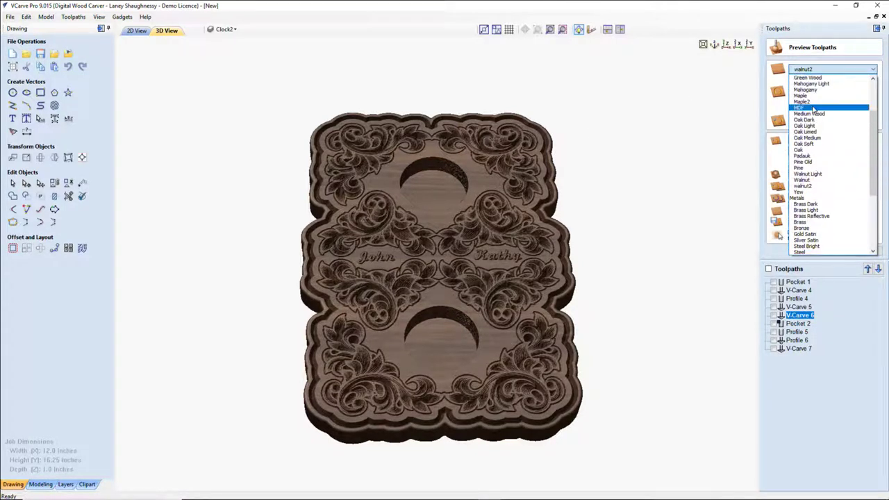
pyautogui.scroll(5, 805, 97)
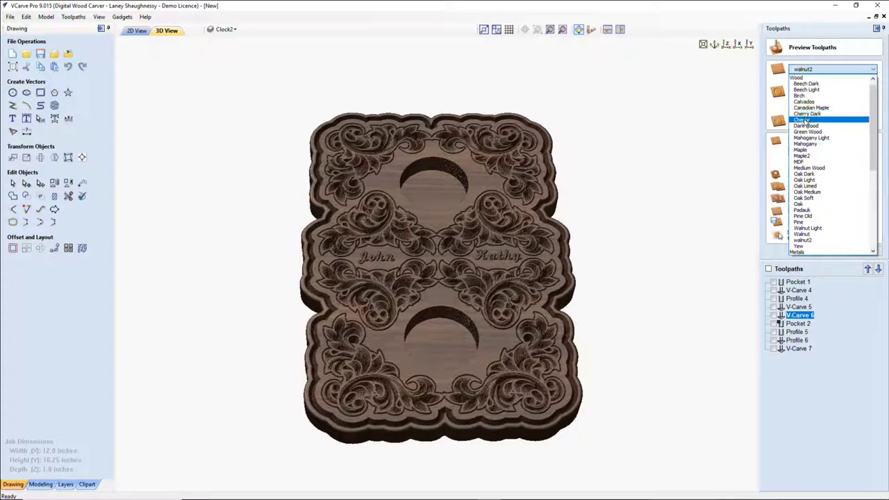
pyautogui.click(806, 119)
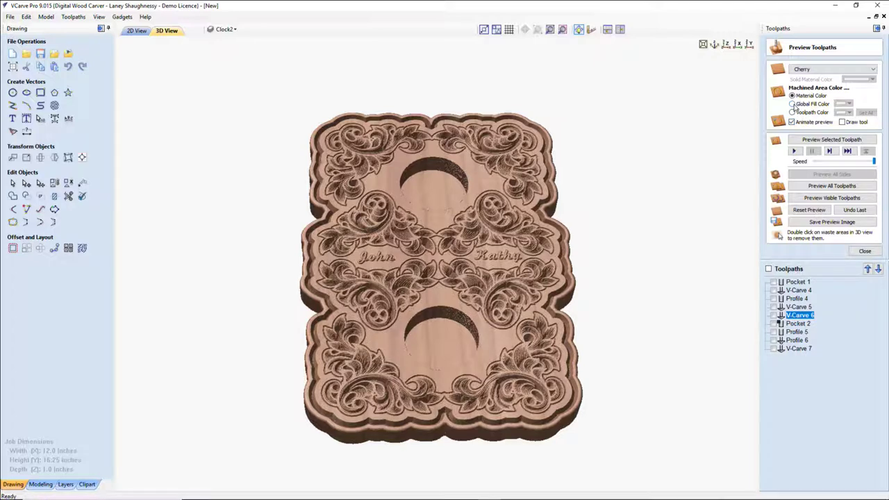
# Step: Fill machined areas with a custom near-black red by lowering Lum to 20
pyautogui.click(792, 104)
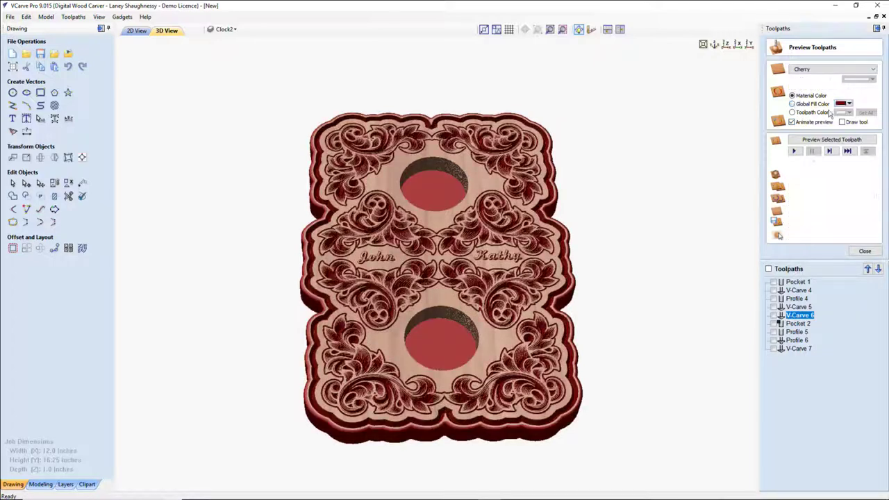
pyautogui.click(848, 103)
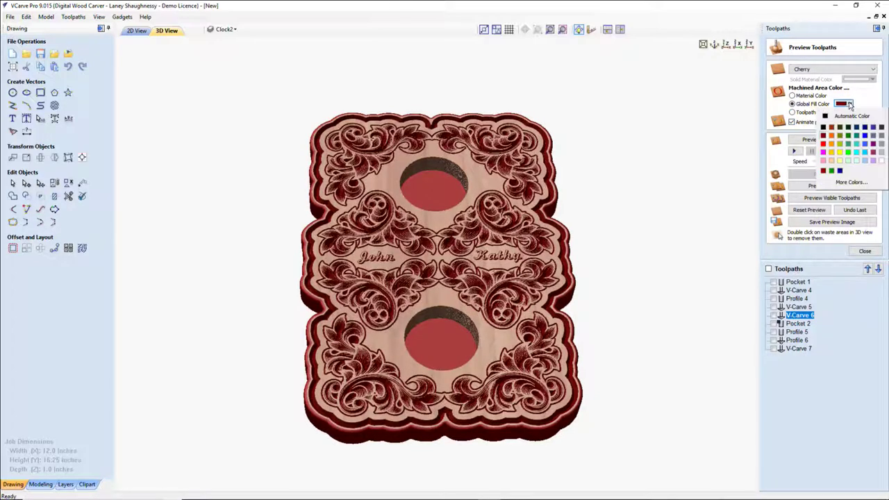
pyautogui.click(846, 183)
pyautogui.click(407, 188)
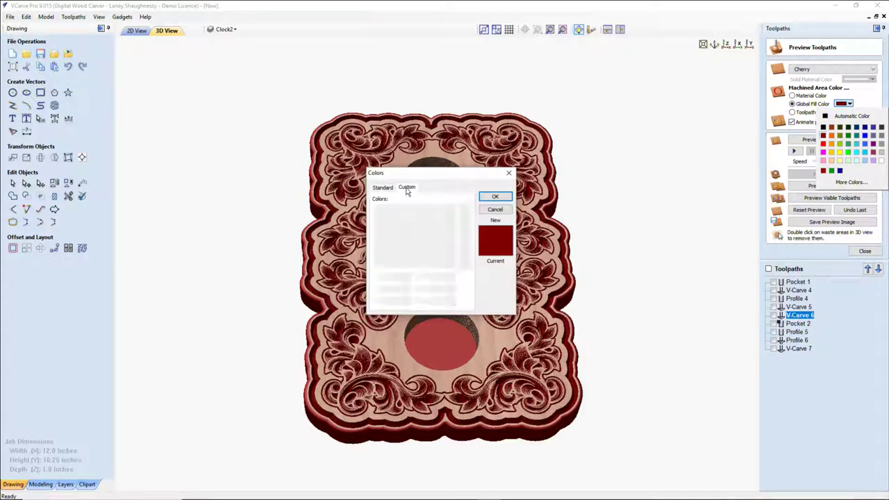
pyautogui.moveTo(468, 257); pyautogui.dragTo(468, 267)
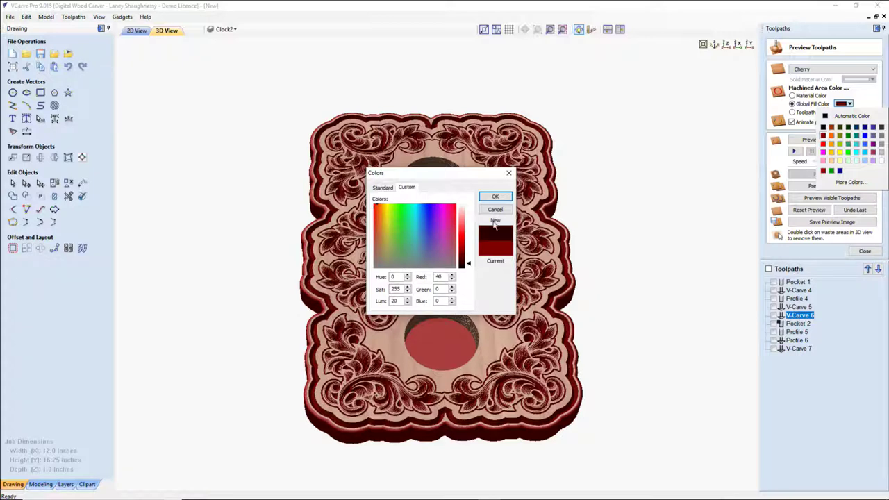
pyautogui.click(497, 197)
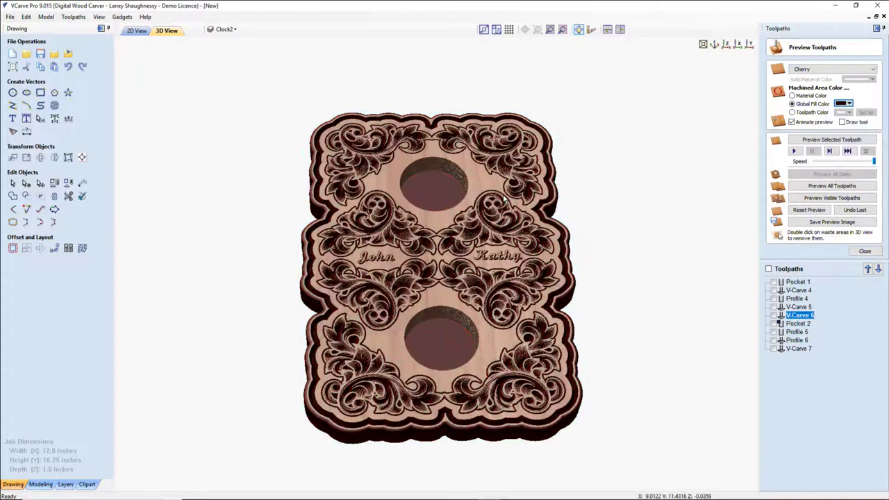
pyautogui.moveTo(452, 267); pyautogui.dragTo(448, 275)
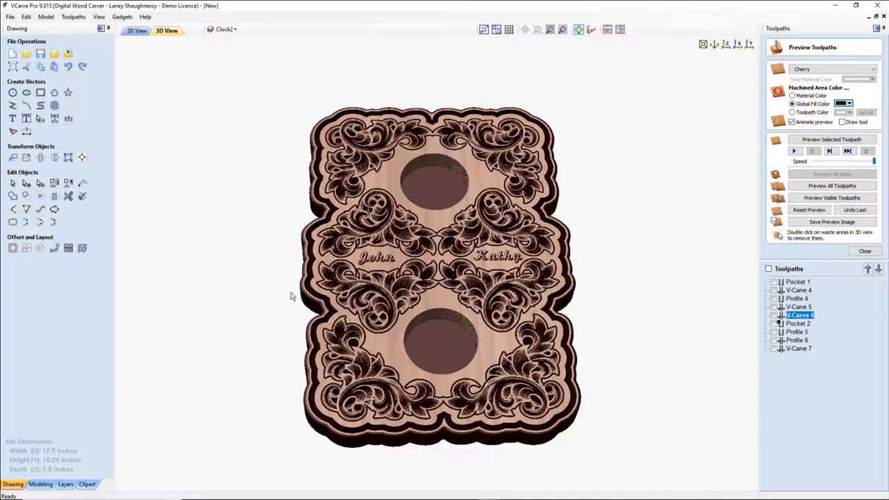
# Step: Rotate the 3D view to look straight down on the cut-free Cherry clock board
pyautogui.moveTo(452, 420); pyautogui.dragTo(230, 340)
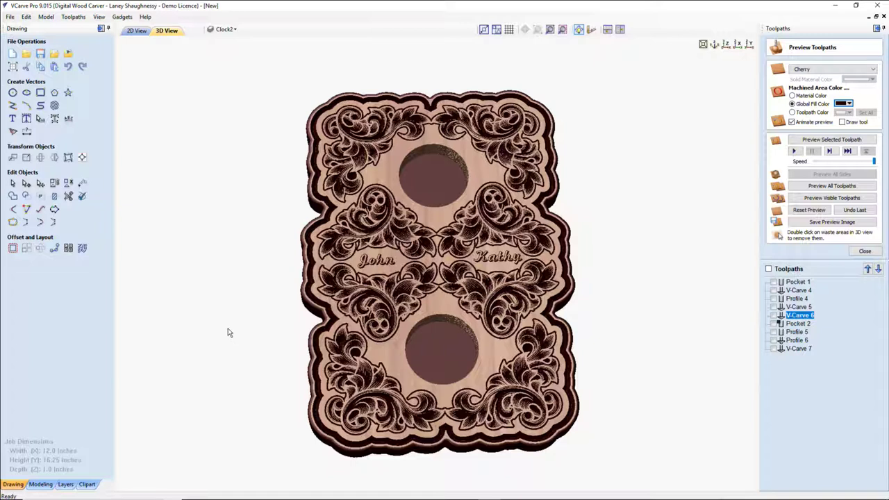
# Step: In the 2D view, turn off the Clock2 layer and set Class Layer as the active layer
pyautogui.click(137, 32)
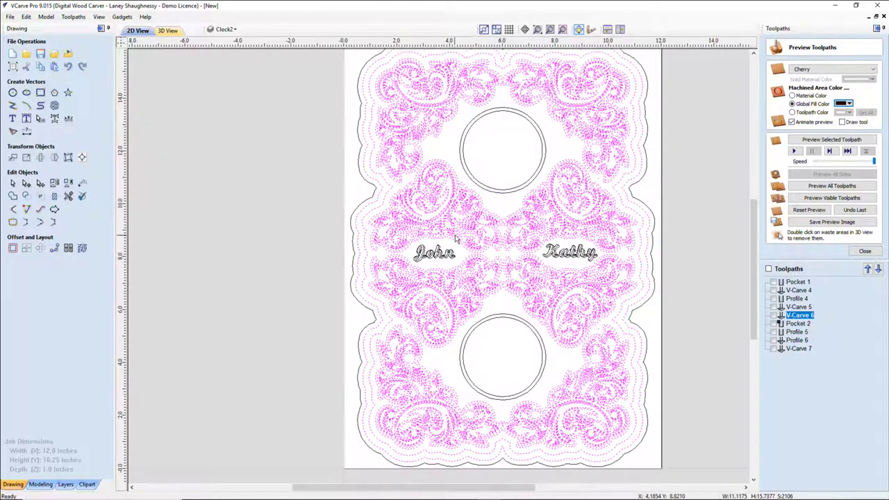
pyautogui.scroll(-3, 292, 109)
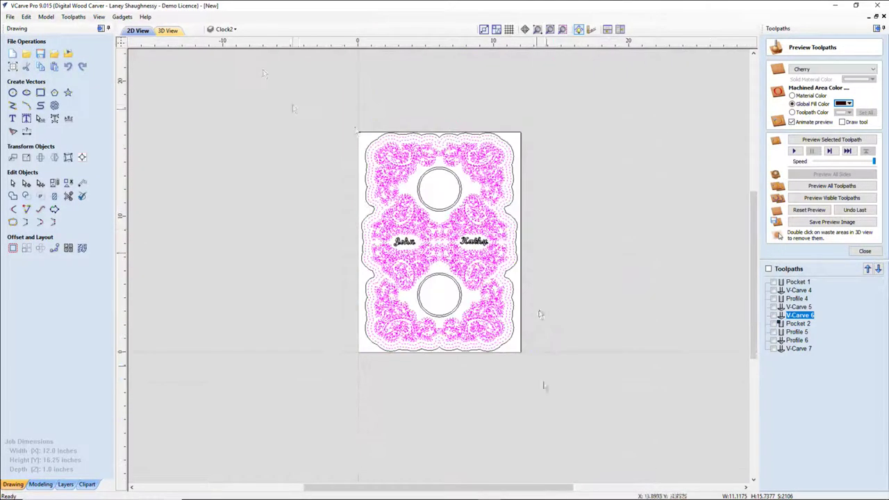
pyautogui.rightClick(491, 325)
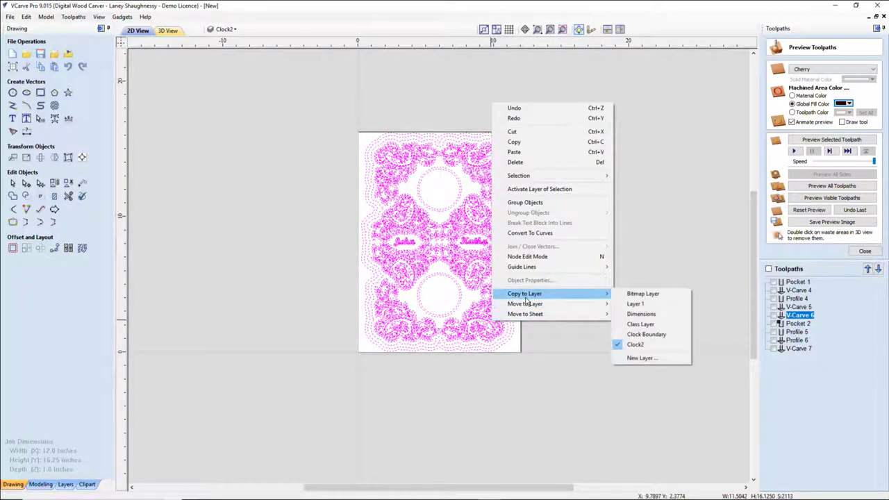
pyautogui.click(226, 30)
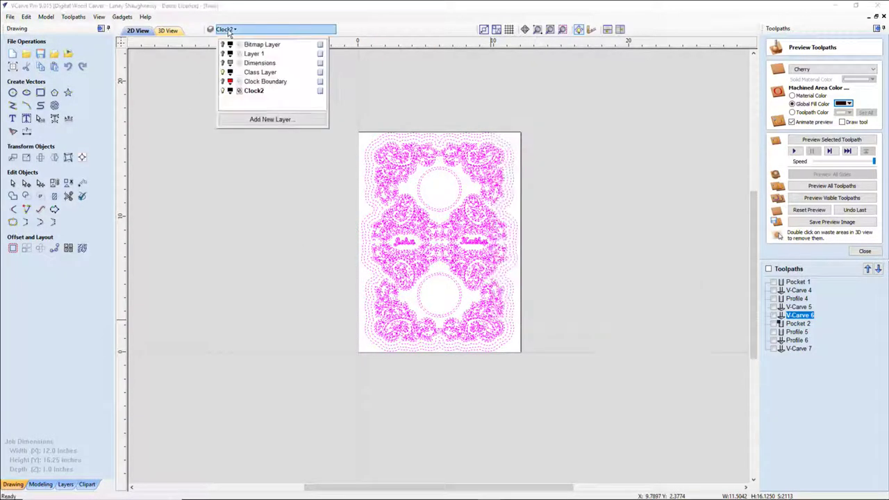
pyautogui.click(223, 91)
pyautogui.click(223, 72)
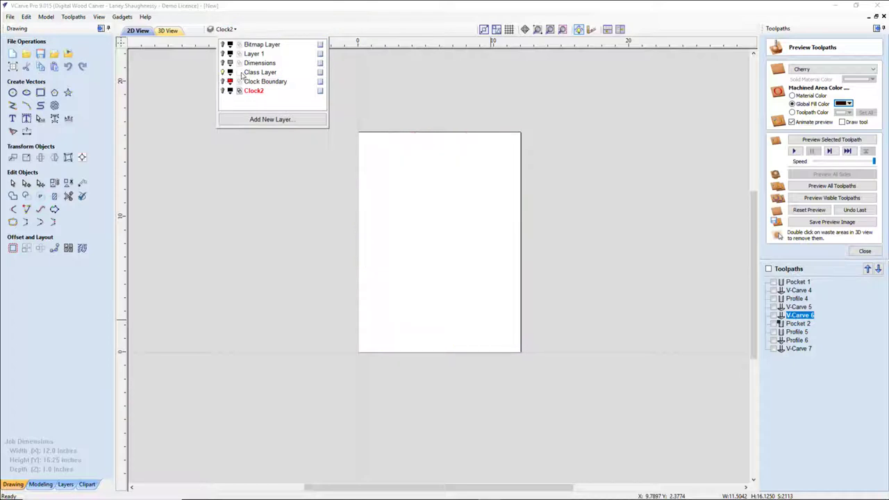
pyautogui.click(258, 73)
pyautogui.click(430, 251)
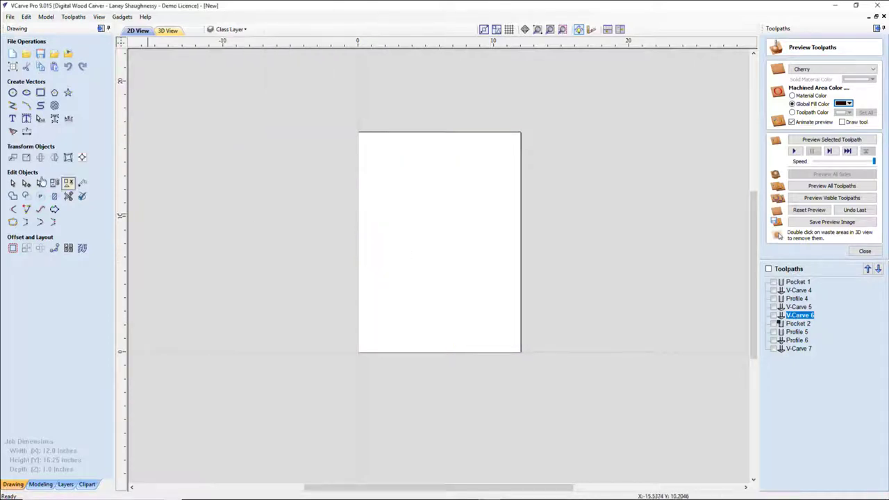
# Step: Open the Clipart library and scroll through the Vcarve artwork Decorative folder's thumbnails
pyautogui.moveTo(62, 495)
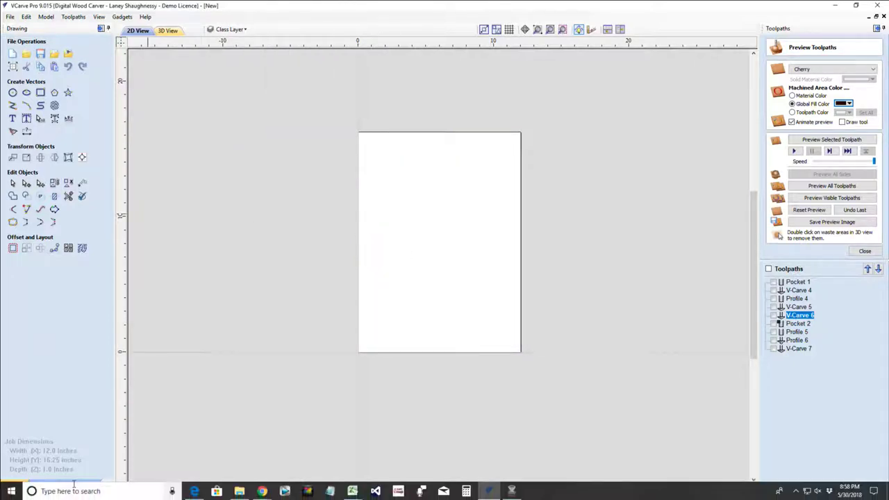
pyautogui.click(86, 483)
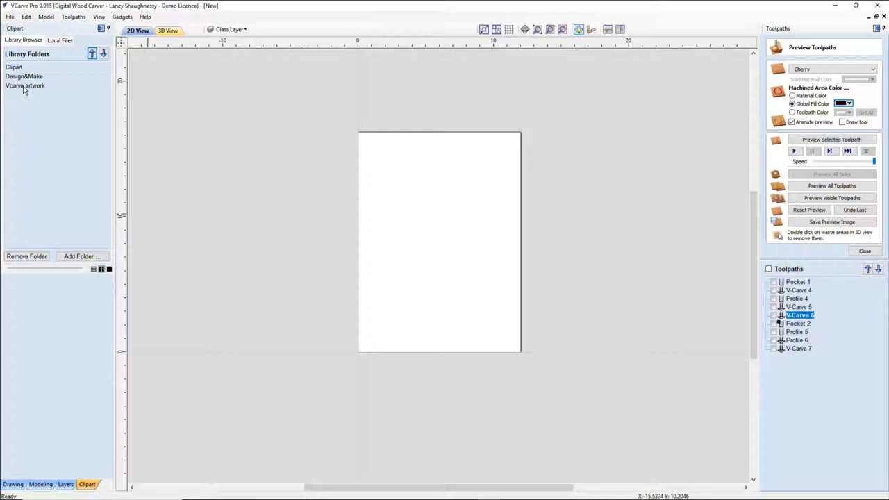
pyautogui.click(25, 86)
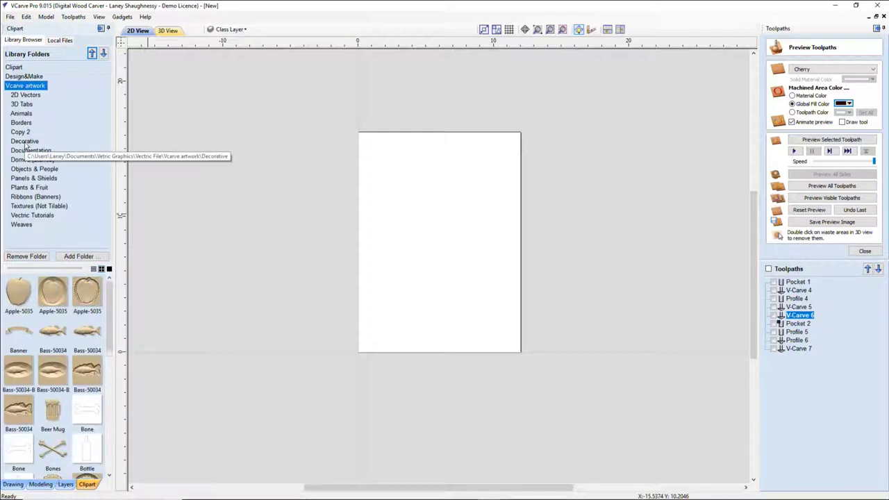
pyautogui.click(25, 142)
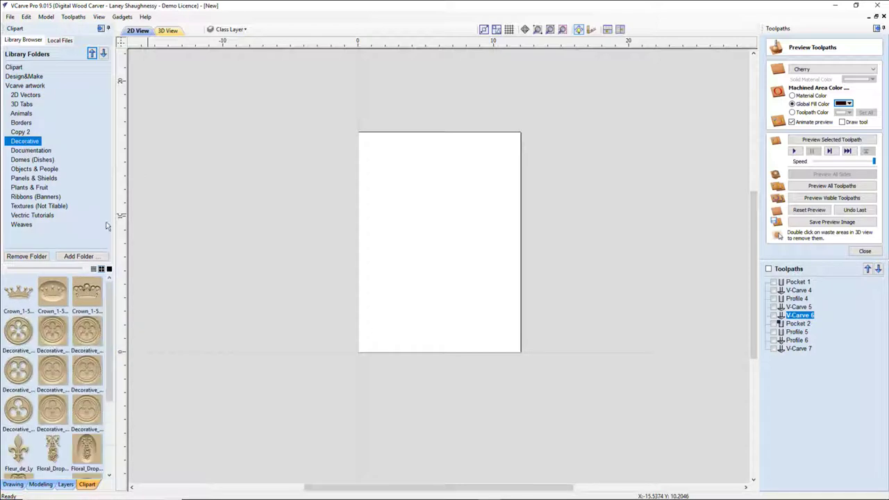
pyautogui.moveTo(111, 305); pyautogui.dragTo(116, 350)
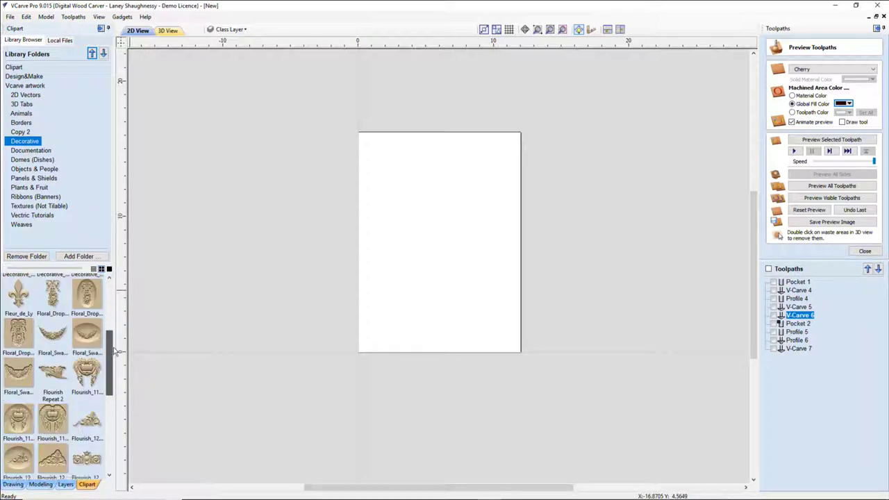
pyautogui.scroll(-3, 111, 351)
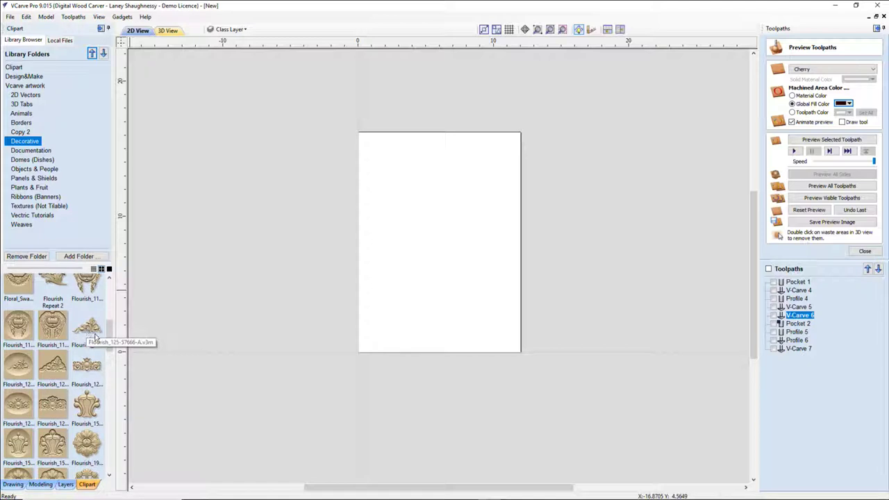
pyautogui.moveTo(111, 335); pyautogui.dragTo(113, 404)
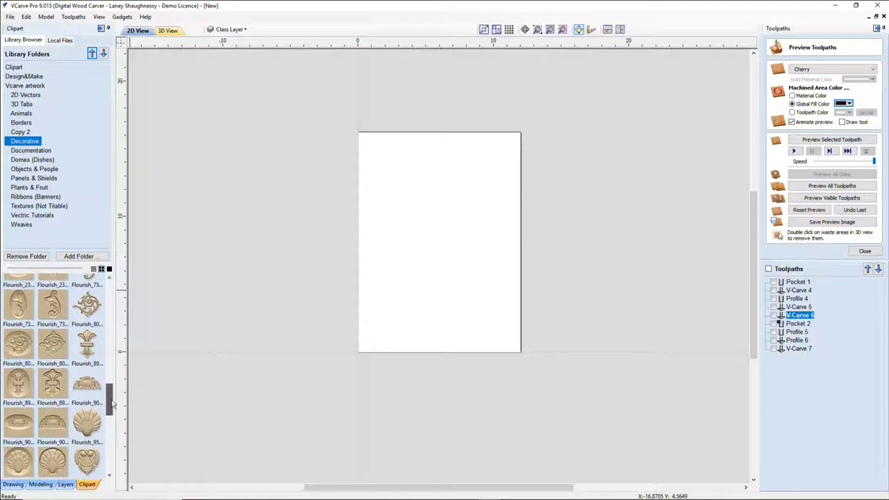
pyautogui.moveTo(113, 403); pyautogui.dragTo(107, 336)
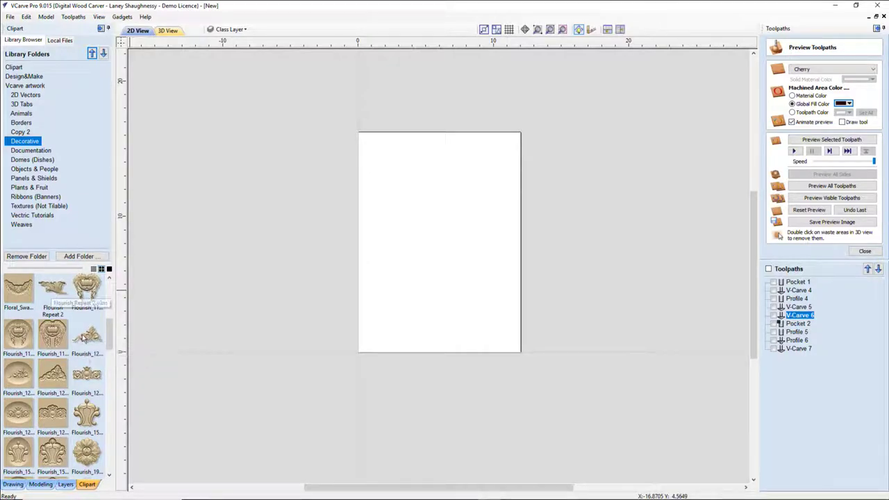
# Step: Drag the Flourish_125 clipart ornament into the board's top-left corner
pyautogui.moveTo(85, 339); pyautogui.dragTo(406, 163)
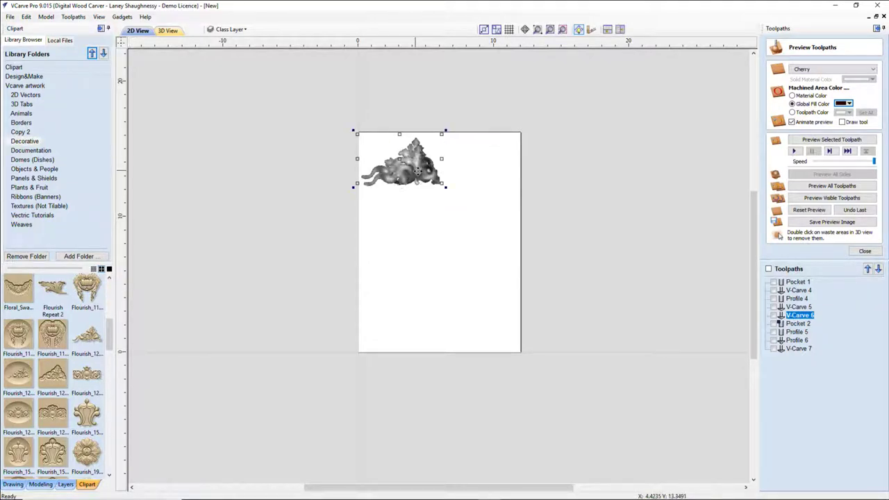
pyautogui.click(361, 199)
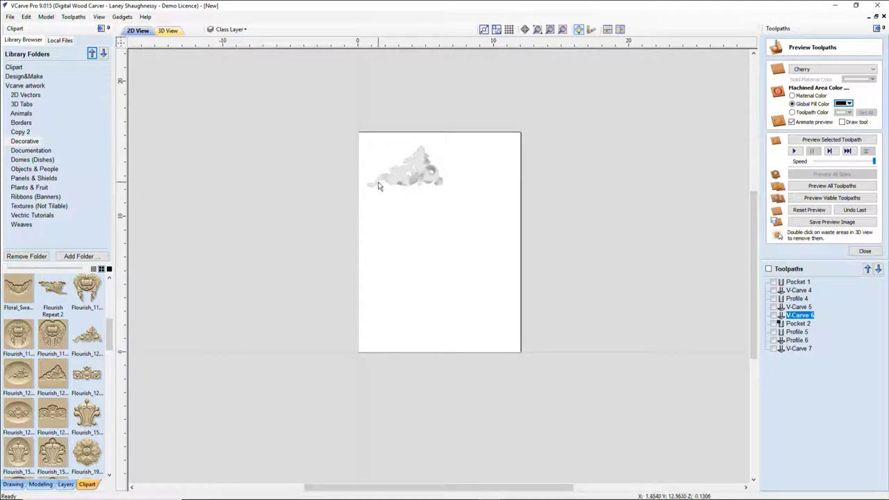
pyautogui.click(379, 185)
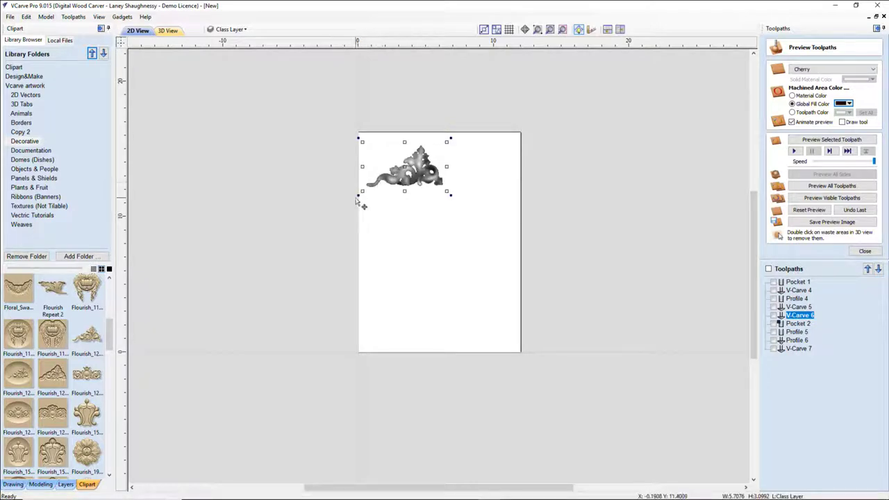
pyautogui.click(506, 197)
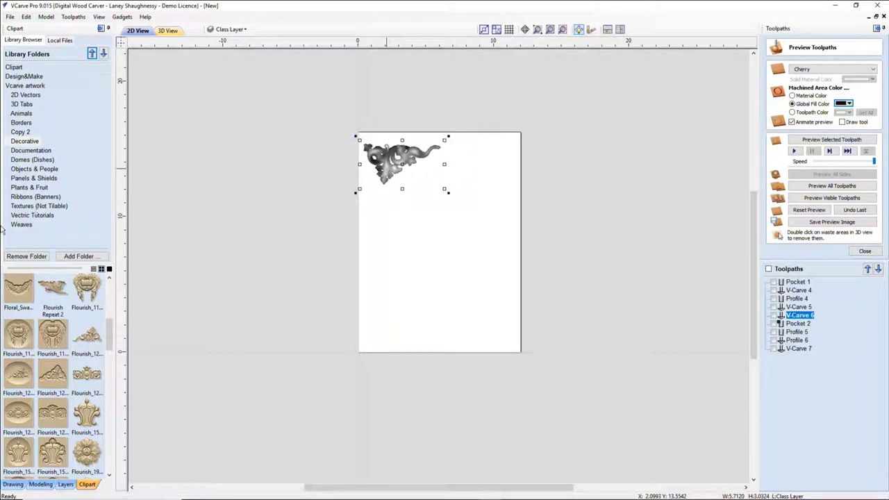
pyautogui.click(12, 484)
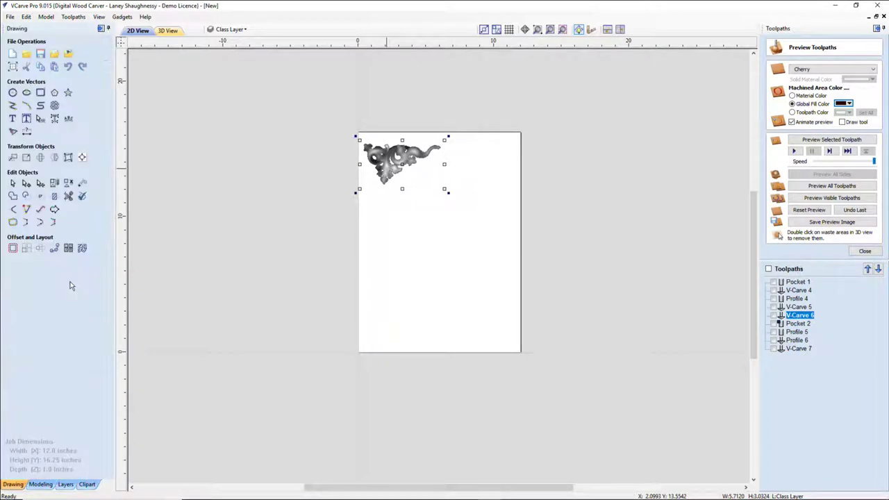
# Step: Create a horizontally flipped mirrored copy of the flourish corner clipart
pyautogui.click(55, 157)
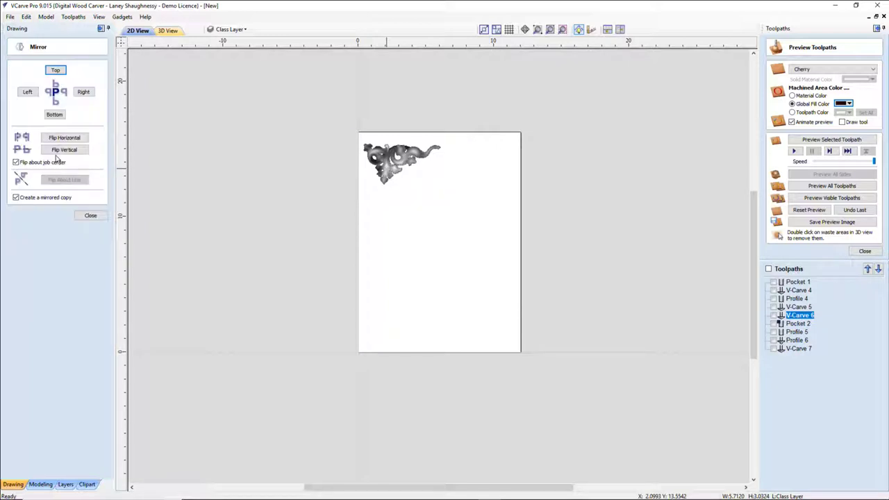
pyautogui.click(59, 139)
pyautogui.click(64, 137)
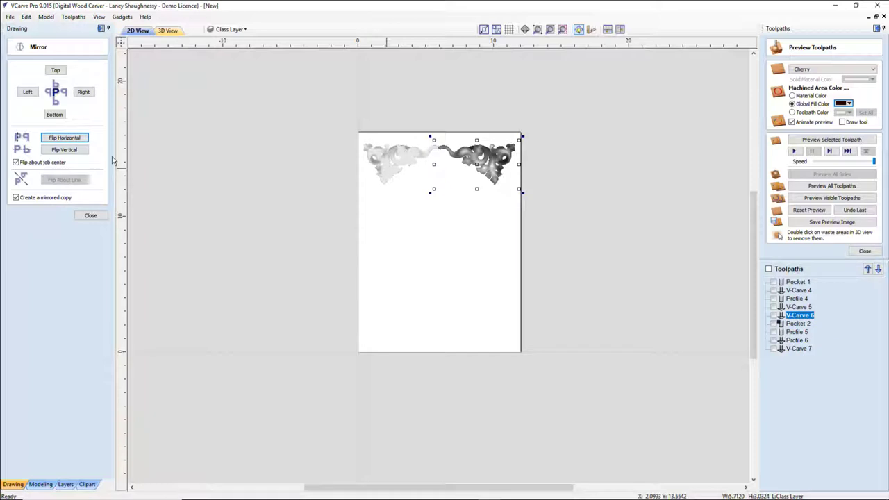
pyautogui.click(91, 215)
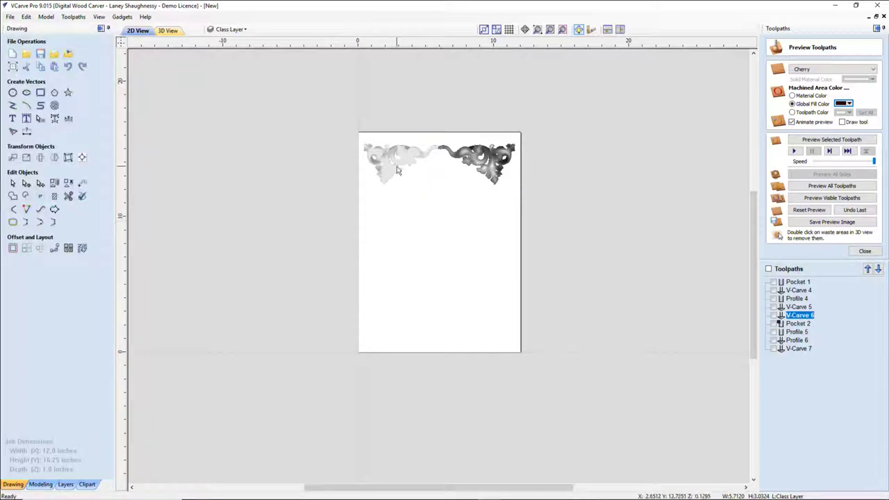
# Step: Inspect the mirrored flourish border in the 3D view, then bring up the clipart library
pyautogui.scroll(2, 399, 166)
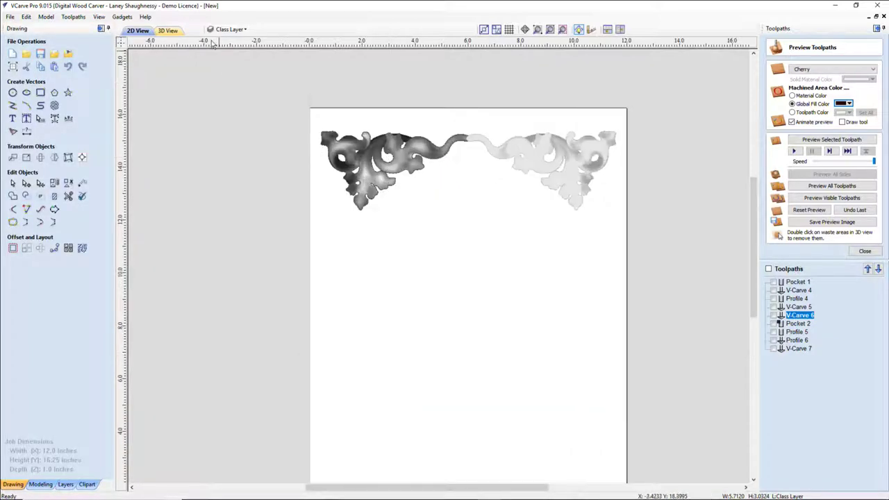
pyautogui.click(161, 31)
pyautogui.scroll(3, 309, 156)
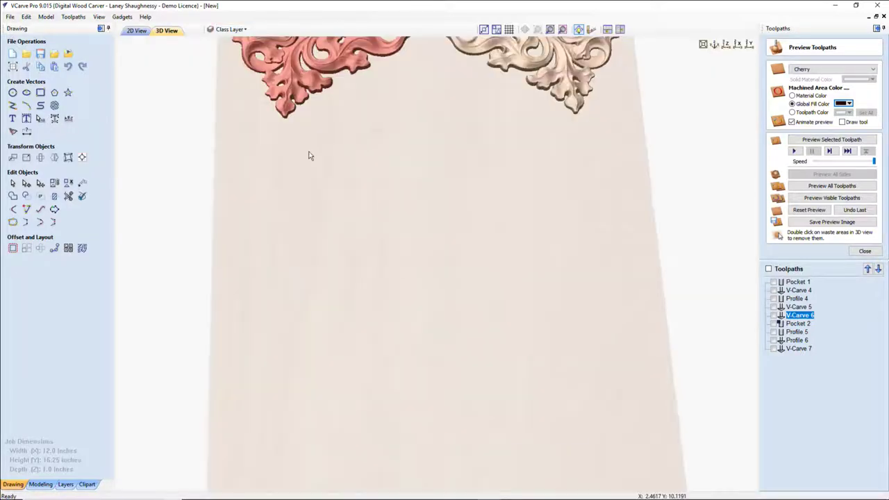
pyautogui.scroll(-3, 399, 395)
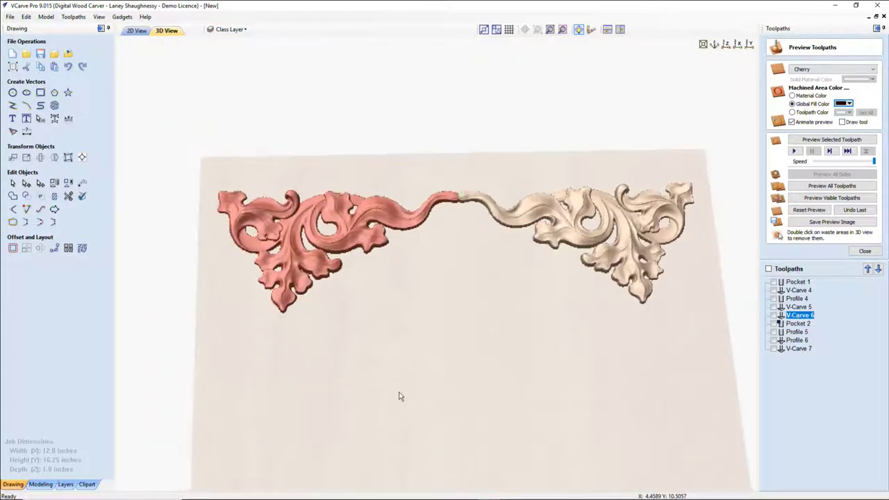
pyautogui.scroll(3, 415, 264)
pyautogui.scroll(-1, 429, 272)
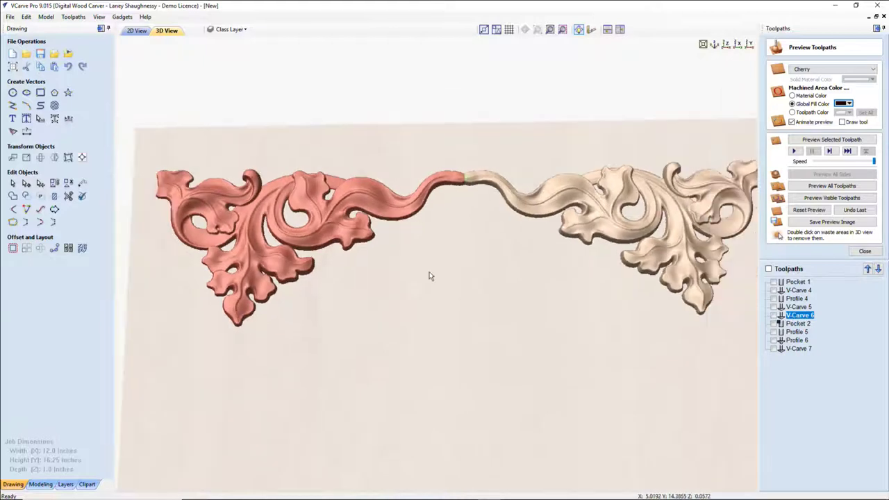
pyautogui.scroll(2, 431, 286)
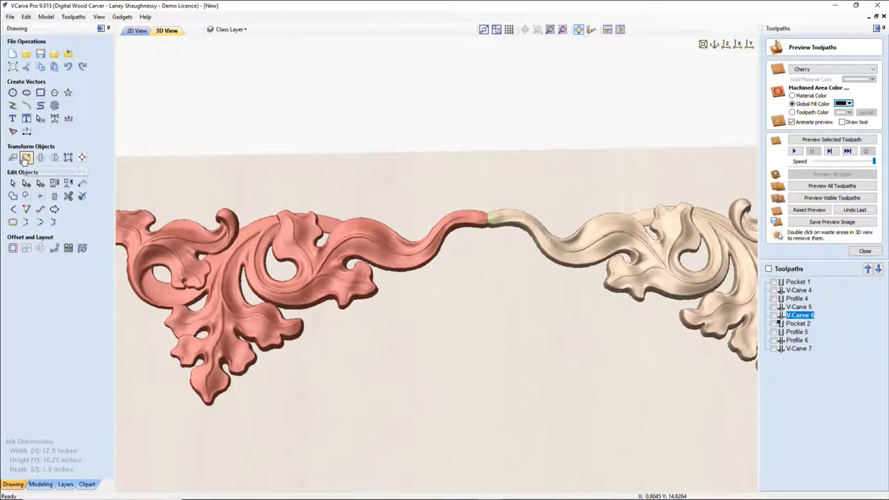
pyautogui.click(87, 485)
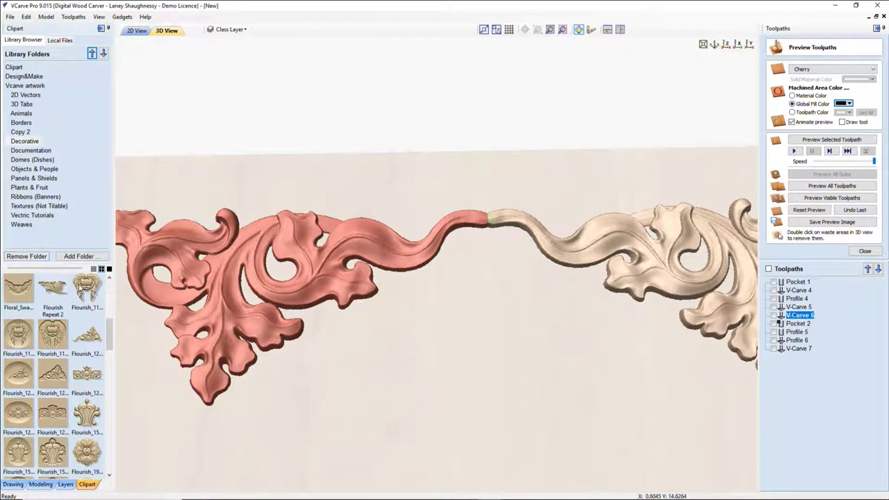
# Step: Drop the laurel wreath ornament centred on the board below the flourishes
pyautogui.moveTo(80, 283); pyautogui.dragTo(509, 448)
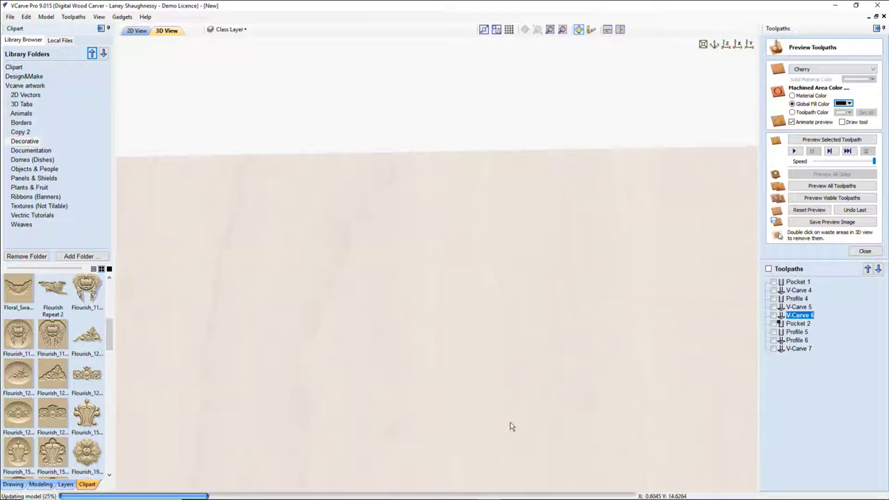
pyautogui.scroll(-2, 511, 426)
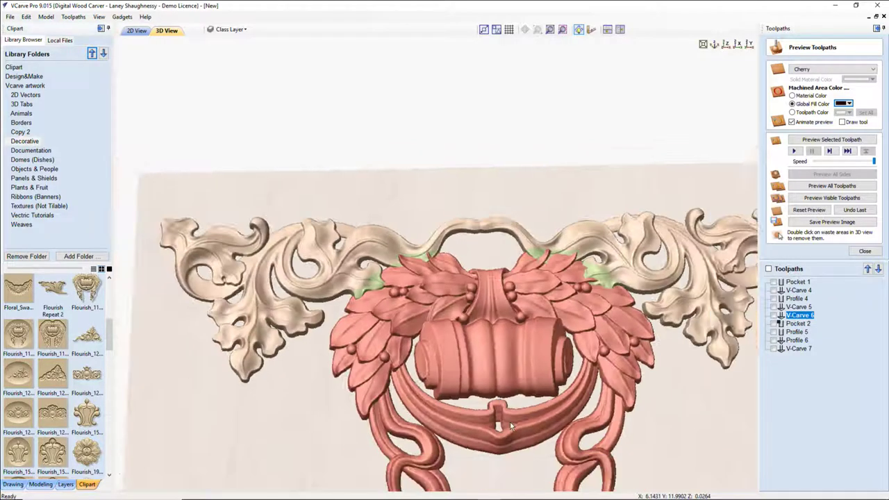
pyautogui.moveTo(477, 319); pyautogui.dragTo(477, 373, button='middle')
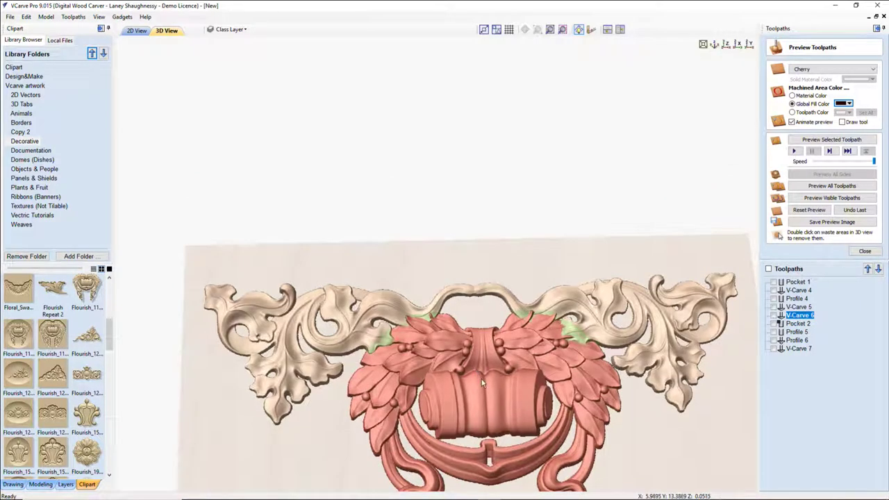
# Step: Attempt removing the preview waste, dismiss the deletion warning, and close Preview Toolpaths
pyautogui.scroll(1, 481, 380)
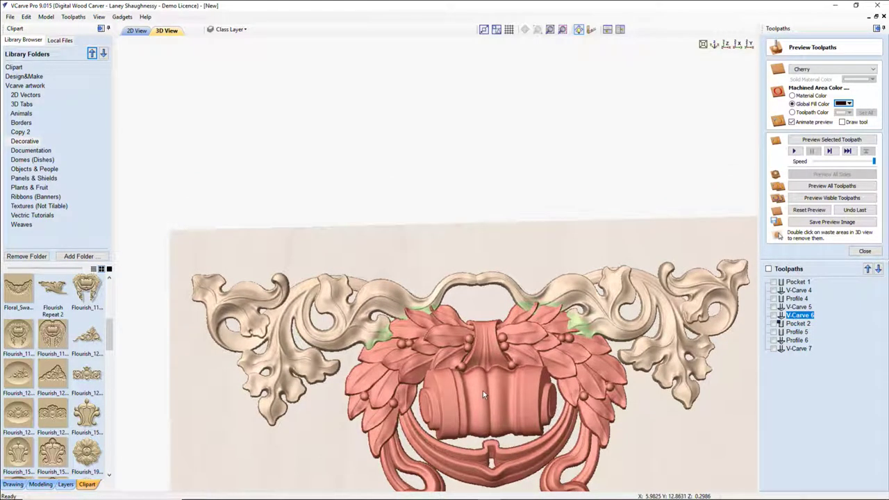
pyautogui.doubleClick(482, 390)
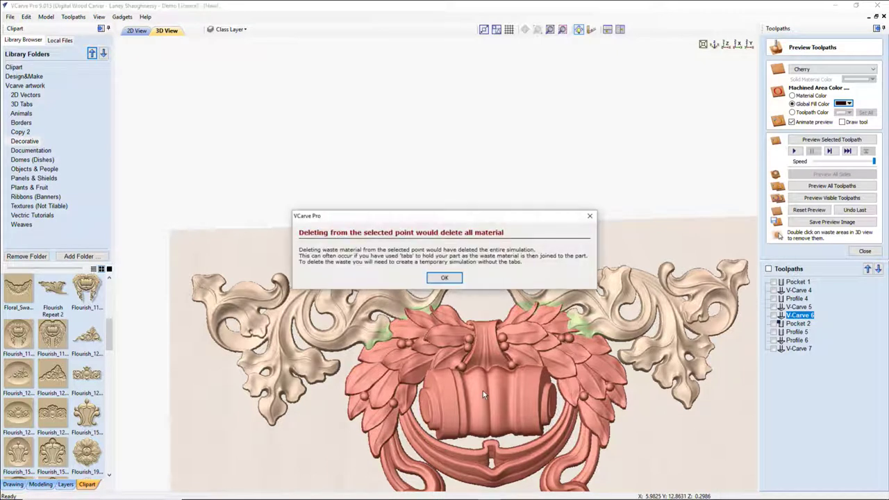
pyautogui.click(448, 279)
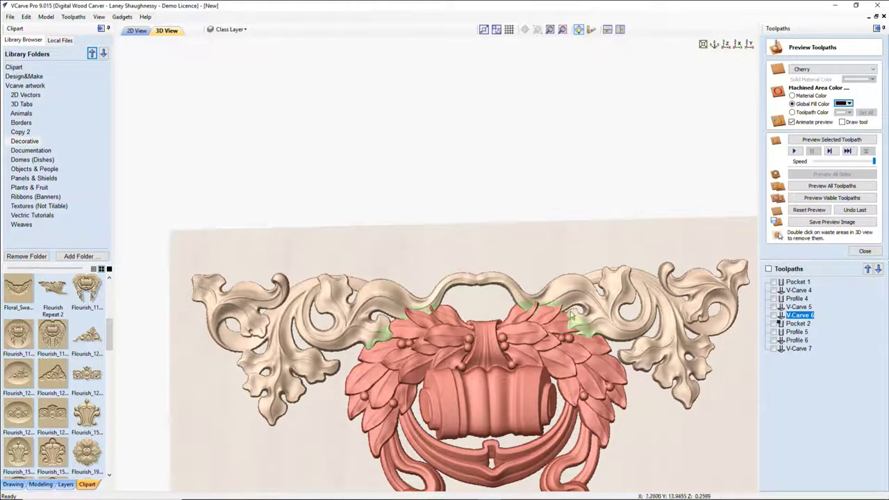
pyautogui.click(865, 250)
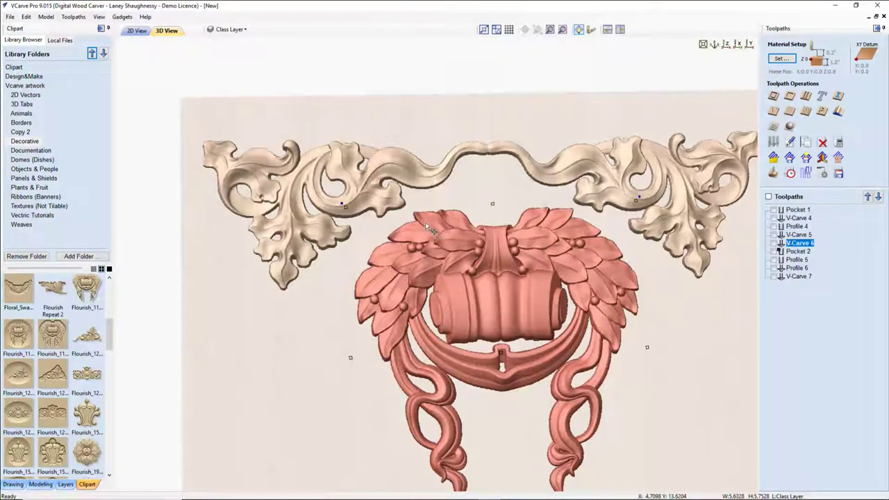
pyautogui.scroll(2, 436, 232)
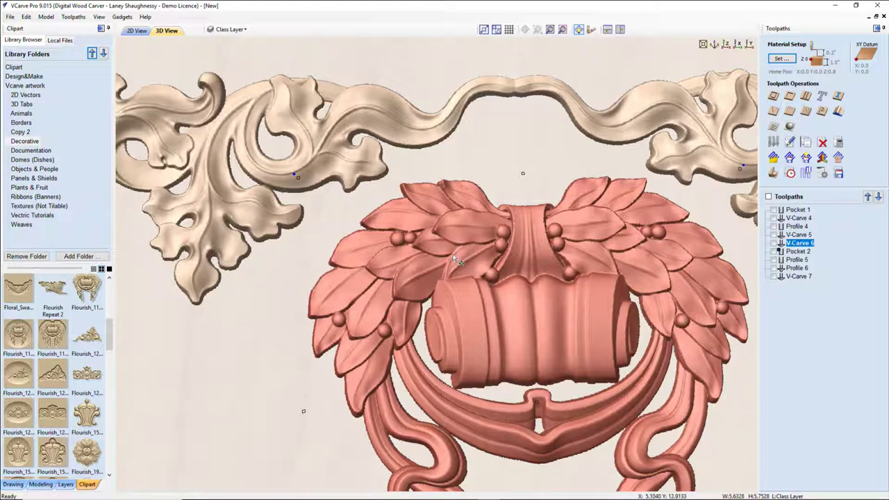
pyautogui.click(394, 273)
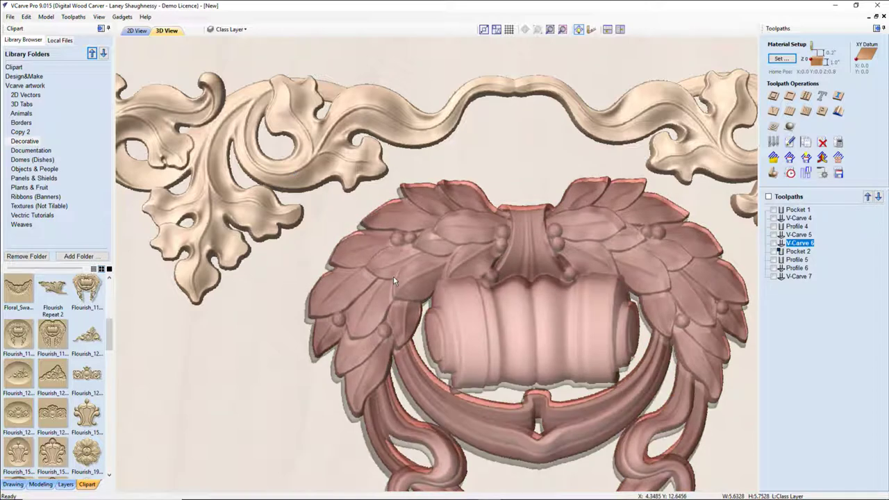
# Step: Select the wreath ornament and bring back the Drawing tools panel
pyautogui.click(393, 277)
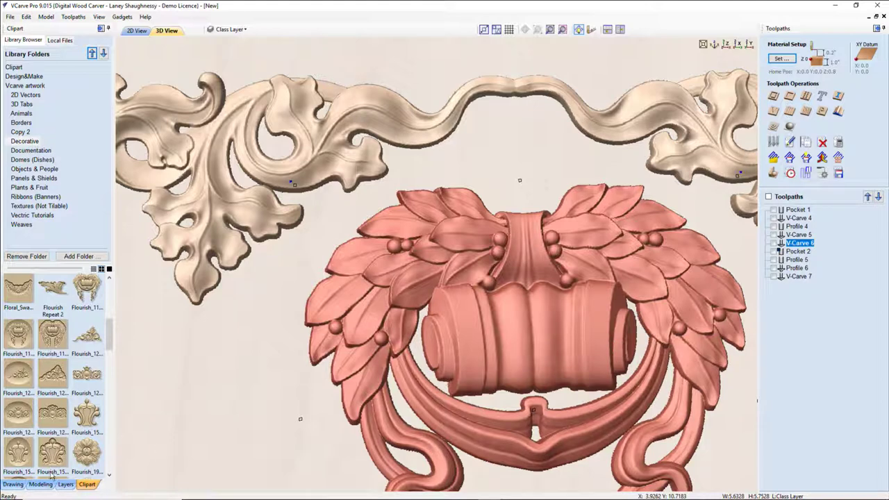
pyautogui.click(4, 485)
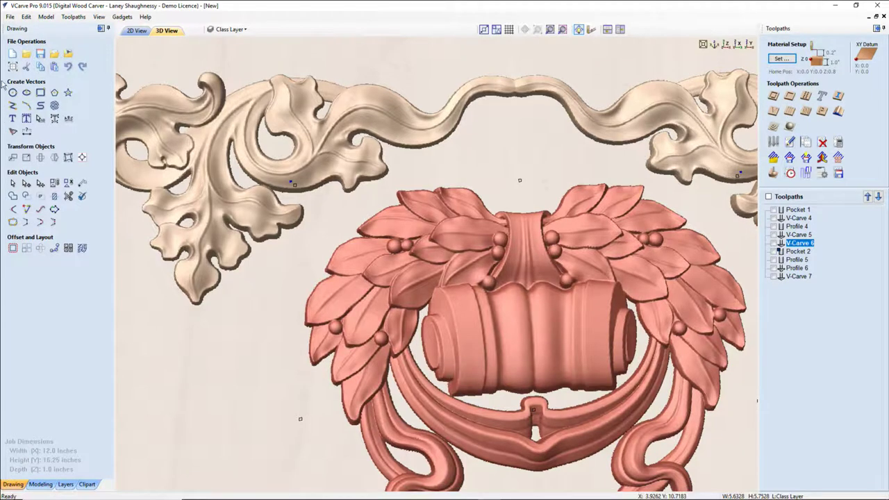
pyautogui.click(28, 18)
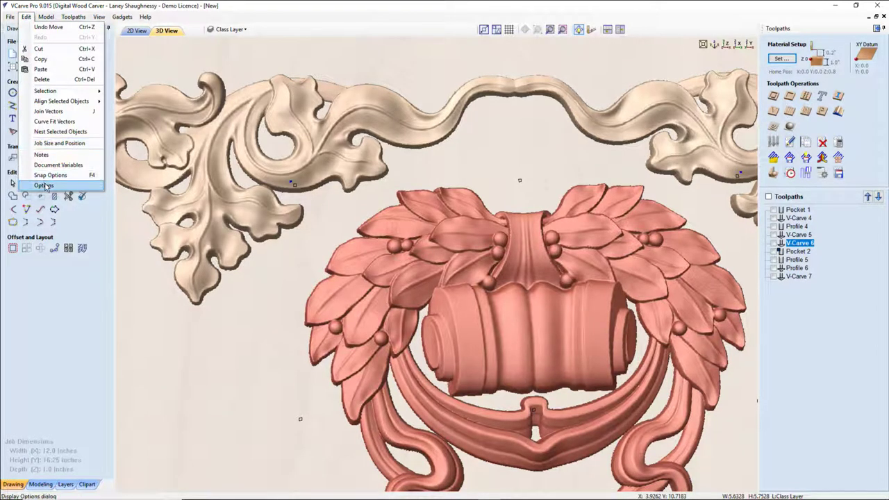
pyautogui.click(43, 186)
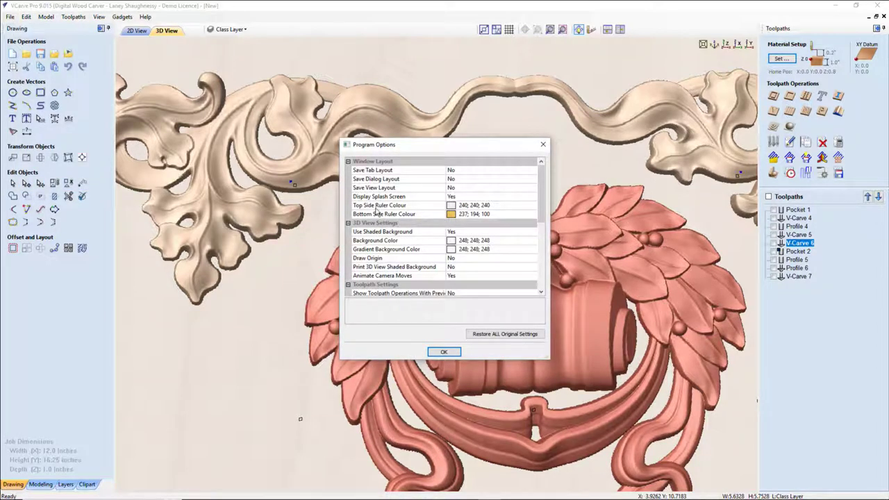
pyautogui.scroll(-2, 386, 237)
pyautogui.scroll(-4, 387, 240)
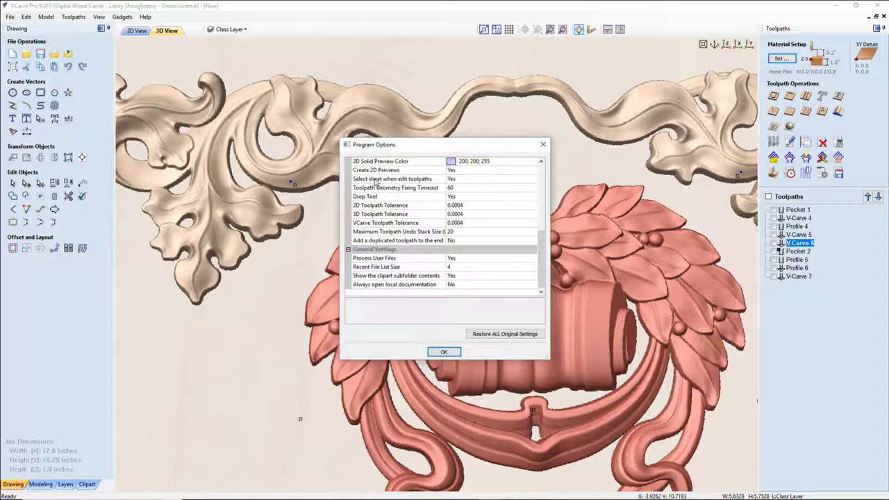
pyautogui.scroll(1, 375, 182)
pyautogui.scroll(2, 375, 182)
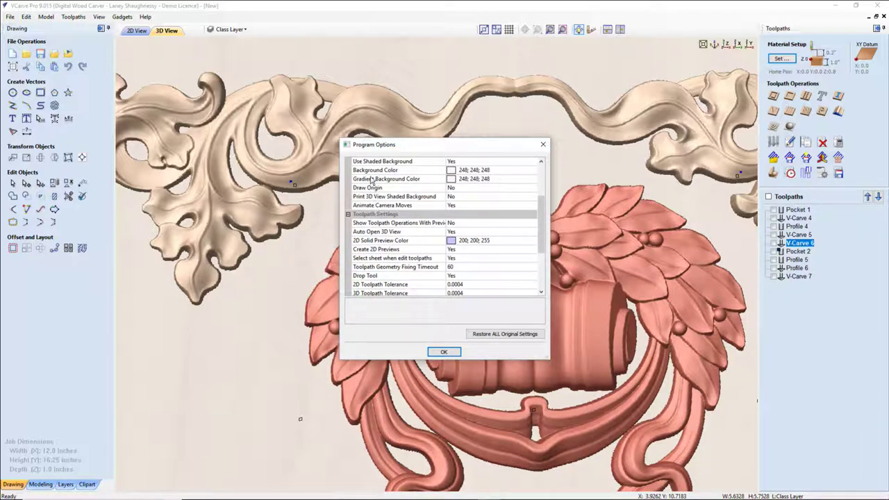
pyautogui.scroll(2, 370, 174)
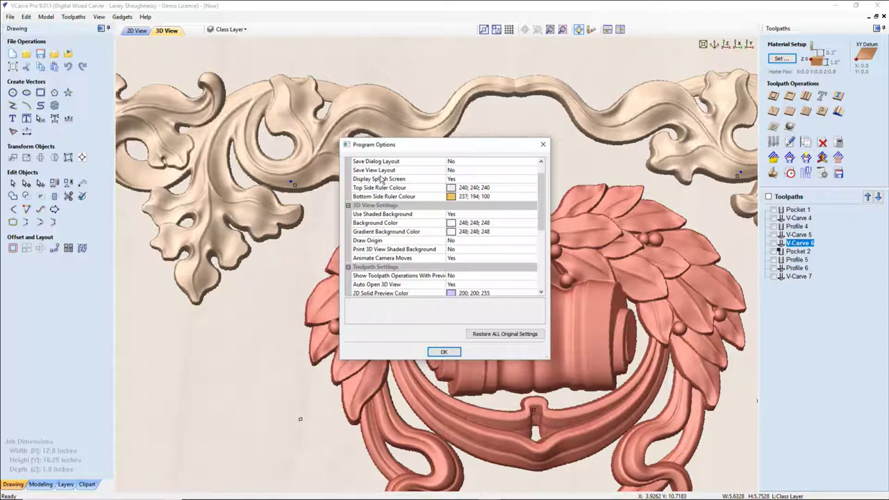
pyautogui.scroll(1, 380, 179)
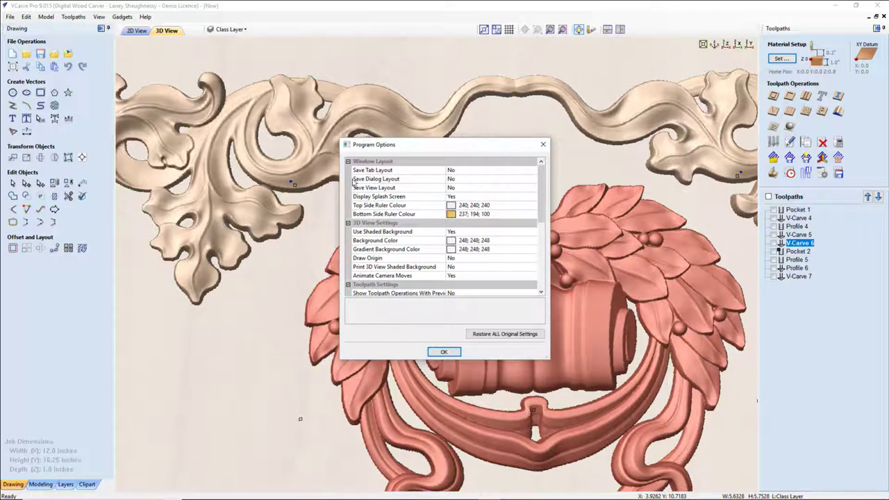
pyautogui.click(448, 352)
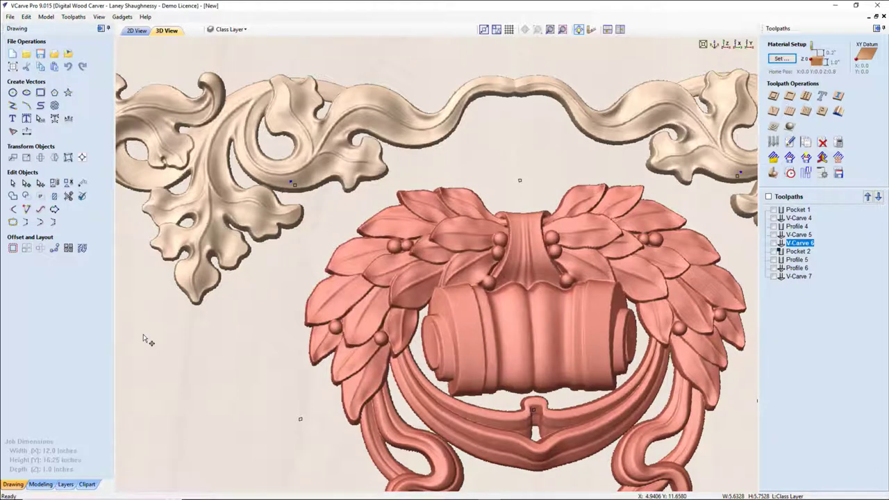
# Step: Cycle through the modelling, layers, clipart and drawing panels and check the File menu
pyautogui.click(49, 489)
pyautogui.click(67, 488)
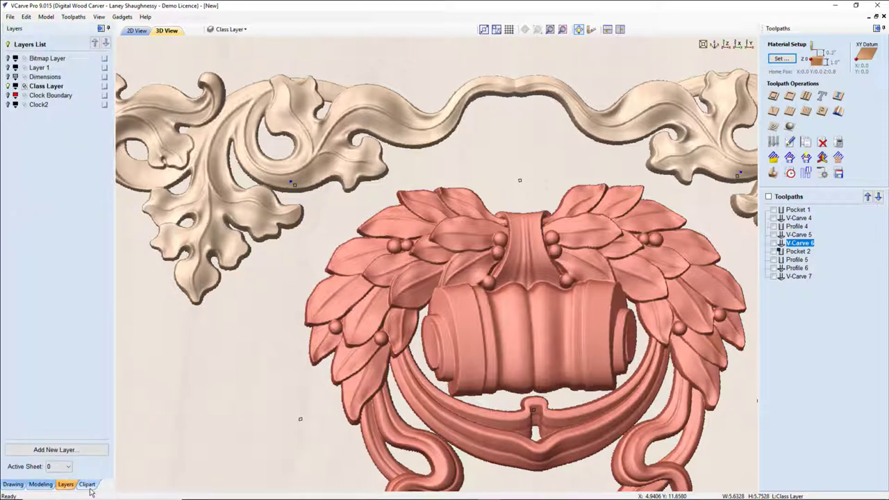
pyautogui.click(88, 485)
pyautogui.click(14, 484)
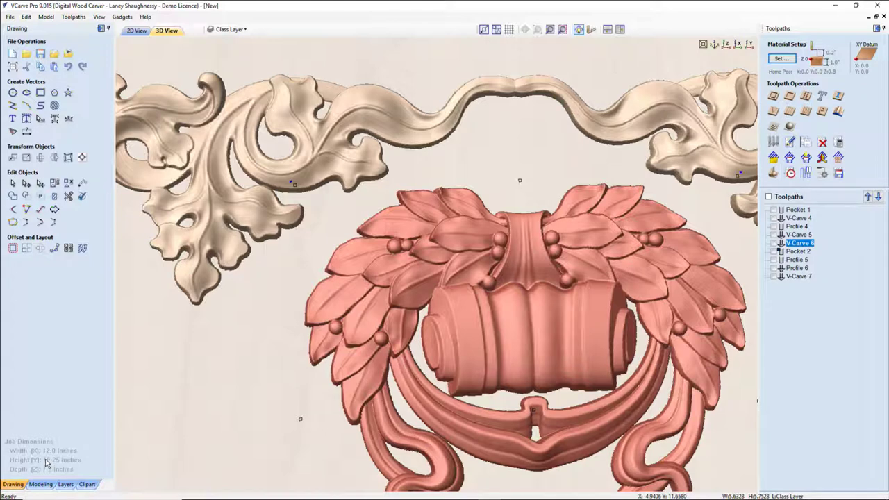
pyautogui.click(24, 18)
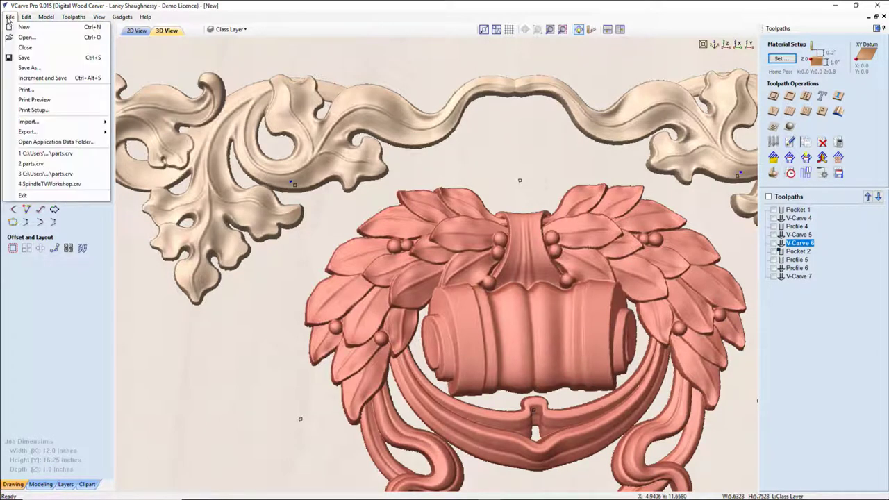
pyautogui.click(24, 17)
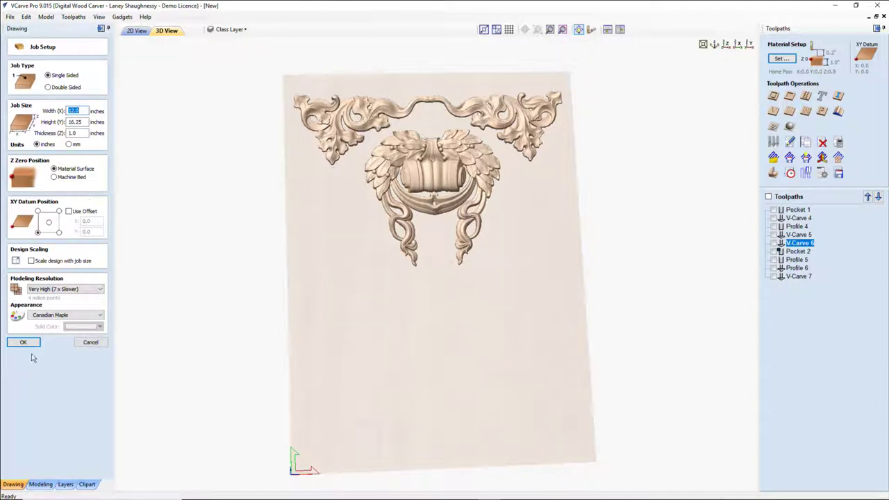
# Step: Dismiss the form-already-open warning, cancel Job Setup, and bring up Material Setup
pyautogui.click(782, 61)
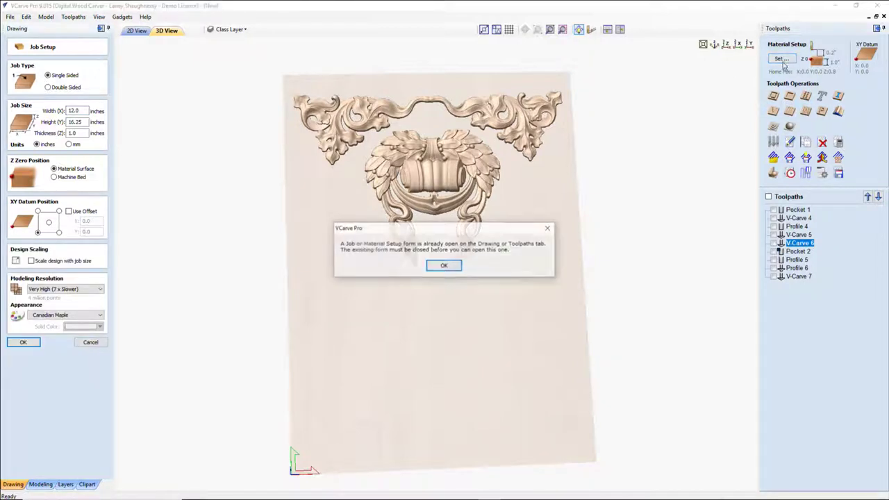
pyautogui.click(444, 266)
pyautogui.click(90, 342)
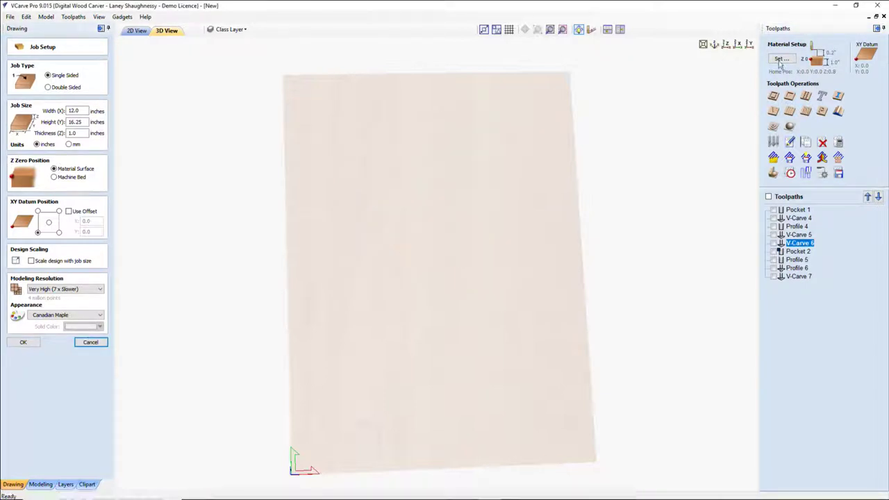
pyautogui.click(781, 59)
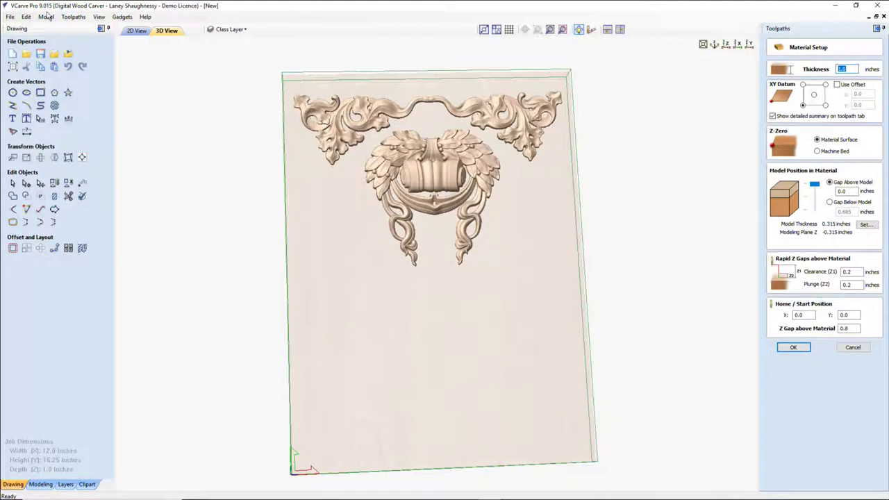
pyautogui.click(99, 17)
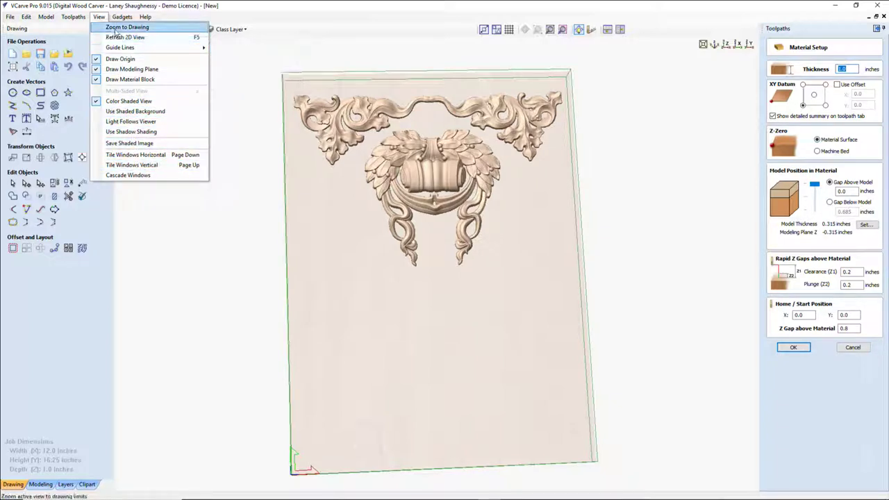
pyautogui.moveTo(64, 16)
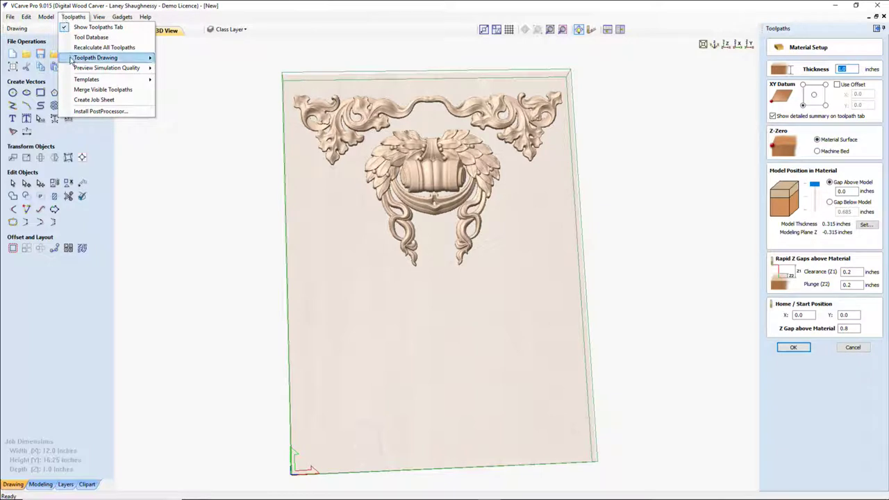
pyautogui.moveTo(74, 67)
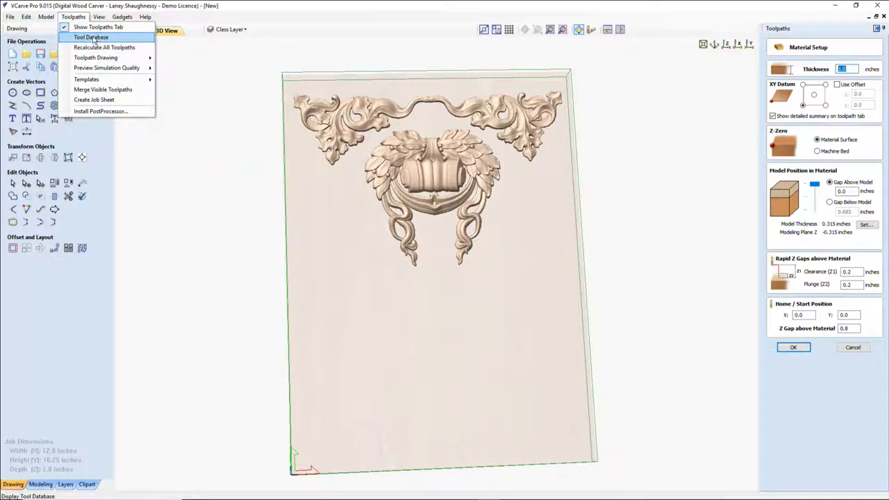
pyautogui.moveTo(32, 24)
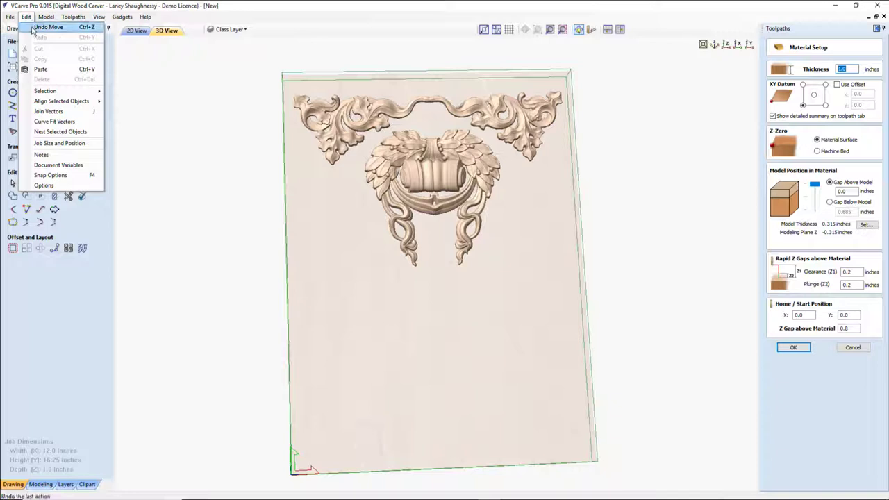
pyautogui.moveTo(57, 94)
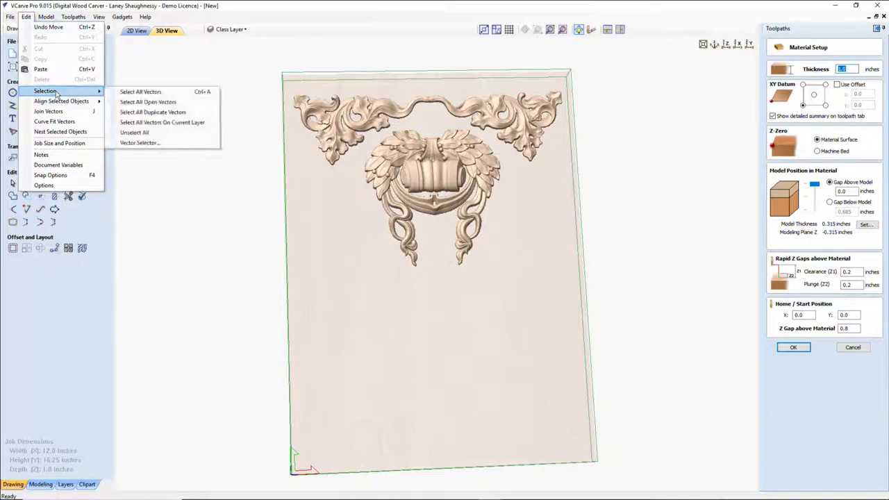
pyautogui.click(66, 404)
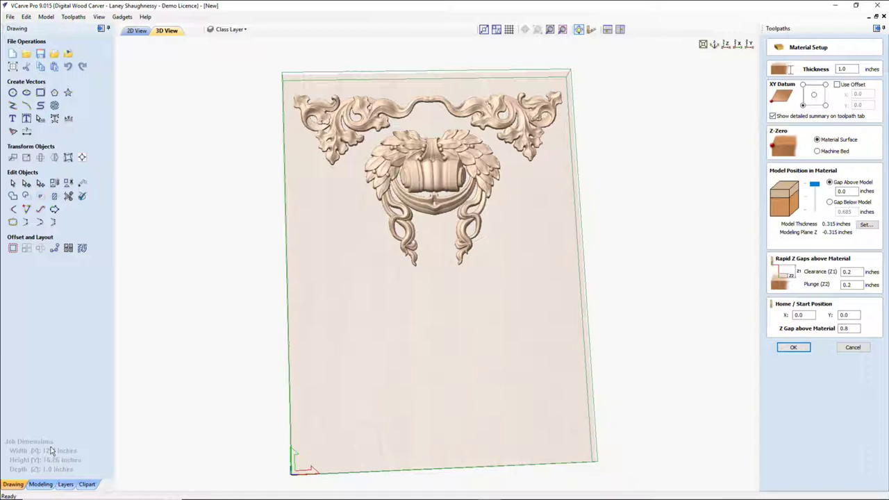
# Step: Cancel Material Setup and go to Job Size and Position from the Edit menu
pyautogui.click(852, 348)
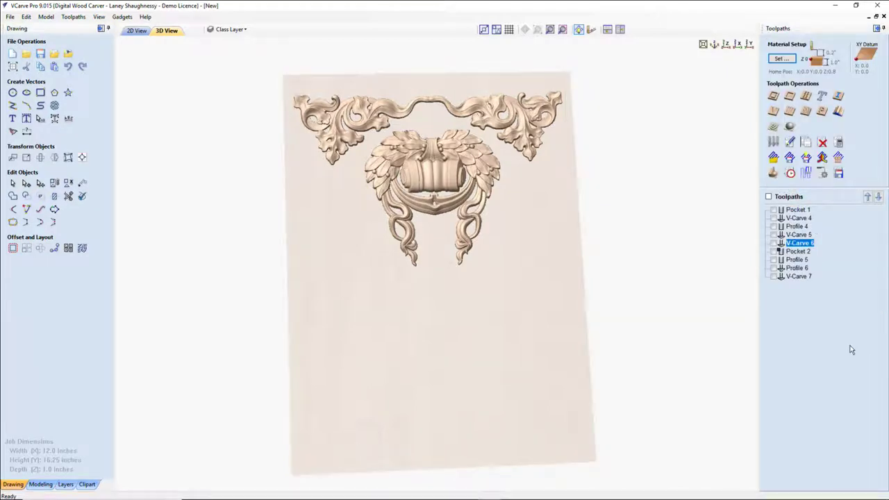
pyautogui.click(11, 16)
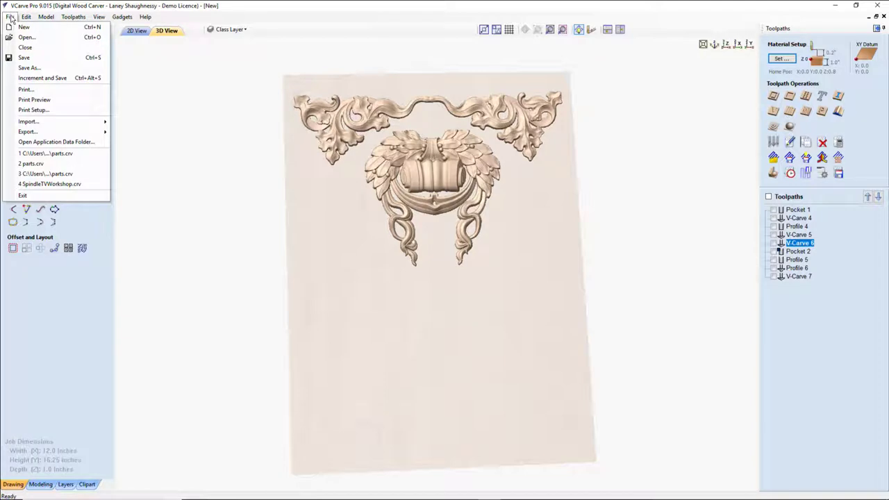
pyautogui.click(32, 17)
pyautogui.press('Escape')
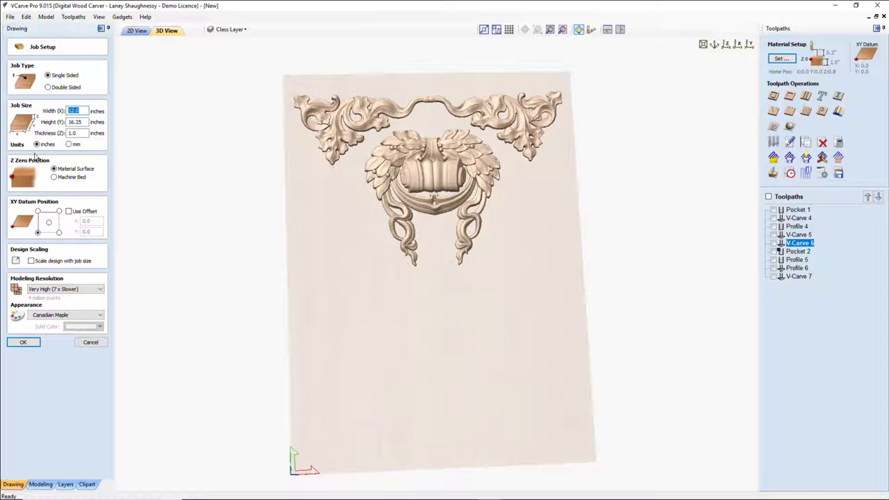
# Step: Refresh the view from the menu and switch to the flat 2D view
pyautogui.click(43, 21)
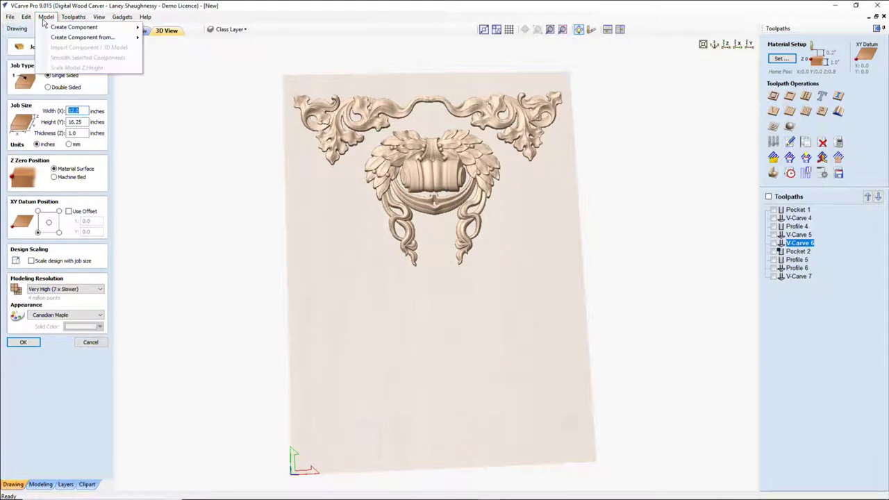
pyautogui.moveTo(101, 17)
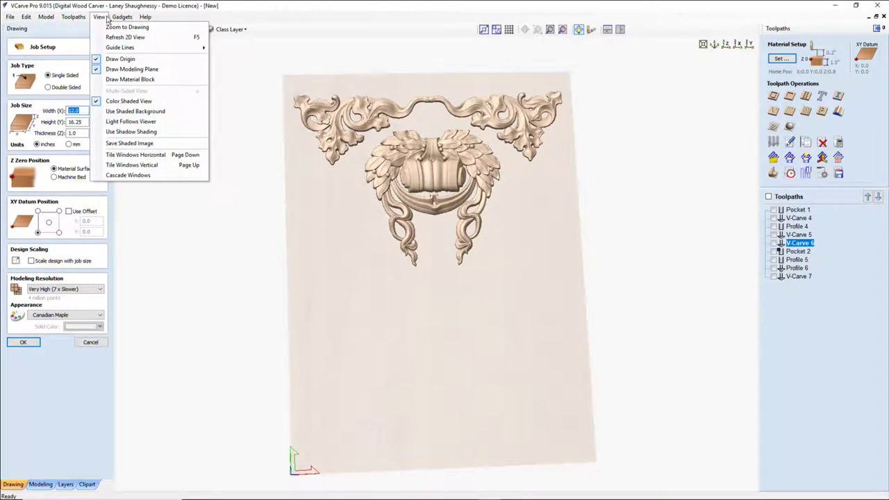
pyautogui.moveTo(116, 49)
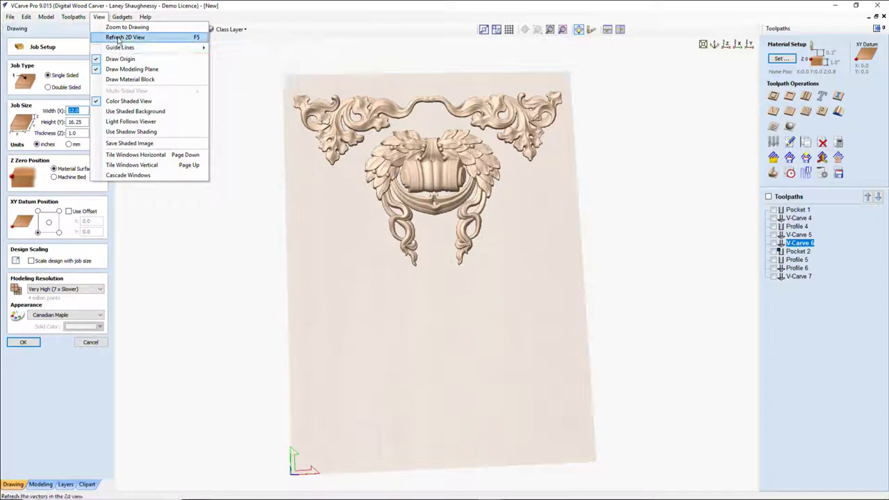
pyautogui.click(119, 37)
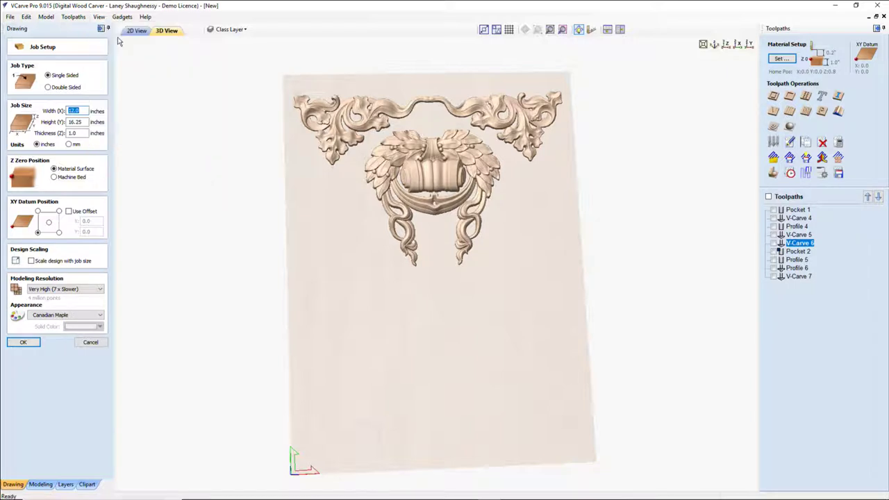
pyautogui.click(135, 31)
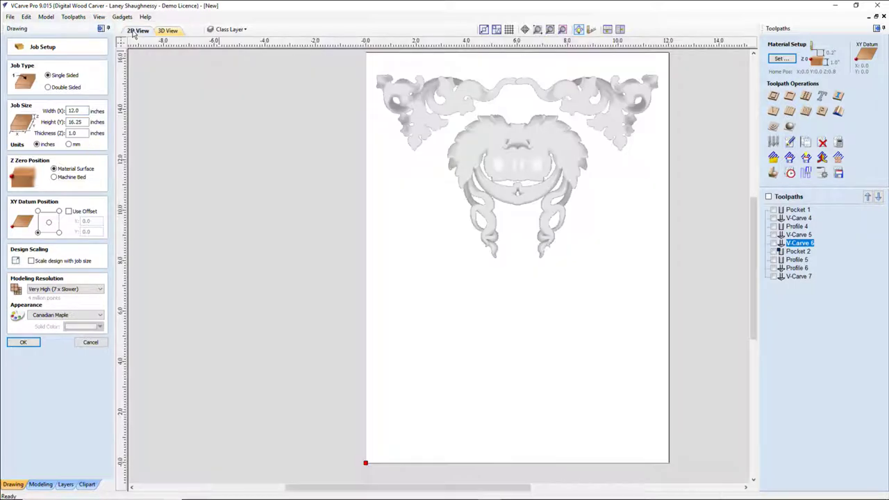
# Step: Close Job Setup, open and close the Set Size tool, then check the Gadgets menu
pyautogui.click(85, 343)
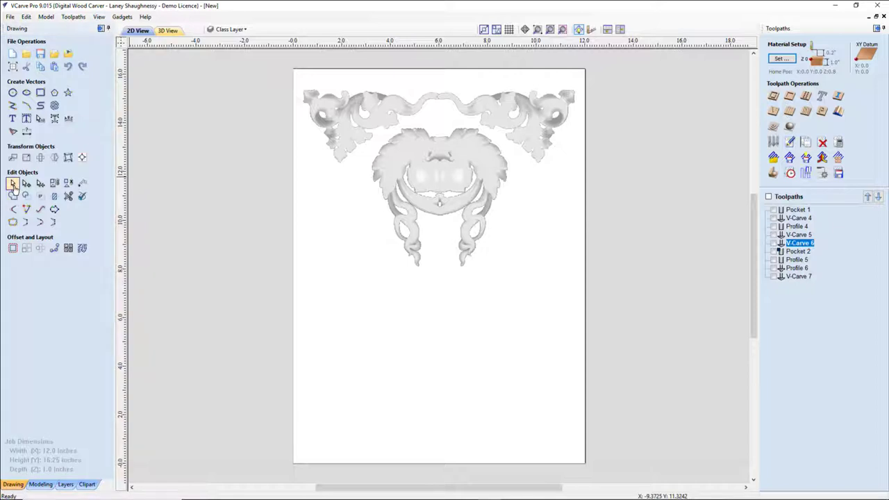
pyautogui.click(26, 157)
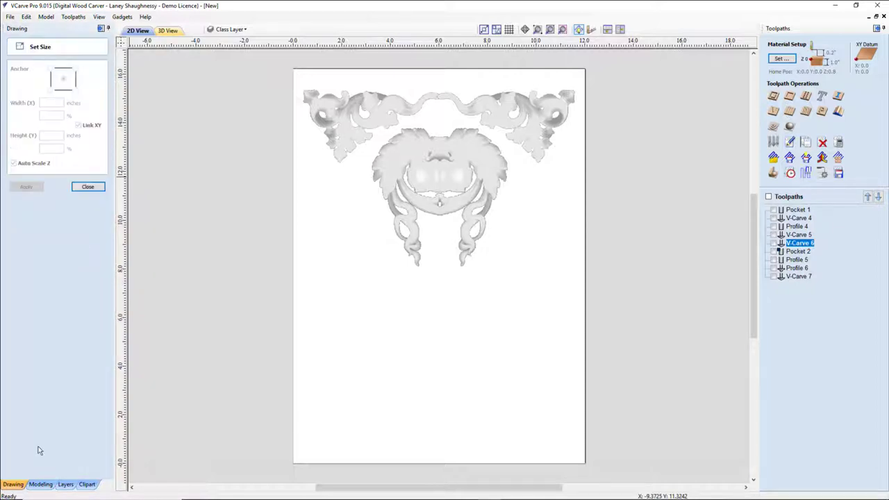
pyautogui.click(88, 187)
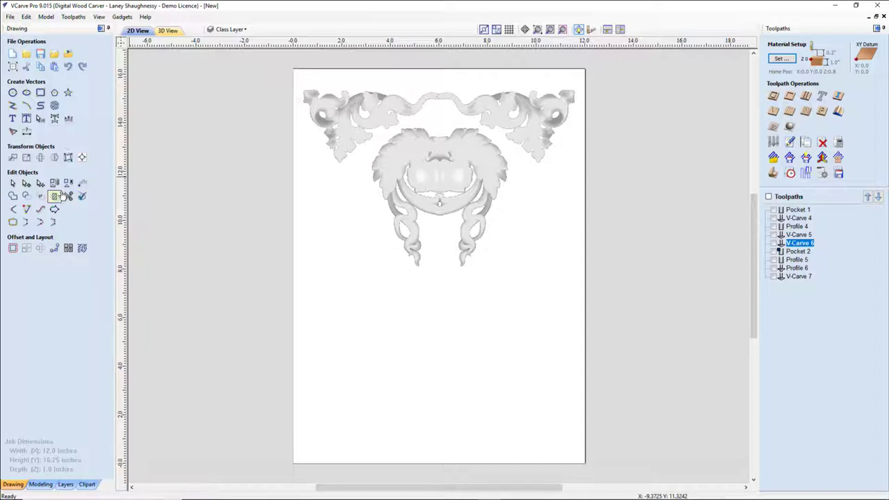
pyautogui.click(132, 18)
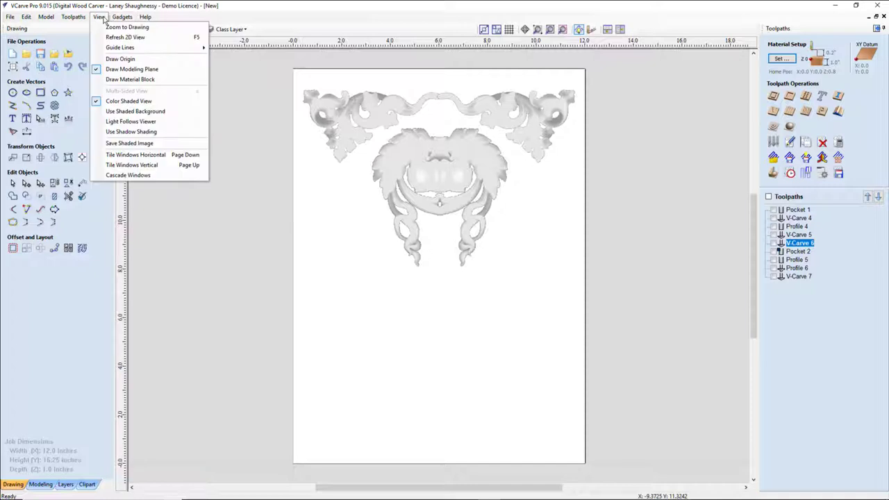
pyautogui.click(102, 101)
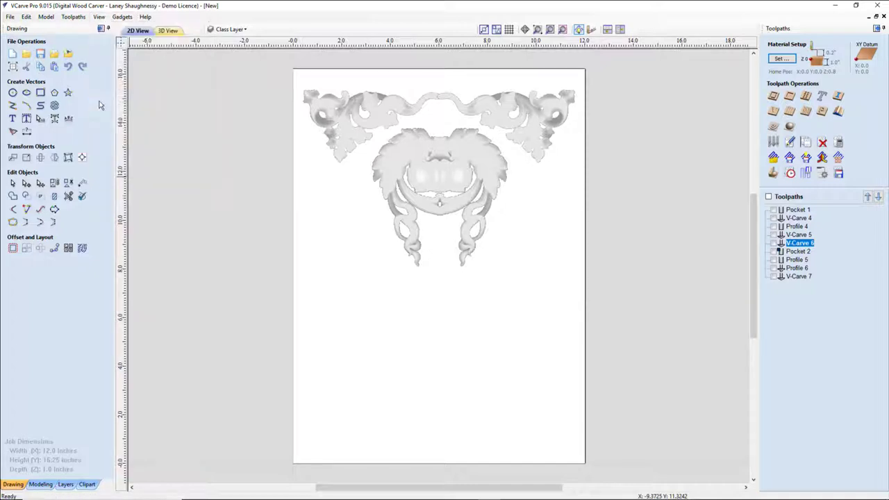
pyautogui.click(120, 18)
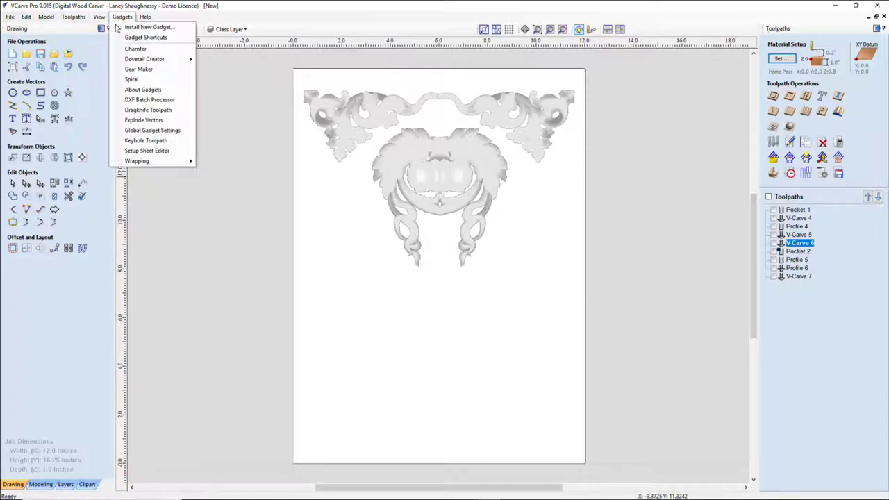
pyautogui.moveTo(104, 21)
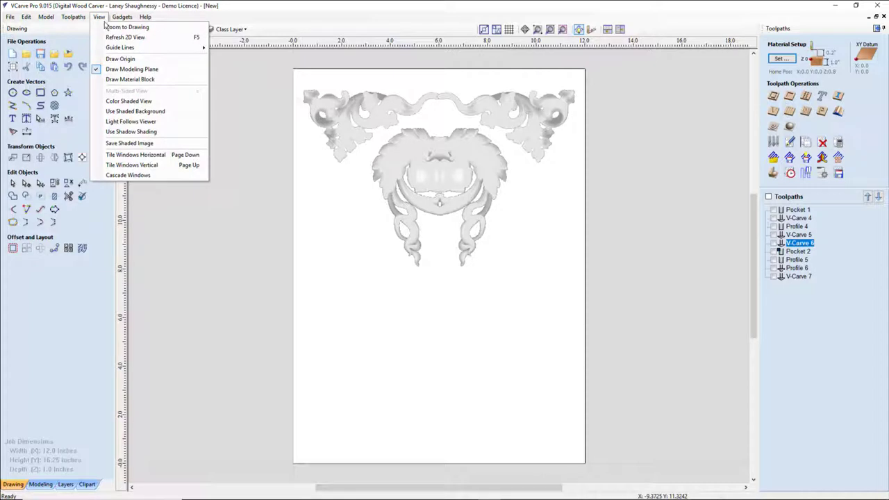
pyautogui.click(112, 101)
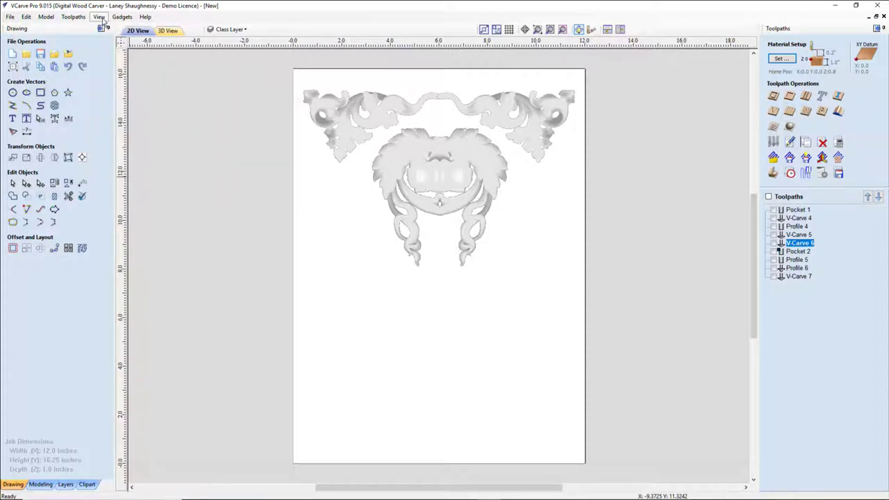
pyautogui.click(99, 17)
pyautogui.click(111, 69)
pyautogui.click(102, 17)
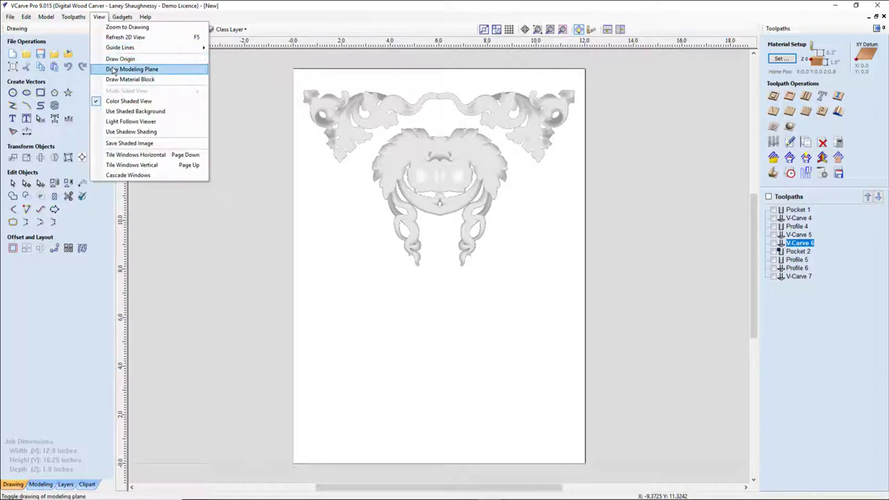
pyautogui.click(111, 68)
pyautogui.click(77, 16)
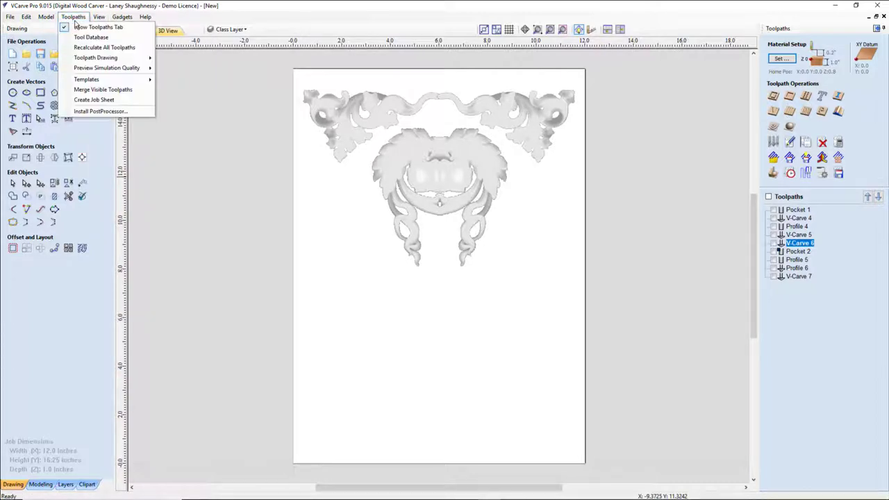
pyautogui.moveTo(84, 59)
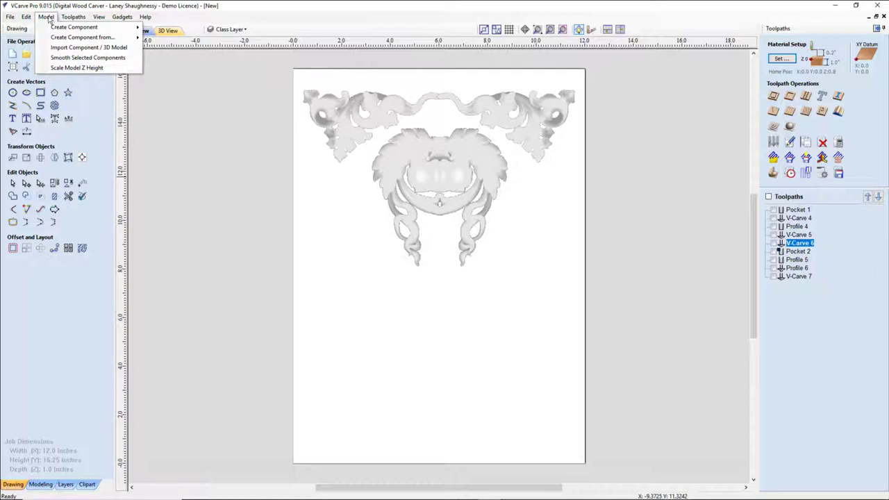
pyautogui.moveTo(27, 19)
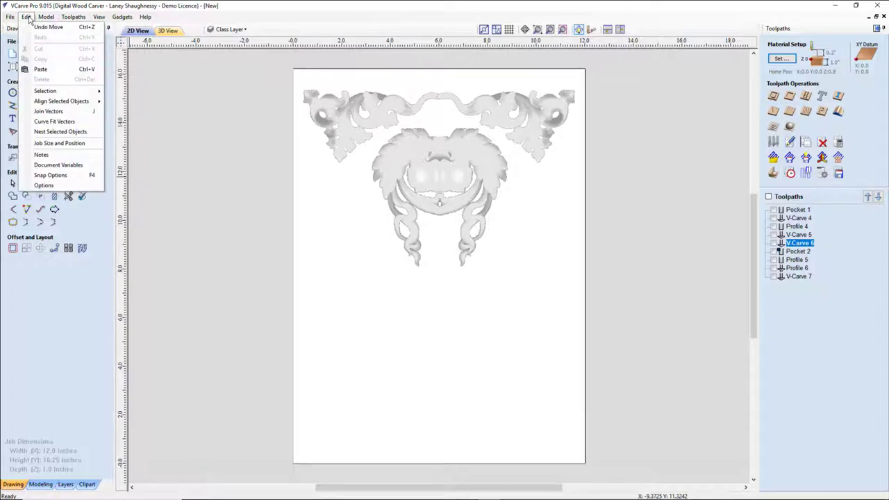
# Step: Confirm the snapping options and bring up Program Options from the Edit menu
pyautogui.click(61, 175)
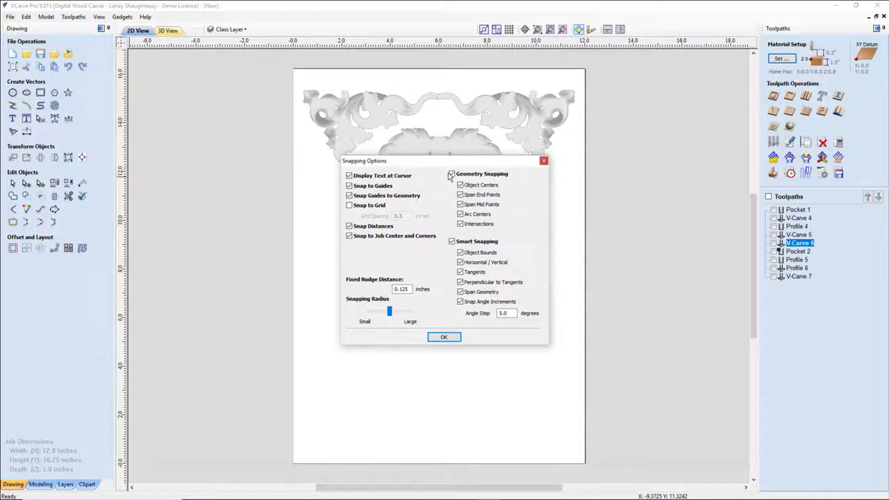
pyautogui.click(436, 337)
pyautogui.click(26, 17)
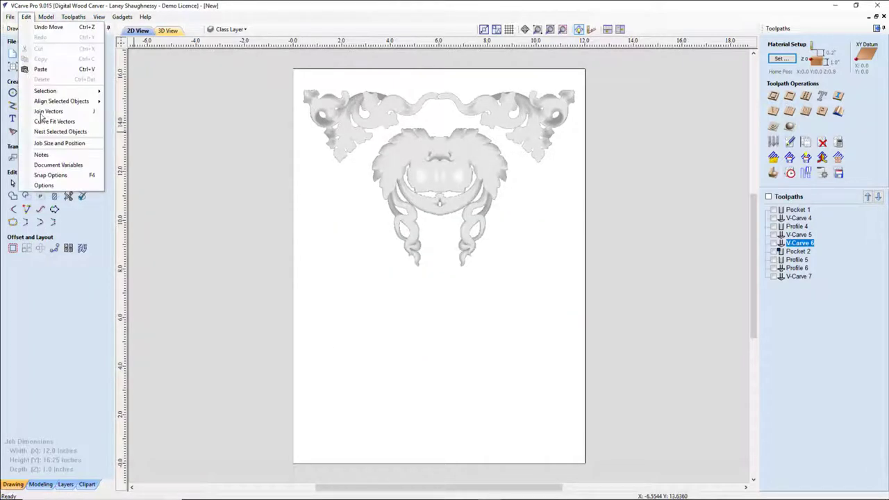
pyautogui.click(56, 184)
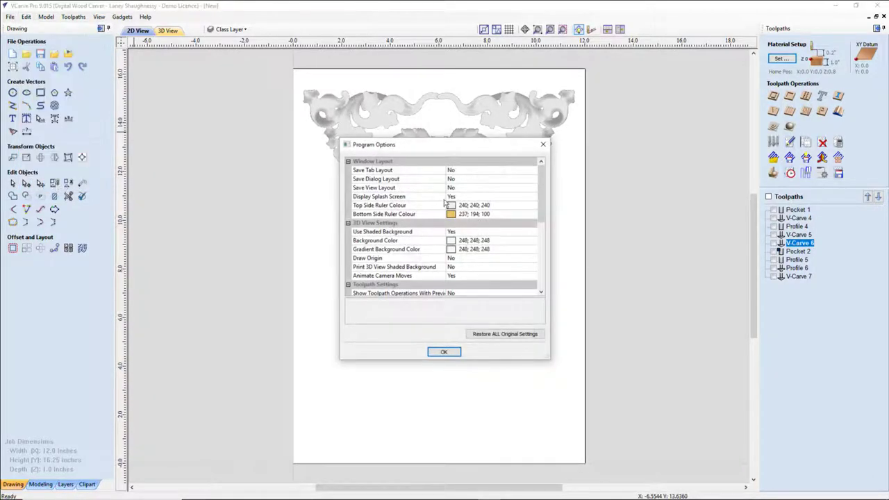
# Step: Review Program Options with 0.0004 toolpath tolerances and close it with OK
pyautogui.scroll(-1, 445, 204)
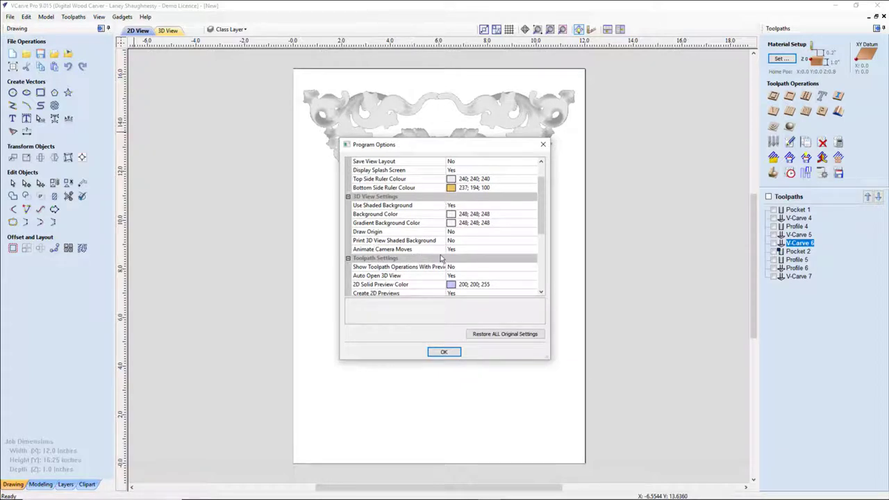
pyautogui.scroll(-1, 440, 258)
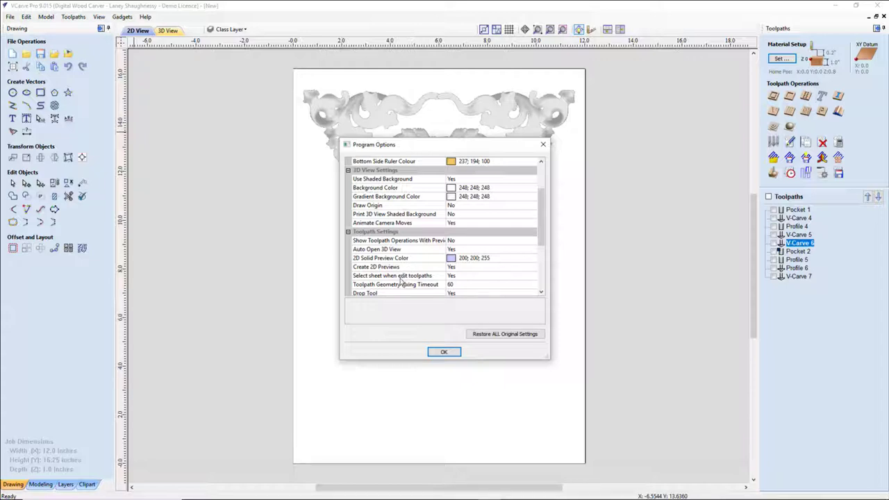
pyautogui.scroll(-3, 400, 282)
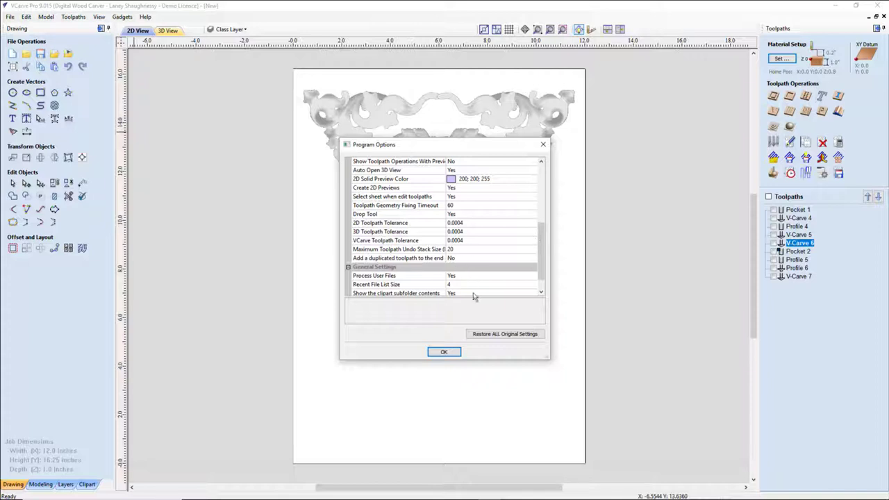
pyautogui.click(443, 352)
pyautogui.click(444, 353)
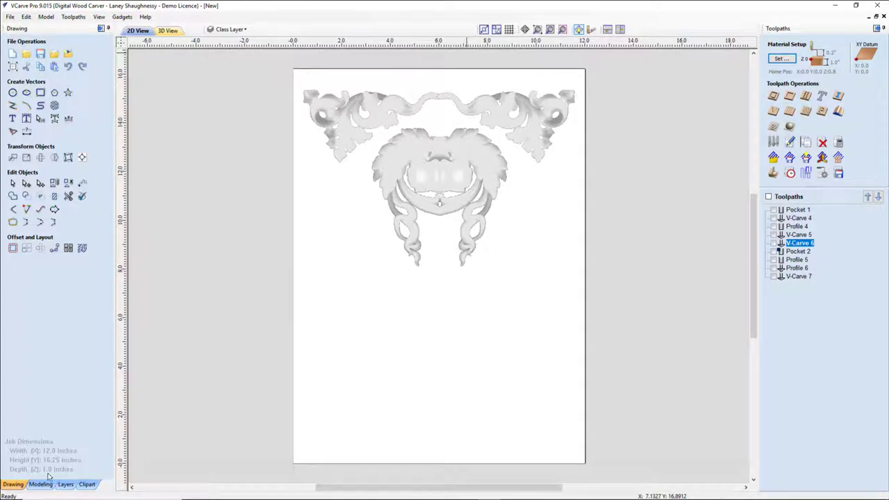
pyautogui.moveTo(42, 497)
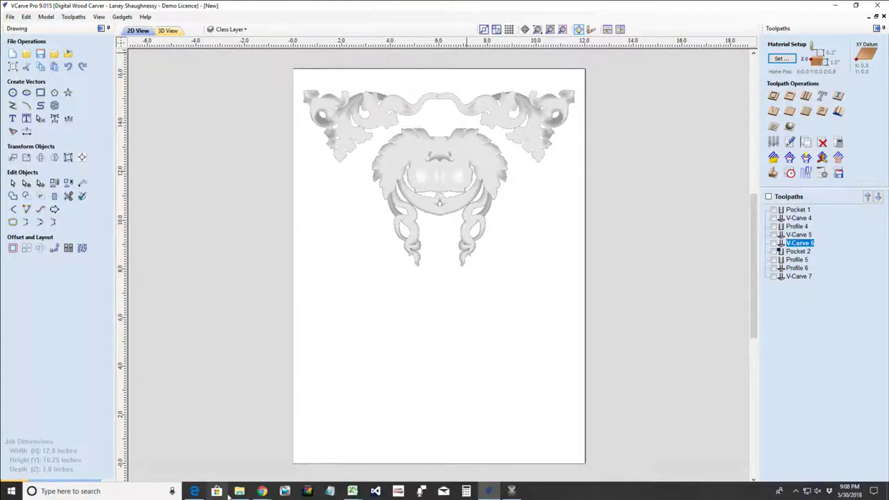
pyautogui.moveTo(237, 494)
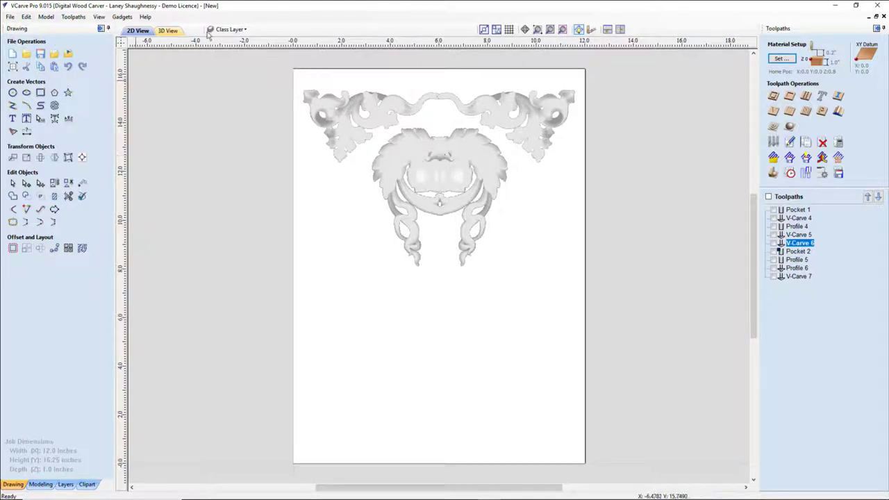
# Step: Hide the Class Layer relief and show the Clock Boundary layer vectors
pyautogui.click(236, 29)
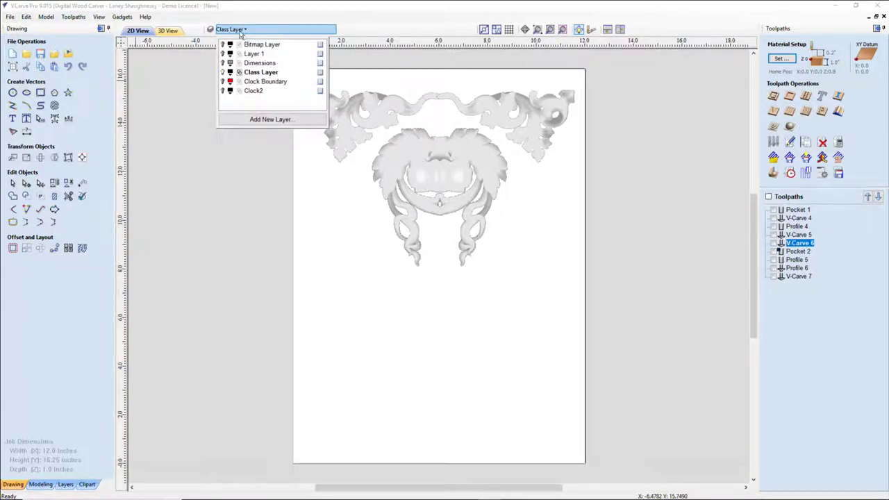
pyautogui.click(223, 73)
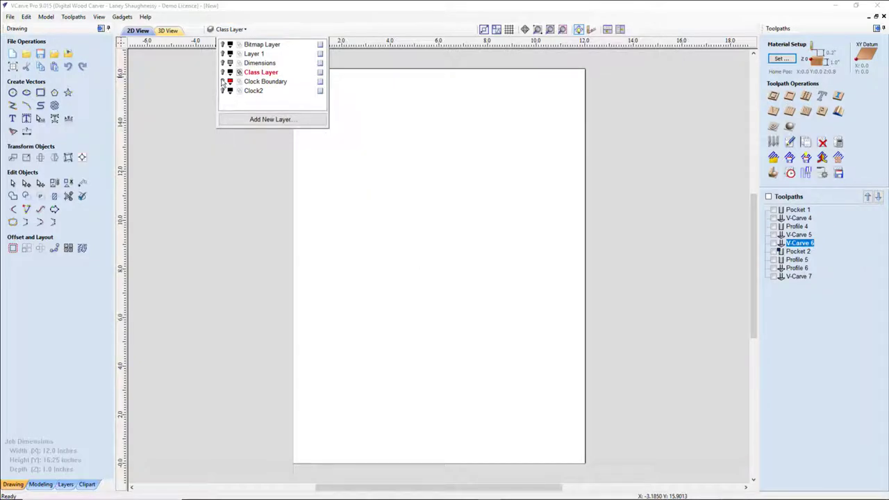
pyautogui.click(222, 81)
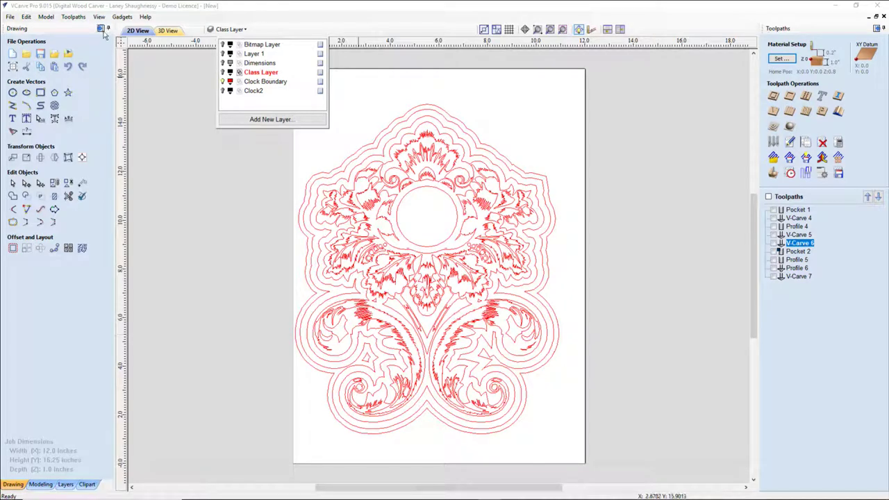
pyautogui.click(593, 337)
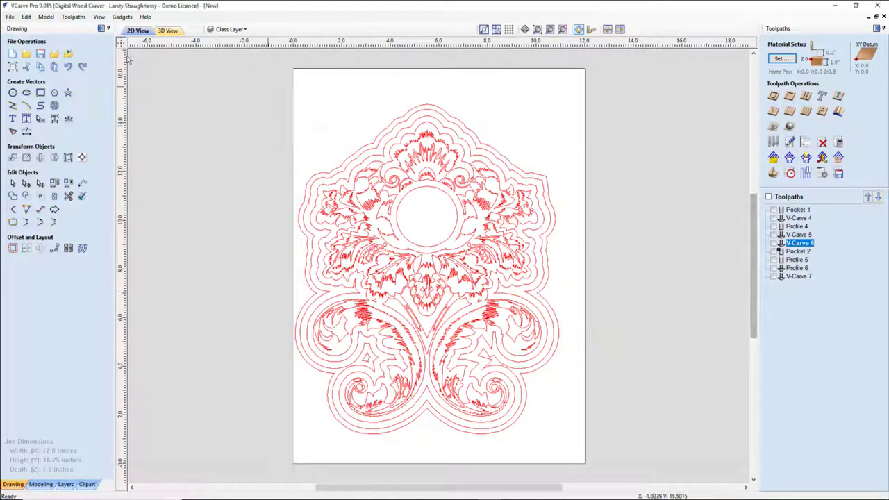
# Step: Preview Pocket 1, V-Carve 4 and Profile 4 together in cherry in 3D
pyautogui.click(171, 32)
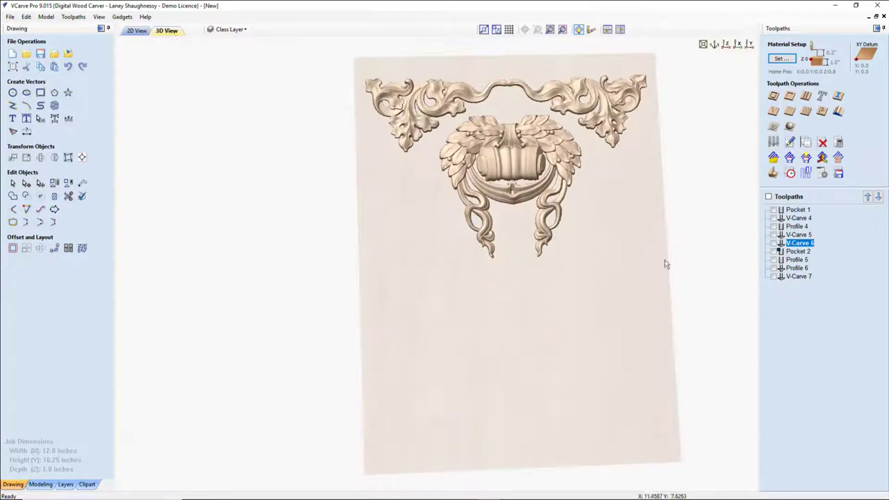
pyautogui.click(773, 173)
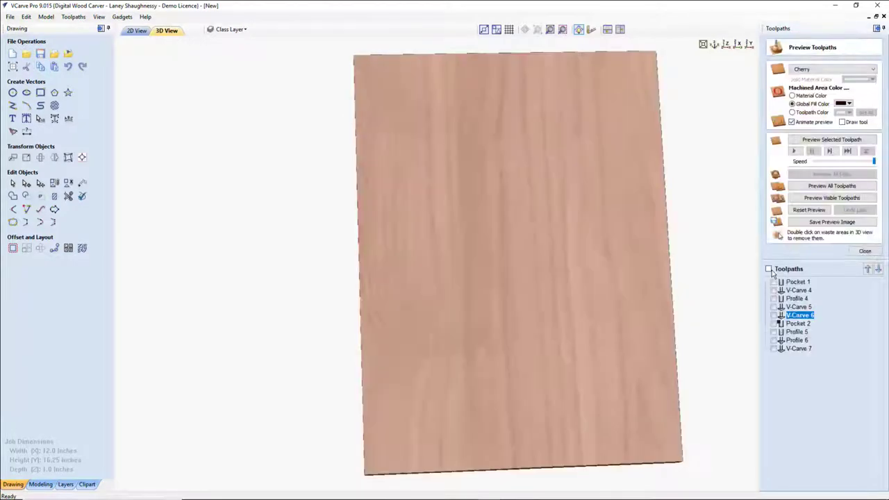
pyautogui.click(773, 282)
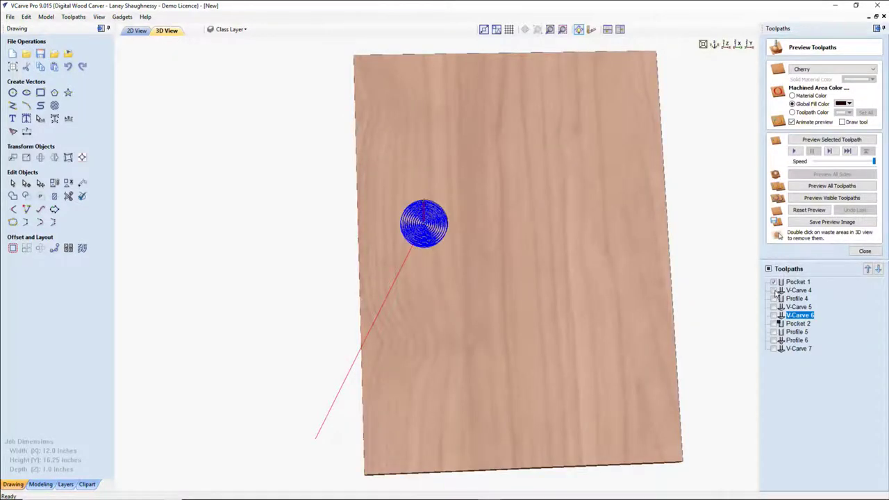
pyautogui.click(774, 291)
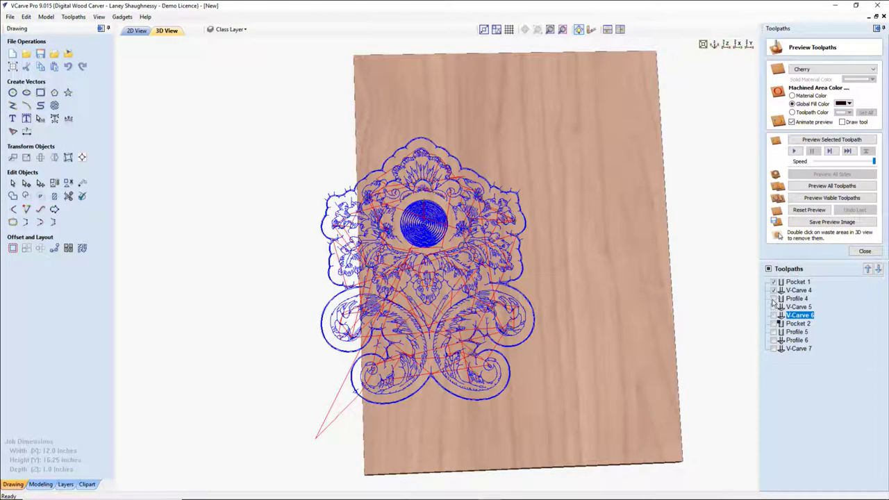
pyautogui.click(773, 298)
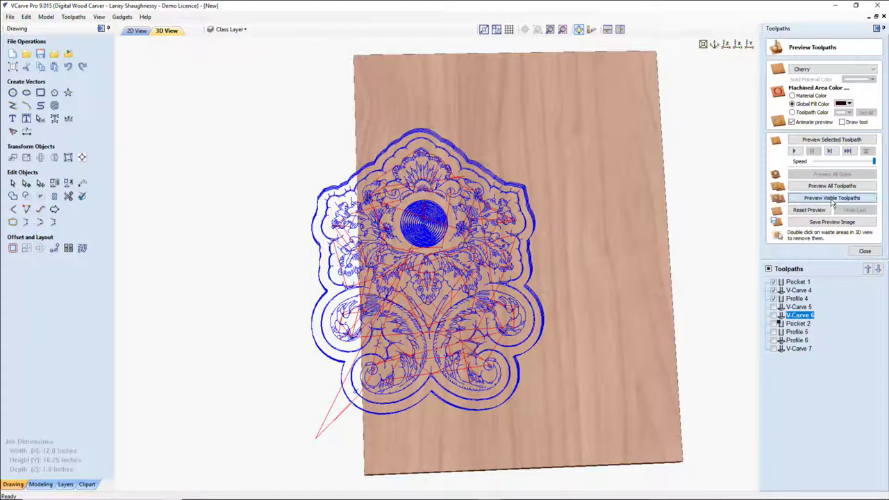
pyautogui.click(833, 199)
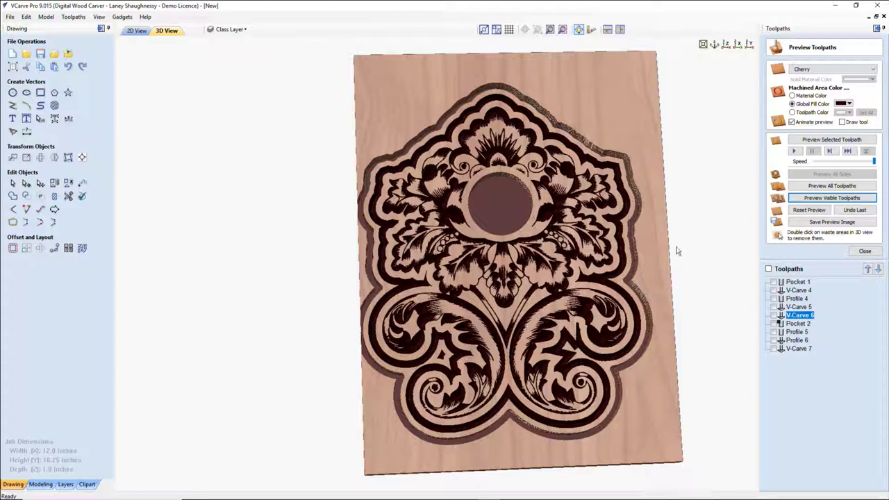
# Step: Change Profile 4's cut depth to 1 inch and recalculate it
pyautogui.click(795, 298)
pyautogui.doubleClick(795, 299)
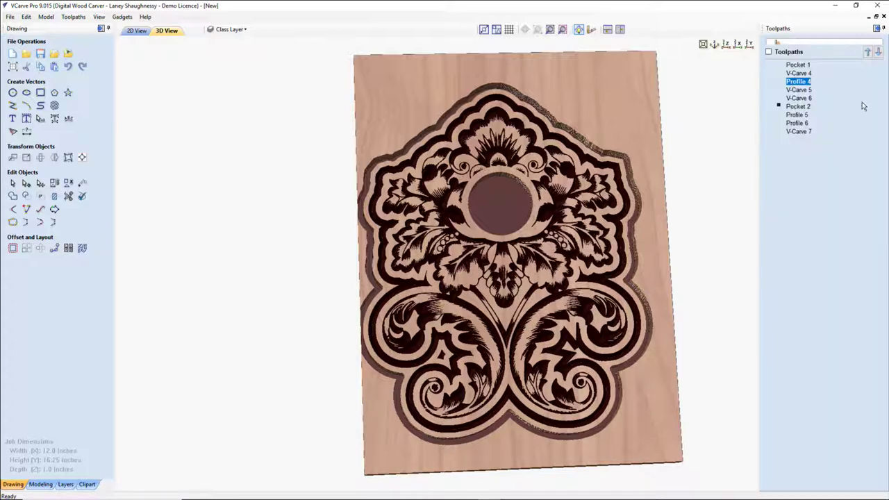
pyautogui.moveTo(856, 82); pyautogui.dragTo(775, 85)
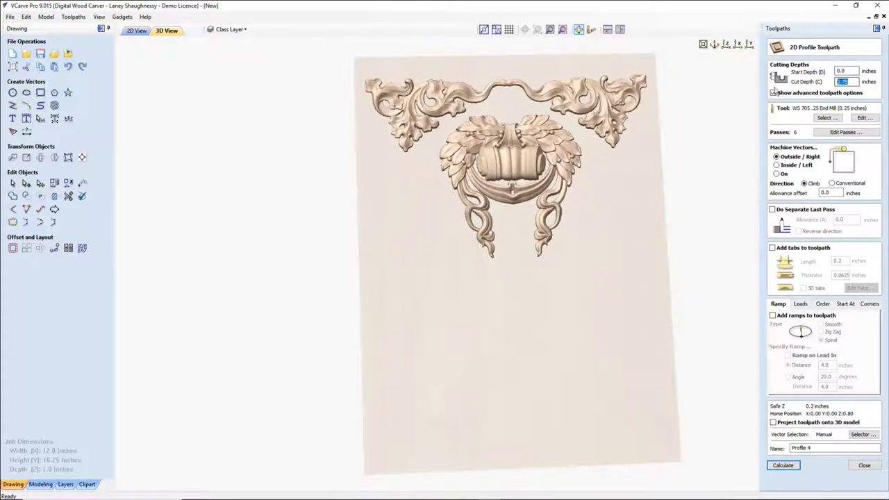
pyautogui.write('1')
pyautogui.click(787, 465)
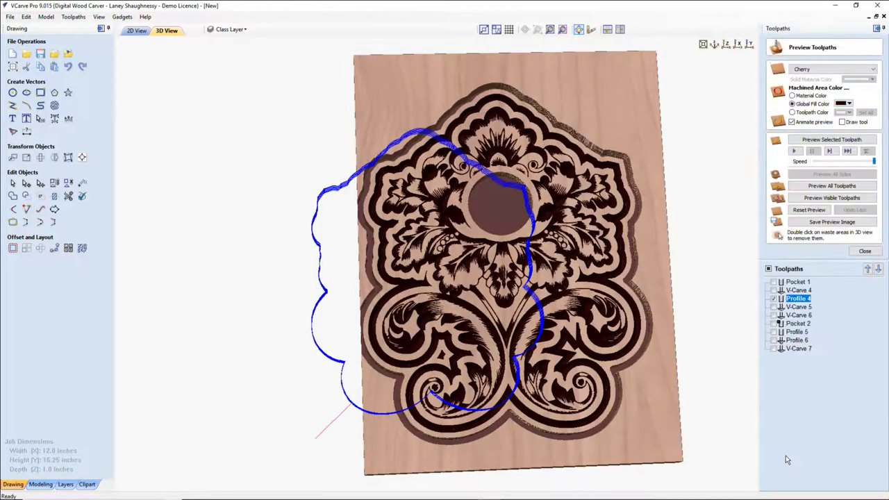
# Step: Simulate Profile 4 alone and remove the waste wood around the clock
pyautogui.click(840, 140)
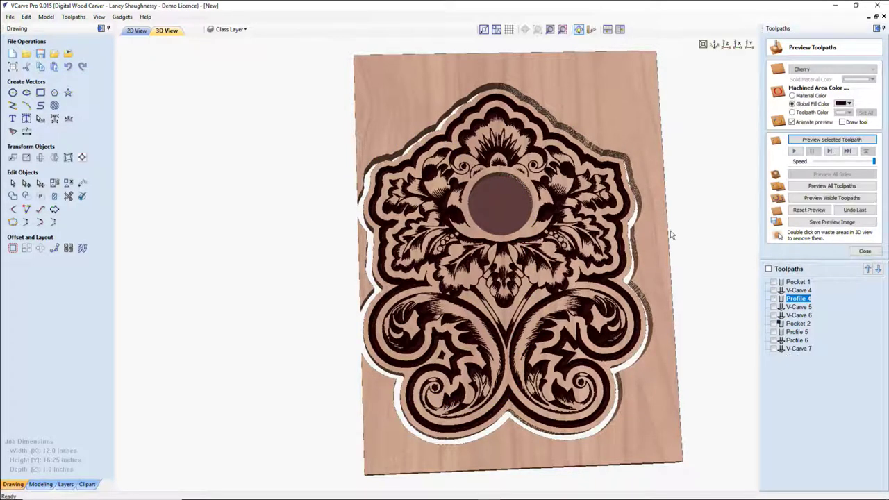
pyautogui.scroll(-2, 656, 229)
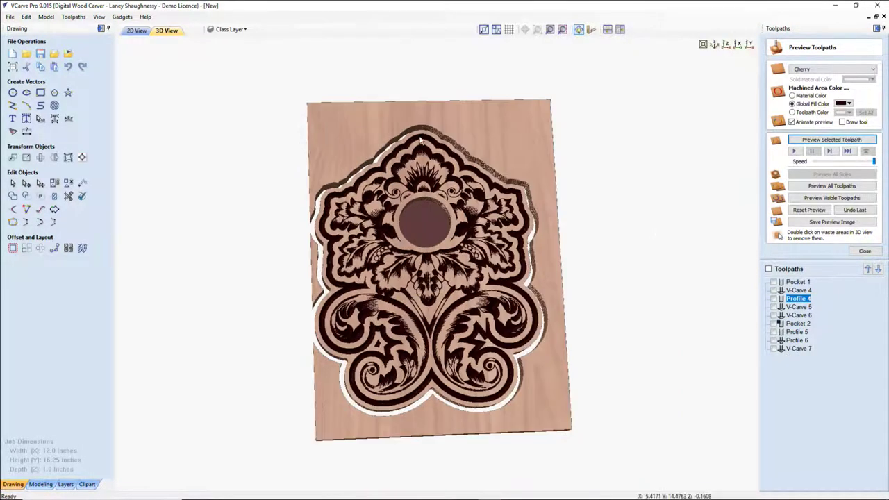
pyautogui.doubleClick(531, 144)
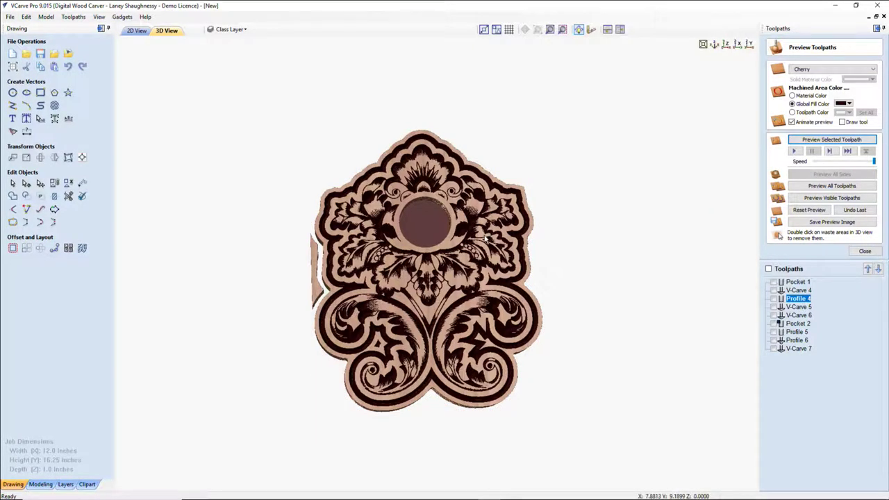
pyautogui.scroll(3, 258, 268)
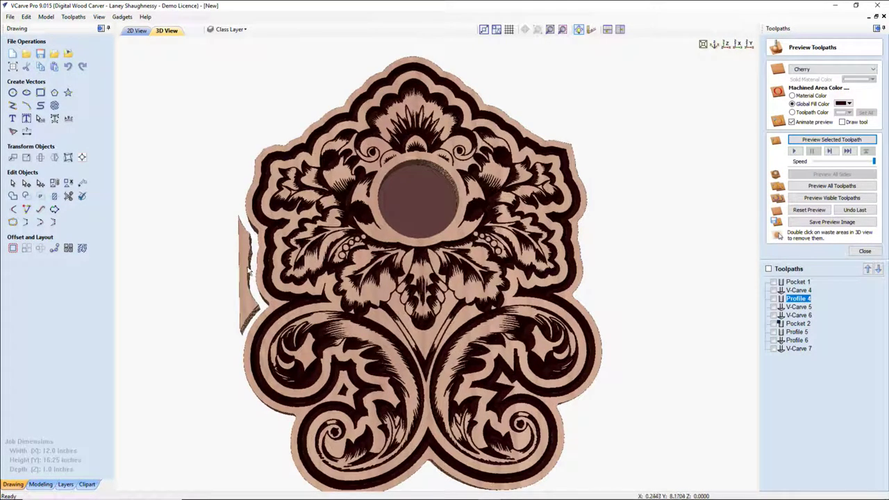
pyautogui.doubleClick(248, 271)
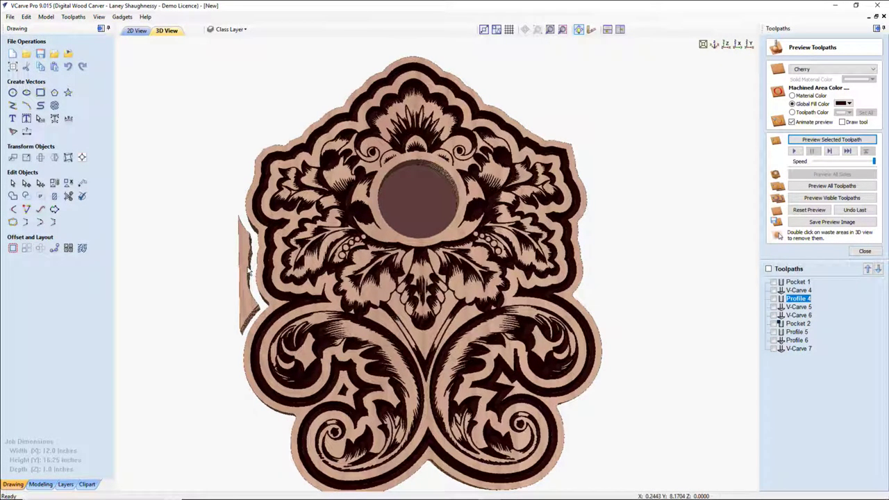
# Step: Cancel saving a preview image, close the preview, and return to the 2D view
pyautogui.click(819, 223)
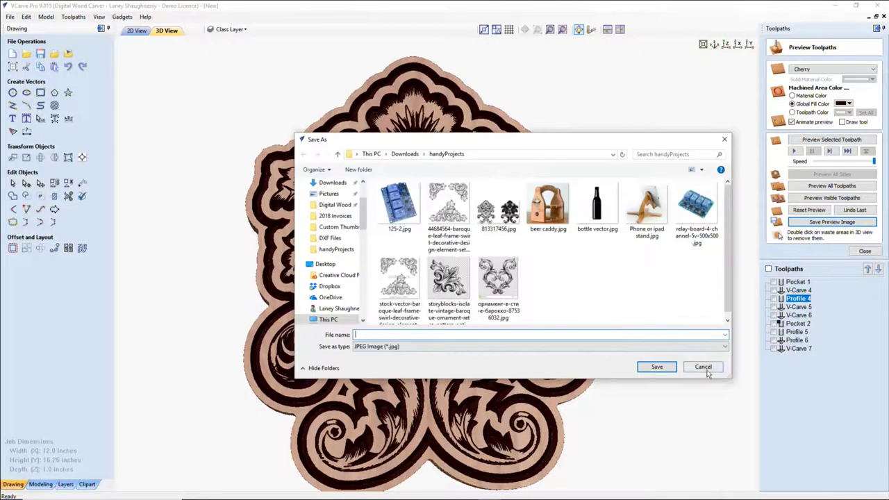
pyautogui.click(703, 365)
pyautogui.click(863, 252)
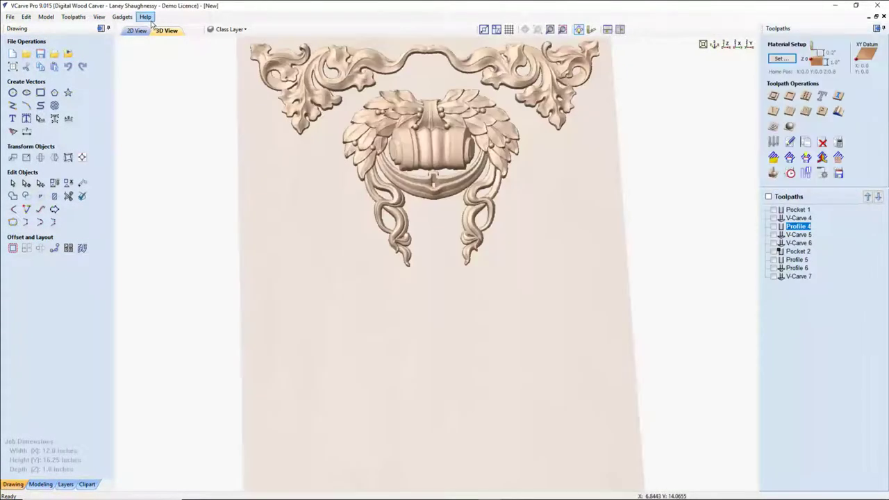
pyautogui.click(137, 30)
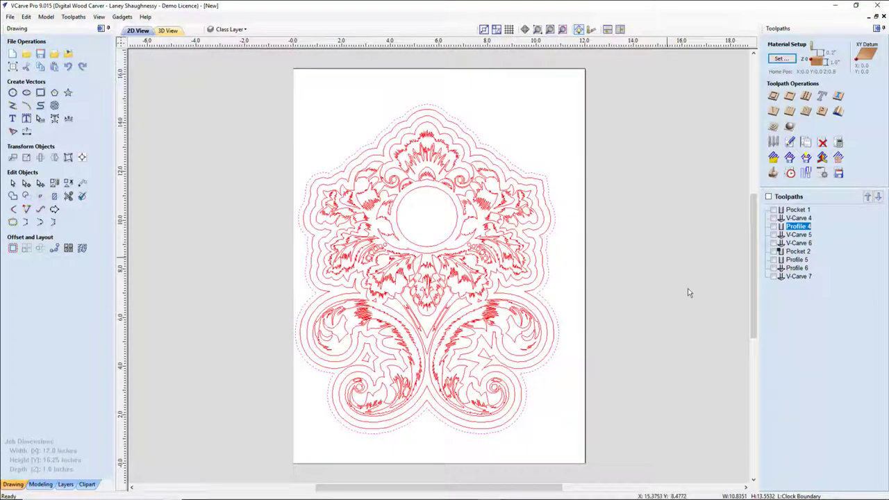
# Step: Start a new outer profile with .25 cut depth and -.125 allowance offset
pyautogui.click(773, 96)
pyautogui.press('Tab')
pyautogui.press('BackSpace')
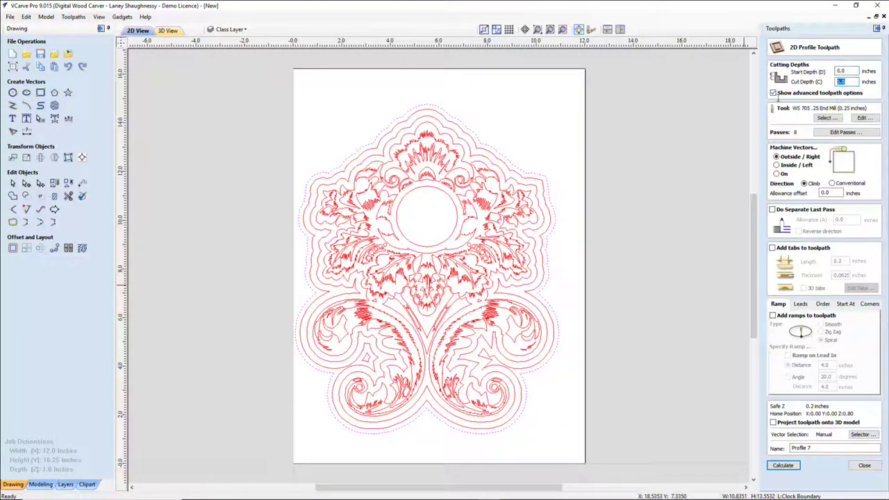
pyautogui.write('.25')
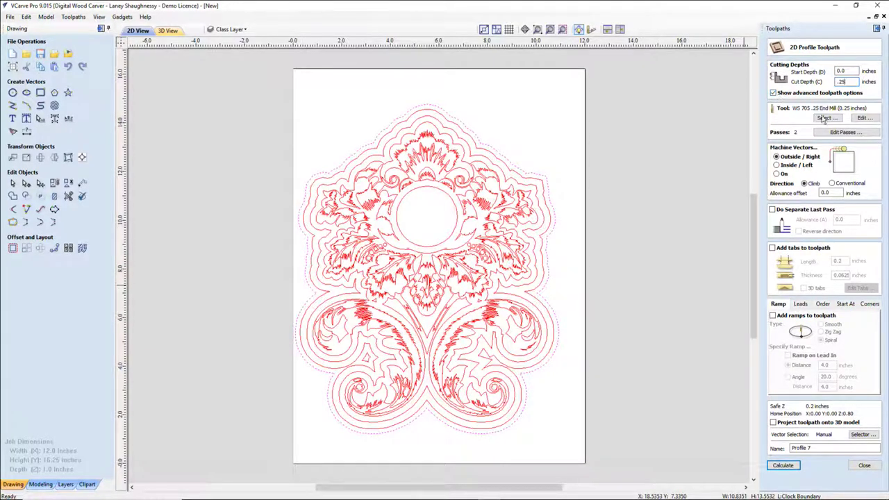
pyautogui.doubleClick(826, 192)
pyautogui.write('.125')
pyautogui.press('BackSpace')
pyautogui.press('BackSpace')
pyautogui.press('BackSpace')
pyautogui.press('BackSpace')
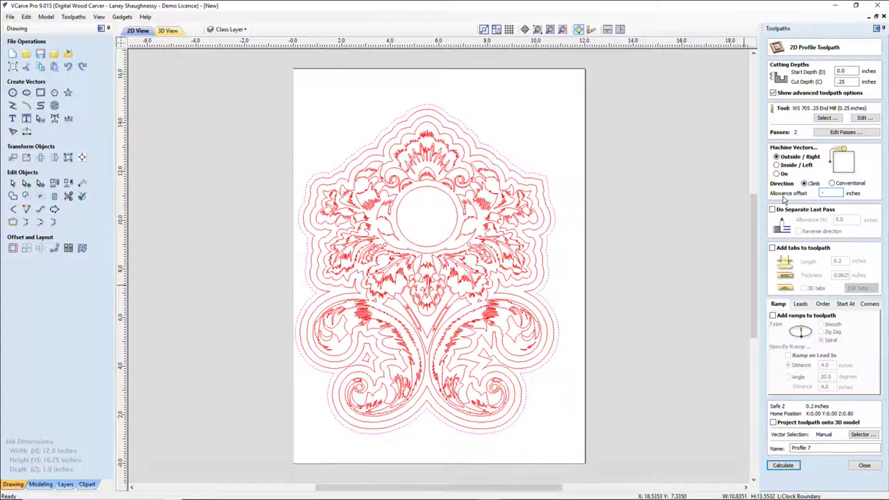
pyautogui.write('.125')
# Step: Pick the Whiteside 2050 RO Form Tool and calculate Profile 7
pyautogui.click(826, 119)
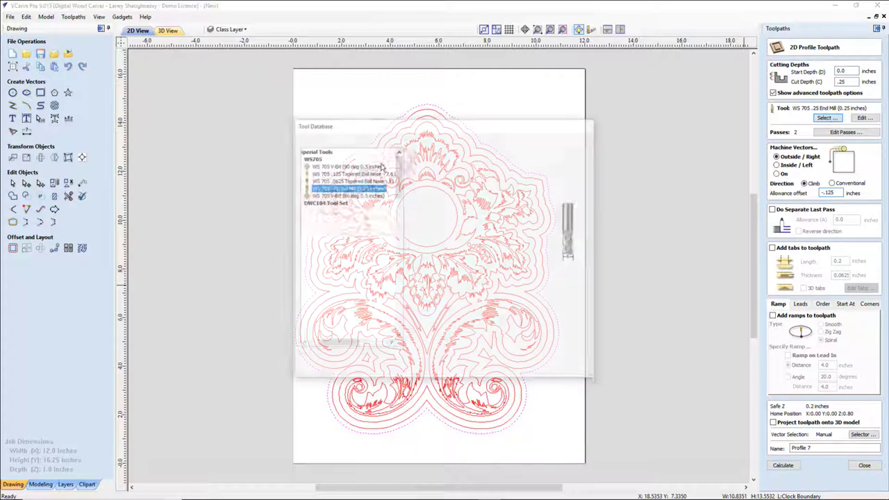
pyautogui.scroll(-2, 348, 248)
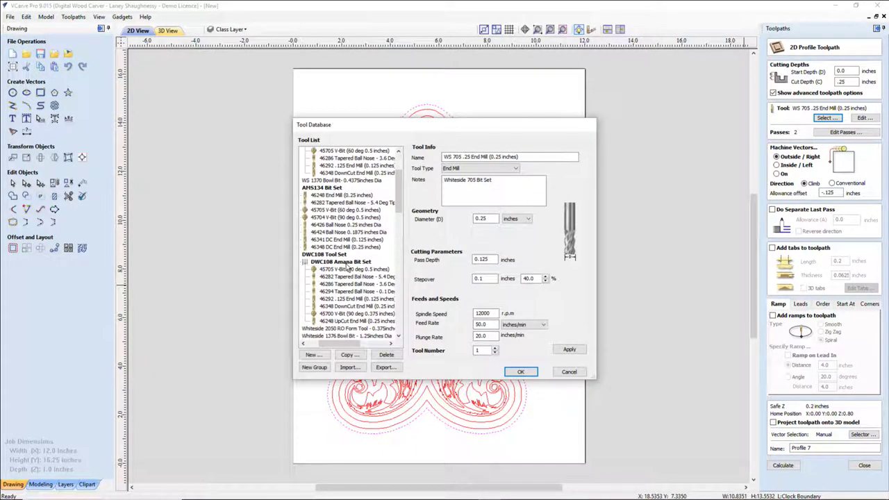
pyautogui.scroll(-2, 347, 267)
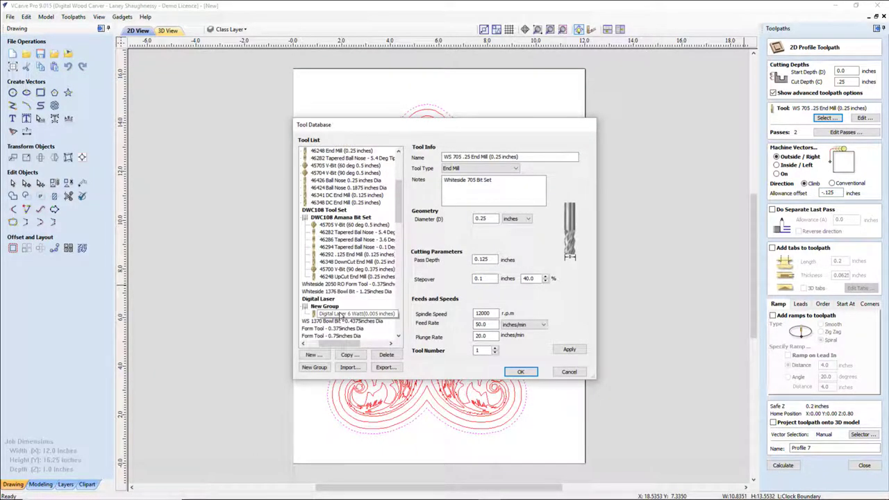
pyautogui.doubleClick(342, 285)
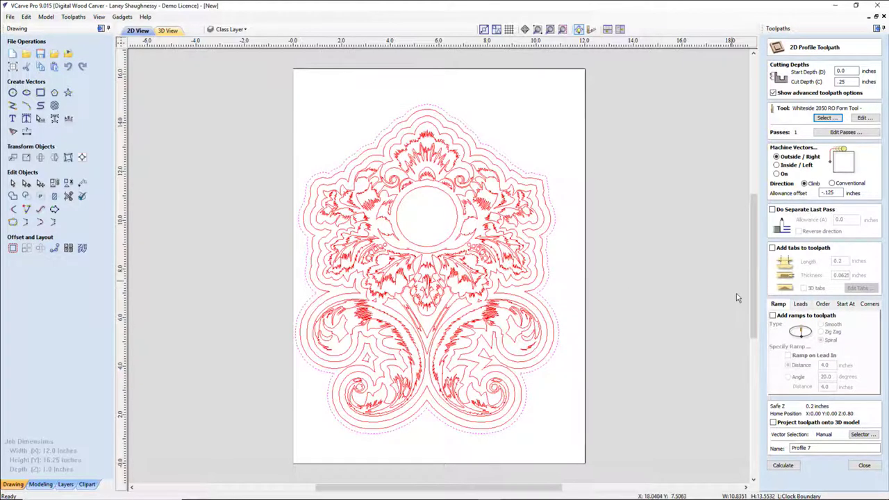
pyautogui.click(782, 466)
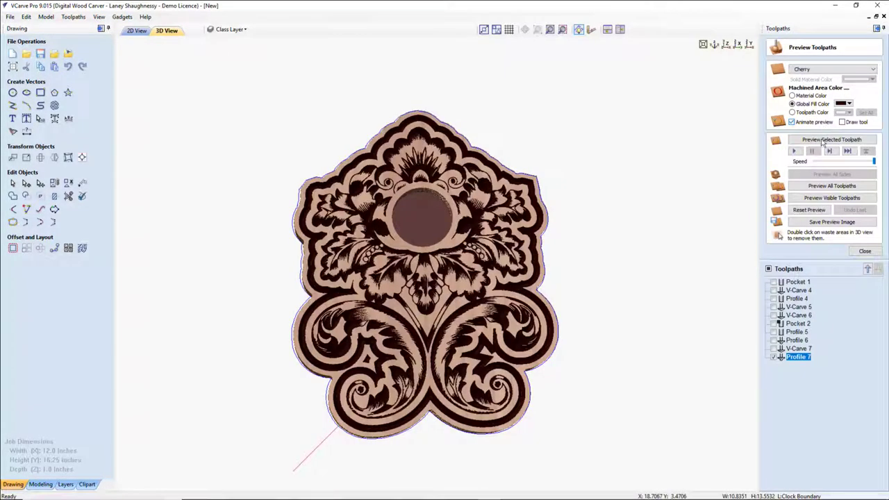
# Step: Simulate the new profile in cherry and inspect it from several angles and from above
pyautogui.click(823, 141)
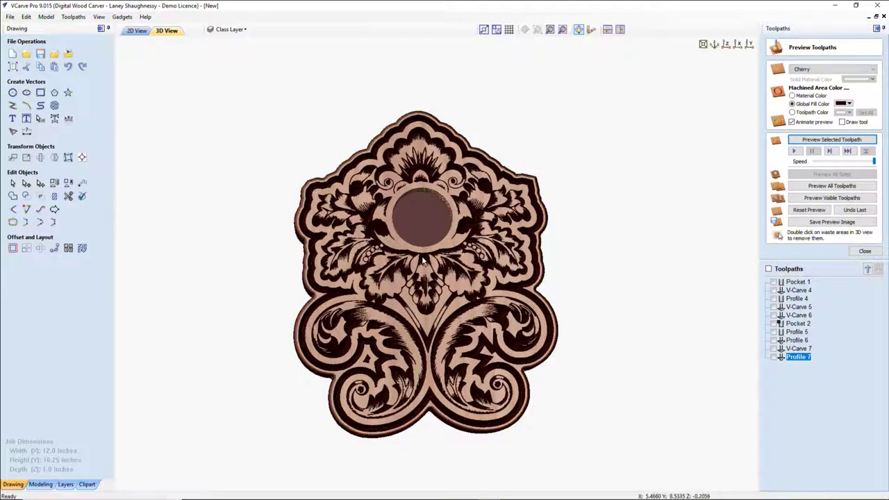
pyautogui.scroll(5, 403, 246)
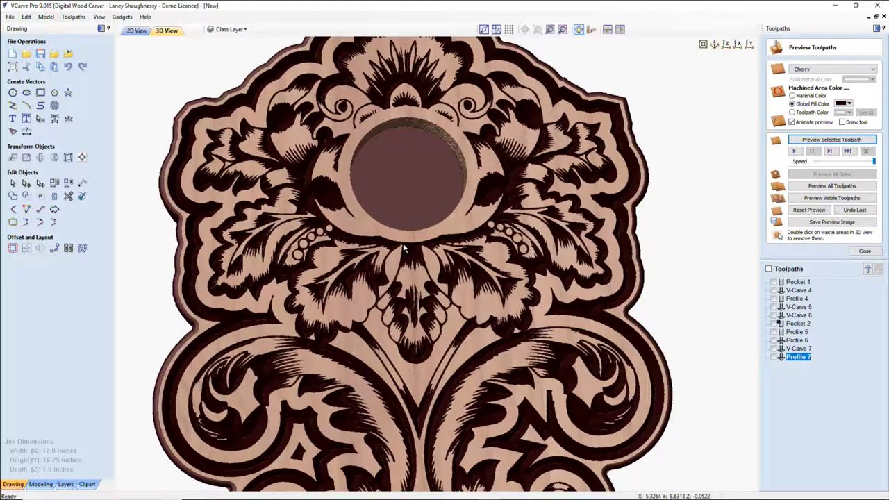
pyautogui.scroll(-3, 358, 298)
pyautogui.scroll(1, 358, 297)
pyautogui.moveTo(359, 298); pyautogui.dragTo(369, 343)
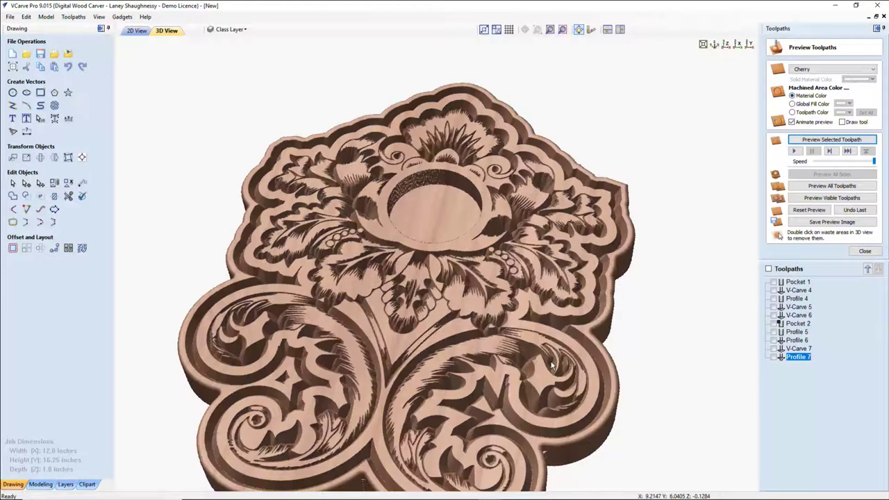
pyautogui.moveTo(462, 347); pyautogui.dragTo(389, 364)
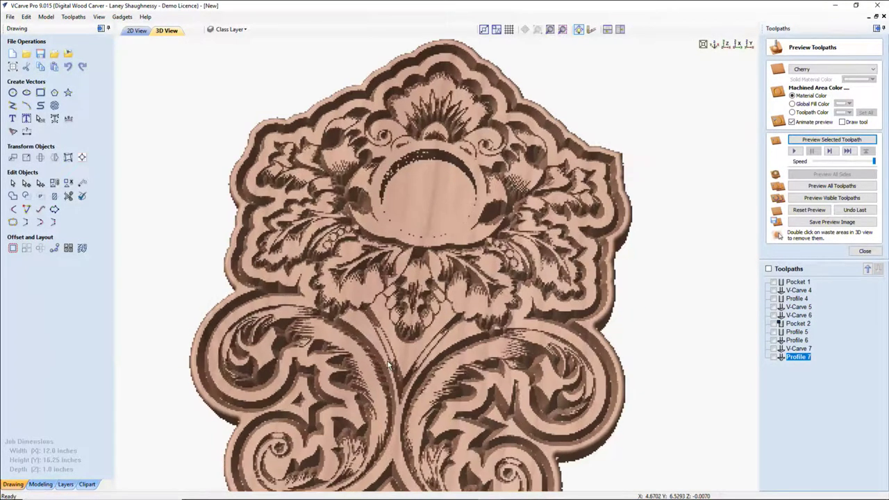
pyautogui.scroll(-3, 387, 364)
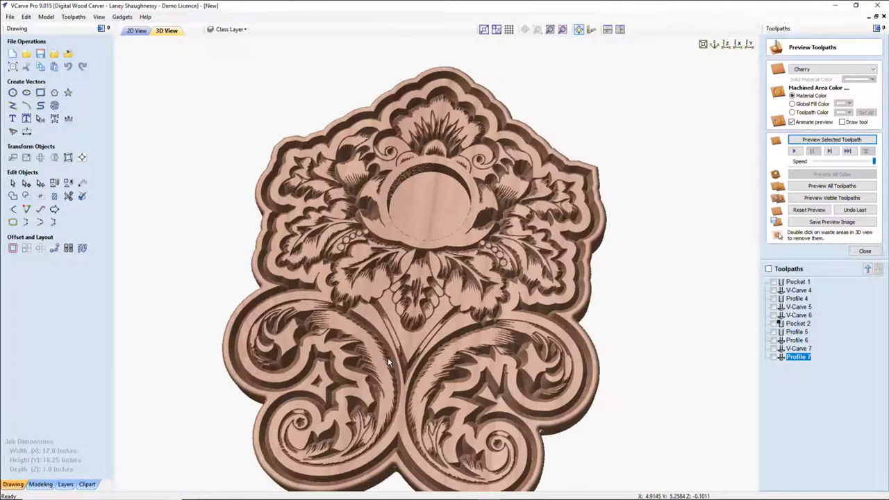
pyautogui.moveTo(388, 357); pyautogui.dragTo(381, 358)
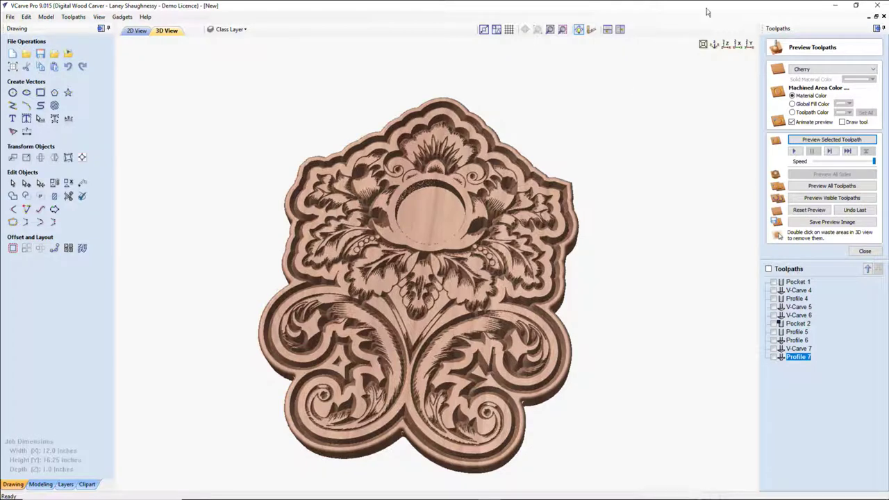
pyautogui.click(722, 44)
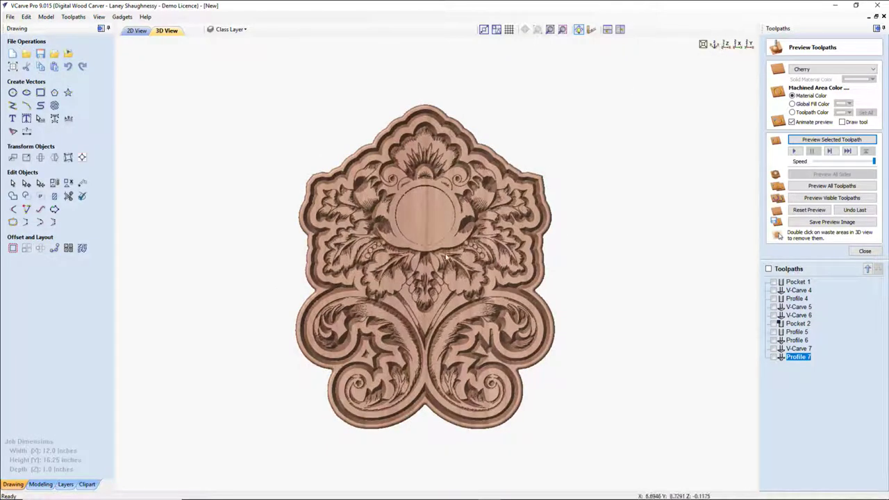
pyautogui.scroll(2, 415, 281)
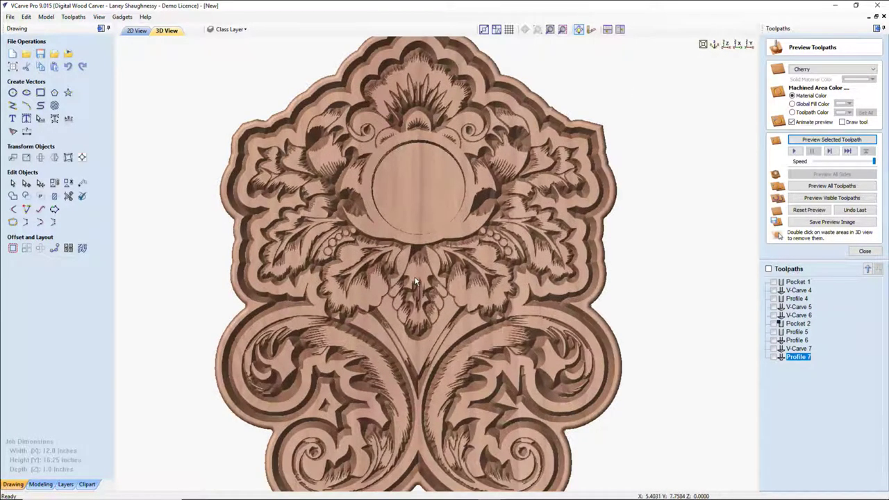
pyautogui.scroll(-1, 415, 281)
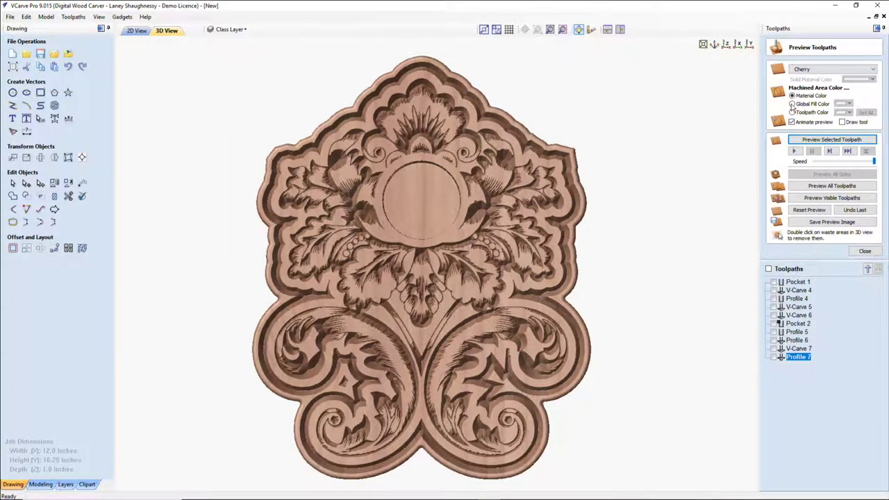
# Step: Show machined areas in Global Fill Color and return to the top view
pyautogui.click(793, 104)
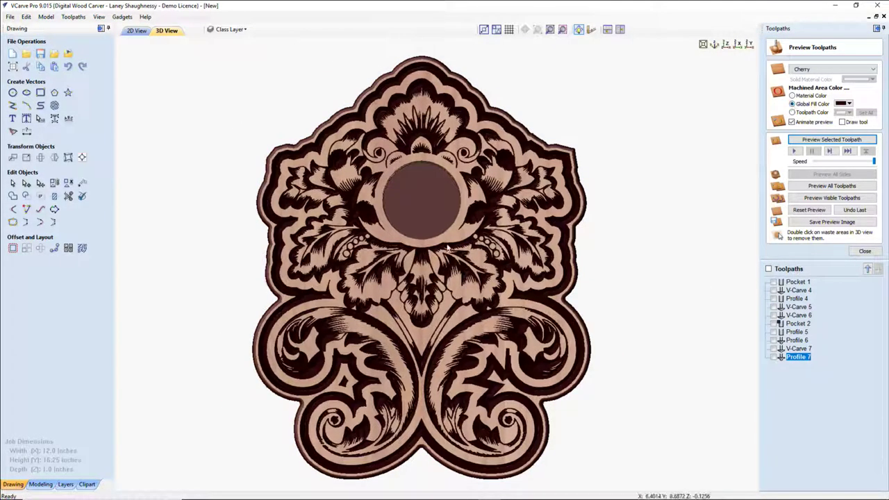
pyautogui.moveTo(299, 217); pyautogui.dragTo(339, 169)
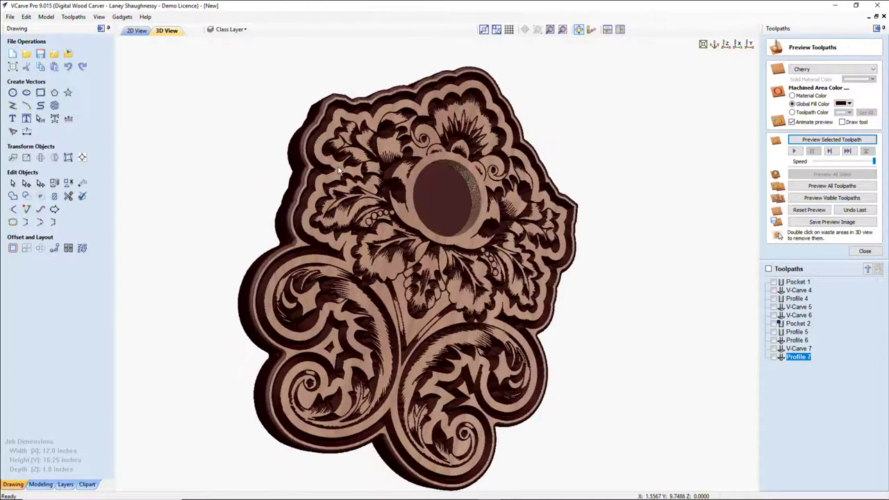
pyautogui.press('1')
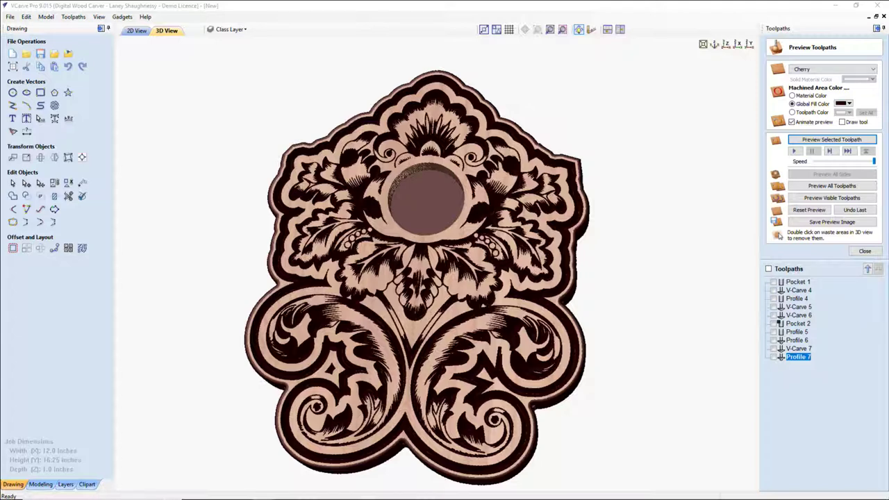
# Step: In the 2D view, add Layer 2, hide the Clock Boundary layer, and start a bitmap import
pyautogui.click(137, 30)
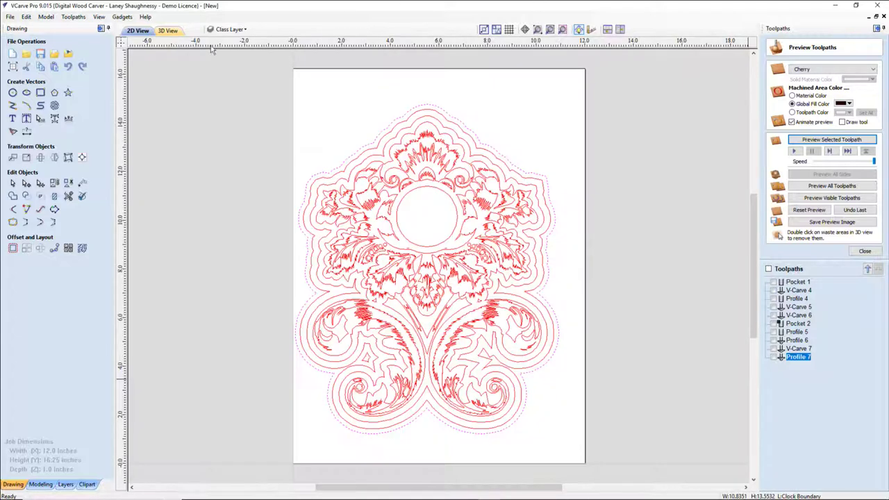
pyautogui.click(231, 29)
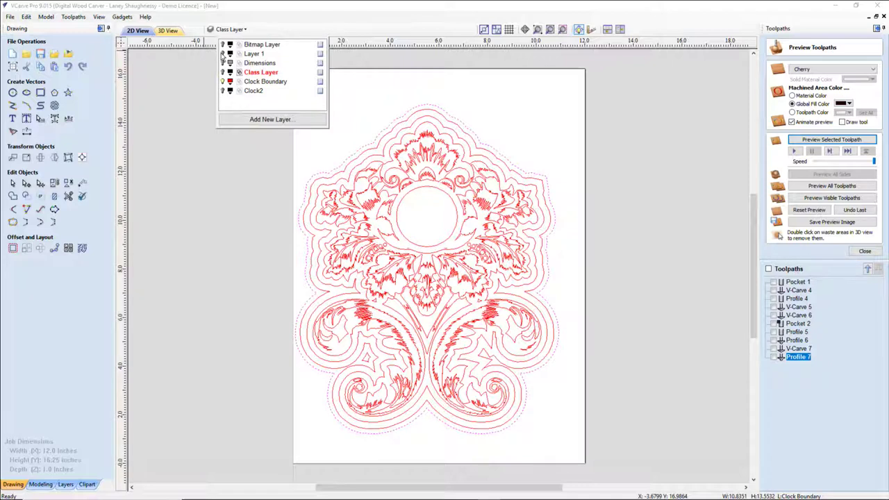
pyautogui.click(237, 122)
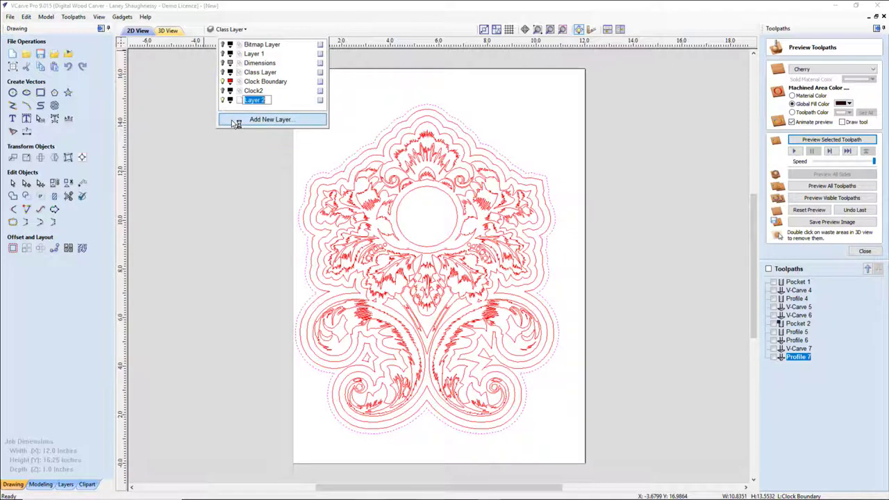
pyautogui.click(223, 81)
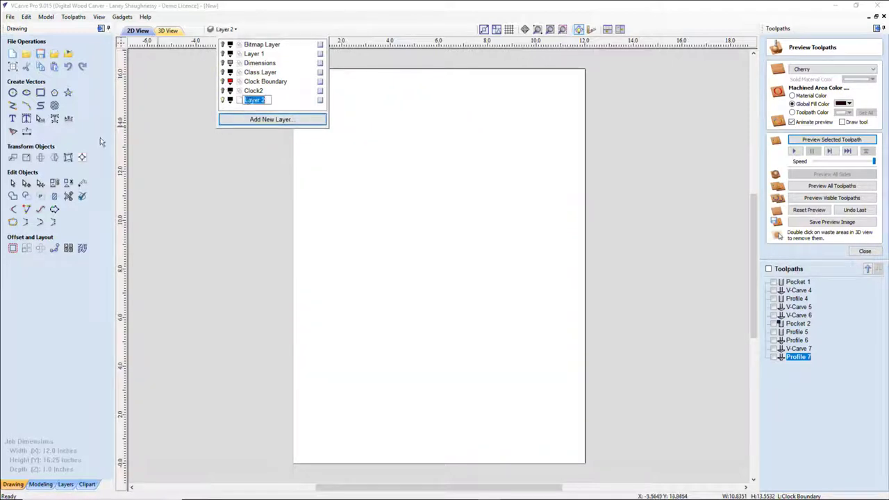
pyautogui.click(68, 54)
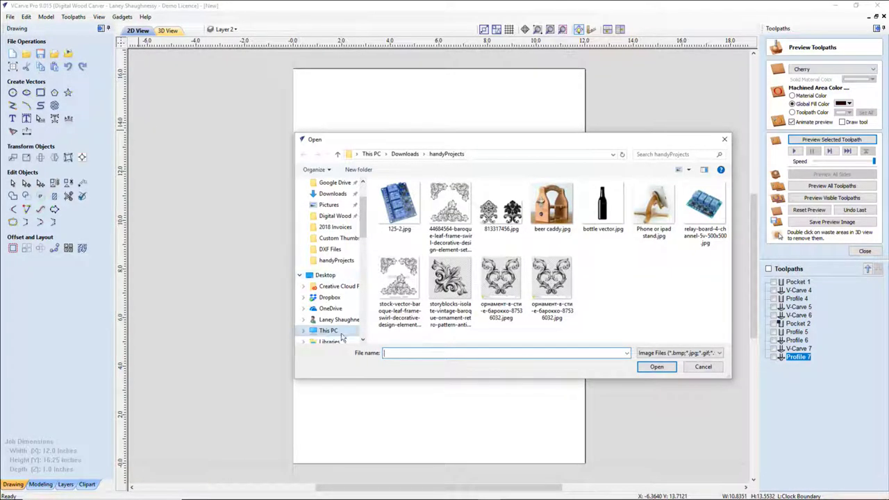
# Step: Import the tiger clipart image from Pictures > Camera Roll > B&W Clipart
pyautogui.click(330, 205)
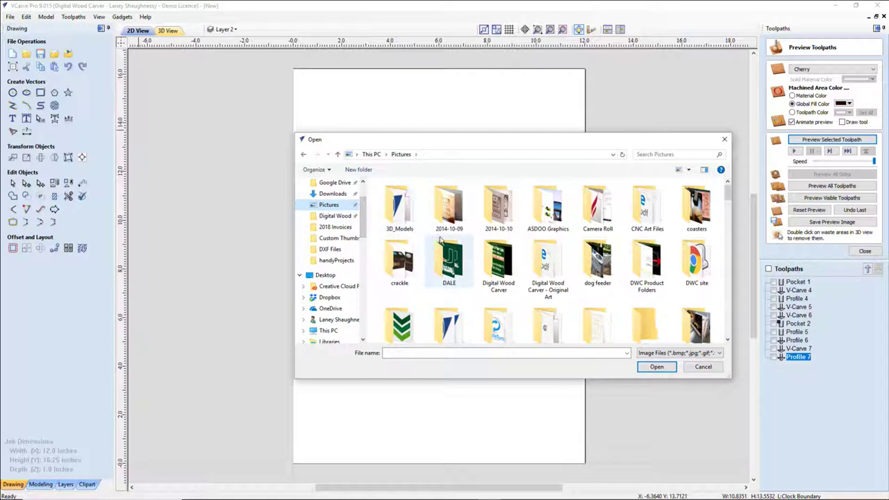
pyautogui.doubleClick(601, 215)
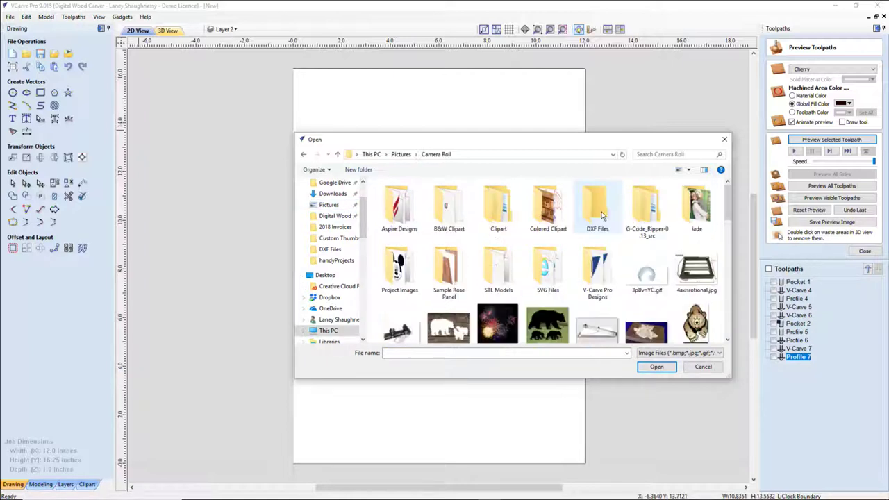
pyautogui.click(445, 215)
pyautogui.doubleClick(445, 216)
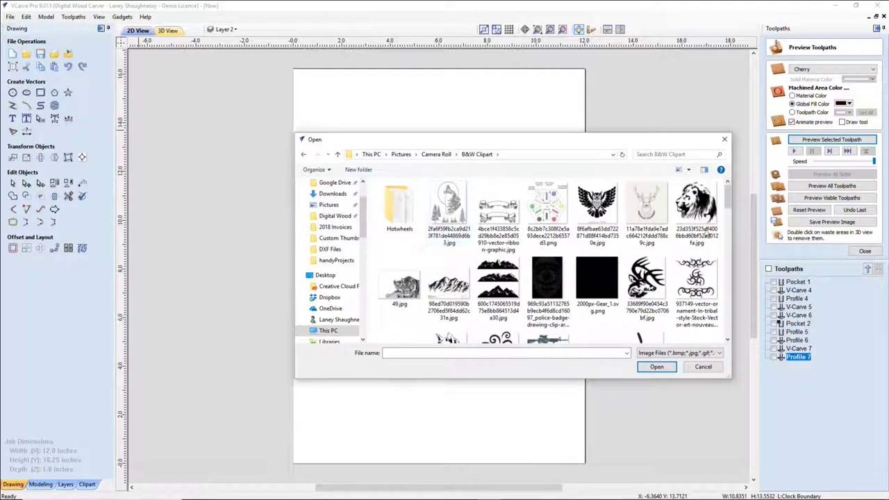
pyautogui.moveTo(727, 198); pyautogui.dragTo(713, 300)
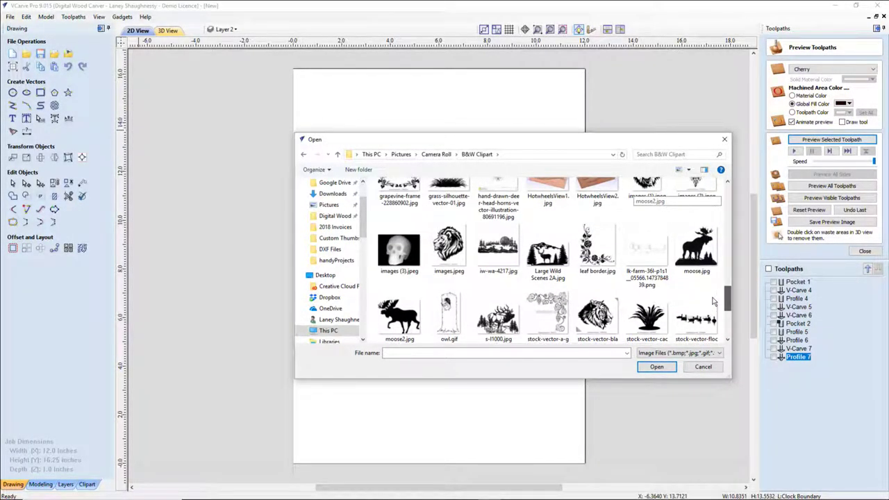
pyautogui.click(604, 316)
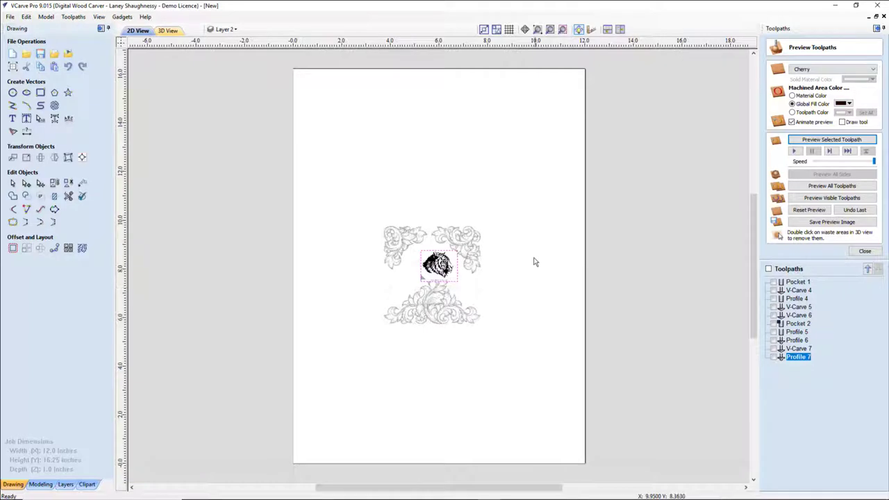
# Step: Remove the leftover scroll-ornament bitmap and zoom to fit the tiger
pyautogui.click(464, 231)
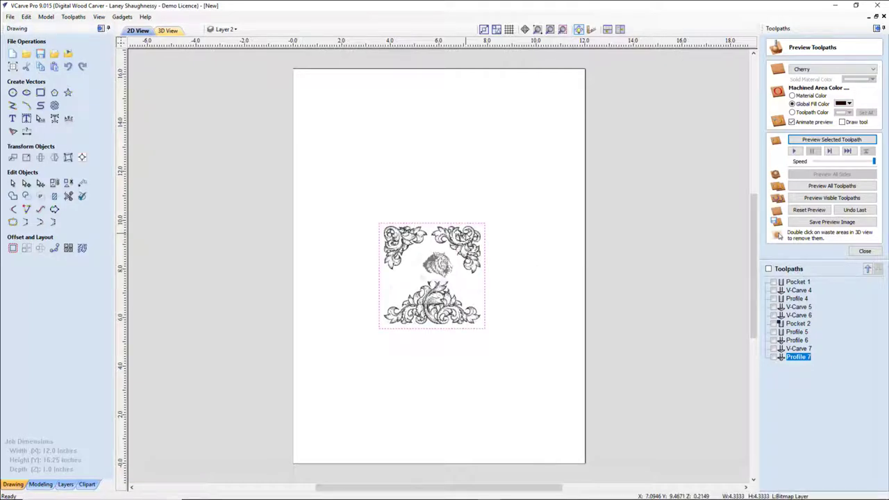
pyautogui.hotkey('ctrl', 'z')
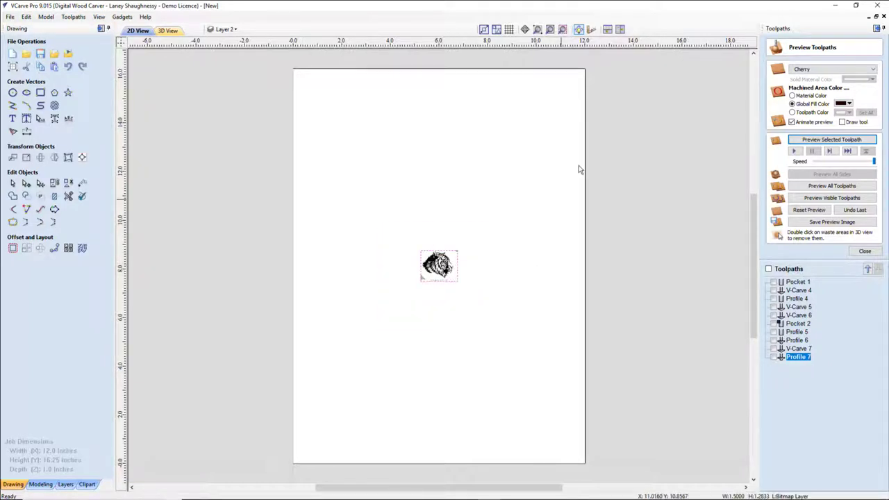
pyautogui.click(563, 29)
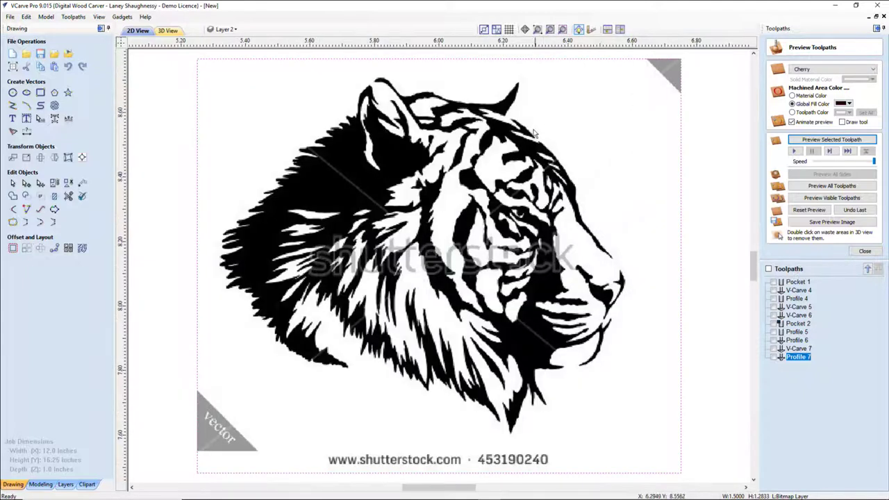
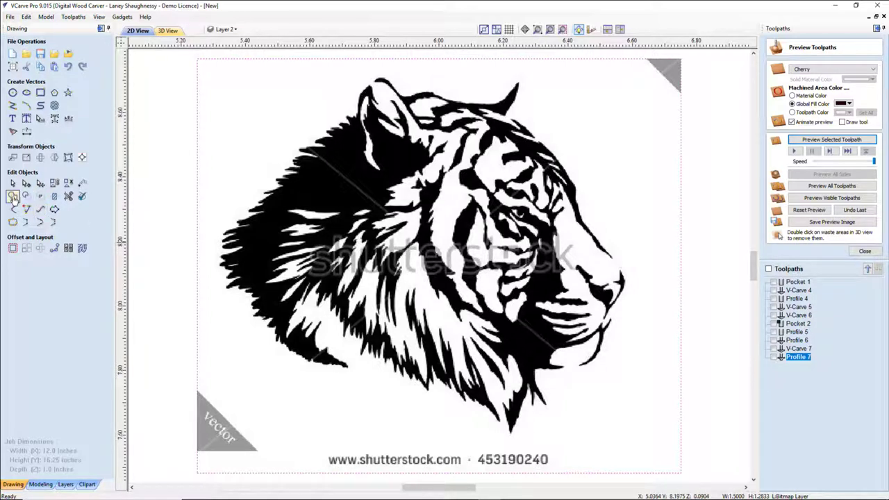
# Step: Trace the tiger bitmap in black and white with 0% fading, threshold 0.51 and 82% corner fit
pyautogui.click(12, 196)
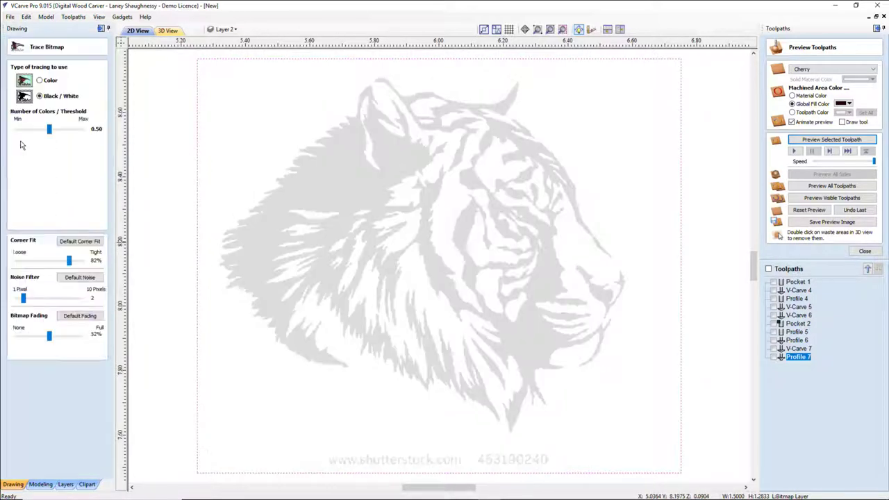
pyautogui.moveTo(49, 336); pyautogui.dragTo(3, 325)
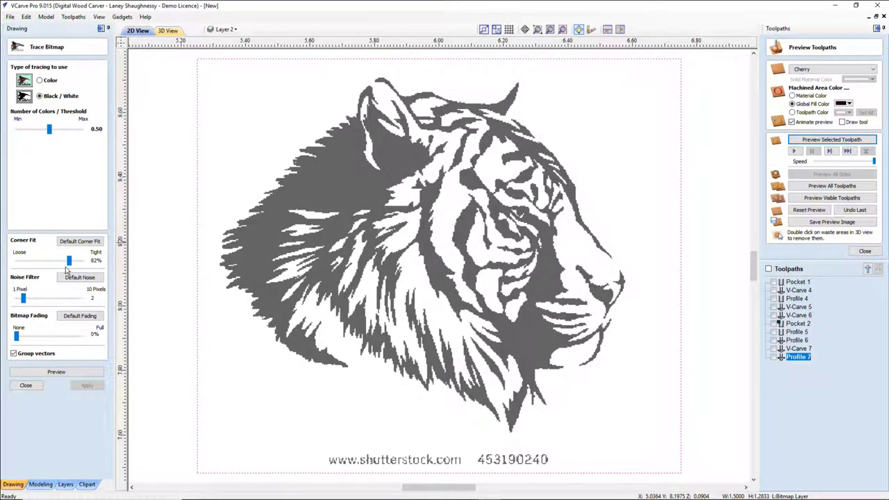
pyautogui.moveTo(70, 262)
pyautogui.mouseDown()
pyautogui.moveTo(75, 267)
pyautogui.moveTo(54, 268)
pyautogui.moveTo(82, 270)
pyautogui.mouseUp()
pyautogui.click(80, 241)
pyautogui.moveTo(48, 129); pyautogui.dragTo(50, 131)
pyautogui.click(49, 373)
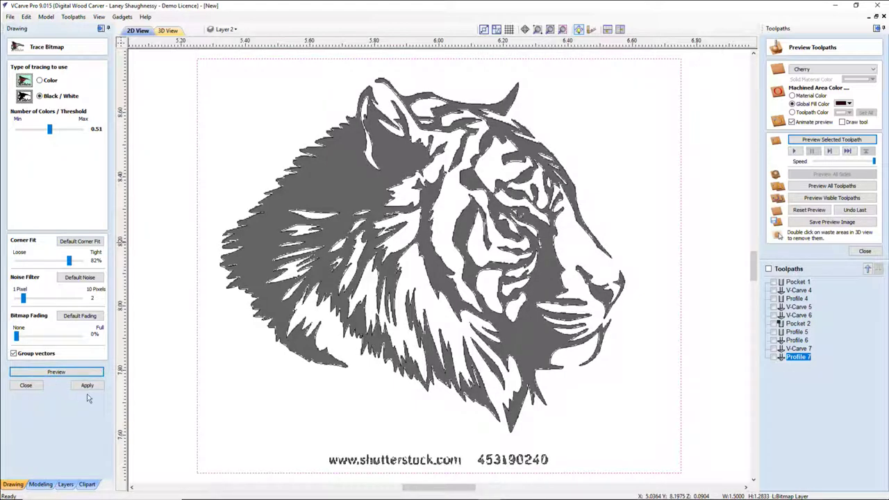
pyautogui.click(87, 385)
pyautogui.click(25, 385)
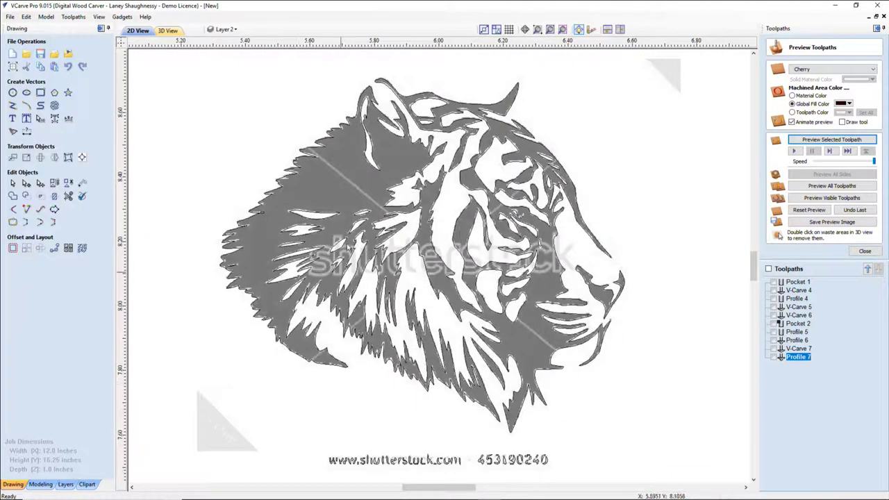
# Step: Delete the original tiger bitmap, keeping only the traced vectors
pyautogui.click(295, 95)
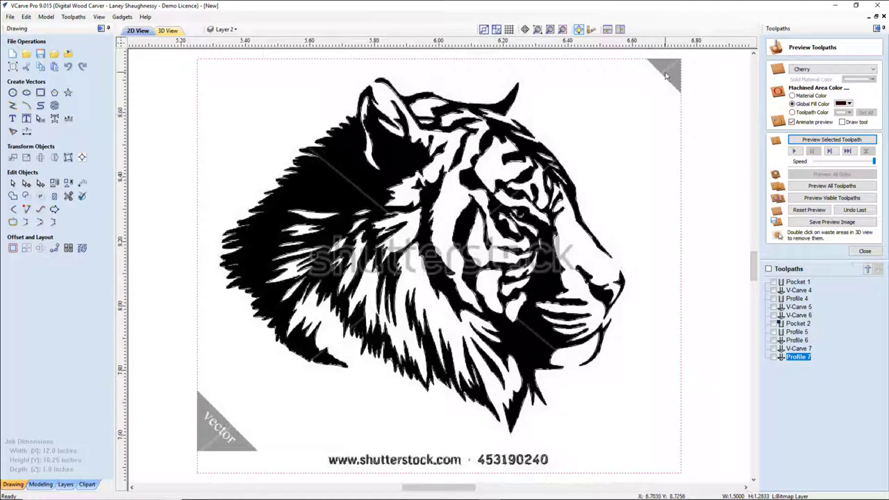
pyautogui.press('Delete')
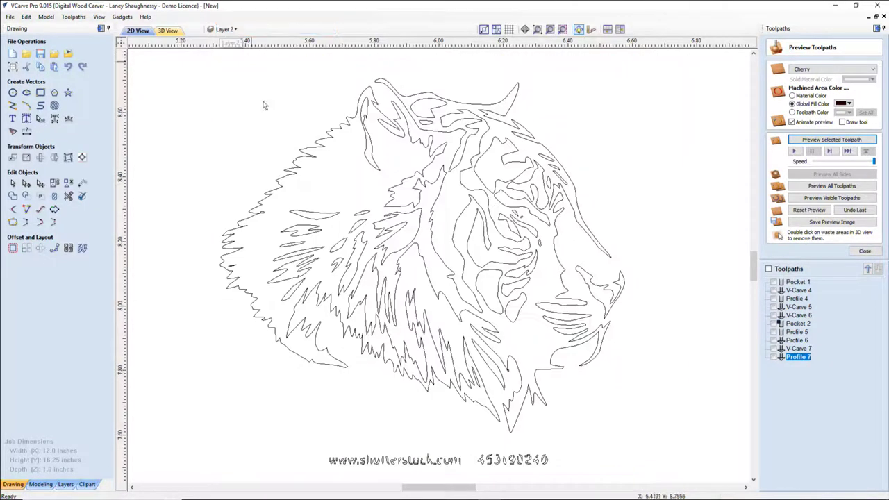
pyautogui.hotkey('ctrl', 'a')
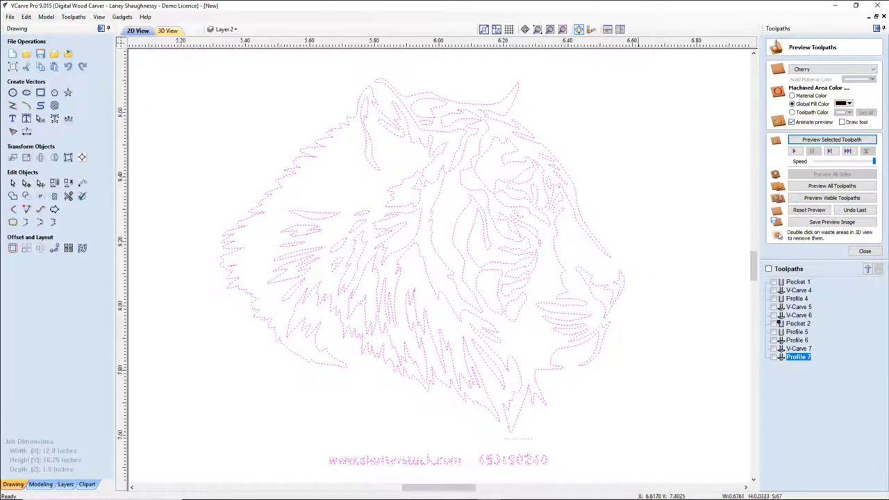
pyautogui.press('Escape')
# Step: Scale the traced tiger outlines up to about 8.22 × 7.20 inches
pyautogui.scroll(-3, 443, 225)
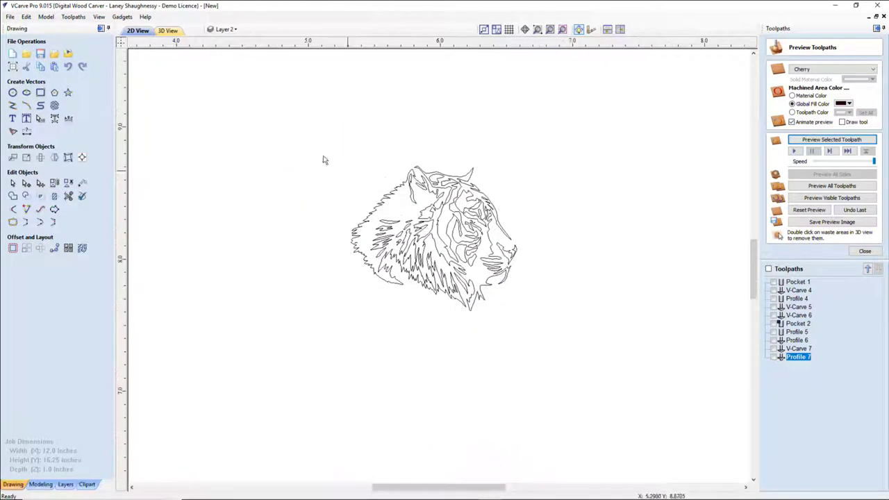
pyautogui.hotkey('ctrl', 'a')
pyautogui.click(54, 182)
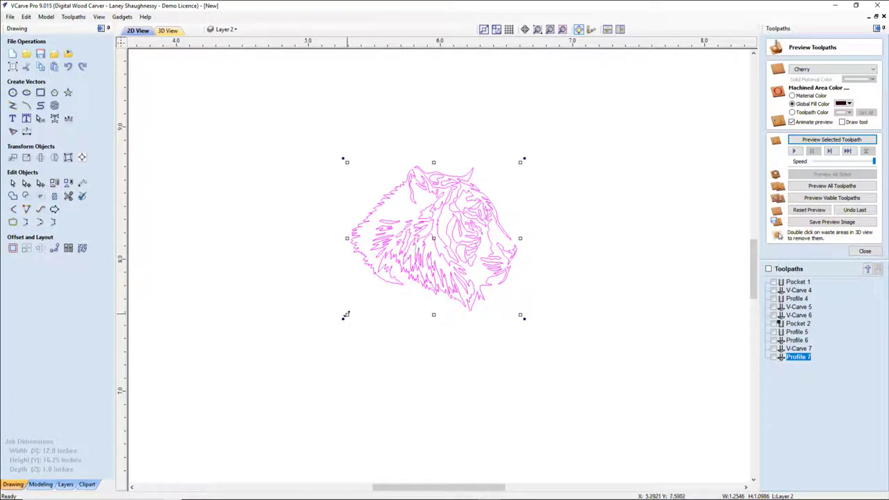
pyautogui.scroll(-5, 346, 315)
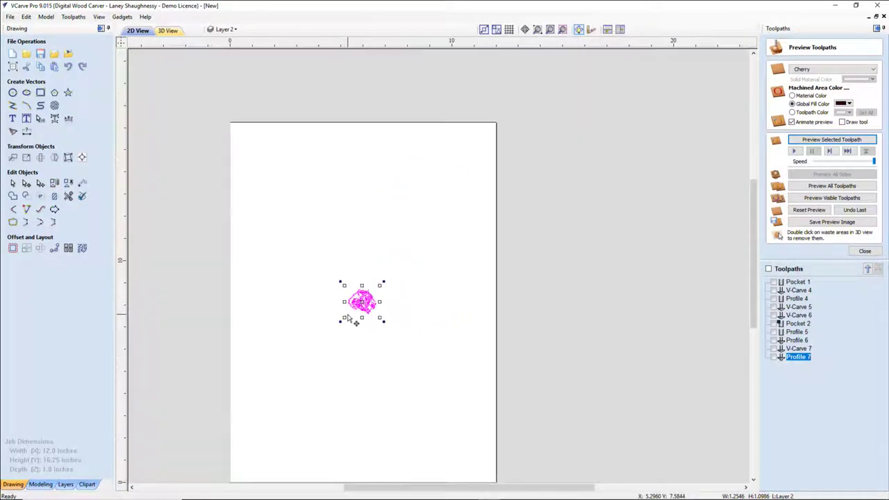
pyautogui.moveTo(343, 319); pyautogui.dragTo(276, 386)
# Step: Draw a 2.5-inch diameter circle on the tiger's cheek
pyautogui.click(13, 93)
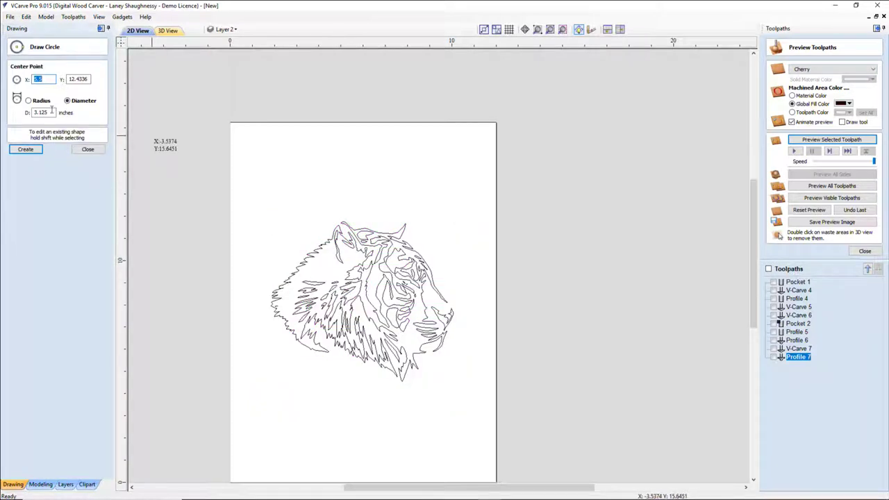
pyautogui.click(51, 111)
pyautogui.write('2.5')
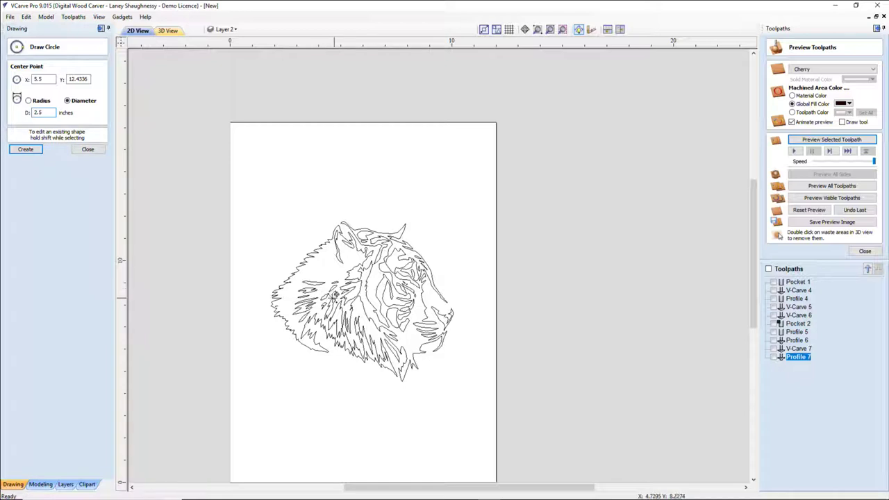
pyautogui.click(331, 297)
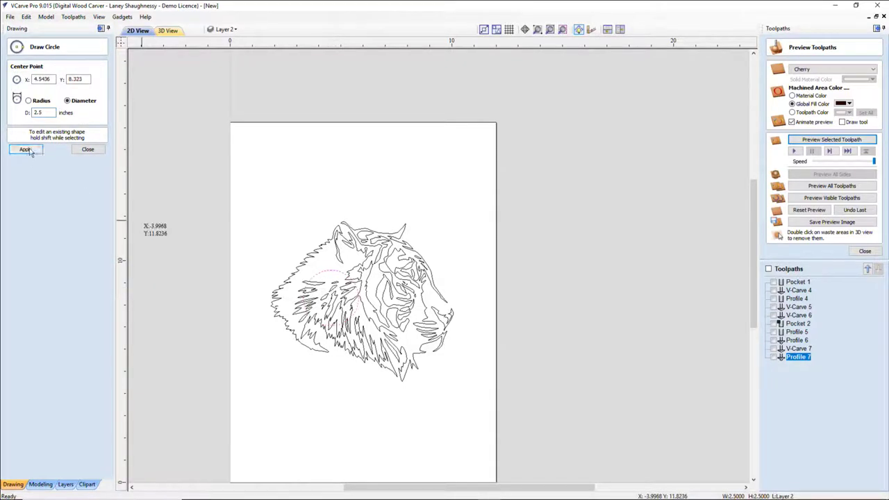
pyautogui.click(78, 150)
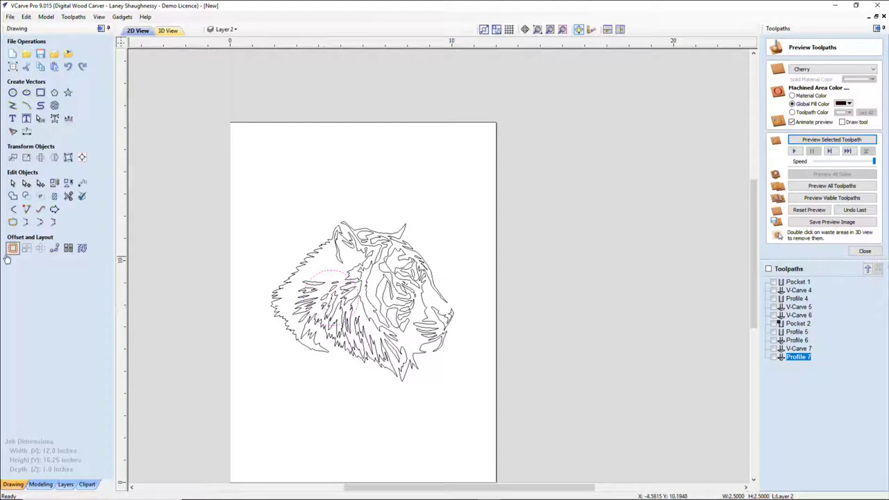
# Step: Offset the circle 0.26 inches outward, then select the tiger and the outer circle
pyautogui.click(11, 252)
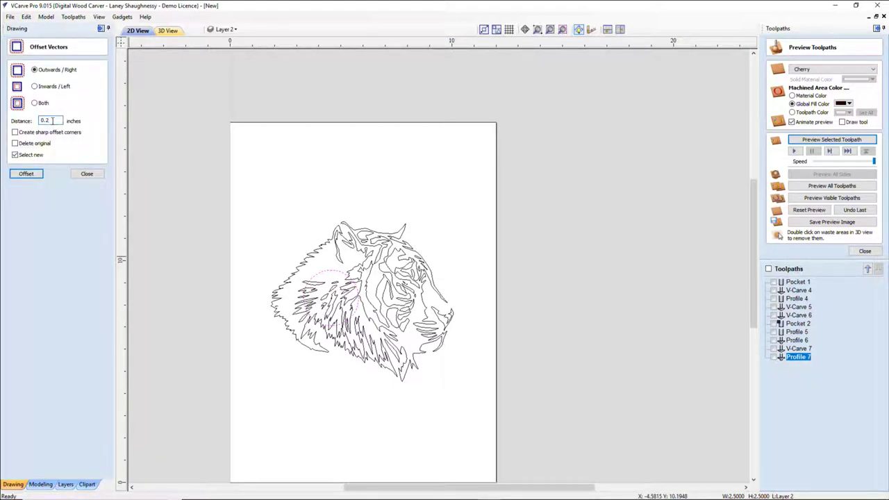
pyautogui.click(28, 174)
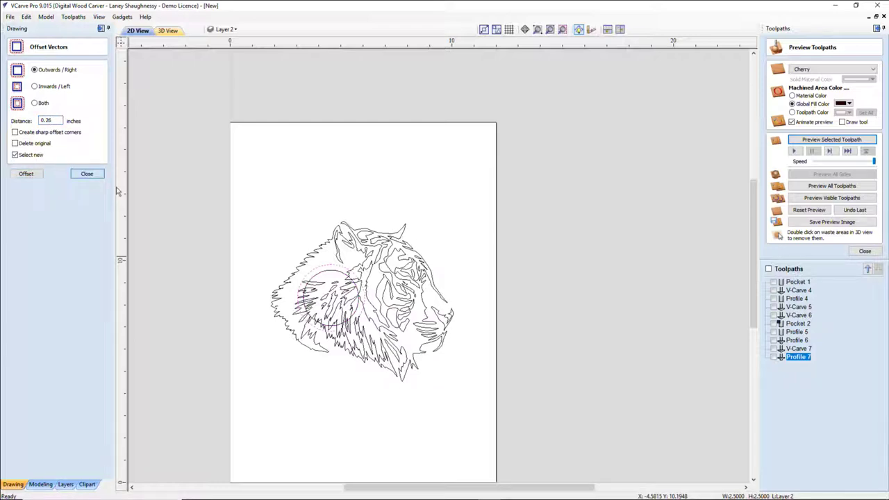
pyautogui.click(87, 173)
pyautogui.scroll(4, 367, 290)
pyautogui.click(334, 241)
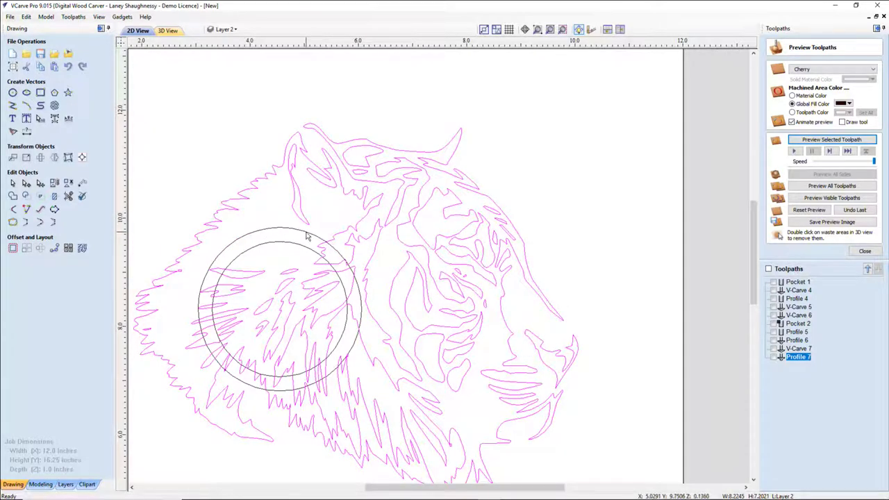
pyautogui.keyDown('shift'); pyautogui.click(308, 236); pyautogui.keyUp('shift')
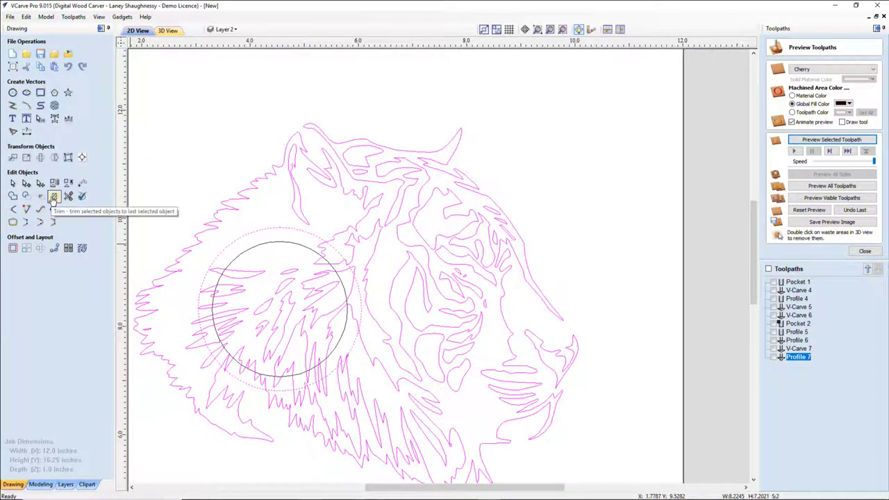
# Step: Trim away the tiger lines inside the outer circle boundary
pyautogui.click(53, 198)
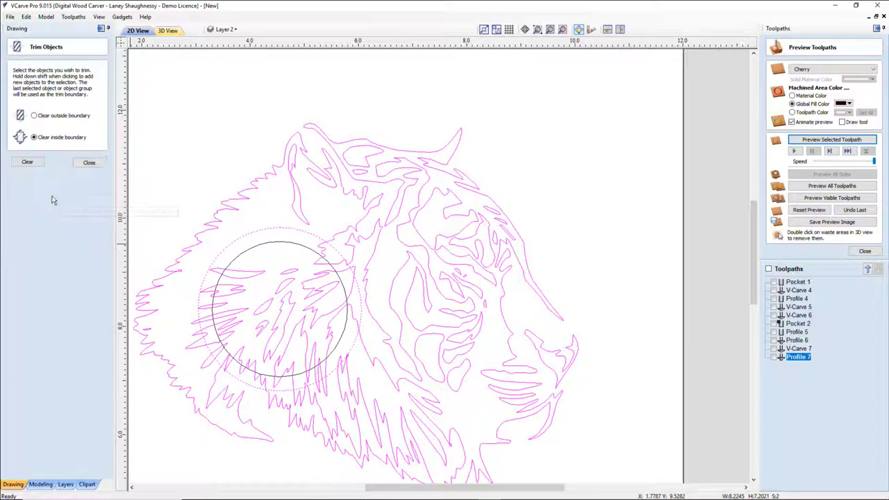
pyautogui.click(37, 161)
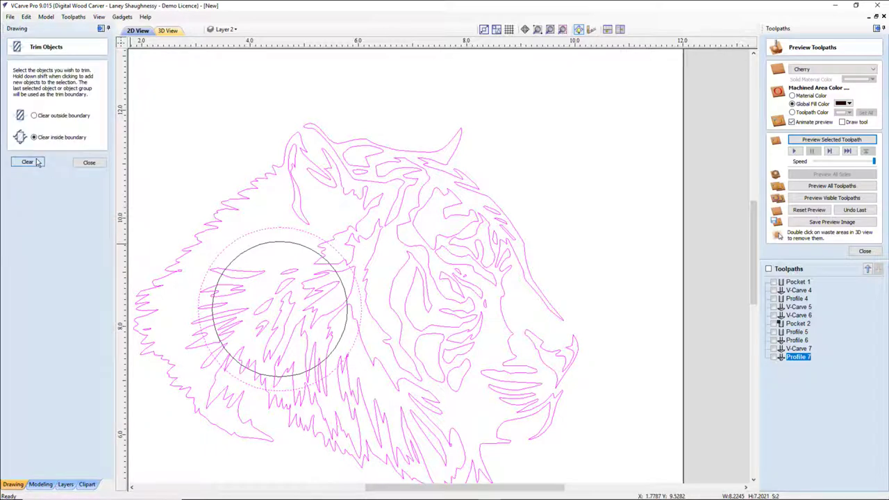
pyautogui.click(89, 164)
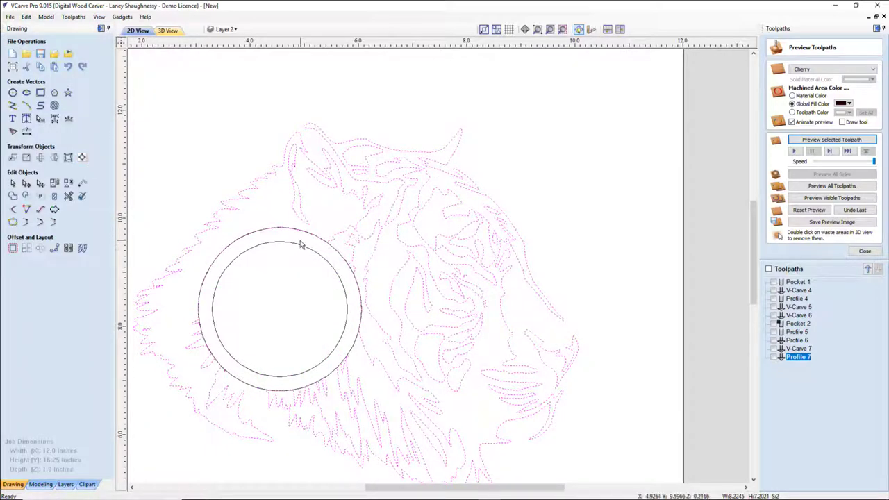
pyautogui.scroll(3, 299, 242)
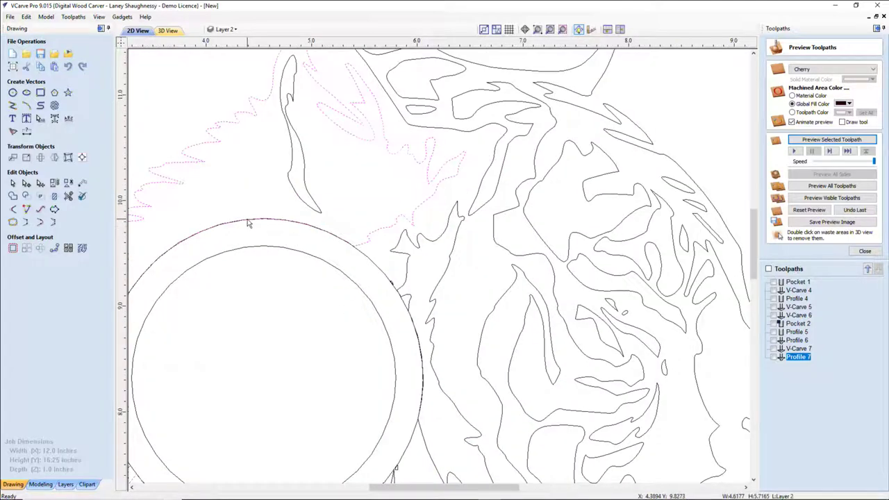
# Step: Select the inner 2.5-inch circle for toolpathing
pyautogui.click(373, 264)
pyautogui.scroll(-5, 373, 264)
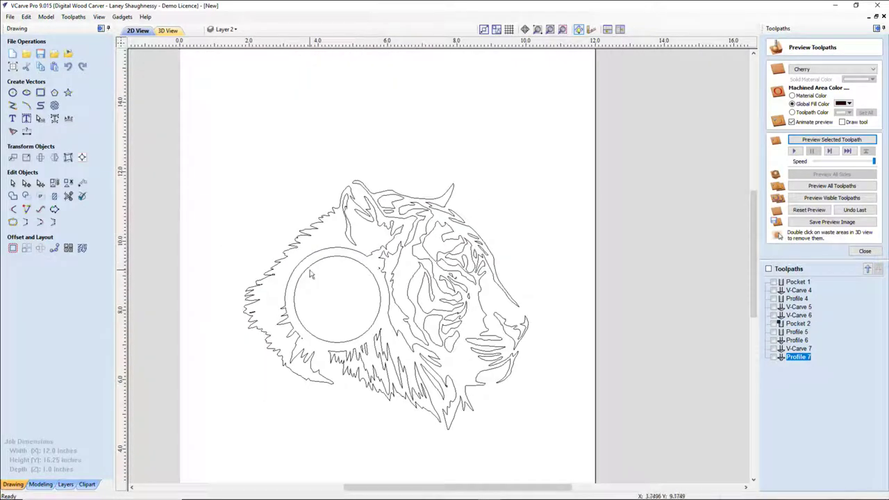
pyautogui.click(309, 272)
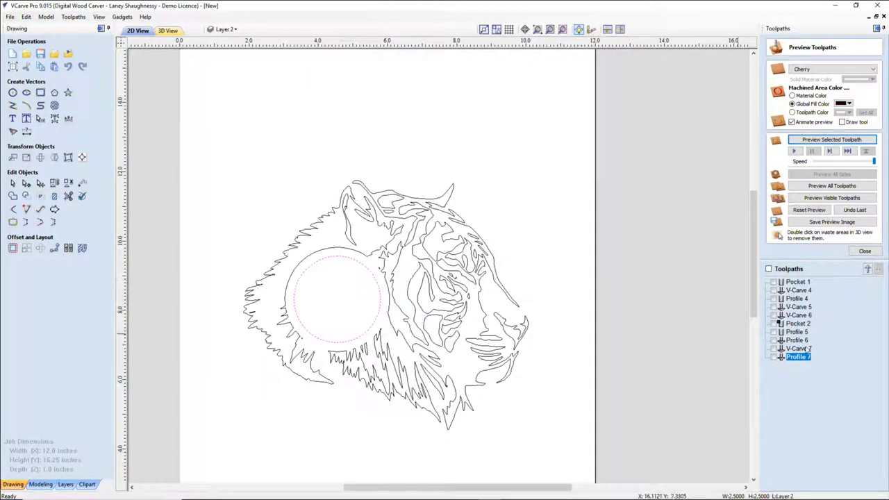
pyautogui.click(865, 252)
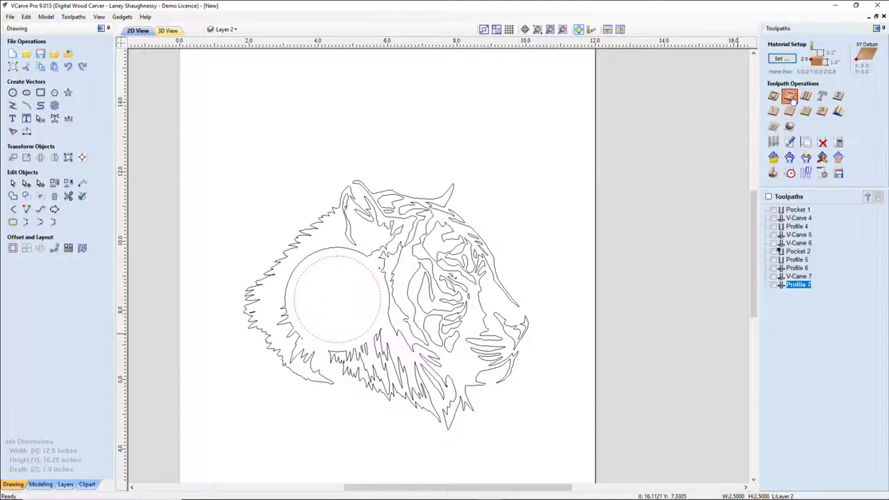
# Step: Create and preview Pocket 3, a 0.625-inch-deep pocket with a 0.25-inch end mill in the circle
pyautogui.click(789, 97)
pyautogui.press('Tab')
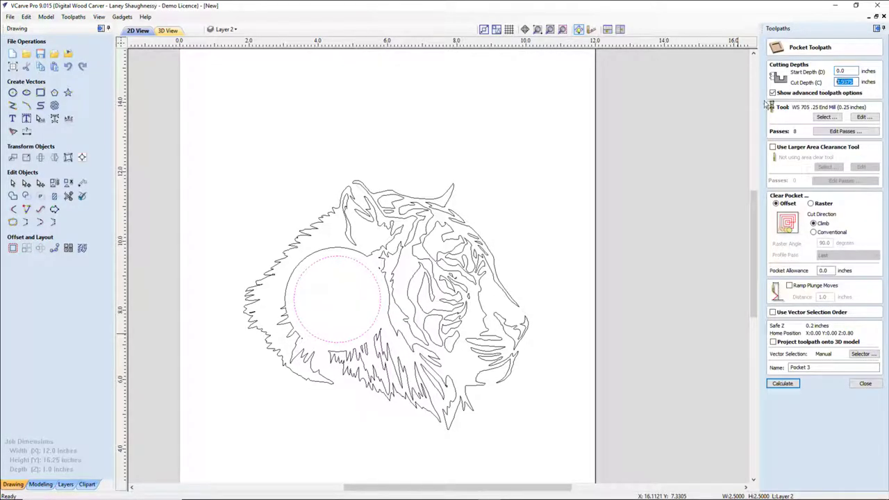
pyautogui.write('.625')
pyautogui.click(778, 382)
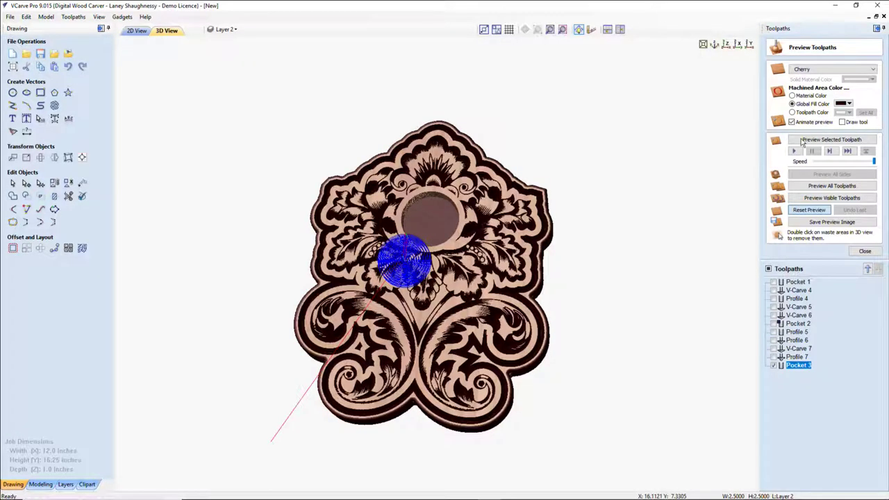
pyautogui.click(802, 141)
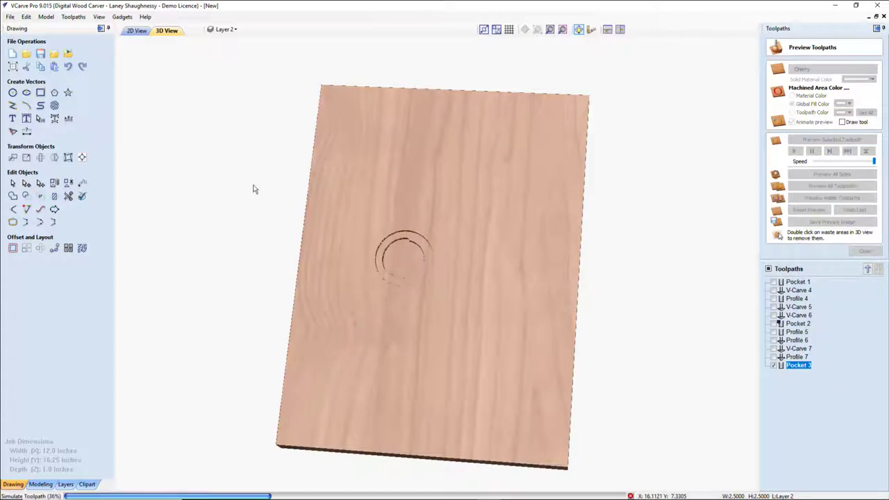
pyautogui.click(138, 32)
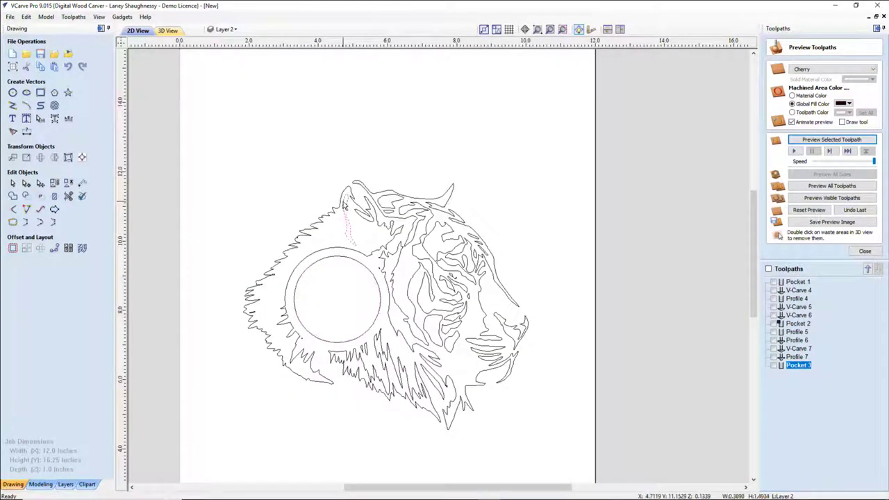
# Step: Select the tiger's fur outline, head stripes, nose, jaw fur and whiskers, excluding the central circle
pyautogui.moveTo(189, 126); pyautogui.dragTo(550, 431)
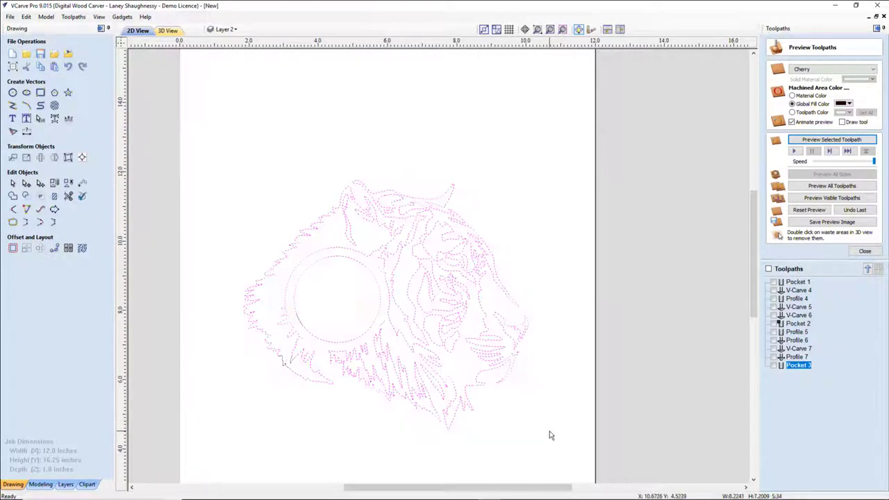
pyautogui.keyDown('ctrl'); pyautogui.click(377, 319); pyautogui.keyUp('ctrl')
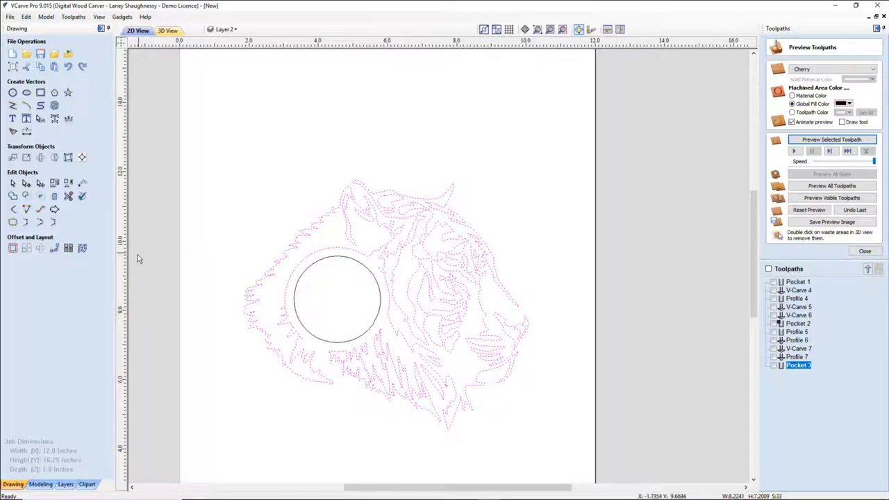
pyautogui.click(300, 229)
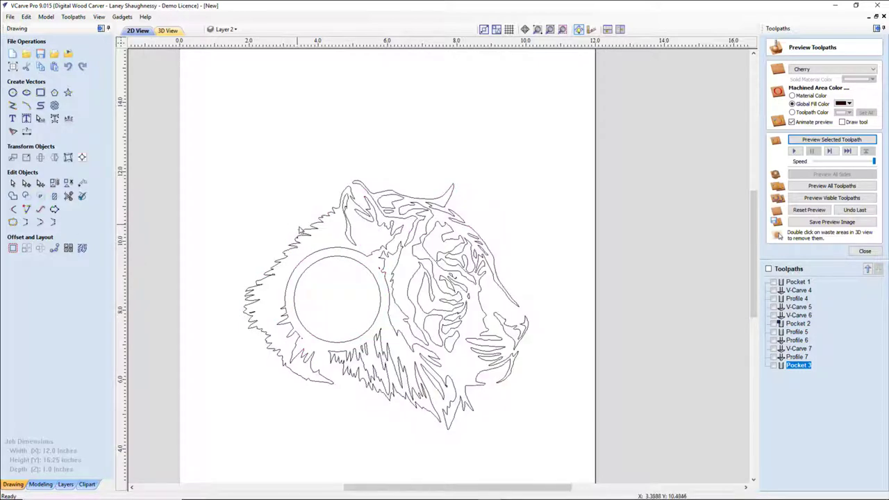
pyautogui.click(305, 233)
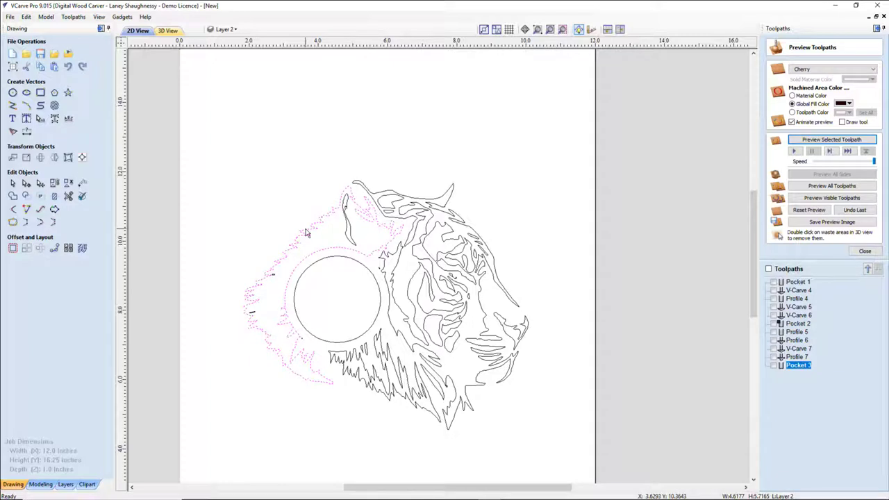
pyautogui.keyDown('shift'); pyautogui.click(427, 210); pyautogui.keyUp('shift')
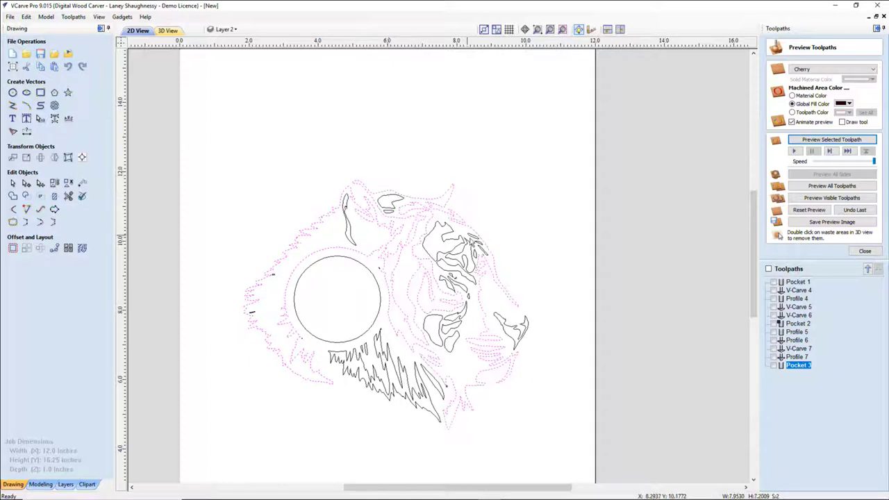
pyautogui.keyDown('shift'); pyautogui.click(528, 331); pyautogui.keyUp('shift')
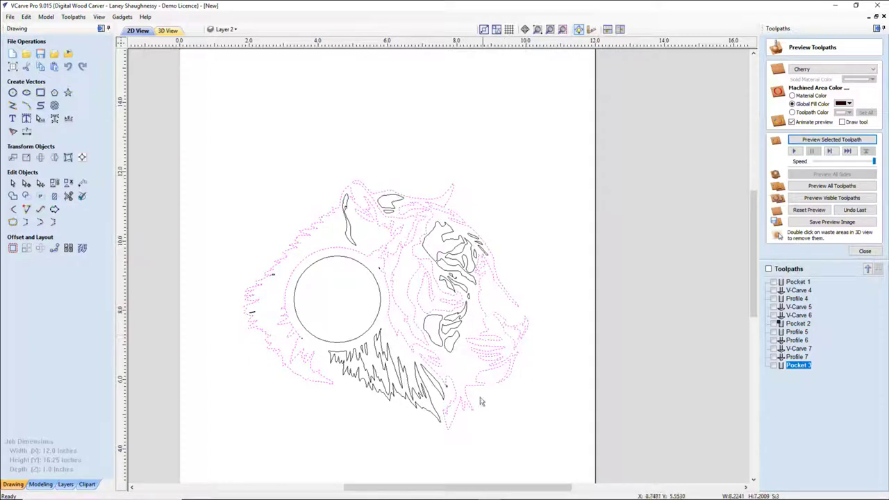
pyautogui.keyDown('shift'); pyautogui.click(425, 412); pyautogui.keyUp('shift')
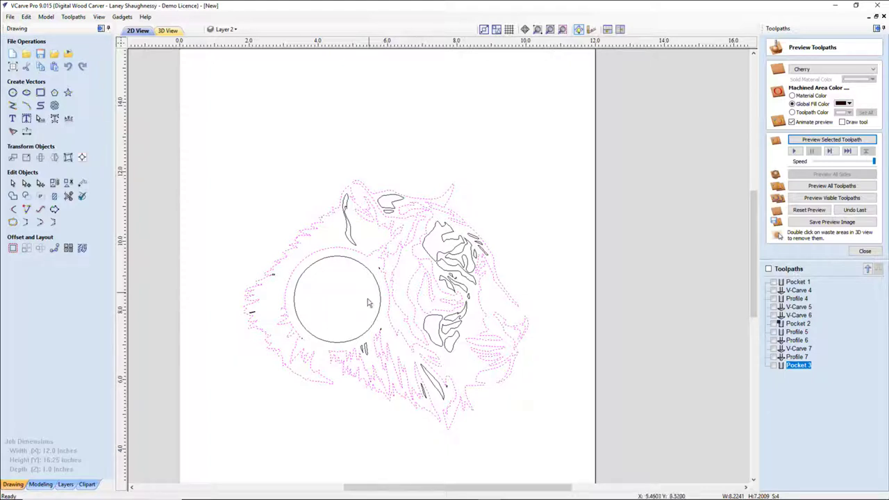
pyautogui.keyDown('shift'); pyautogui.click(439, 394); pyautogui.keyUp('shift')
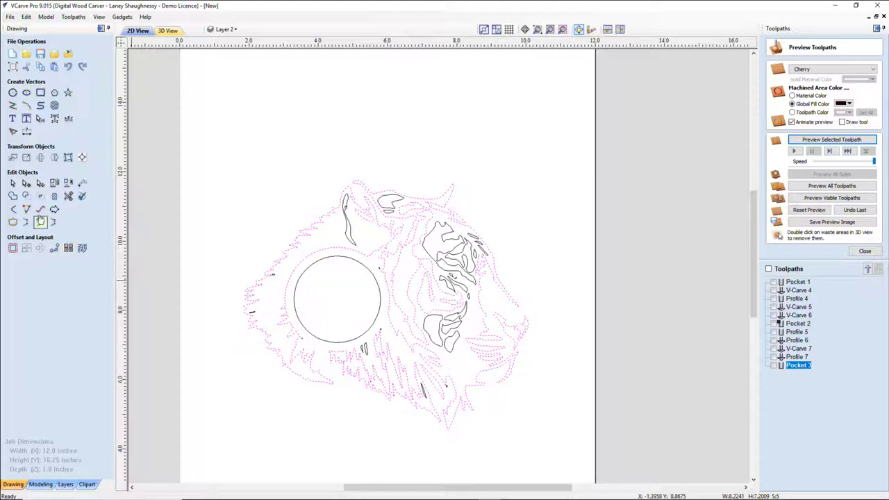
pyautogui.click(13, 248)
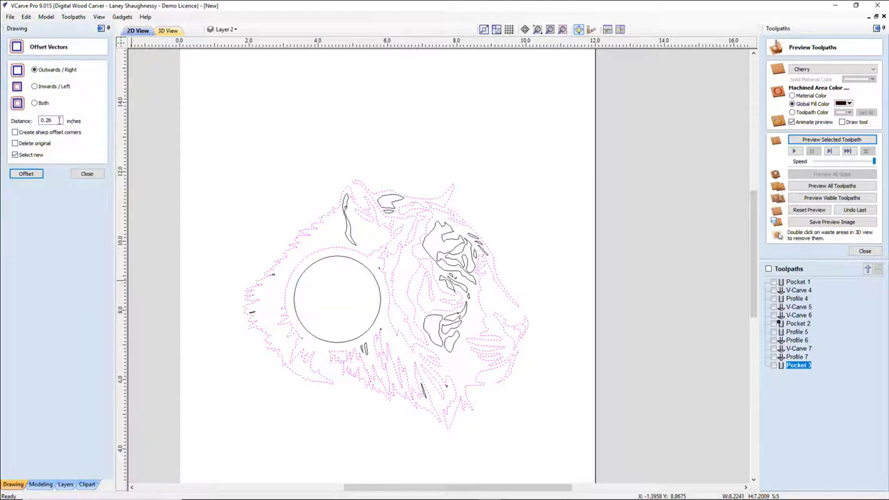
# Step: Offset the selected tiger vectors 0.25 inches outward
pyautogui.doubleClick(59, 120)
pyautogui.click(26, 174)
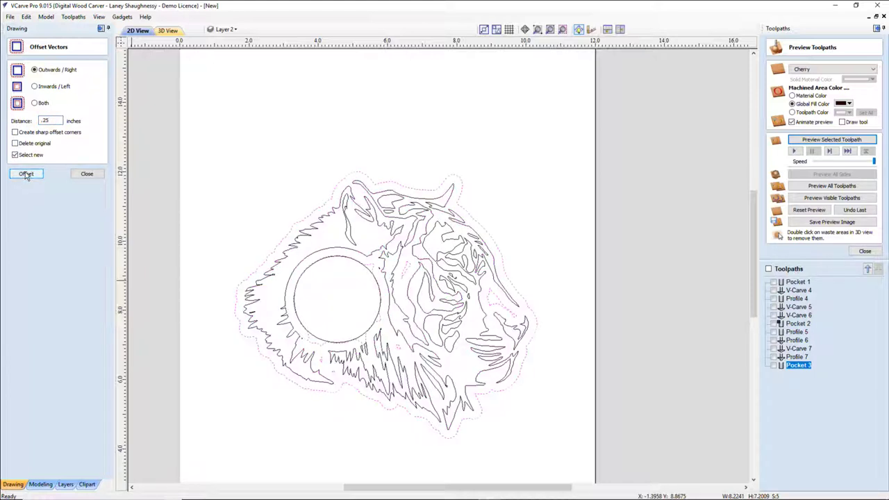
pyautogui.click(247, 234)
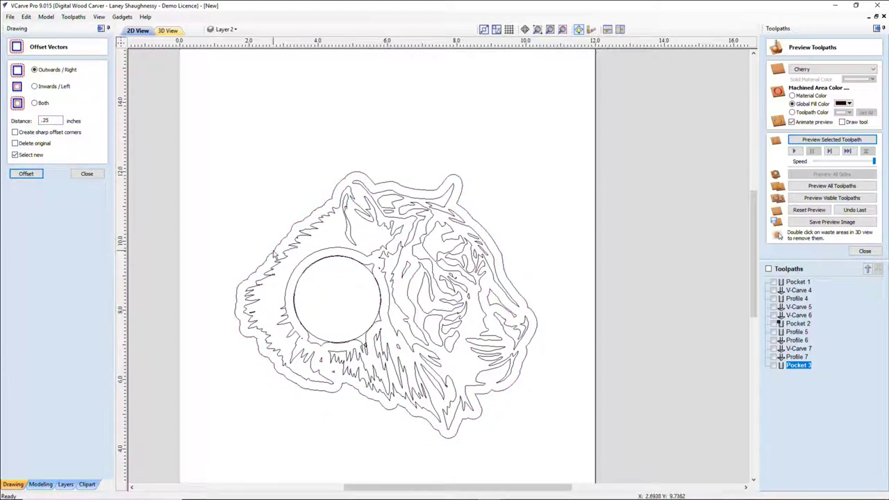
pyautogui.click(275, 251)
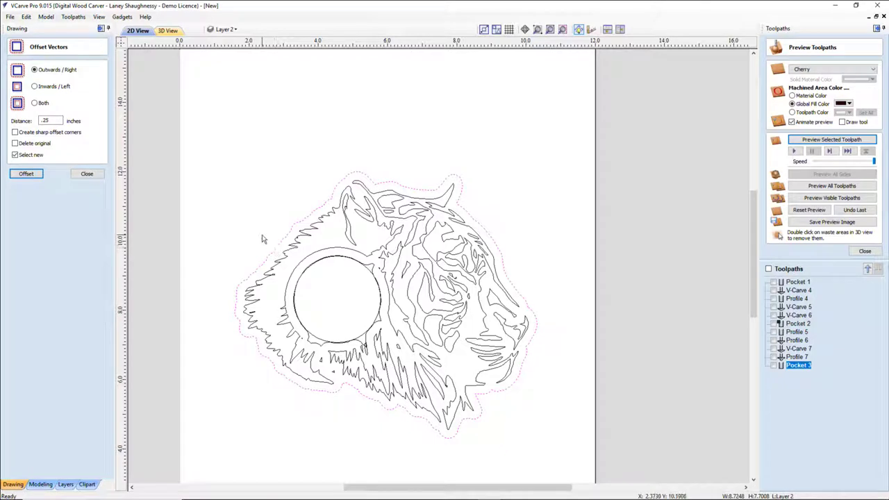
pyautogui.keyDown('shift'); pyautogui.click(264, 241); pyautogui.keyUp('shift')
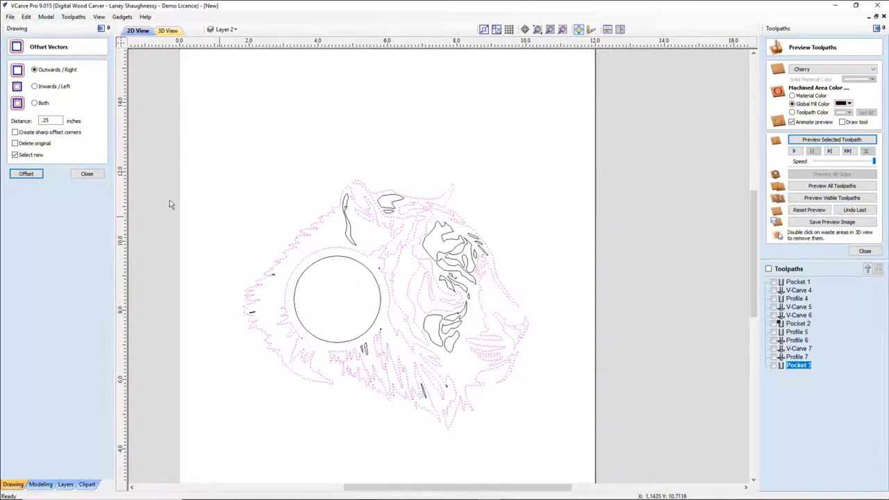
pyautogui.click(27, 173)
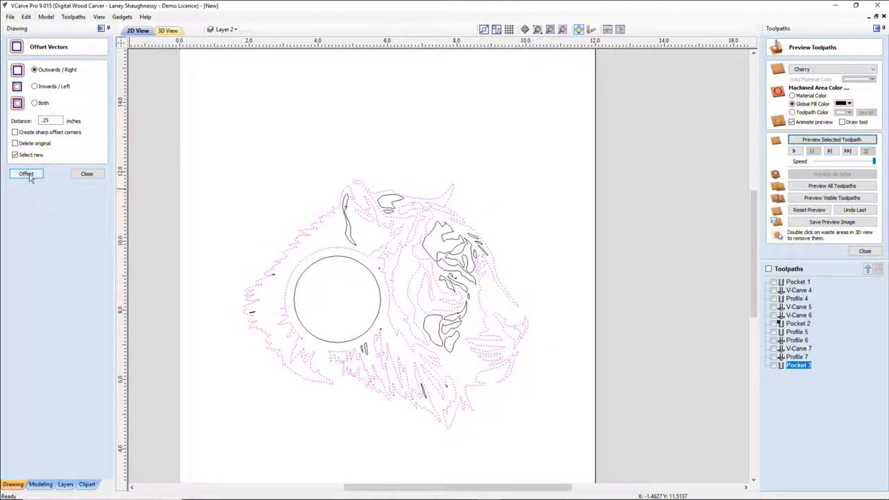
# Step: Offset the new outer outline outward again to form a second border
pyautogui.keyDown('shift'); pyautogui.click(292, 234); pyautogui.keyUp('shift')
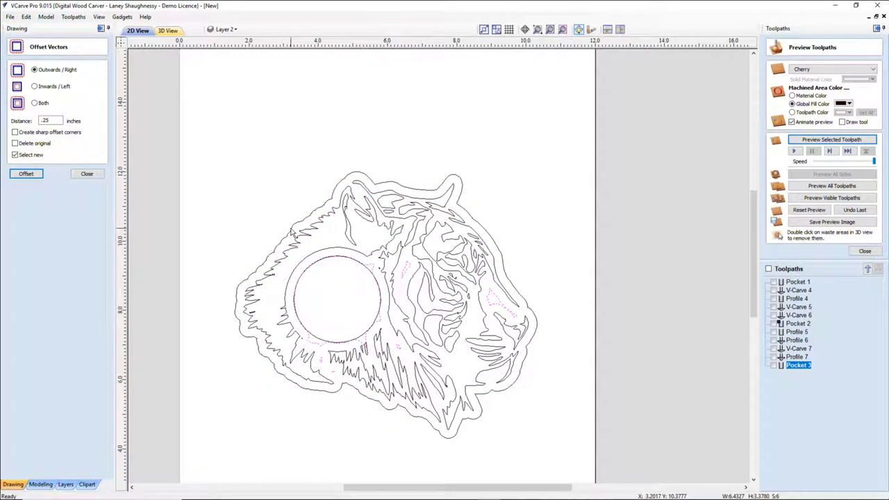
pyautogui.press('Escape')
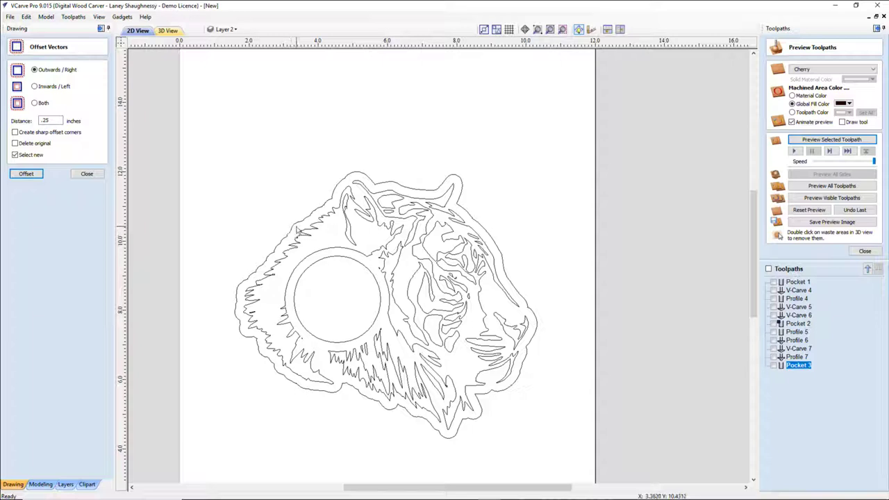
pyautogui.click(293, 230)
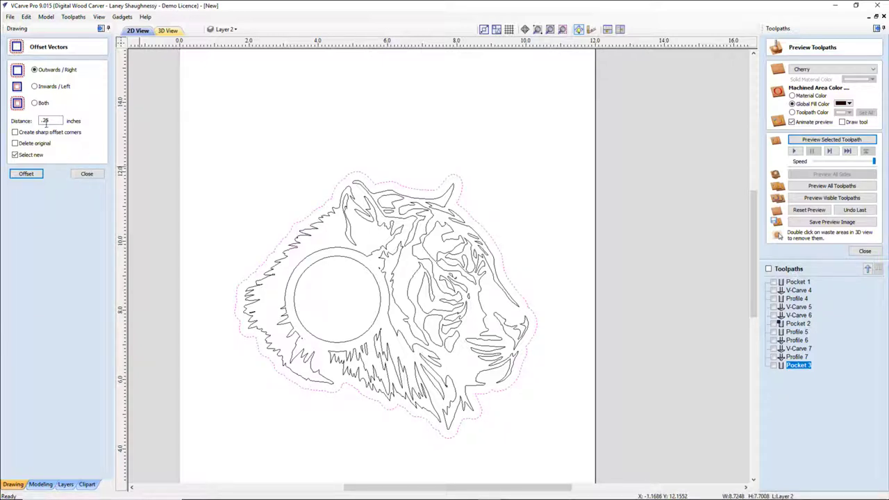
pyautogui.doubleClick(45, 120)
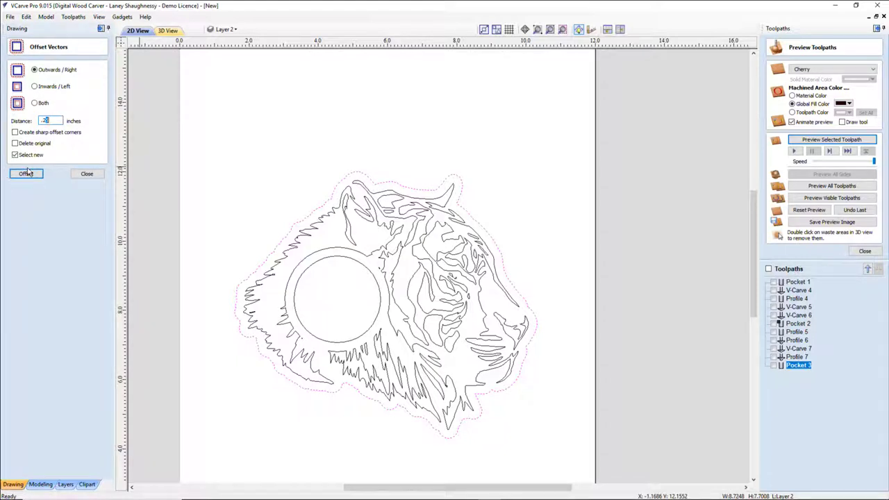
pyautogui.click(26, 174)
pyautogui.click(87, 173)
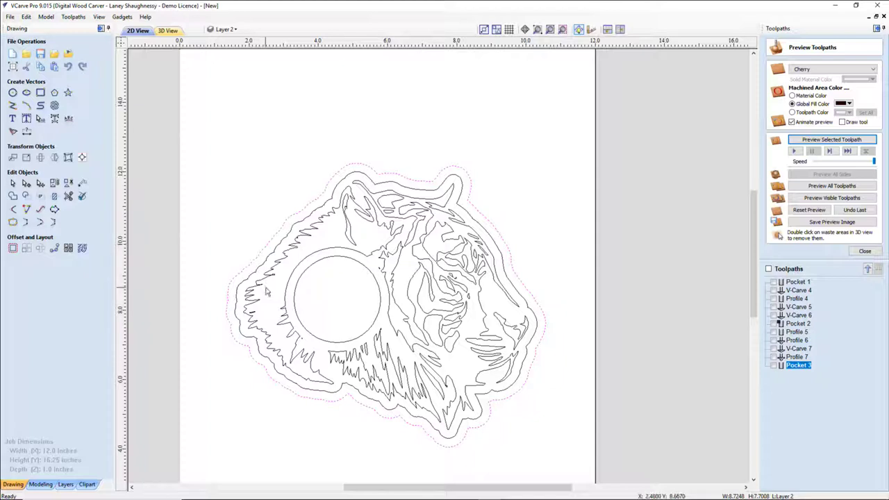
# Step: Offset the tiger artwork another 0.2 inches outward
pyautogui.click(256, 261)
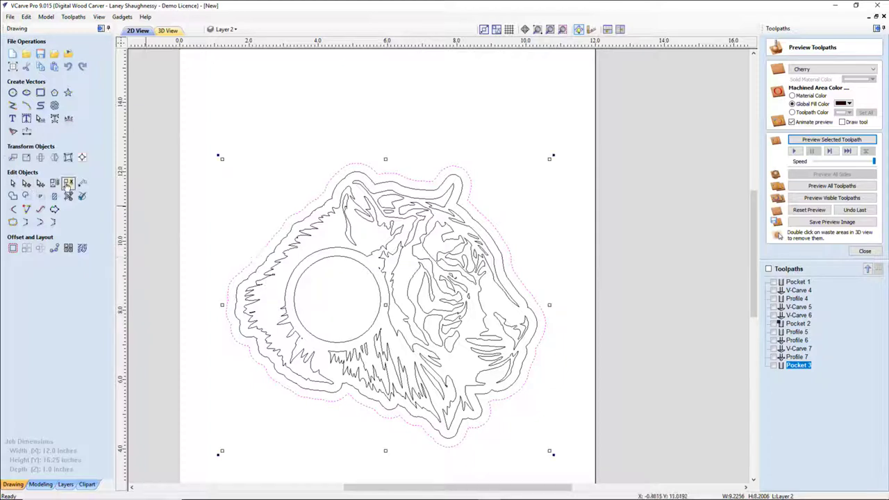
pyautogui.click(12, 248)
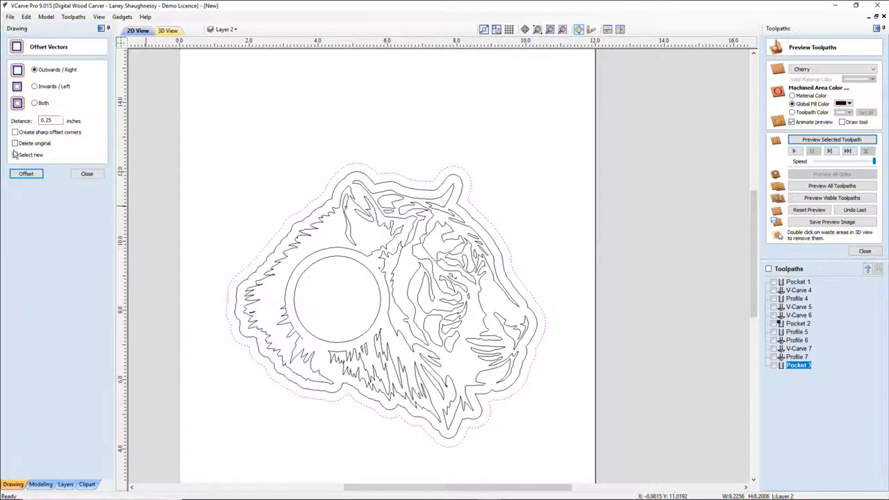
pyautogui.click(51, 120)
pyautogui.click(26, 173)
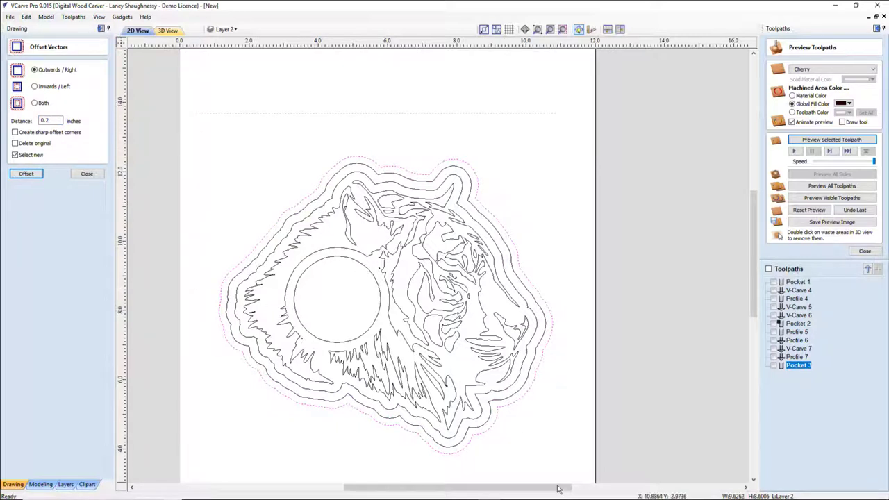
pyautogui.hotkey('ctrl', 'a')
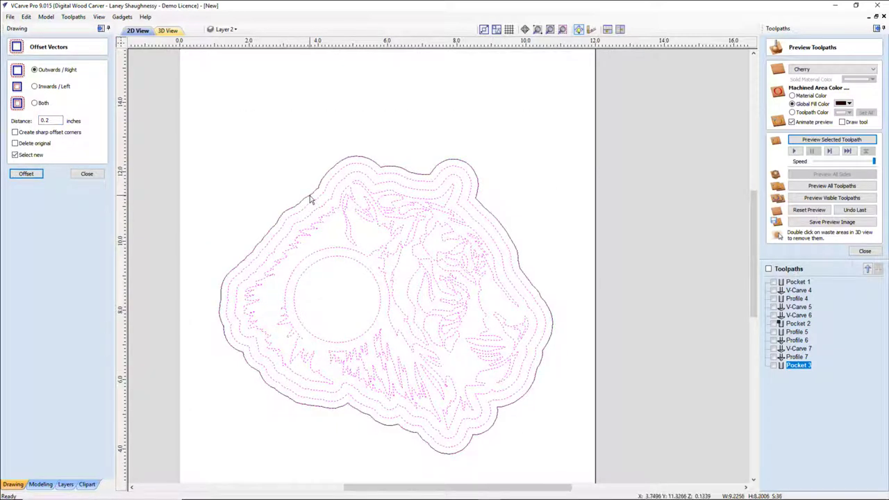
pyautogui.press('Return')
# Step: Calculate V-Carve 8 with the 60° 0.25-inch V-bit on the tiger details, excluding the circle
pyautogui.click(864, 250)
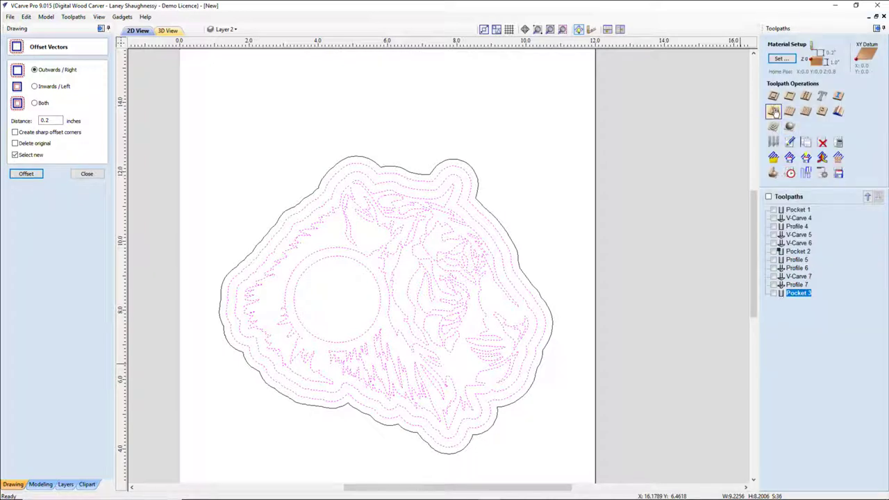
pyautogui.click(774, 105)
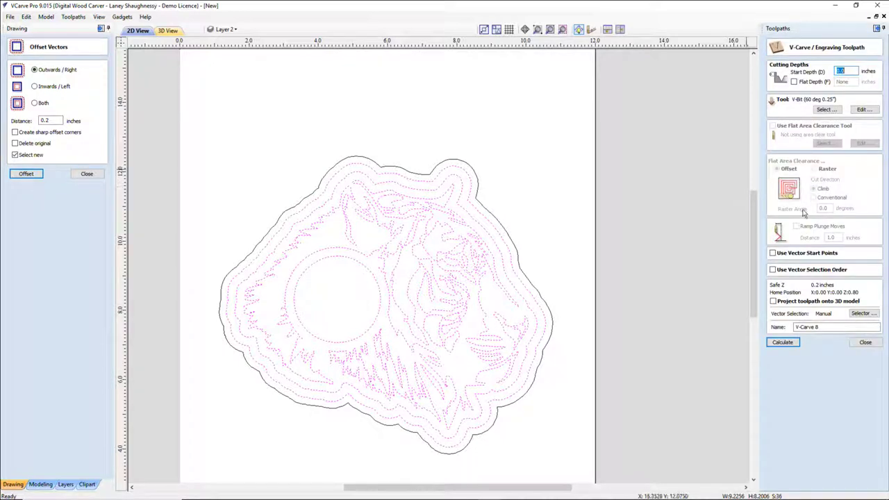
pyautogui.click(784, 343)
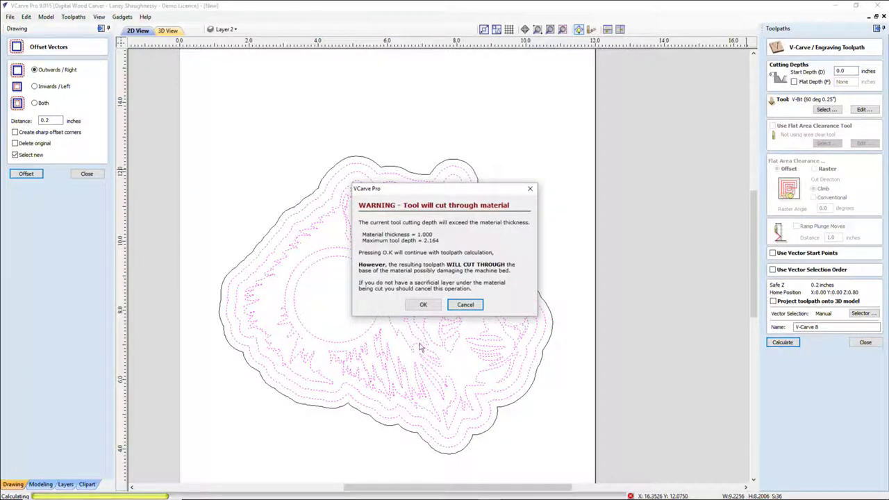
pyautogui.click(465, 305)
pyautogui.click(443, 272)
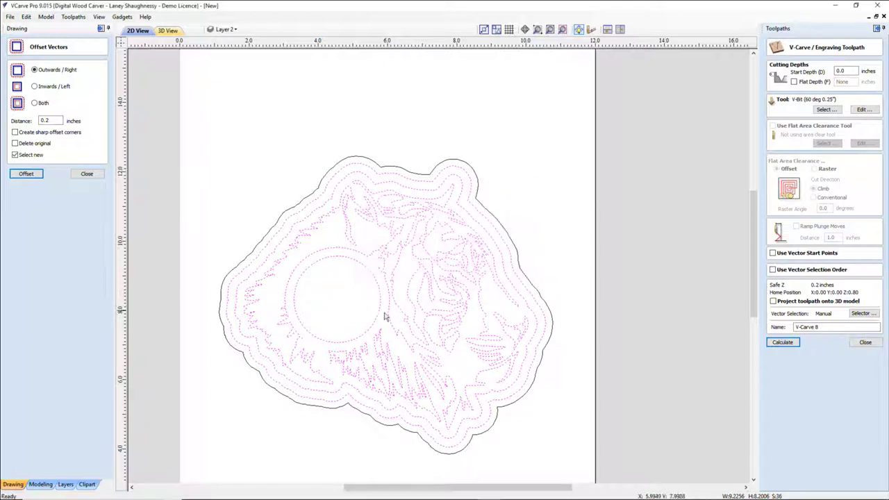
pyautogui.keyDown('shift'); pyautogui.click(377, 319); pyautogui.keyUp('shift')
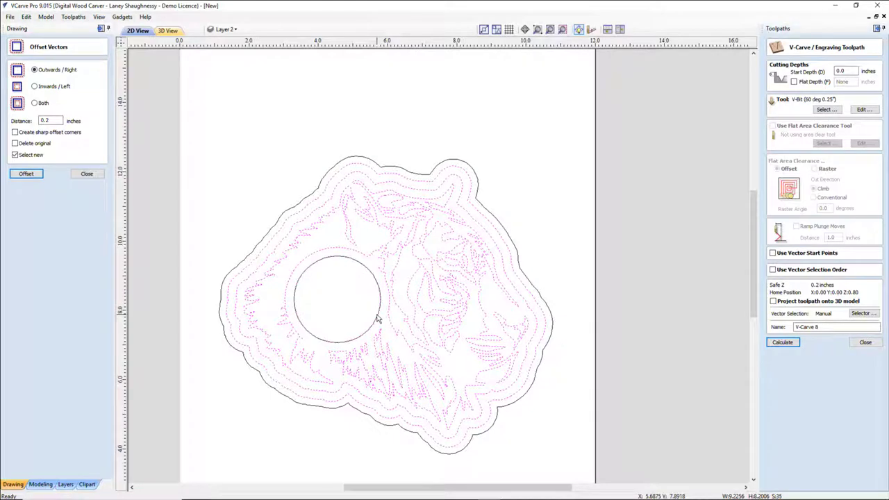
pyautogui.click(775, 343)
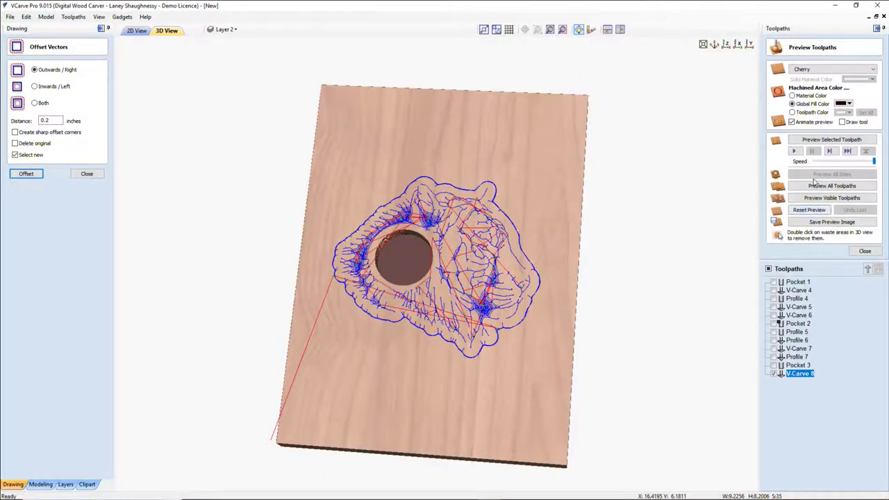
# Step: Preview V-Carve 8 in 3D with machined areas in material colour, then return to 2D
pyautogui.click(812, 140)
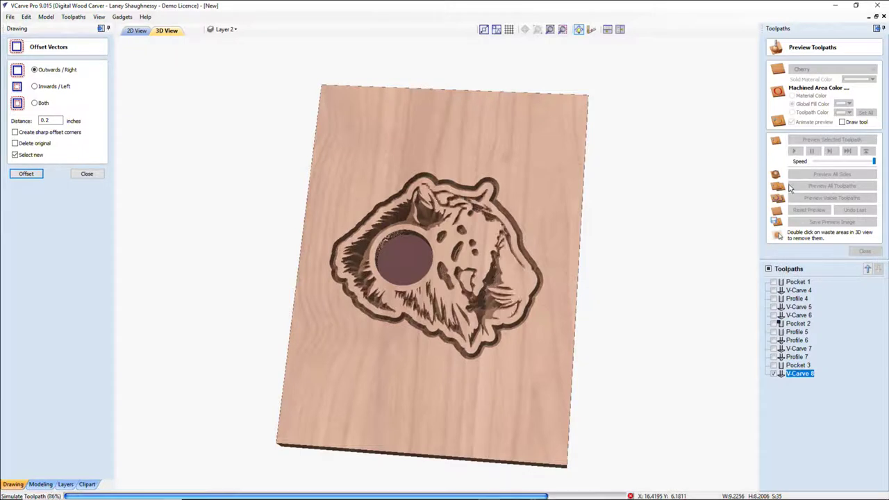
pyautogui.moveTo(395, 368); pyautogui.dragTo(429, 386)
pyautogui.click(793, 95)
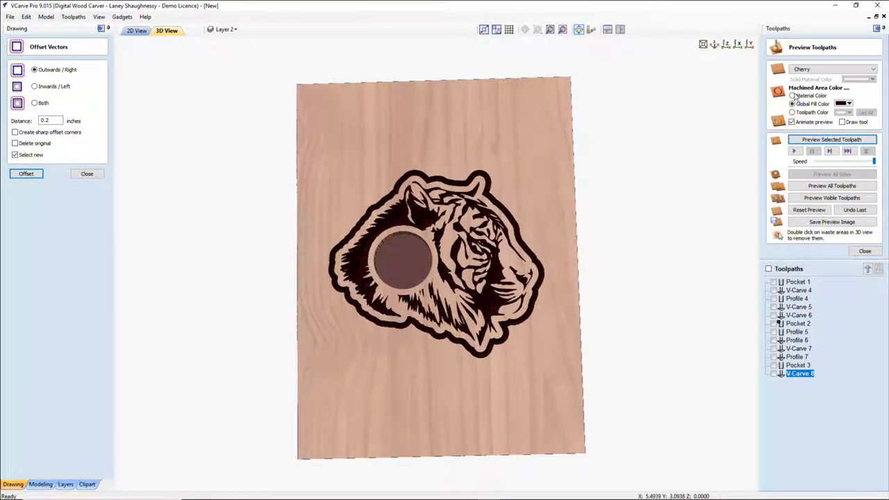
pyautogui.scroll(2, 463, 277)
pyautogui.scroll(1, 464, 277)
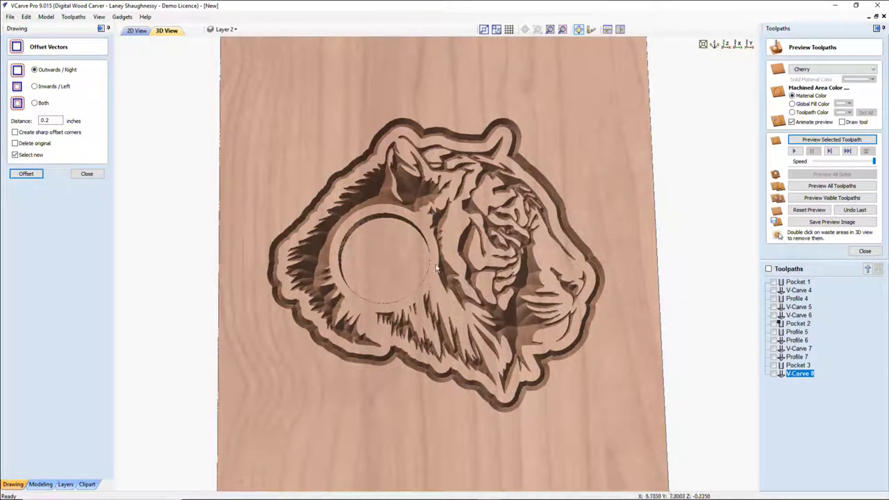
pyautogui.click(137, 30)
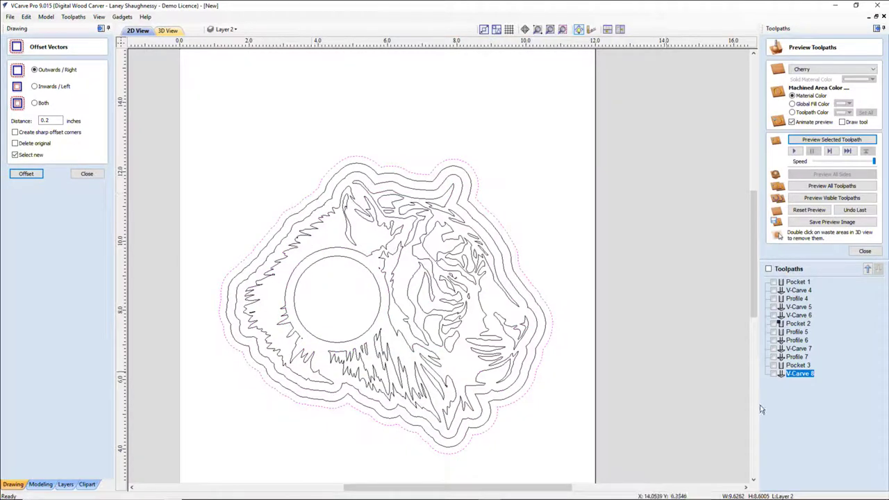
pyautogui.click(864, 251)
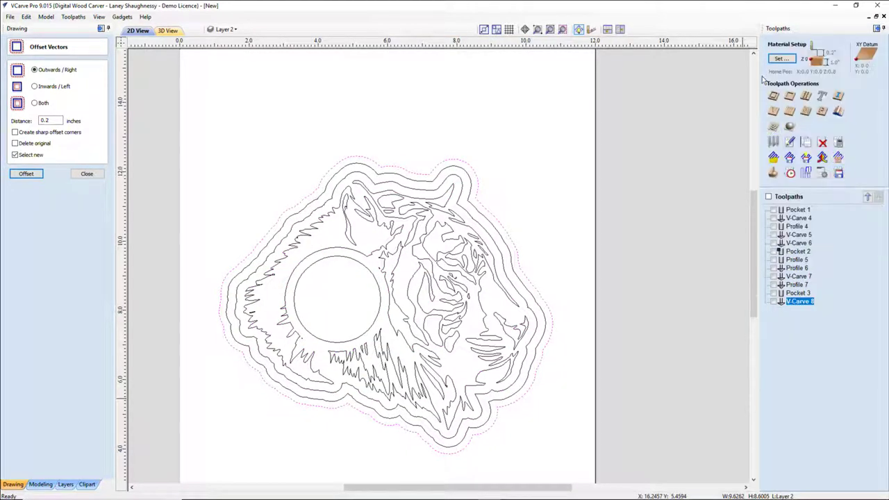
# Step: Create and calculate Profile 8: a 1-inch-deep outside cut with the 0.25-inch End Mill
pyautogui.click(772, 97)
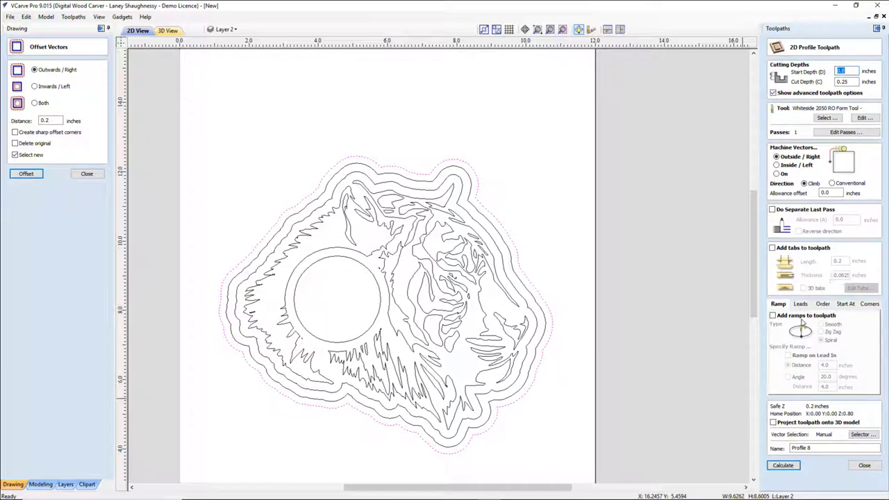
pyautogui.doubleClick(843, 82)
pyautogui.click(827, 118)
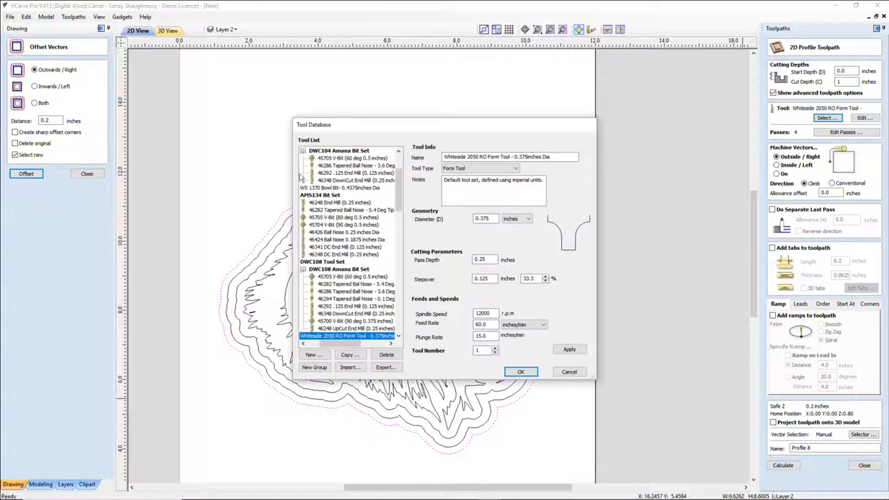
pyautogui.scroll(-8, 348, 290)
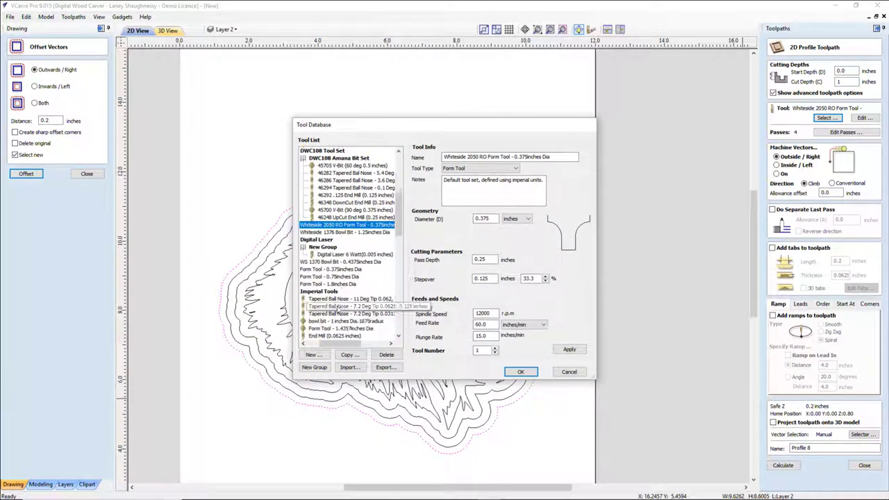
pyautogui.scroll(-3, 341, 309)
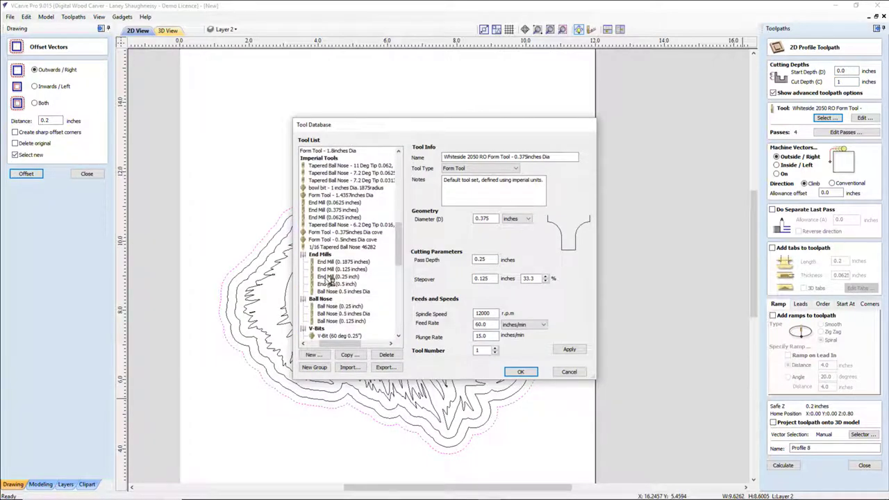
pyautogui.click(332, 276)
pyautogui.click(520, 372)
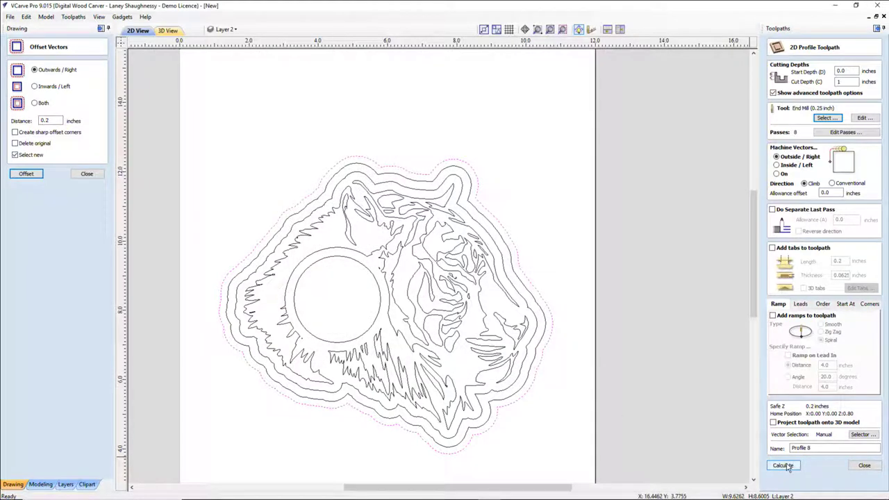
pyautogui.click(784, 465)
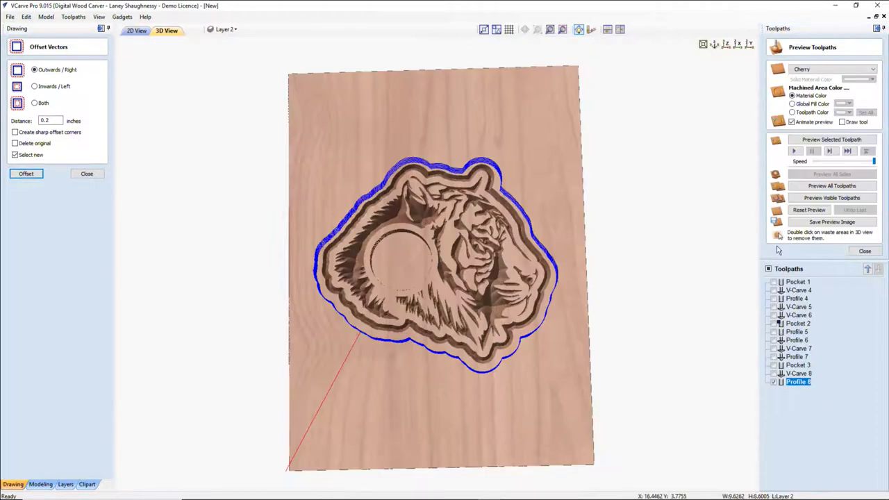
# Step: Simulate Profile 8 and remove the waste board so the tiger stands free
pyautogui.click(831, 140)
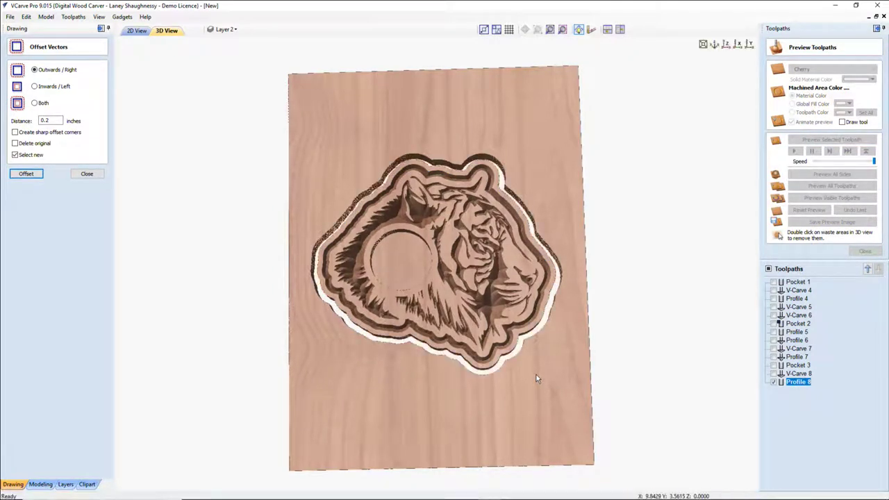
pyautogui.doubleClick(537, 374)
pyautogui.scroll(2, 534, 270)
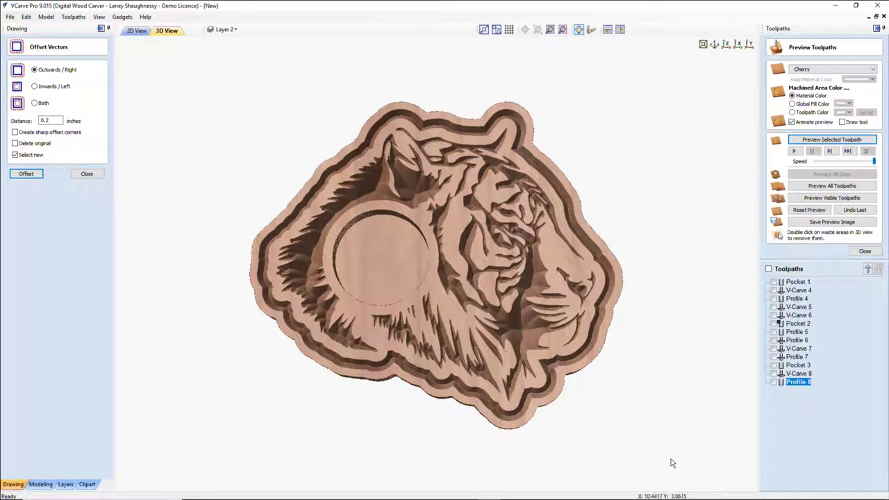
# Step: Close the toolpath preview after briefly reopening the tiger toolpath preview
pyautogui.click(864, 252)
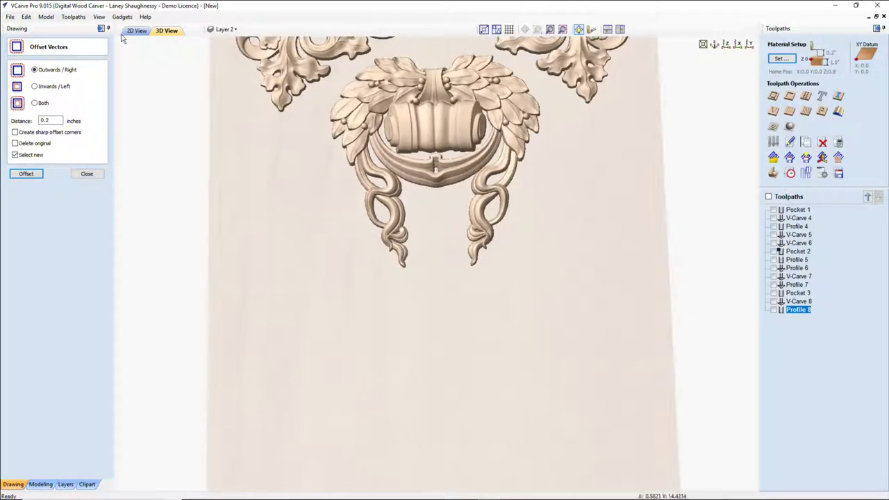
pyautogui.click(773, 173)
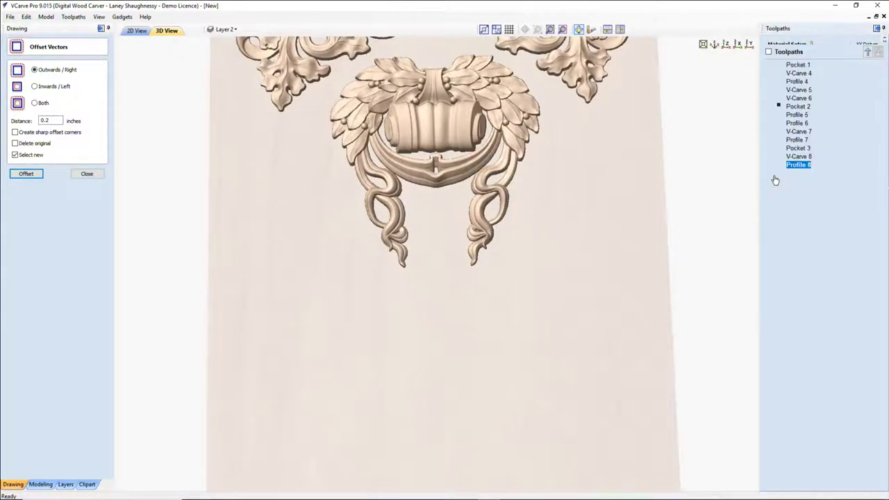
pyautogui.click(865, 252)
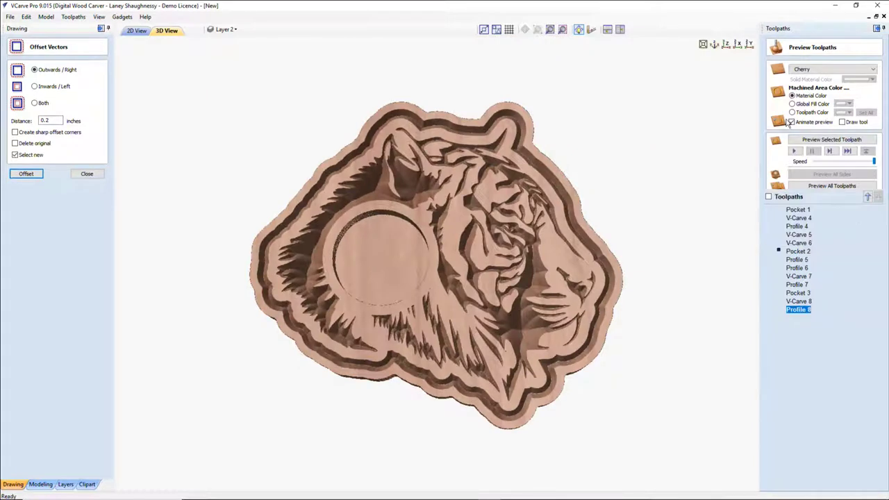
pyautogui.click(773, 95)
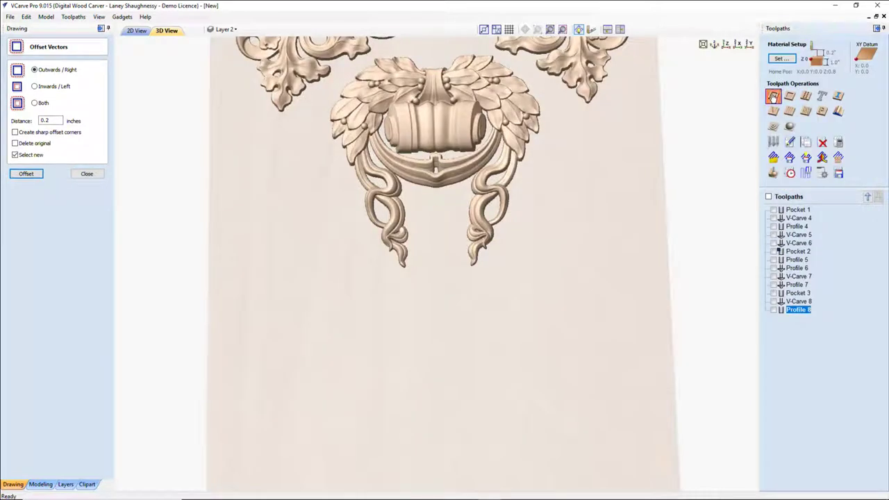
# Step: In the flat drawing, set the profile Cut Depth to .25 and Allowance offset to -.125
pyautogui.click(132, 31)
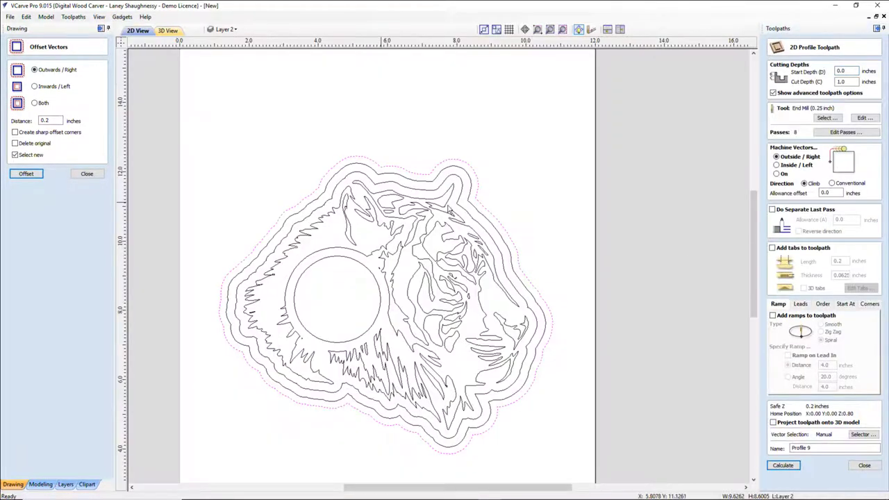
pyautogui.doubleClick(840, 82)
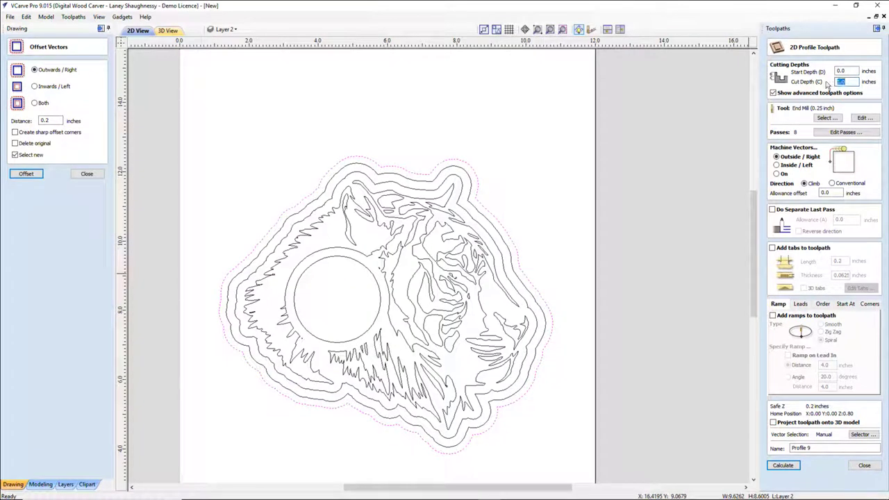
pyautogui.write('.25')
pyautogui.doubleClick(830, 194)
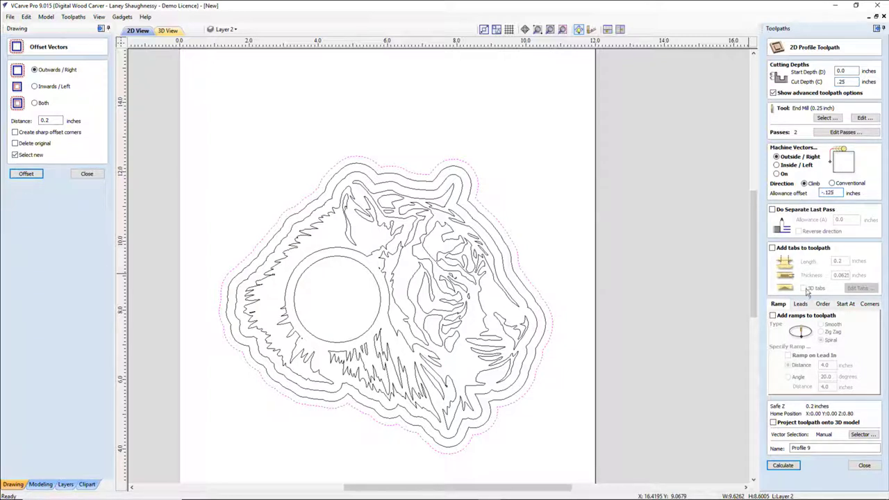
# Step: Choose the Whiteside 2050 RO Form Tool from the Tool Database for the profile
pyautogui.click(819, 120)
pyautogui.scroll(-3, 398, 250)
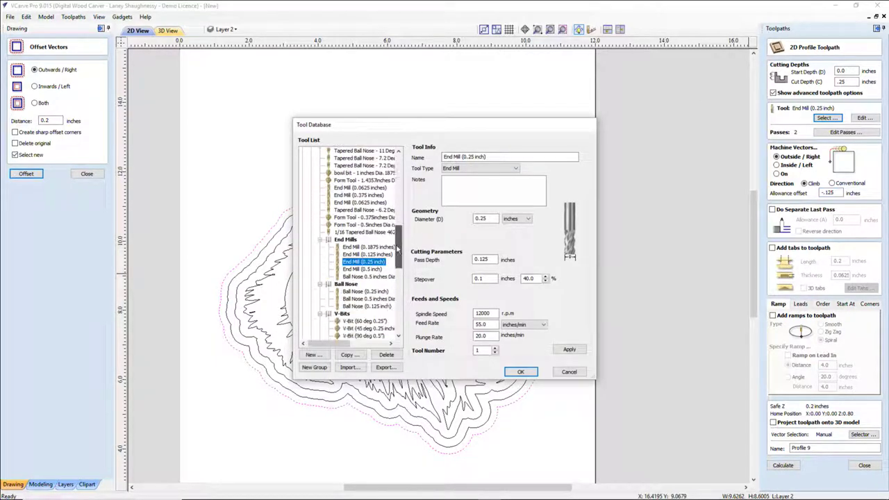
pyautogui.moveTo(396, 247)
pyautogui.mouseDown()
pyautogui.moveTo(397, 274)
pyautogui.moveTo(397, 240)
pyautogui.mouseUp()
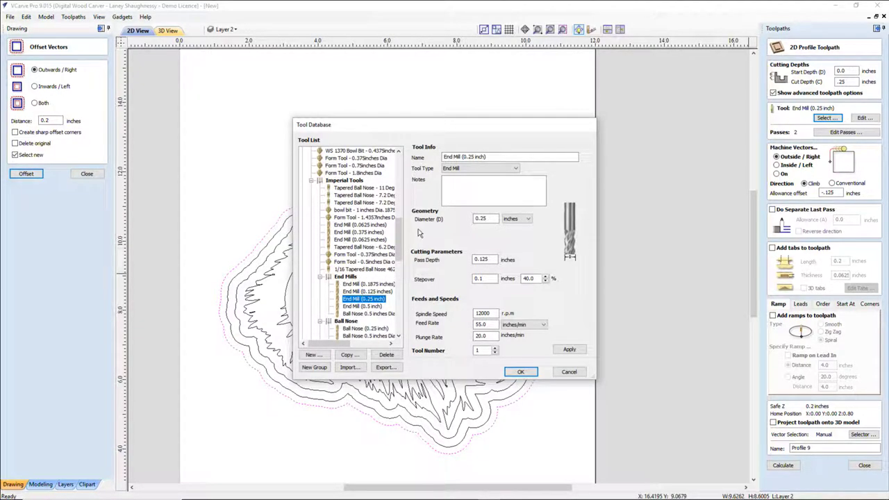
pyautogui.moveTo(398, 237); pyautogui.dragTo(402, 202)
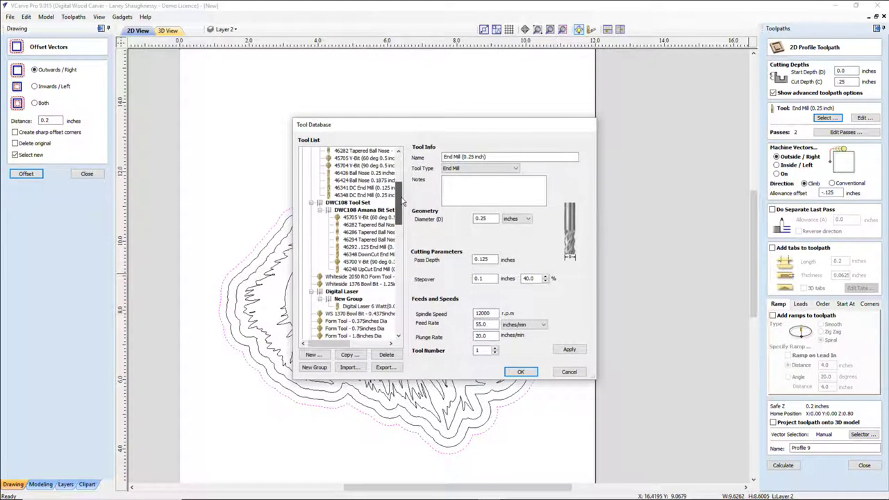
pyautogui.click(358, 276)
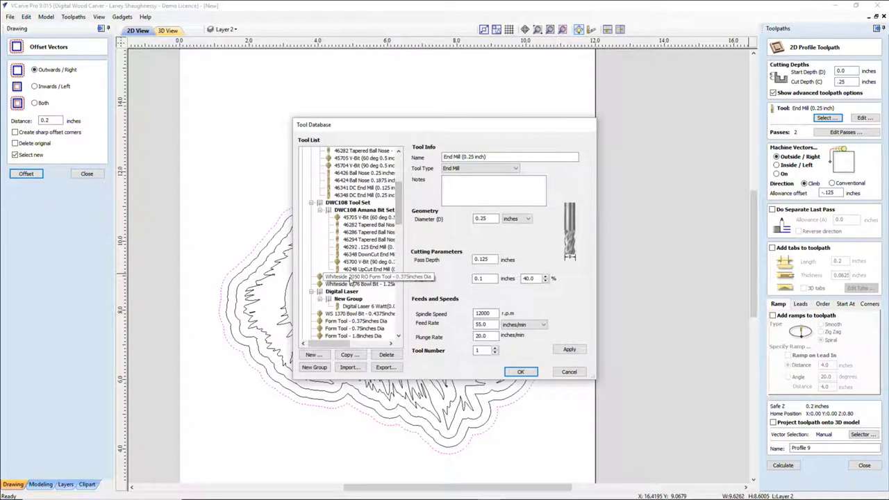
pyautogui.click(520, 373)
# Step: Calculate Profile 9 and preview it in the 3D view
pyautogui.click(793, 469)
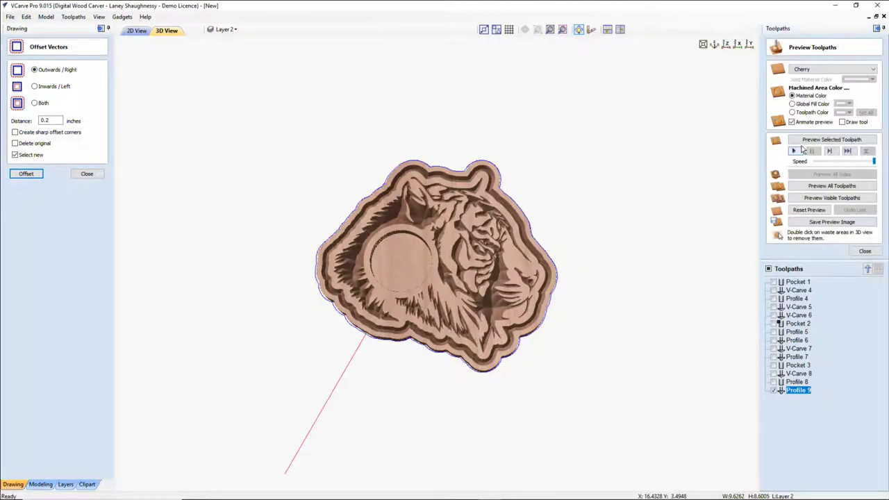
pyautogui.click(811, 140)
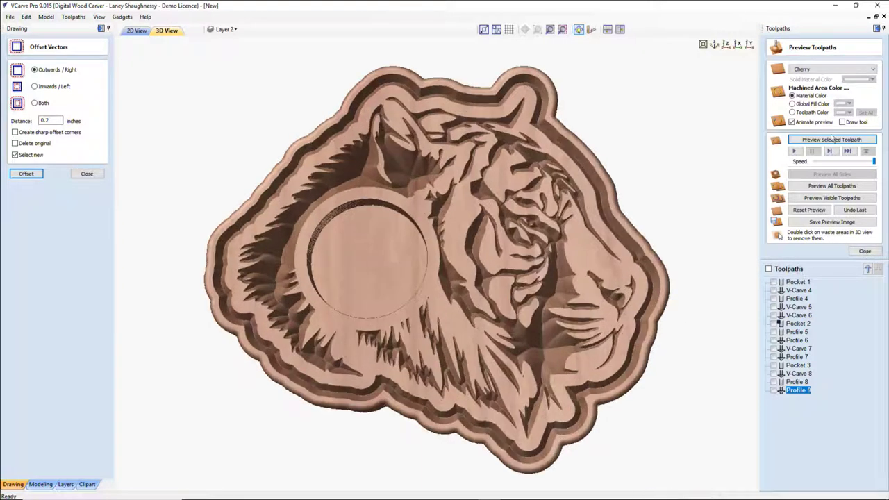
pyautogui.click(832, 139)
# Step: Render the machined areas in a black Global Fill Color
pyautogui.click(793, 103)
pyautogui.click(849, 104)
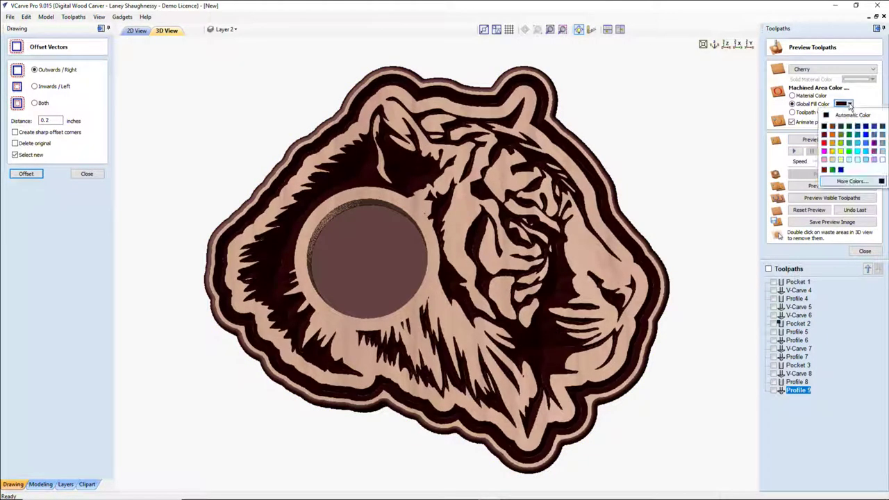
pyautogui.click(824, 126)
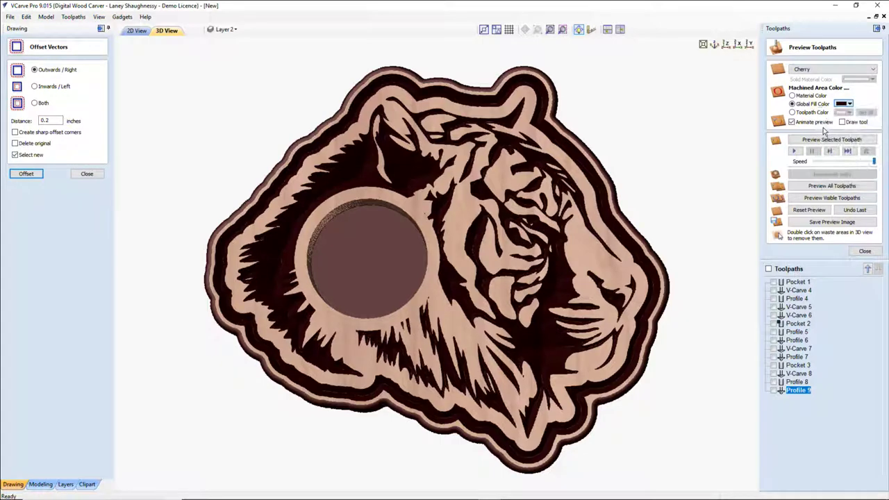
# Step: Tilt and zoom the 3D view to inspect the carving's depth and pocket wall
pyautogui.moveTo(551, 362); pyautogui.dragTo(431, 326)
pyautogui.click(725, 43)
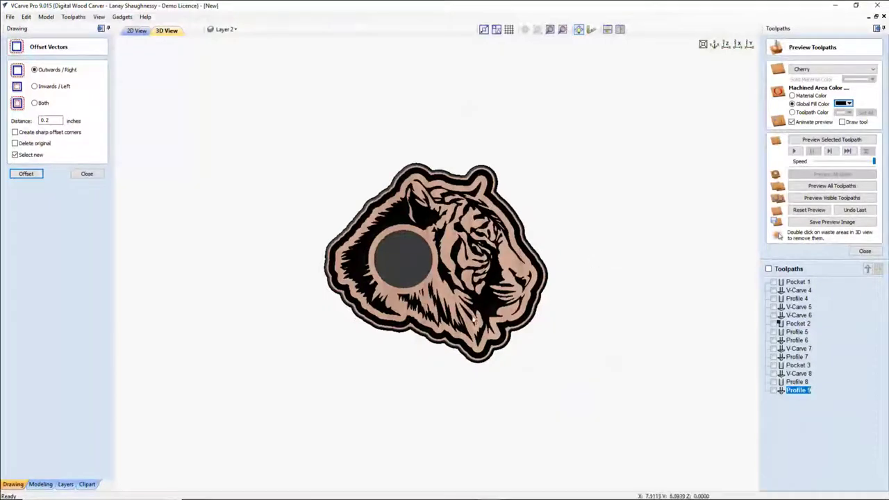
pyautogui.scroll(1, 469, 309)
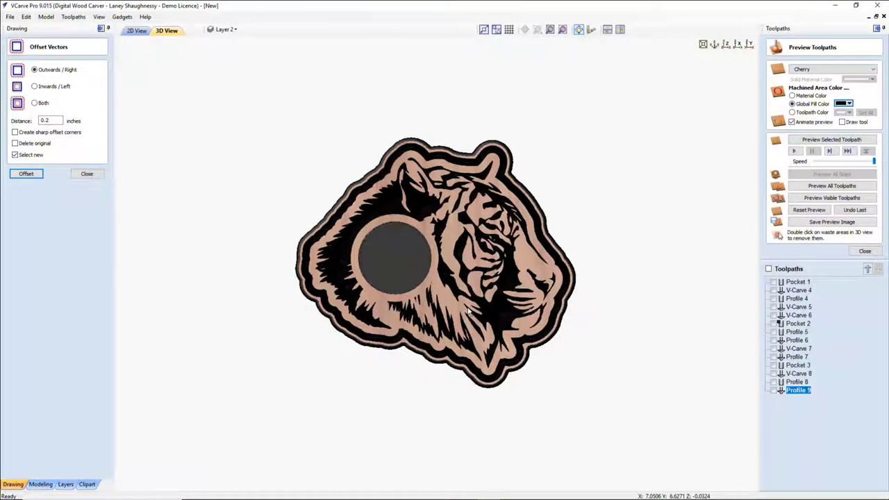
pyautogui.scroll(1, 469, 313)
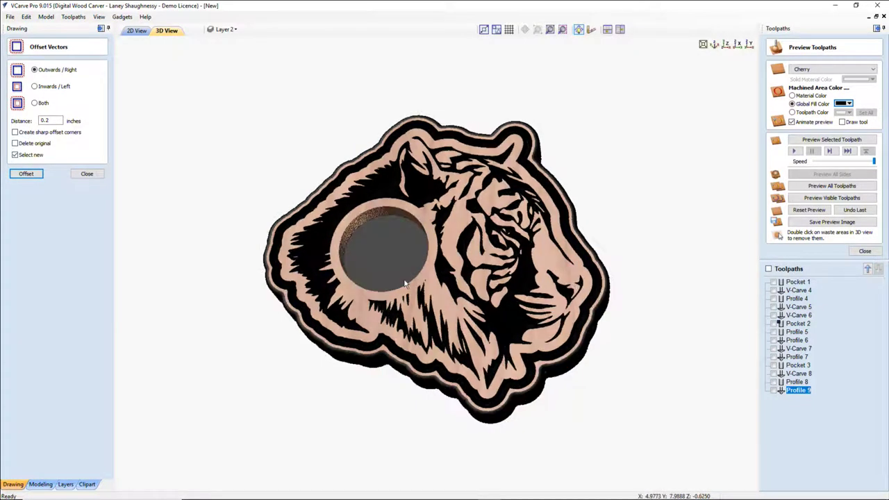
pyautogui.moveTo(409, 284); pyautogui.dragTo(775, 111)
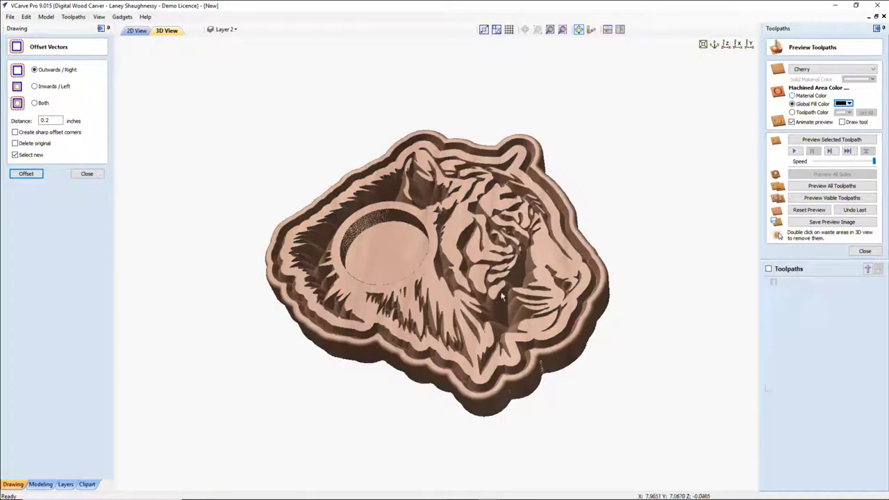
pyautogui.scroll(3, 488, 323)
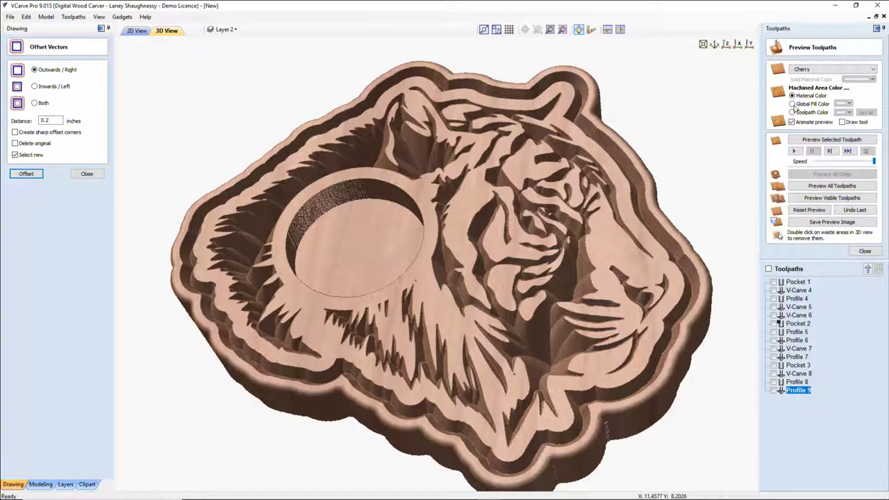
# Step: Fill the machined areas with a grey Global Fill Color and view the carving obliquely
pyautogui.click(851, 104)
pyautogui.click(848, 104)
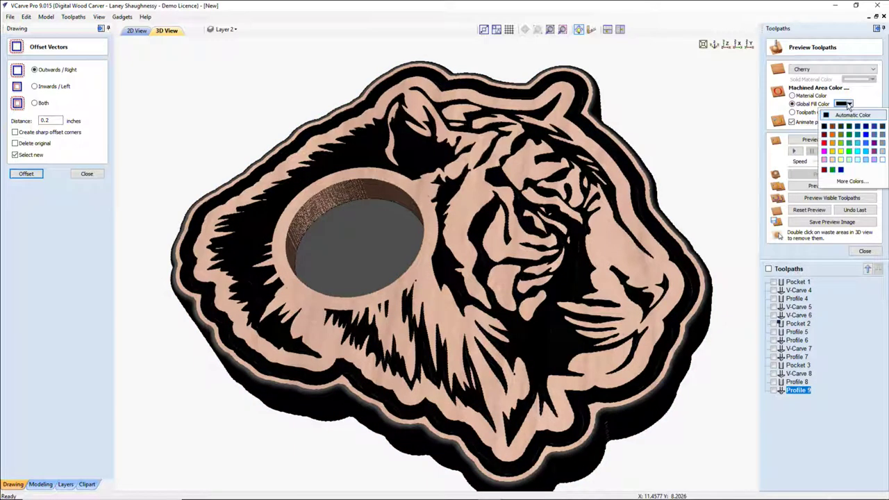
pyautogui.click(881, 135)
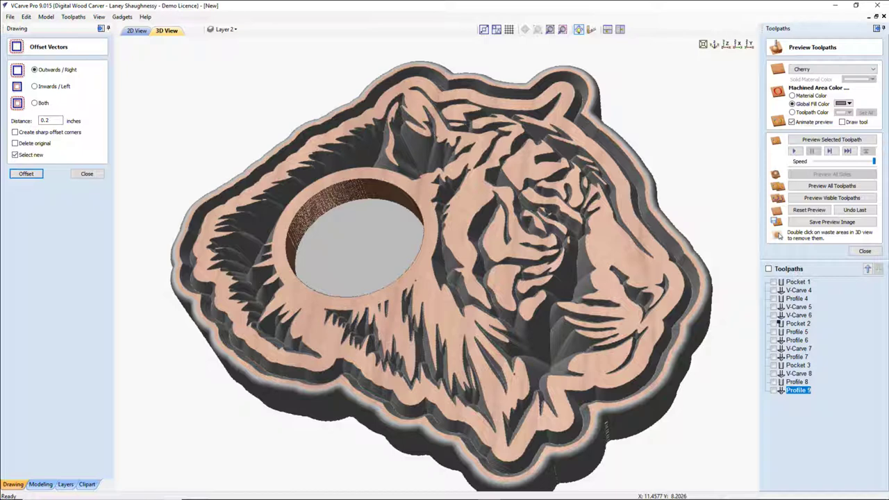
pyautogui.click(725, 45)
pyautogui.moveTo(514, 347); pyautogui.dragTo(498, 345)
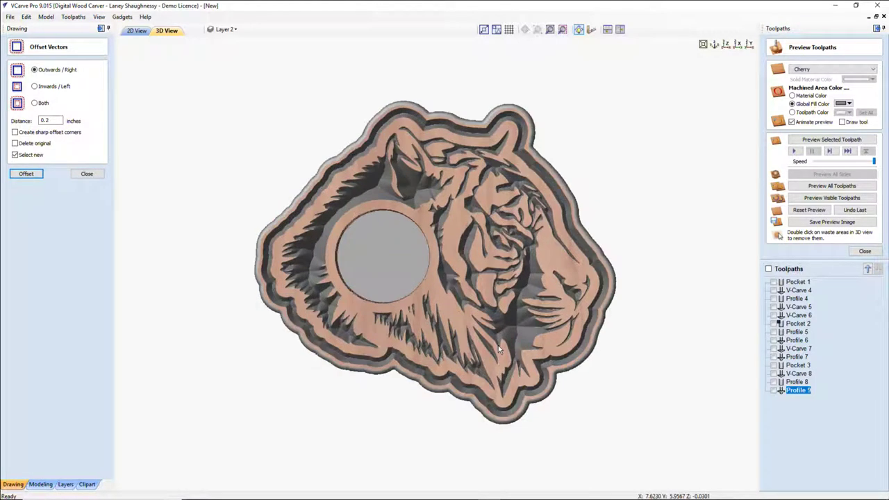
pyautogui.scroll(2, 498, 345)
pyautogui.scroll(-2, 497, 348)
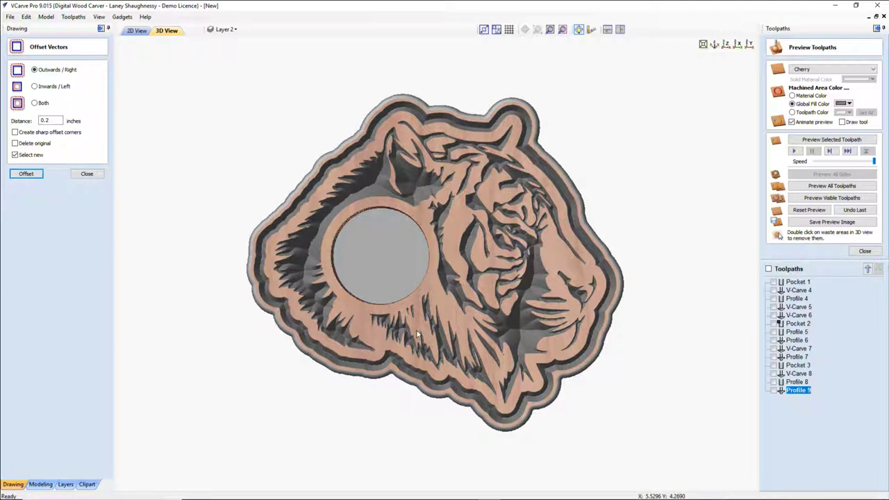
pyautogui.moveTo(417, 335); pyautogui.dragTo(417, 221)
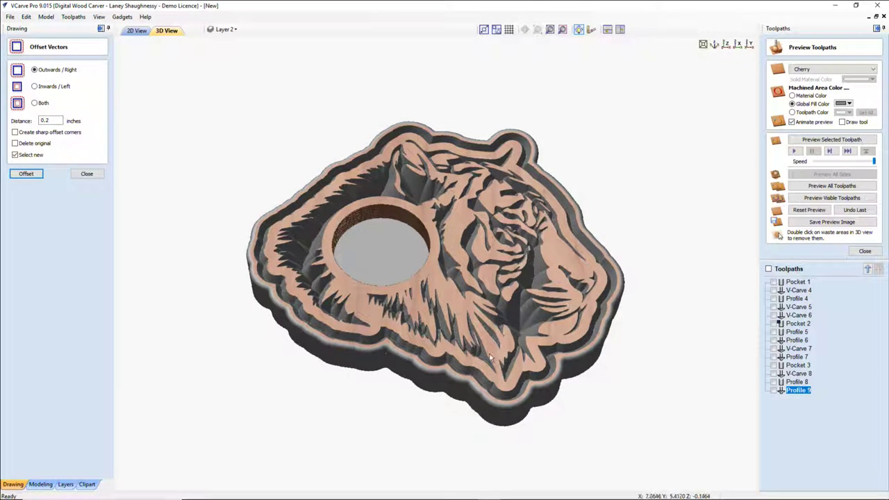
# Step: Switch the fill to black, rotate back to top-down, then settle on orange
pyautogui.click(850, 104)
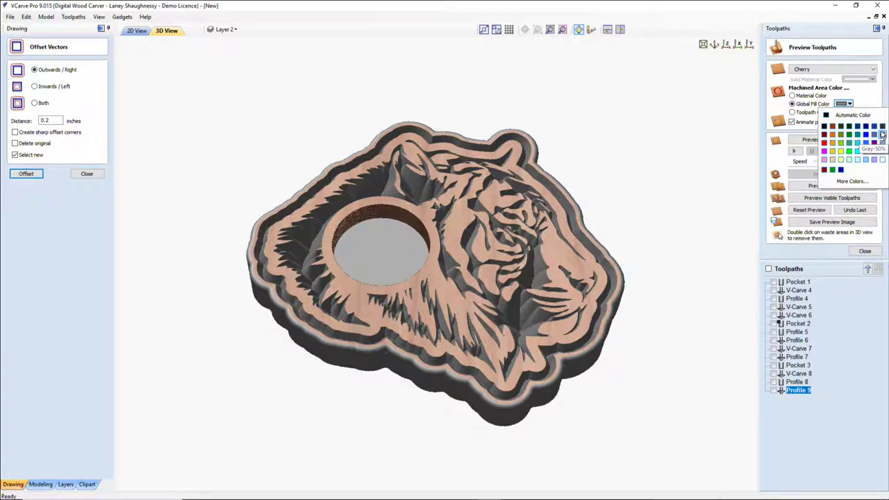
pyautogui.click(824, 126)
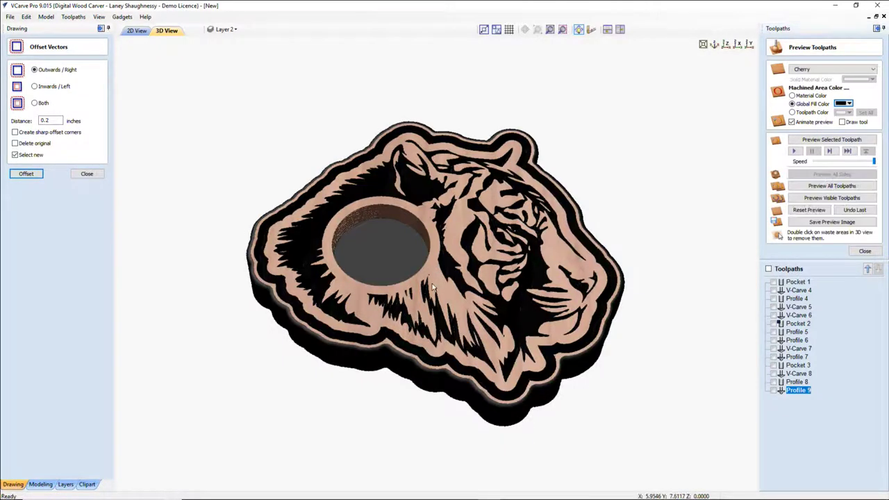
pyautogui.moveTo(436, 271); pyautogui.dragTo(409, 231)
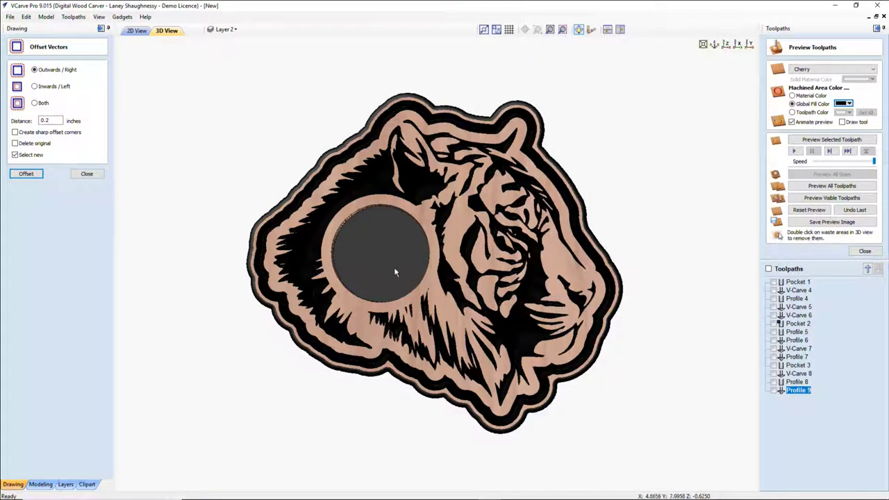
pyautogui.click(848, 104)
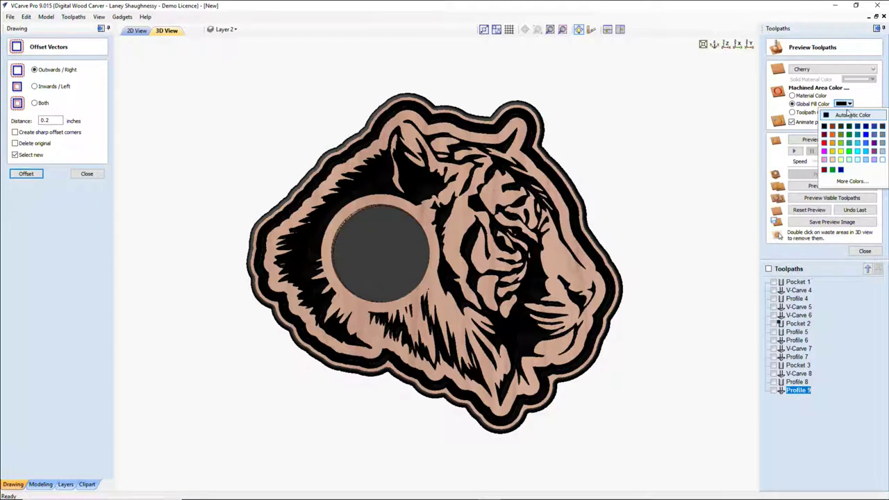
pyautogui.click(833, 136)
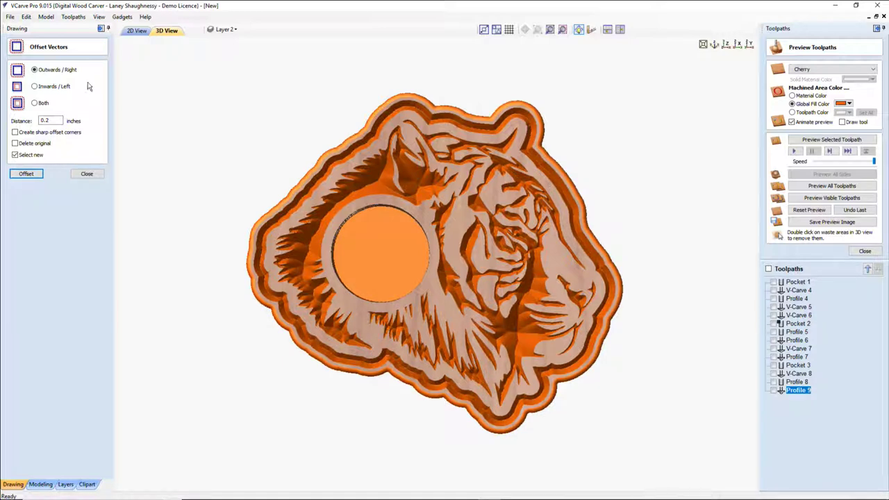
# Step: In the flat drawing, select the two outer offset contours around the tiger
pyautogui.click(137, 30)
pyautogui.click(316, 176)
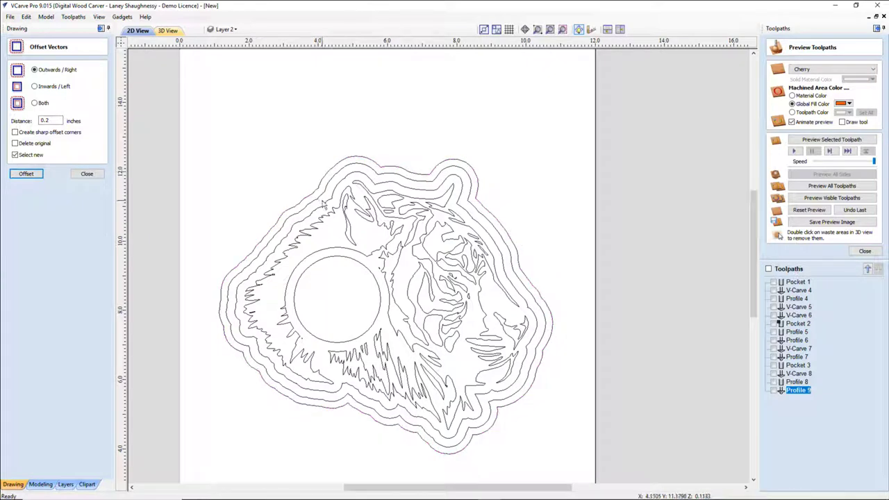
pyautogui.click(321, 200)
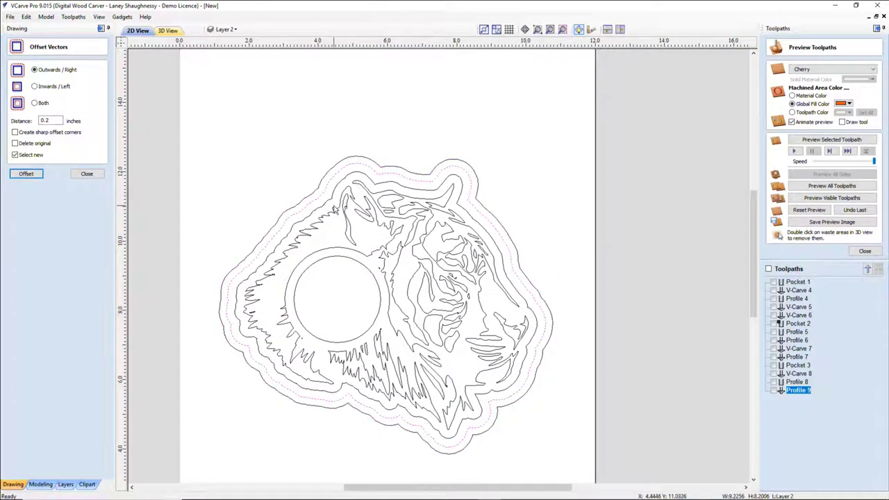
pyautogui.keyDown('shift'); pyautogui.click(329, 203); pyautogui.keyUp('shift')
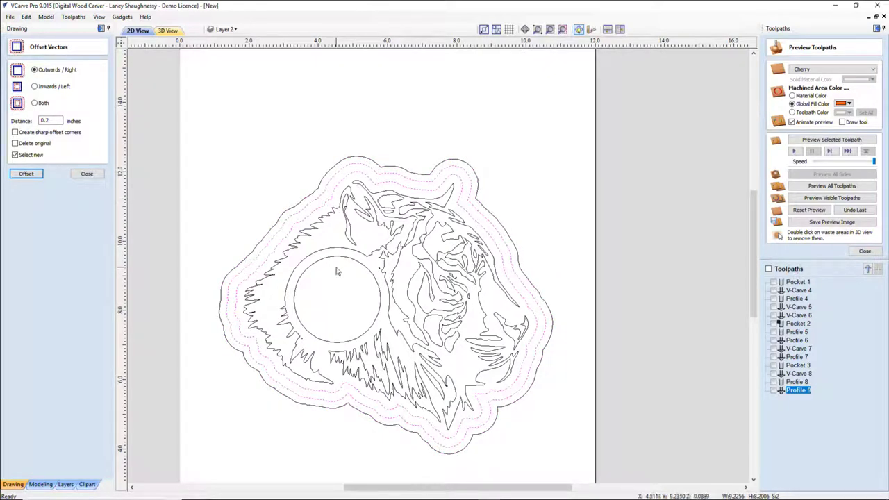
pyautogui.click(864, 251)
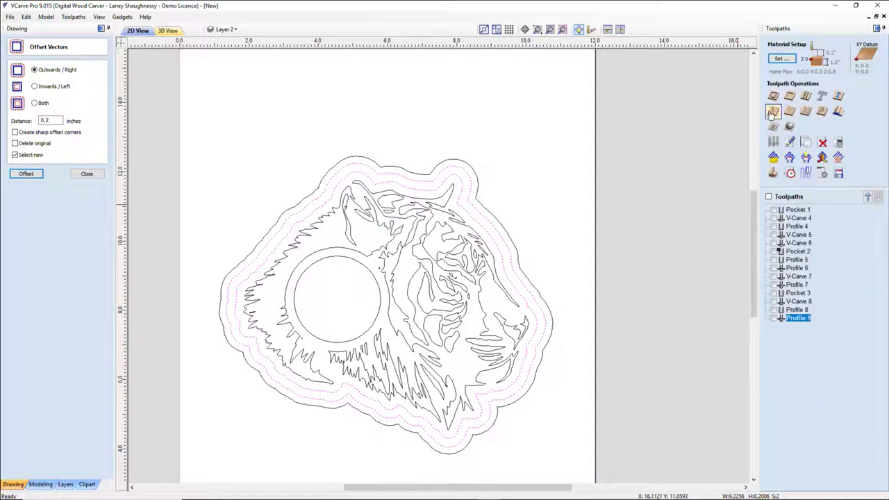
# Step: Calculate a V-Carve toolpath on those contours with a 0.005-inch start depth
pyautogui.click(790, 110)
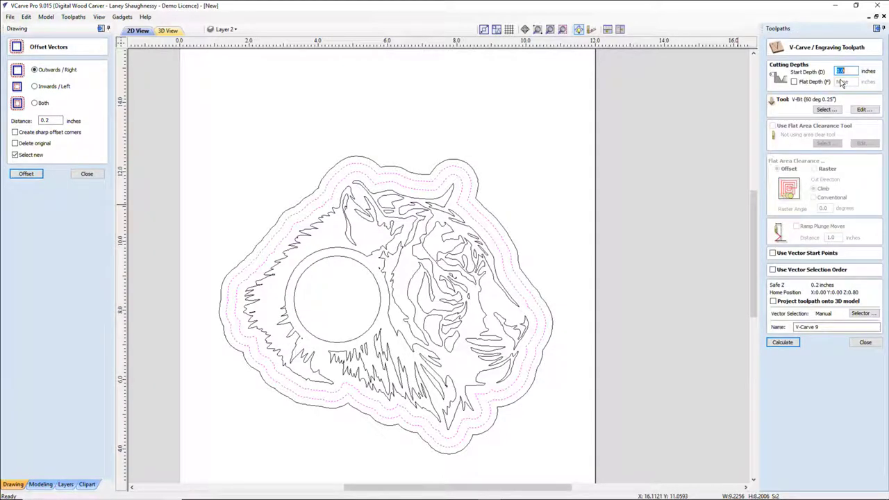
pyautogui.write('0.1')
pyautogui.press('BackSpace')
pyautogui.write('00')
pyautogui.press('BackSpace')
pyautogui.press('BackSpace')
pyautogui.write('005')
pyautogui.click(782, 342)
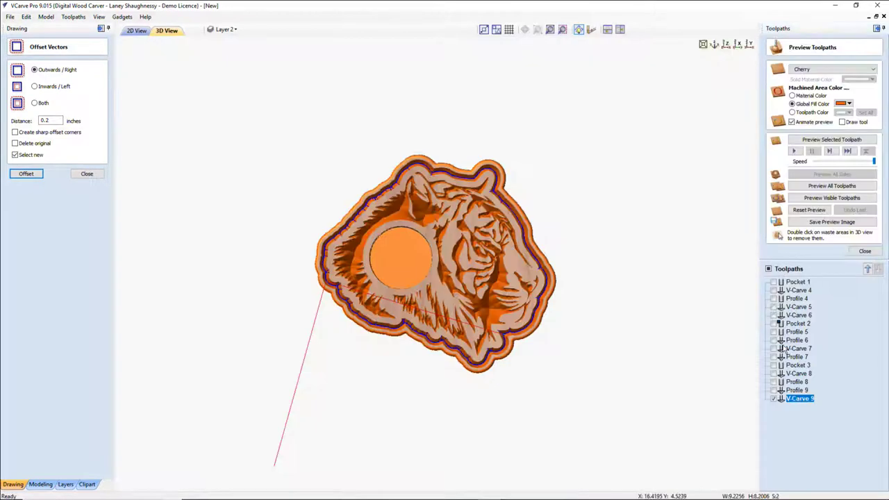
# Step: Simulate V-Carve 9 and colour it black using per-toolpath colours
pyautogui.click(809, 141)
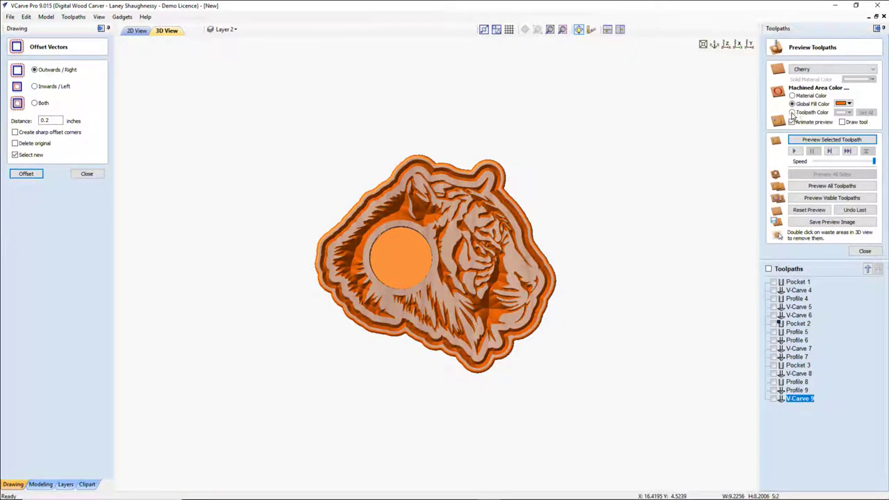
pyautogui.click(791, 112)
pyautogui.click(844, 112)
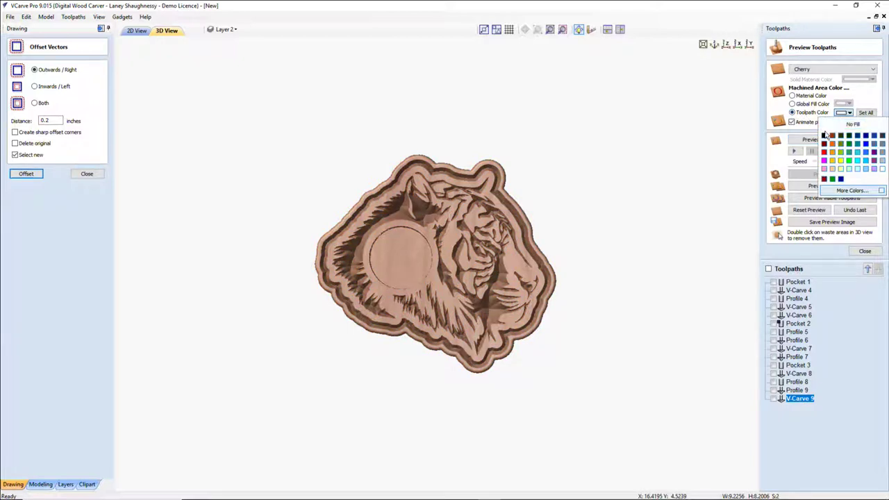
pyautogui.click(824, 136)
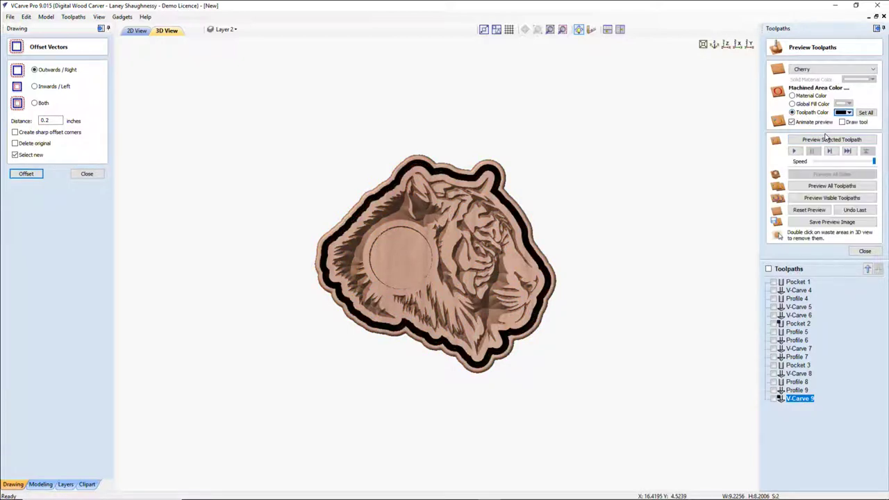
pyautogui.scroll(3, 419, 270)
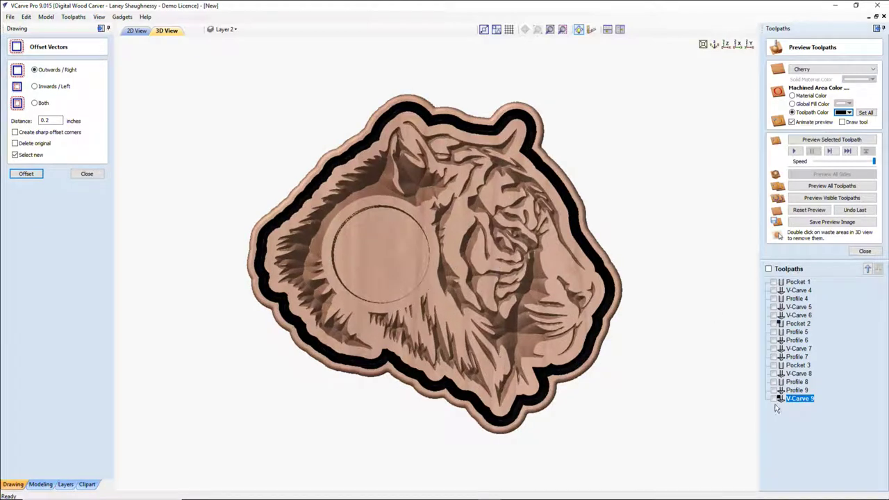
# Step: Give V-Carve 8 a deeper orange colour and re-simulate it
pyautogui.click(797, 373)
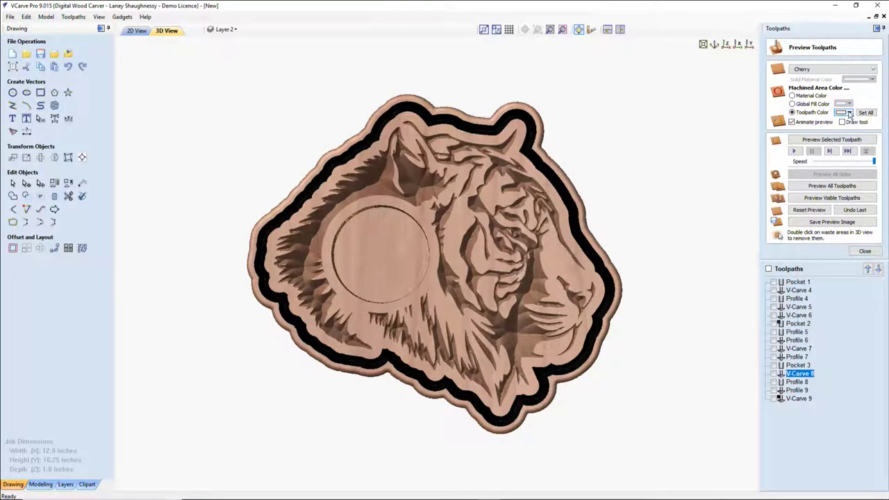
pyautogui.click(844, 113)
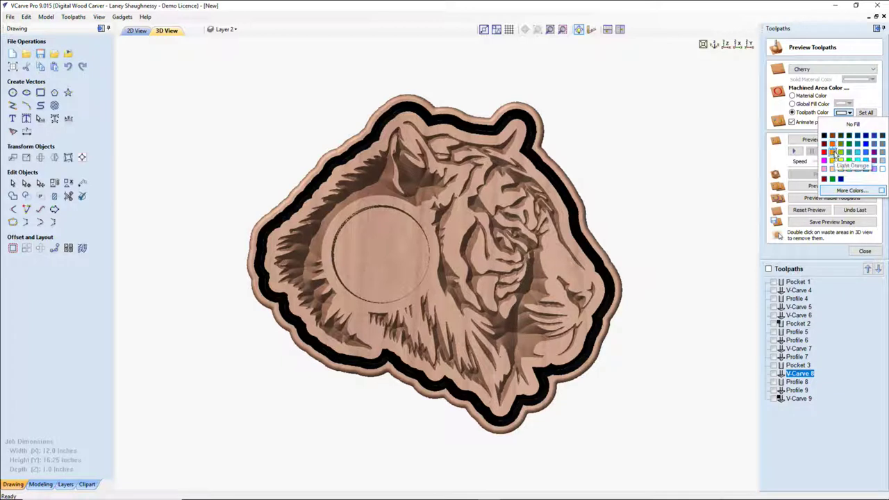
pyautogui.click(833, 152)
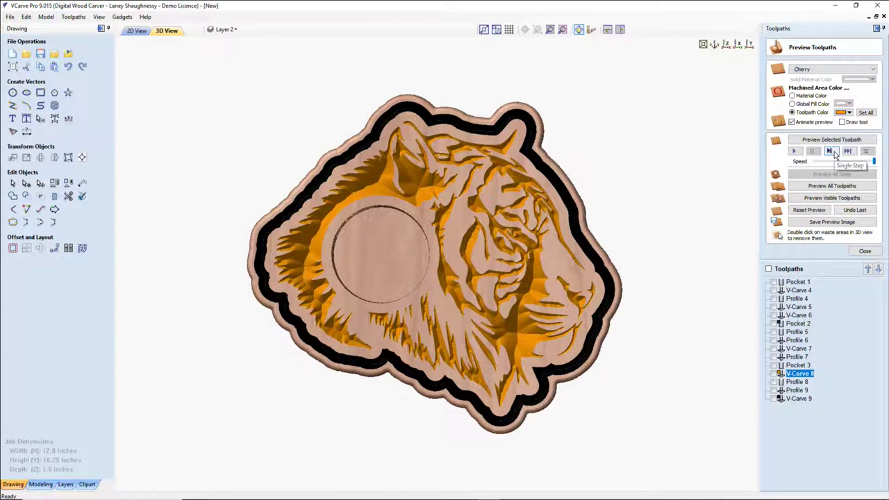
pyautogui.click(849, 113)
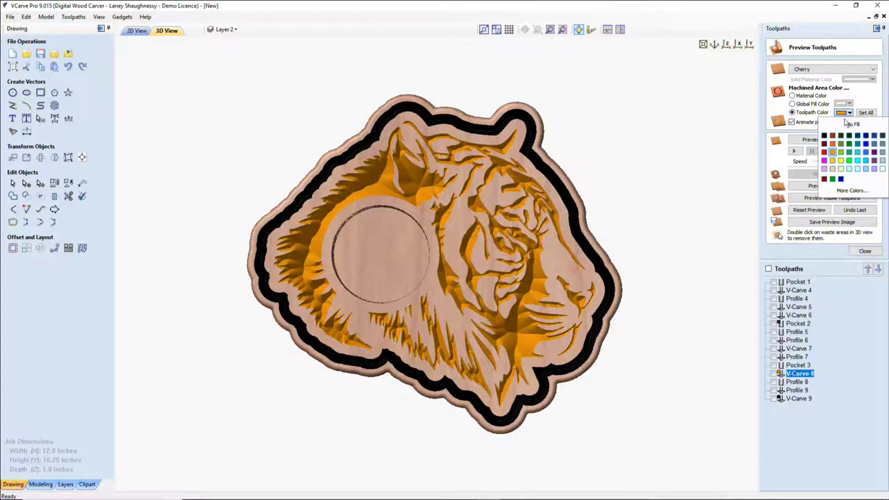
pyautogui.click(833, 148)
pyautogui.click(832, 141)
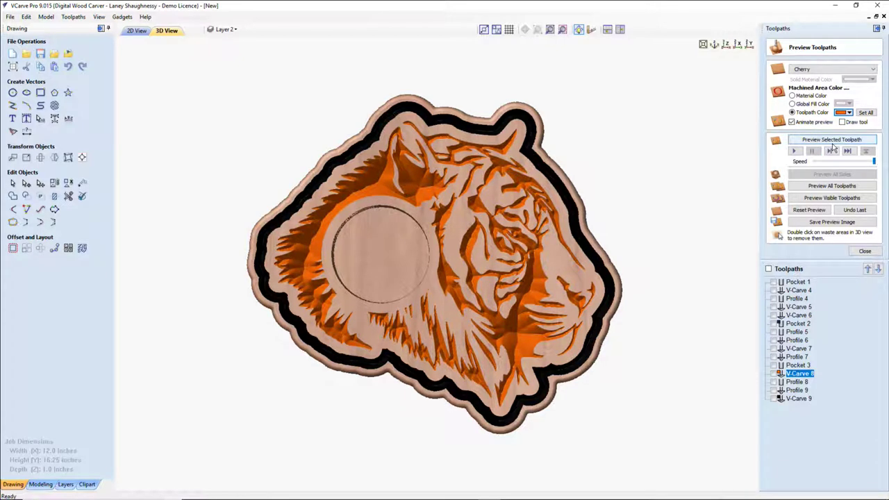
# Step: Colour Profile 8 dark and Pocket 3 grey, then tilt the view to show thickness
pyautogui.click(793, 383)
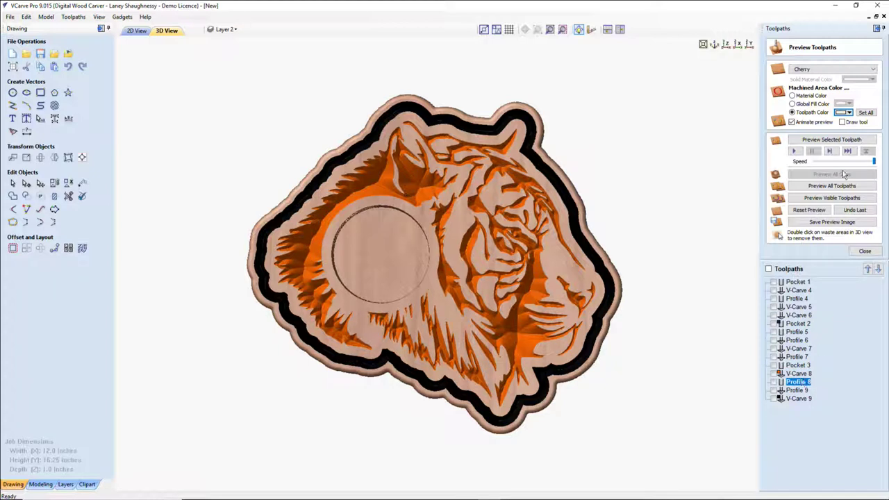
pyautogui.click(848, 112)
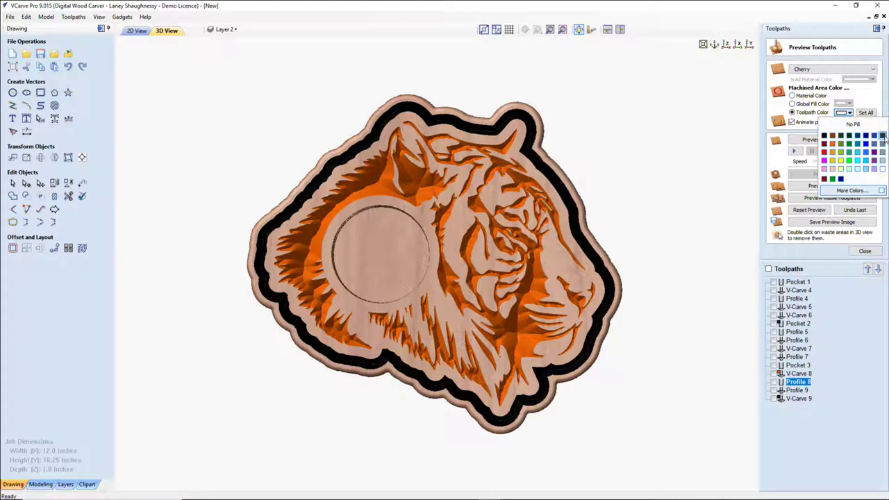
pyautogui.click(883, 136)
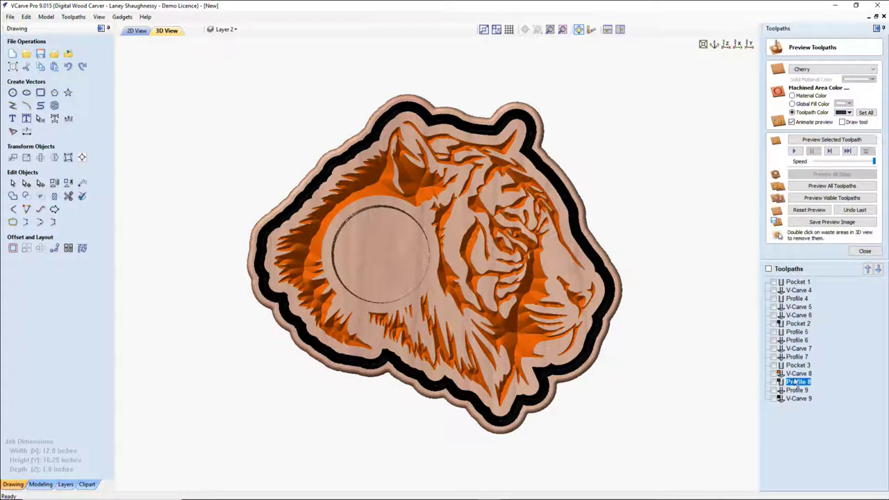
pyautogui.click(797, 366)
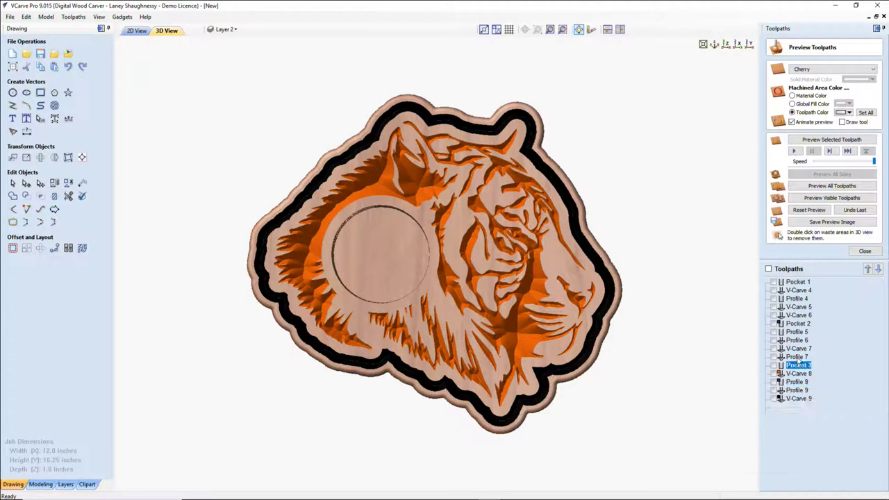
pyautogui.click(848, 112)
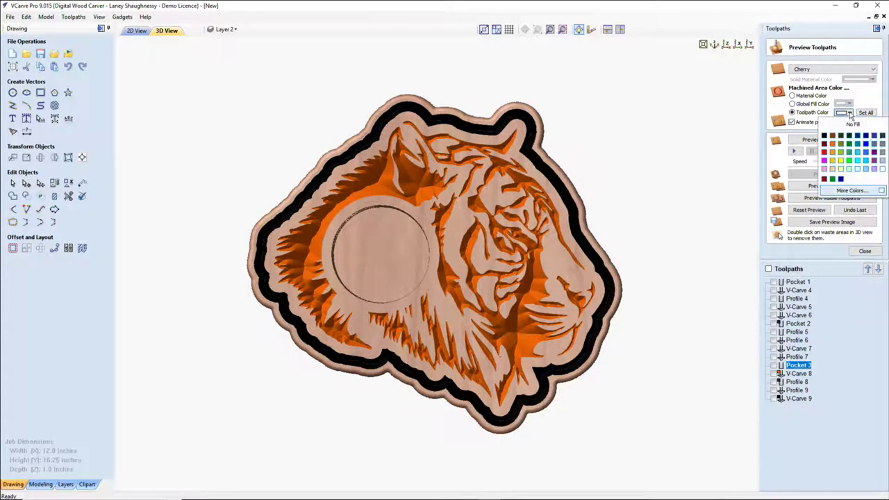
pyautogui.click(878, 144)
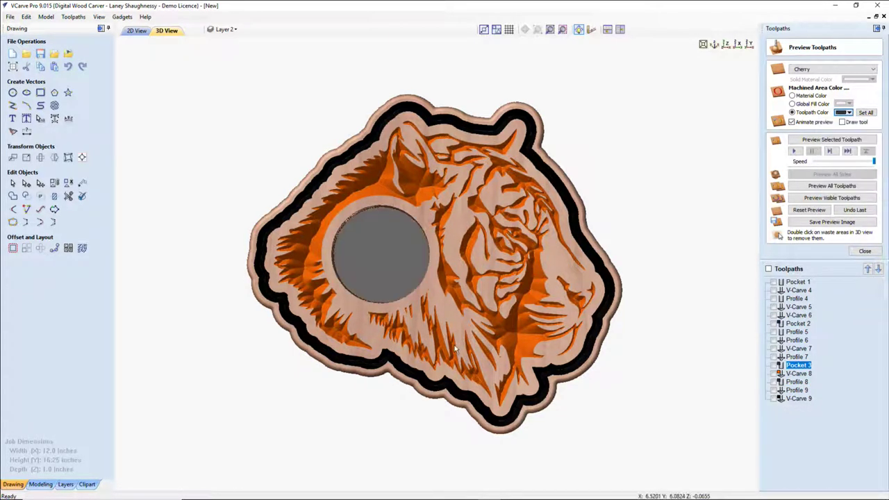
pyautogui.moveTo(456, 350); pyautogui.dragTo(441, 330)
pyautogui.scroll(-2, 440, 326)
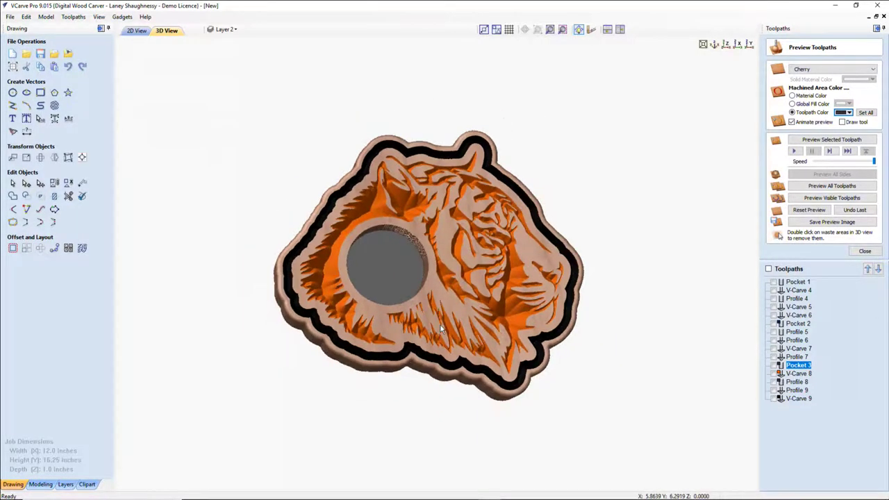
pyautogui.scroll(2, 440, 326)
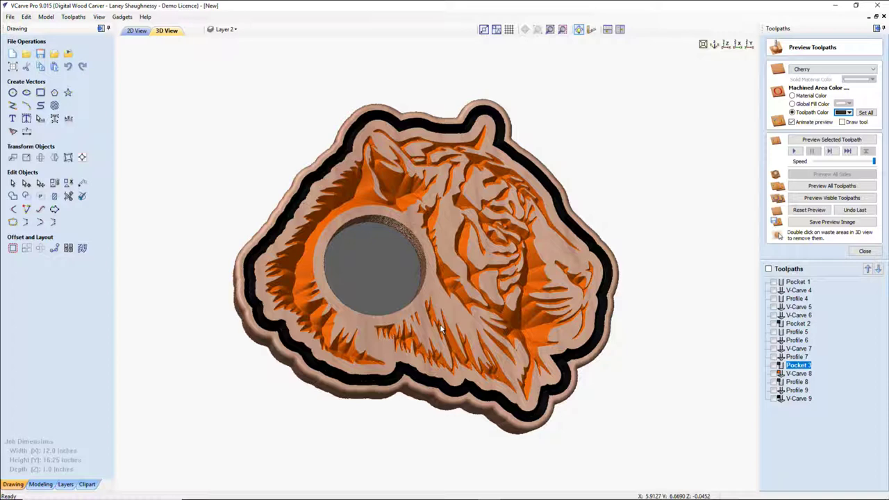
pyautogui.click(133, 31)
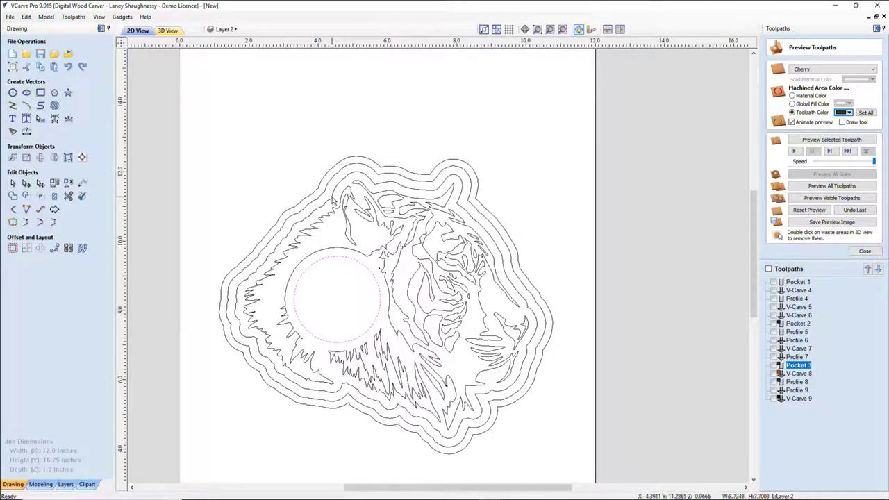
pyautogui.click(333, 201)
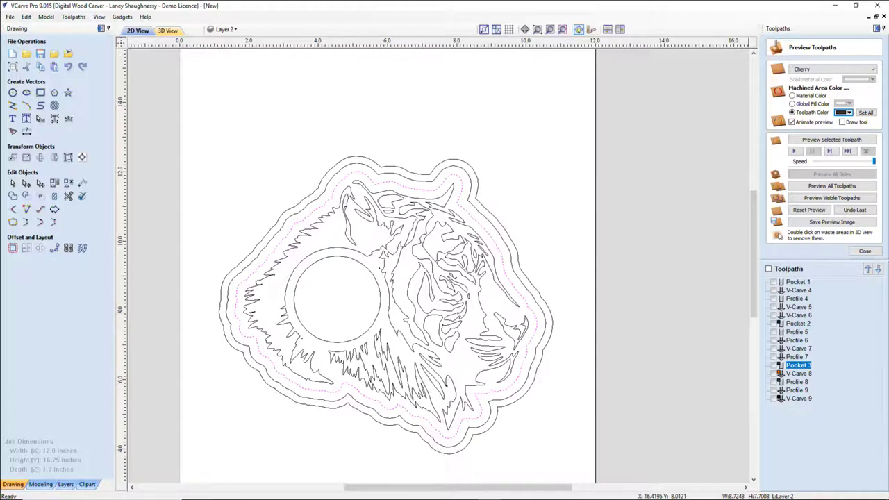
pyautogui.click(168, 31)
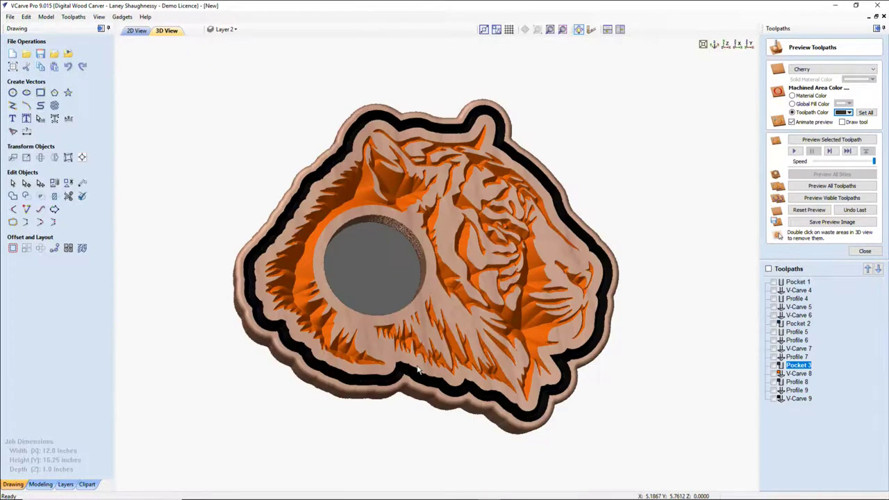